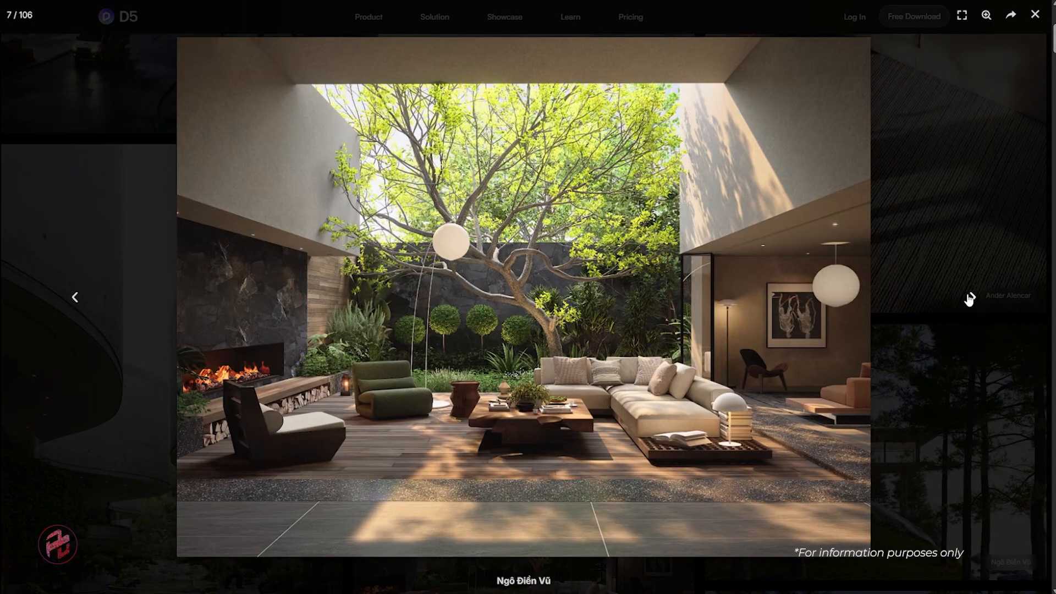
Browse the architectural renders in the D5 showcase gallery, starting from the seventh image.
{"action": "left_click", "coordinate": [969, 298]}
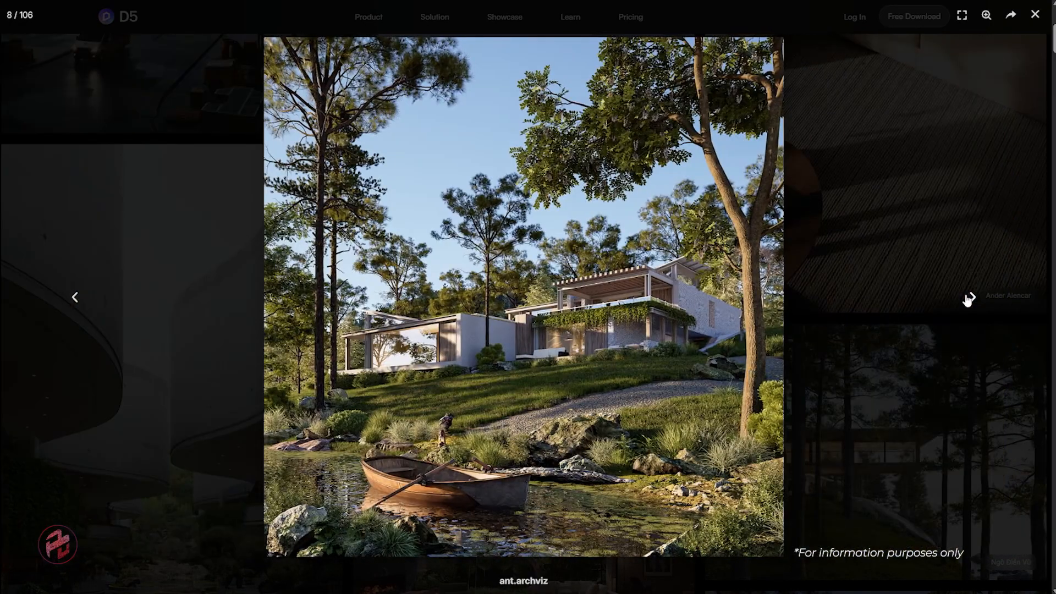
{"action": "left_click", "coordinate": [969, 298]}
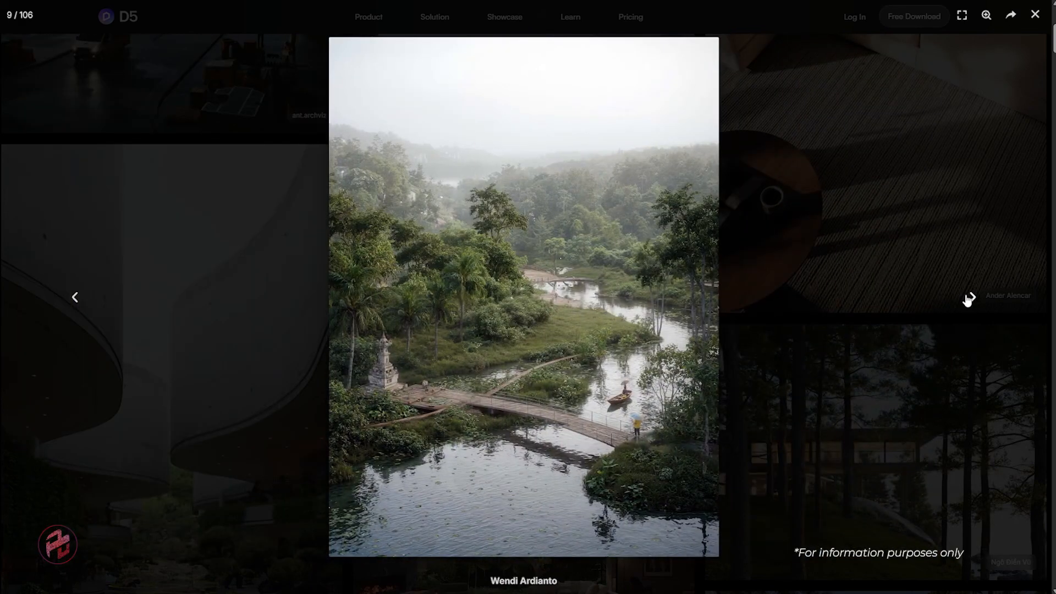
{"action": "left_click", "coordinate": [969, 299]}
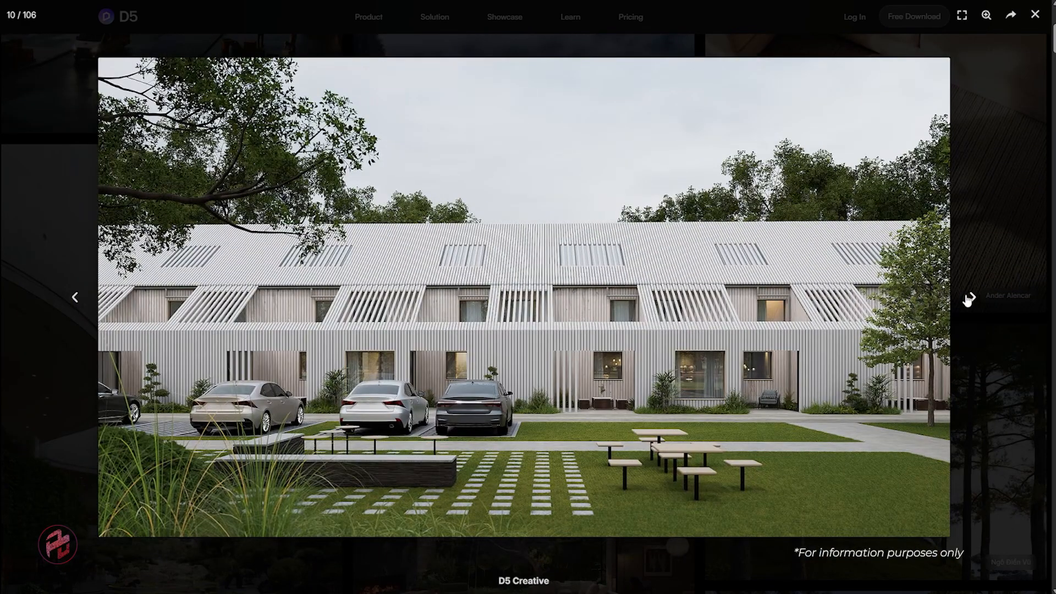
{"action": "left_click", "coordinate": [969, 299]}
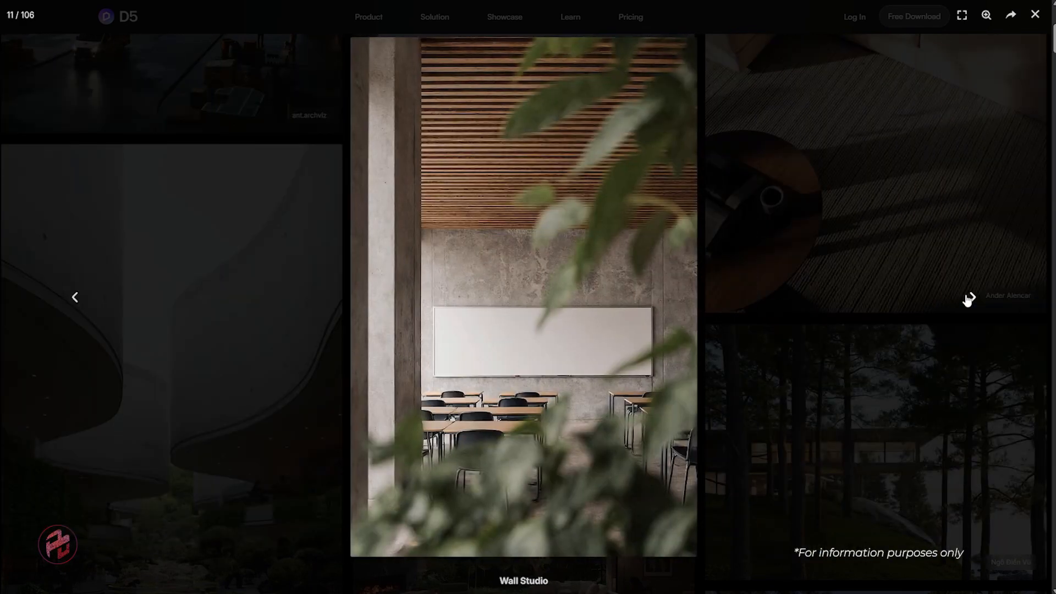
{"action": "left_click", "coordinate": [969, 299]}
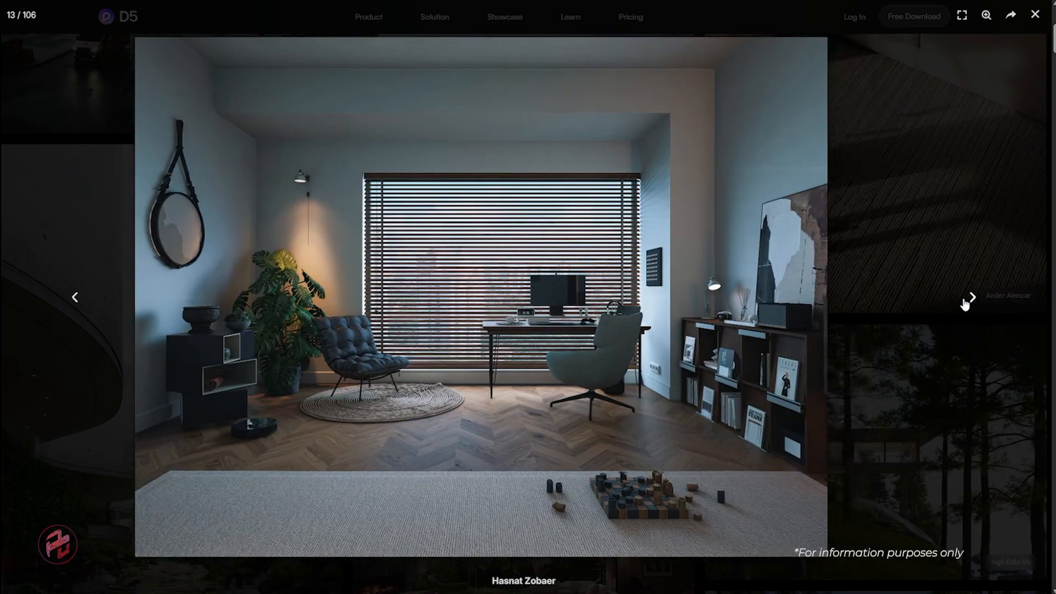
{"action": "left_click", "coordinate": [966, 304]}
{"action": "left_click", "coordinate": [965, 304]}
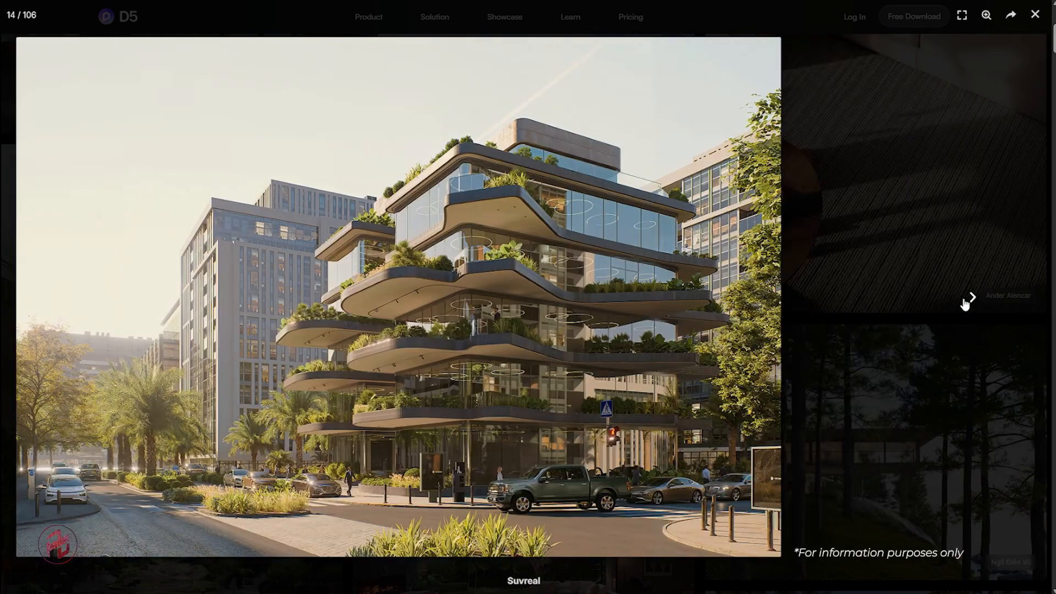
{"action": "left_click", "coordinate": [965, 304]}
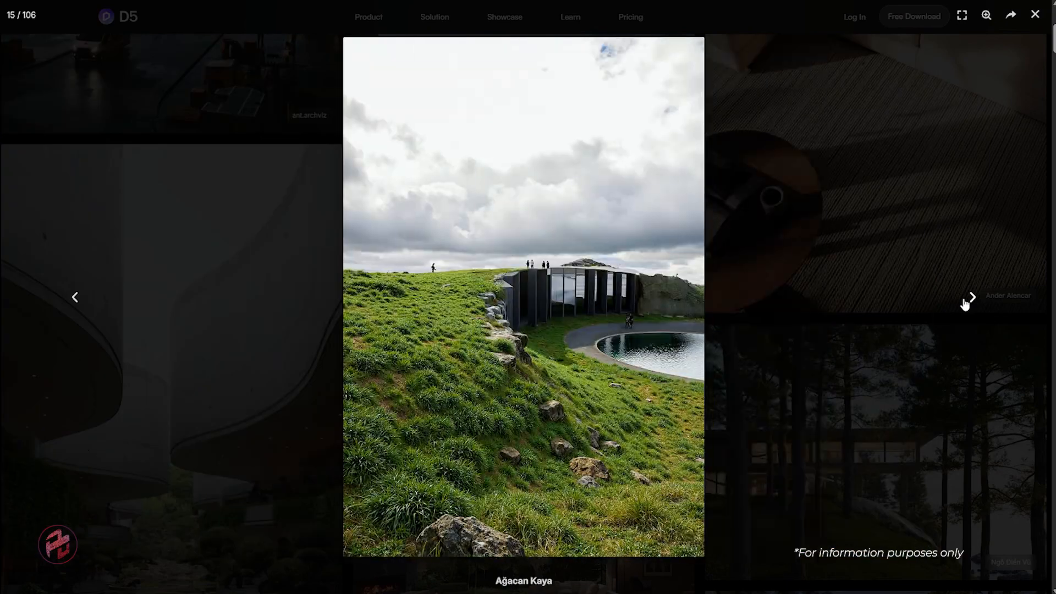
{"action": "left_click", "coordinate": [965, 305]}
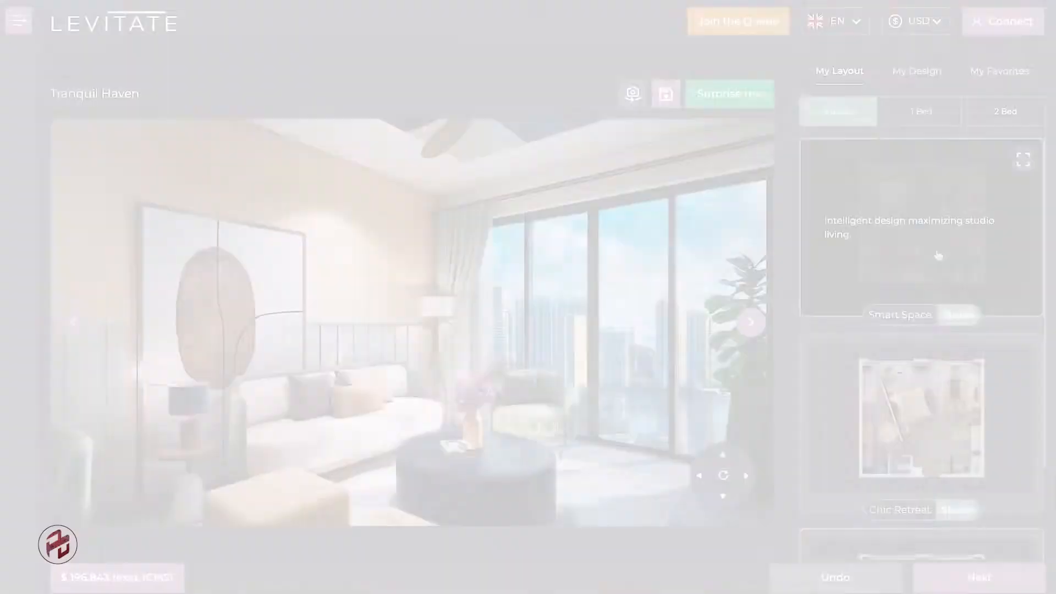
In the Levitate configurator, choose the Smart Space studio layout and change the living wall set to Brynleigh.
{"action": "left_click", "coordinate": [938, 255]}
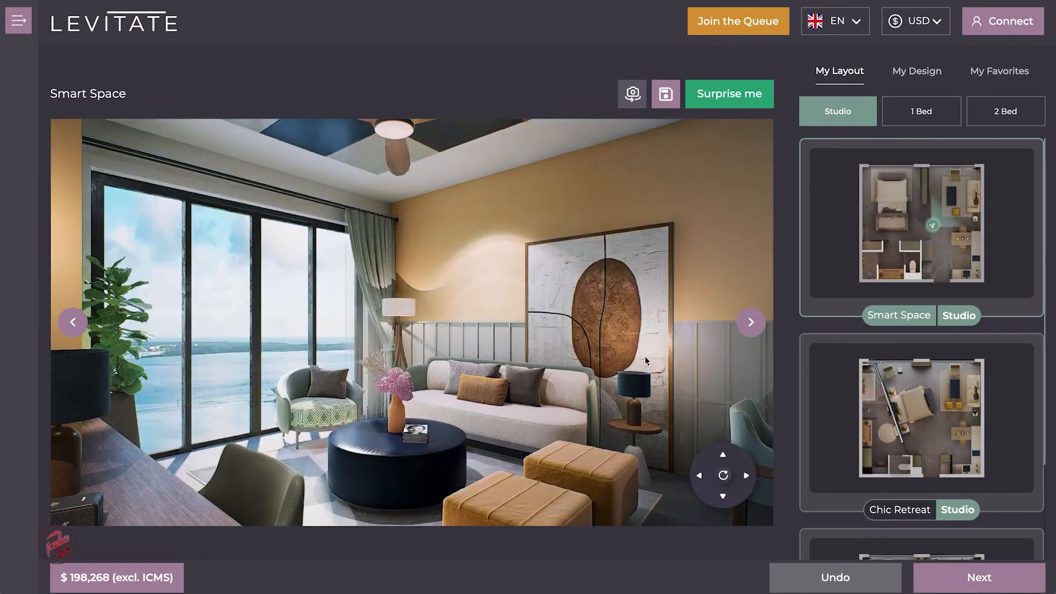
{"action": "left_click", "coordinate": [622, 298]}
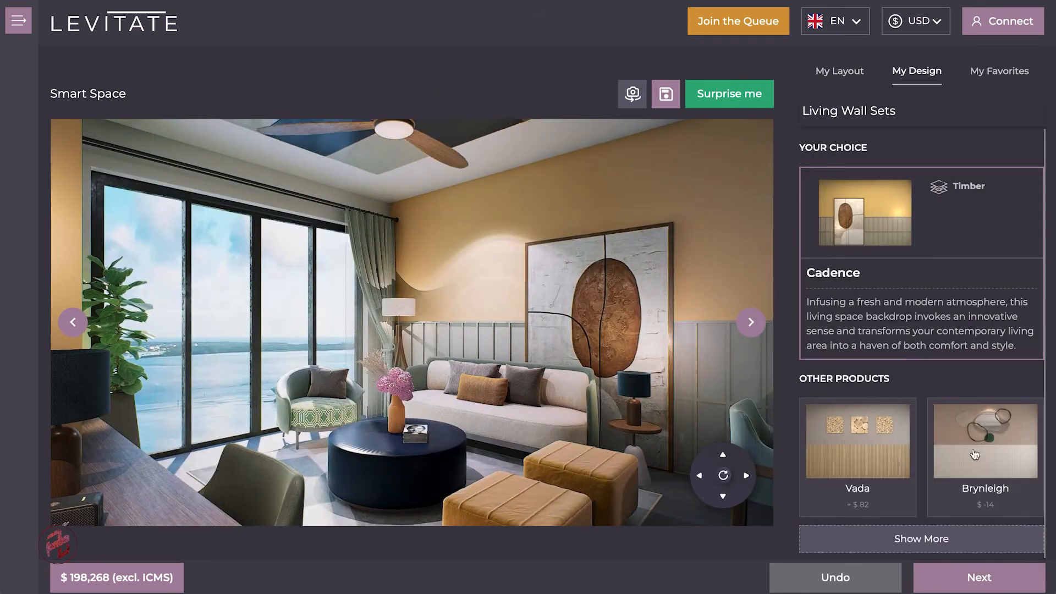
{"action": "left_click", "coordinate": [974, 454]}
Change the living room's seating area set to Ero and its ceiling set to Jazmine.
{"action": "left_click", "coordinate": [577, 428]}
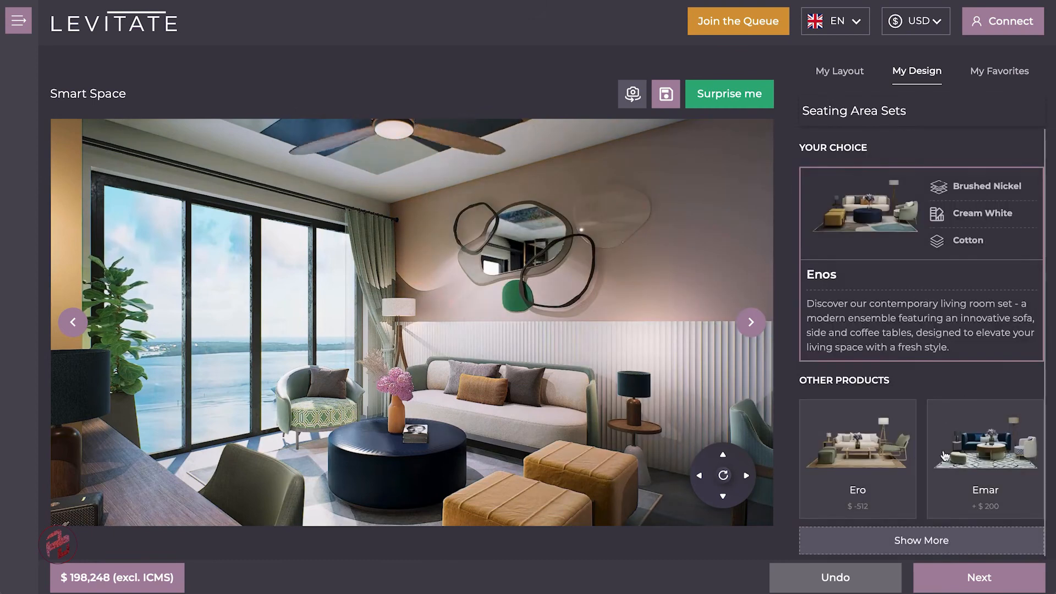
{"action": "left_click", "coordinate": [858, 459]}
{"action": "left_click", "coordinate": [402, 170]}
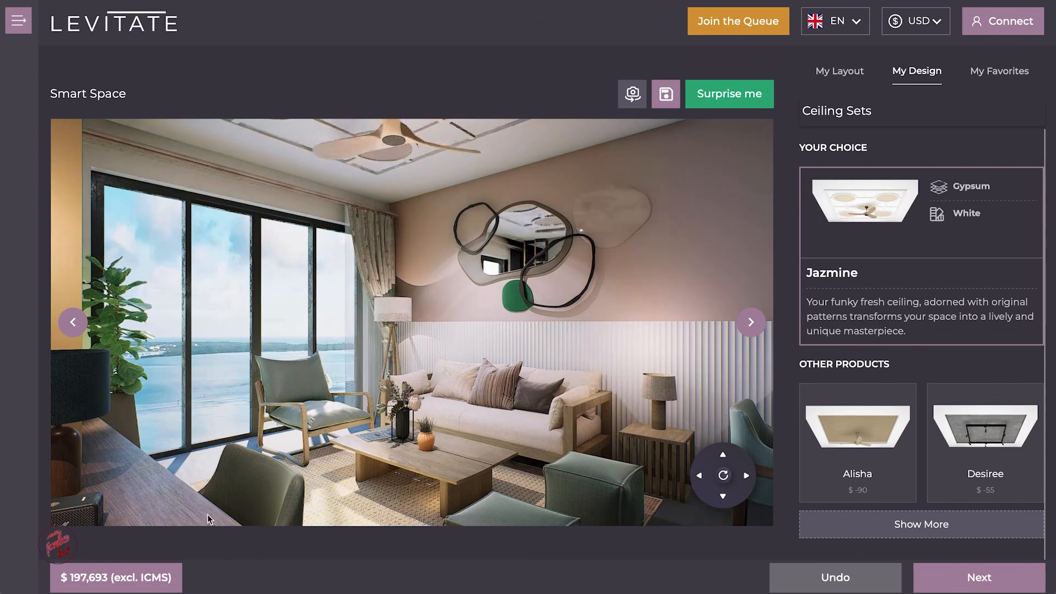
Change the TV cabinet set to Za'Nari and the kitchen set to Evelynn.
{"action": "left_click", "coordinate": [320, 497]}
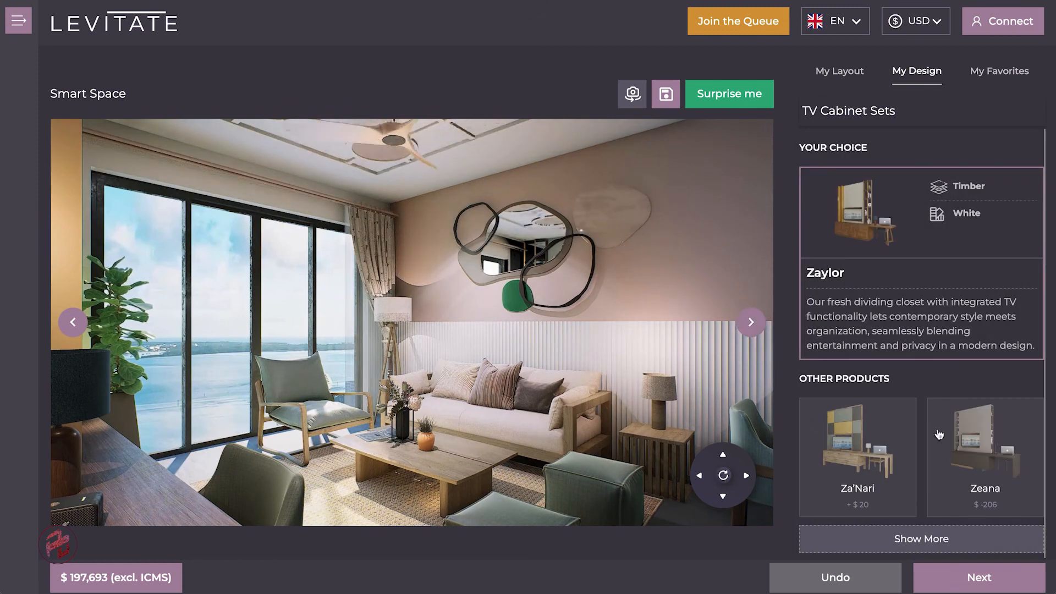
{"action": "left_click", "coordinate": [870, 459]}
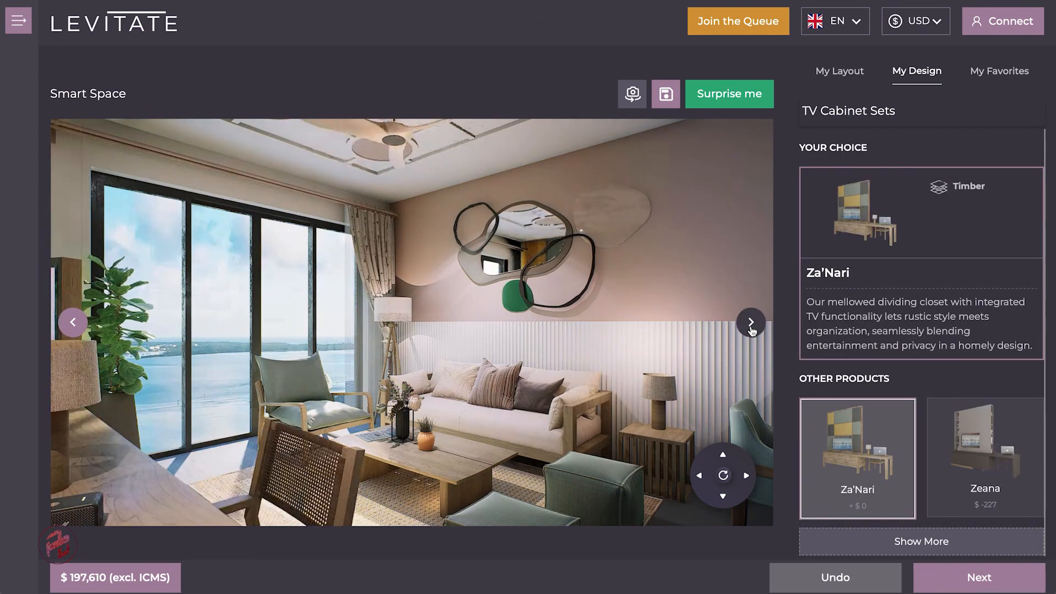
{"action": "left_click", "coordinate": [751, 328]}
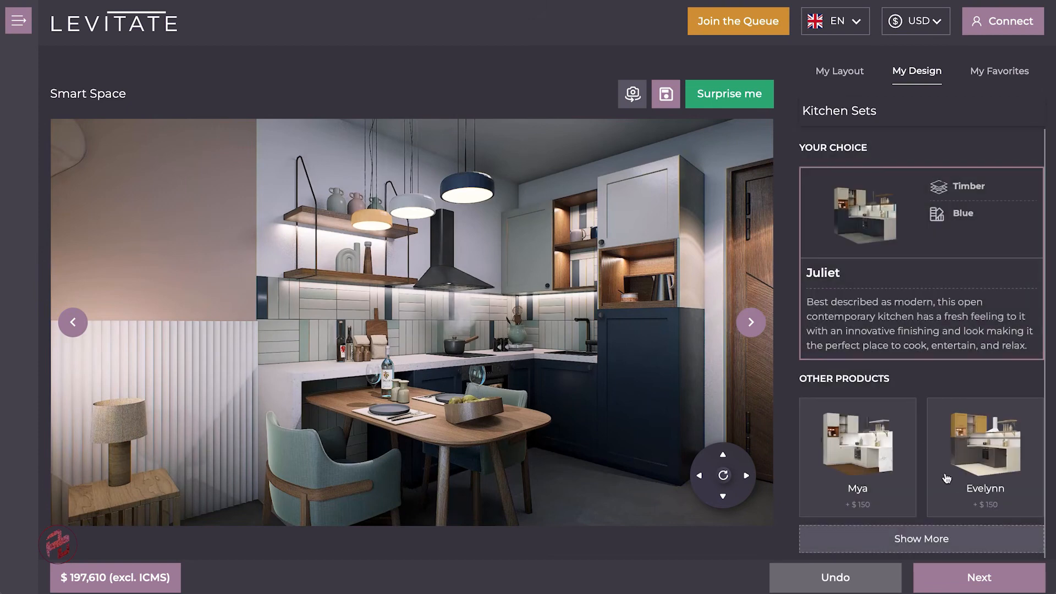
{"action": "left_click", "coordinate": [957, 512]}
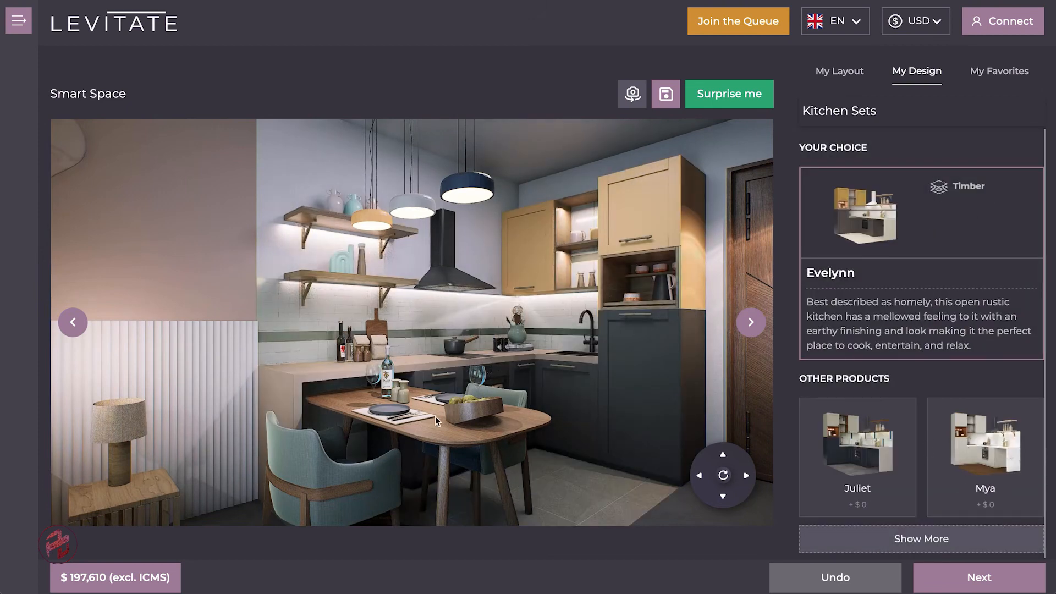
{"action": "left_click", "coordinate": [458, 435]}
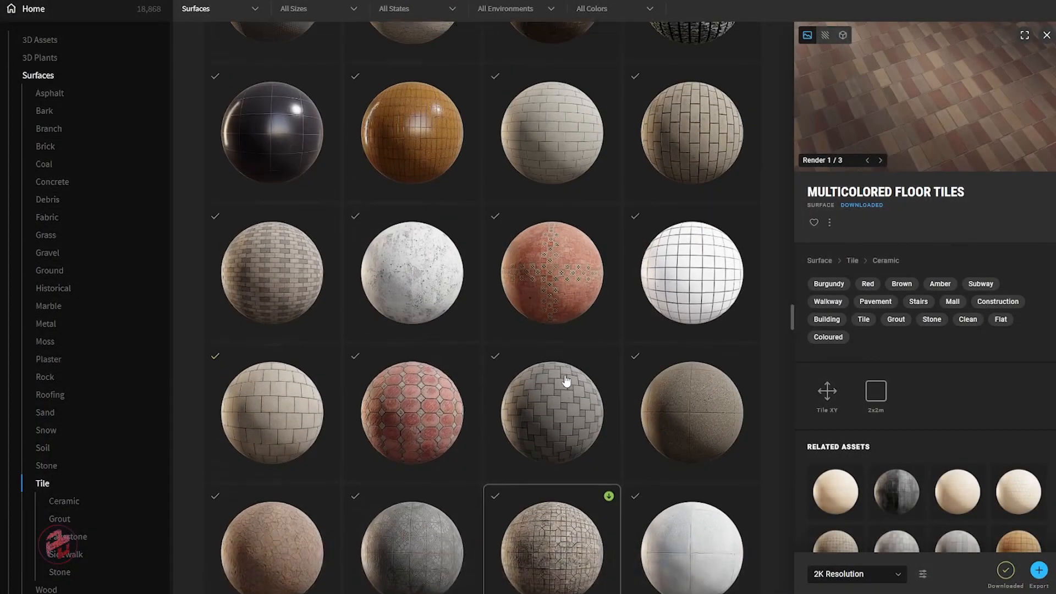
In Quixel Bridge, browse the tile surfaces and the 3D Assets category.
{"action": "scroll", "coordinate": [566, 380], "scroll_direction": "up", "scroll_amount": 2}
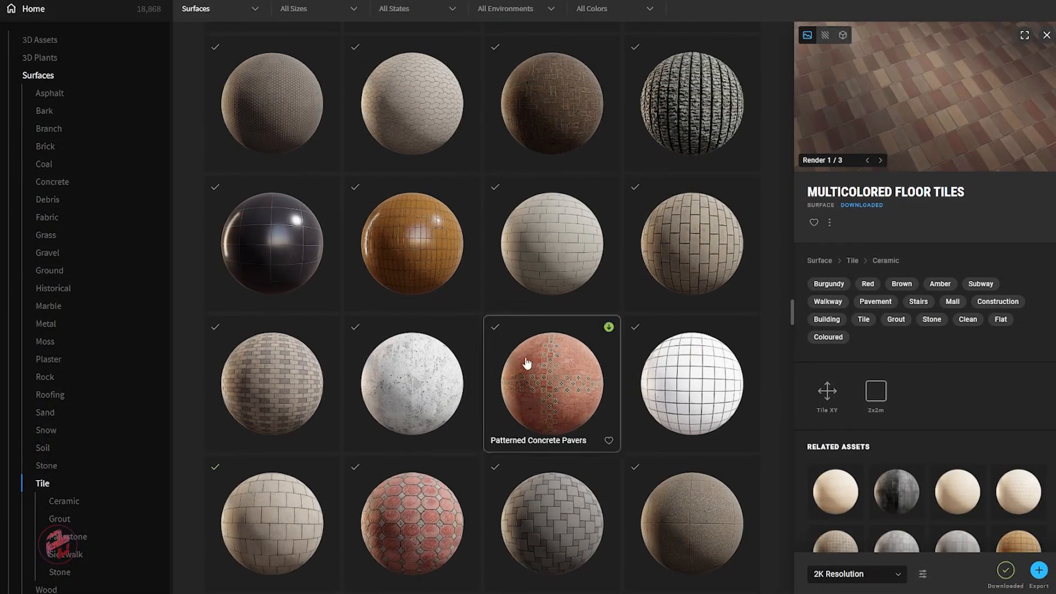
{"action": "scroll", "coordinate": [108, 358], "scroll_direction": "down", "scroll_amount": 3}
{"action": "scroll", "coordinate": [107, 360], "scroll_direction": "up", "scroll_amount": 3}
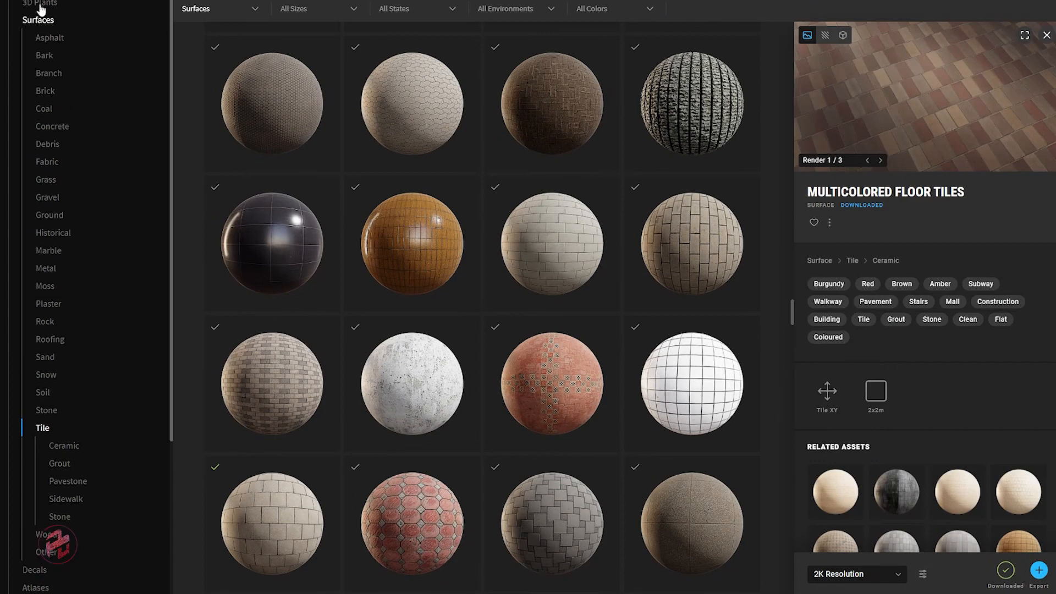
{"action": "left_click", "coordinate": [46, 0]}
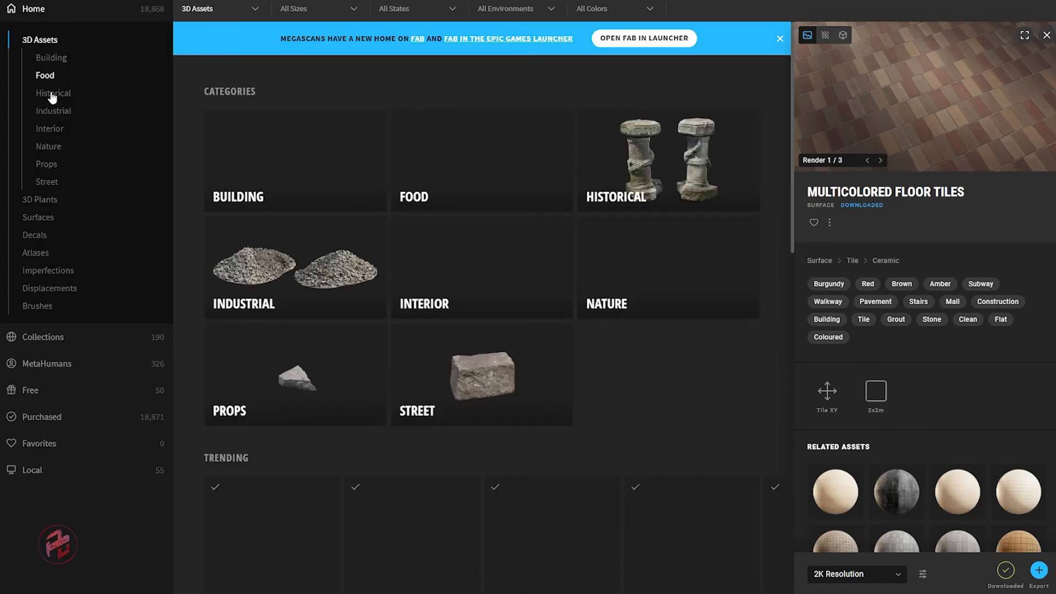
{"action": "scroll", "coordinate": [360, 156], "scroll_direction": "down", "scroll_amount": 6}
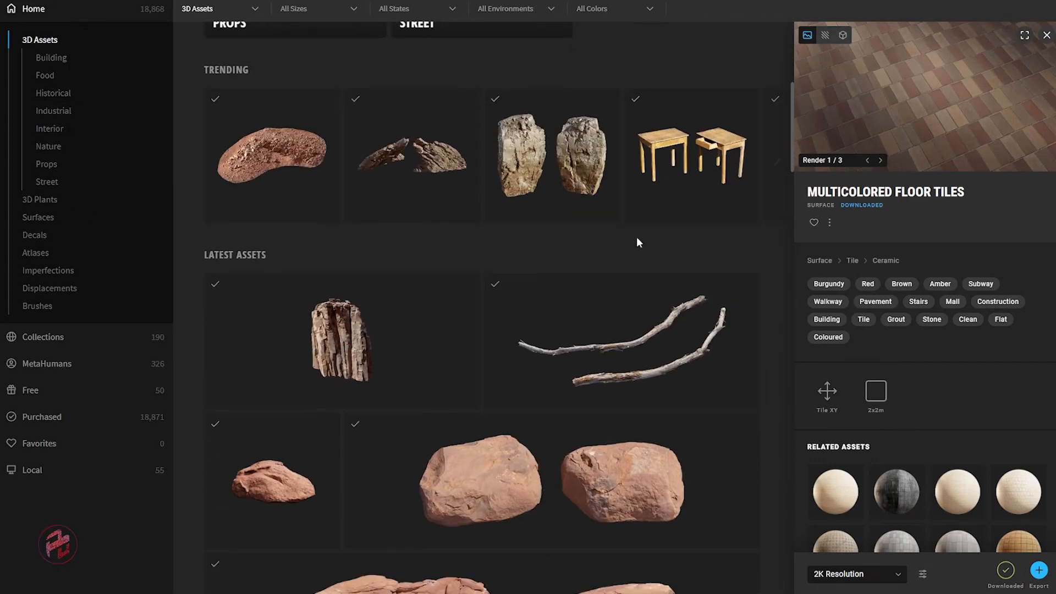
View the wooden table with drawer and the wooden chair among the trending 3D assets, and browse the latest assets.
{"action": "left_click", "coordinate": [635, 217]}
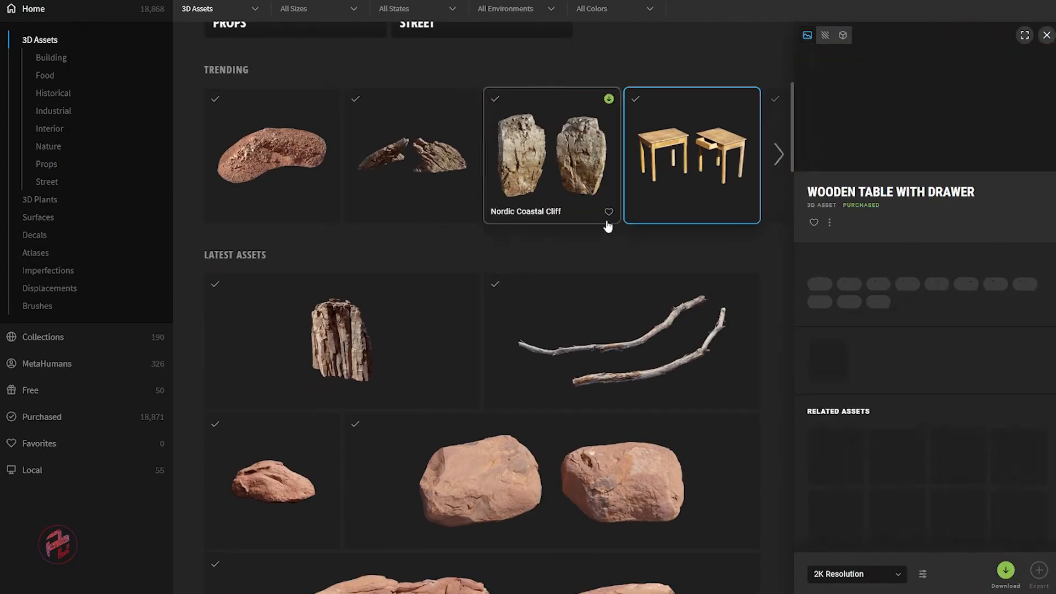
{"action": "left_click", "coordinate": [778, 155]}
{"action": "left_click", "coordinate": [299, 183]}
{"action": "scroll", "coordinate": [385, 346], "scroll_direction": "down", "scroll_amount": 8}
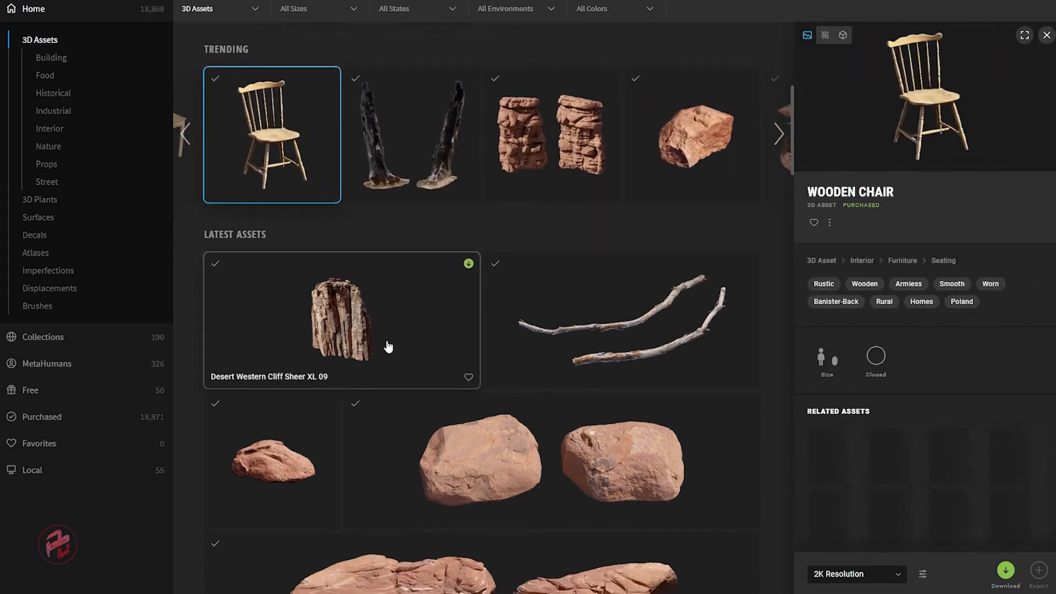
{"action": "scroll", "coordinate": [390, 341], "scroll_direction": "down", "scroll_amount": 7}
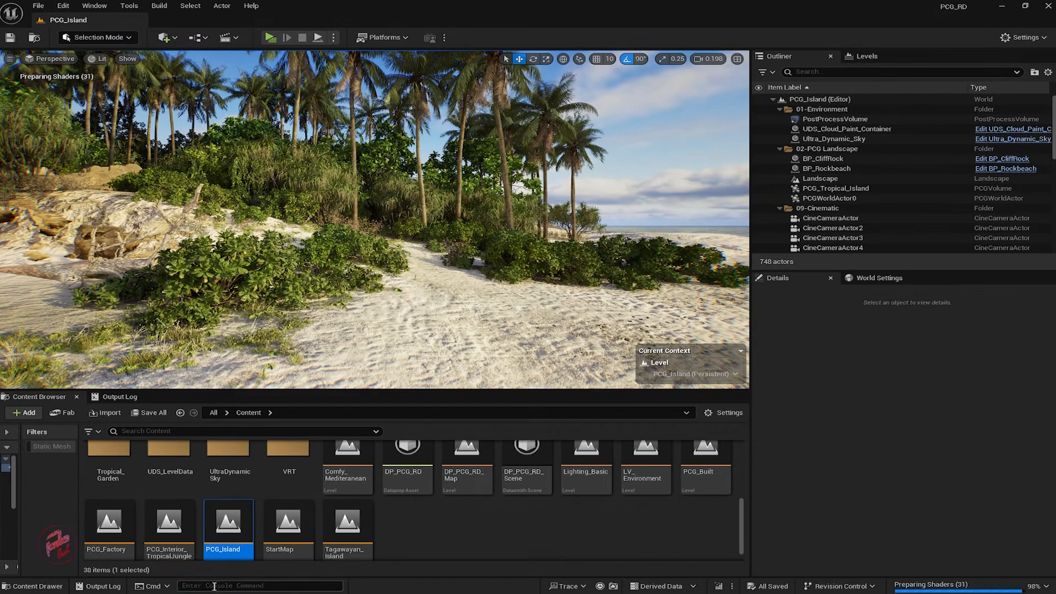
In Unreal Engine, begin entering a console command that starts with "r.ra" for the PCG_Island level.
{"action": "type", "text": "r.rayu"}
{"action": "key", "text": "BackSpace"}
{"action": "key", "text": "BackSpace"}
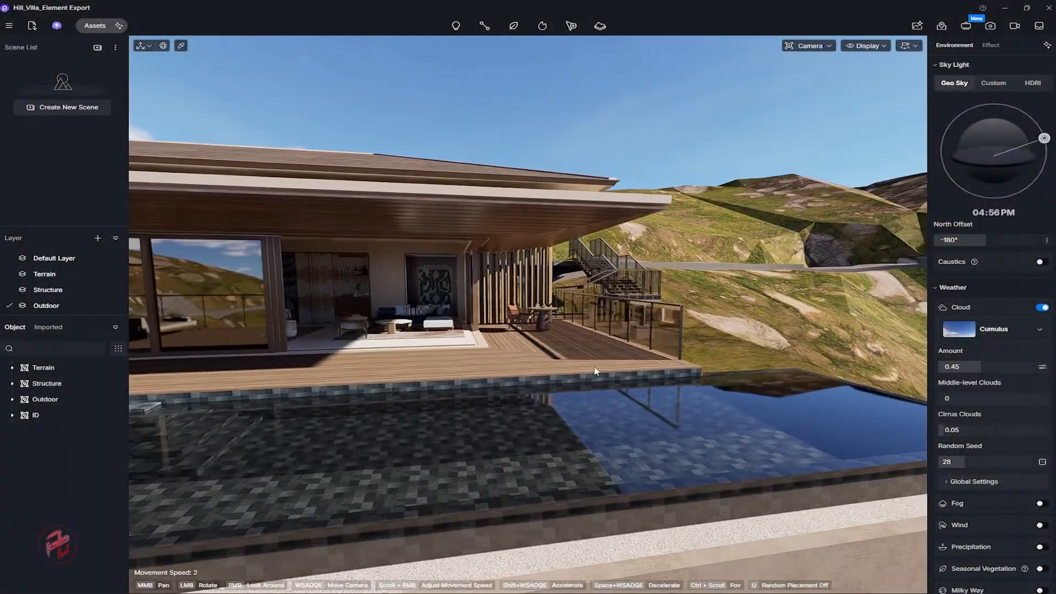
In D5 Render, pick the material of the villa's pool surface and change its material template to Water.
{"action": "left_click", "coordinate": [634, 428]}
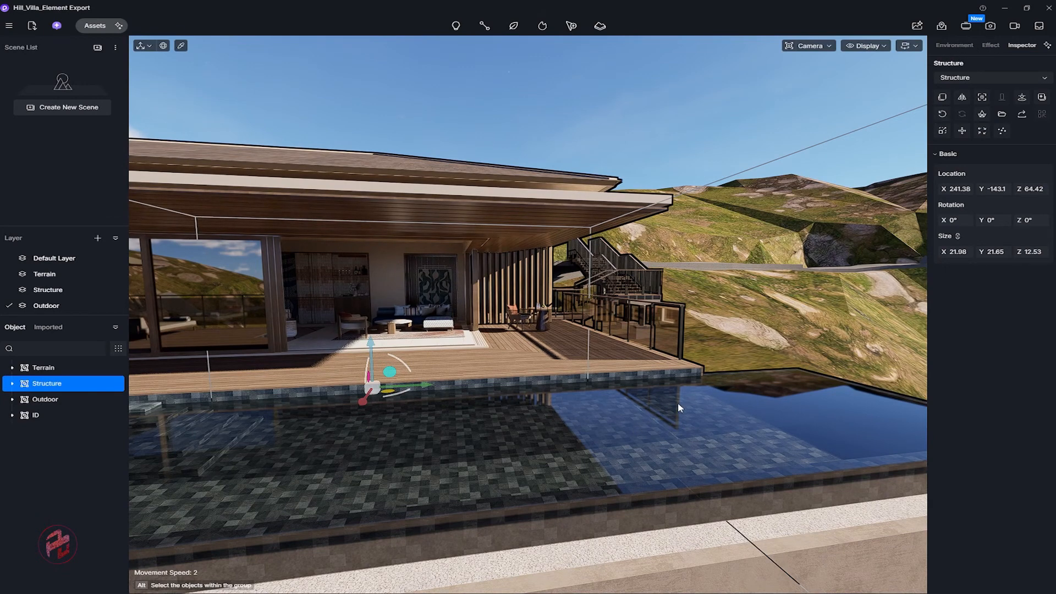
{"action": "left_click", "coordinate": [181, 46]}
{"action": "left_click", "coordinate": [783, 394]}
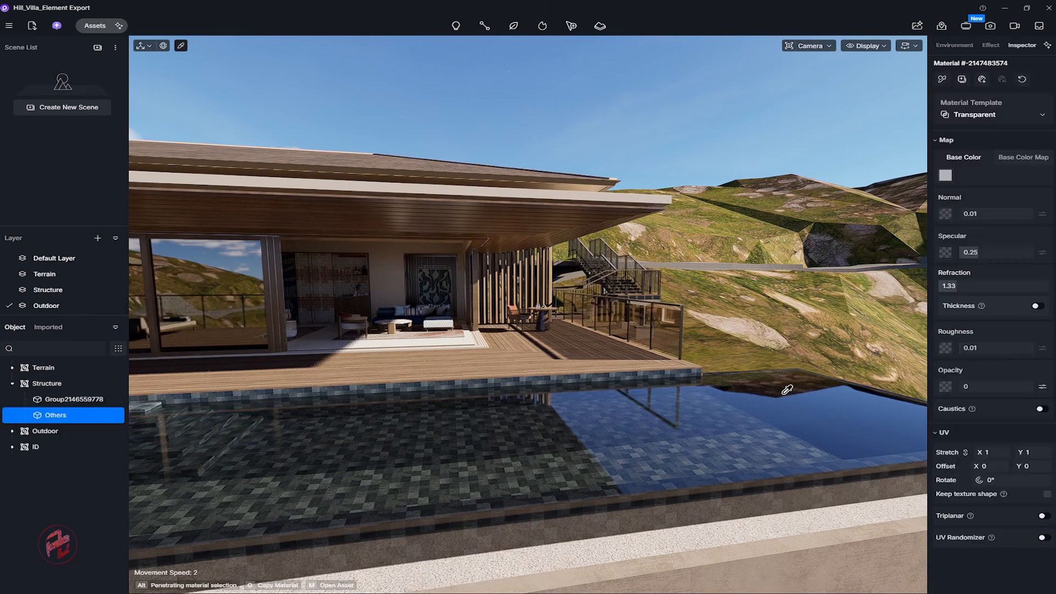
{"action": "left_click", "coordinate": [1011, 116]}
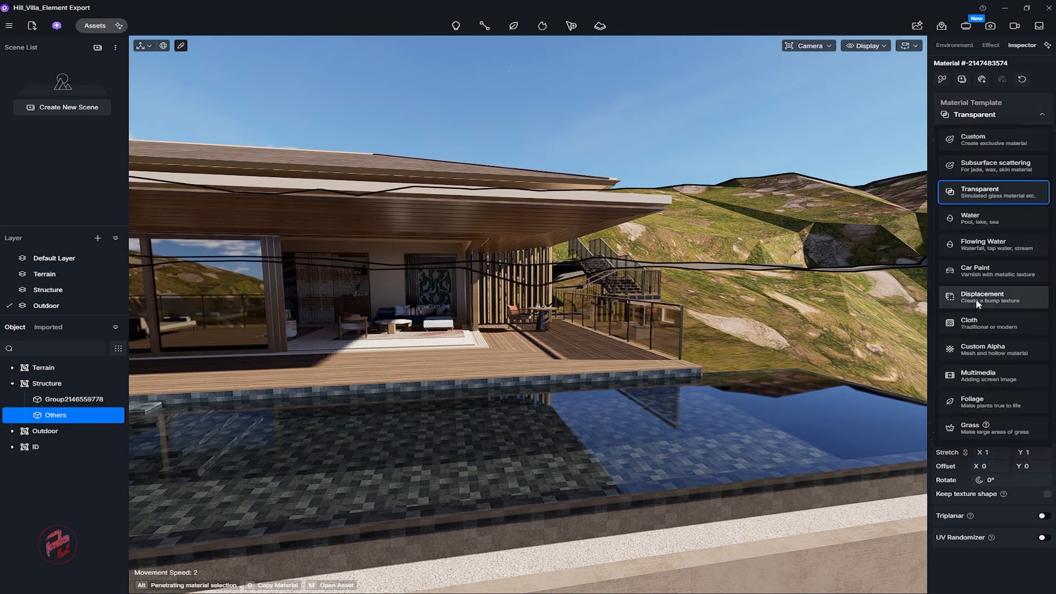
{"action": "left_click", "coordinate": [976, 219]}
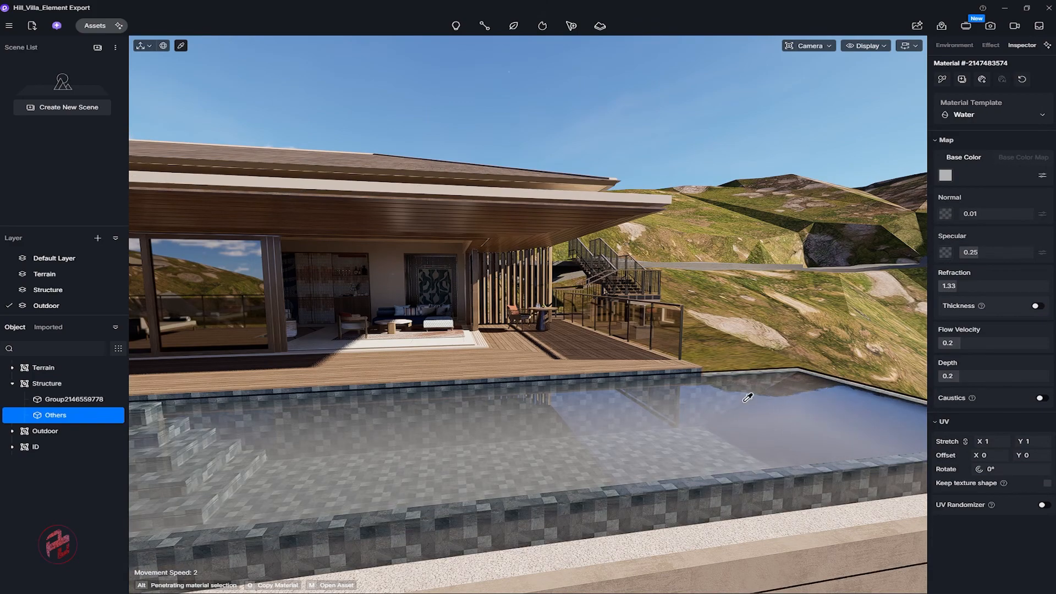
Edit the pool water's base color in RGB mode, lowering its red value.
{"action": "right_click_drag", "start_coordinate": [746, 398], "coordinate": [761, 363]}
{"action": "left_click", "coordinate": [944, 175]}
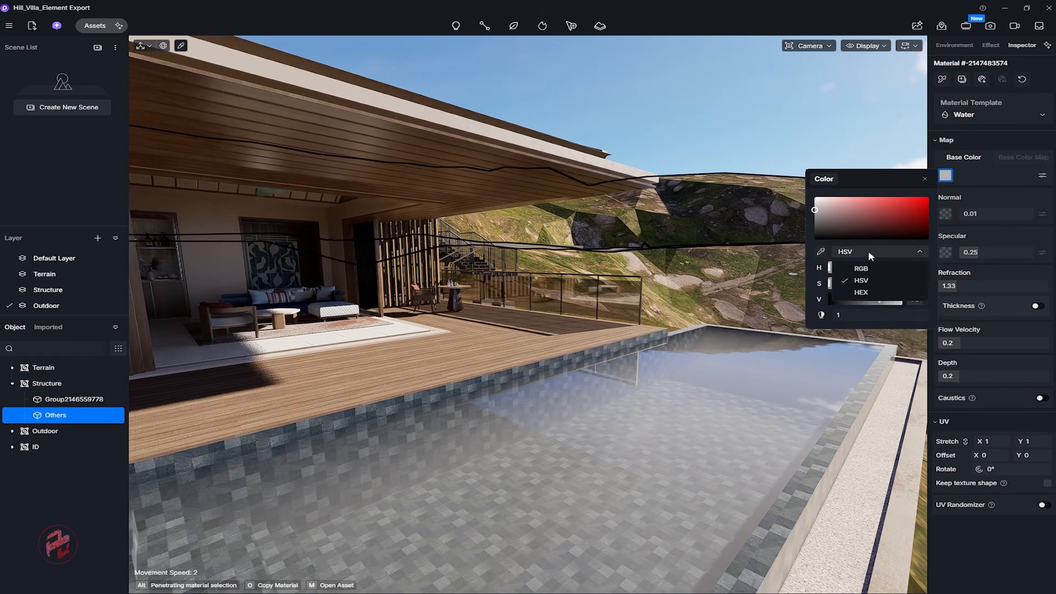
{"action": "left_click", "coordinate": [869, 268]}
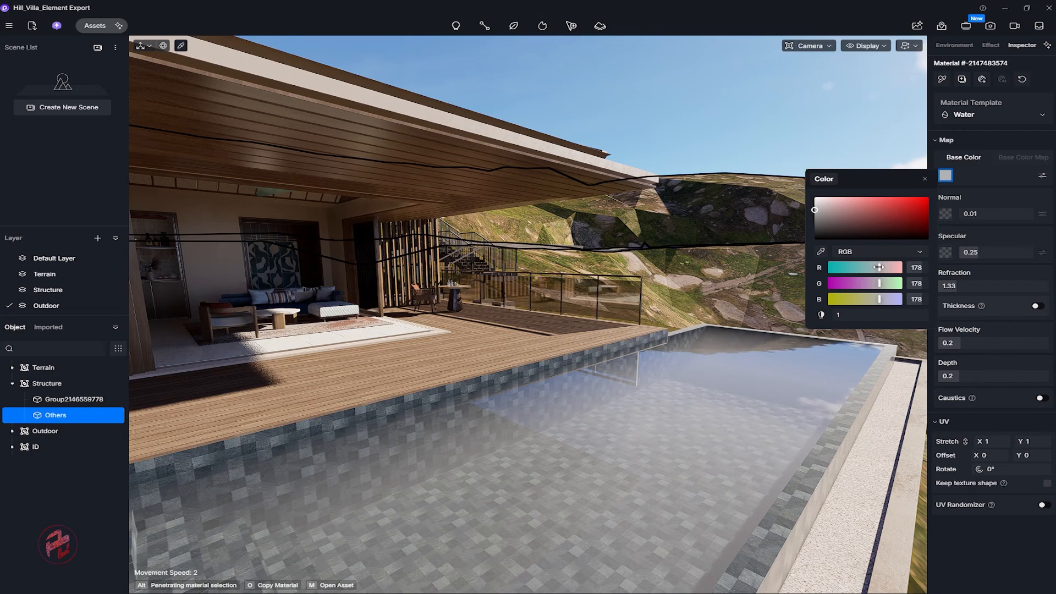
{"action": "left_click_drag", "start_coordinate": [879, 267], "coordinate": [867, 268]}
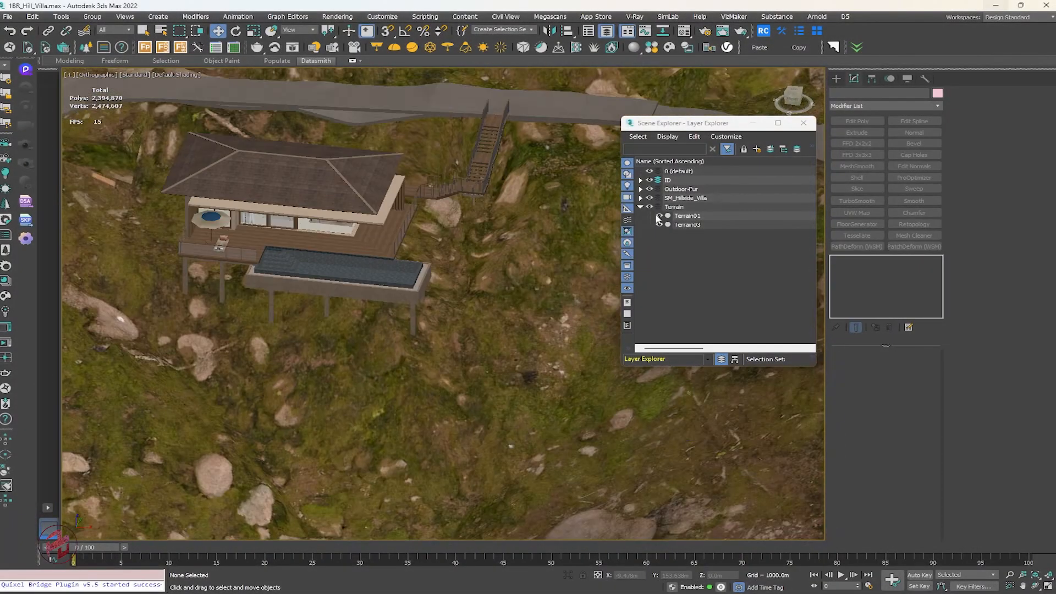
In 3ds Max, hide the Terrain and Outdoor-Fur layers and isolate the villa's two roof objects.
{"action": "left_click", "coordinate": [649, 207]}
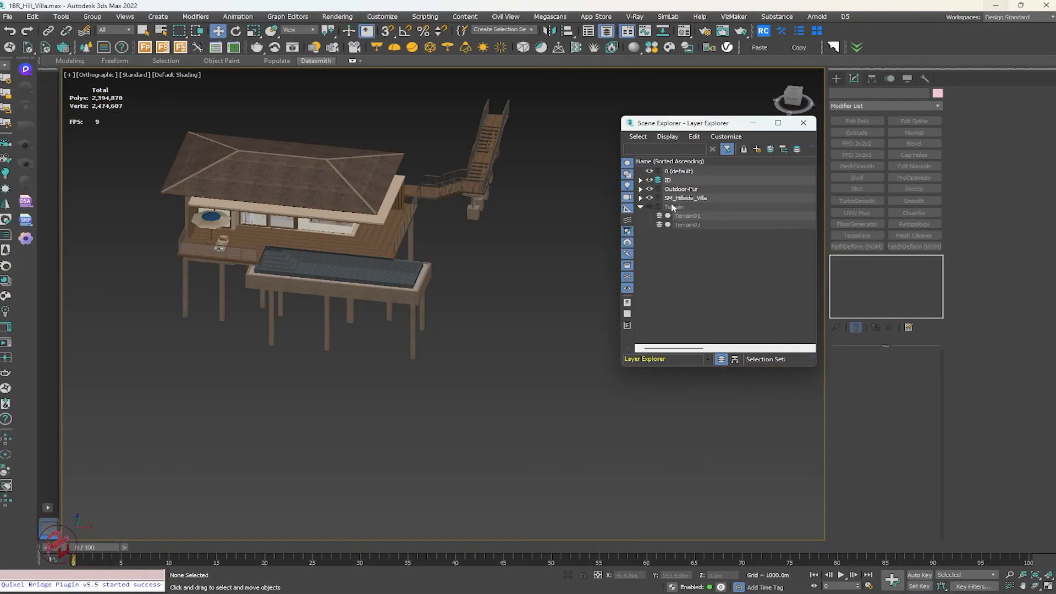
{"action": "left_click", "coordinate": [650, 188]}
{"action": "middle_click_drag", "start_coordinate": [329, 199], "coordinate": [576, 358]}
{"action": "left_click", "coordinate": [383, 215]}
{"action": "scroll", "coordinate": [391, 191], "scroll_direction": "up", "scroll_amount": 8}
{"action": "left_click", "coordinate": [391, 191], "text": "ctrl"}
{"action": "key", "text": "alt+q"}
{"action": "scroll", "coordinate": [384, 194], "scroll_direction": "down", "scroll_amount": 3}
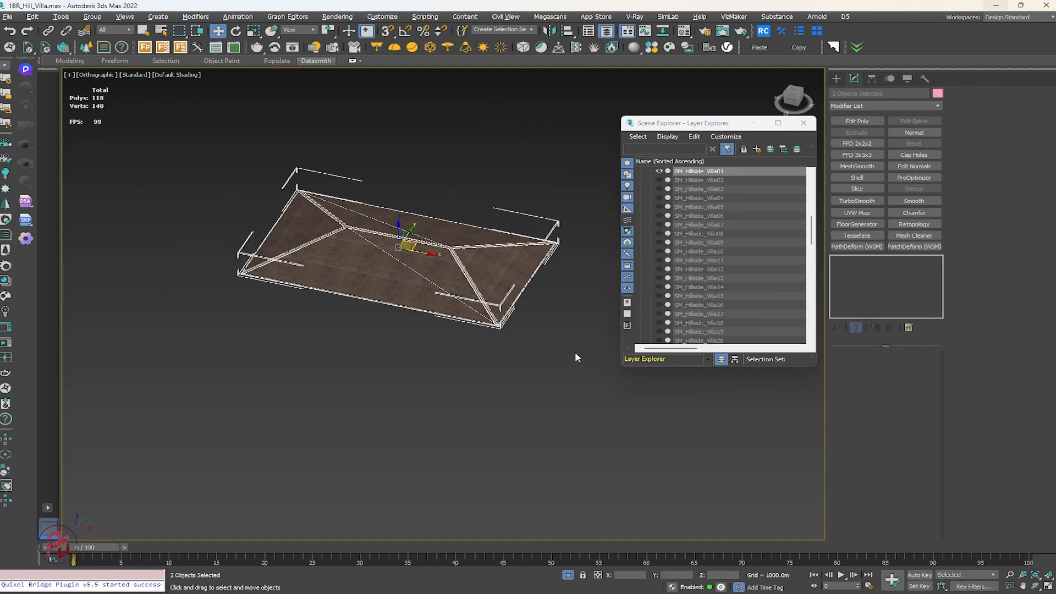
End the isolation and hide the two selected roof objects.
{"action": "left_click", "coordinate": [569, 574]}
{"action": "right_click", "coordinate": [380, 237]}
{"action": "left_click", "coordinate": [406, 202]}
In 3ds Max, select the wall pieces around the villa's open room, adding each further piece to the selection.
{"action": "left_click", "coordinate": [387, 304]}
{"action": "middle_click_drag", "start_coordinate": [313, 264], "coordinate": [358, 388]}
{"action": "left_click", "coordinate": [388, 358]}
{"action": "scroll", "coordinate": [379, 379], "scroll_direction": "down", "scroll_amount": 6}
{"action": "scroll", "coordinate": [431, 352], "scroll_direction": "up", "scroll_amount": 4}
{"action": "left_click", "coordinate": [431, 389], "text": "ctrl"}
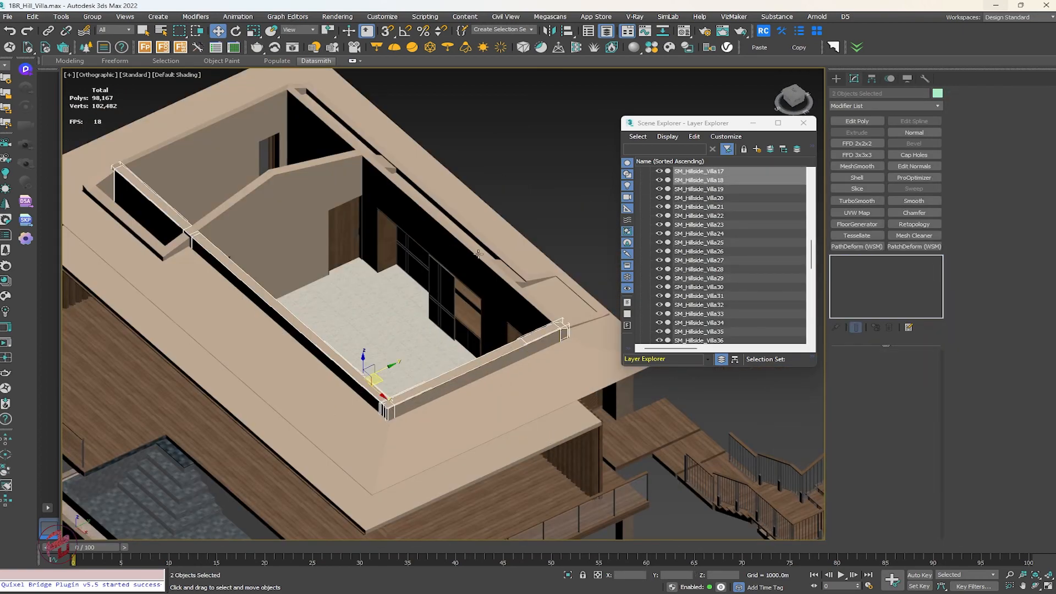
{"action": "middle_click_drag", "start_coordinate": [312, 120], "coordinate": [352, 176], "text": "alt"}
{"action": "left_click", "coordinate": [352, 176], "text": "ctrl"}
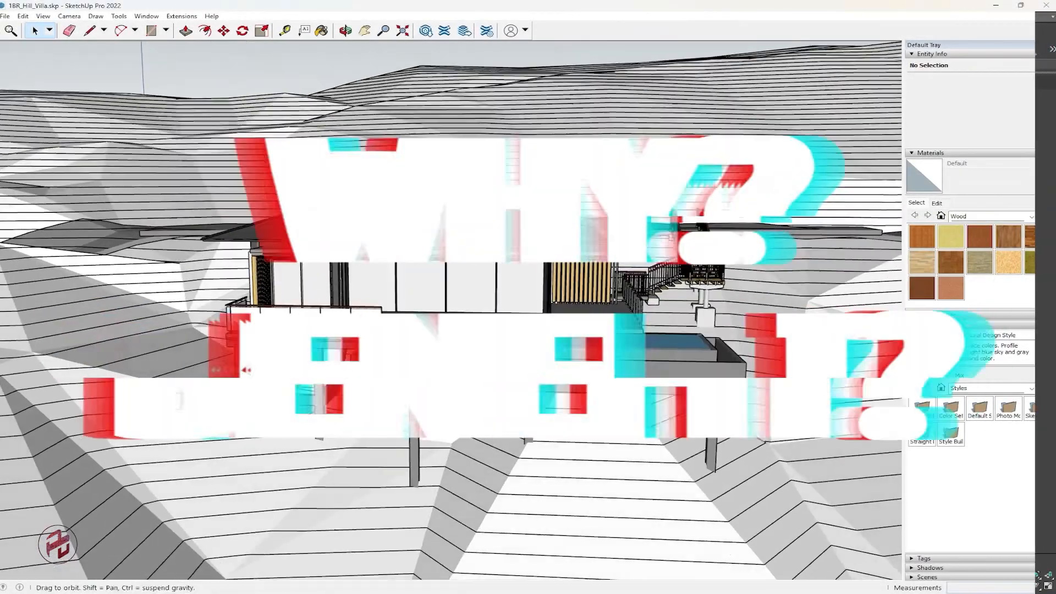
Inspect the hillside villa, its pool deck and supports from several angles in SketchUp and 3ds Max.
{"action": "left_click_drag", "start_coordinate": [600, 442], "coordinate": [117, 410]}
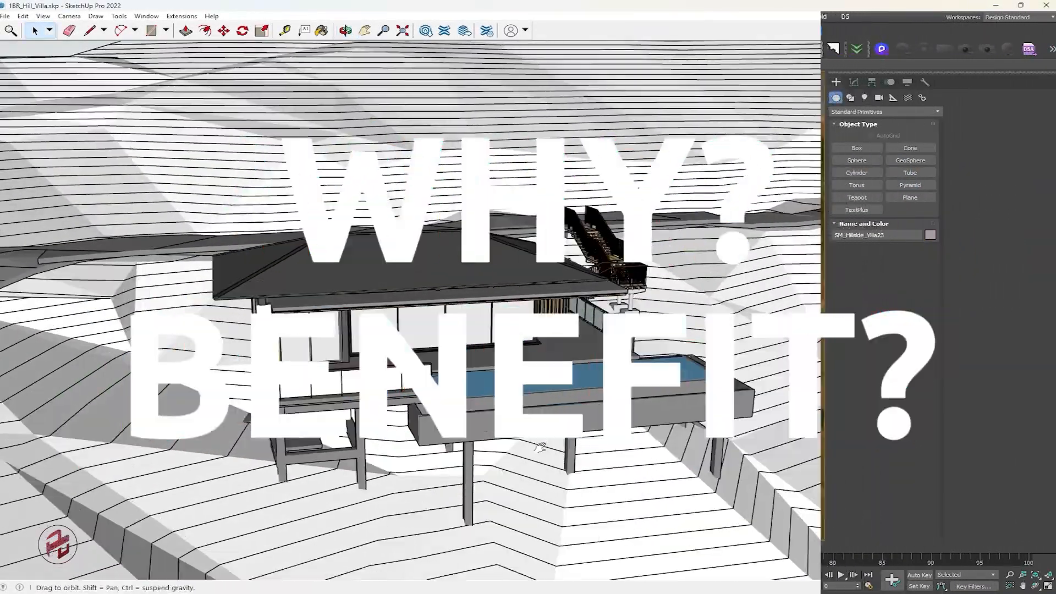
{"action": "mouse_move", "coordinate": [117, 410]}
{"action": "middle_mouse_down"}
{"action": "mouse_move", "coordinate": [225, 432]}
{"action": "mouse_move", "coordinate": [242, 457]}
{"action": "middle_mouse_up"}
{"action": "scroll", "coordinate": [552, 408], "scroll_direction": "down", "scroll_amount": 3}
{"action": "middle_click_drag", "start_coordinate": [552, 408], "coordinate": [520, 391], "text": "alt"}
{"action": "scroll", "coordinate": [521, 392], "scroll_direction": "up", "scroll_amount": 3}
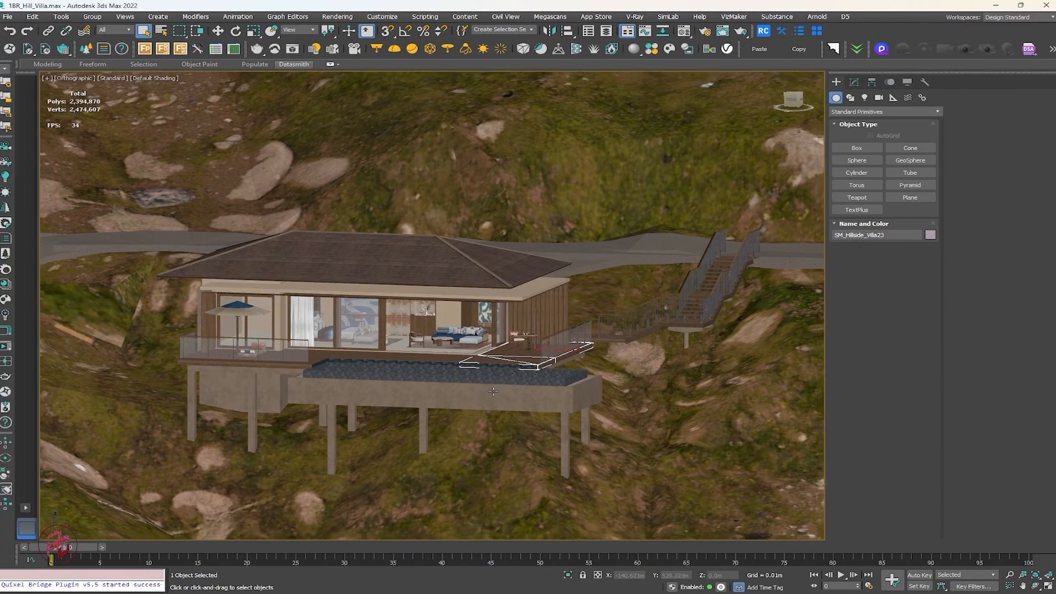
{"action": "scroll", "coordinate": [493, 392], "scroll_direction": "up", "scroll_amount": 4}
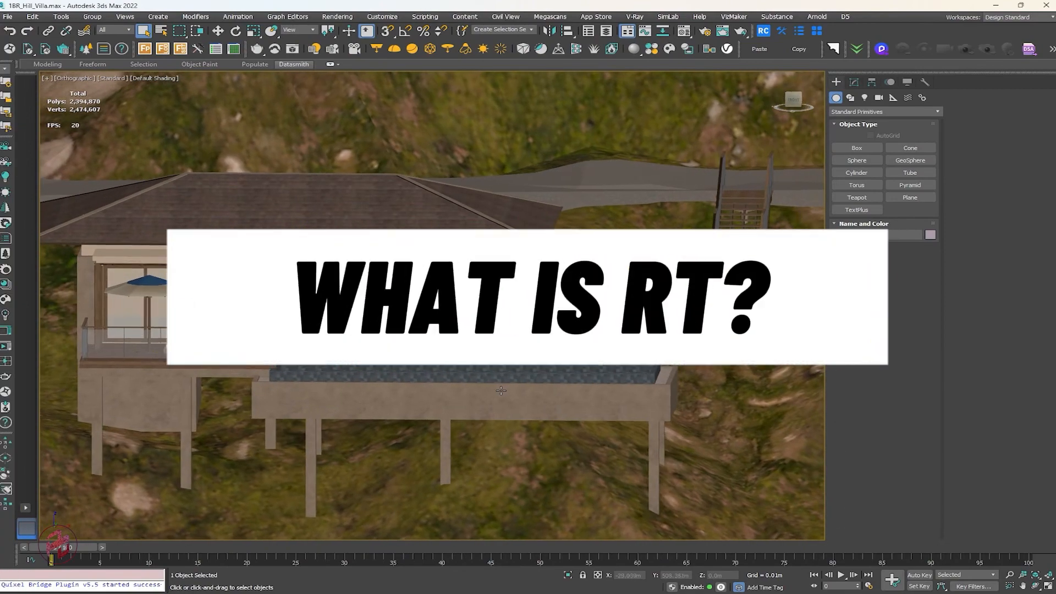
{"action": "middle_click_drag", "start_coordinate": [501, 390], "coordinate": [561, 391], "text": "alt"}
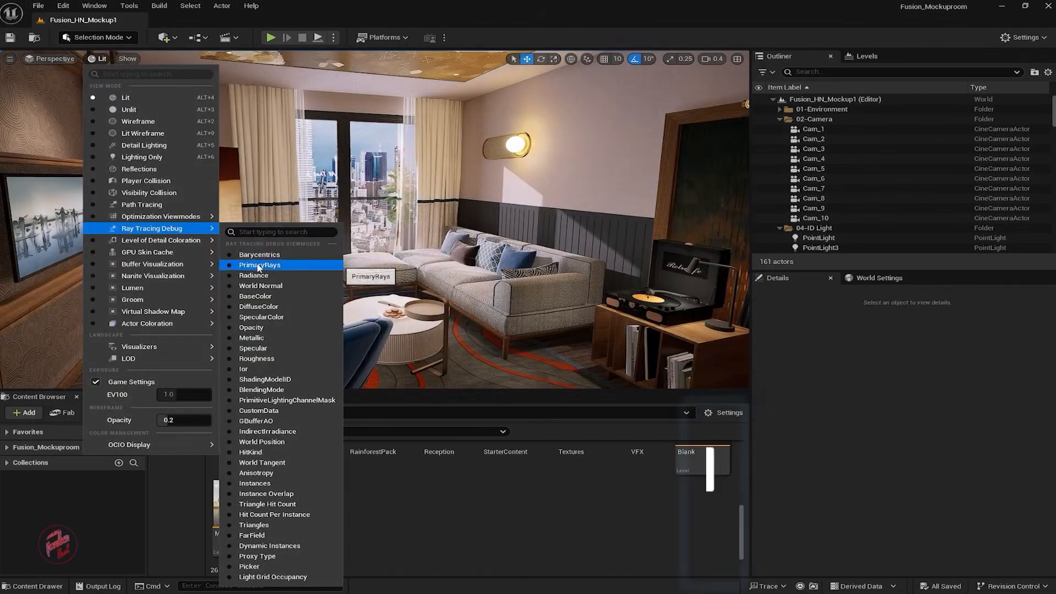
In Unreal Engine, view the living room in the PrimaryRays and Radiance ray tracing debug modes.
{"action": "left_click", "coordinate": [258, 265]}
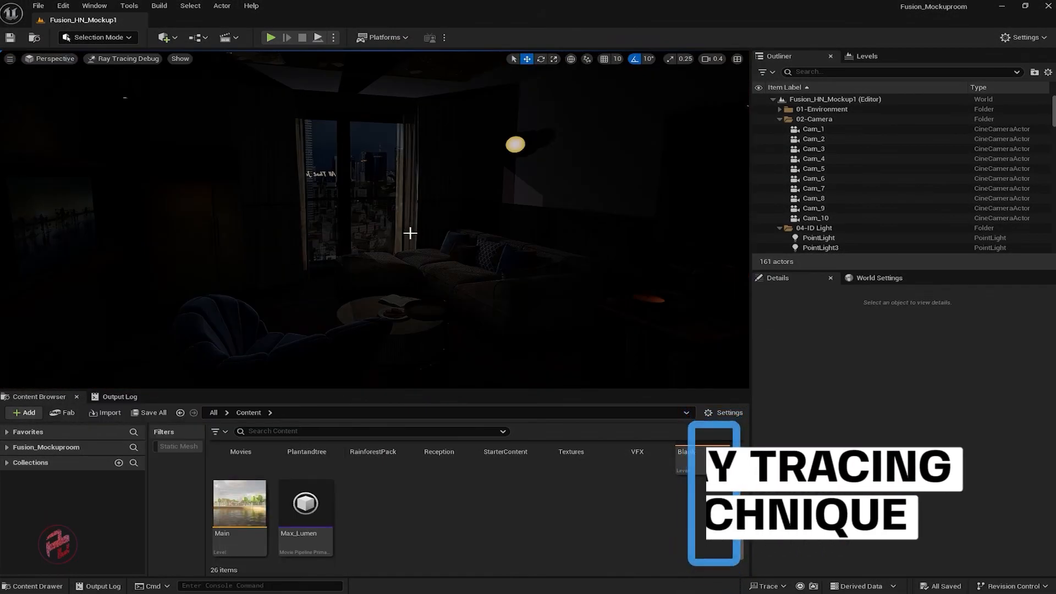
{"action": "mouse_move", "coordinate": [374, 220]}
{"action": "right_mouse_down"}
{"action": "mouse_move", "coordinate": [440, 203]}
{"action": "mouse_move", "coordinate": [511, 223]}
{"action": "mouse_move", "coordinate": [478, 222]}
{"action": "right_mouse_up"}
{"action": "left_click", "coordinate": [132, 59]}
{"action": "mouse_move", "coordinate": [167, 231]}
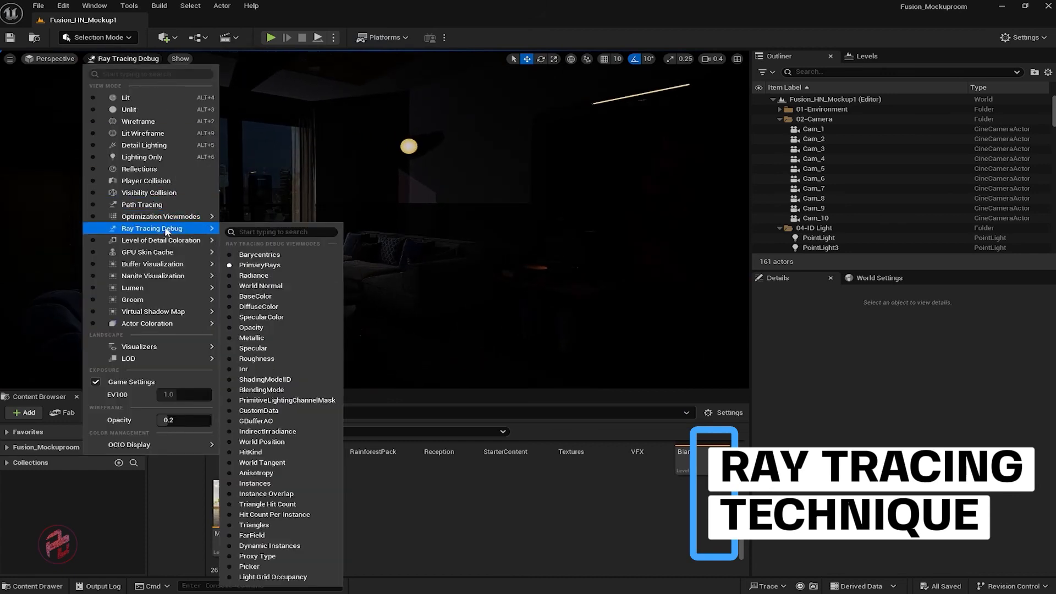
{"action": "left_click", "coordinate": [256, 279]}
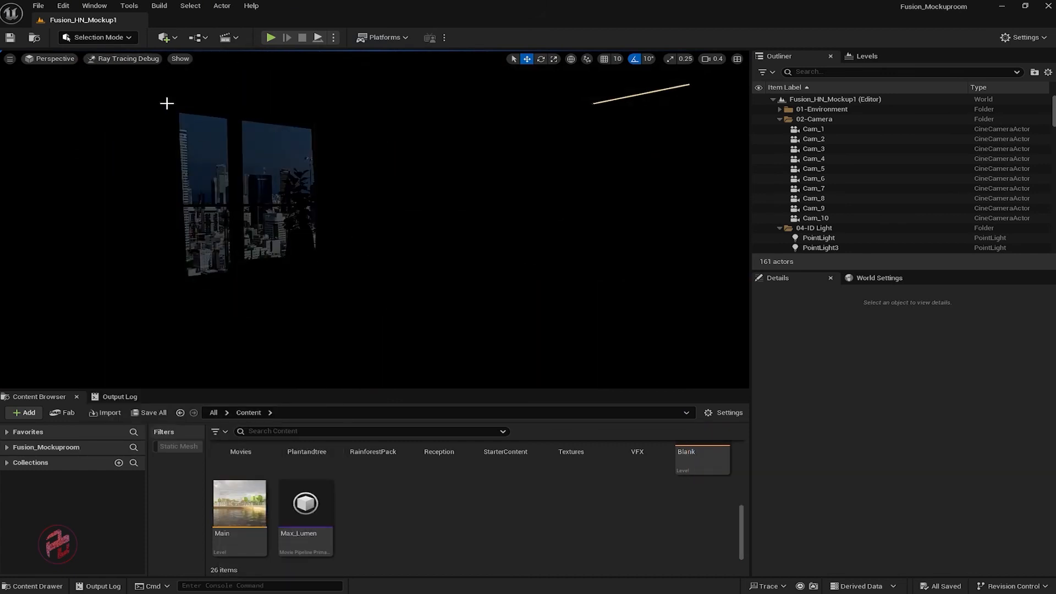
Show the living room in the Barycentrics ray tracing debug mode and change the viewport view mode to Path Tracing.
{"action": "left_click", "coordinate": [135, 59]}
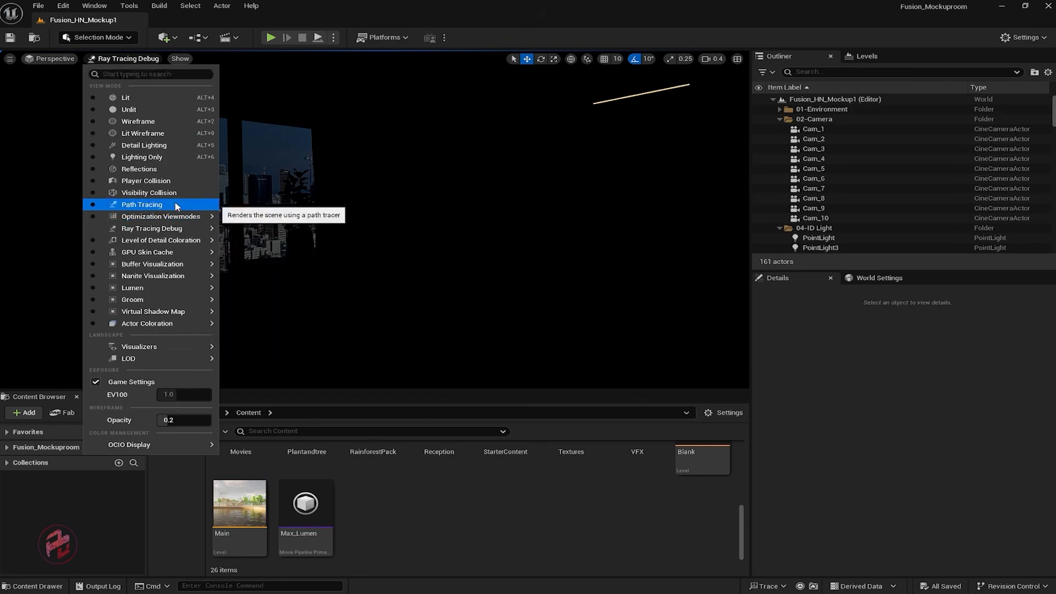
{"action": "mouse_move", "coordinate": [168, 232]}
{"action": "left_click", "coordinate": [248, 254]}
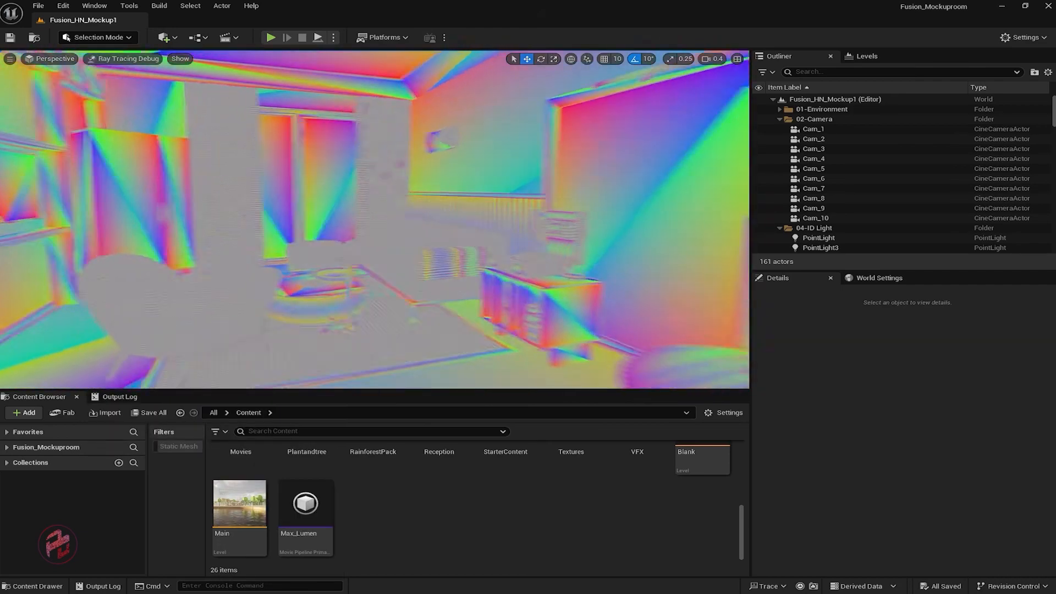
{"action": "right_click_drag", "start_coordinate": [352, 220], "coordinate": [715, 264]}
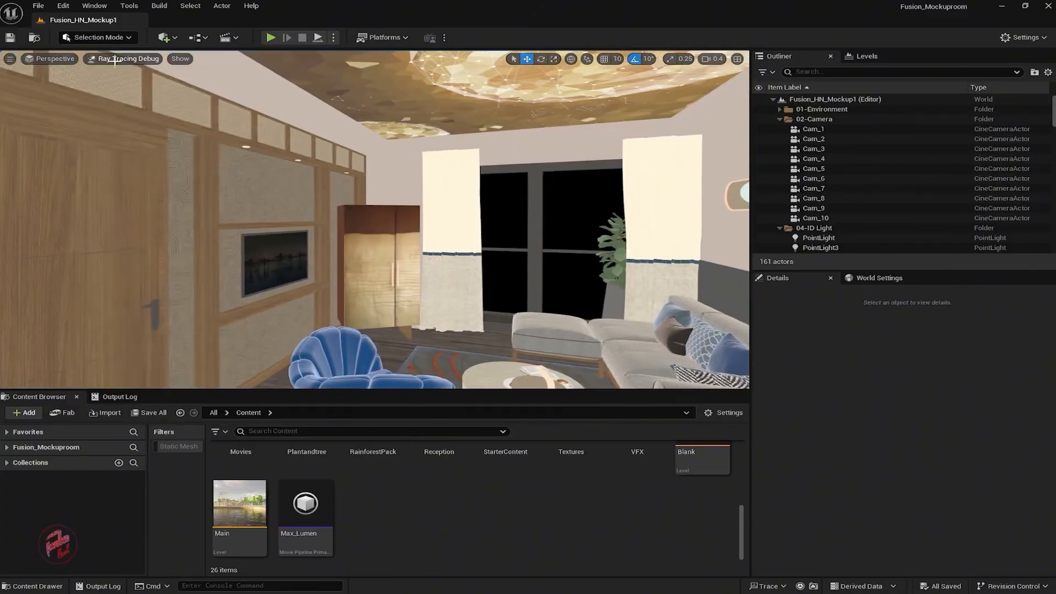
{"action": "left_click", "coordinate": [115, 59]}
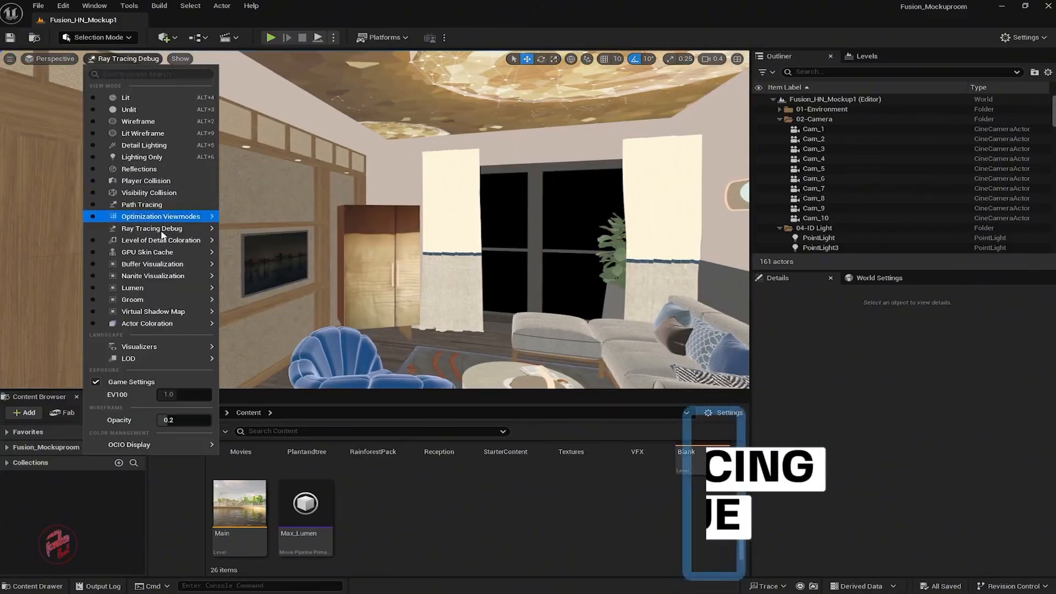
{"action": "left_click", "coordinate": [184, 203]}
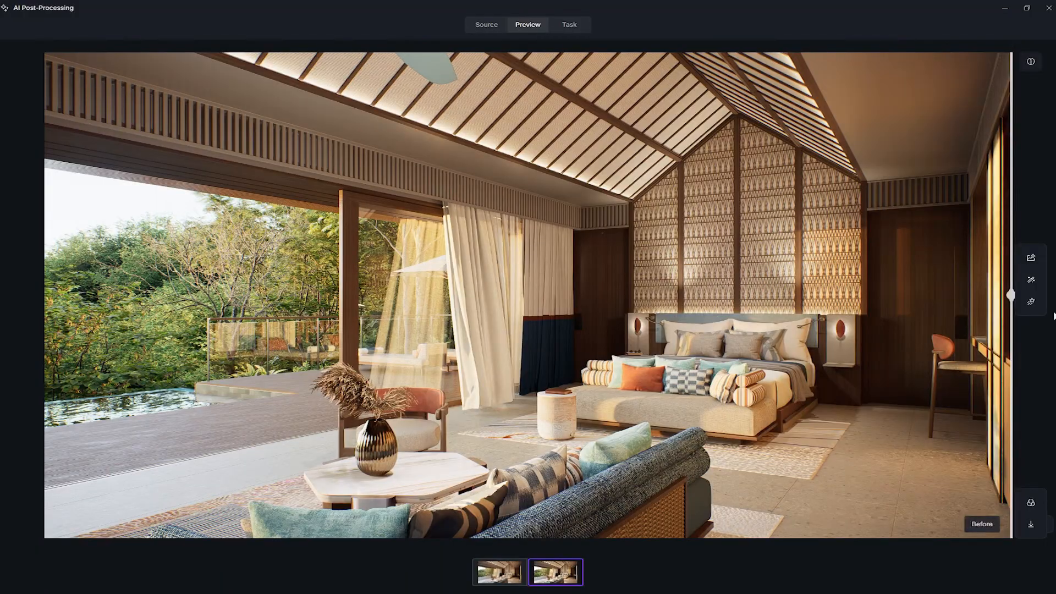
In the AI Post-Processing preview, compare the before and after versions of the bedroom render.
{"action": "left_click_drag", "start_coordinate": [873, 305], "coordinate": [763, 312]}
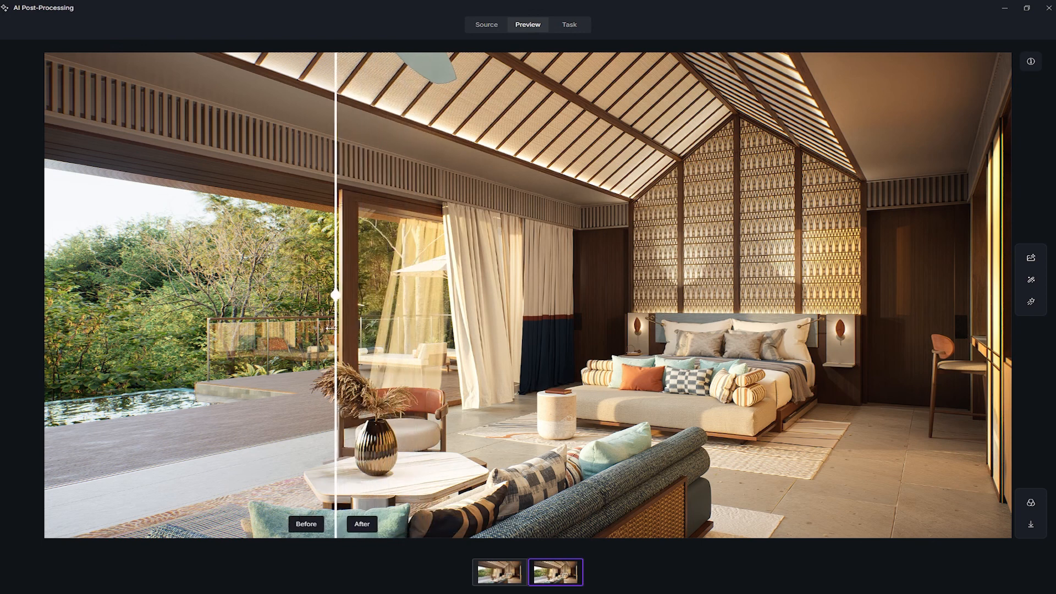
{"action": "left_click_drag", "start_coordinate": [225, 330], "coordinate": [154, 332]}
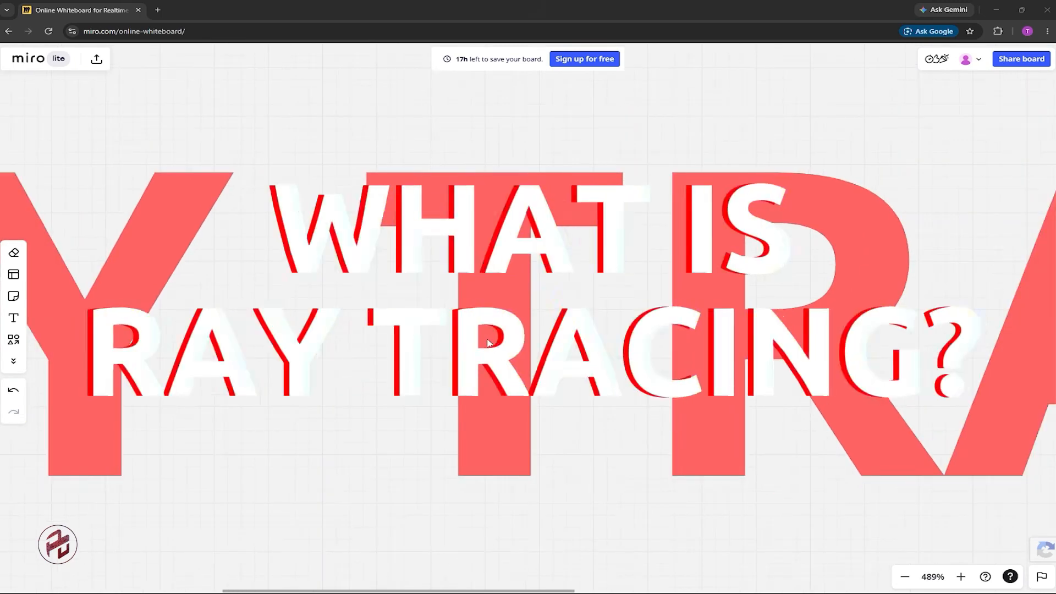
On the Miro whiteboard, show the whole RAY TRACING title and move on to the board area below it.
{"action": "scroll", "coordinate": [487, 343], "scroll_direction": "down", "scroll_amount": 10}
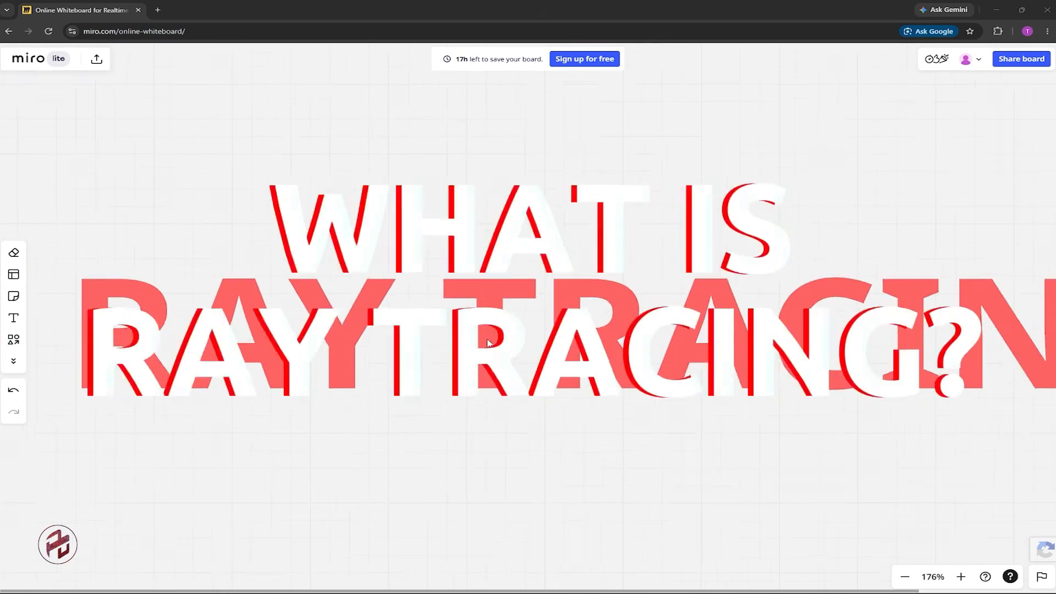
{"action": "scroll", "coordinate": [488, 343], "scroll_direction": "down", "scroll_amount": 3}
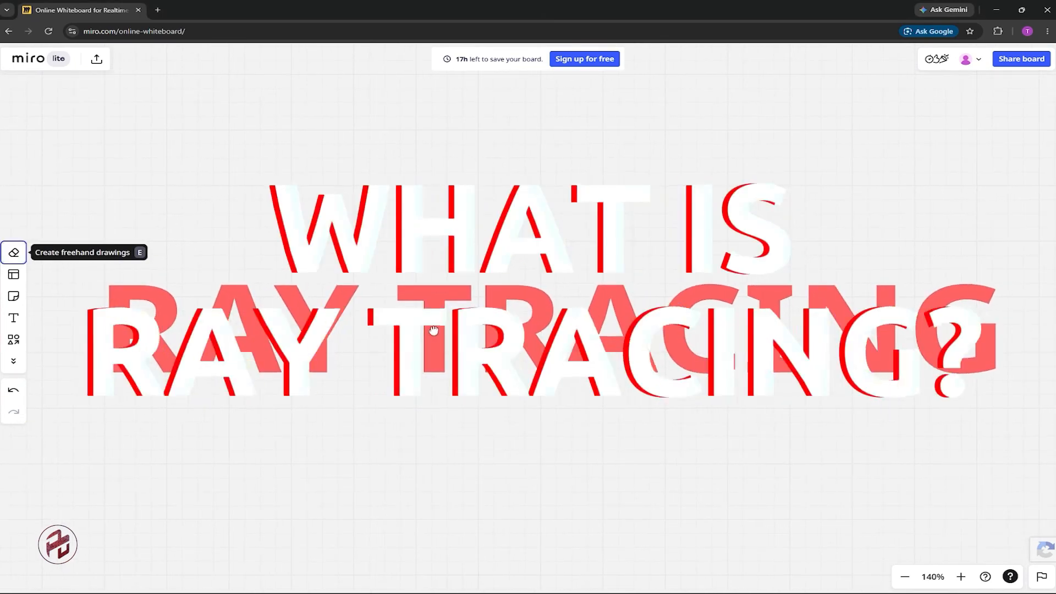
{"action": "left_click_drag", "start_coordinate": [433, 330], "coordinate": [428, 1]}
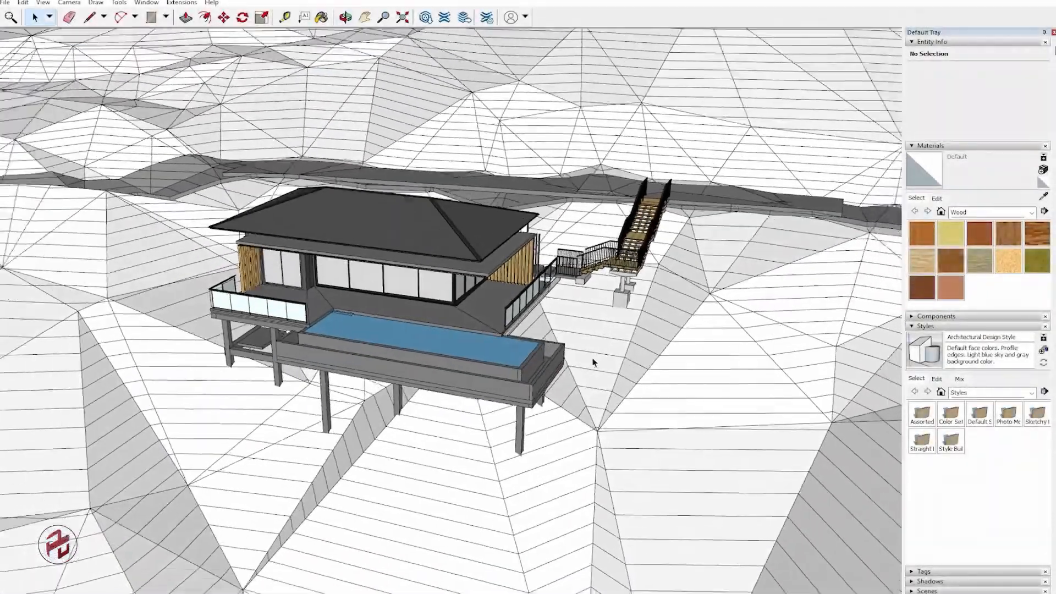
In SketchUp, examine the villa's surroundings, going from the single hillside villa out to the whole resort terrain.
{"action": "middle_click_drag", "start_coordinate": [589, 360], "coordinate": [541, 374]}
{"action": "left_click_drag", "start_coordinate": [542, 374], "coordinate": [519, 411]}
{"action": "scroll", "coordinate": [519, 411], "scroll_direction": "down", "scroll_amount": 3}
{"action": "middle_click_drag", "start_coordinate": [519, 410], "coordinate": [554, 307], "text": "shift"}
{"action": "scroll", "coordinate": [554, 306], "scroll_direction": "down", "scroll_amount": 2}
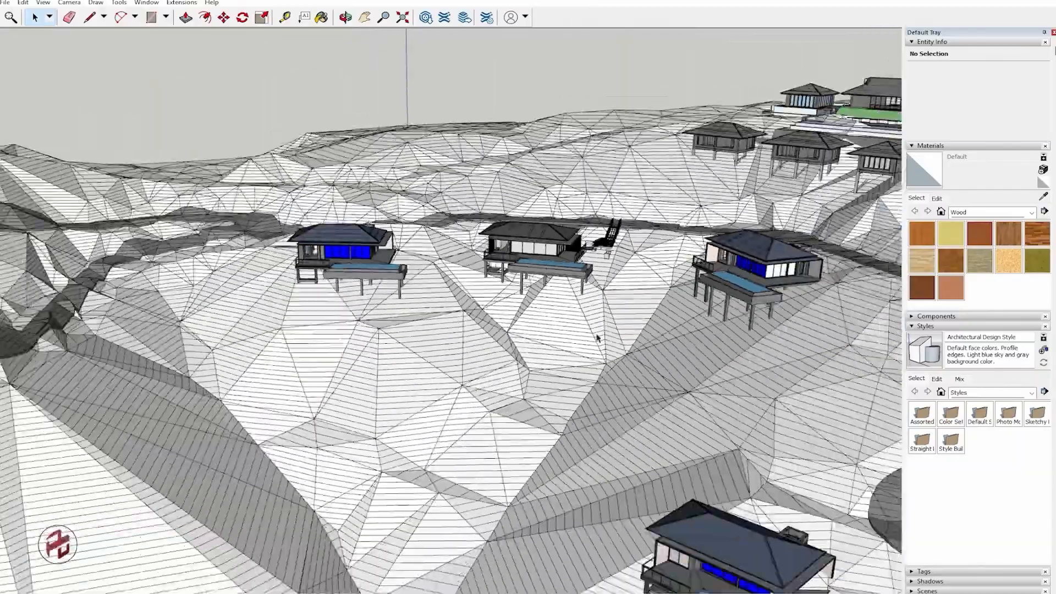
{"action": "middle_click_drag", "start_coordinate": [598, 337], "coordinate": [531, 349]}
{"action": "scroll", "coordinate": [530, 349], "scroll_direction": "down", "scroll_amount": 2}
{"action": "scroll", "coordinate": [530, 349], "scroll_direction": "down", "scroll_amount": 8}
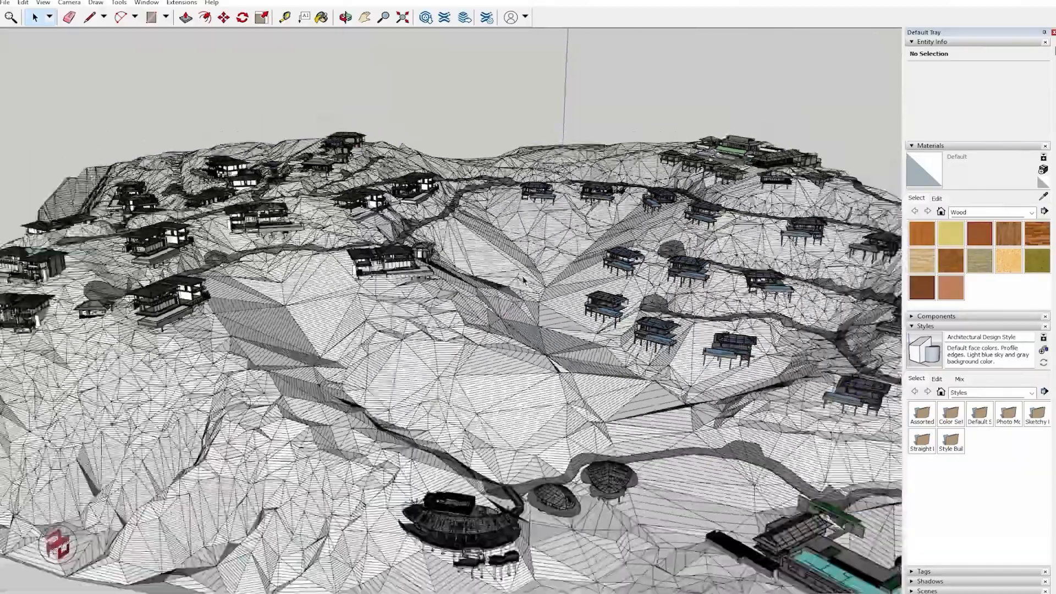
{"action": "mouse_move", "coordinate": [523, 279]}
{"action": "middle_mouse_down"}
{"action": "mouse_move", "coordinate": [533, 325]}
{"action": "mouse_move", "coordinate": [448, 319]}
{"action": "middle_mouse_up"}
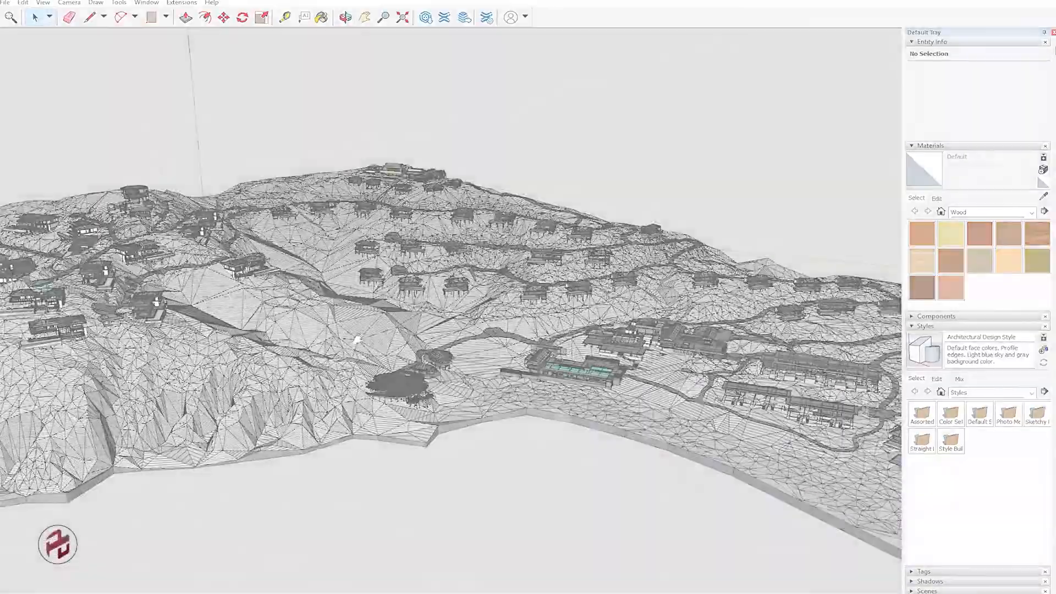
In Unreal Engine, fly the viewport camera through the Fusion_HN_F24 restaurant level along the dining tables.
{"action": "key", "text": "d"}
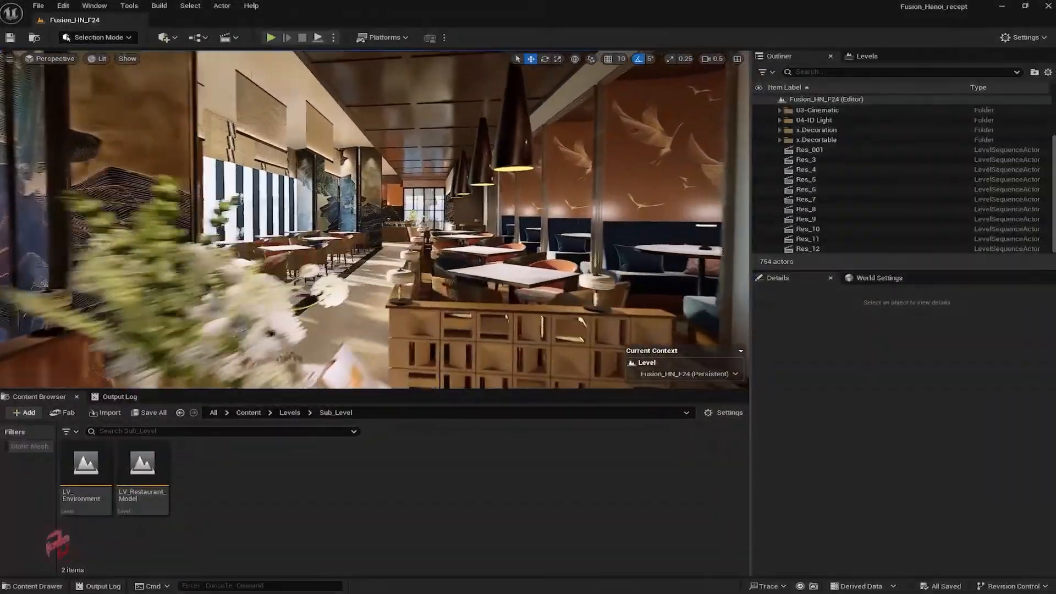
{"action": "key", "text": "w"}
{"action": "scroll", "coordinate": [375, 220], "scroll_direction": "up", "scroll_amount": 3}
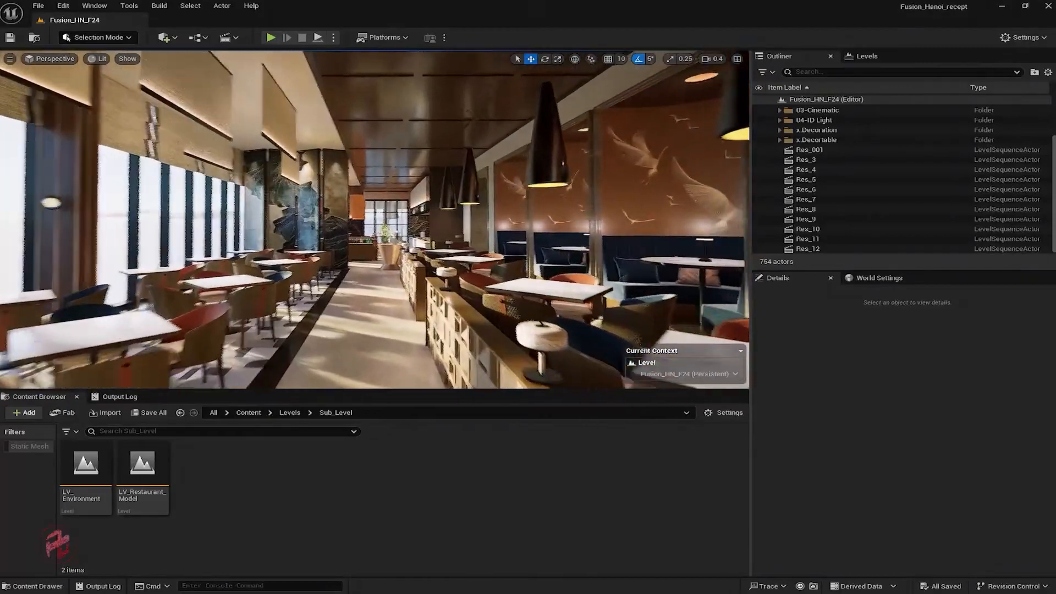
{"action": "key", "text": "s"}
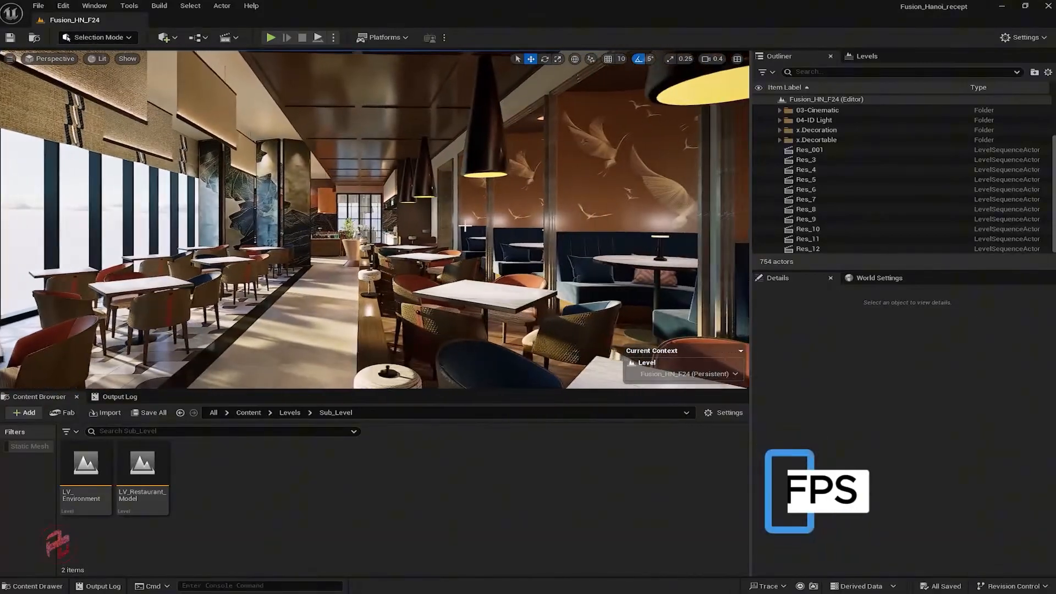
Make the viewport full screen and walk back and forth through the restaurant interior.
{"action": "key", "text": "F11"}
{"action": "right_click_drag", "start_coordinate": [465, 226], "coordinate": [536, 225]}
{"action": "key", "text": "d"}
{"action": "key", "text": "s"}
{"action": "key", "text": "w"}
{"action": "key", "text": "d"}
{"action": "key", "text": "w"}
{"action": "key", "text": "s"}
{"action": "key", "text": "w"}
{"action": "key", "text": "w"}
{"action": "key", "text": "s"}
{"action": "key", "text": "w"}
{"action": "key", "text": "s"}
{"action": "key", "text": "s"}
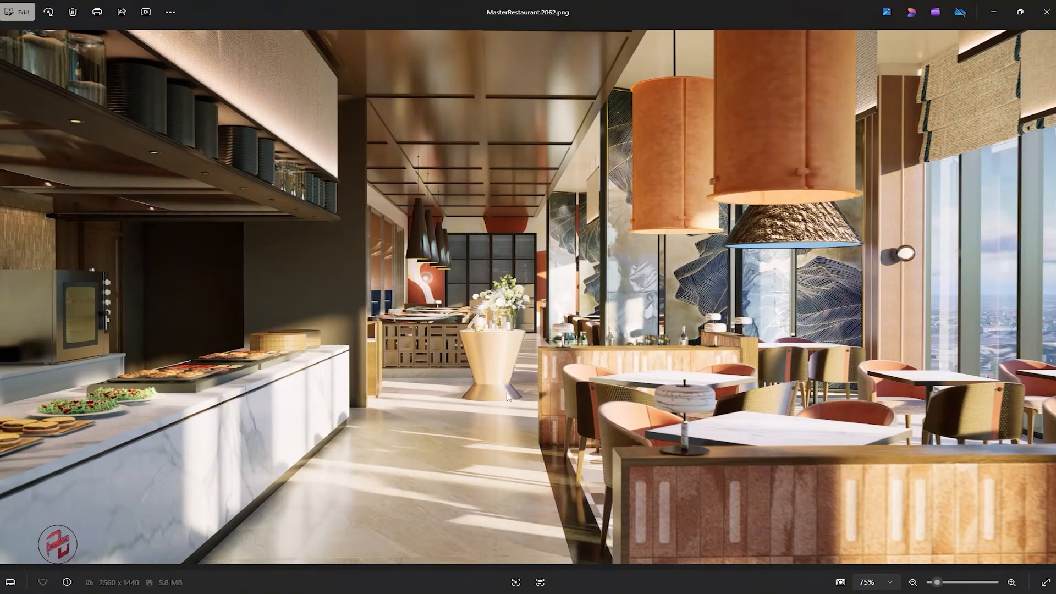
In the image viewer, go forward through the rendered restaurant frames from MasterRestaurant.2062.png to MasterRestaurant.2144.png.
{"action": "key", "text": "Right"}
{"action": "key", "text": "Right"}
{"action": "key", "text": "Right"}
{"action": "key", "text": "Right"}
{"action": "key", "text": "Right"}
{"action": "key", "text": "Right"}
{"action": "key", "text": "Right"}
{"action": "key", "text": "Right"}
{"action": "key", "text": "Right"}
{"action": "key", "text": "Right"}
{"action": "key", "text": "Right"}
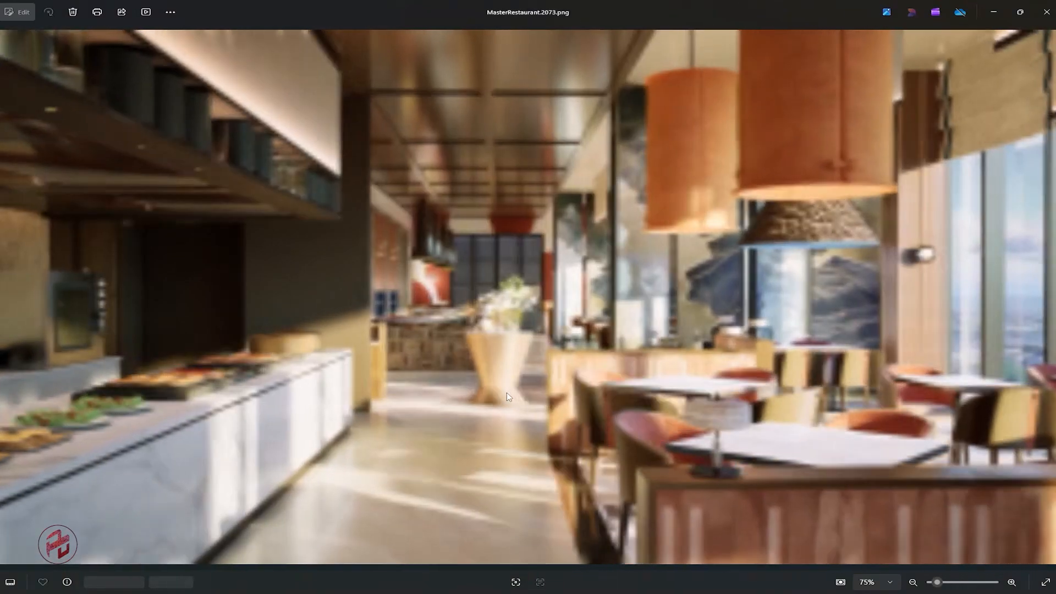
{"action": "key", "text": "Right"}
{"action": "key", "text": "Right"}
{"action": "key", "text": "Right"}
{"action": "key", "text": "Right"}
{"action": "key", "text": "Right"}
{"action": "key", "text": "Right"}
{"action": "key", "text": "Right"}
{"action": "key", "text": "Right"}
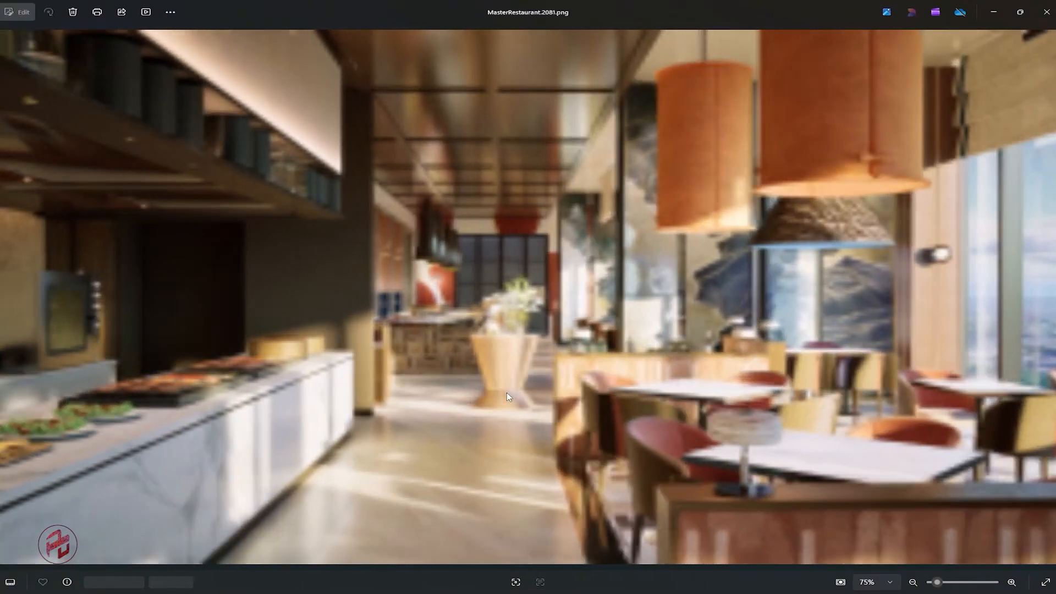
{"action": "key", "text": "Right"}
{"action": "key", "text": "Right"}
{"action": "key", "text": "Right"}
{"action": "key", "text": "Right"}
{"action": "key", "text": "Right"}
{"action": "key", "text": "Right"}
{"action": "key", "text": "Right"}
{"action": "key", "text": "Right"}
{"action": "key", "text": "Right"}
{"action": "key", "text": "Right"}
{"action": "key", "text": "Right"}
{"action": "key", "text": "Right"}
{"action": "key", "text": "Right"}
{"action": "key", "text": "Right"}
{"action": "key", "text": "Right"}
{"action": "key", "text": "Right"}
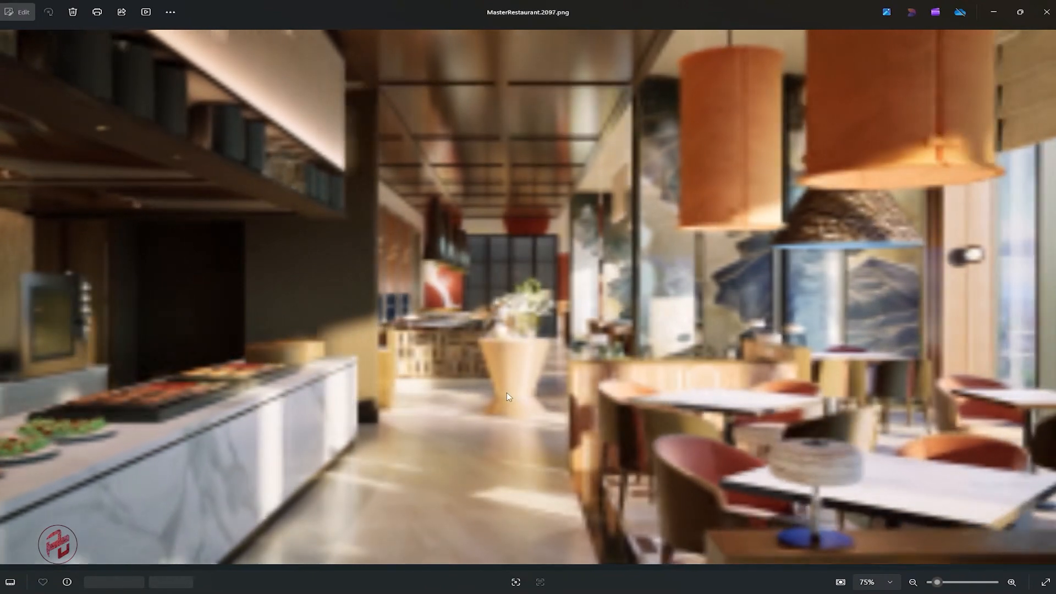
{"action": "key", "text": "Right"}
{"action": "key", "text": "Right"}
{"action": "key", "text": "Right"}
{"action": "key", "text": "Right"}
{"action": "key", "text": "Right"}
{"action": "key", "text": "Right"}
{"action": "key", "text": "Right"}
{"action": "key", "text": "Right"}
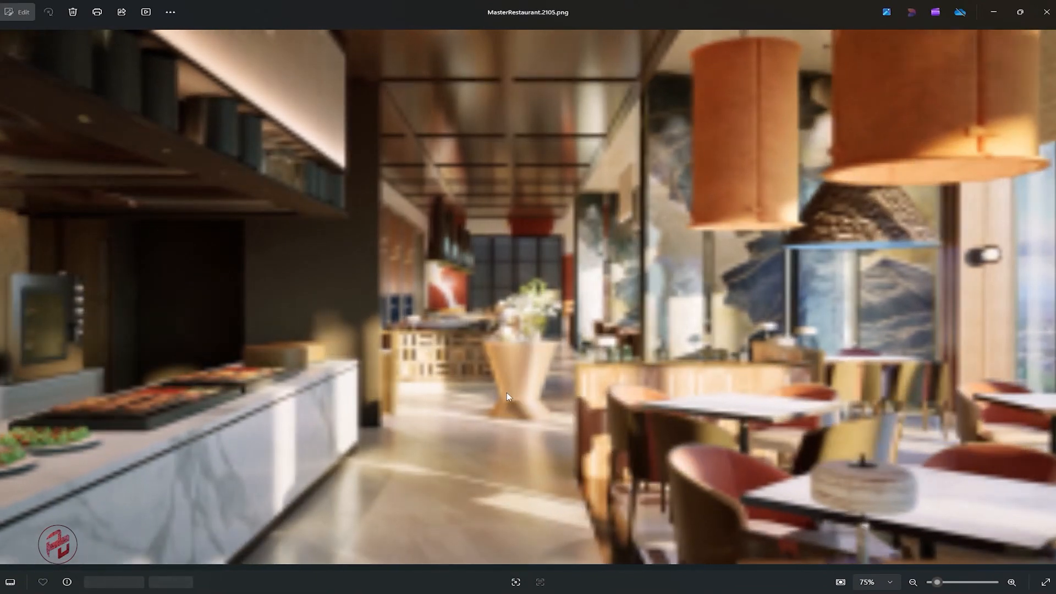
{"action": "key", "text": "Right"}
{"action": "key", "text": "Right"}
{"action": "key", "text": "Right"}
{"action": "key", "text": "Right"}
{"action": "key", "text": "Right"}
{"action": "key", "text": "Right"}
{"action": "key", "text": "Right"}
{"action": "key", "text": "Right"}
{"action": "key", "text": "Right"}
{"action": "key", "text": "Right"}
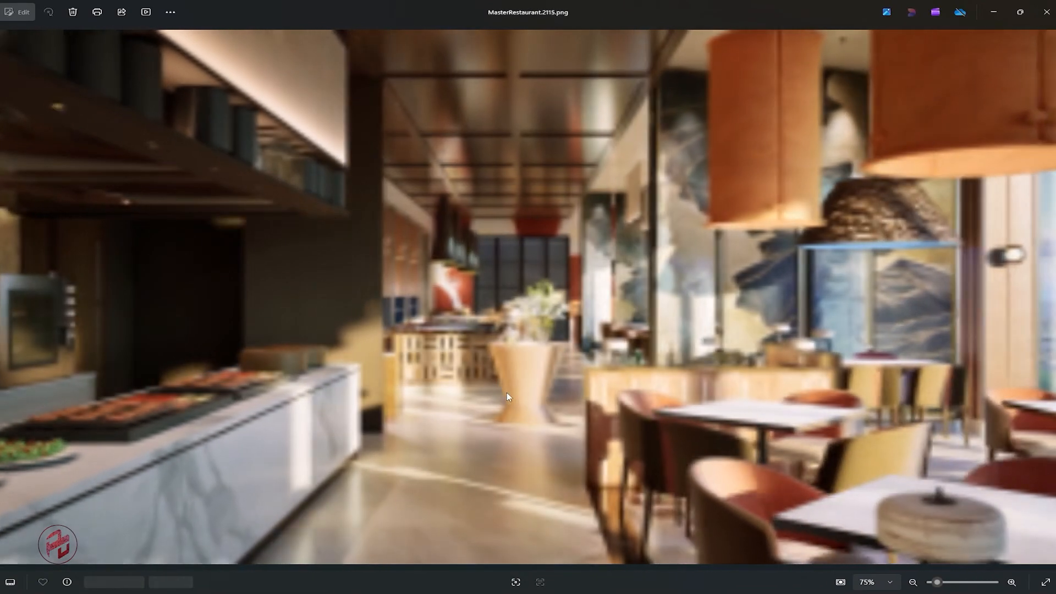
{"action": "key", "text": "Right"}
{"action": "key", "text": "Right"}
{"action": "key", "text": "Right"}
{"action": "key", "text": "Right"}
{"action": "key", "text": "Right"}
{"action": "key", "text": "Right"}
{"action": "key", "text": "Right"}
{"action": "key", "text": "Right"}
{"action": "key", "text": "Right"}
{"action": "key", "text": "Right"}
{"action": "key", "text": "Right"}
{"action": "key", "text": "Right"}
{"action": "key", "text": "Right"}
{"action": "key", "text": "Right"}
{"action": "key", "text": "Right"}
{"action": "key", "text": "Right"}
{"action": "key", "text": "Right"}
{"action": "key", "text": "Right"}
{"action": "key", "text": "Right"}
{"action": "key", "text": "Right"}
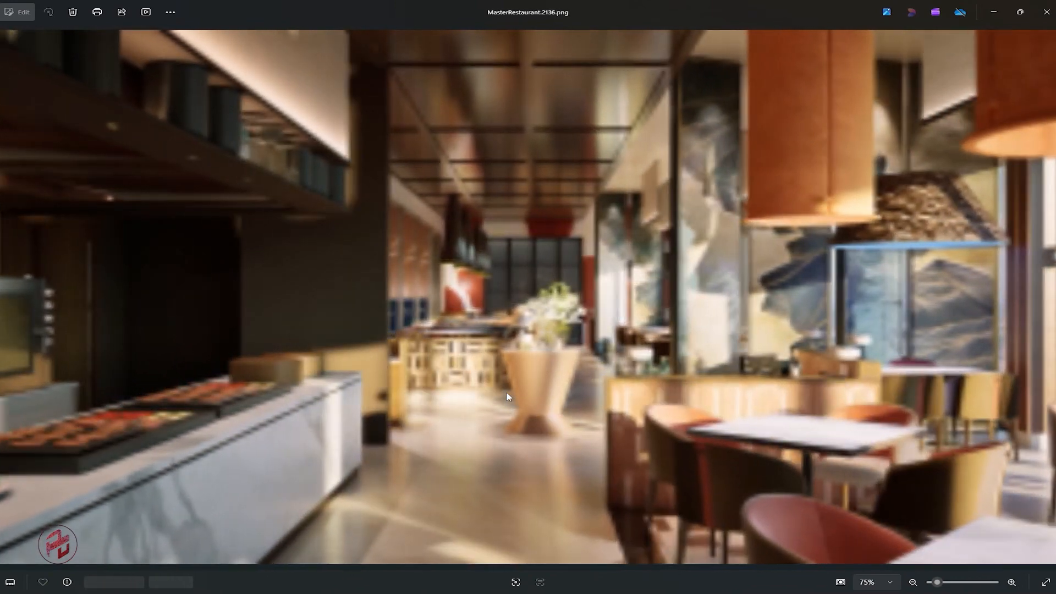
{"action": "key", "text": "Right"}
{"action": "key", "text": "Right"}
{"action": "key", "text": "Right"}
{"action": "key", "text": "Right"}
{"action": "key", "text": "Right"}
{"action": "key", "text": "Right"}
{"action": "key", "text": "Right"}
{"action": "key", "text": "Right"}
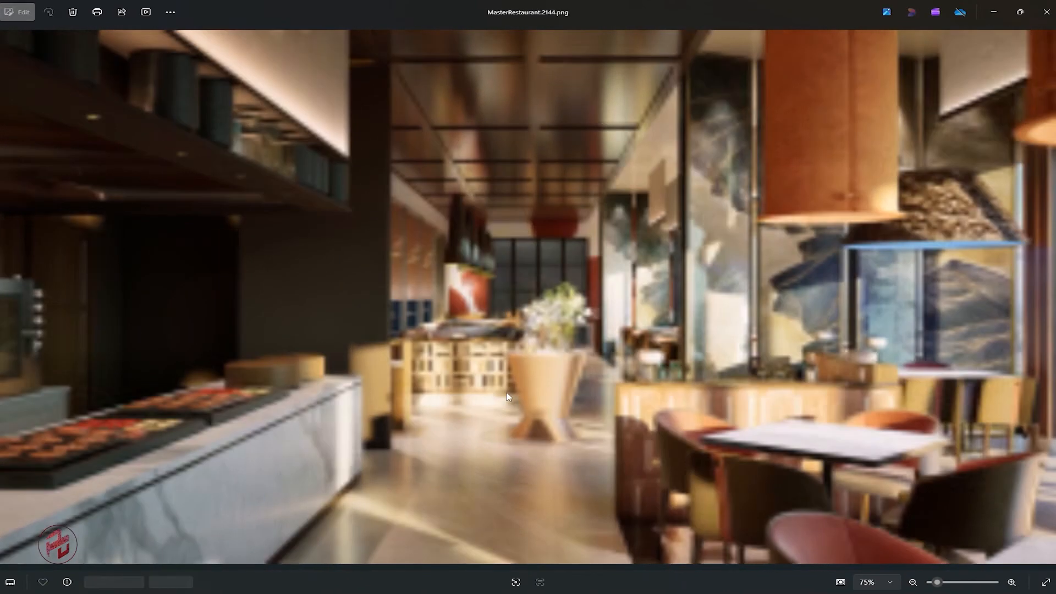
Go back through the rendered restaurant frames to MasterRestaurant.2137.png.
{"action": "key", "text": "Left"}
{"action": "key", "text": "Left"}
{"action": "key", "text": "Left"}
{"action": "key", "text": "Left"}
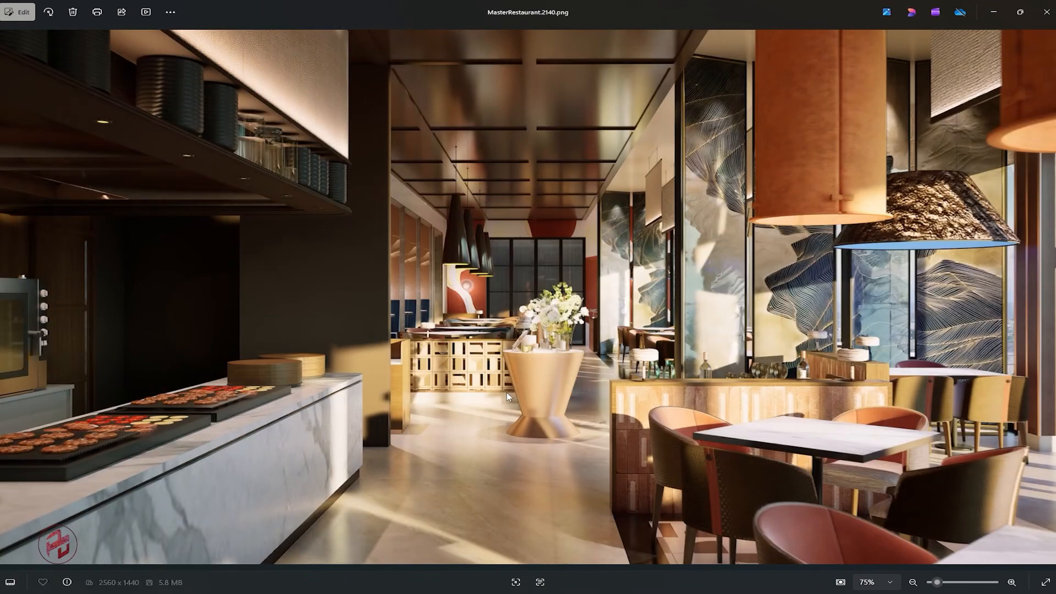
{"action": "key", "text": "Left"}
{"action": "key", "text": "Left"}
{"action": "key", "text": "Left"}
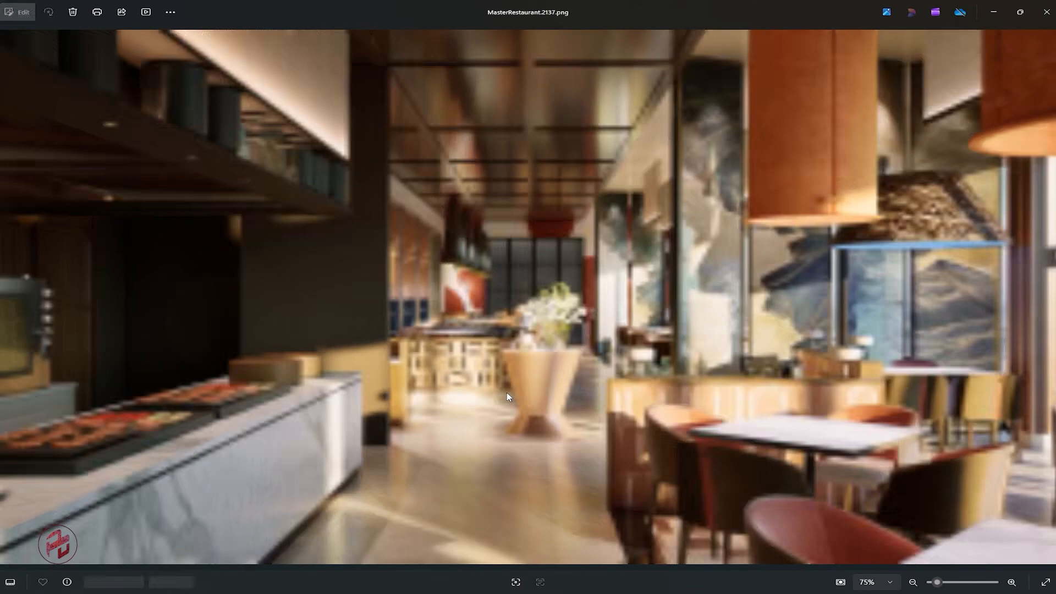
Go forward through the rendered restaurant frames from MasterRestaurant.2137.png past MasterRestaurant.2173.png.
{"action": "key", "text": "Left"}
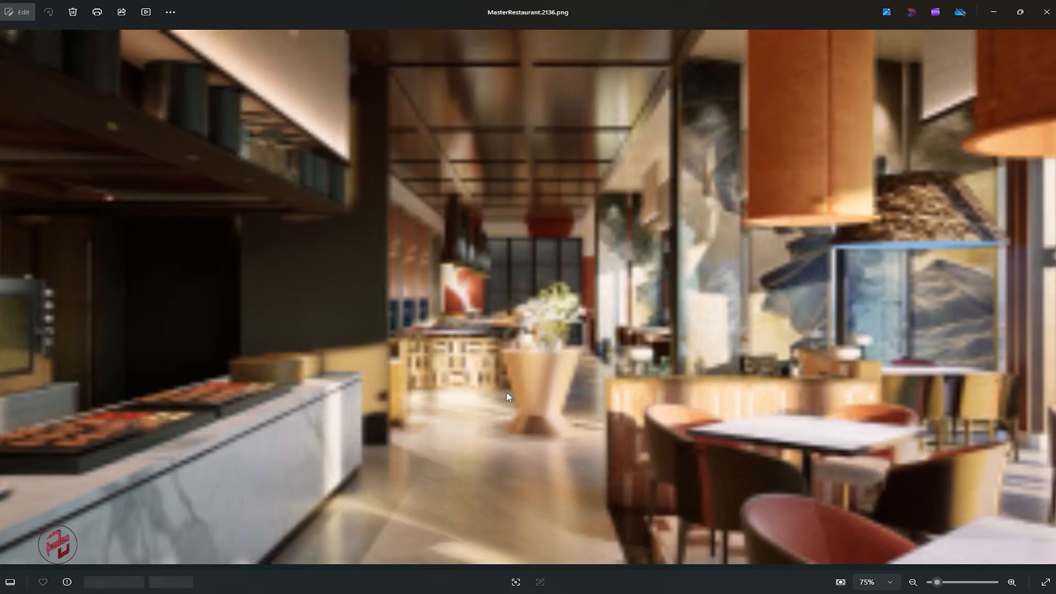
{"action": "key", "text": "Right"}
{"action": "key", "text": "Right"}
{"action": "key", "text": "Right"}
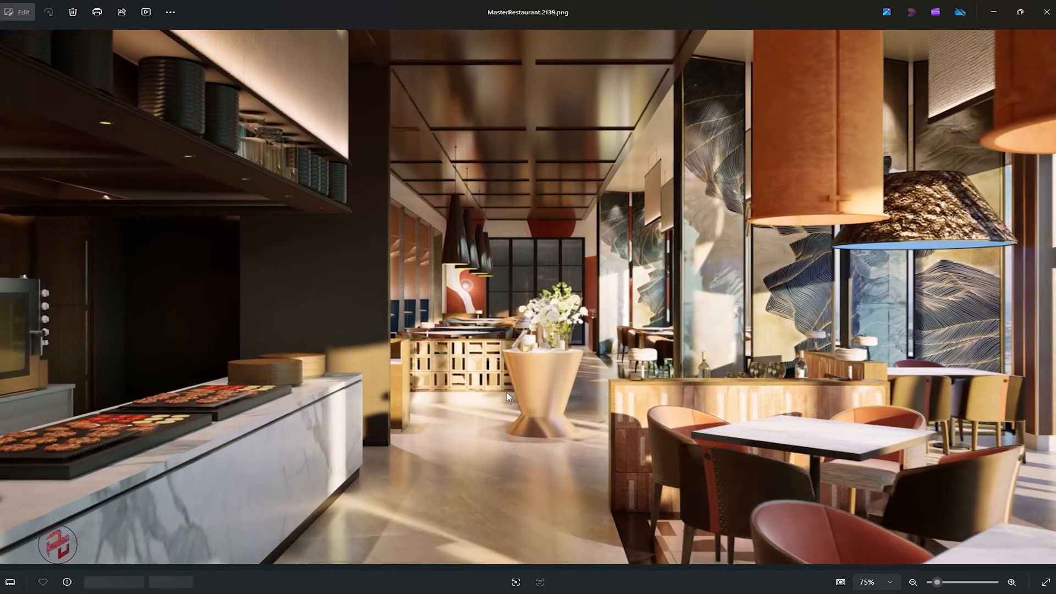
{"action": "key", "text": "Right"}
{"action": "key", "text": "Right"}
{"action": "key", "text": "Right"}
{"action": "key", "text": "Right"}
{"action": "key", "text": "Right"}
{"action": "key", "text": "Right"}
{"action": "key", "text": "Right"}
{"action": "key", "text": "Right"}
{"action": "key", "text": "Right"}
{"action": "key", "text": "Right"}
{"action": "key", "text": "Right"}
{"action": "key", "text": "Right"}
{"action": "key", "text": "Right"}
{"action": "key", "text": "Right"}
{"action": "key", "text": "Right"}
{"action": "key", "text": "Right"}
{"action": "key", "text": "Right"}
{"action": "key", "text": "Right"}
{"action": "key", "text": "Right"}
{"action": "key", "text": "Right"}
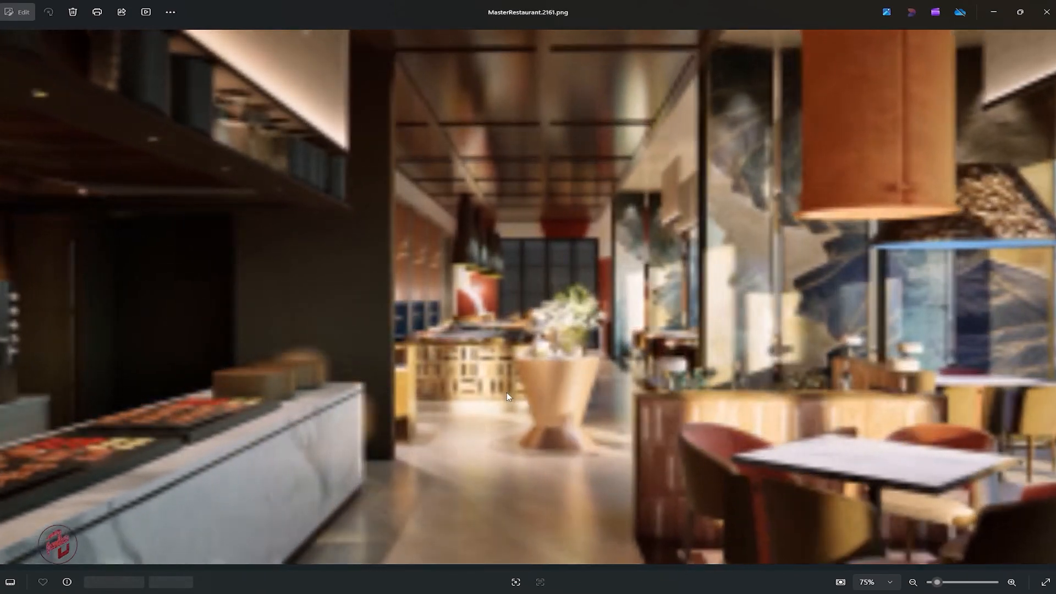
{"action": "key", "text": "Right"}
{"action": "key", "text": "Right"}
{"action": "key", "text": "Right"}
{"action": "key", "text": "Right"}
{"action": "key", "text": "Right"}
{"action": "key", "text": "Right"}
{"action": "key", "text": "Right"}
{"action": "key", "text": "Right"}
{"action": "key", "text": "Right"}
{"action": "key", "text": "Right"}
{"action": "key", "text": "Right"}
{"action": "key", "text": "Right"}
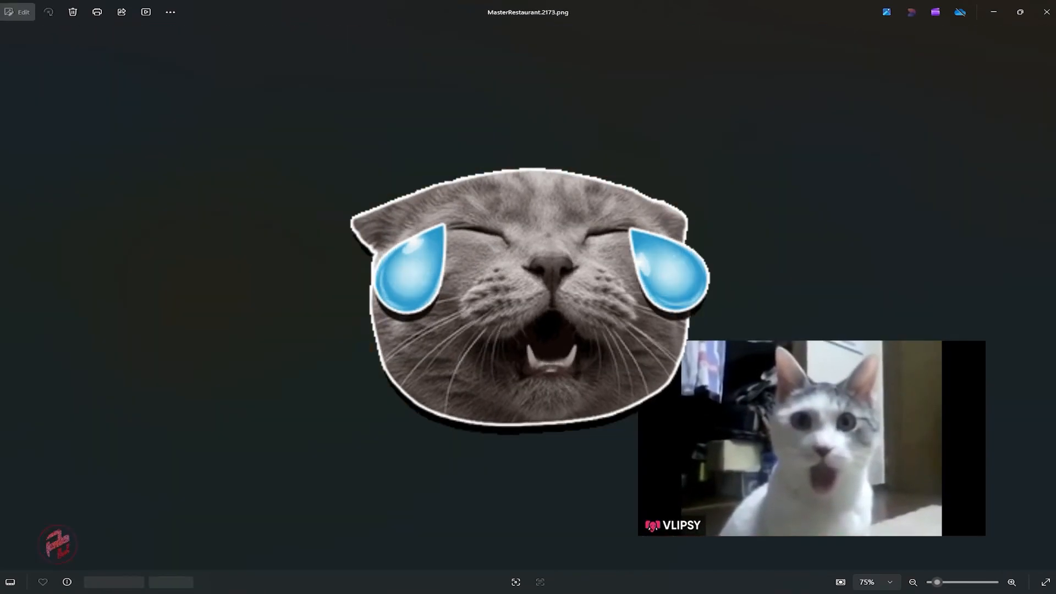
{"action": "key", "text": "Right"}
{"action": "key", "text": "Right"}
{"action": "key", "text": "Right"}
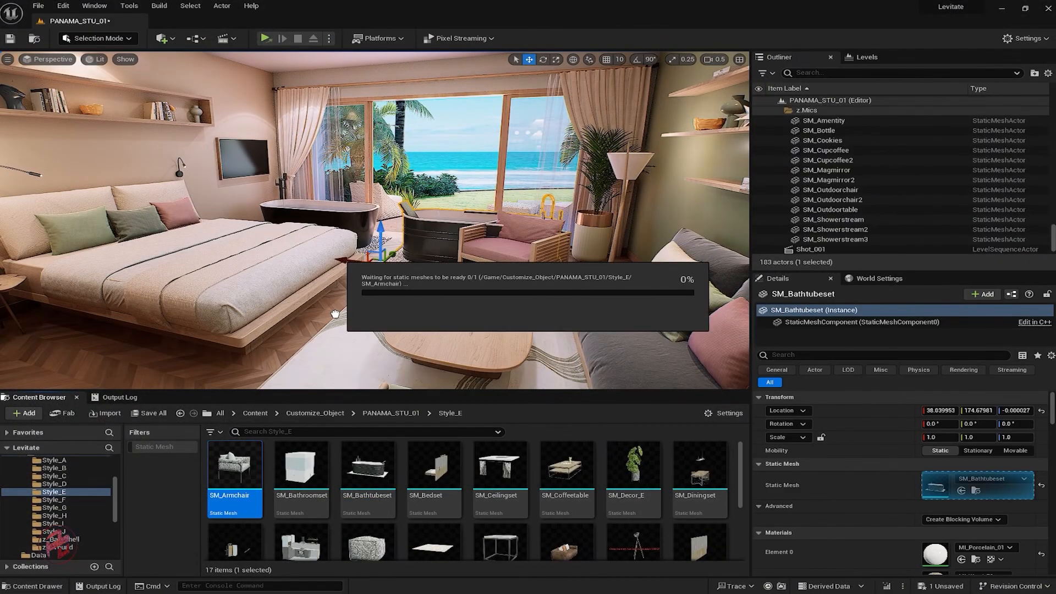
In Unreal Engine, place the SM_Armchair and SM_Coffeetable meshes from the Style_E folder between the bed and the sofa.
{"action": "left_click_drag", "start_coordinate": [335, 313], "coordinate": [330, 275]}
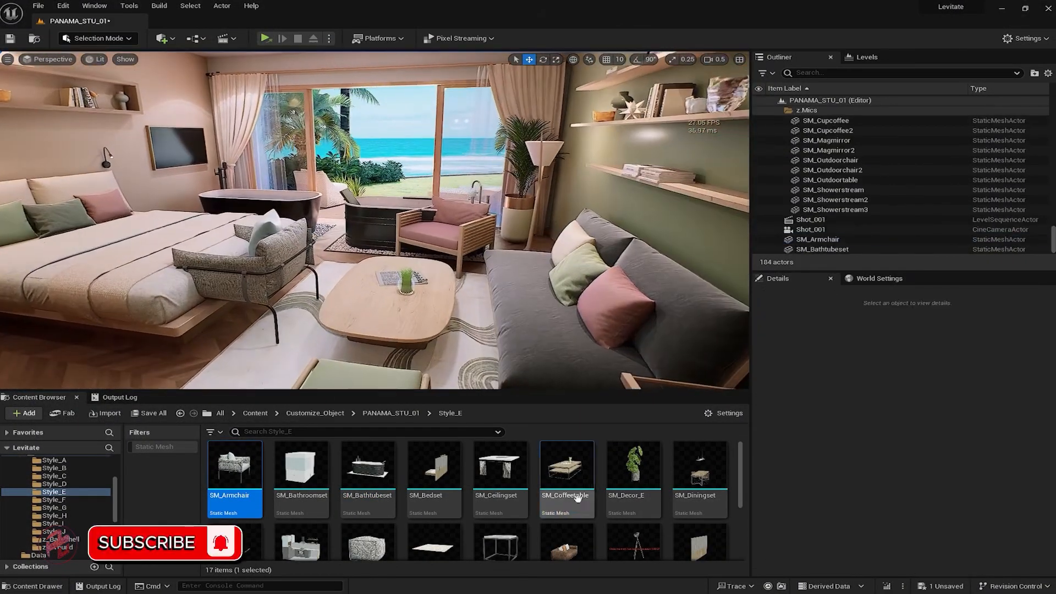
{"action": "left_click_drag", "start_coordinate": [577, 497], "coordinate": [365, 258]}
{"action": "left_click_drag", "start_coordinate": [364, 258], "coordinate": [366, 259]}
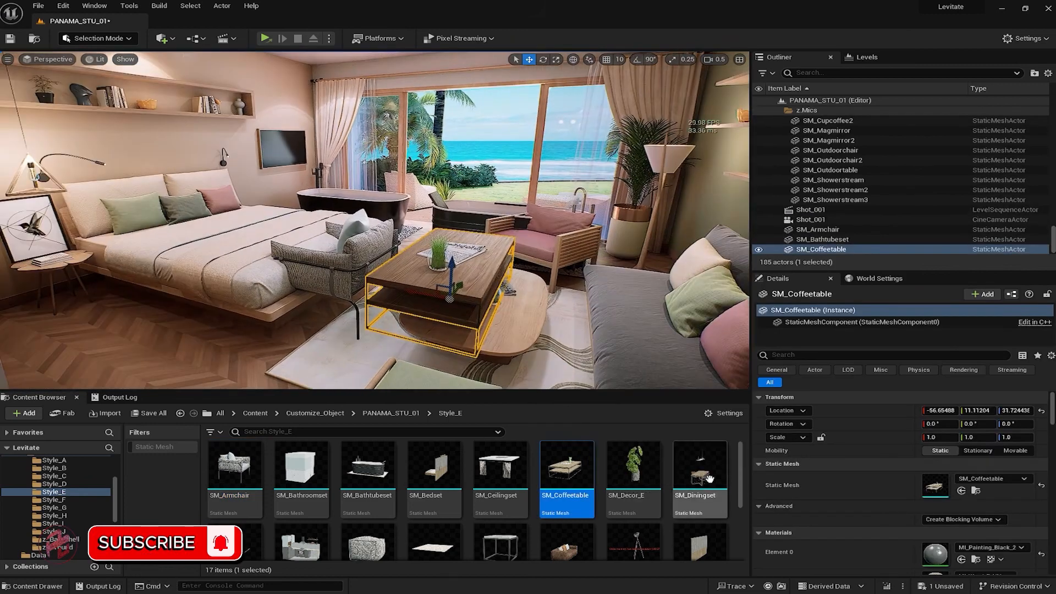
Place the SM_Sofaset1 mesh from the Style_E folder in the seating area of the room.
{"action": "scroll", "coordinate": [439, 507], "scroll_direction": "down", "scroll_amount": 2}
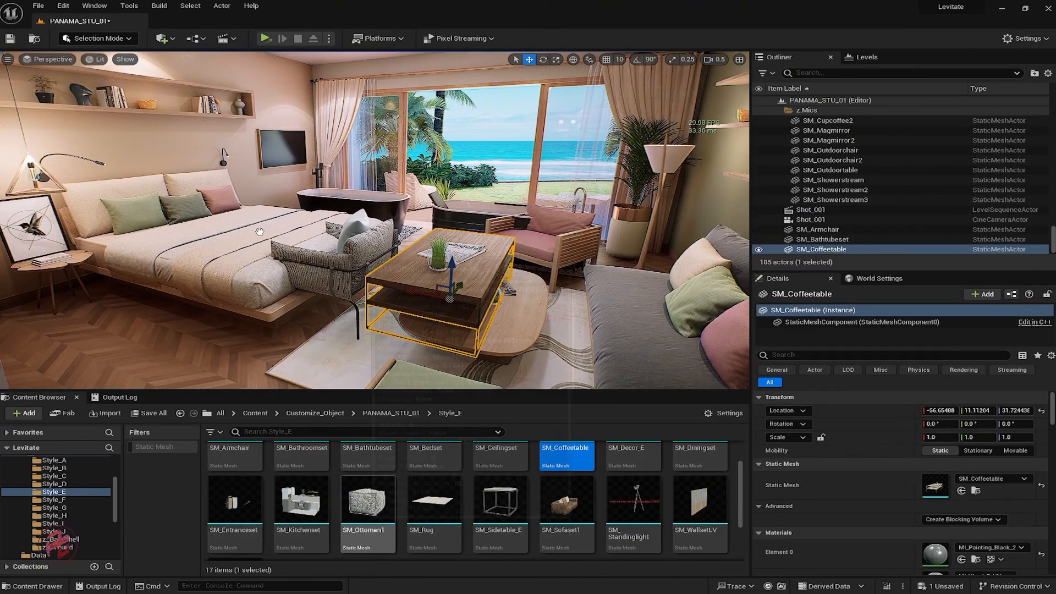
{"action": "left_click_drag", "start_coordinate": [343, 343], "coordinate": [328, 282]}
{"action": "right_click_drag", "start_coordinate": [328, 282], "coordinate": [341, 264]}
{"action": "left_click_drag", "start_coordinate": [567, 522], "coordinate": [490, 250]}
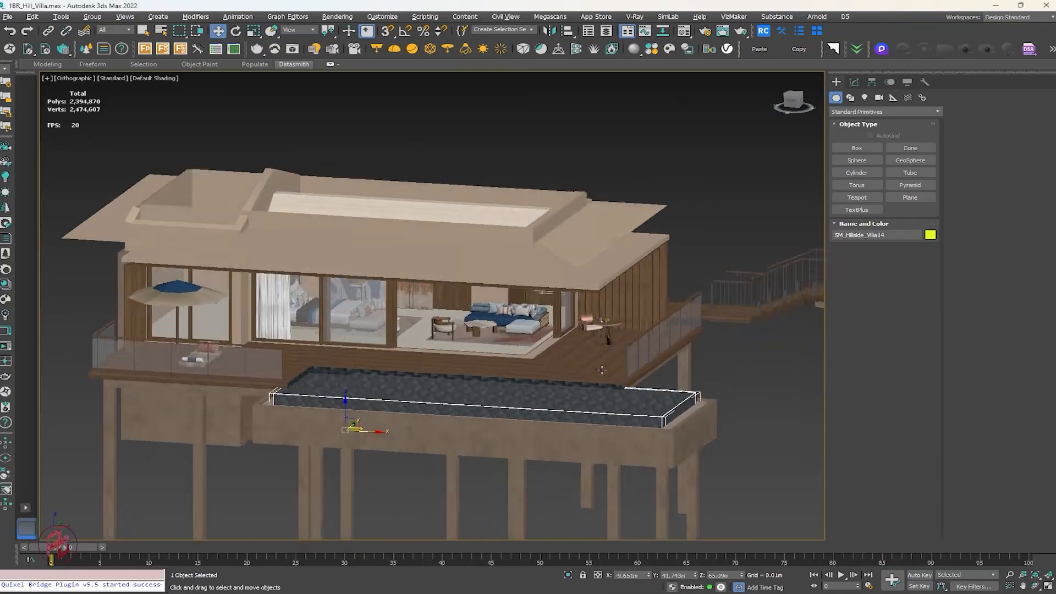
In 3ds Max, unhide all objects of the hillside villa without unhiding the layers.
{"action": "middle_click_drag", "start_coordinate": [601, 369], "coordinate": [573, 353], "text": "alt"}
{"action": "right_click", "coordinate": [573, 352]}
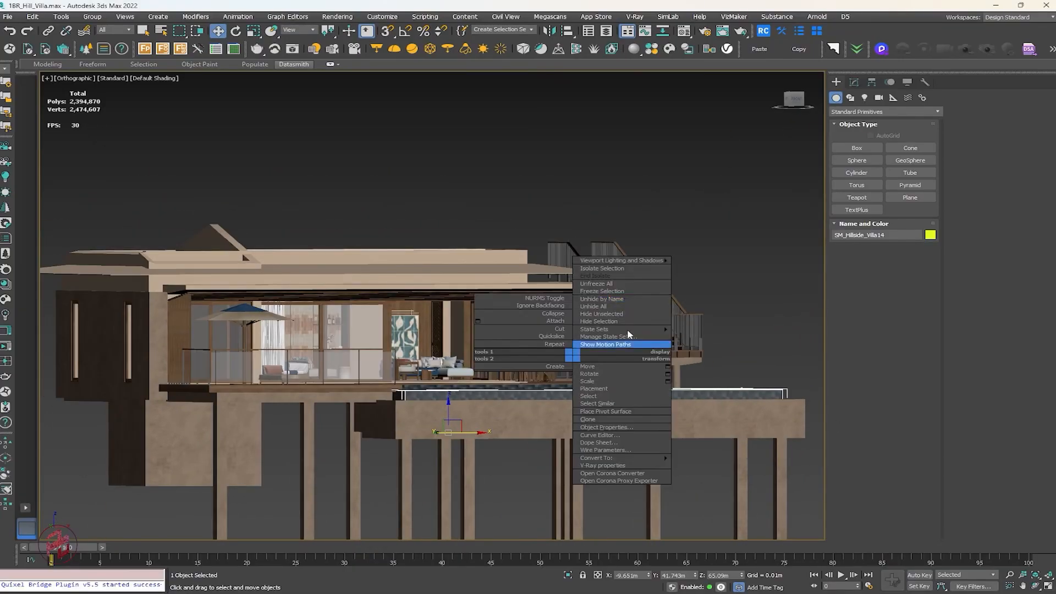
{"action": "left_click", "coordinate": [594, 306]}
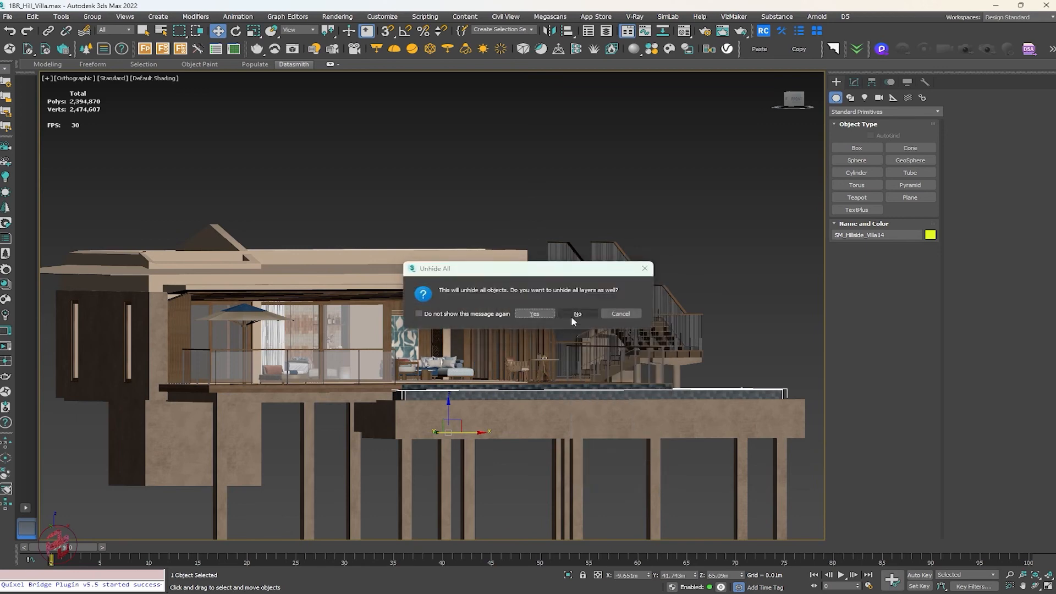
{"action": "left_click", "coordinate": [574, 317]}
{"action": "scroll", "coordinate": [542, 333], "scroll_direction": "down", "scroll_amount": 5}
{"action": "middle_click_drag", "start_coordinate": [602, 328], "coordinate": [570, 337], "text": "alt"}
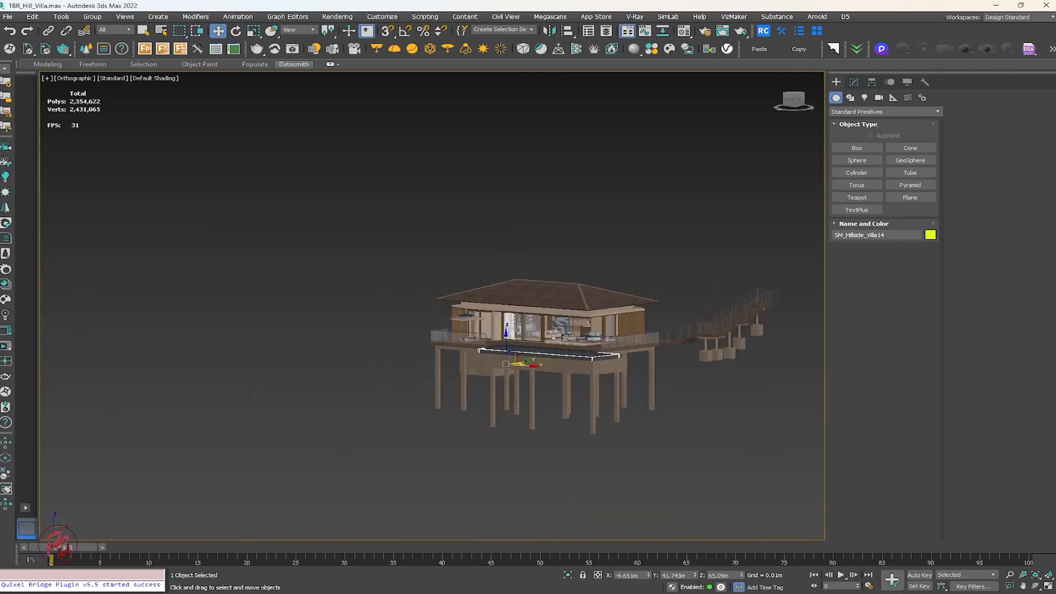
Select the two tiled roof objects of the villa and hide them.
{"action": "scroll", "coordinate": [511, 299], "scroll_direction": "up", "scroll_amount": 6}
{"action": "left_click_drag", "start_coordinate": [496, 245], "coordinate": [495, 245]}
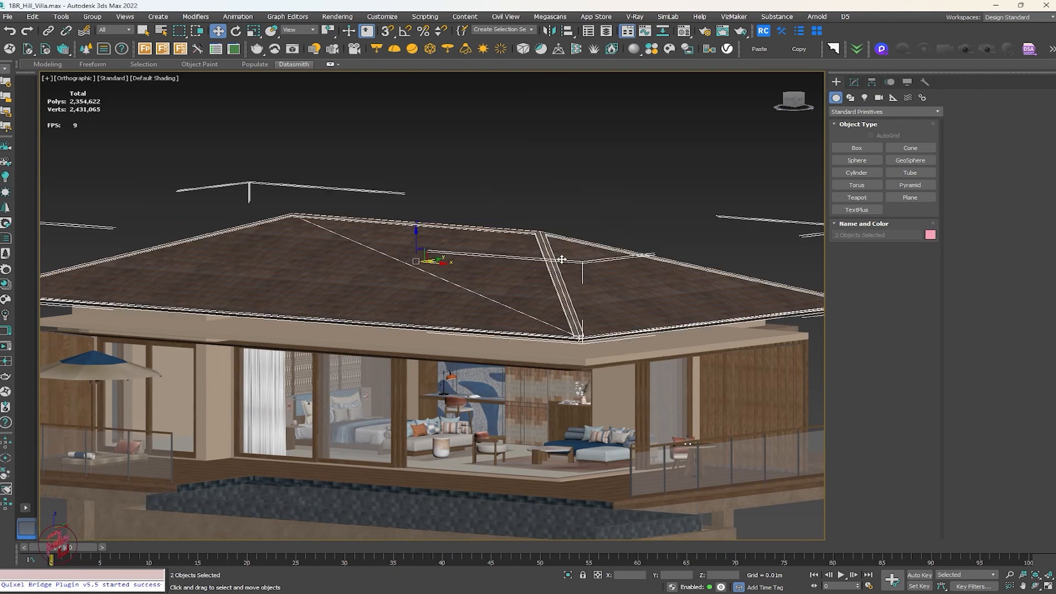
{"action": "right_click", "coordinate": [572, 217]}
{"action": "left_click", "coordinate": [593, 209]}
Select the villa's wall pieces beneath the hidden roof and isolate them from the rest of the model.
{"action": "left_click", "coordinate": [594, 275]}
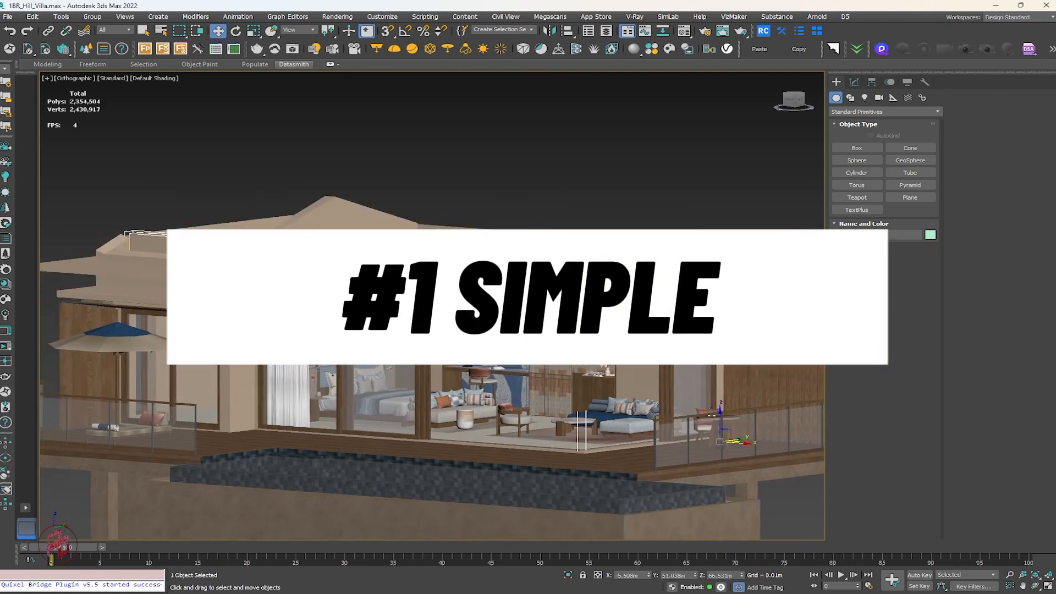
{"action": "middle_click_drag", "start_coordinate": [597, 269], "coordinate": [569, 286], "text": "alt"}
{"action": "left_click", "coordinate": [599, 264], "text": "ctrl"}
{"action": "scroll", "coordinate": [613, 237], "scroll_direction": "down", "scroll_amount": 3}
{"action": "middle_click_drag", "start_coordinate": [572, 220], "coordinate": [564, 259], "text": "alt"}
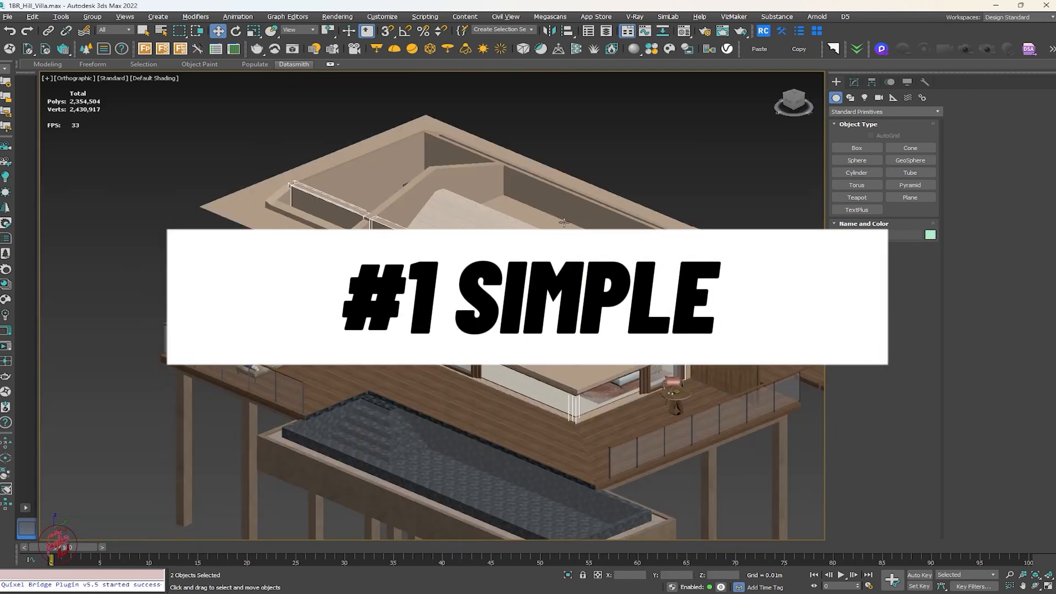
{"action": "left_click", "coordinate": [562, 187], "text": "ctrl"}
{"action": "left_click", "coordinate": [370, 160], "text": "ctrl"}
{"action": "middle_click_drag", "start_coordinate": [379, 220], "coordinate": [407, 192], "text": "alt"}
{"action": "scroll", "coordinate": [407, 220], "scroll_direction": "down", "scroll_amount": 4}
{"action": "middle_click_drag", "start_coordinate": [379, 258], "coordinate": [440, 308], "text": "alt"}
{"action": "scroll", "coordinate": [360, 281], "scroll_direction": "up", "scroll_amount": 3}
{"action": "left_click", "coordinate": [558, 342], "text": "ctrl"}
{"action": "key", "text": "alt+q"}
Leave isolation, add the wall piece beside the entrance walkway to the selected walls and isolate them together.
{"action": "middle_click_drag", "start_coordinate": [509, 356], "coordinate": [474, 382], "text": "alt"}
{"action": "left_click", "coordinate": [630, 351]}
{"action": "left_click", "coordinate": [461, 317]}
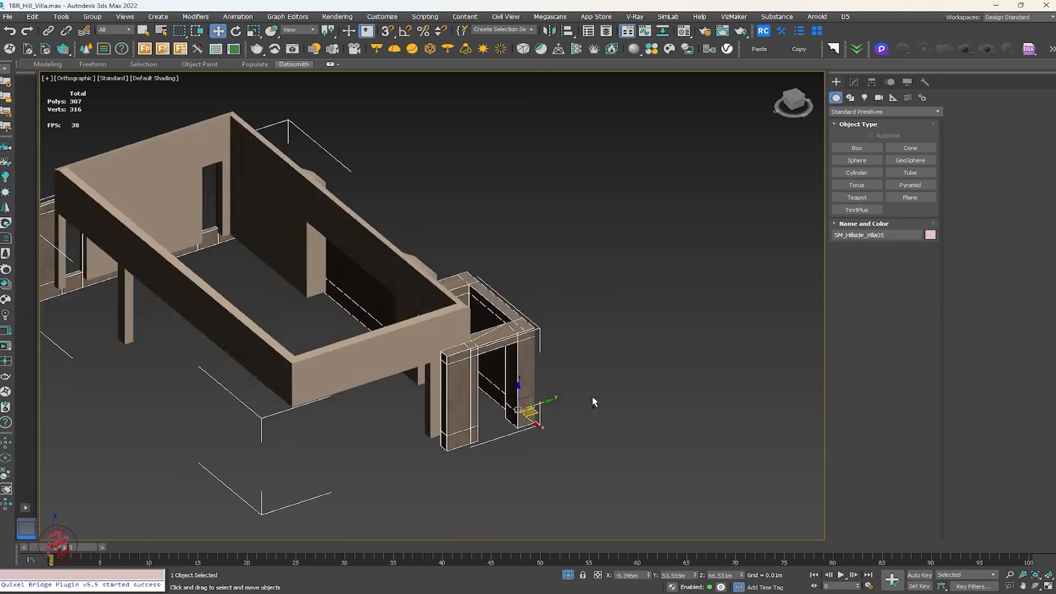
{"action": "left_click", "coordinate": [594, 402]}
{"action": "key", "text": "ctrl+a"}
{"action": "key", "text": "alt+q"}
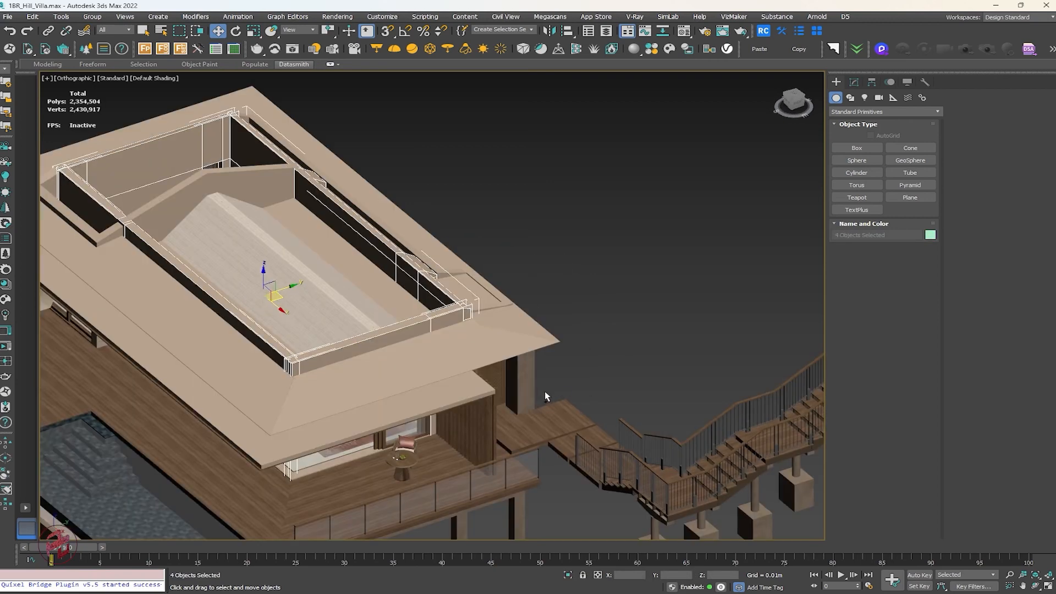
{"action": "left_click", "coordinate": [519, 385], "text": "ctrl"}
{"action": "key", "text": "alt+q"}
{"action": "left_click", "coordinate": [670, 437]}
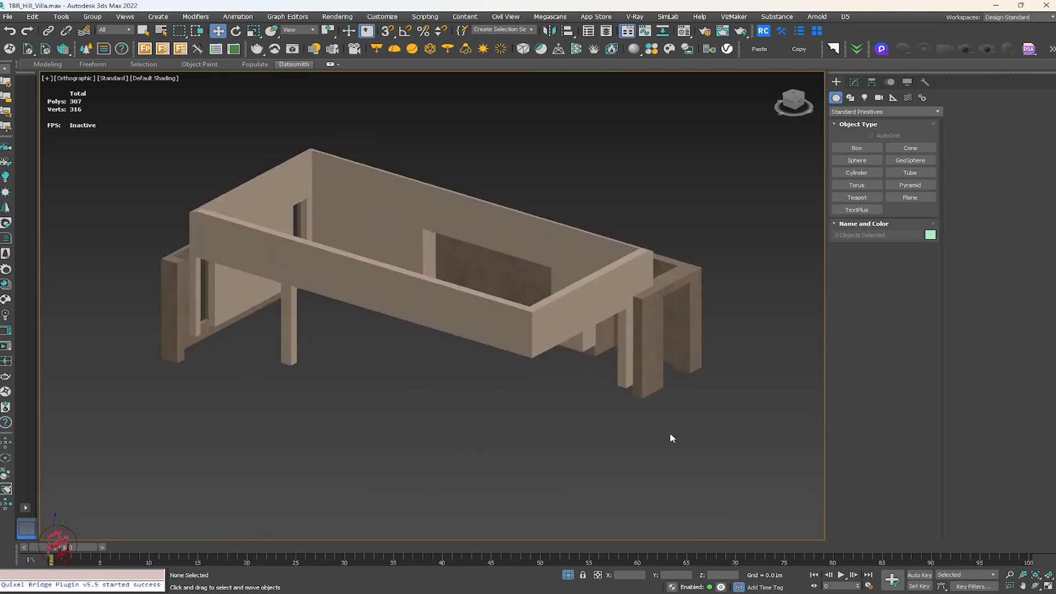
Select the L-shaped wall piece SM_Hillside_Villa17 and isolate it on its own.
{"action": "middle_click_drag", "start_coordinate": [670, 437], "coordinate": [642, 434]}
{"action": "scroll", "coordinate": [625, 256], "scroll_direction": "up", "scroll_amount": 6}
{"action": "left_click", "coordinate": [660, 341]}
{"action": "scroll", "coordinate": [663, 342], "scroll_direction": "down", "scroll_amount": 3}
{"action": "middle_click_drag", "start_coordinate": [667, 398], "coordinate": [546, 313], "text": "alt"}
{"action": "scroll", "coordinate": [545, 346], "scroll_direction": "up", "scroll_amount": 7}
{"action": "scroll", "coordinate": [558, 312], "scroll_direction": "down", "scroll_amount": 8}
{"action": "left_click", "coordinate": [562, 304]}
{"action": "key", "text": "alt+q"}
{"action": "middle_click_drag", "start_coordinate": [574, 379], "coordinate": [578, 337], "text": "alt"}
{"action": "middle_click_drag", "start_coordinate": [578, 337], "coordinate": [539, 368]}
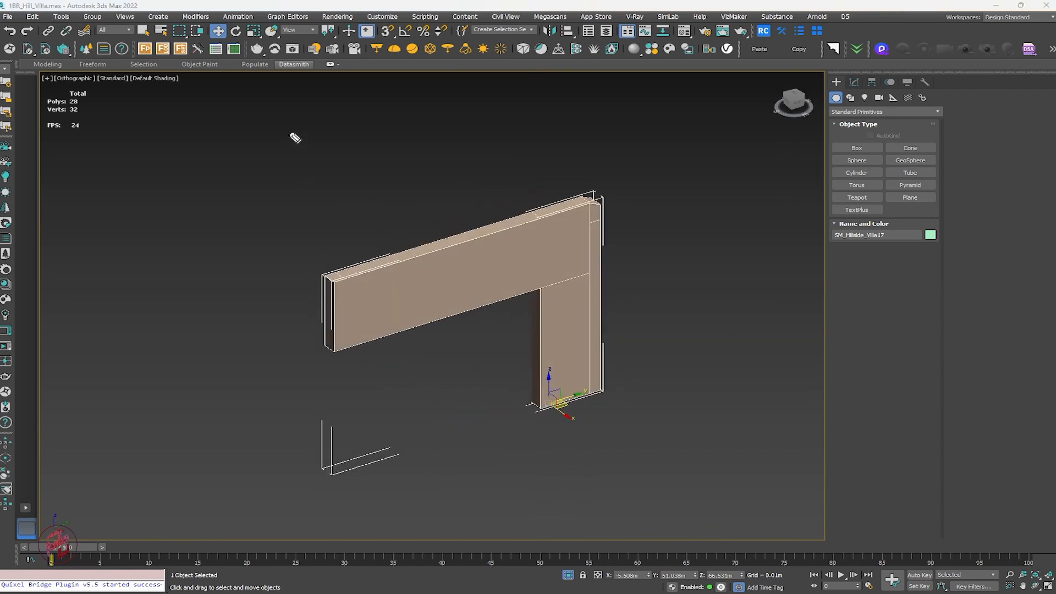
Annotate the isolated wall in yellow with a surrounding frame, an arrow below it and a circle around its narrow end.
{"action": "mouse_move", "coordinate": [291, 134]}
{"action": "left_mouse_down"}
{"action": "mouse_move", "coordinate": [279, 496]}
{"action": "mouse_move", "coordinate": [435, 469]}
{"action": "mouse_move", "coordinate": [715, 387]}
{"action": "left_mouse_up"}
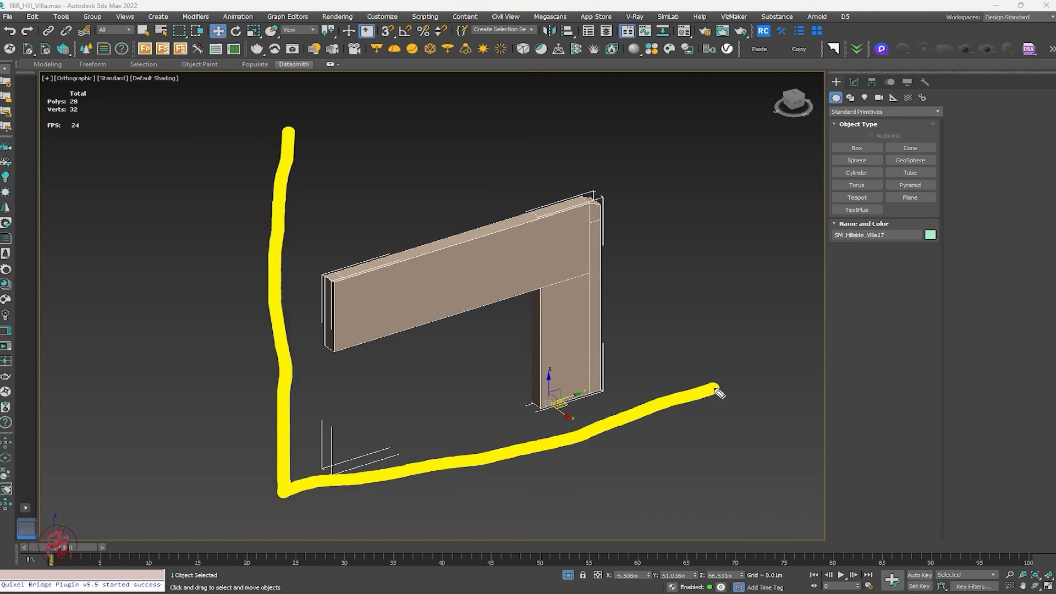
{"action": "mouse_move", "coordinate": [288, 134]}
{"action": "left_mouse_down"}
{"action": "mouse_move", "coordinate": [649, 66]}
{"action": "mouse_move", "coordinate": [712, 388]}
{"action": "left_mouse_up"}
{"action": "left_click_drag", "start_coordinate": [527, 495], "coordinate": [672, 451]}
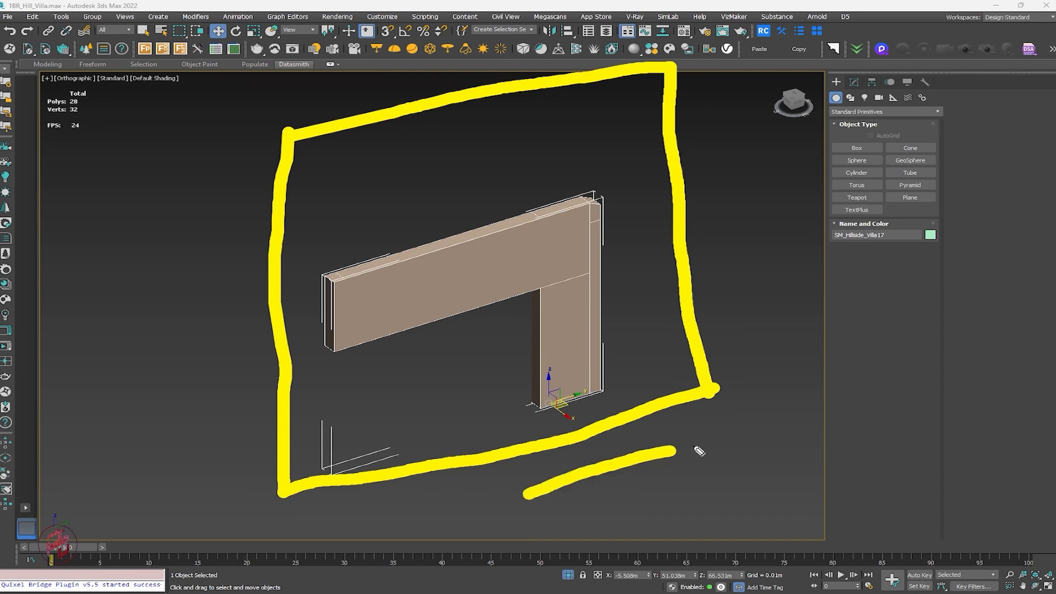
{"action": "left_click_drag", "start_coordinate": [733, 439], "coordinate": [686, 483]}
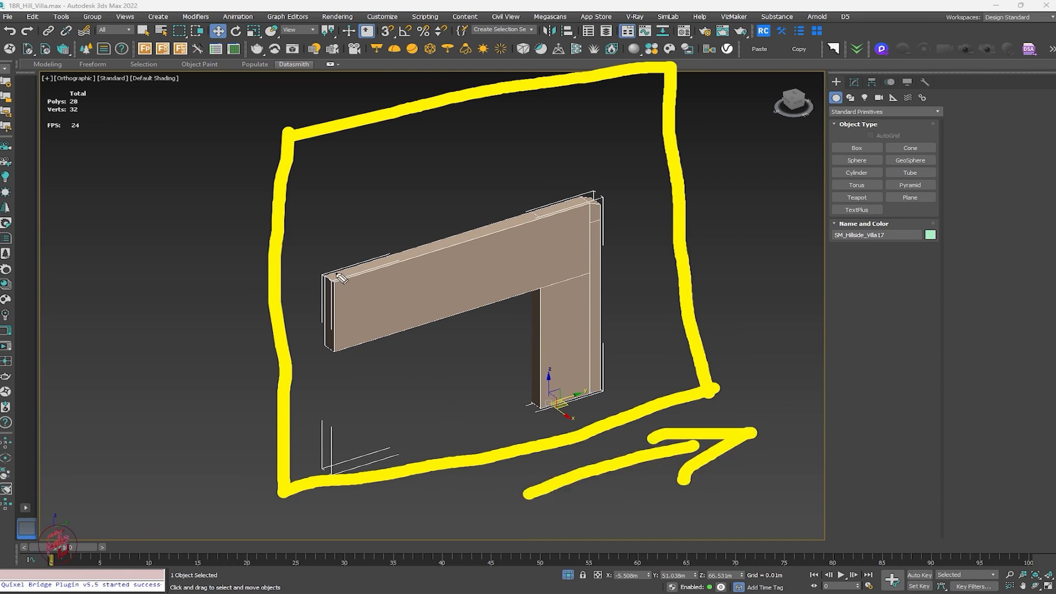
{"action": "mouse_move", "coordinate": [312, 314]}
{"action": "left_mouse_down"}
{"action": "mouse_move", "coordinate": [346, 344]}
{"action": "mouse_move", "coordinate": [341, 265]}
{"action": "left_mouse_up"}
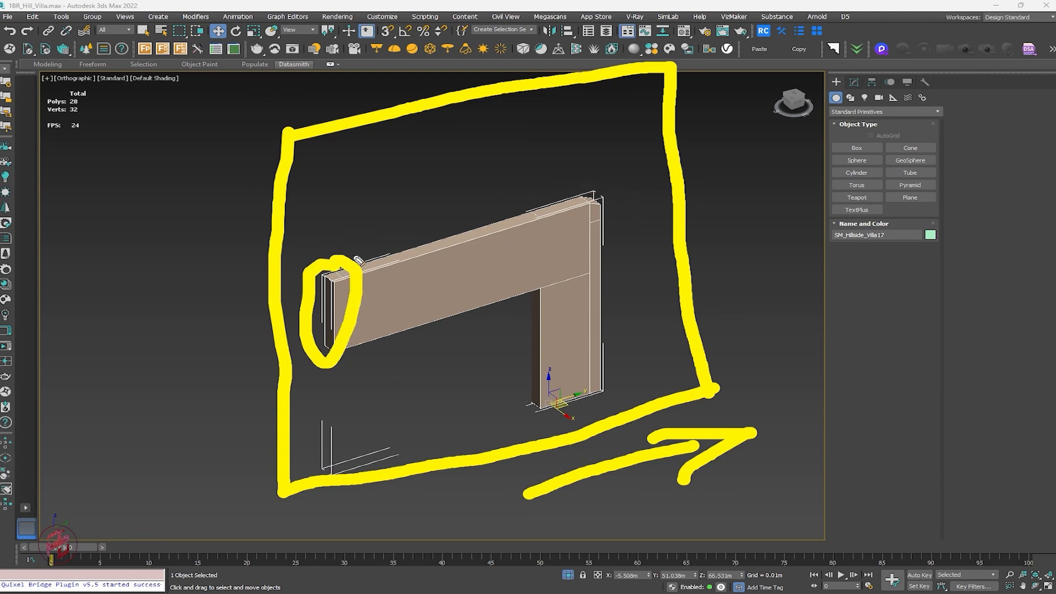
{"action": "mouse_move", "coordinate": [357, 260]}
{"action": "left_mouse_down"}
{"action": "mouse_move", "coordinate": [618, 167]}
{"action": "mouse_move", "coordinate": [483, 236]}
{"action": "mouse_move", "coordinate": [360, 280]}
{"action": "left_mouse_up"}
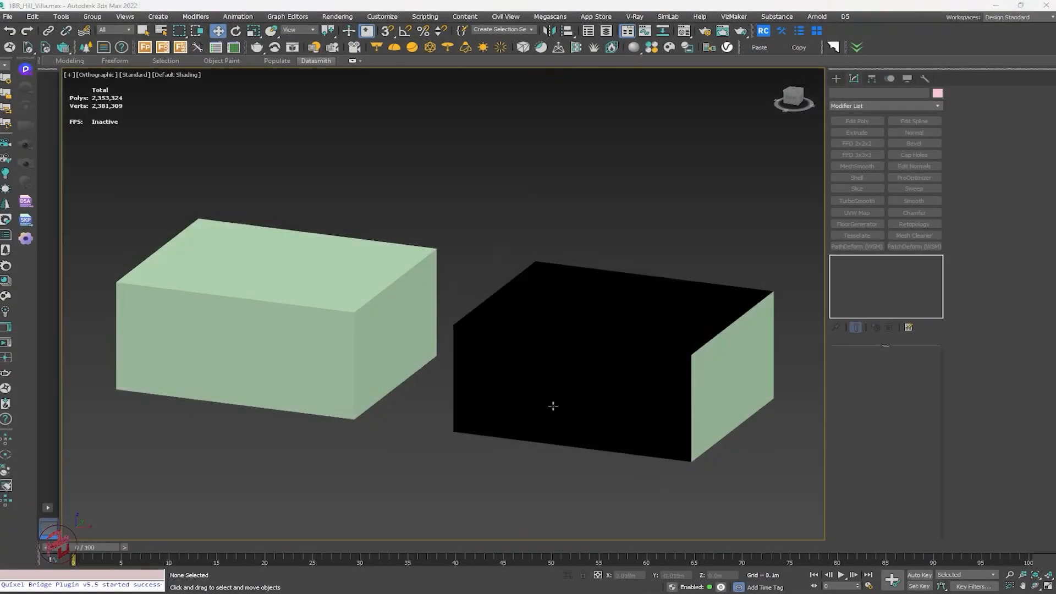
Select the box with black faces beside the green box.
{"action": "middle_click_drag", "start_coordinate": [552, 405], "coordinate": [557, 404]}
{"action": "left_click", "coordinate": [398, 367]}
{"action": "middle_click_drag", "start_coordinate": [451, 385], "coordinate": [472, 323], "text": "alt"}
{"action": "left_click", "coordinate": [558, 432]}
{"action": "middle_click_drag", "start_coordinate": [558, 432], "coordinate": [752, 407], "text": "alt"}
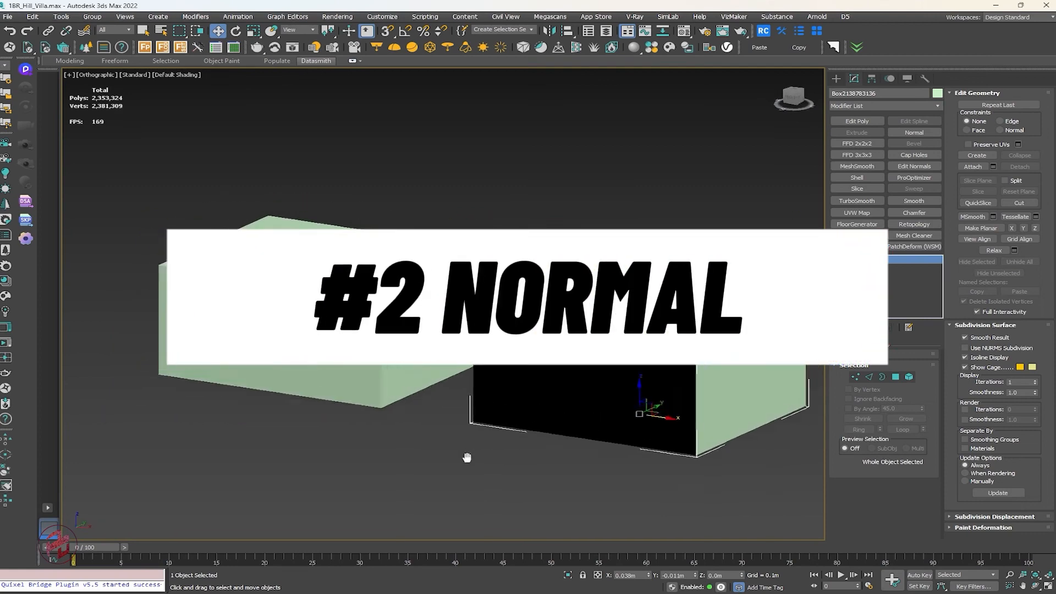
{"action": "middle_click_drag", "start_coordinate": [467, 457], "coordinate": [472, 352], "text": "alt"}
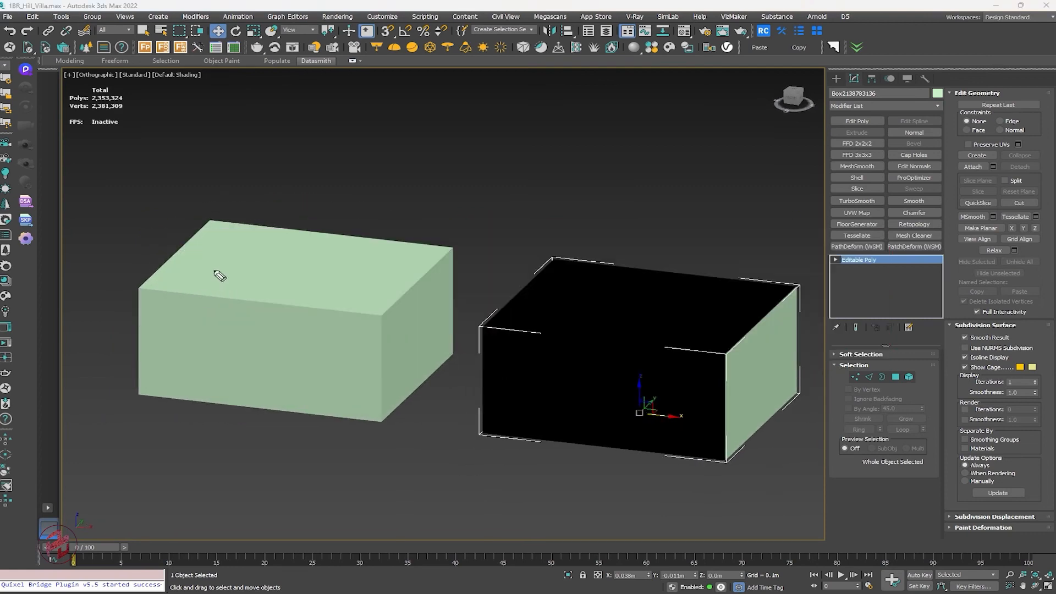
Sketch yellow outlines over both boxes' top faces, with an upward arrow on the green box and a downward arrow on the black one.
{"action": "mouse_move", "coordinate": [192, 188]}
{"action": "left_mouse_down"}
{"action": "mouse_move", "coordinate": [124, 268]}
{"action": "mouse_move", "coordinate": [401, 328]}
{"action": "mouse_move", "coordinate": [493, 224]}
{"action": "mouse_move", "coordinate": [192, 184]}
{"action": "left_mouse_up"}
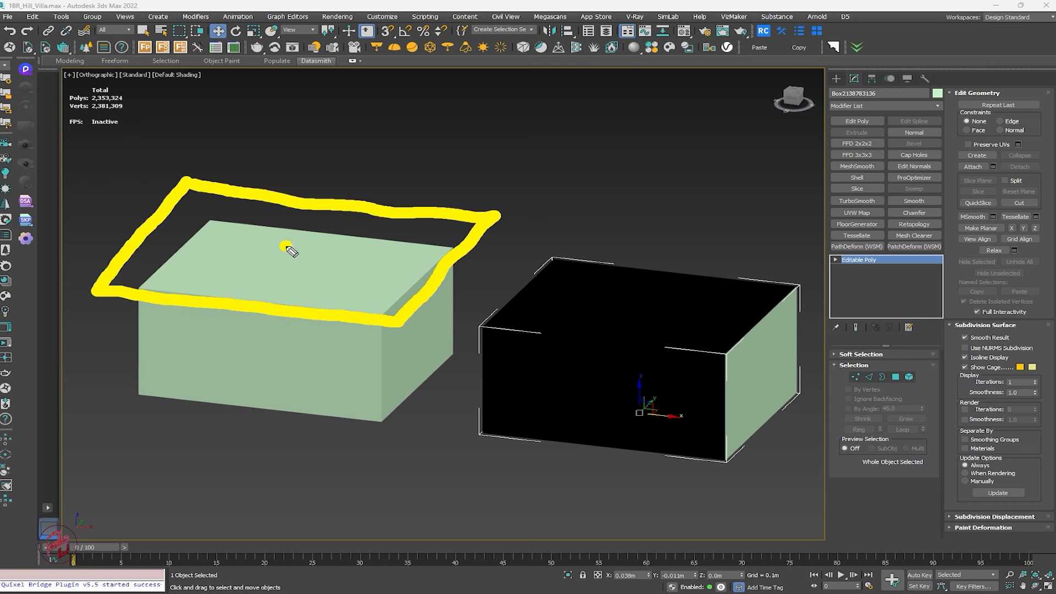
{"action": "left_click_drag", "start_coordinate": [285, 246], "coordinate": [300, 112]}
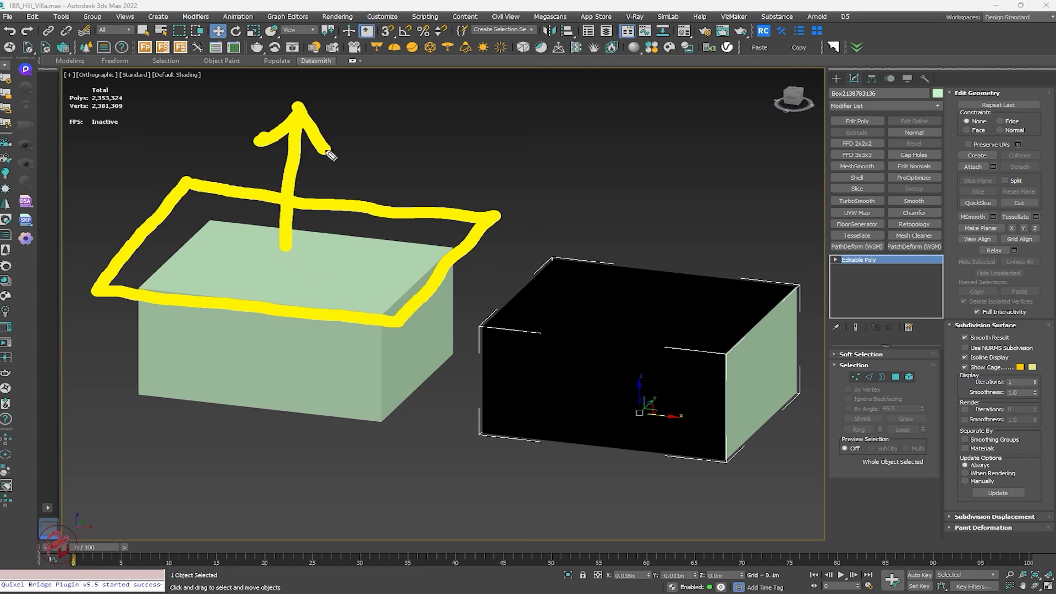
{"action": "mouse_move", "coordinate": [572, 220]}
{"action": "left_mouse_down"}
{"action": "mouse_move", "coordinate": [471, 332]}
{"action": "mouse_move", "coordinate": [740, 370]}
{"action": "mouse_move", "coordinate": [814, 268]}
{"action": "mouse_move", "coordinate": [632, 217]}
{"action": "mouse_move", "coordinate": [560, 231]}
{"action": "left_mouse_up"}
{"action": "mouse_move", "coordinate": [638, 317]}
{"action": "left_mouse_down"}
{"action": "mouse_move", "coordinate": [631, 402]}
{"action": "mouse_move", "coordinate": [648, 388]}
{"action": "left_mouse_up"}
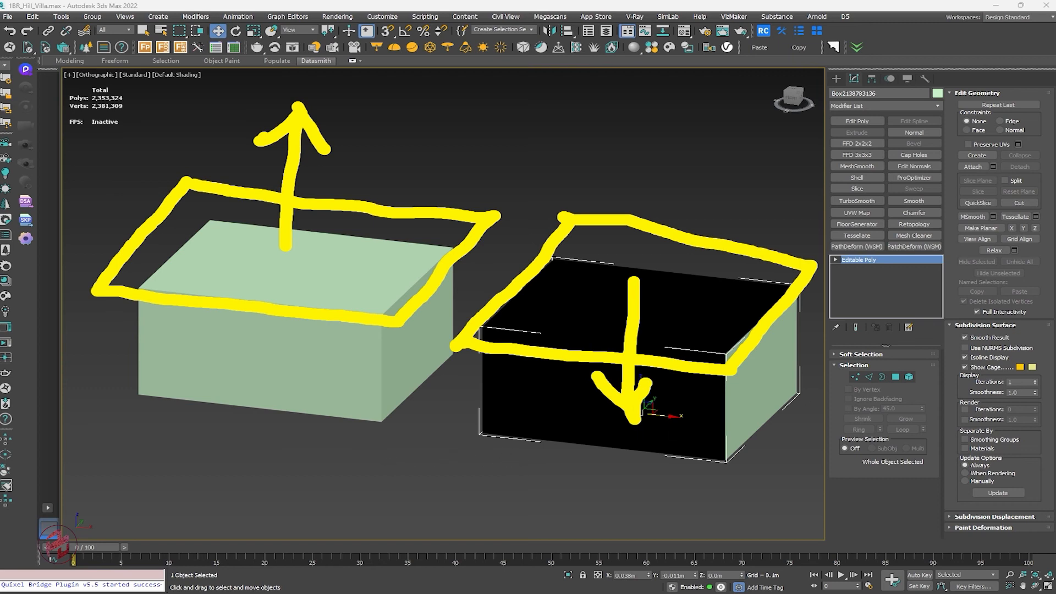
Erase the yellow outlines and direction arrows drawn over the two boxes.
{"action": "left_click", "coordinate": [495, 231]}
{"action": "left_click", "coordinate": [290, 112]}
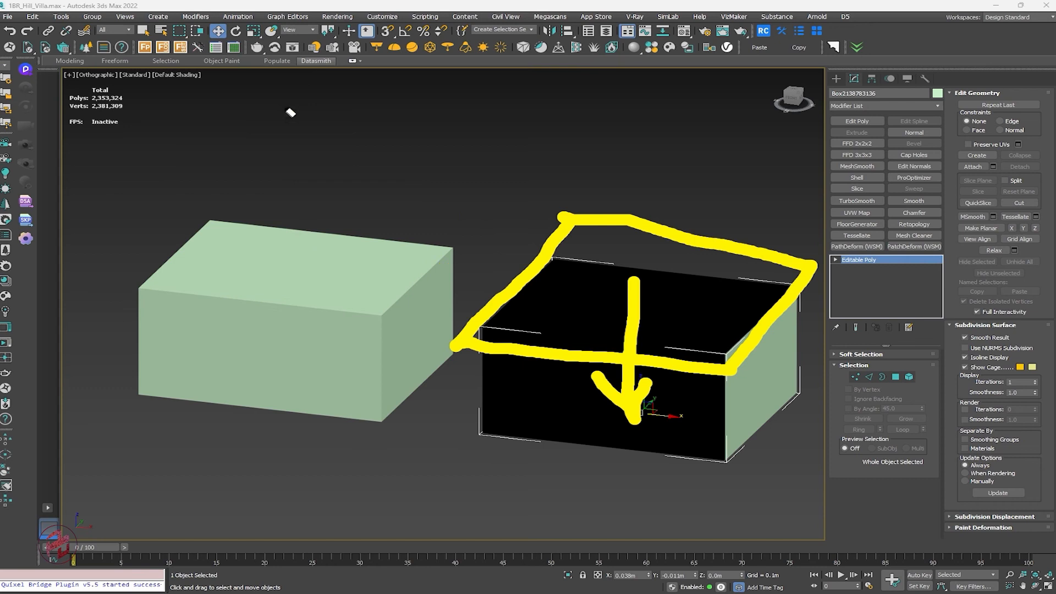
{"action": "left_click", "coordinate": [513, 274]}
{"action": "left_click", "coordinate": [634, 344]}
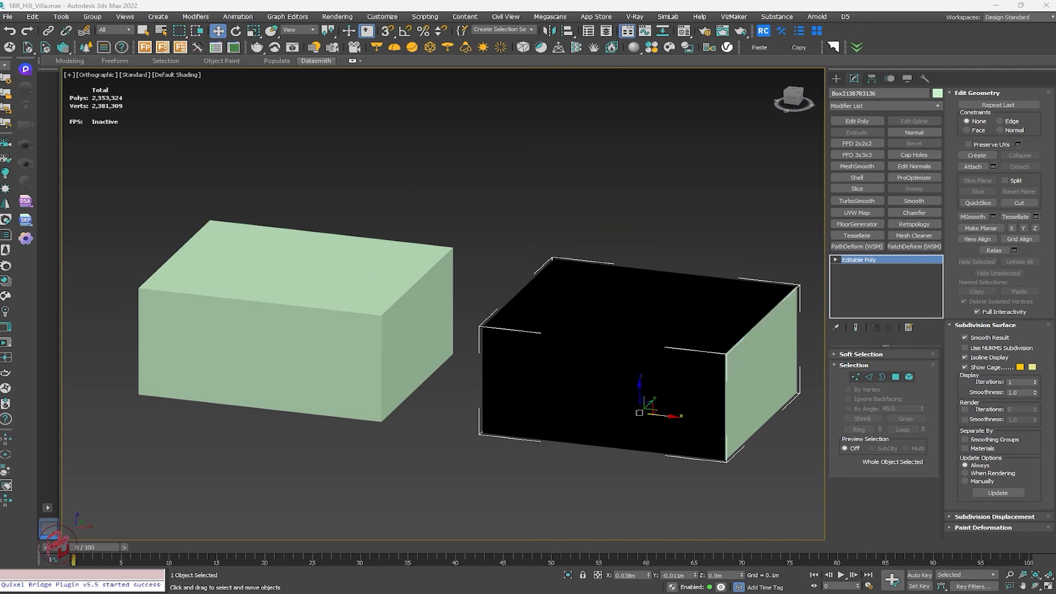
{"action": "mouse_move", "coordinate": [521, 262]}
{"action": "left_mouse_down"}
{"action": "mouse_move", "coordinate": [533, 371]}
{"action": "mouse_move", "coordinate": [790, 313]}
{"action": "mouse_move", "coordinate": [578, 224]}
{"action": "mouse_move", "coordinate": [547, 226]}
{"action": "left_mouse_up"}
{"action": "mouse_move", "coordinate": [714, 350]}
{"action": "left_mouse_down"}
{"action": "mouse_move", "coordinate": [550, 329]}
{"action": "mouse_move", "coordinate": [456, 462]}
{"action": "mouse_move", "coordinate": [709, 448]}
{"action": "mouse_move", "coordinate": [725, 356]}
{"action": "left_mouse_up"}
Flip the normals of the black box's top and front polygons at polygon level.
{"action": "mouse_move", "coordinate": [692, 414]}
{"action": "middle_mouse_down", "text": "alt"}
{"action": "mouse_move", "coordinate": [662, 425]}
{"action": "mouse_move", "coordinate": [675, 408]}
{"action": "middle_mouse_up", "text": "alt"}
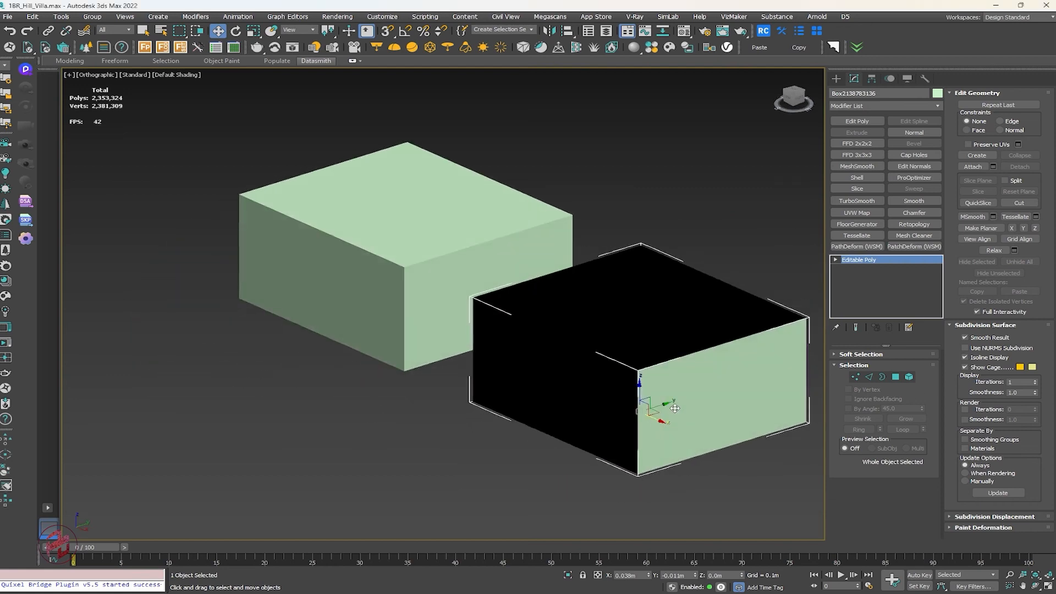
{"action": "left_click", "coordinate": [389, 295]}
{"action": "middle_click_drag", "start_coordinate": [484, 388], "coordinate": [509, 392], "text": "alt"}
{"action": "left_click", "coordinate": [649, 353]}
{"action": "middle_click_drag", "start_coordinate": [648, 354], "coordinate": [566, 373]}
{"action": "key", "text": "4"}
{"action": "left_click", "coordinate": [637, 309]}
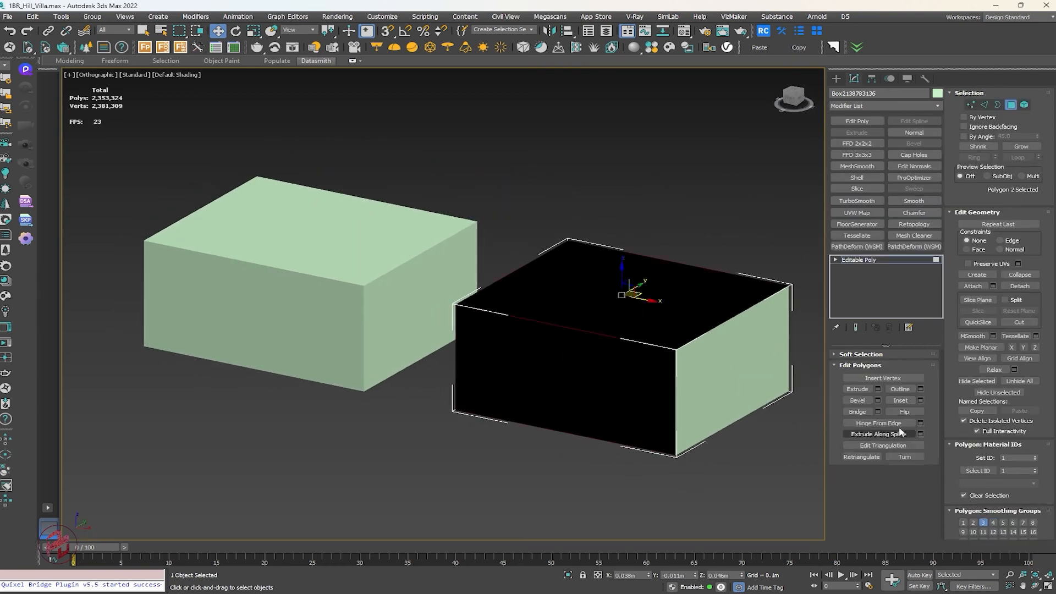
{"action": "left_click", "coordinate": [618, 389]}
{"action": "middle_click_drag", "start_coordinate": [620, 389], "coordinate": [597, 380]}
{"action": "left_click", "coordinate": [904, 412]}
{"action": "key", "text": "4"}
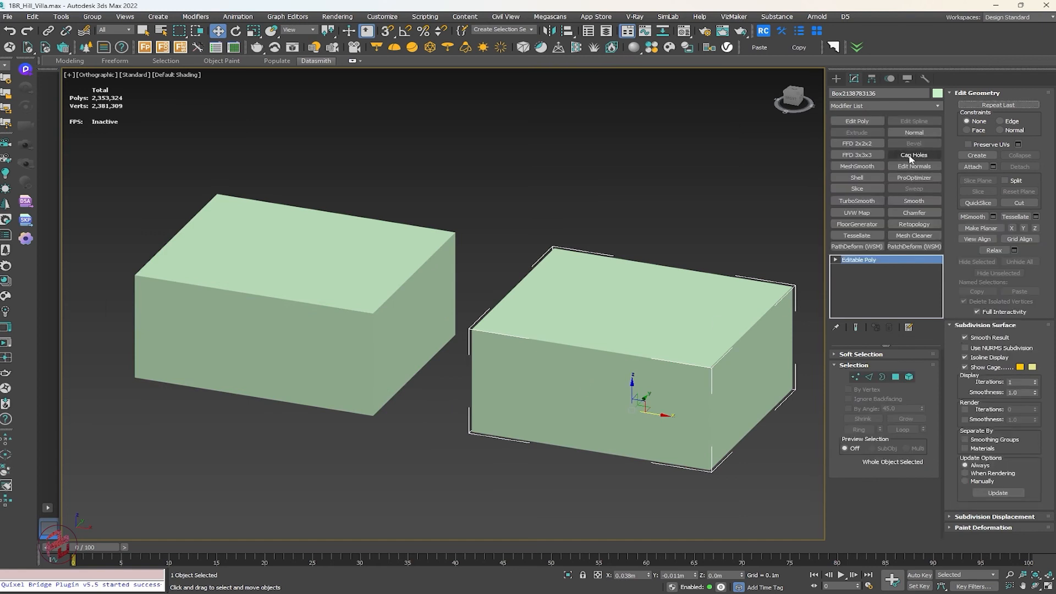
Apply a Normal modifier with Flip Normals to the whole repaired box.
{"action": "left_click", "coordinate": [913, 132]}
{"action": "mouse_move", "coordinate": [643, 429]}
{"action": "middle_mouse_down", "text": "alt"}
{"action": "mouse_move", "coordinate": [616, 427]}
{"action": "mouse_move", "coordinate": [631, 427]}
{"action": "middle_mouse_up", "text": "alt"}
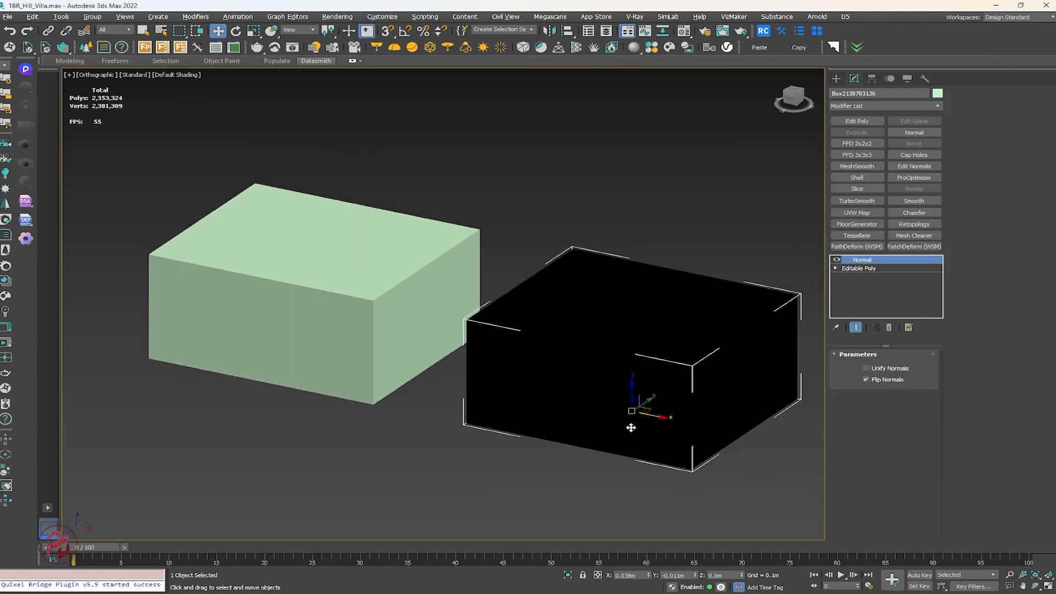
Toggle the Normal modifier's Flip Normals option repeatedly to compare the two face directions of the selected box.
{"action": "left_click", "coordinate": [867, 379]}
{"action": "left_click", "coordinate": [866, 379]}
{"action": "left_click", "coordinate": [867, 380]}
{"action": "left_click", "coordinate": [867, 381]}
{"action": "left_click", "coordinate": [868, 381]}
{"action": "left_click", "coordinate": [867, 380]}
{"action": "left_click", "coordinate": [868, 380]}
{"action": "left_click", "coordinate": [867, 381]}
{"action": "left_click", "coordinate": [867, 380]}
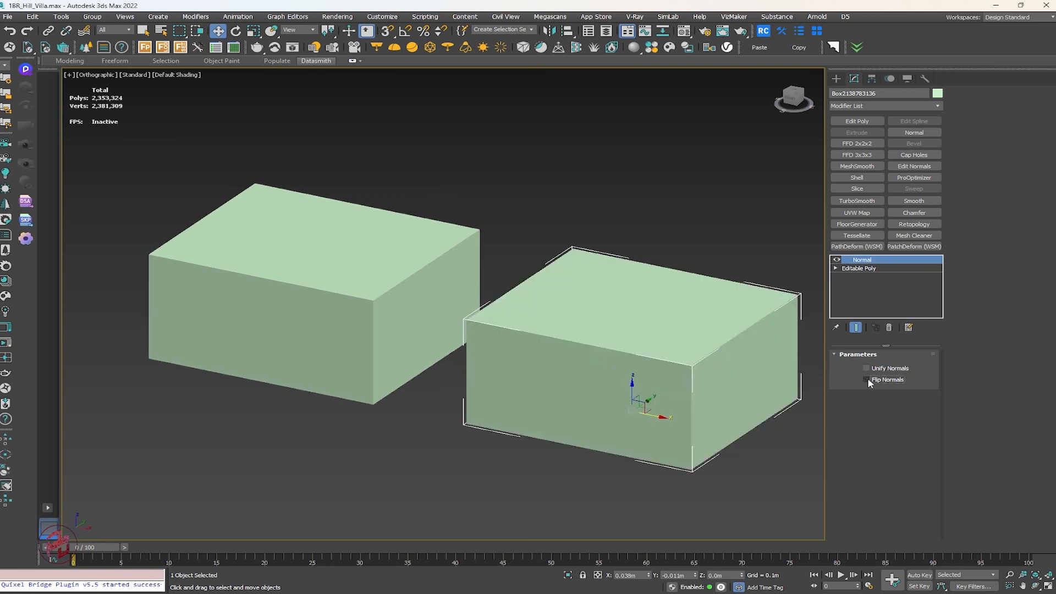
{"action": "mouse_move", "coordinate": [631, 379]}
{"action": "middle_mouse_down", "text": "alt"}
{"action": "mouse_move", "coordinate": [659, 373]}
{"action": "mouse_move", "coordinate": [649, 383]}
{"action": "middle_mouse_up", "text": "alt"}
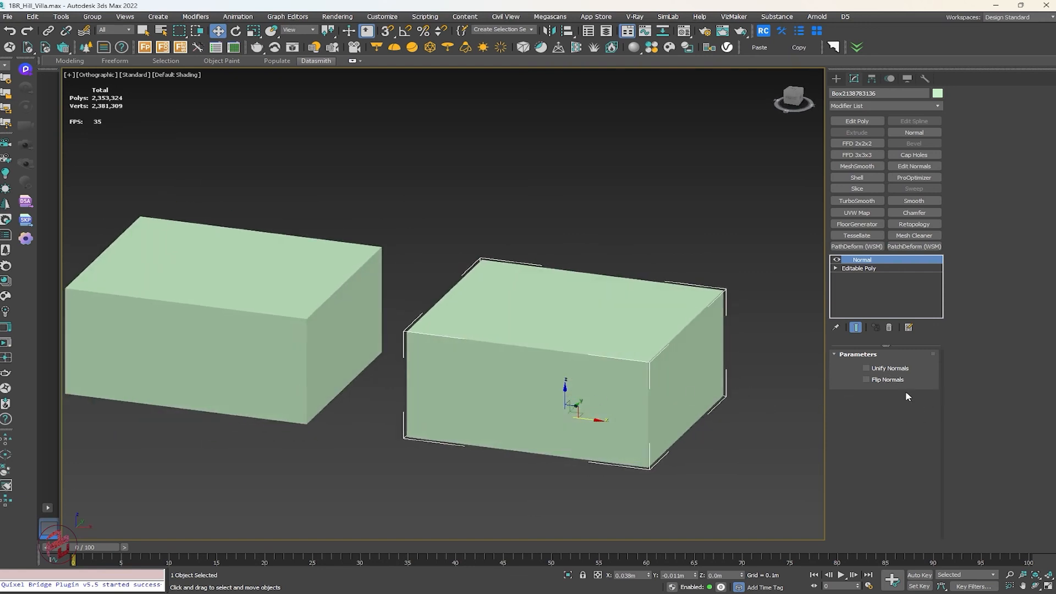
Enable Flip Normals on the selected box and convert it to an Editable Poly.
{"action": "left_click", "coordinate": [867, 381]}
{"action": "right_click", "coordinate": [648, 341]}
{"action": "mouse_move", "coordinate": [723, 446]}
{"action": "left_click", "coordinate": [759, 451]}
{"action": "mouse_move", "coordinate": [595, 428]}
{"action": "middle_mouse_down", "text": "alt"}
{"action": "mouse_move", "coordinate": [583, 431]}
{"action": "mouse_move", "coordinate": [643, 464]}
{"action": "middle_mouse_up", "text": "alt"}
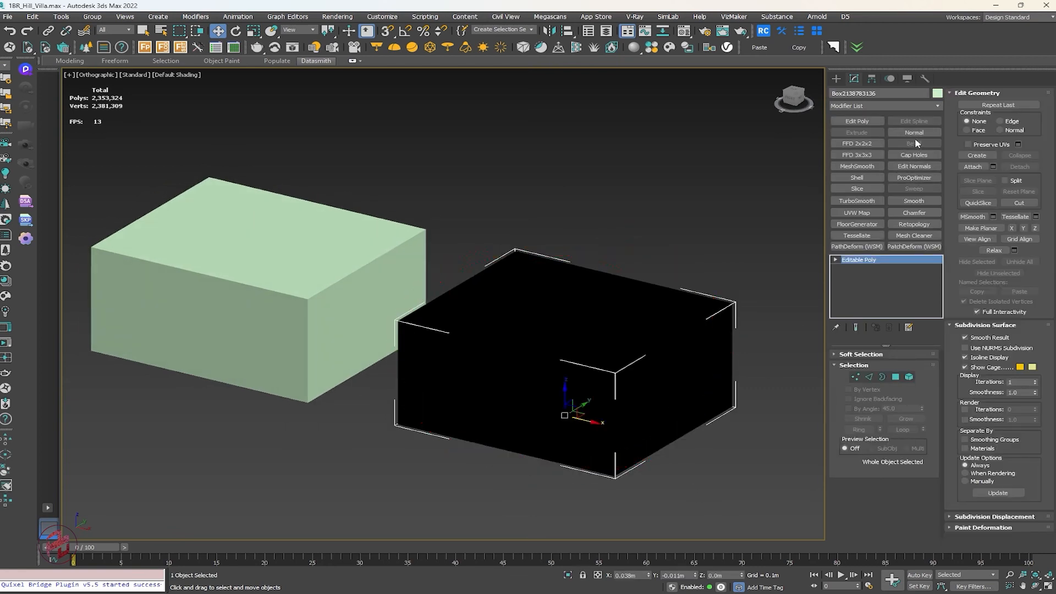
Apply a new Normal modifier with Flip Normals to the black box and circle the box in yellow.
{"action": "left_click", "coordinate": [914, 134]}
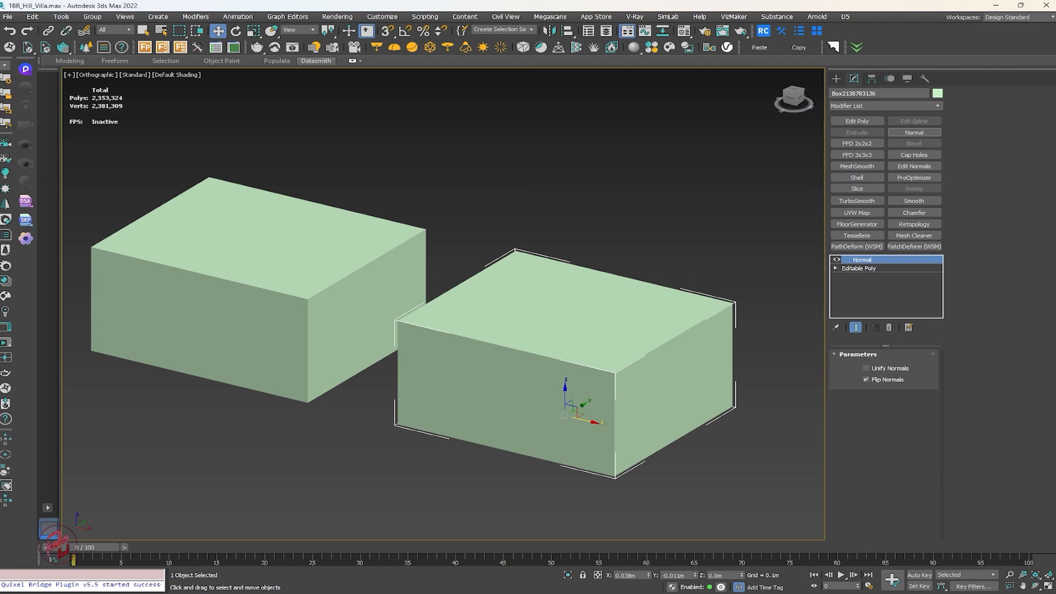
{"action": "mouse_move", "coordinate": [758, 339]}
{"action": "left_mouse_down"}
{"action": "mouse_move", "coordinate": [306, 354]}
{"action": "mouse_move", "coordinate": [778, 405]}
{"action": "mouse_move", "coordinate": [759, 294]}
{"action": "left_mouse_up"}
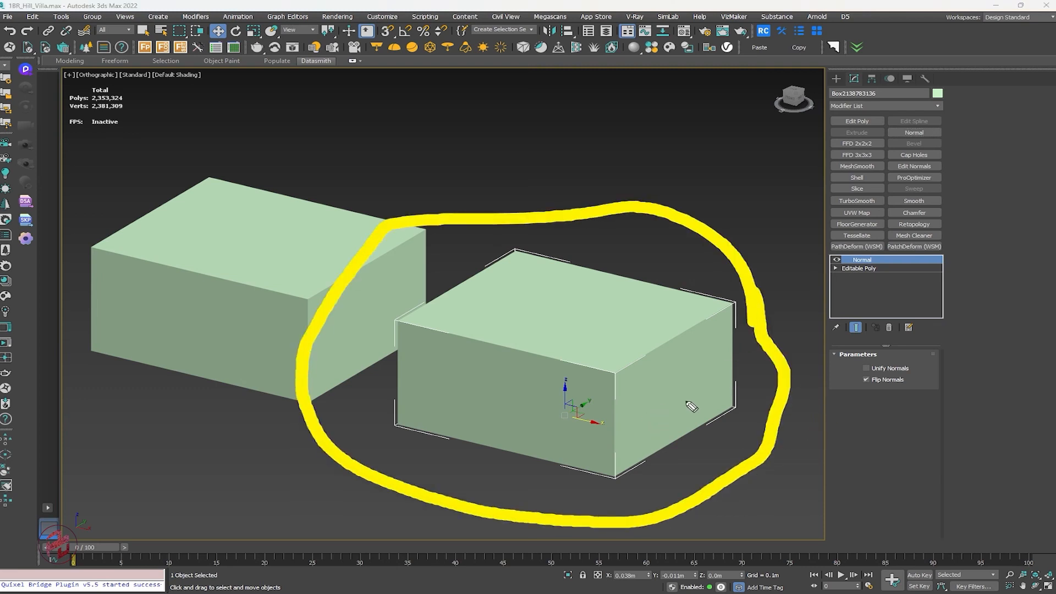
{"action": "left_click", "coordinate": [650, 523]}
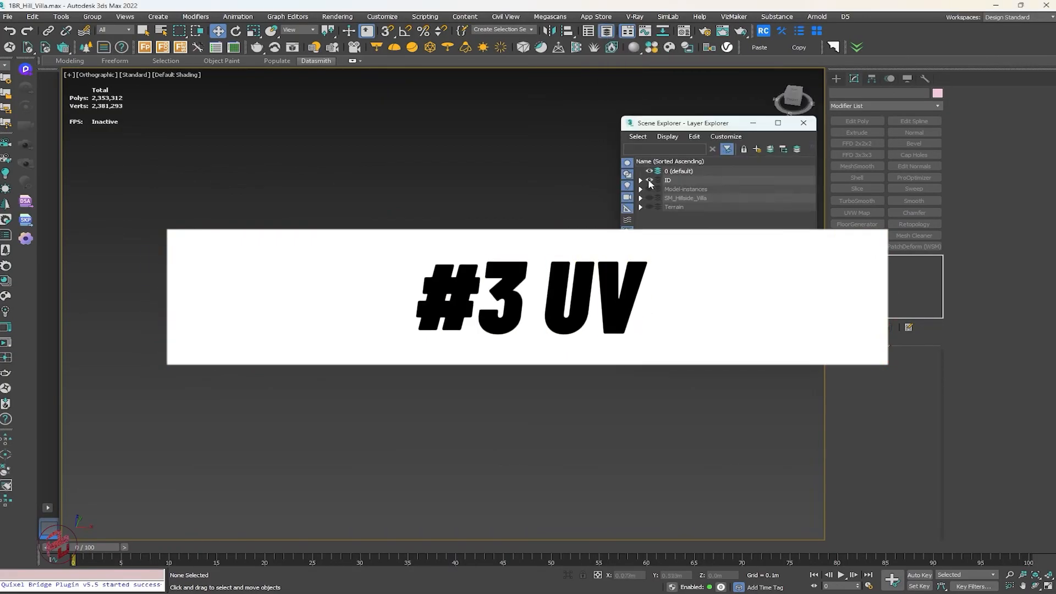
Examine the texture mapping on the daybed, the lattice wall panels behind the bed and the villa roof up close.
{"action": "left_click", "coordinate": [424, 396]}
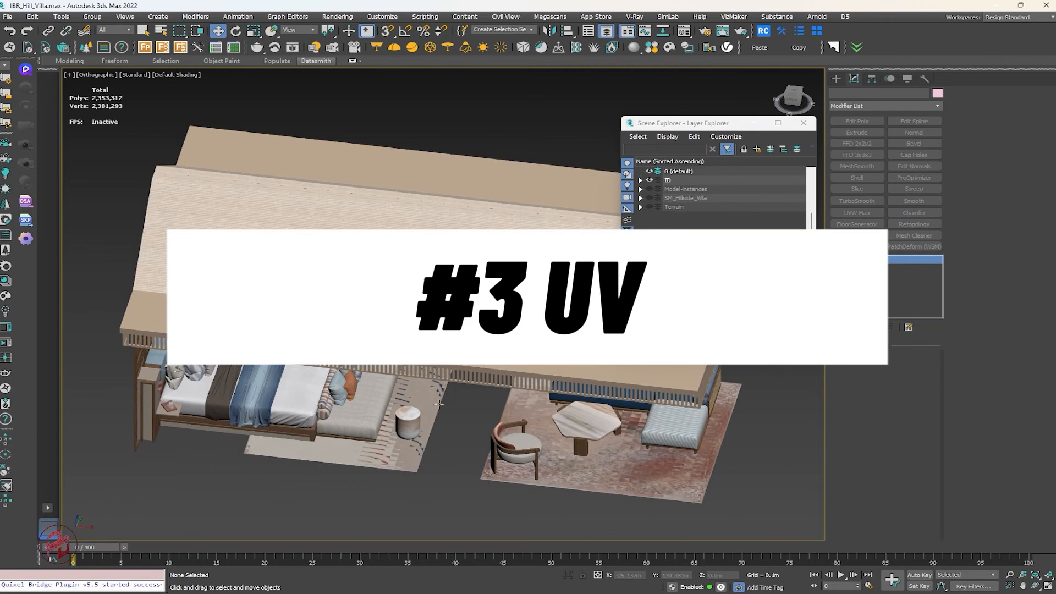
{"action": "left_click_drag", "start_coordinate": [423, 396], "coordinate": [399, 368], "text": "alt"}
{"action": "left_click", "coordinate": [398, 372]}
{"action": "key", "text": "z"}
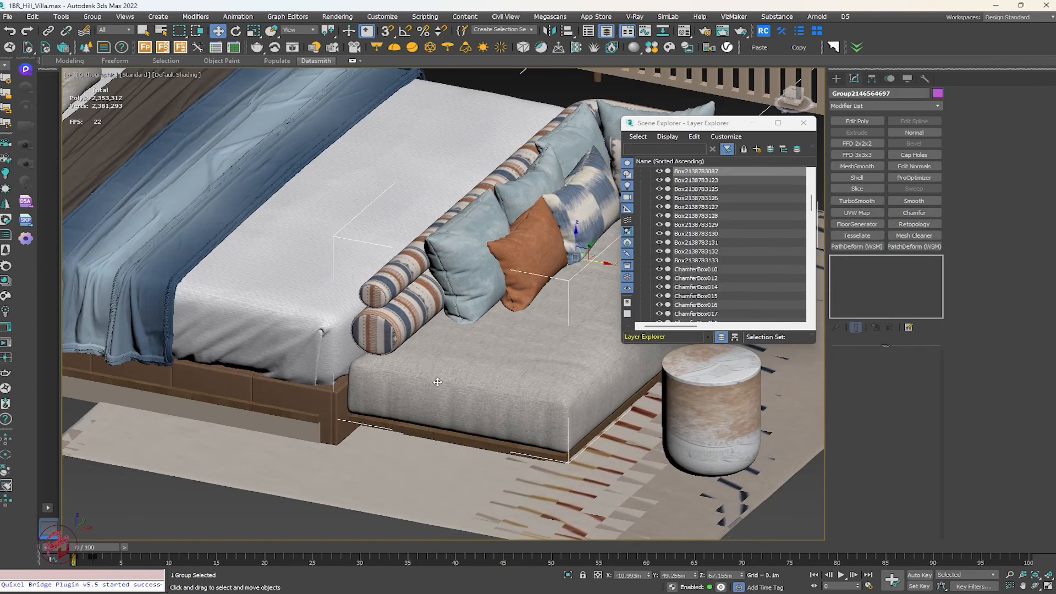
{"action": "scroll", "coordinate": [382, 384], "scroll_direction": "down", "scroll_amount": 5}
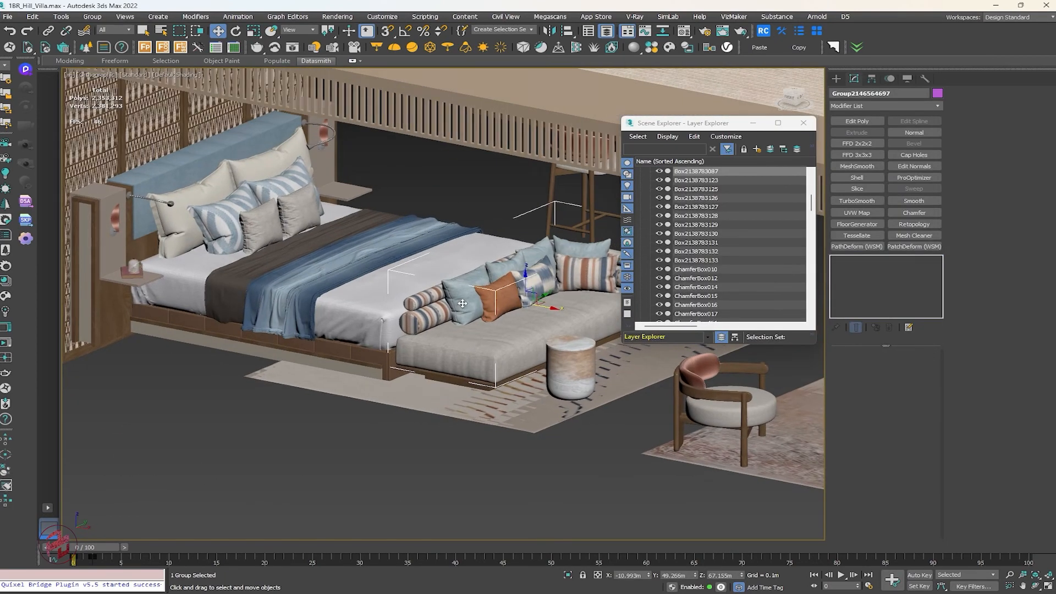
{"action": "left_click", "coordinate": [324, 291]}
{"action": "middle_click_drag", "start_coordinate": [326, 291], "coordinate": [343, 271]}
{"action": "scroll", "coordinate": [323, 259], "scroll_direction": "up", "scroll_amount": 6}
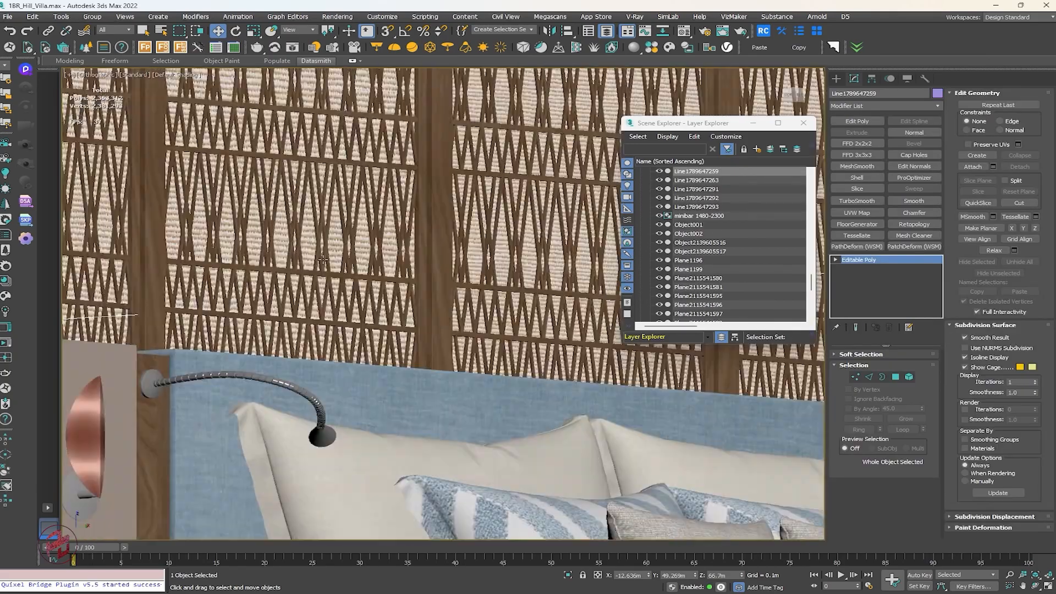
{"action": "left_click", "coordinate": [438, 285]}
{"action": "scroll", "coordinate": [434, 297], "scroll_direction": "down", "scroll_amount": 5}
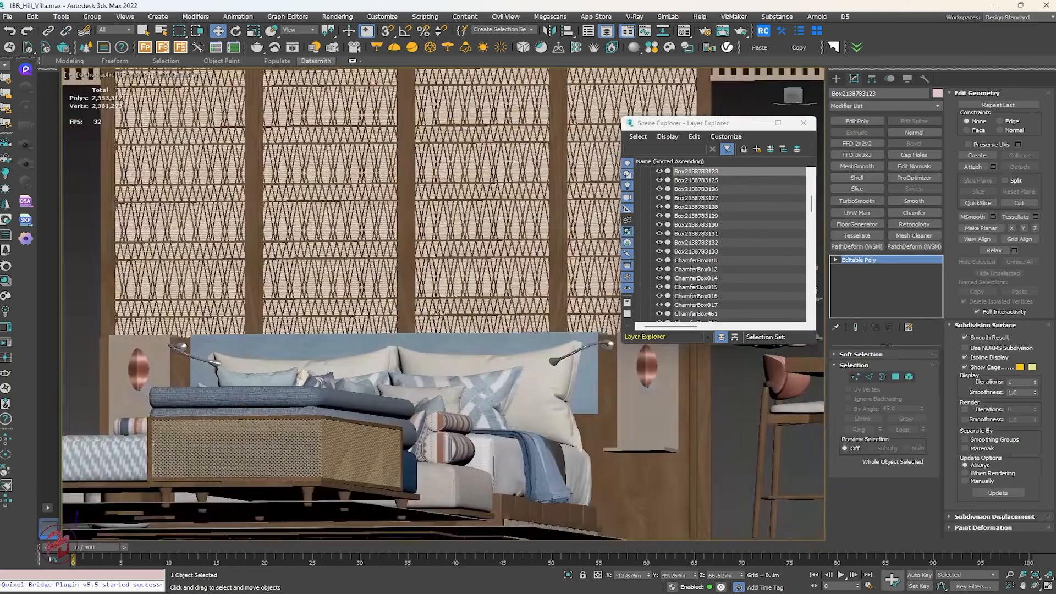
{"action": "scroll", "coordinate": [430, 318], "scroll_direction": "down", "scroll_amount": 3}
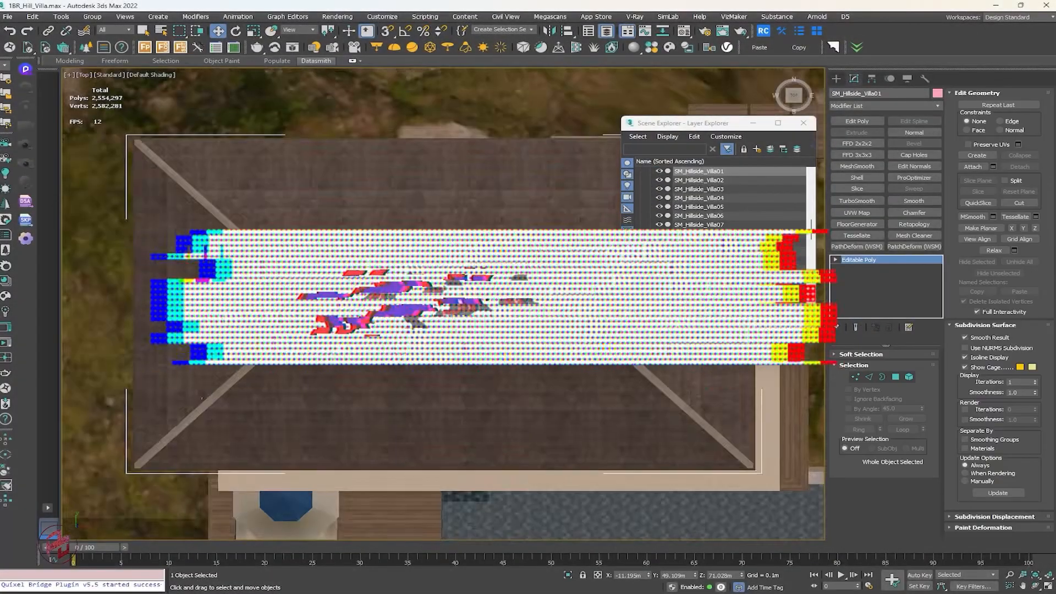
{"action": "scroll", "coordinate": [503, 341], "scroll_direction": "down", "scroll_amount": 18}
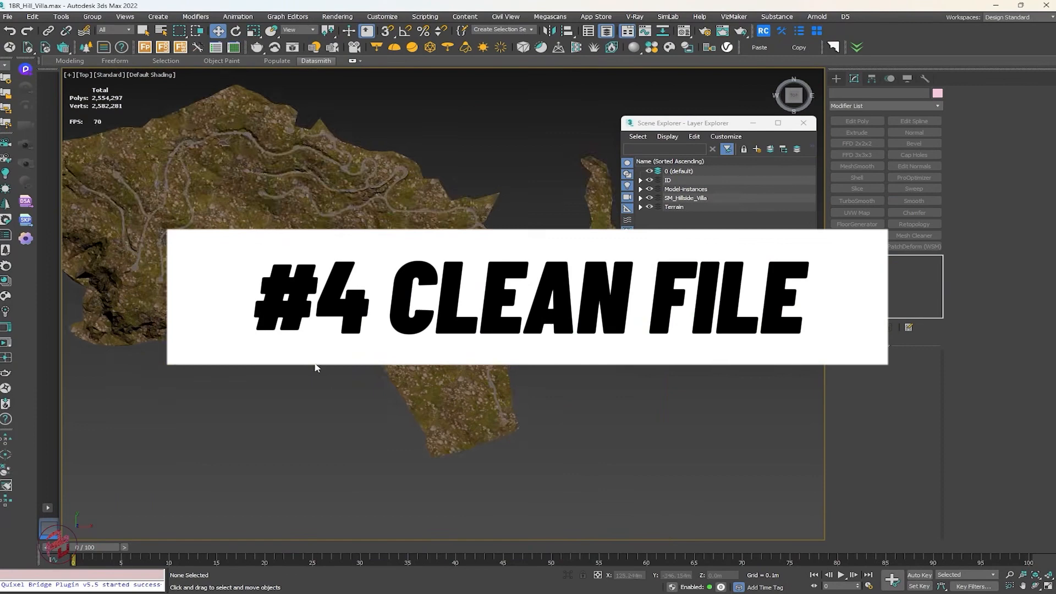
Hide the Terrain and SM_Hillside_Villa layers of the villa scene.
{"action": "middle_click_drag", "start_coordinate": [316, 366], "coordinate": [440, 278], "text": "alt"}
{"action": "scroll", "coordinate": [352, 312], "scroll_direction": "up", "scroll_amount": 7}
{"action": "middle_click_drag", "start_coordinate": [352, 313], "coordinate": [453, 341]}
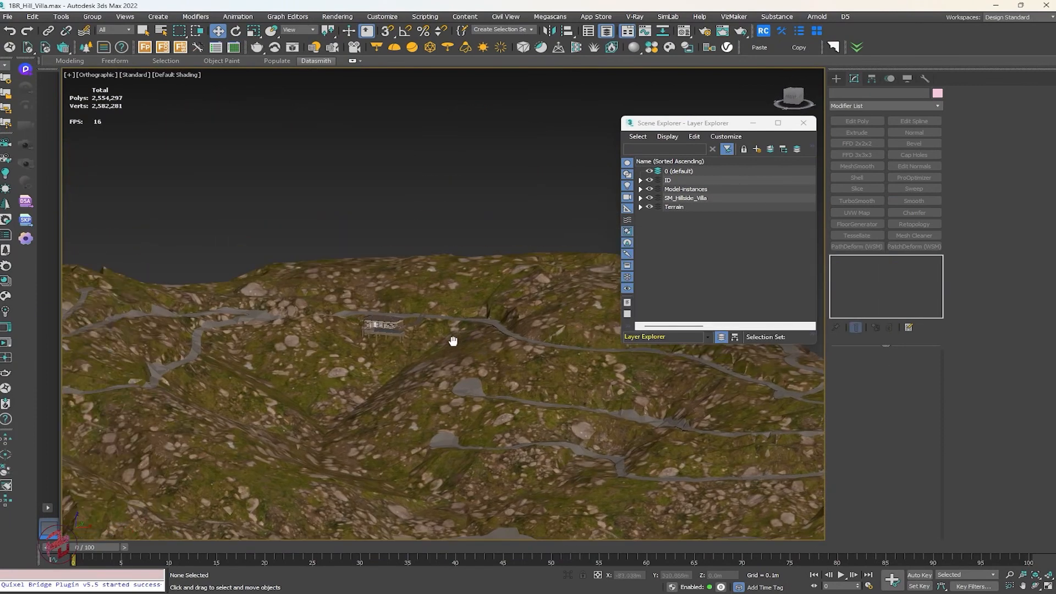
{"action": "left_click", "coordinate": [649, 207]}
{"action": "scroll", "coordinate": [418, 297], "scroll_direction": "up", "scroll_amount": 5}
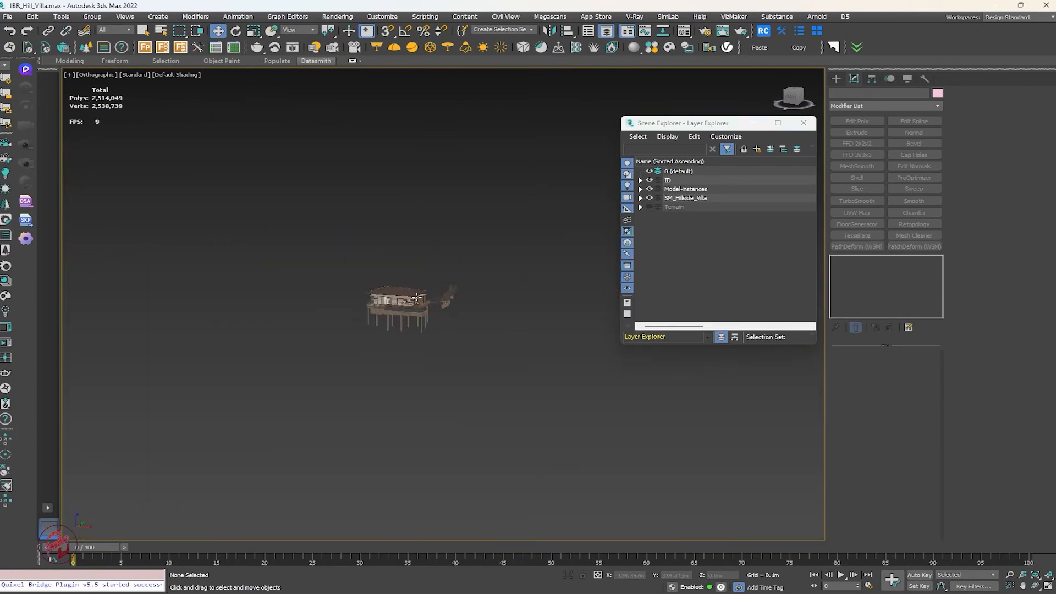
{"action": "scroll", "coordinate": [418, 297], "scroll_direction": "up", "scroll_amount": 4}
{"action": "middle_click_drag", "start_coordinate": [418, 297], "coordinate": [465, 297]}
{"action": "left_click", "coordinate": [649, 198]}
Inspect the remaining villa interior, collapse the ID layer's object list and hide the ID layer.
{"action": "scroll", "coordinate": [424, 299], "scroll_direction": "up", "scroll_amount": 7}
{"action": "left_click", "coordinate": [474, 212]}
{"action": "middle_click_drag", "start_coordinate": [474, 215], "coordinate": [462, 237], "text": "alt"}
{"action": "scroll", "coordinate": [422, 215], "scroll_direction": "down", "scroll_amount": 5}
{"action": "scroll", "coordinate": [749, 259], "scroll_direction": "up", "scroll_amount": 8}
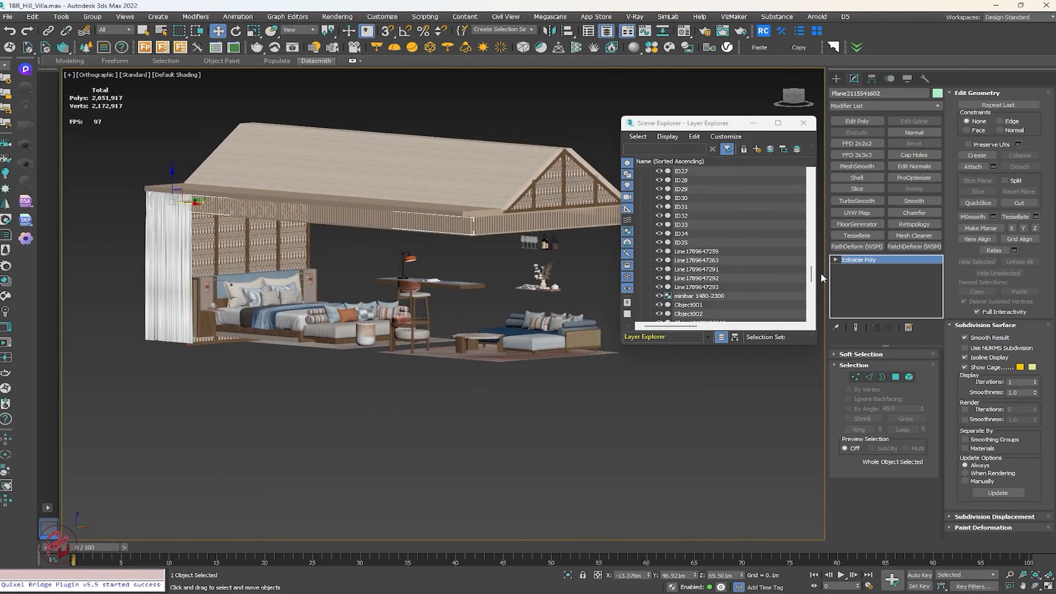
{"action": "left_click_drag", "start_coordinate": [812, 275], "coordinate": [812, 177]}
{"action": "left_click", "coordinate": [640, 181]}
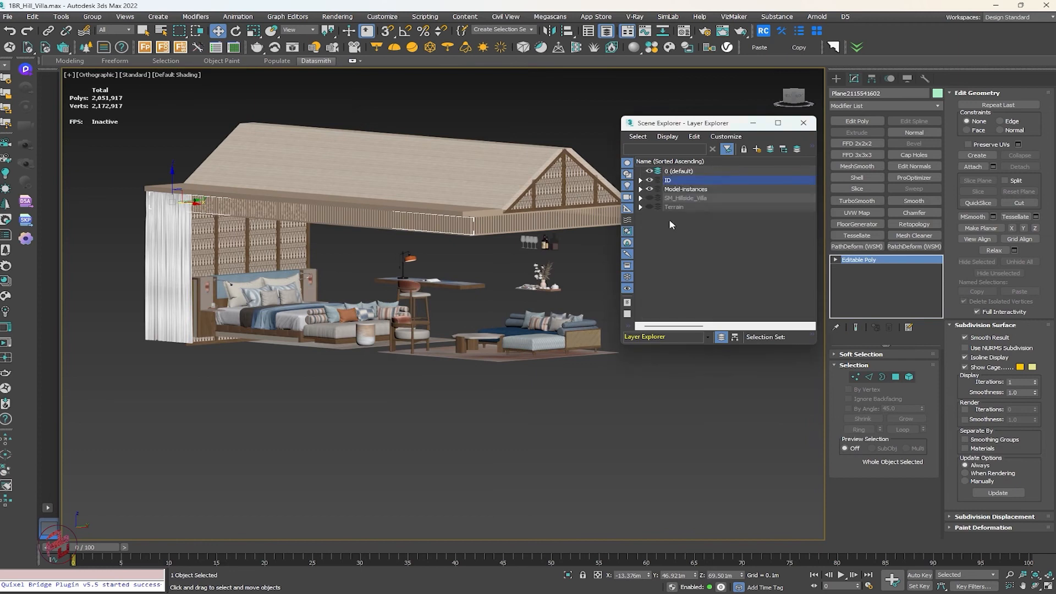
{"action": "left_click", "coordinate": [649, 180]}
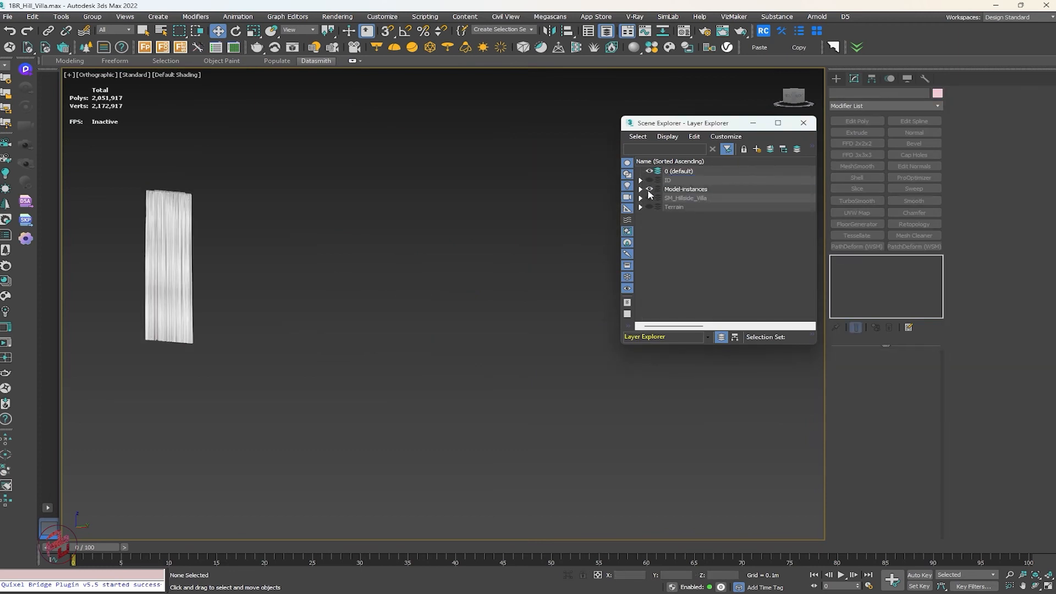
Examine the curtain on the Model-instances layer and hide that layer.
{"action": "left_click", "coordinate": [650, 189]}
{"action": "left_click", "coordinate": [649, 189]}
{"action": "scroll", "coordinate": [299, 255], "scroll_direction": "down", "scroll_amount": 5}
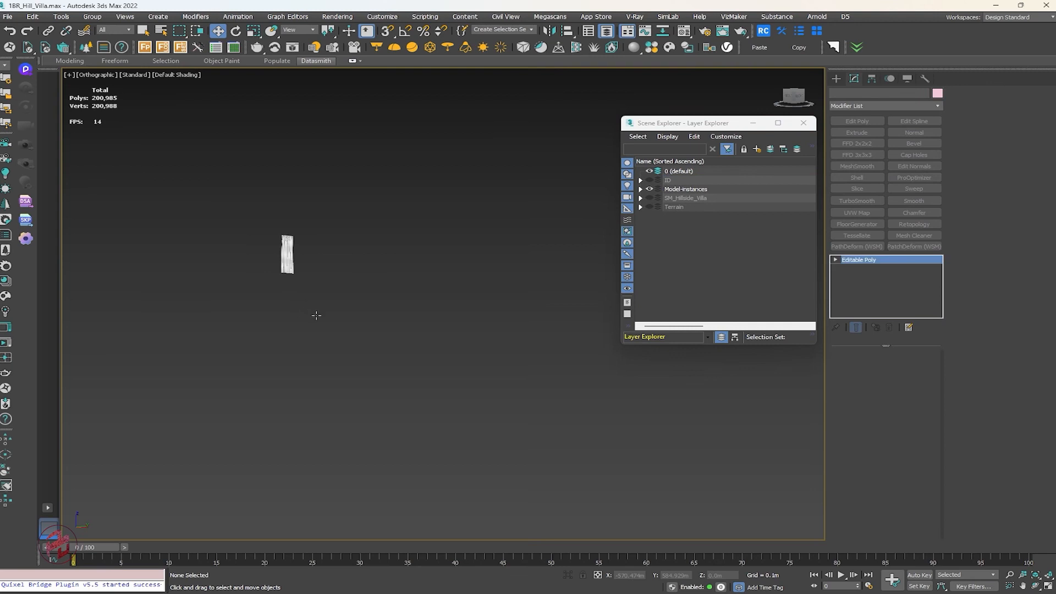
{"action": "left_click", "coordinate": [288, 265]}
{"action": "middle_click_drag", "start_coordinate": [480, 333], "coordinate": [495, 347], "text": "alt"}
{"action": "scroll", "coordinate": [371, 269], "scroll_direction": "up", "scroll_amount": 6}
{"action": "left_click", "coordinate": [649, 190]}
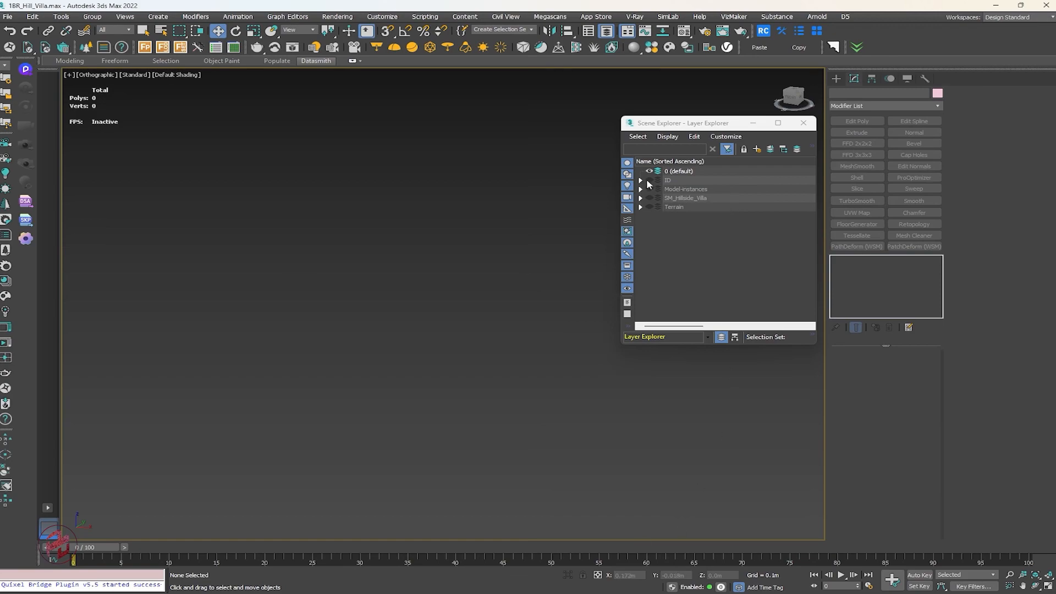
Show the ID layer and select the daybed group at the foot of the bed for a closer view.
{"action": "key", "text": "z"}
{"action": "left_click", "coordinate": [326, 383]}
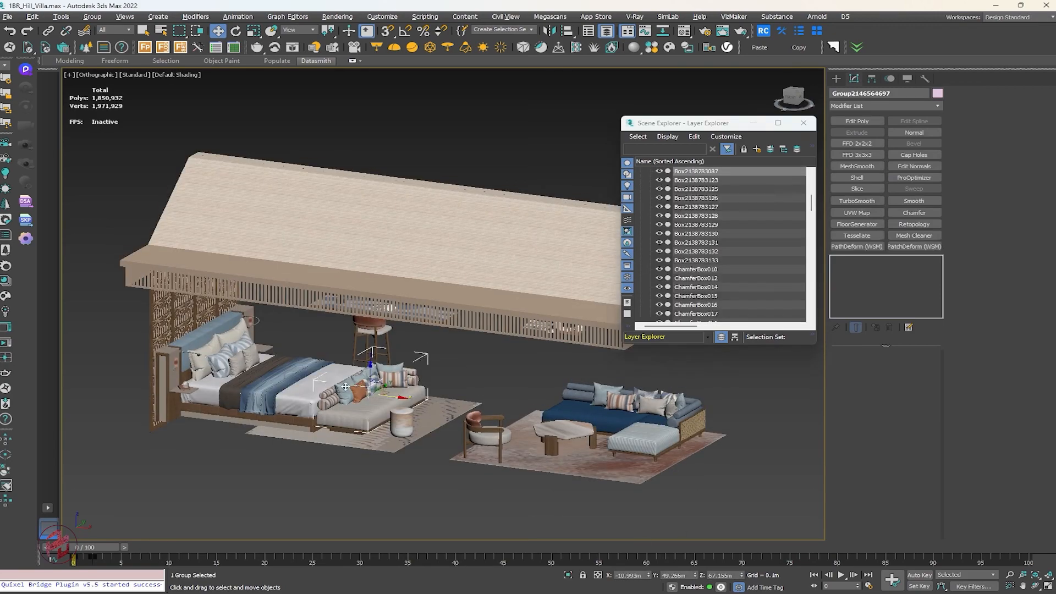
{"action": "scroll", "coordinate": [326, 383], "scroll_direction": "up", "scroll_amount": 10}
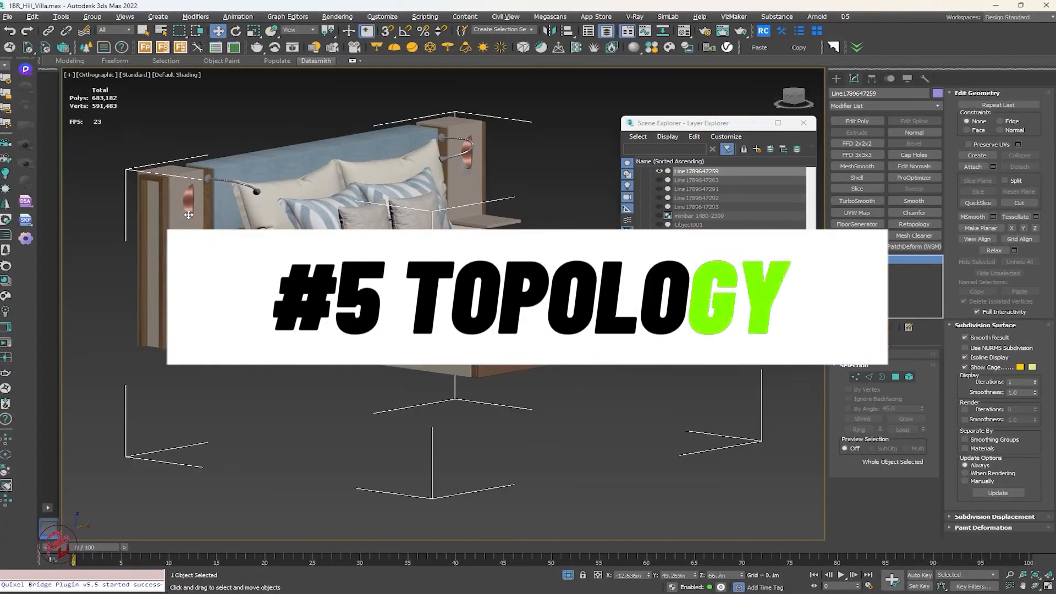
Inspect the isolated bed with its headboard and end the isolation.
{"action": "middle_click_drag", "start_coordinate": [178, 200], "coordinate": [227, 241]}
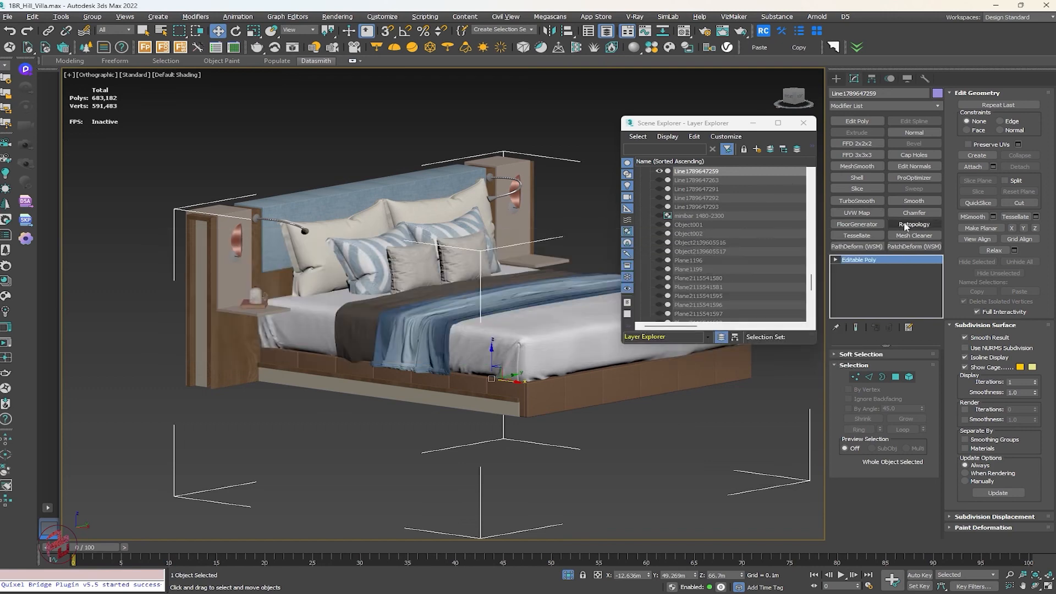
{"action": "middle_click_drag", "start_coordinate": [506, 365], "coordinate": [487, 364]}
{"action": "left_click", "coordinate": [568, 575]}
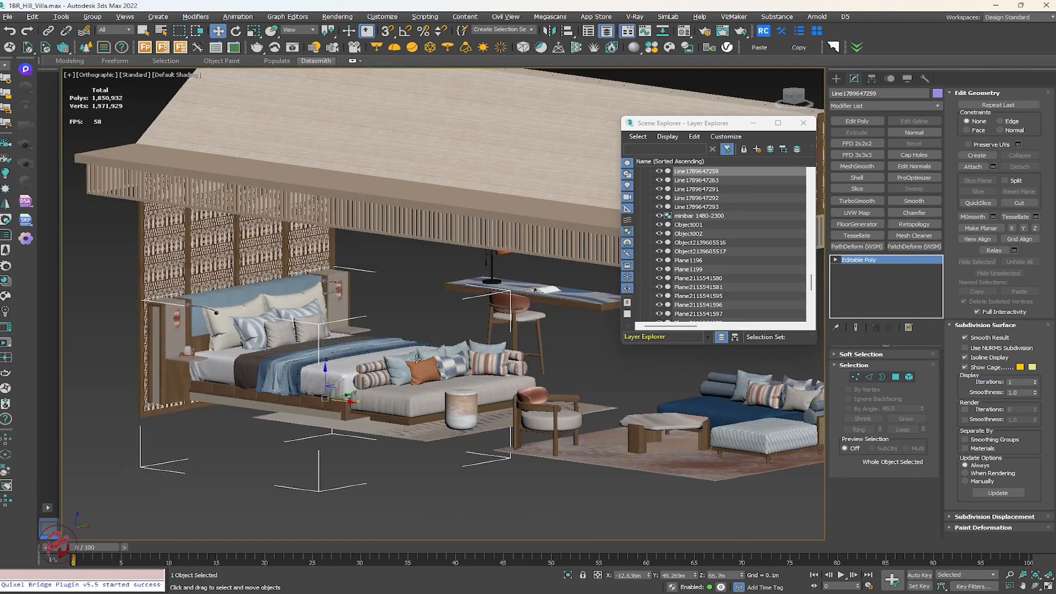
Isolate the daybed group with its cushions, examine its shape from several angles and end the isolation.
{"action": "scroll", "coordinate": [419, 375], "scroll_direction": "up", "scroll_amount": 5}
{"action": "left_click", "coordinate": [418, 373]}
{"action": "key", "text": "alt+q"}
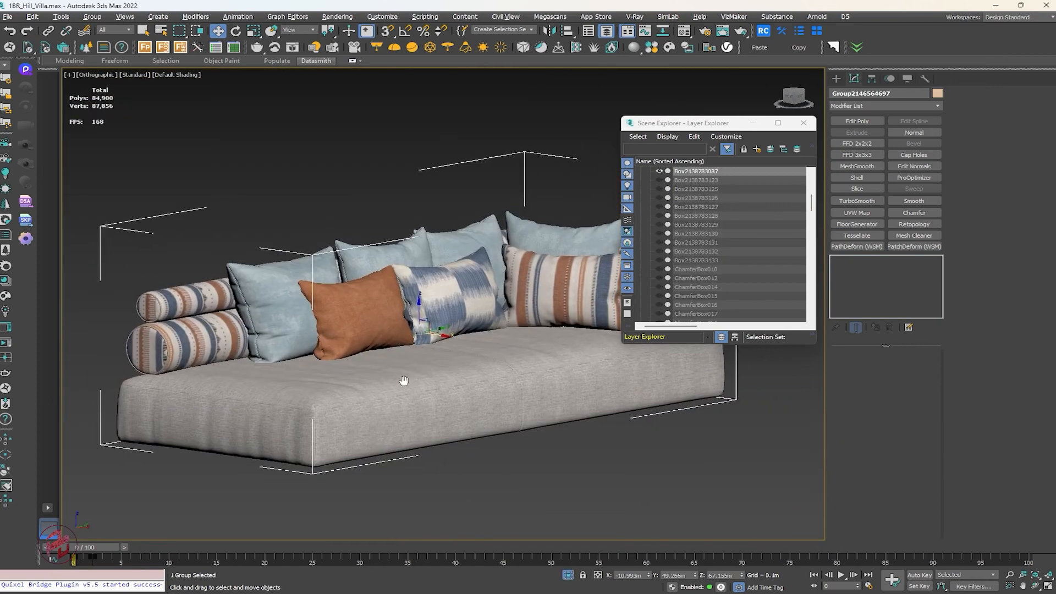
{"action": "scroll", "coordinate": [425, 391], "scroll_direction": "up", "scroll_amount": 3}
{"action": "scroll", "coordinate": [418, 393], "scroll_direction": "up", "scroll_amount": 2}
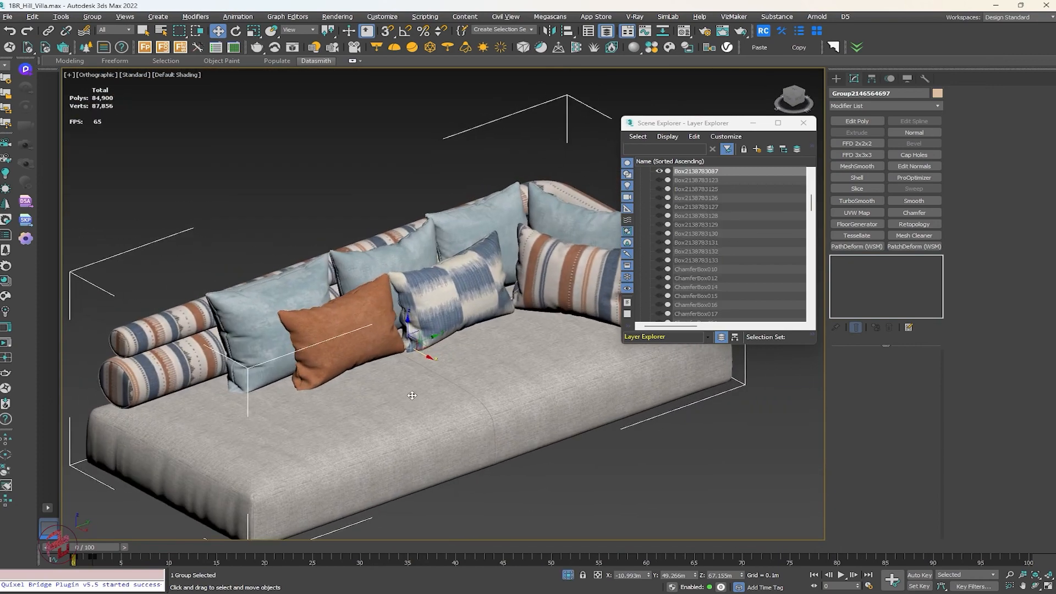
{"action": "left_click", "coordinate": [616, 473]}
{"action": "left_click", "coordinate": [356, 325]}
{"action": "middle_click_drag", "start_coordinate": [386, 329], "coordinate": [364, 331], "text": "alt"}
{"action": "middle_click_drag", "start_coordinate": [493, 334], "coordinate": [427, 325], "text": "alt"}
{"action": "left_click", "coordinate": [577, 516]}
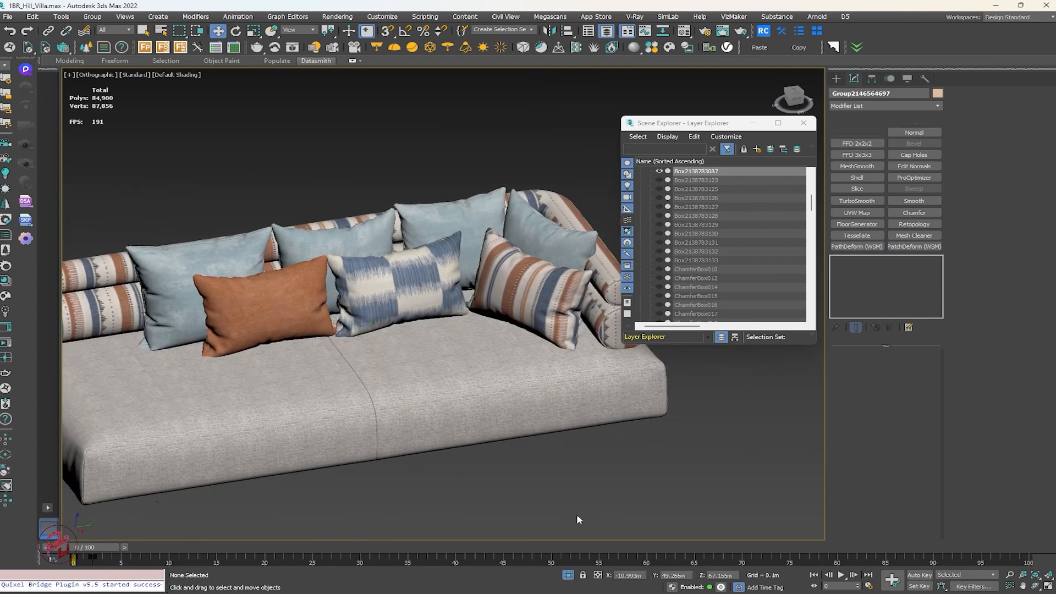
{"action": "left_click", "coordinate": [567, 574]}
Isolate the striped cushion on the blue sofa and view it from the front.
{"action": "middle_click_drag", "start_coordinate": [407, 393], "coordinate": [383, 370]}
{"action": "scroll", "coordinate": [687, 396], "scroll_direction": "up", "scroll_amount": 8}
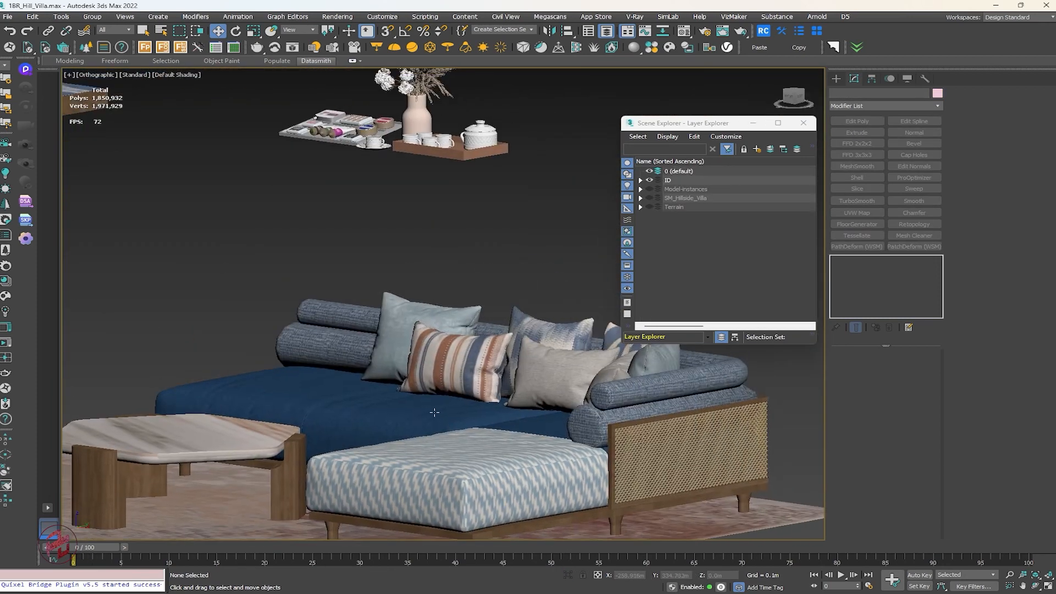
{"action": "left_click", "coordinate": [475, 373]}
{"action": "key", "text": "z"}
{"action": "scroll", "coordinate": [342, 395], "scroll_direction": "down", "scroll_amount": 5}
{"action": "middle_click_drag", "start_coordinate": [299, 400], "coordinate": [344, 393], "text": "alt"}
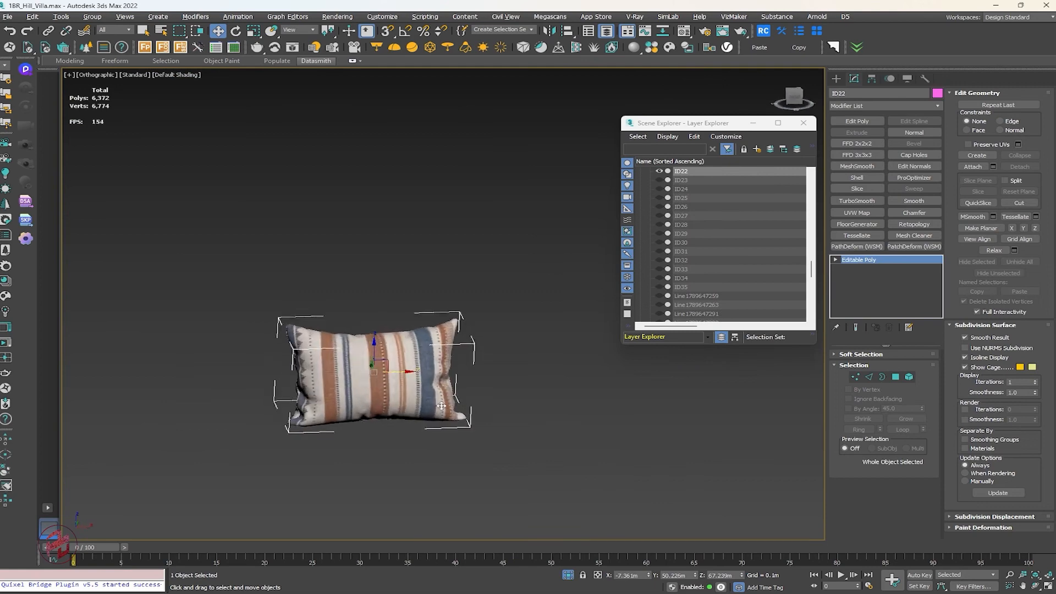
Add a ProOptimizer modifier to the striped cushion with its wireframe edges shown and enable Keep Textures.
{"action": "scroll", "coordinate": [344, 393], "scroll_direction": "up", "scroll_amount": 3}
{"action": "middle_click_drag", "start_coordinate": [344, 393], "coordinate": [354, 398]}
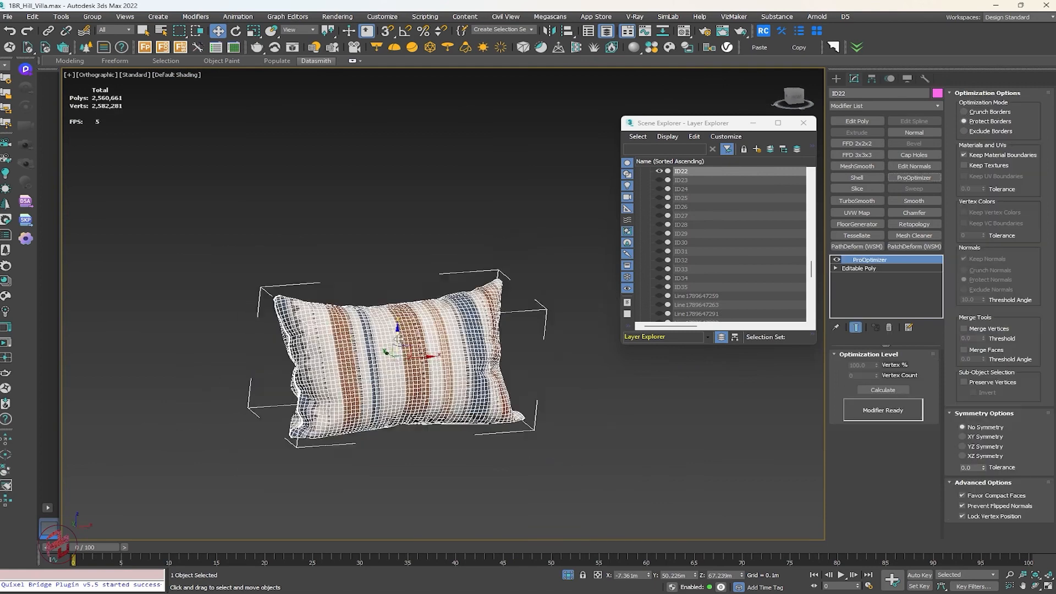
{"action": "scroll", "coordinate": [398, 337], "scroll_direction": "up", "scroll_amount": 4}
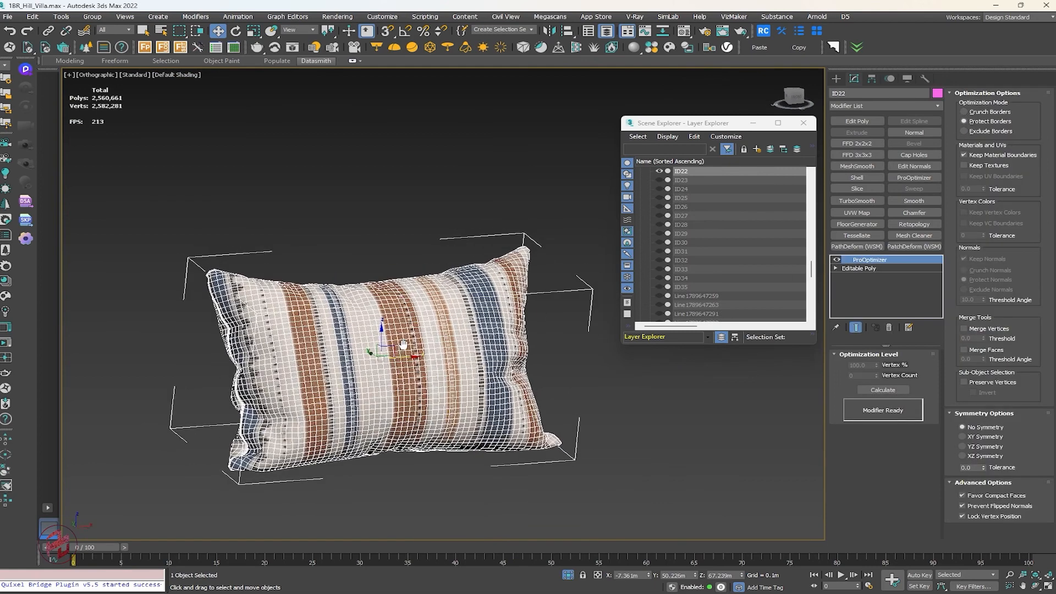
{"action": "left_click", "coordinate": [963, 165]}
{"action": "middle_click_drag", "start_coordinate": [469, 381], "coordinate": [494, 351]}
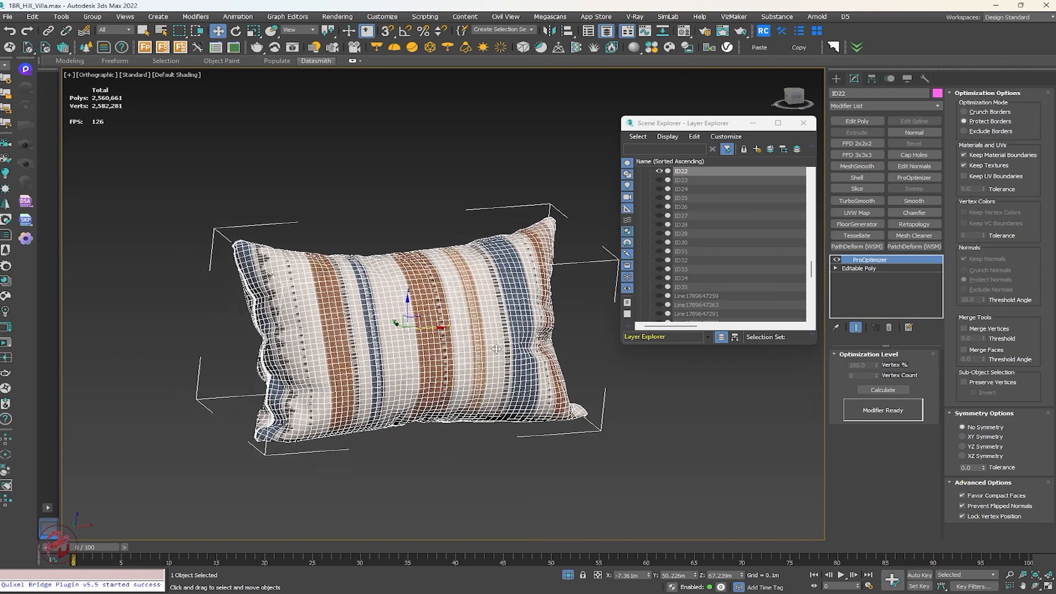
{"action": "scroll", "coordinate": [492, 347], "scroll_direction": "up", "scroll_amount": 2}
Calculate the cushion's optimization and set its Vertex % to 40.
{"action": "left_click", "coordinate": [884, 390]}
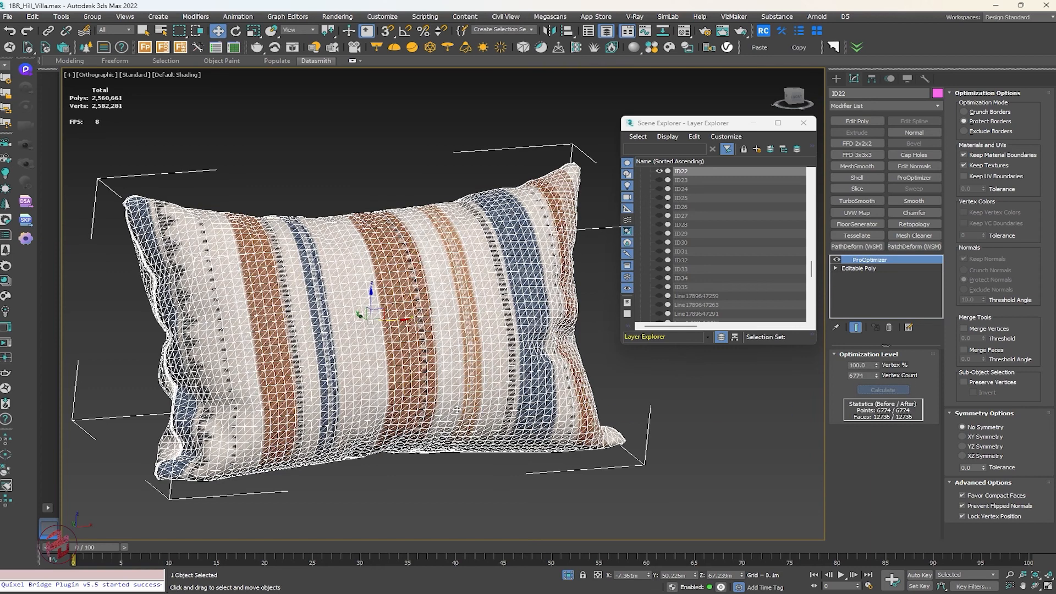
{"action": "double_click", "coordinate": [863, 365]}
{"action": "type", "text": "40"}
{"action": "key", "text": "Return"}
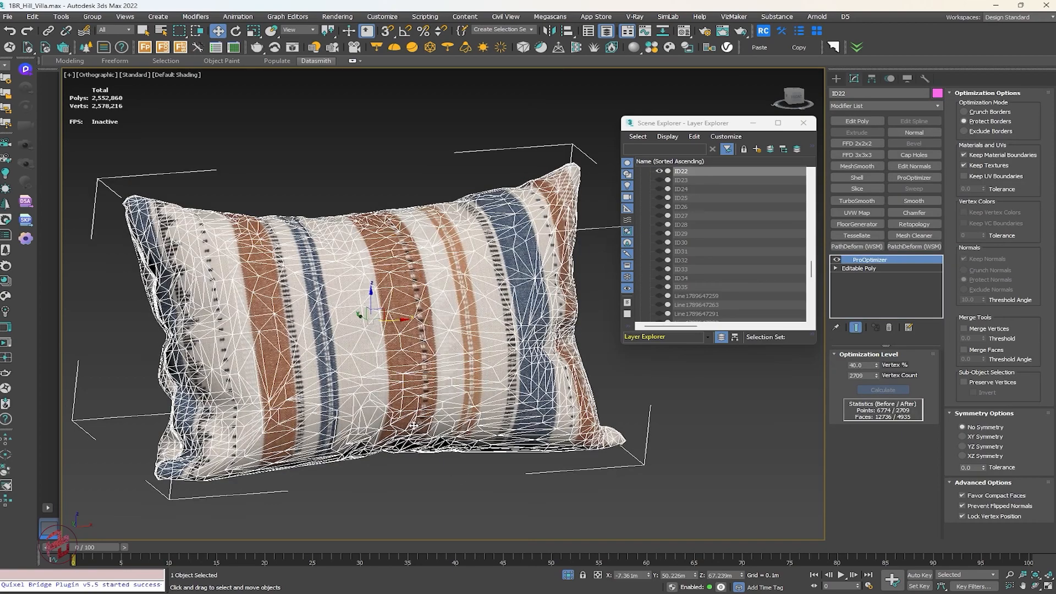
{"action": "middle_click_drag", "start_coordinate": [467, 467], "coordinate": [488, 433], "text": "alt"}
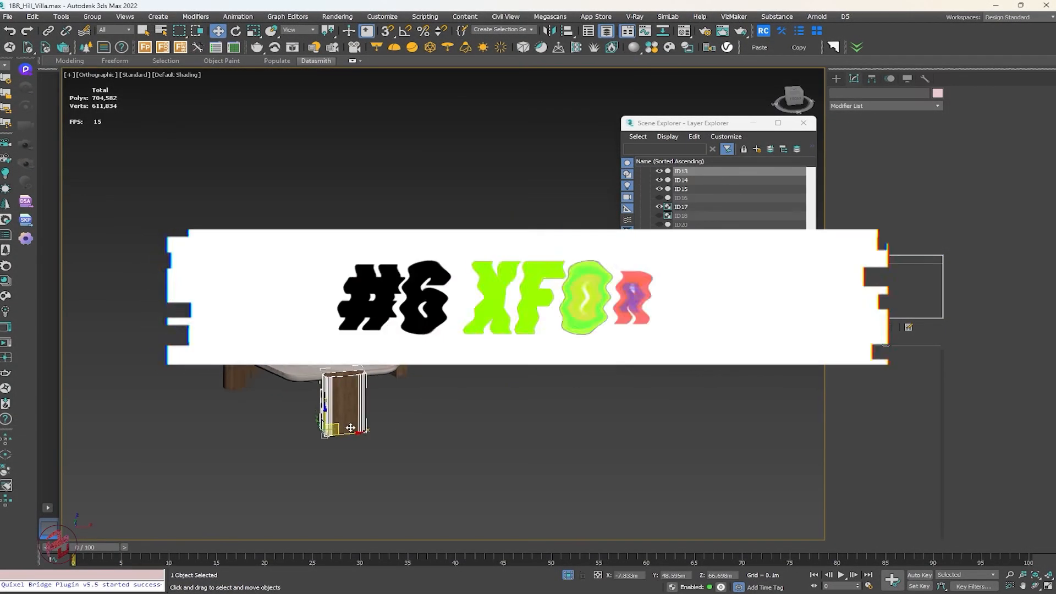
Attach all remaining coffee table parts to the selected leg, matching material IDs to material and condensing materials and IDs.
{"action": "middle_click_drag", "start_coordinate": [350, 428], "coordinate": [432, 420], "text": "alt"}
{"action": "left_click", "coordinate": [993, 166]}
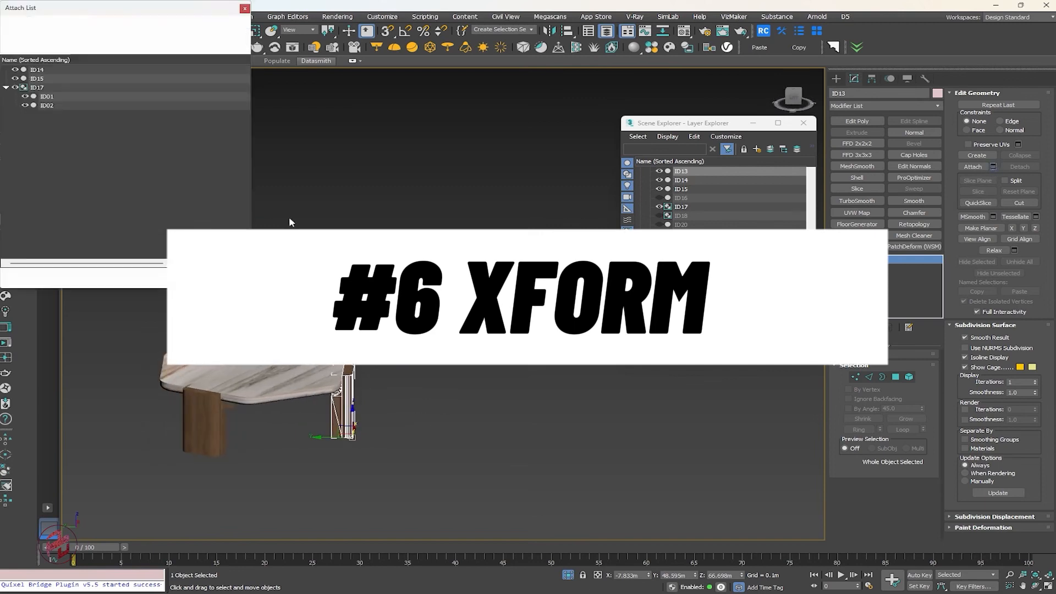
{"action": "left_click", "coordinate": [86, 96]}
{"action": "key", "text": "ctrl+a"}
{"action": "key", "text": "Return"}
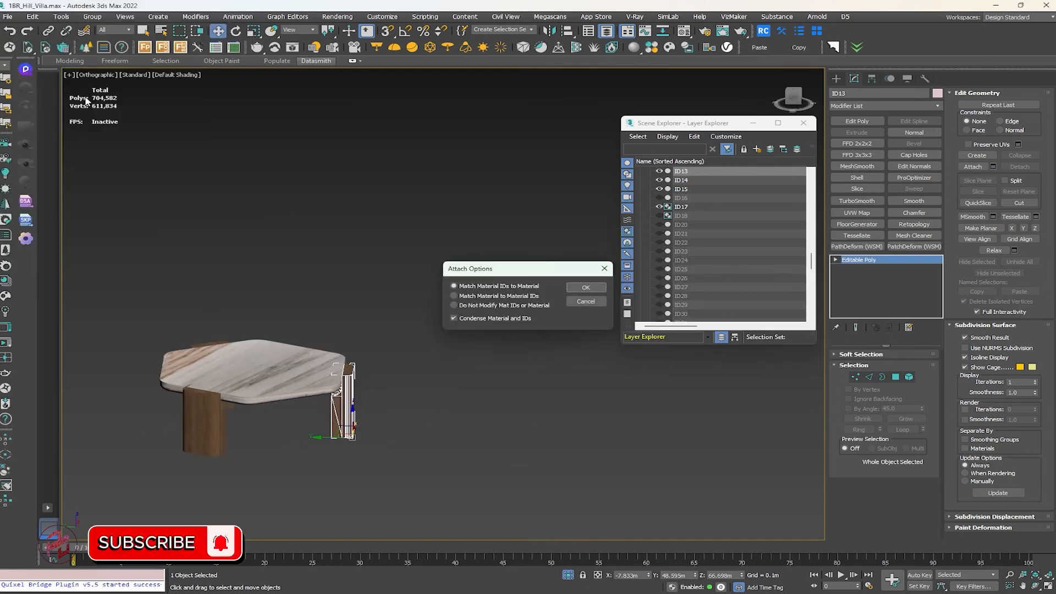
{"action": "key", "text": "Return"}
{"action": "key", "text": "e"}
{"action": "key", "text": "w"}
Reset the XForm of the attached coffee table and convert it to an Editable Poly.
{"action": "left_click", "coordinate": [925, 78]}
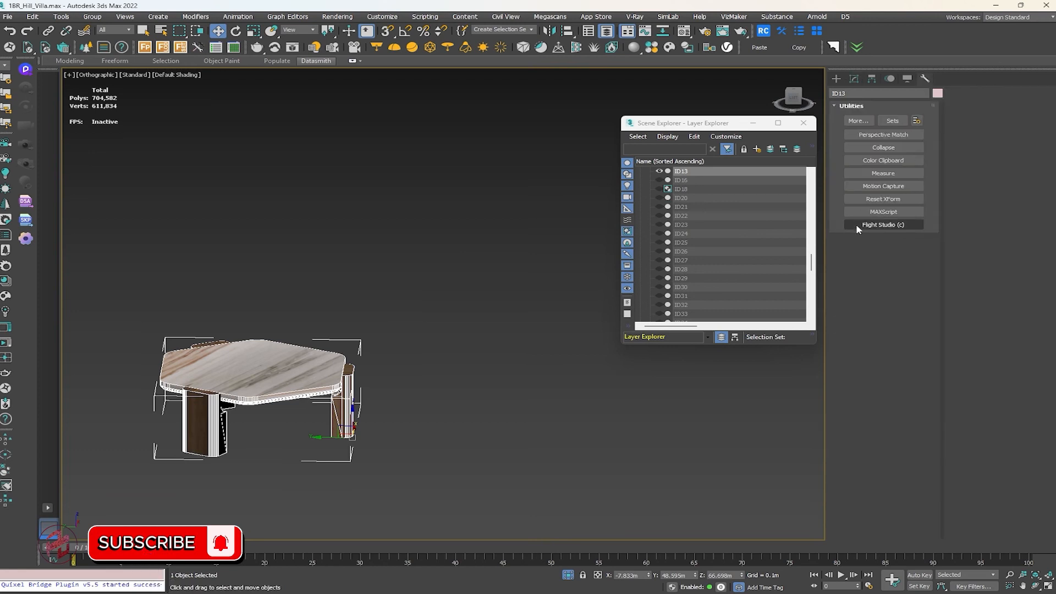
{"action": "left_click", "coordinate": [884, 198]}
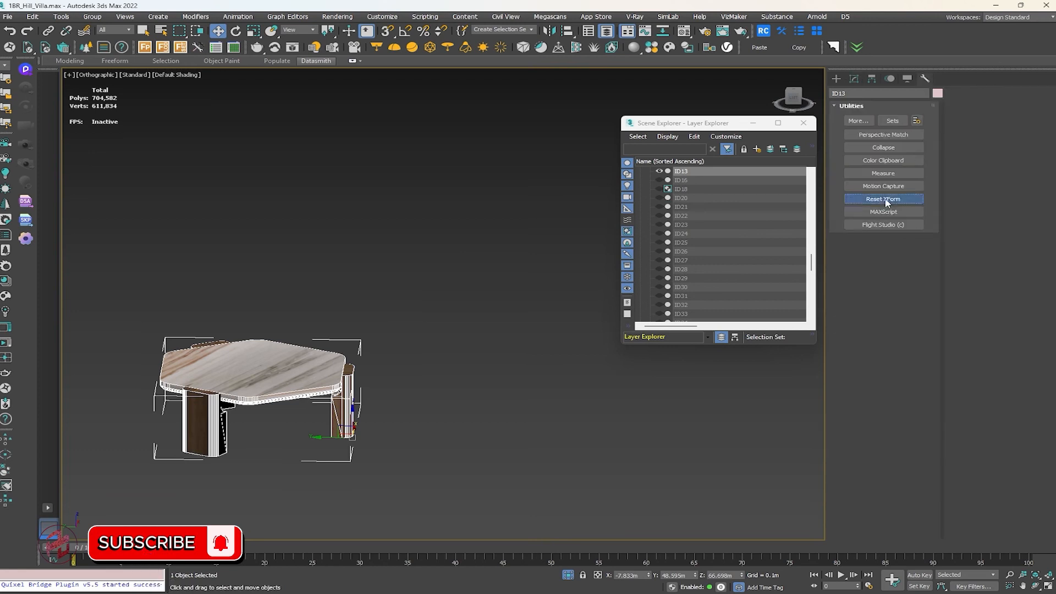
{"action": "right_click", "coordinate": [342, 351]}
{"action": "mouse_move", "coordinate": [407, 448]}
{"action": "left_click", "coordinate": [466, 457]}
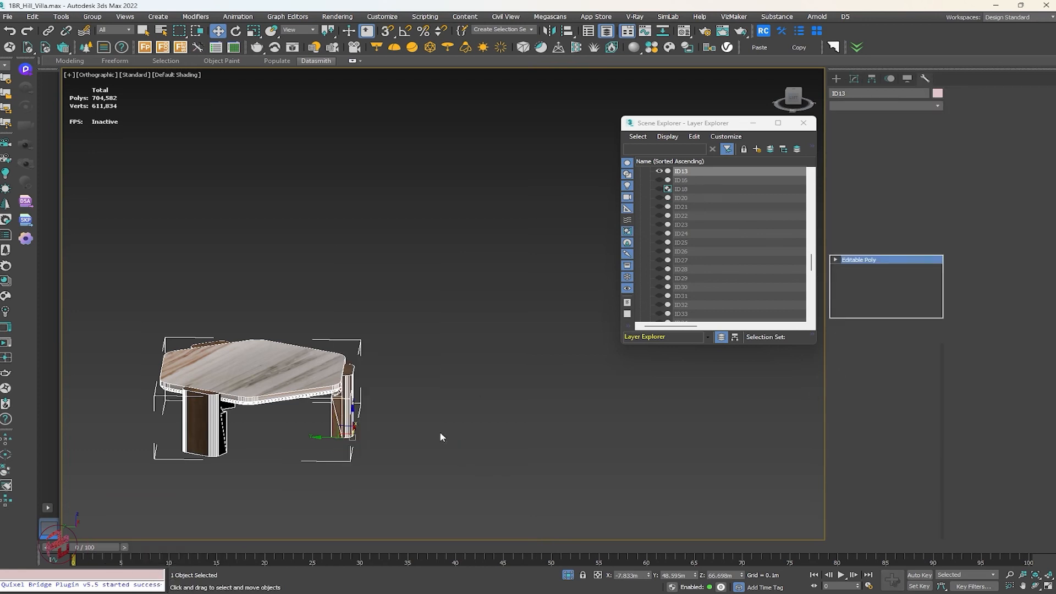
Examine the combined coffee table's legs, top and pivot position from several angles.
{"action": "left_click", "coordinate": [441, 437]}
{"action": "scroll", "coordinate": [347, 388], "scroll_direction": "up", "scroll_amount": 2}
{"action": "left_click", "coordinate": [347, 392]}
{"action": "middle_click_drag", "start_coordinate": [364, 394], "coordinate": [415, 424], "text": "alt"}
{"action": "left_click", "coordinate": [456, 453]}
{"action": "key", "text": "z"}
{"action": "middle_click_drag", "start_coordinate": [541, 407], "coordinate": [474, 419]}
{"action": "scroll", "coordinate": [478, 423], "scroll_direction": "down", "scroll_amount": 5}
{"action": "scroll", "coordinate": [460, 423], "scroll_direction": "up", "scroll_amount": 4}
{"action": "left_click", "coordinate": [460, 425]}
{"action": "left_click_drag", "start_coordinate": [459, 425], "coordinate": [435, 392], "text": "alt"}
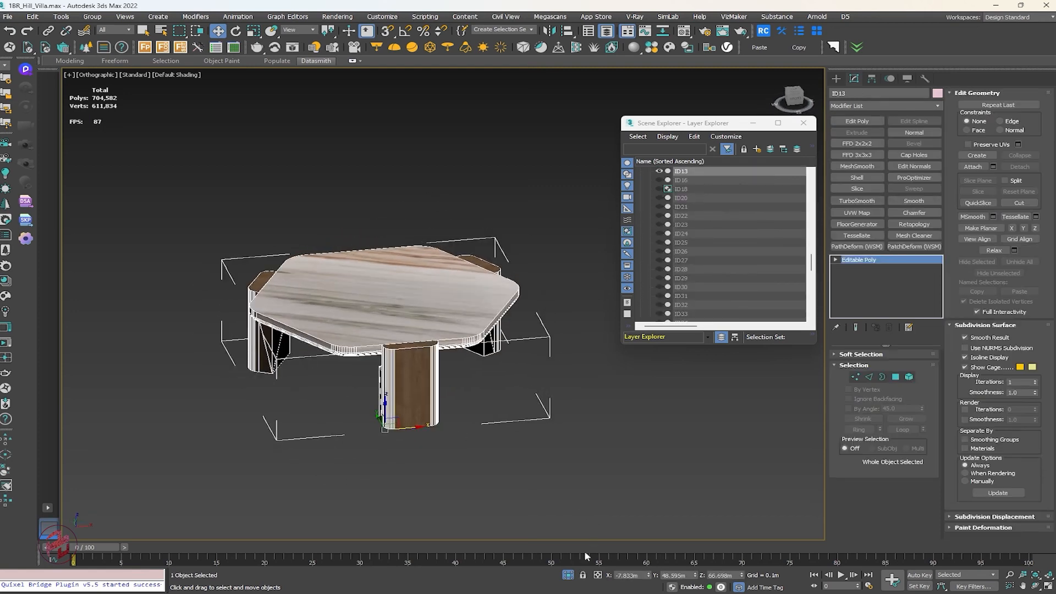
End the coffee table's isolation, select the parts of the neighbouring armchair and frame them in the view.
{"action": "left_click", "coordinate": [567, 575]}
{"action": "middle_click_drag", "start_coordinate": [403, 411], "coordinate": [456, 374]}
{"action": "left_click", "coordinate": [246, 381]}
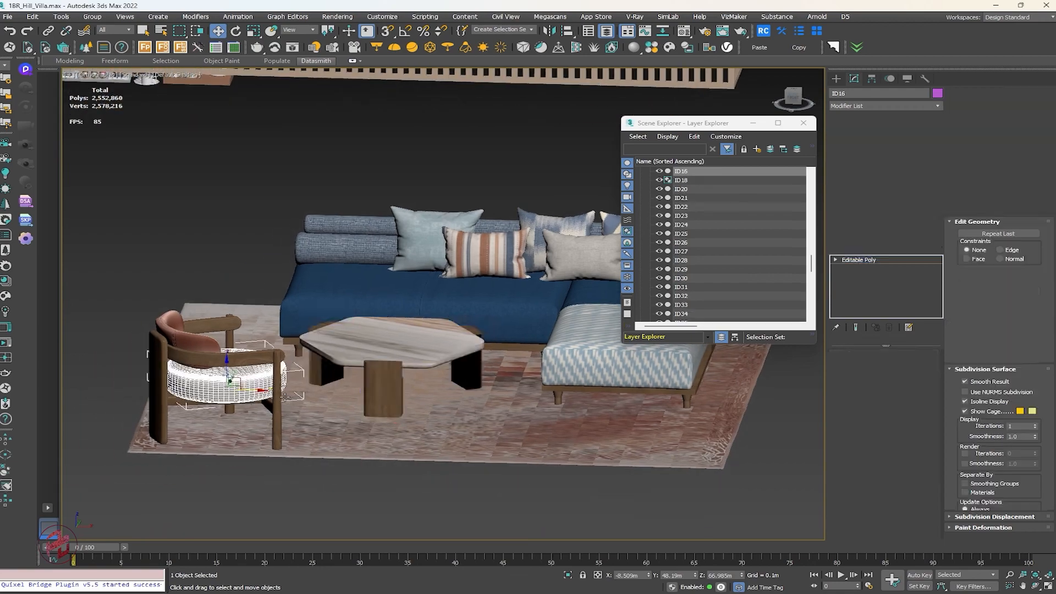
{"action": "middle_click_drag", "start_coordinate": [280, 410], "coordinate": [302, 452], "text": "alt"}
{"action": "left_click_drag", "start_coordinate": [205, 482], "coordinate": [403, 263]}
{"action": "key", "text": "z"}
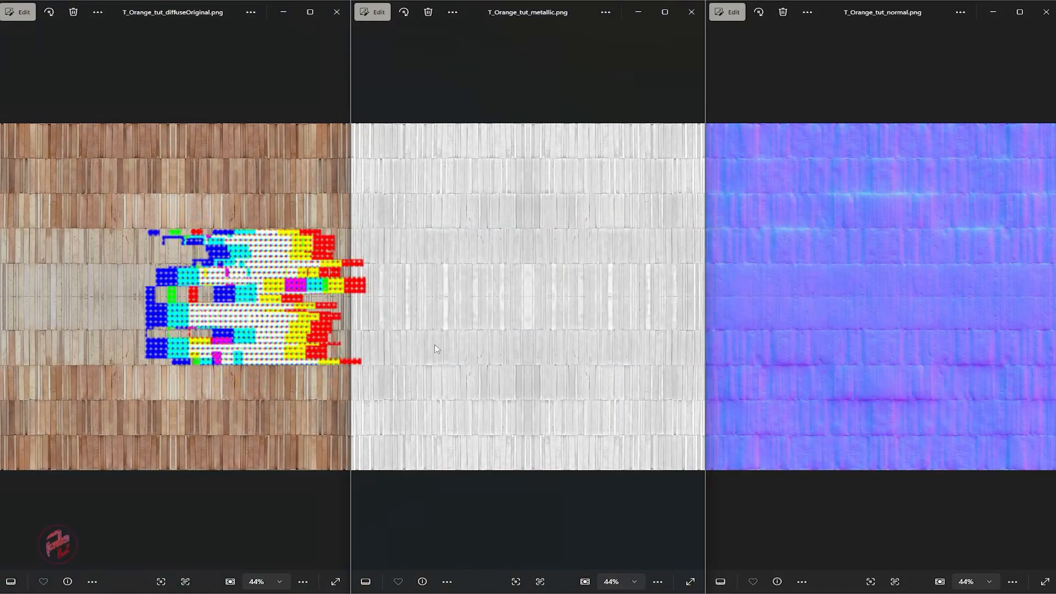
Switch to the image viewer and step through the T_Orange_tut texture maps, from diffuse and metallic to smoothness.
{"action": "key", "text": "Right"}
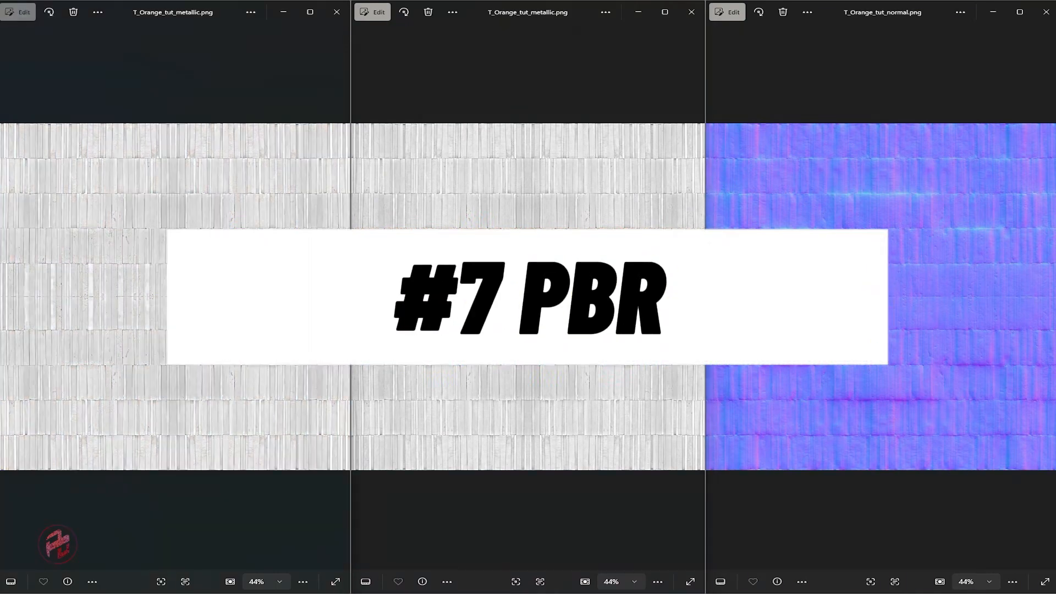
{"action": "key", "text": "Right"}
{"action": "key", "text": "Right"}
{"action": "key", "text": "Right"}
{"action": "key", "text": "Right"}
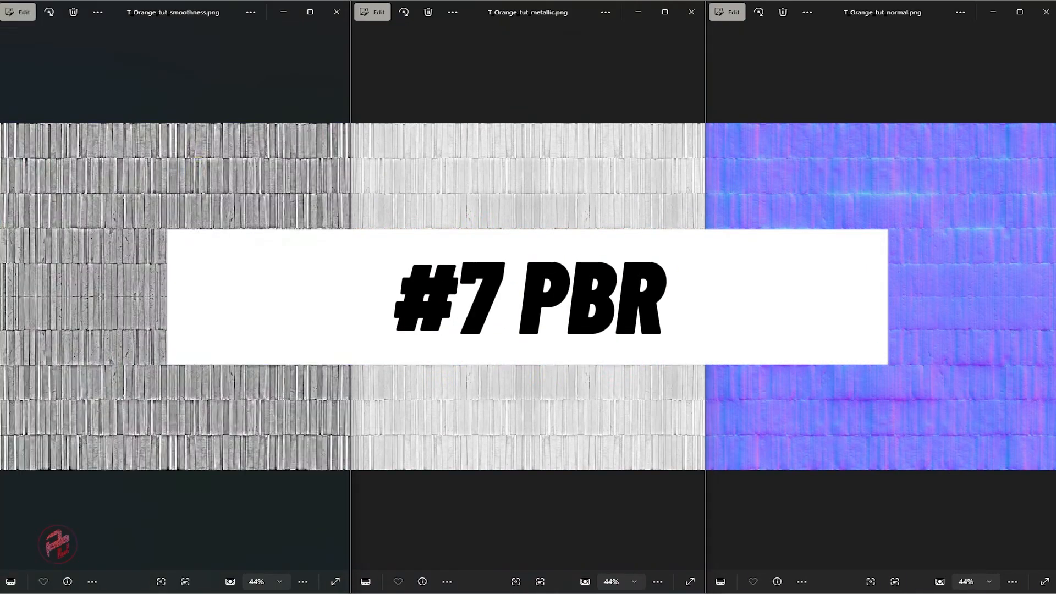
Browse the remaining texture images in the folder, comparing the pool, rattan, wood, terrazzo, textile and denim maps.
{"action": "left_click", "coordinate": [339, 299]}
{"action": "left_click", "coordinate": [339, 298]}
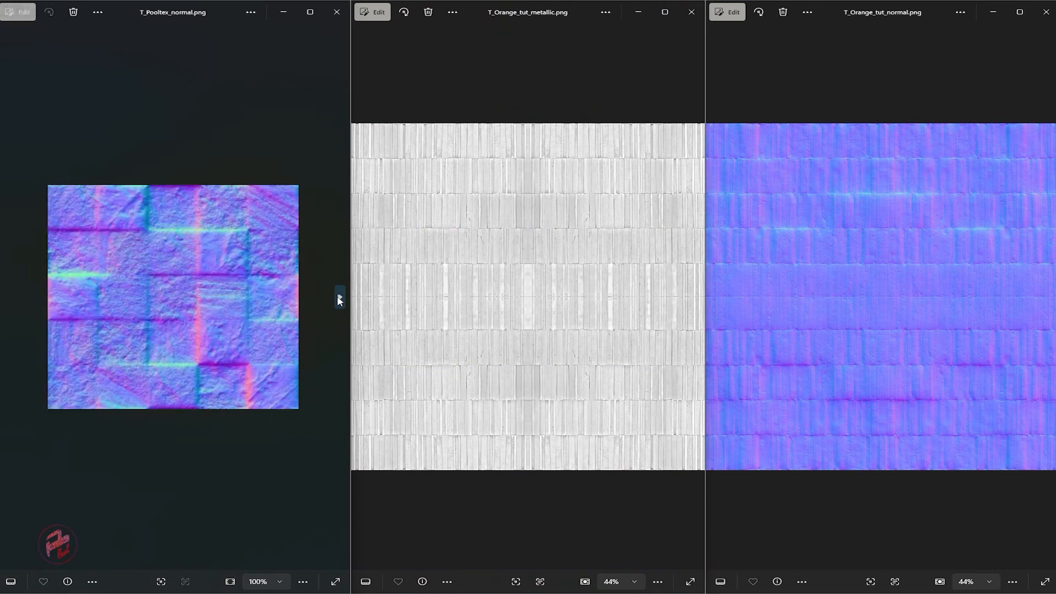
{"action": "left_click", "coordinate": [339, 298]}
{"action": "left_click", "coordinate": [340, 299]}
{"action": "left_click", "coordinate": [339, 298]}
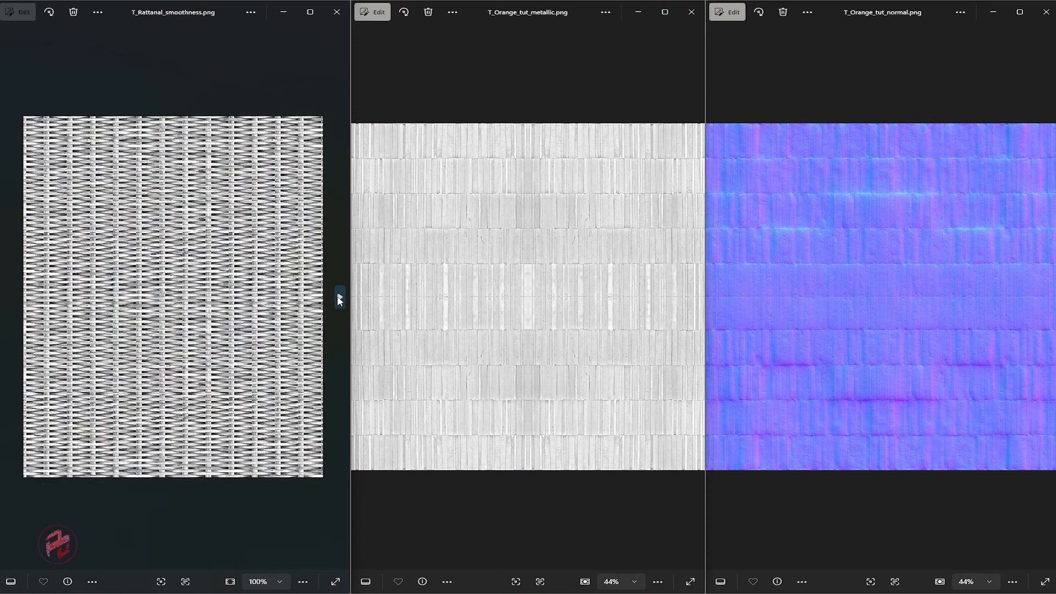
{"action": "left_click", "coordinate": [340, 298]}
{"action": "left_click", "coordinate": [340, 297]}
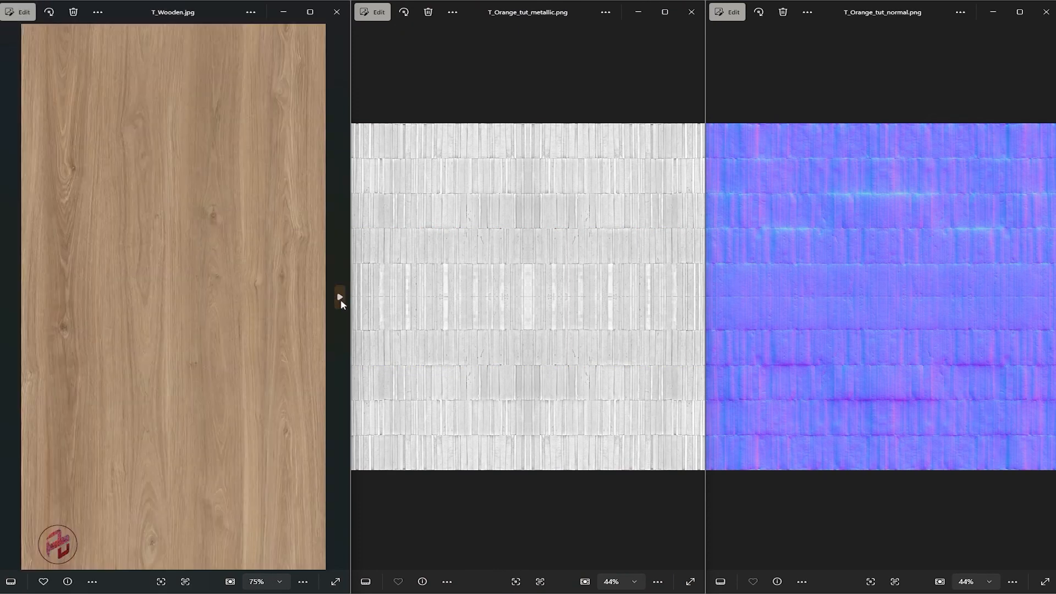
{"action": "left_click", "coordinate": [340, 297]}
{"action": "left_click", "coordinate": [340, 297]}
{"action": "left_click", "coordinate": [340, 297]}
{"action": "left_click", "coordinate": [340, 298]}
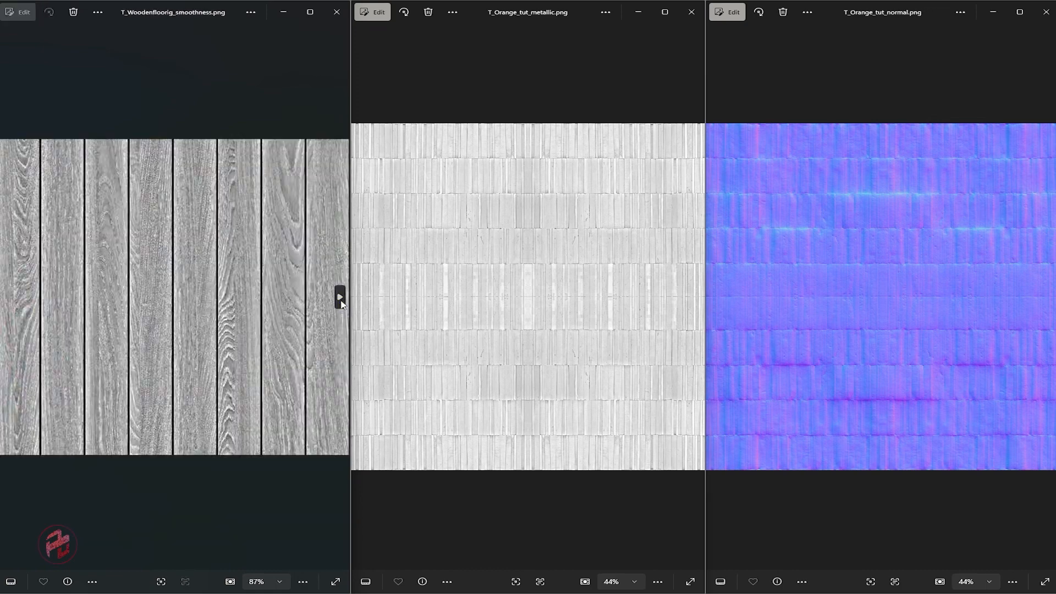
{"action": "left_click", "coordinate": [340, 298]}
{"action": "left_click", "coordinate": [340, 298]}
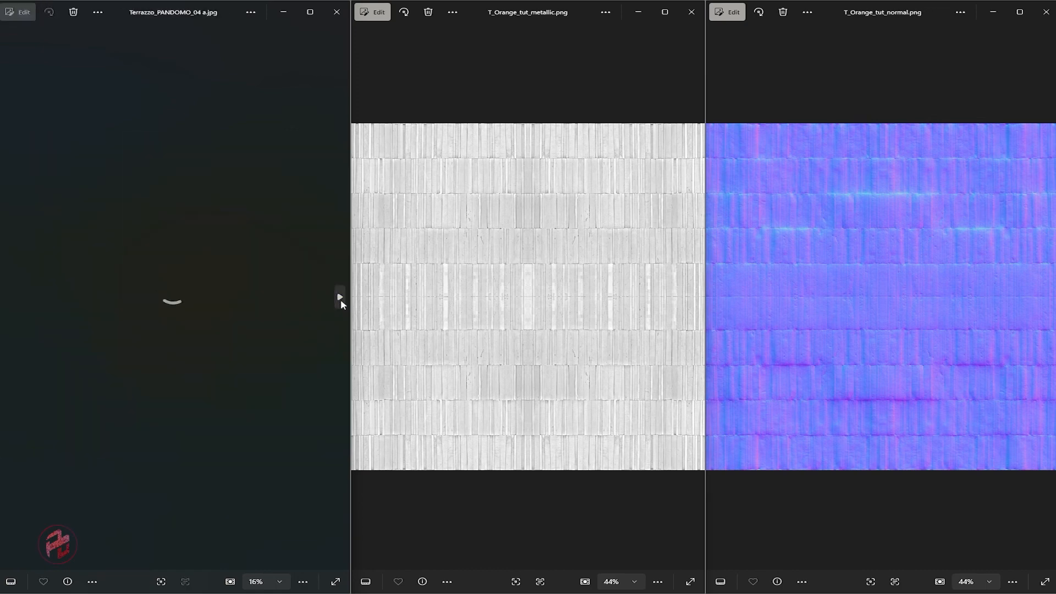
{"action": "left_click", "coordinate": [340, 298]}
{"action": "left_click", "coordinate": [340, 298]}
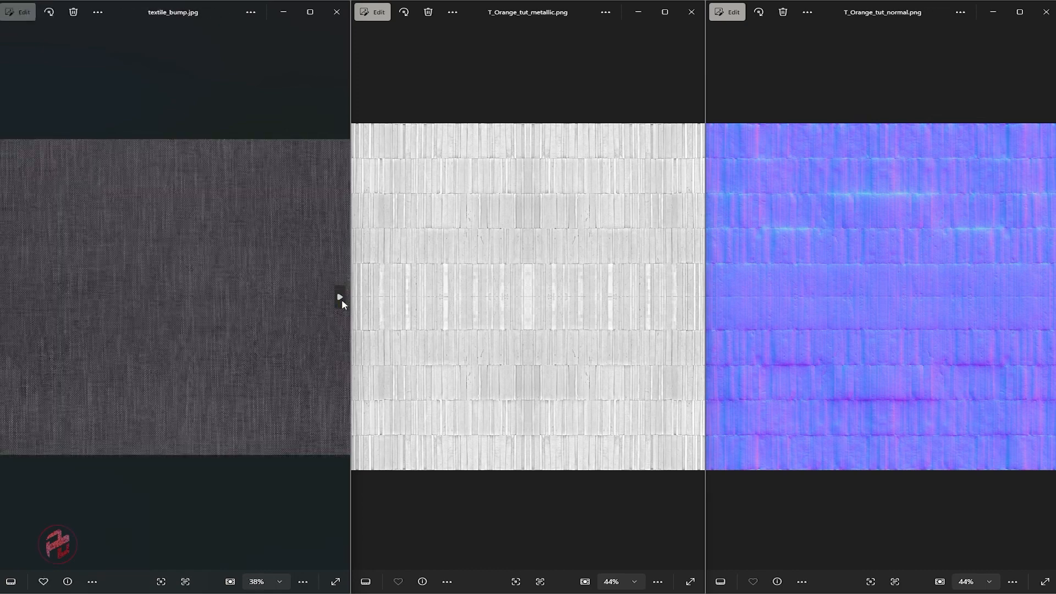
{"action": "left_click", "coordinate": [339, 298]}
{"action": "left_click", "coordinate": [340, 297]}
{"action": "left_click", "coordinate": [340, 298]}
{"action": "left_click", "coordinate": [340, 298]}
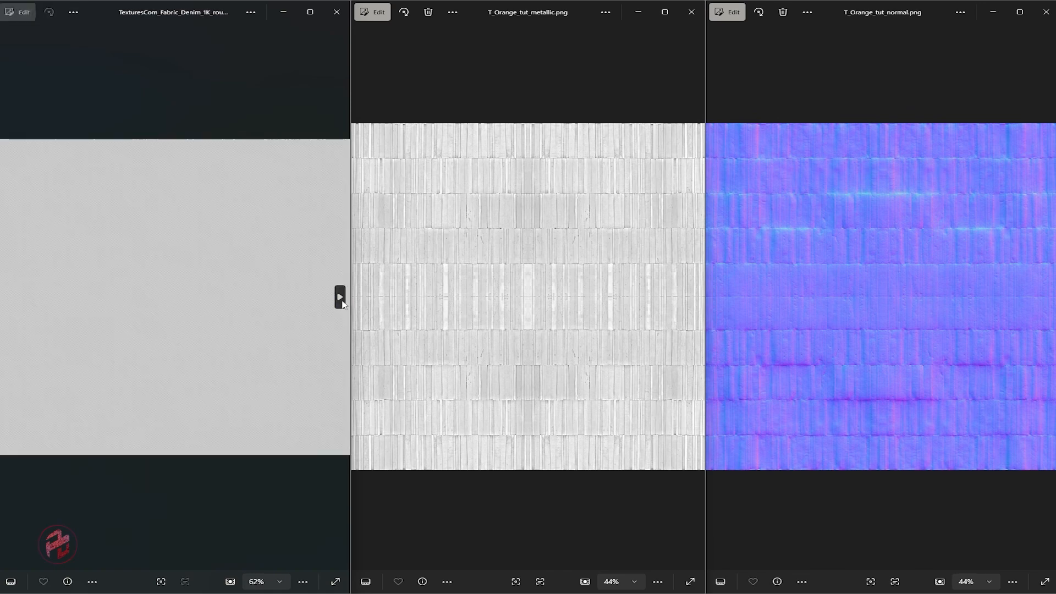
{"action": "left_click", "coordinate": [340, 298]}
{"action": "left_click", "coordinate": [340, 297]}
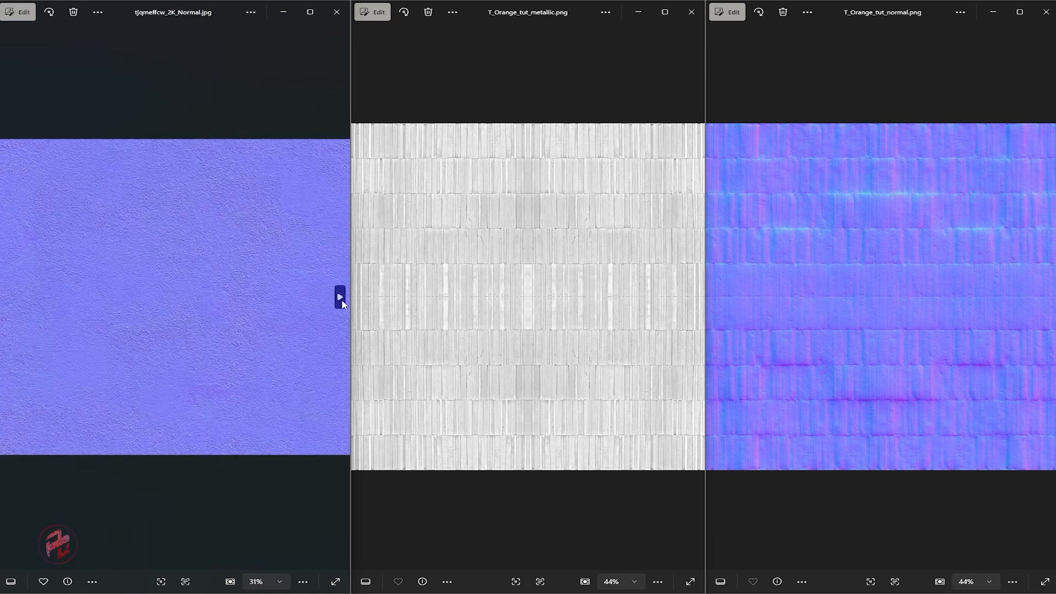
{"action": "left_click", "coordinate": [340, 298]}
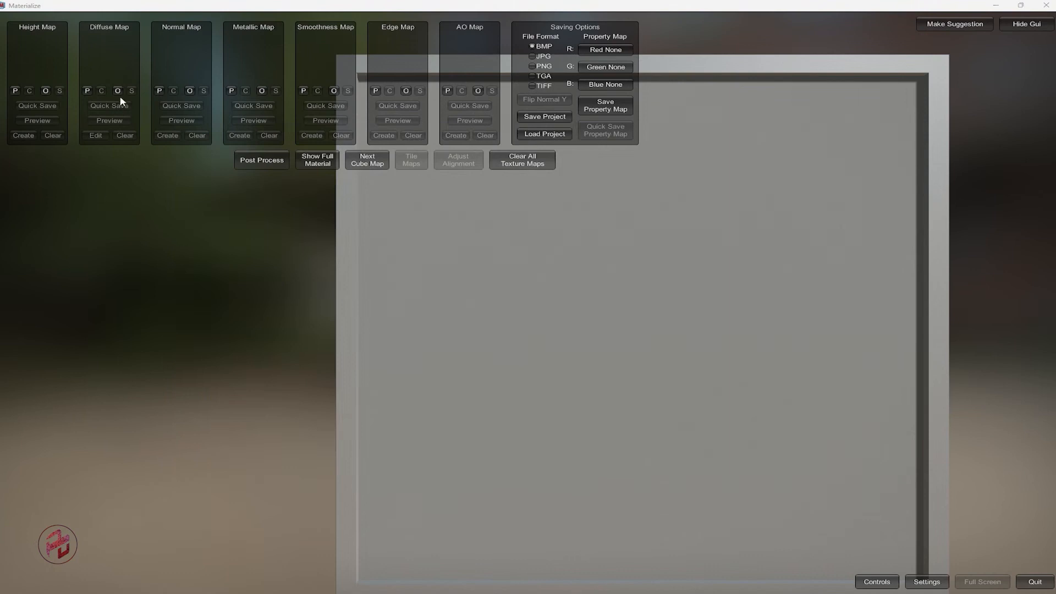
In Materialize, load the teal-and-cream tile pattern as diffuse map and create its height map with the Details weight preset.
{"action": "left_click", "coordinate": [117, 90]}
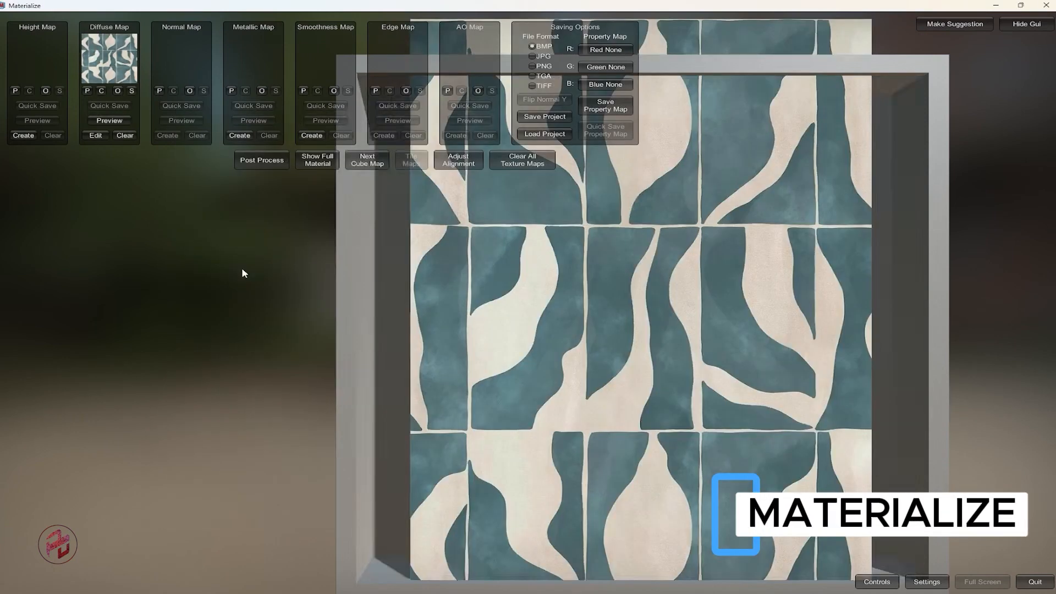
{"action": "left_click", "coordinate": [23, 135]}
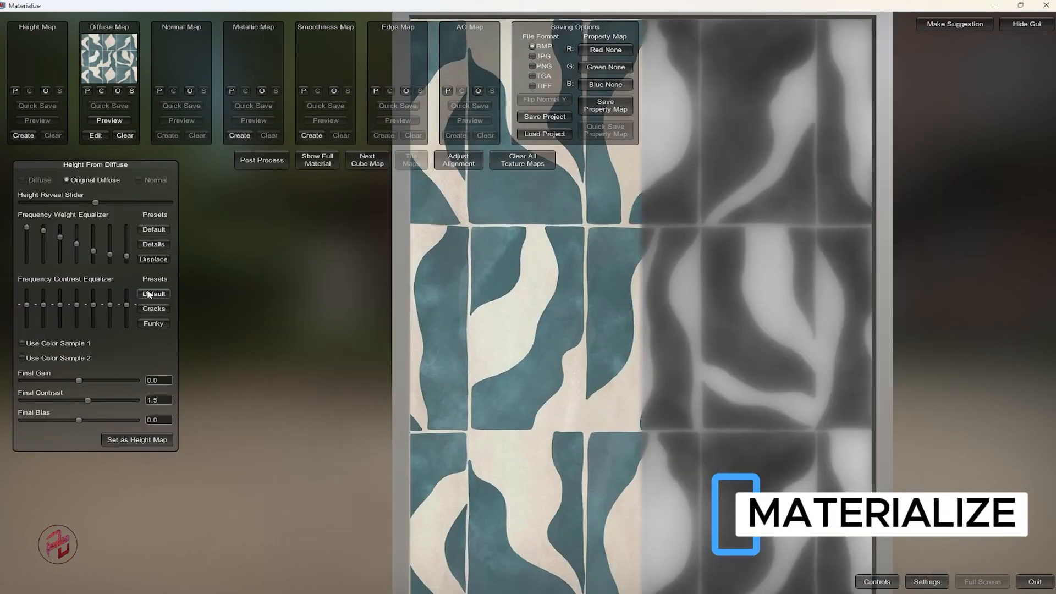
{"action": "left_click", "coordinate": [154, 245]}
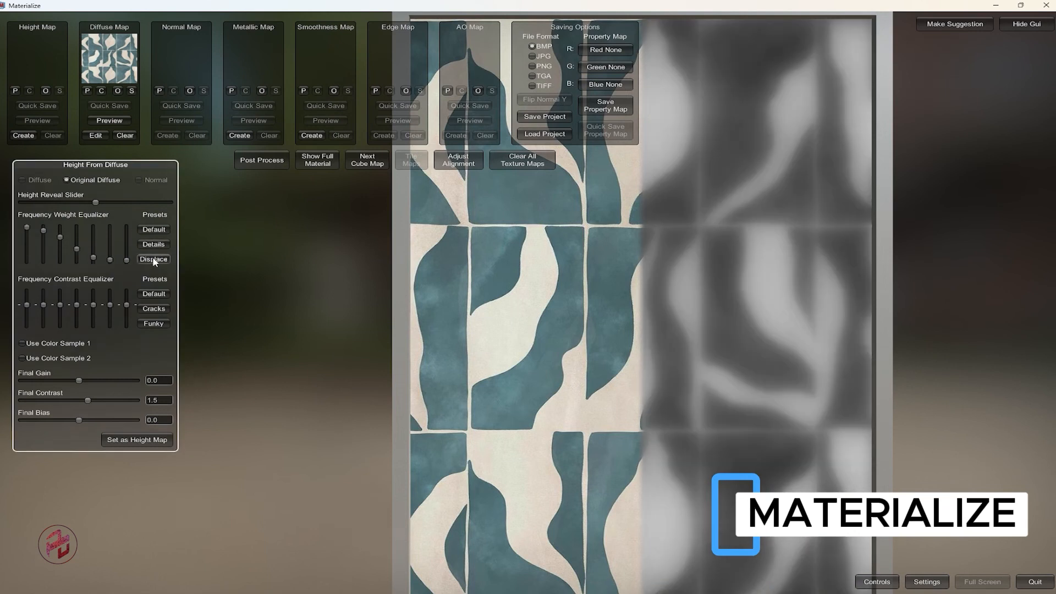
{"action": "left_click", "coordinate": [154, 244]}
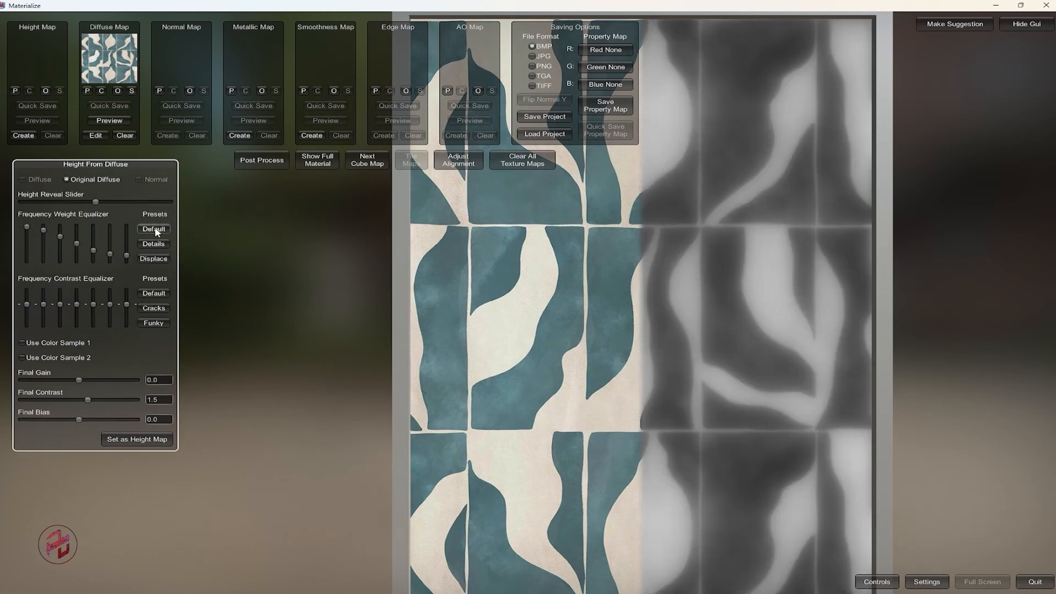
{"action": "left_click", "coordinate": [123, 439]}
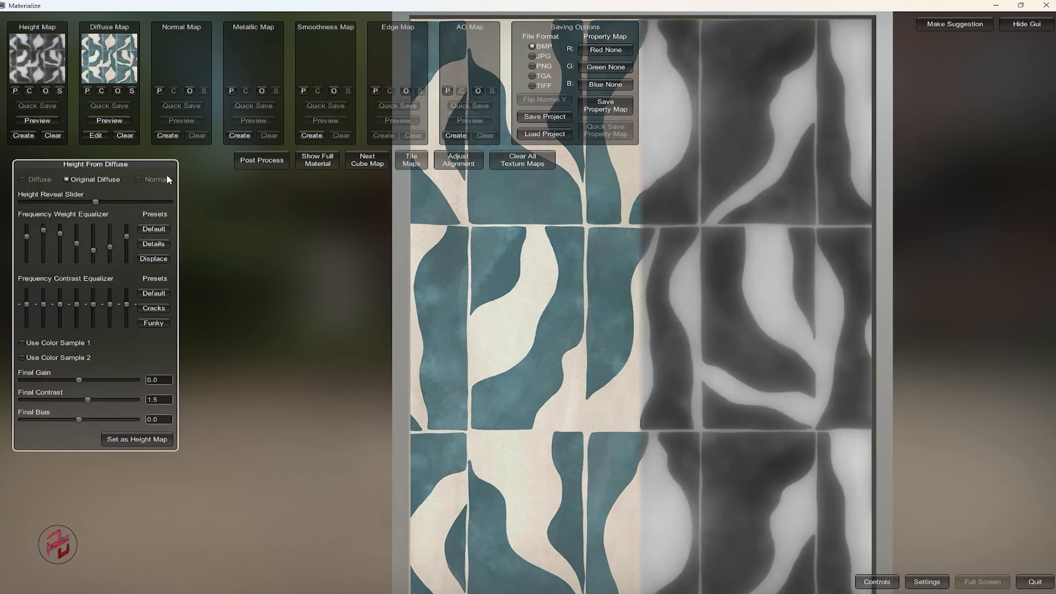
Create the normal map from the height map using the Crisp preset and set it as normal map.
{"action": "left_click", "coordinate": [168, 136]}
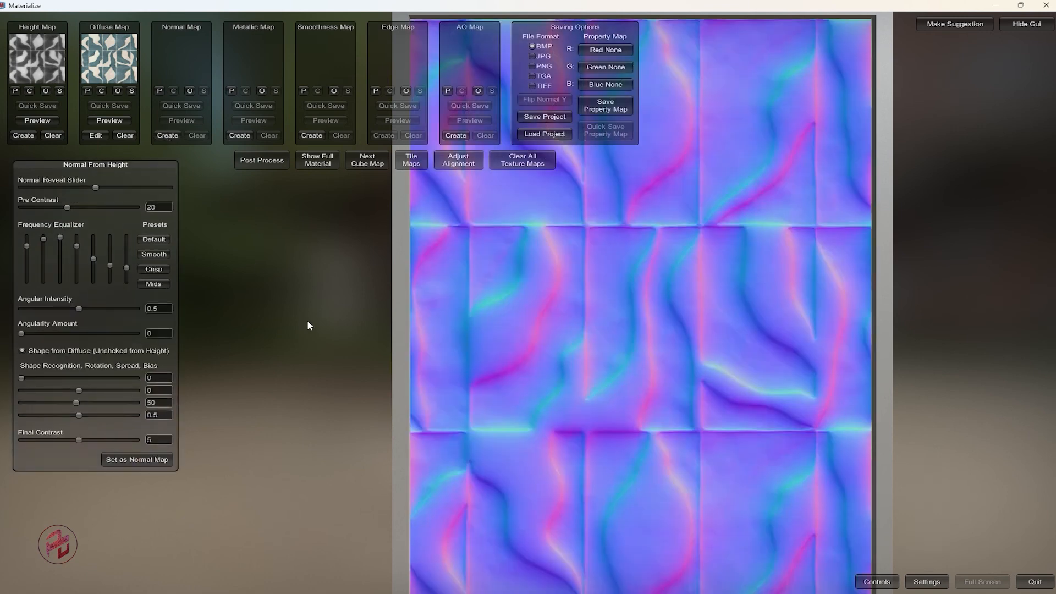
{"action": "left_click", "coordinate": [155, 269]}
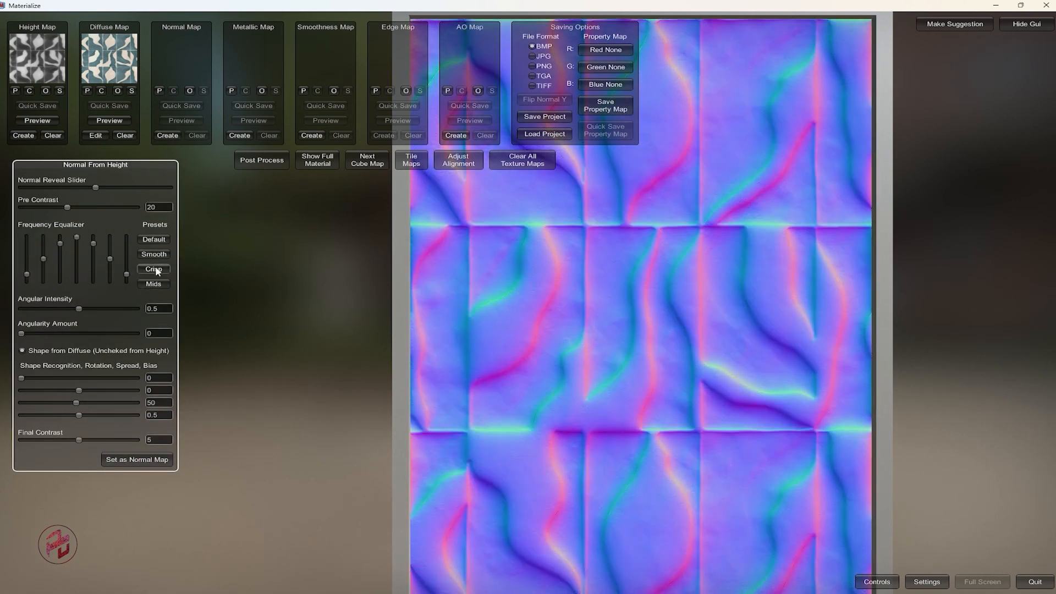
{"action": "left_click", "coordinate": [137, 459]}
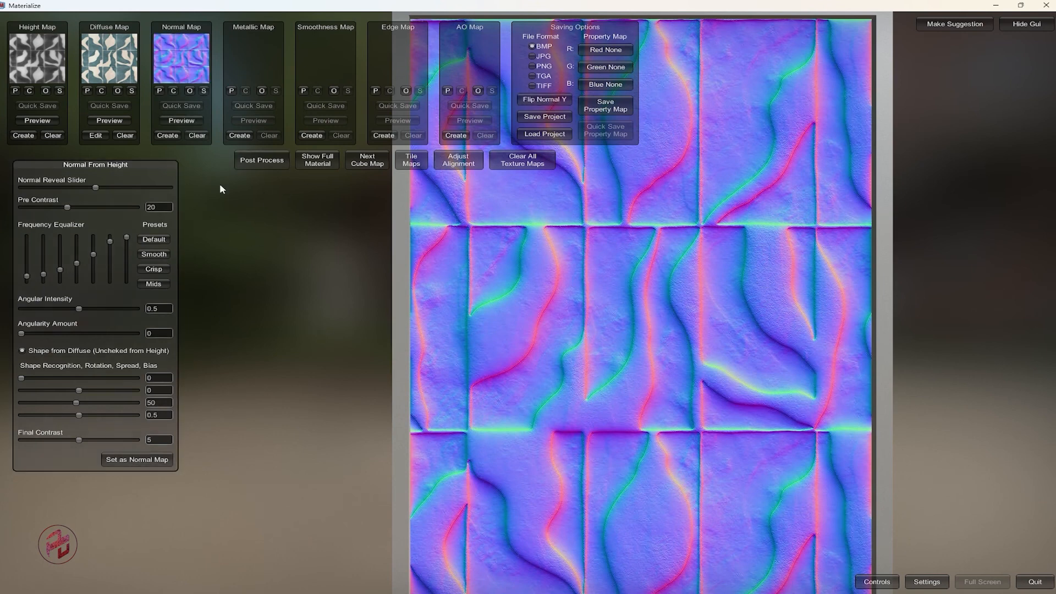
Create the metallic map from the original diffuse with a lowered High value and set it as metallic.
{"action": "left_click", "coordinate": [240, 136]}
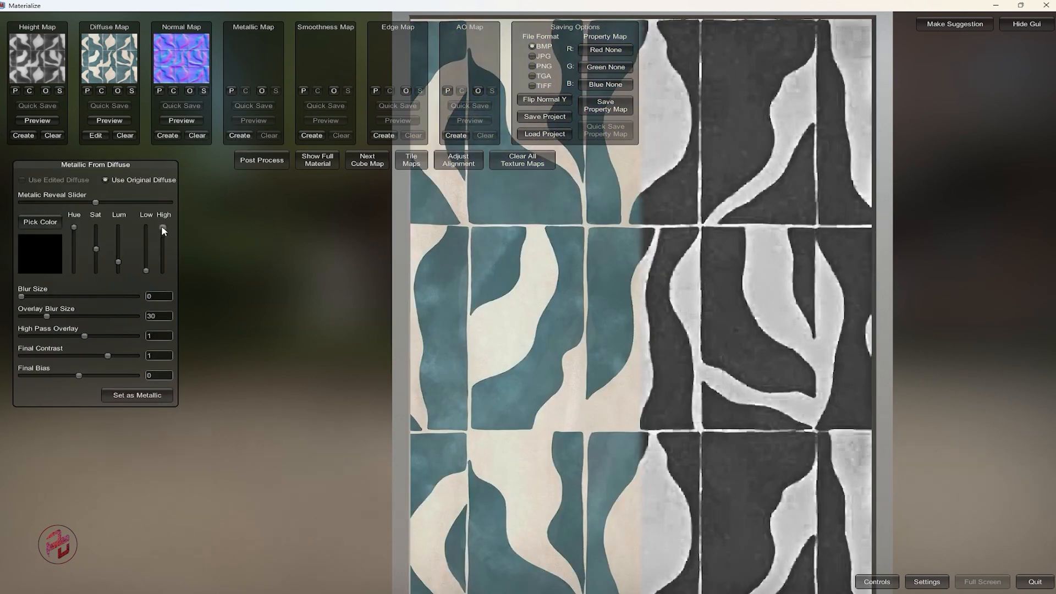
{"action": "left_click_drag", "start_coordinate": [163, 230], "coordinate": [165, 259]}
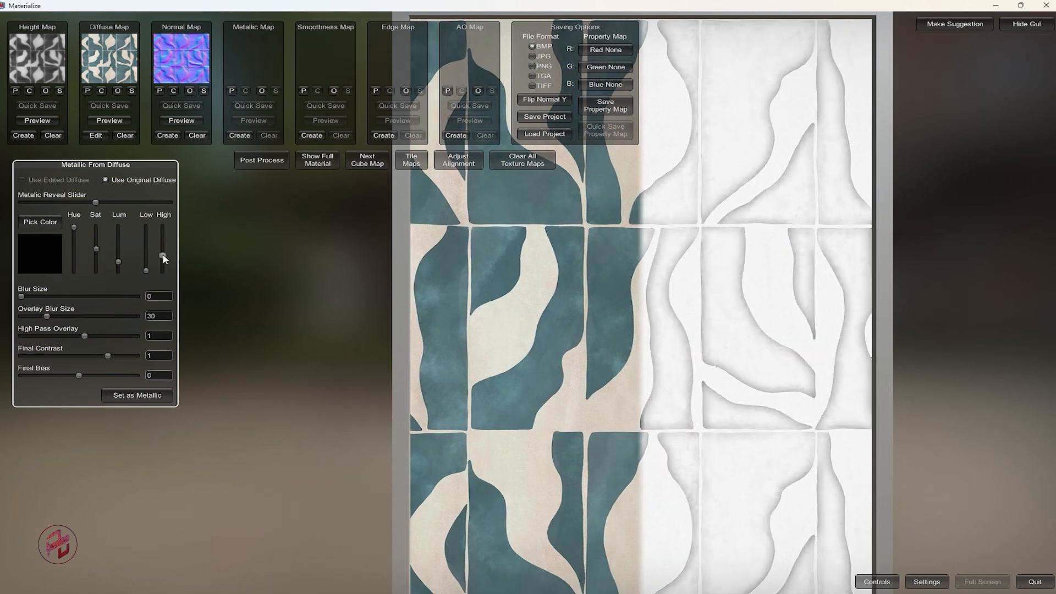
{"action": "left_click", "coordinate": [140, 396]}
Create and set the smoothness map from the diffuse and preview the full material under changed viewing angles.
{"action": "left_click", "coordinate": [311, 135]}
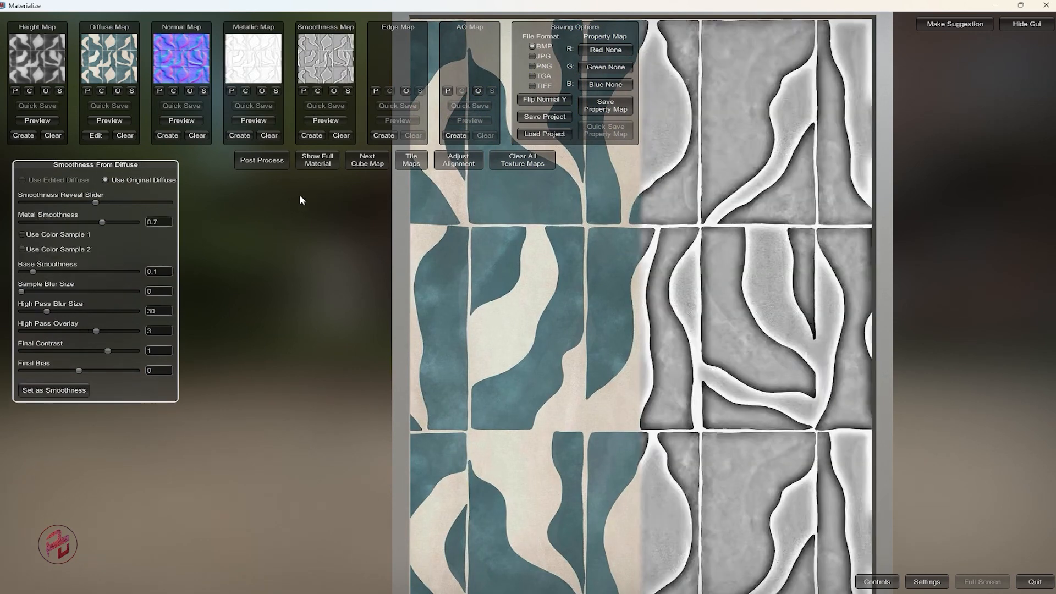
{"action": "left_click", "coordinate": [321, 171]}
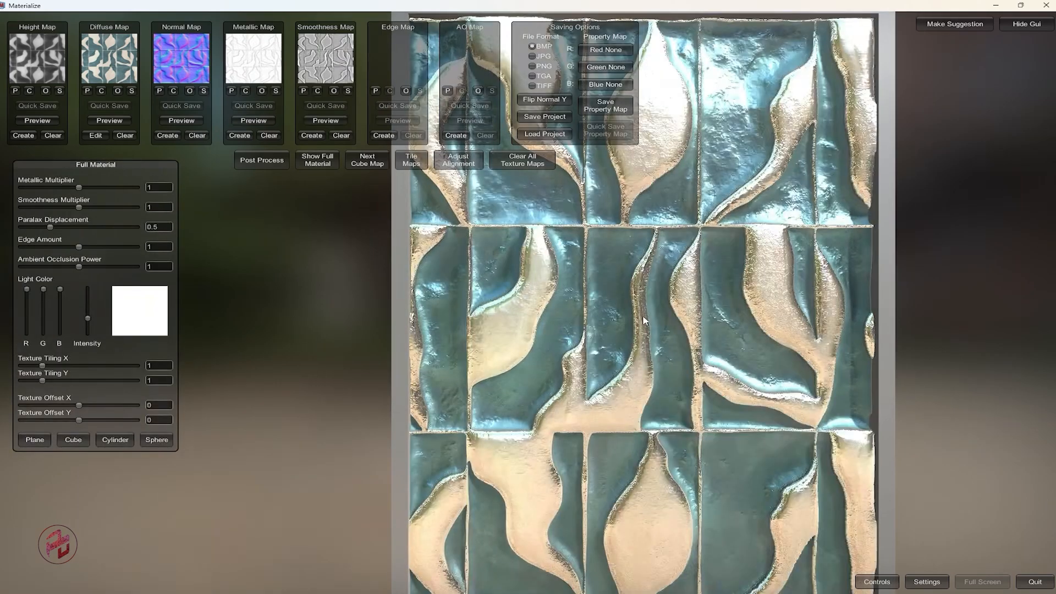
{"action": "middle_click_drag", "start_coordinate": [626, 329], "coordinate": [553, 333]}
{"action": "right_click_drag", "start_coordinate": [544, 333], "coordinate": [730, 318]}
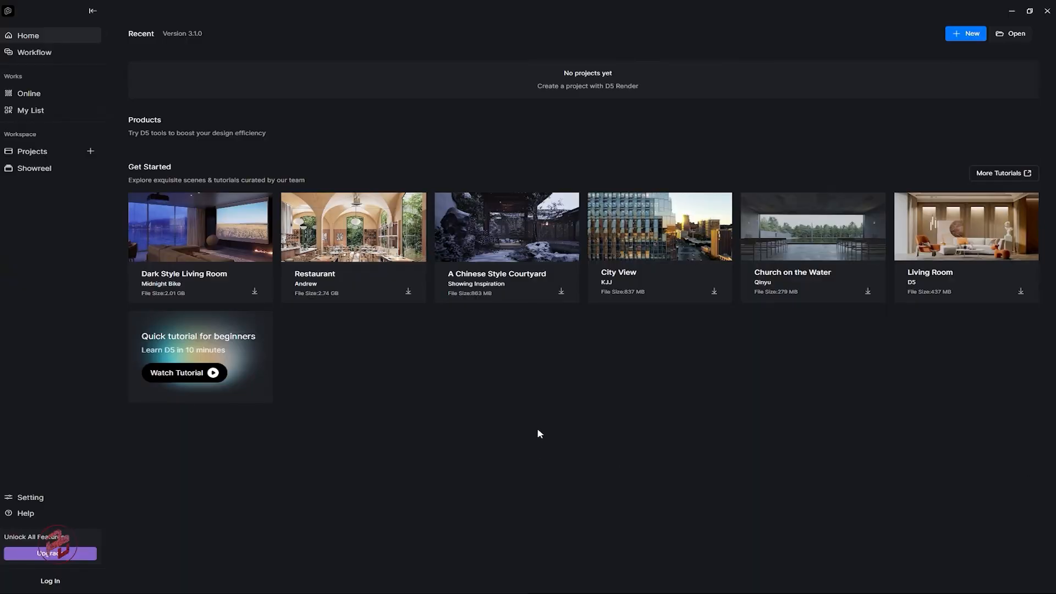
Switch to D5 Render, start a new project and decline the offered software update.
{"action": "left_click", "coordinate": [967, 34]}
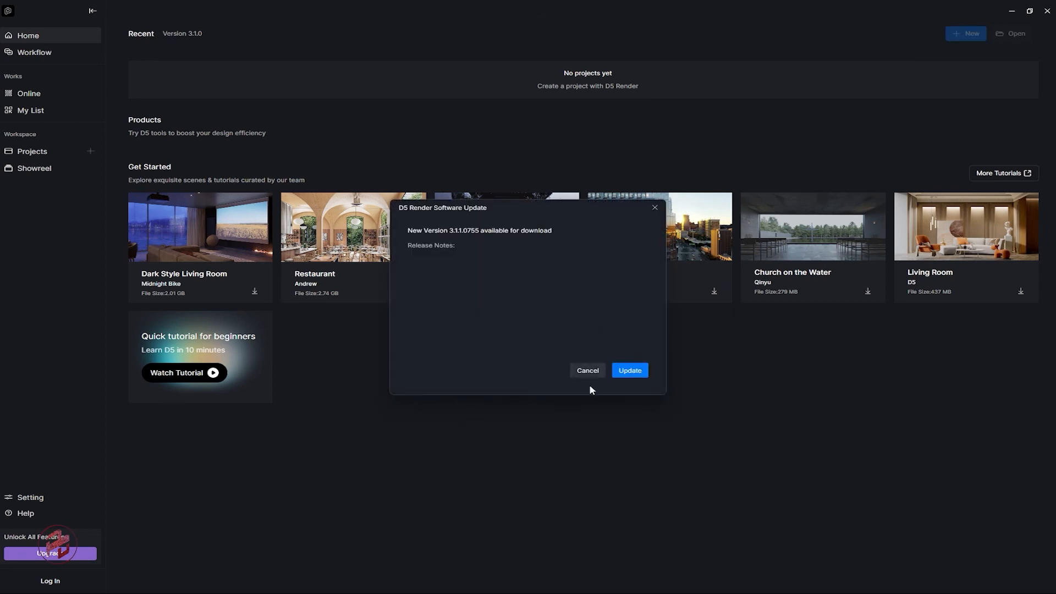
{"action": "left_click", "coordinate": [589, 372]}
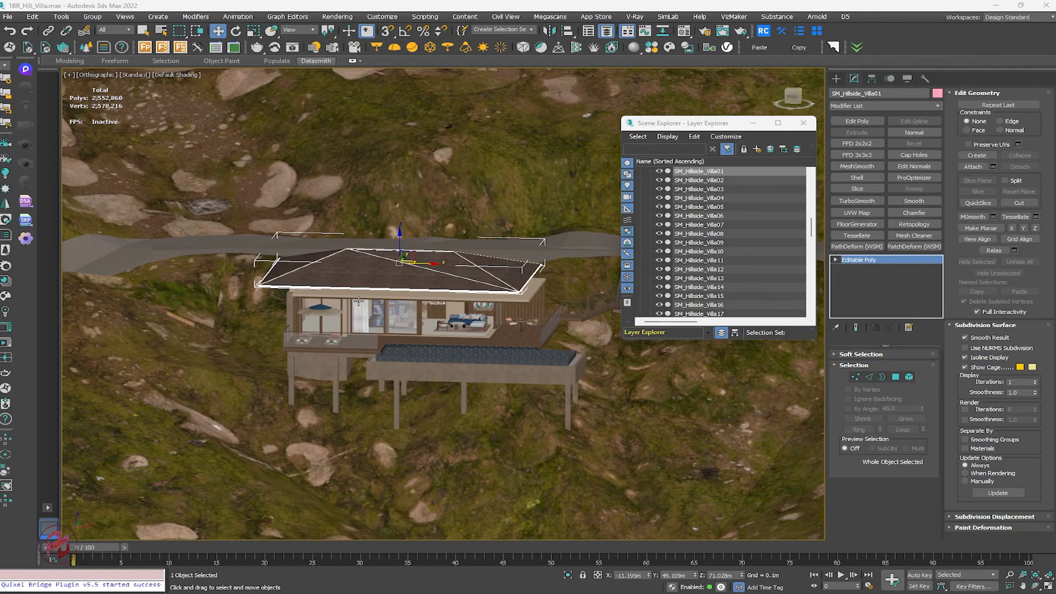
Examine the hillside villa and the wireframe of the surrounding Terrain01 mesh from several angles and distances.
{"action": "middle_click_drag", "start_coordinate": [358, 301], "coordinate": [379, 310], "text": "alt"}
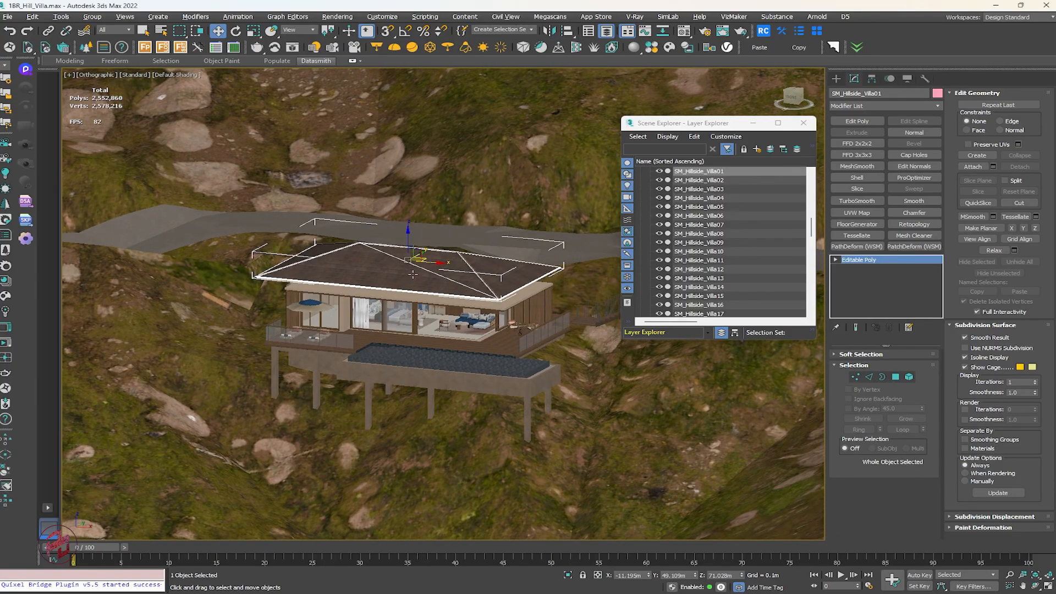
{"action": "middle_click_drag", "start_coordinate": [416, 276], "coordinate": [357, 290], "text": "alt"}
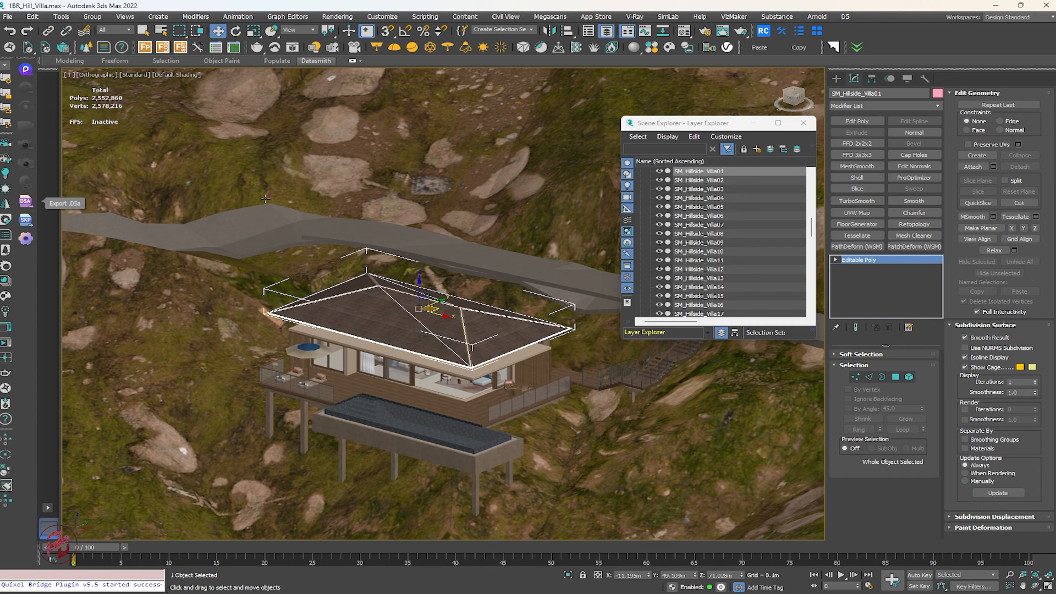
{"action": "scroll", "coordinate": [367, 226], "scroll_direction": "down", "scroll_amount": 5}
{"action": "middle_click_drag", "start_coordinate": [368, 226], "coordinate": [391, 231], "text": "alt"}
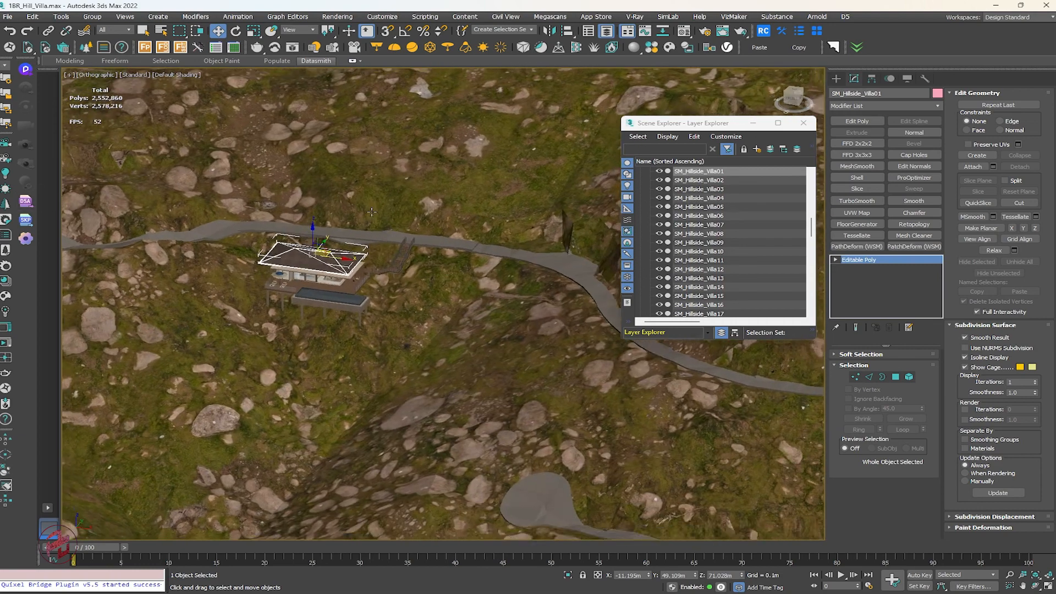
{"action": "left_click", "coordinate": [371, 211]}
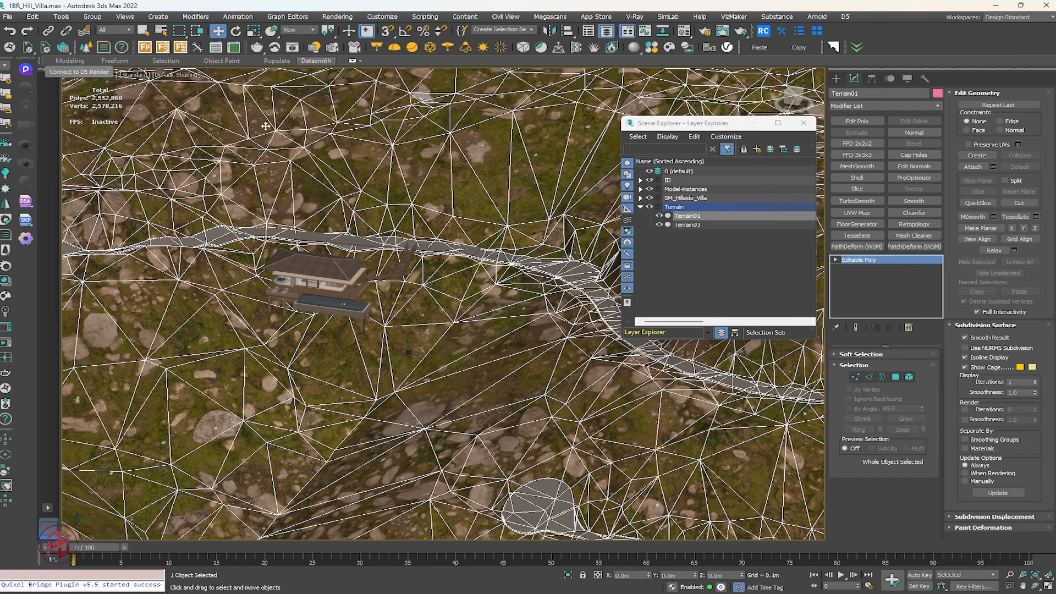
{"action": "middle_click_drag", "start_coordinate": [323, 153], "coordinate": [314, 191]}
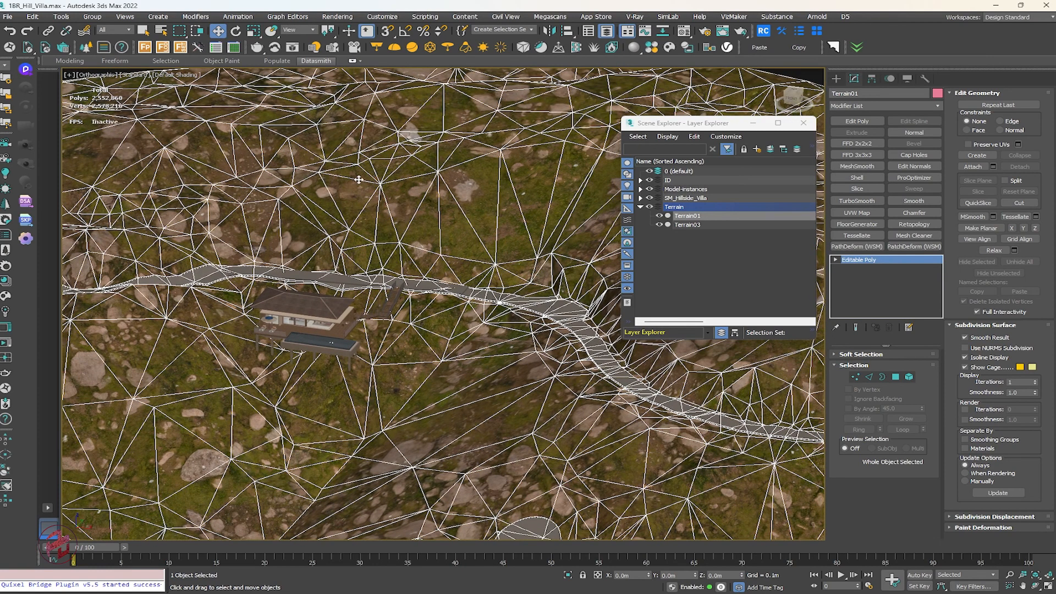
{"action": "middle_click_drag", "start_coordinate": [376, 157], "coordinate": [356, 187]}
{"action": "scroll", "coordinate": [354, 183], "scroll_direction": "down", "scroll_amount": 4}
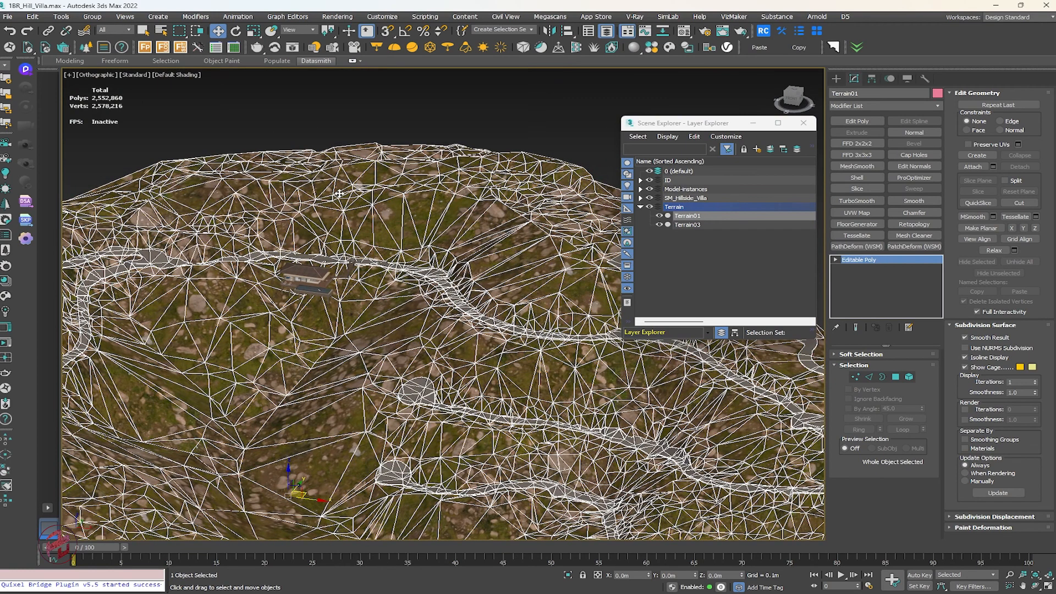
{"action": "scroll", "coordinate": [335, 249], "scroll_direction": "up", "scroll_amount": 6}
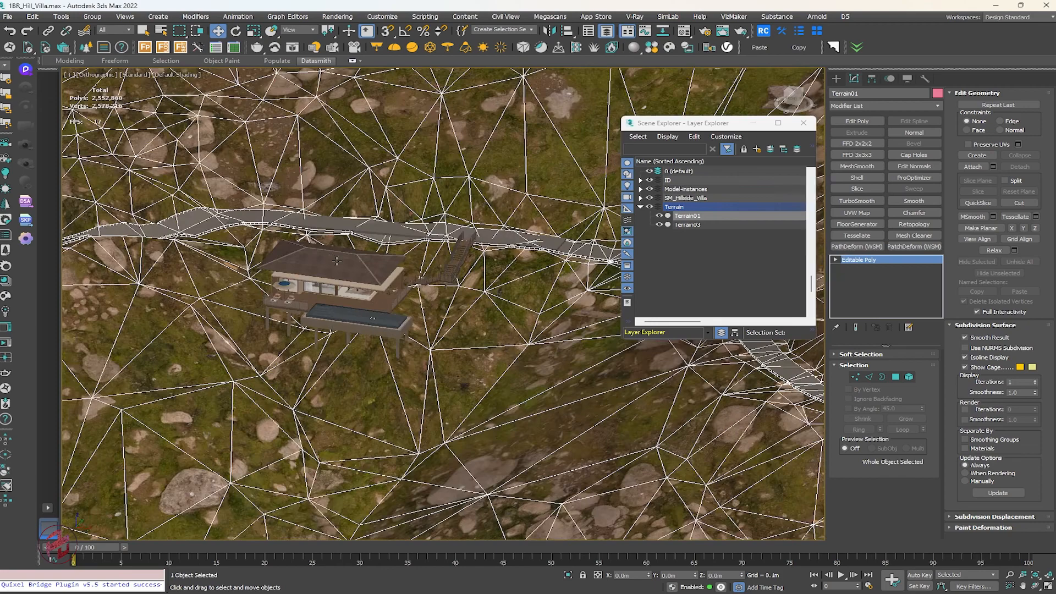
Compare the separate villa roof objects with the terrain mesh by selecting each of them around the house and staircase.
{"action": "left_click", "coordinate": [332, 258]}
{"action": "scroll", "coordinate": [368, 262], "scroll_direction": "up", "scroll_amount": 2}
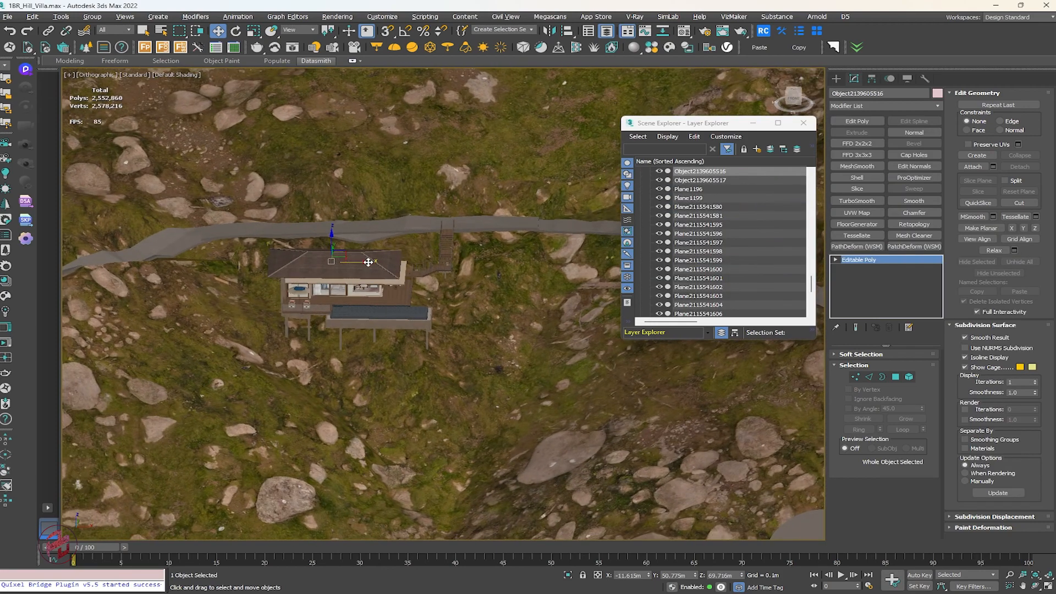
{"action": "scroll", "coordinate": [368, 262], "scroll_direction": "up", "scroll_amount": 6}
{"action": "left_click", "coordinate": [380, 256]}
{"action": "scroll", "coordinate": [379, 257], "scroll_direction": "down", "scroll_amount": 6}
{"action": "middle_click_drag", "start_coordinate": [403, 262], "coordinate": [451, 295], "text": "alt"}
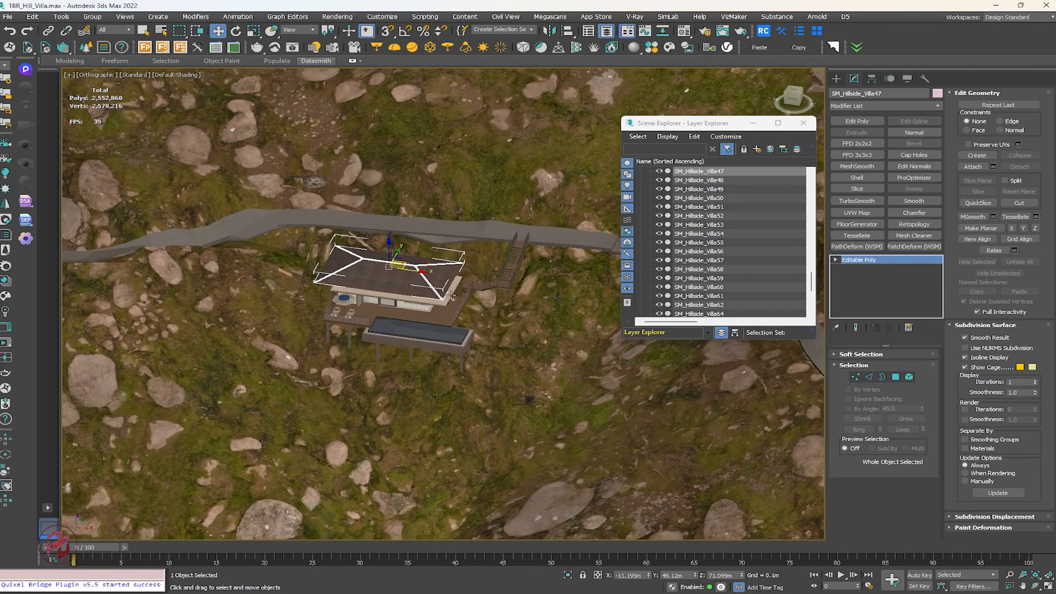
{"action": "scroll", "coordinate": [406, 291], "scroll_direction": "down", "scroll_amount": 2}
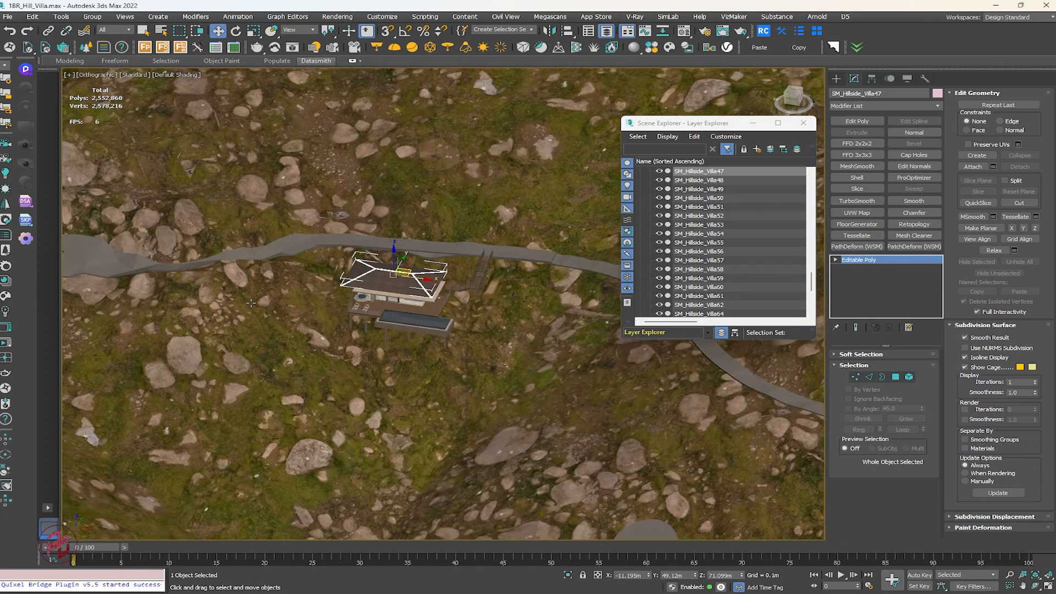
{"action": "left_click", "coordinate": [251, 303]}
{"action": "middle_click_drag", "start_coordinate": [251, 303], "coordinate": [367, 311], "text": "alt"}
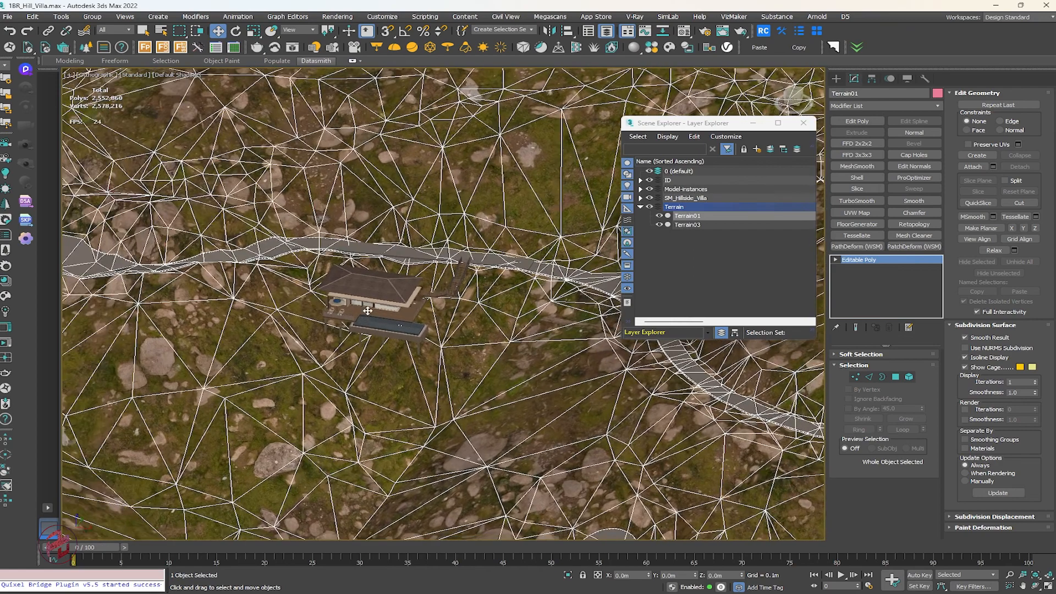
{"action": "scroll", "coordinate": [367, 311], "scroll_direction": "up", "scroll_amount": 4}
{"action": "left_click", "coordinate": [429, 277]}
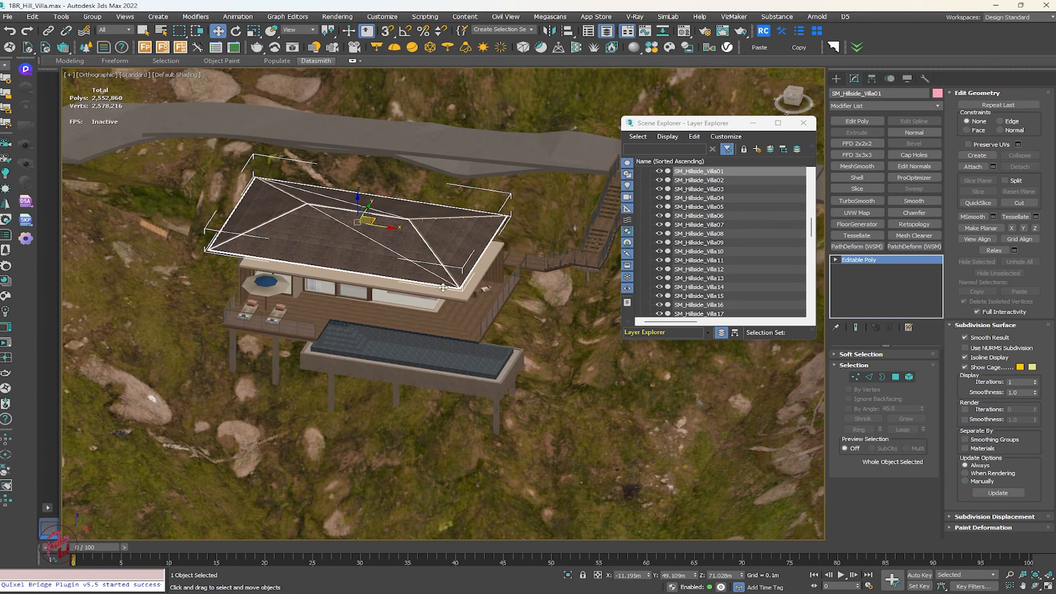
{"action": "left_click", "coordinate": [578, 322]}
{"action": "middle_click_drag", "start_coordinate": [577, 322], "coordinate": [502, 331]}
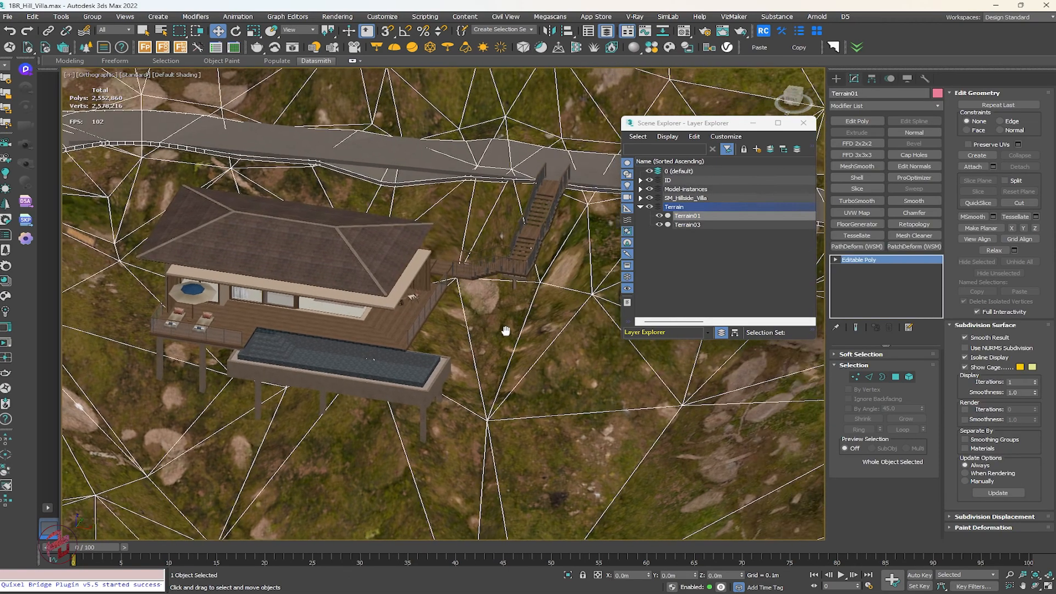
Isolate the Terrain layer's objects, review the D5 Sync export options, and exit isolation without exporting.
{"action": "double_click", "coordinate": [697, 209]}
{"action": "key", "text": "alt+q"}
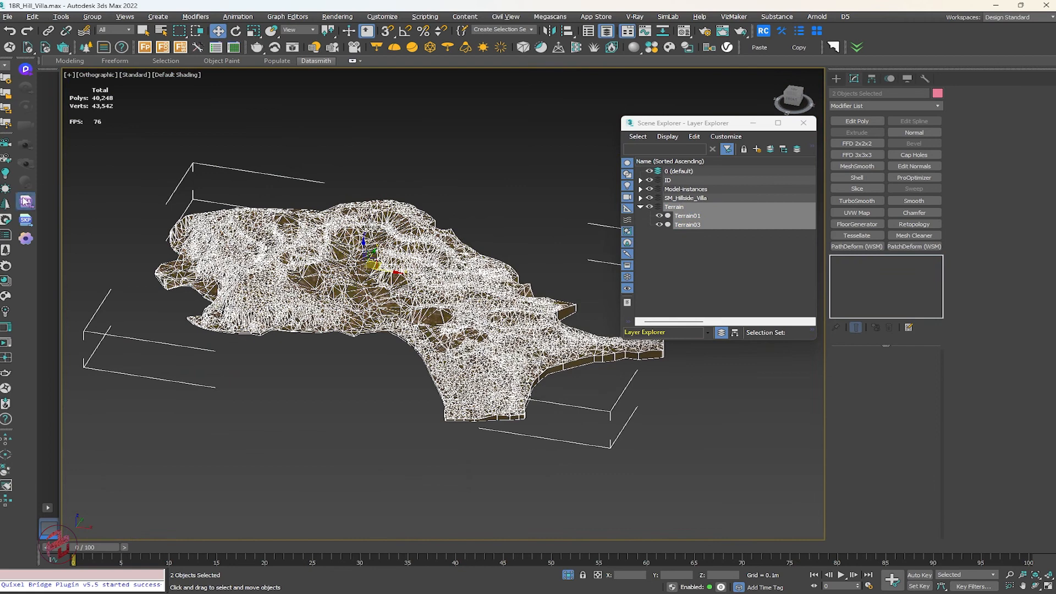
{"action": "left_click", "coordinate": [25, 200]}
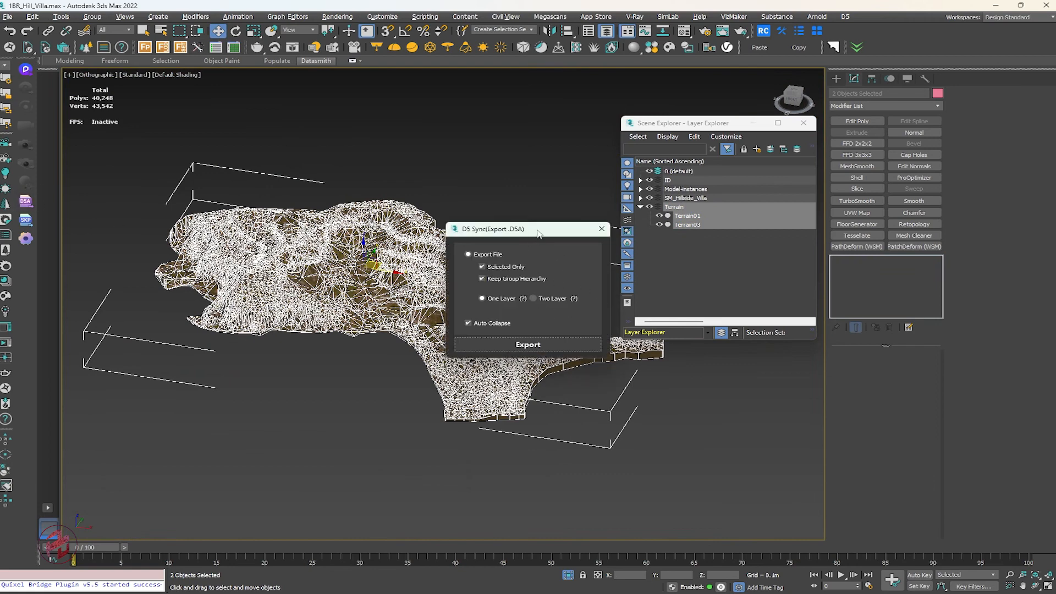
{"action": "left_click_drag", "start_coordinate": [534, 232], "coordinate": [528, 203]}
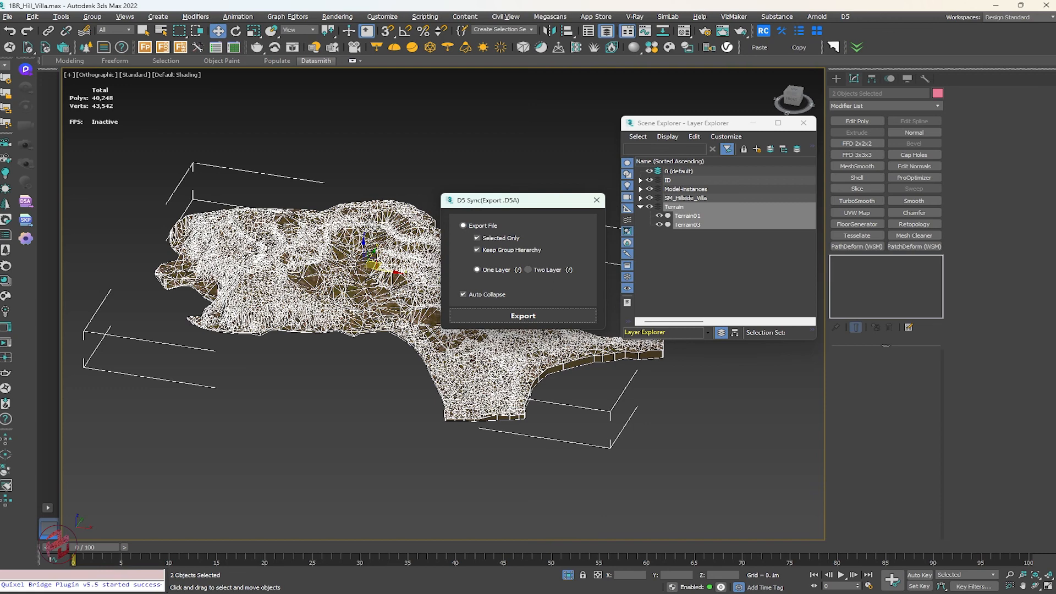
{"action": "middle_click_drag", "start_coordinate": [374, 260], "coordinate": [364, 283]}
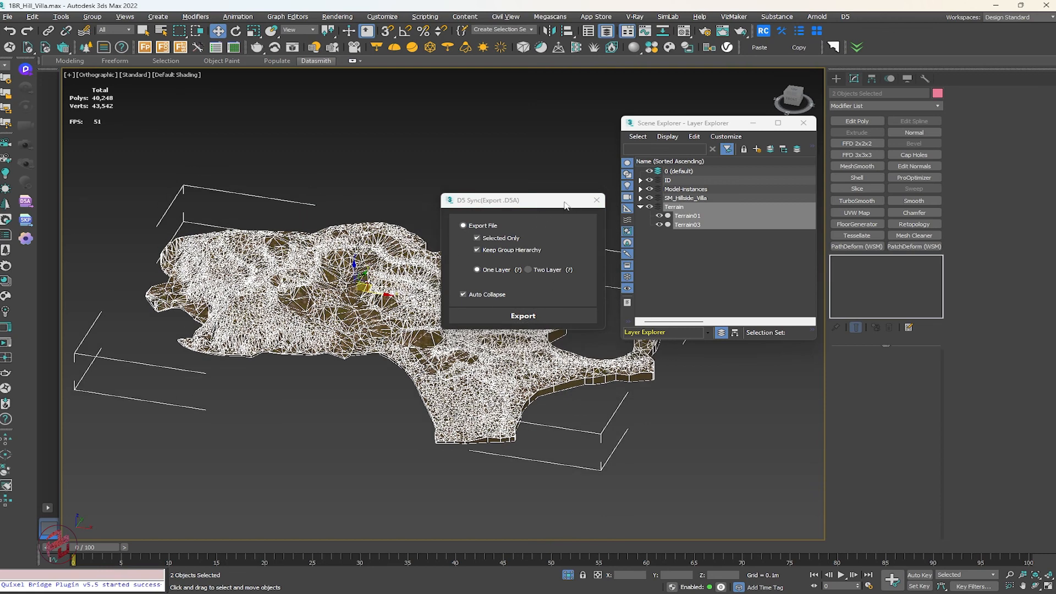
{"action": "left_click", "coordinate": [597, 200]}
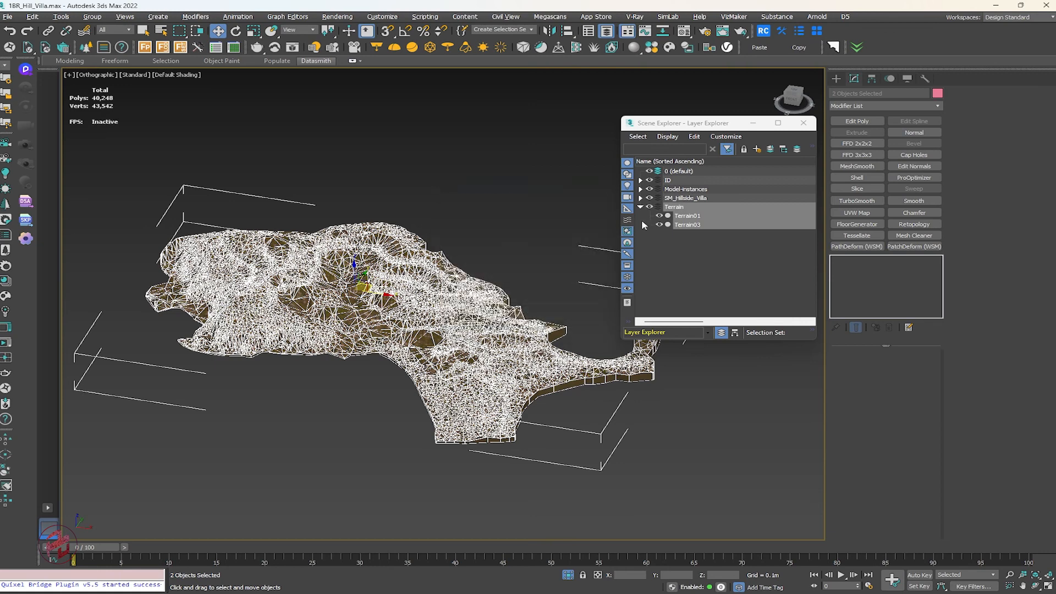
{"action": "left_click", "coordinate": [569, 575]}
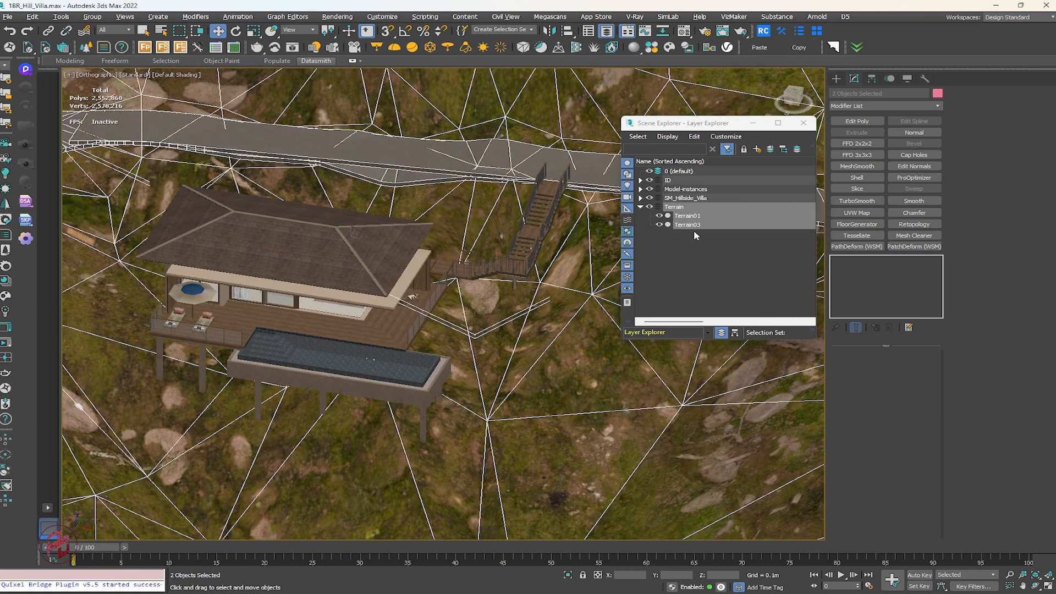
Hide the Model-instances and Terrain layers so only the villa and ID objects stay displayed.
{"action": "left_click", "coordinate": [650, 189]}
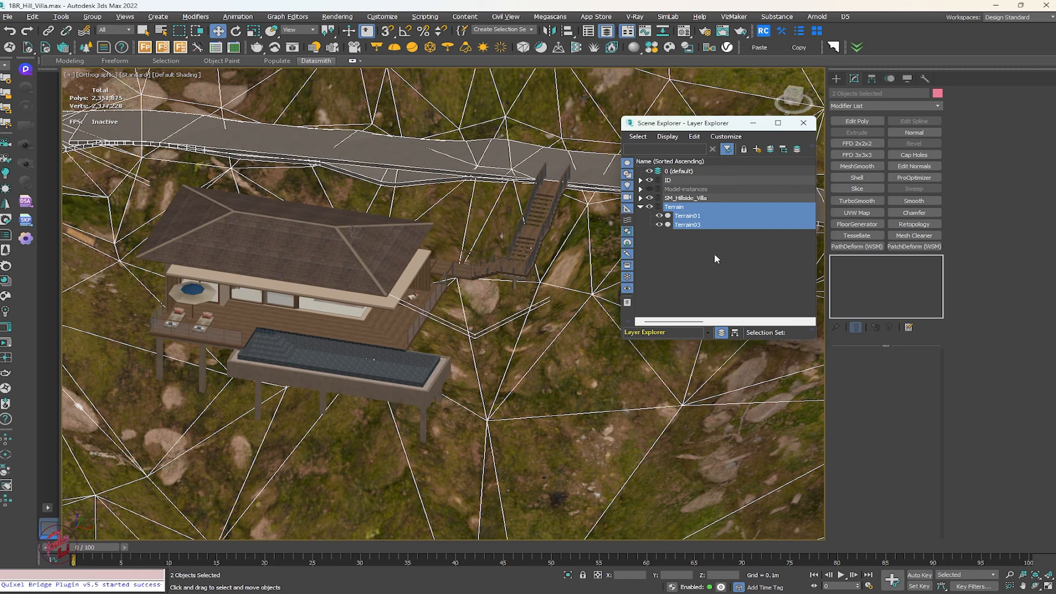
{"action": "left_click", "coordinate": [650, 207]}
{"action": "scroll", "coordinate": [400, 275], "scroll_direction": "down", "scroll_amount": 3}
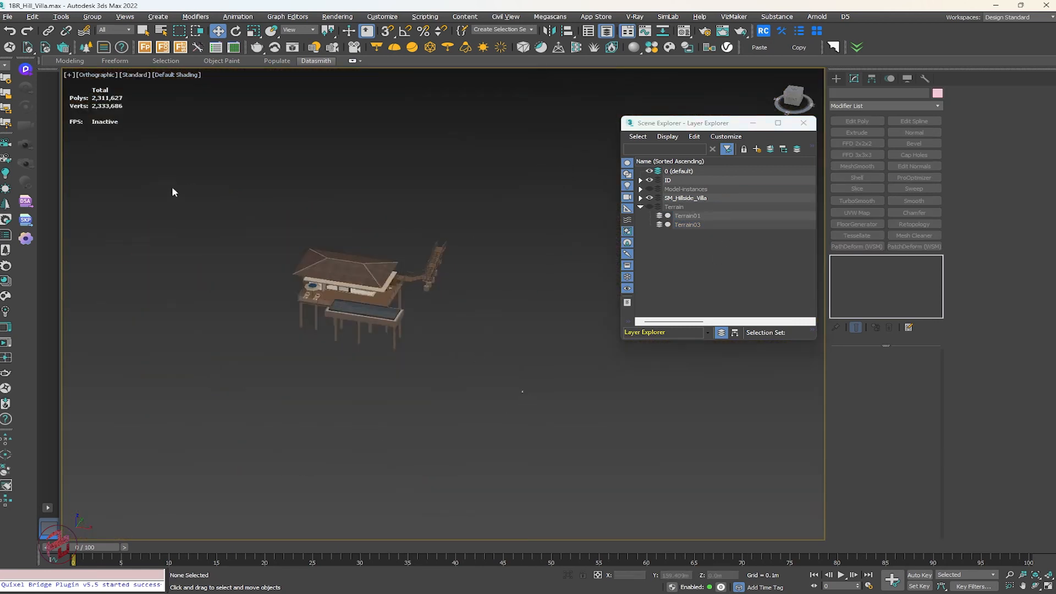
Select all visible villa objects and export them as a D5A file with the Two Layer option.
{"action": "key", "text": "ctrl+a"}
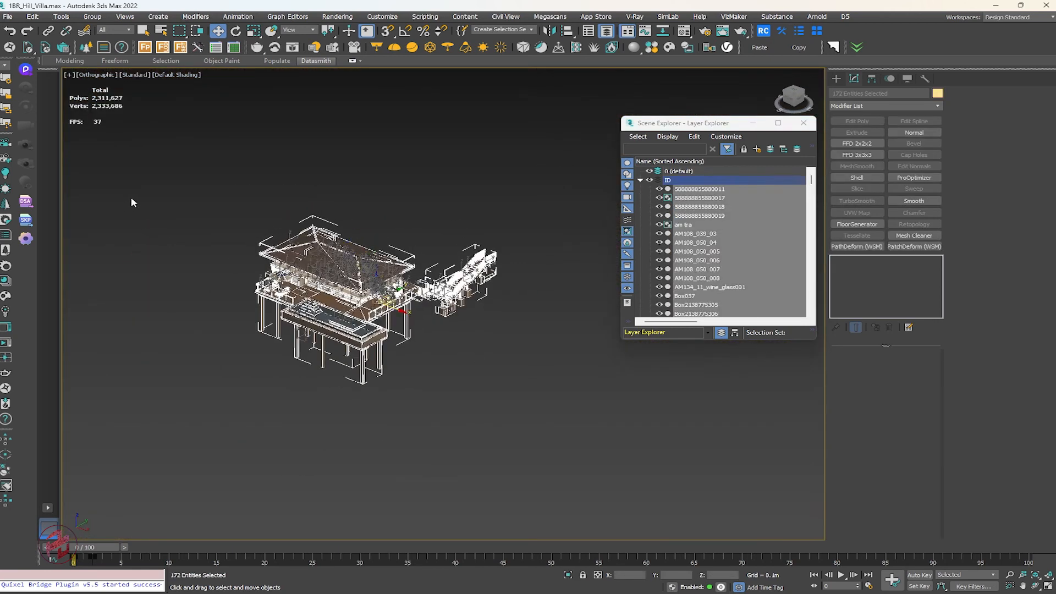
{"action": "left_click", "coordinate": [25, 201]}
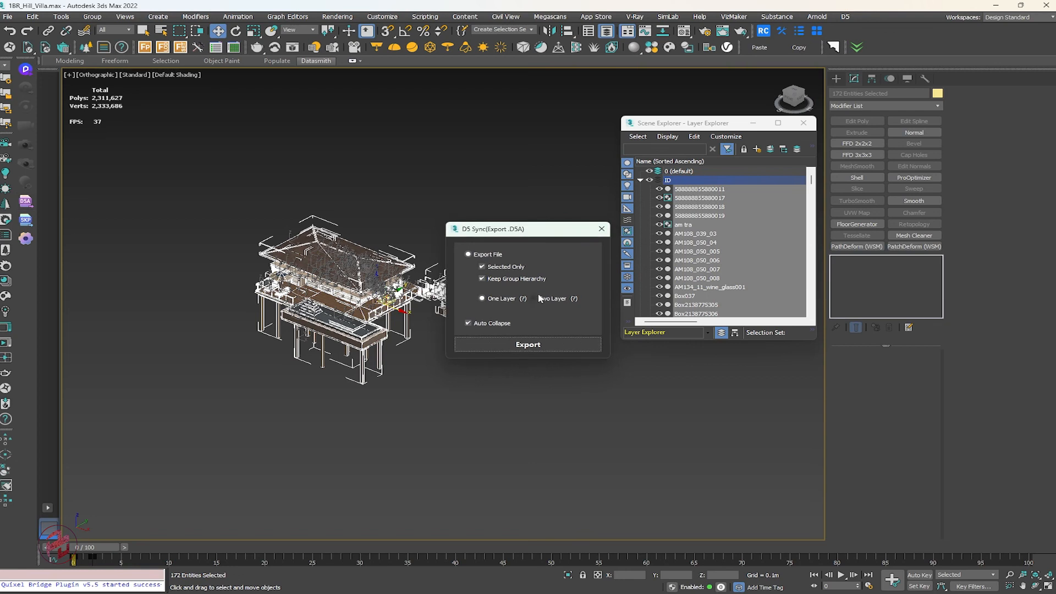
{"action": "left_click", "coordinate": [539, 299]}
{"action": "left_click", "coordinate": [554, 345]}
{"action": "left_click", "coordinate": [966, 574]}
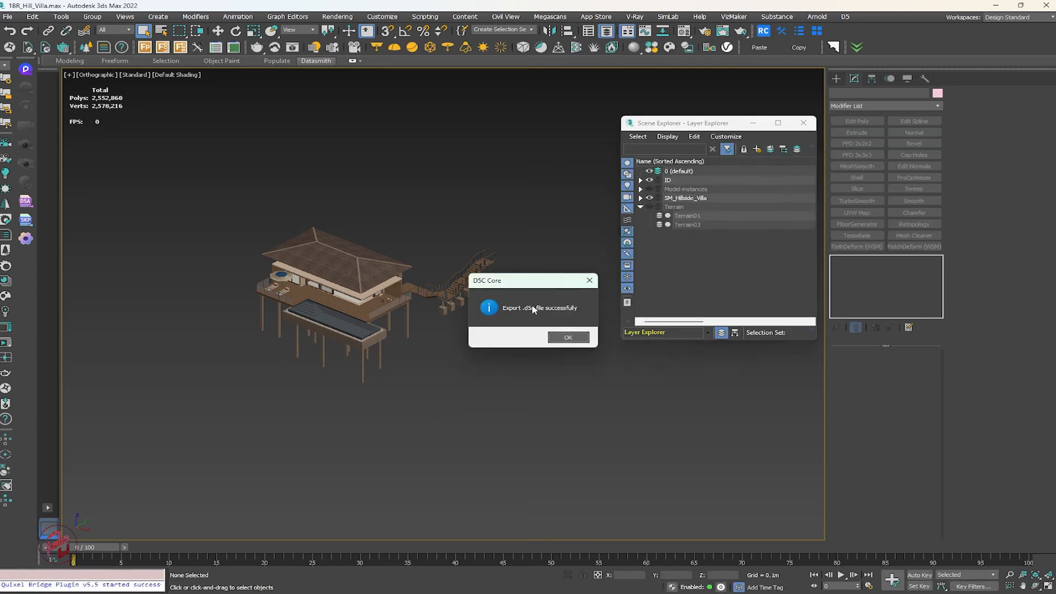
{"action": "left_click", "coordinate": [562, 339]}
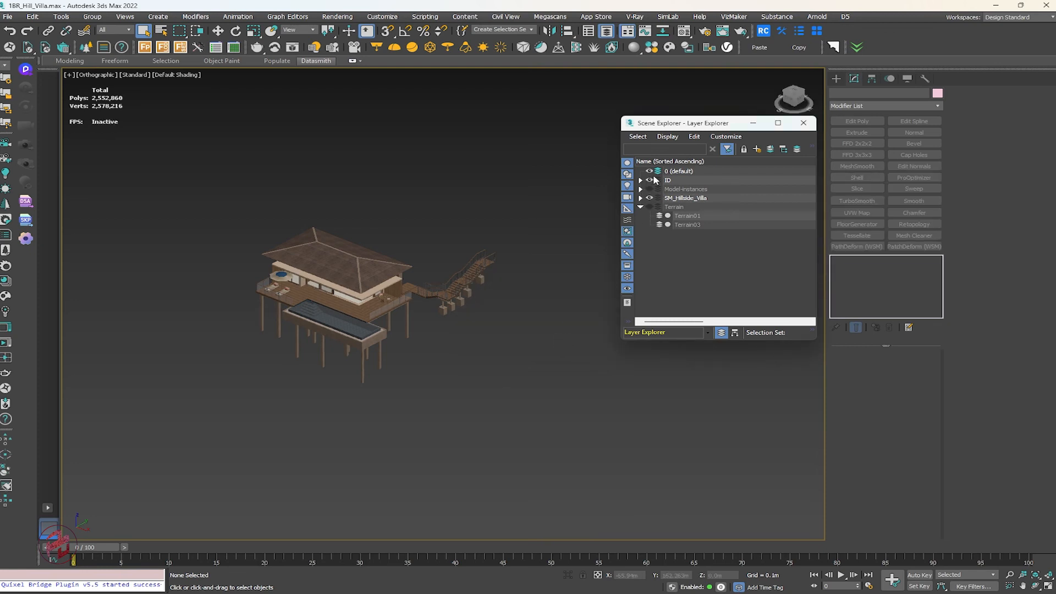
Hide the SM_Hillside_Villa and ID layers and show the Model-instances layer.
{"action": "left_click", "coordinate": [650, 198]}
{"action": "left_click", "coordinate": [649, 180]}
{"action": "left_click", "coordinate": [650, 189]}
Inspect the wireframe density of the two curtain models in the Model-instances layer.
{"action": "scroll", "coordinate": [348, 293], "scroll_direction": "up", "scroll_amount": 4}
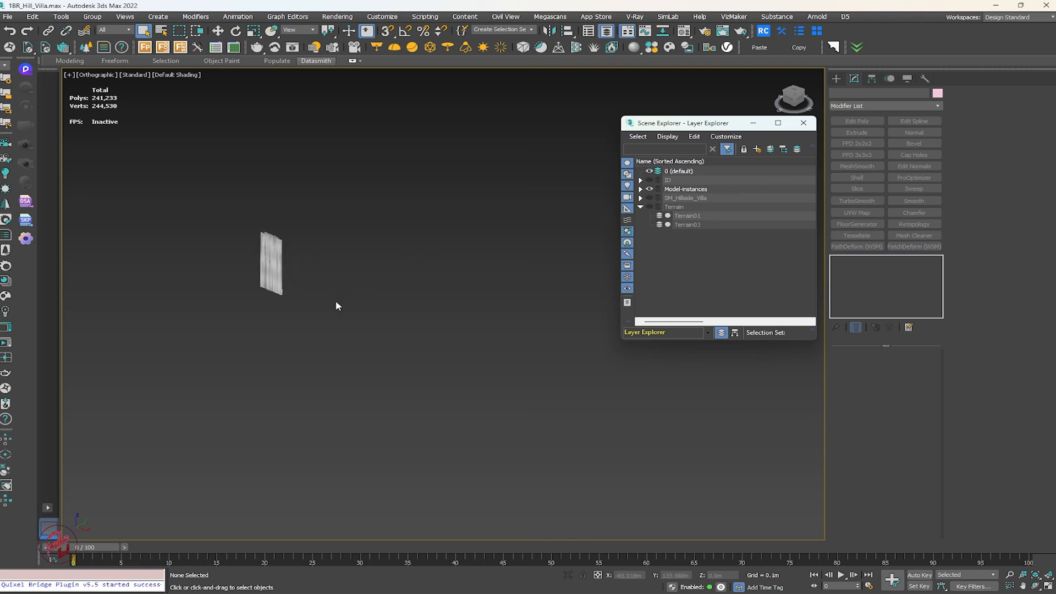
{"action": "left_click", "coordinate": [280, 245]}
{"action": "scroll", "coordinate": [297, 276], "scroll_direction": "up", "scroll_amount": 5}
{"action": "key", "text": "w"}
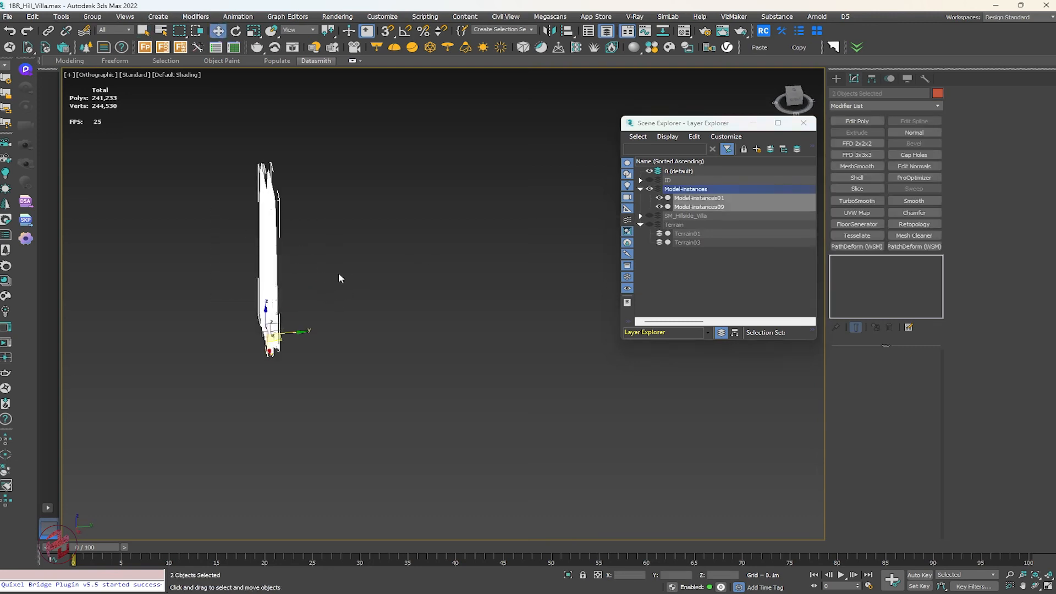
{"action": "middle_click_drag", "start_coordinate": [338, 273], "coordinate": [345, 301], "text": "alt"}
{"action": "left_click", "coordinate": [373, 288]}
{"action": "left_click", "coordinate": [281, 310]}
{"action": "key", "text": "ctrl+a"}
{"action": "scroll", "coordinate": [230, 301], "scroll_direction": "up", "scroll_amount": 4}
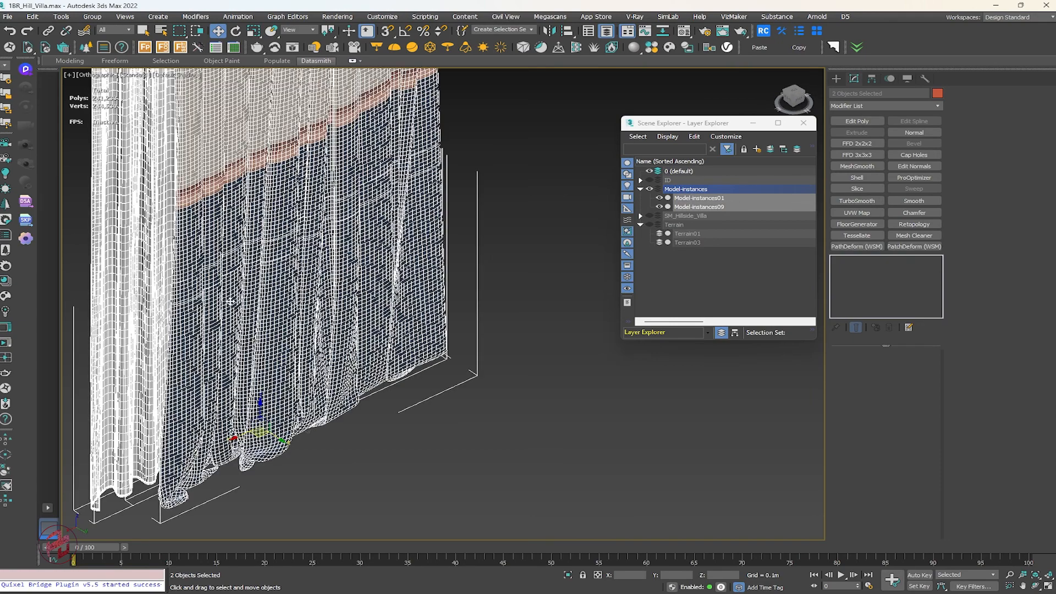
{"action": "left_click", "coordinate": [488, 425]}
Apply ProOptimizer to the Model-instances01 curtain with Keep Textures enabled, calculate it, and set Vertex % to 40.
{"action": "left_click", "coordinate": [326, 339]}
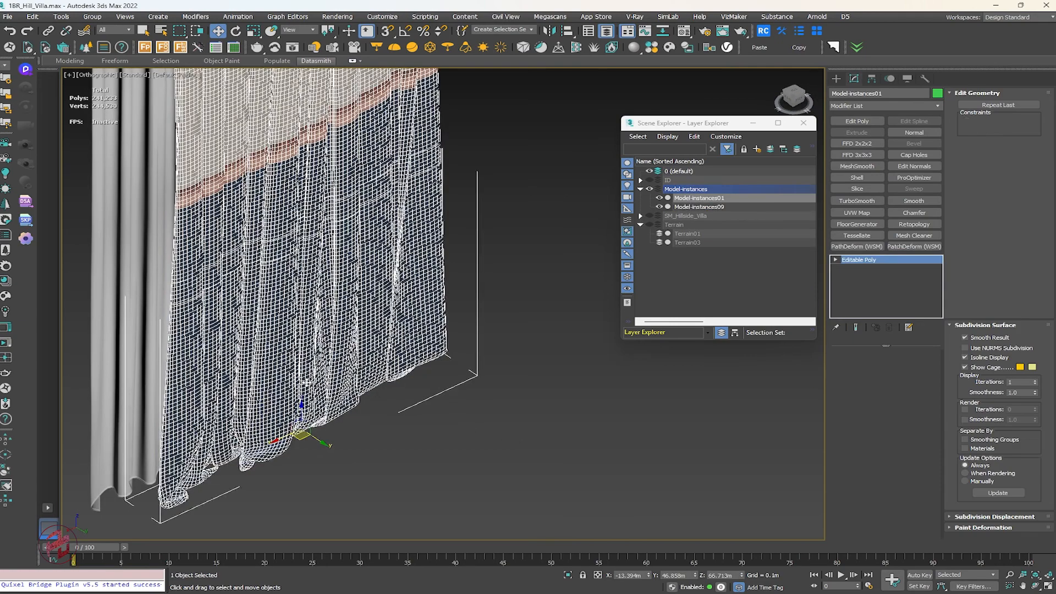
{"action": "middle_click_drag", "start_coordinate": [325, 339], "coordinate": [347, 414]}
{"action": "scroll", "coordinate": [346, 414], "scroll_direction": "down", "scroll_amount": 3}
{"action": "scroll", "coordinate": [330, 362], "scroll_direction": "up", "scroll_amount": 3}
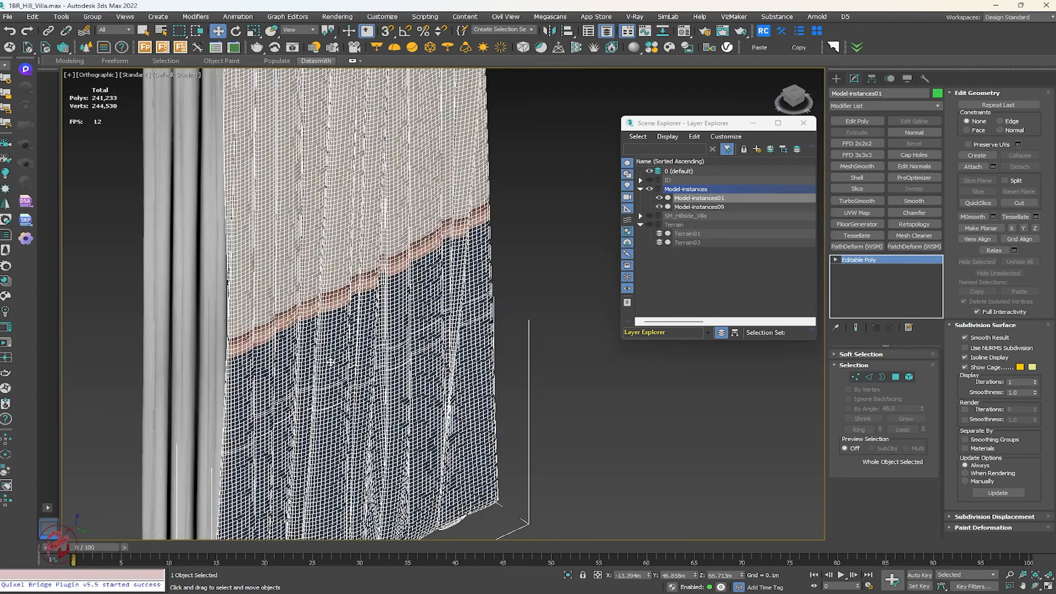
{"action": "scroll", "coordinate": [329, 361], "scroll_direction": "down", "scroll_amount": 4}
{"action": "scroll", "coordinate": [341, 380], "scroll_direction": "up", "scroll_amount": 4}
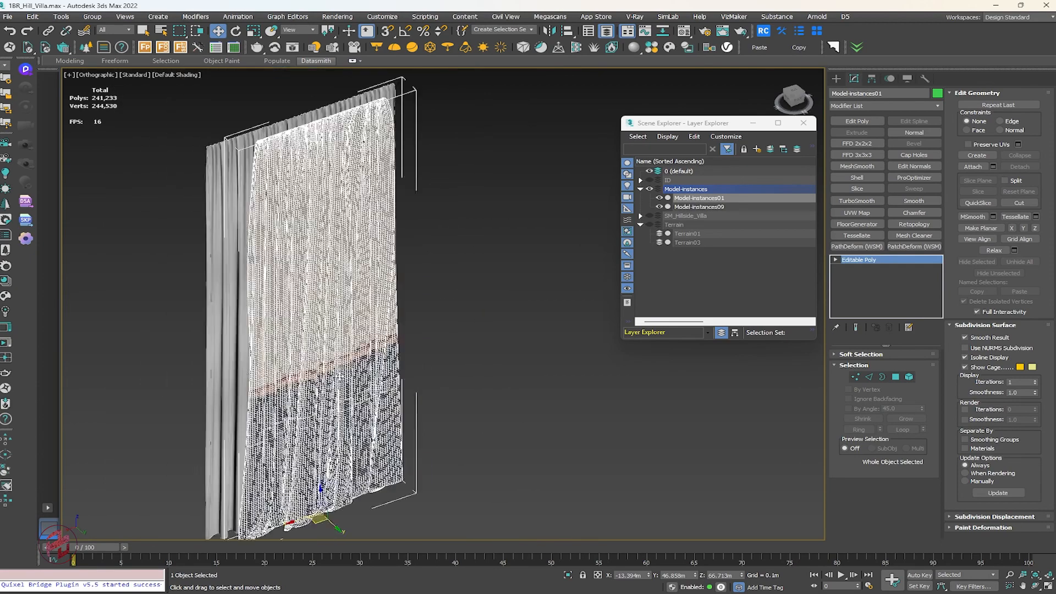
{"action": "left_click", "coordinate": [913, 177]}
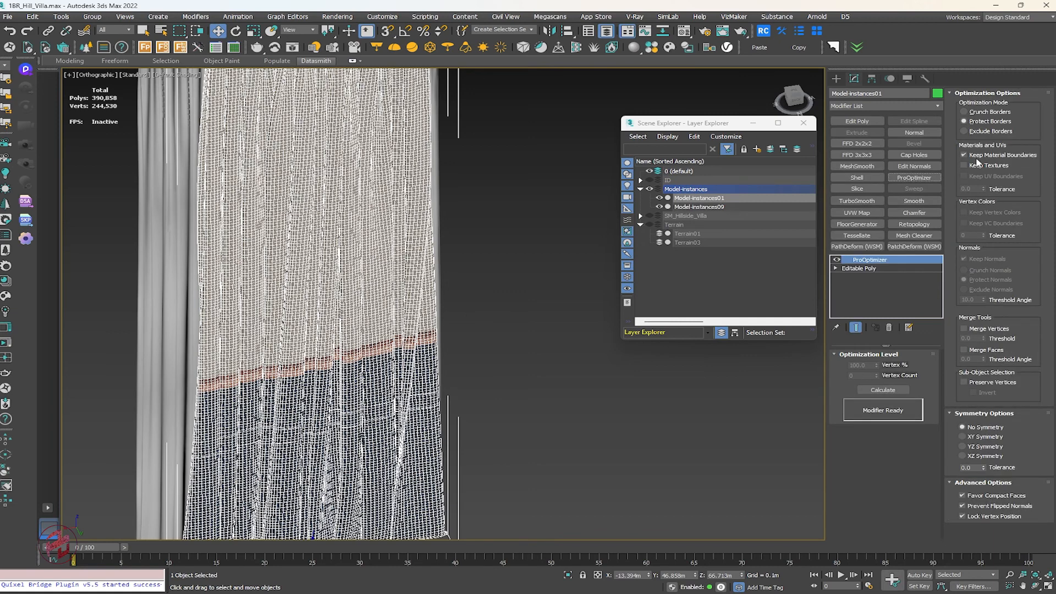
{"action": "left_click", "coordinate": [973, 166]}
{"action": "left_click", "coordinate": [883, 389]}
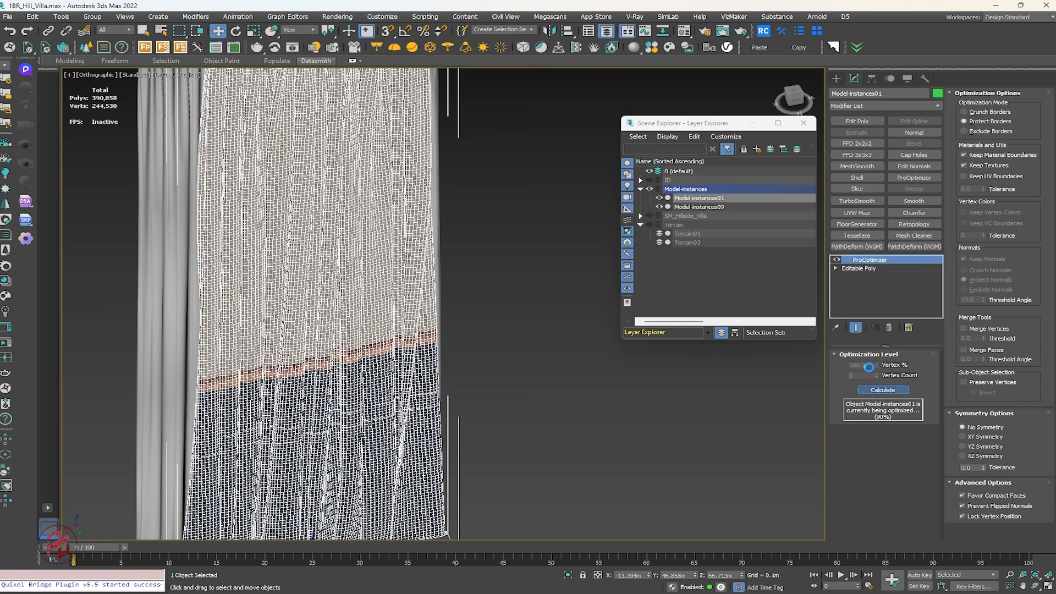
{"action": "double_click", "coordinate": [871, 368]}
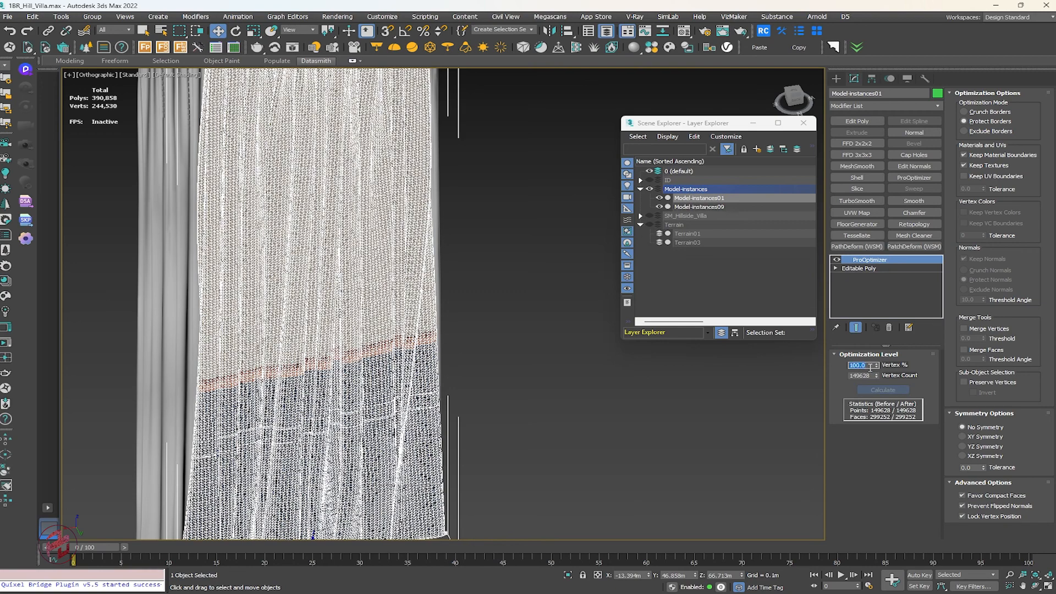
{"action": "type", "text": "40"}
{"action": "key", "text": "Return"}
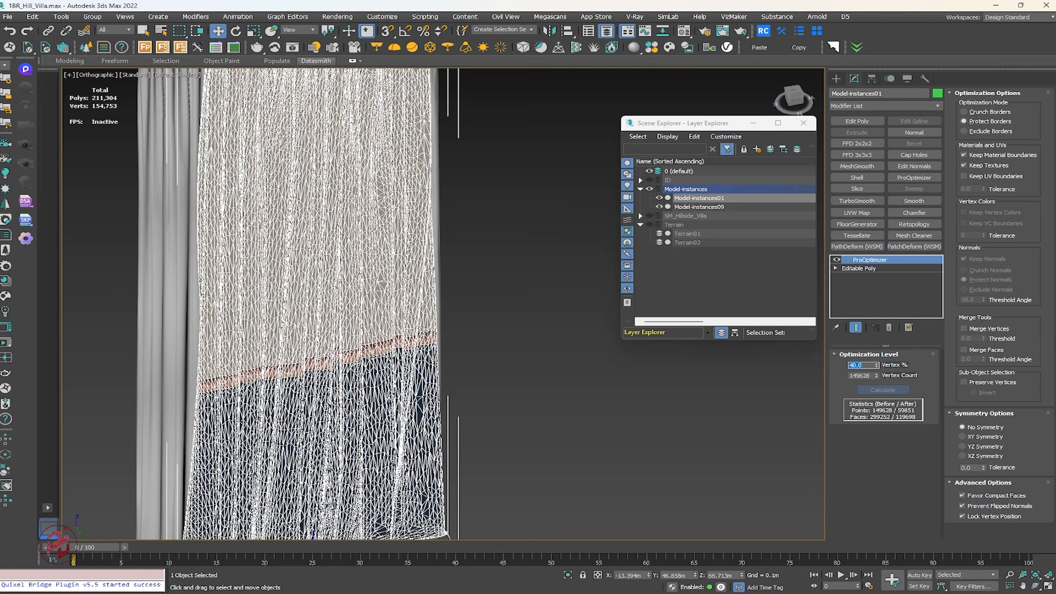
Convert the optimized Model-instances01 curtain to an Editable Poly.
{"action": "left_click", "coordinate": [538, 314]}
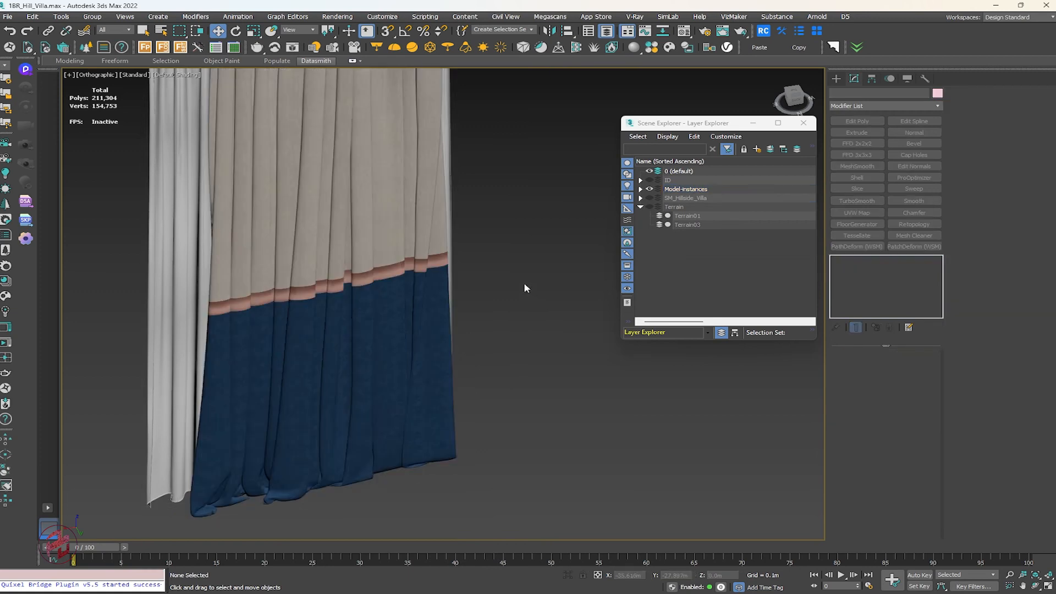
{"action": "middle_click_drag", "start_coordinate": [424, 177], "coordinate": [435, 340]}
{"action": "scroll", "coordinate": [434, 340], "scroll_direction": "up", "scroll_amount": 2}
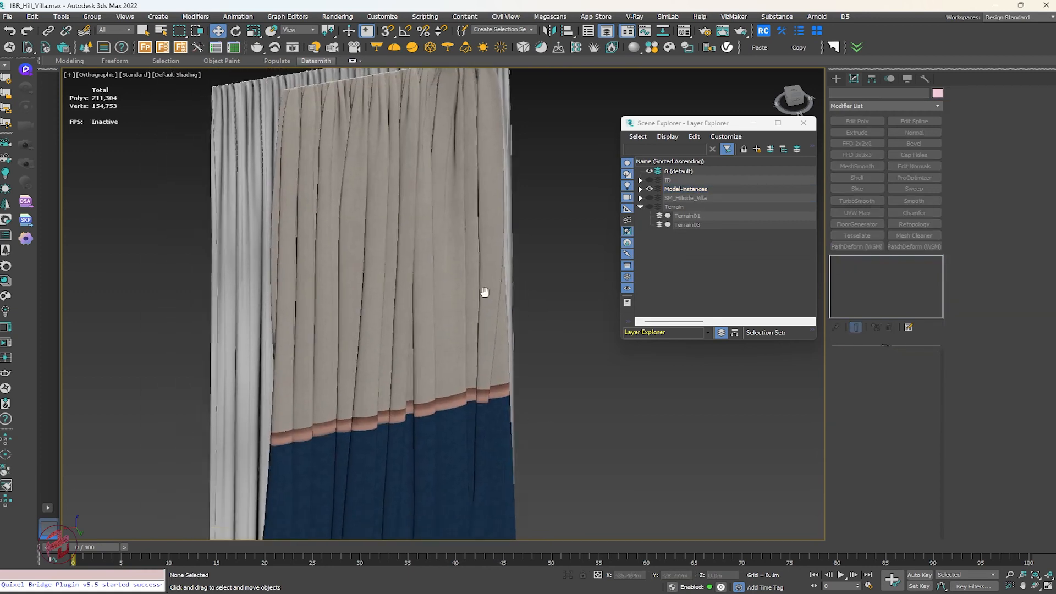
{"action": "left_click", "coordinate": [436, 304]}
{"action": "right_click", "coordinate": [438, 311]}
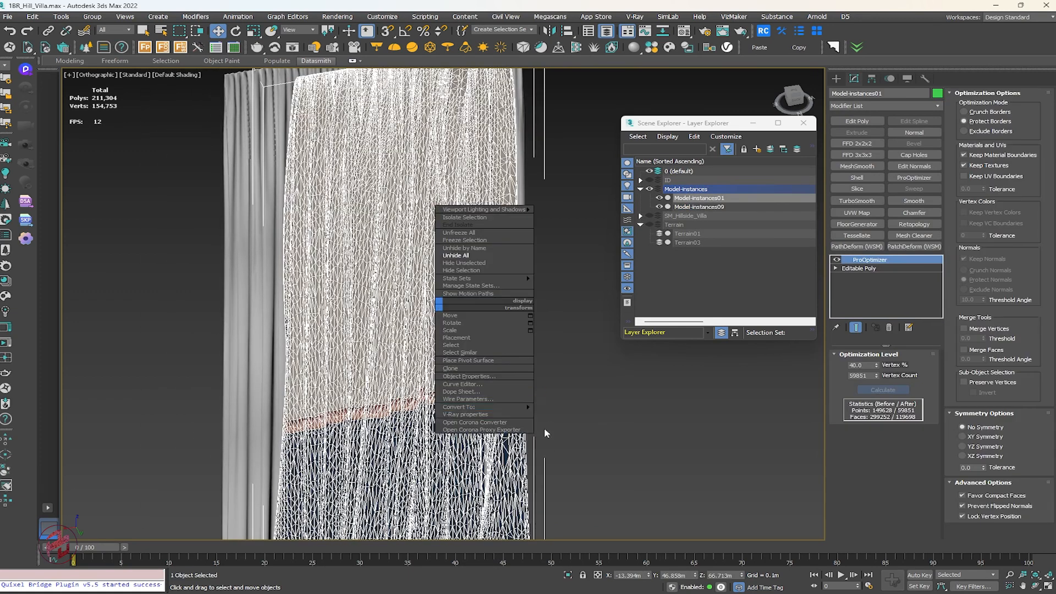
{"action": "left_click", "coordinate": [564, 414]}
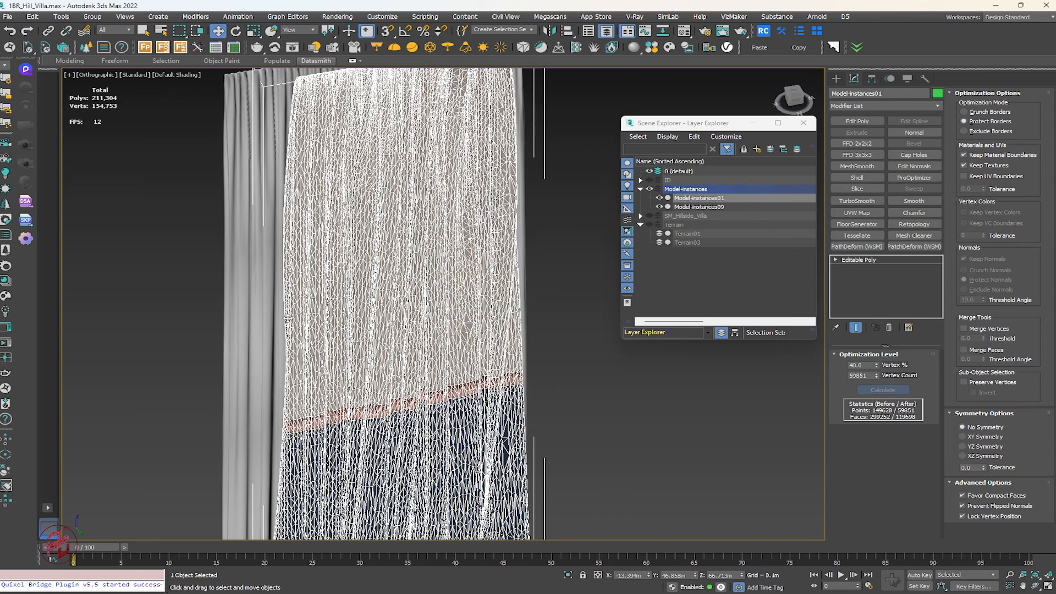
Apply ProOptimizer to the Model-instances09 curtain with Keep Textures enabled, calculate it, and set Vertex % to 50.
{"action": "left_click", "coordinate": [283, 316]}
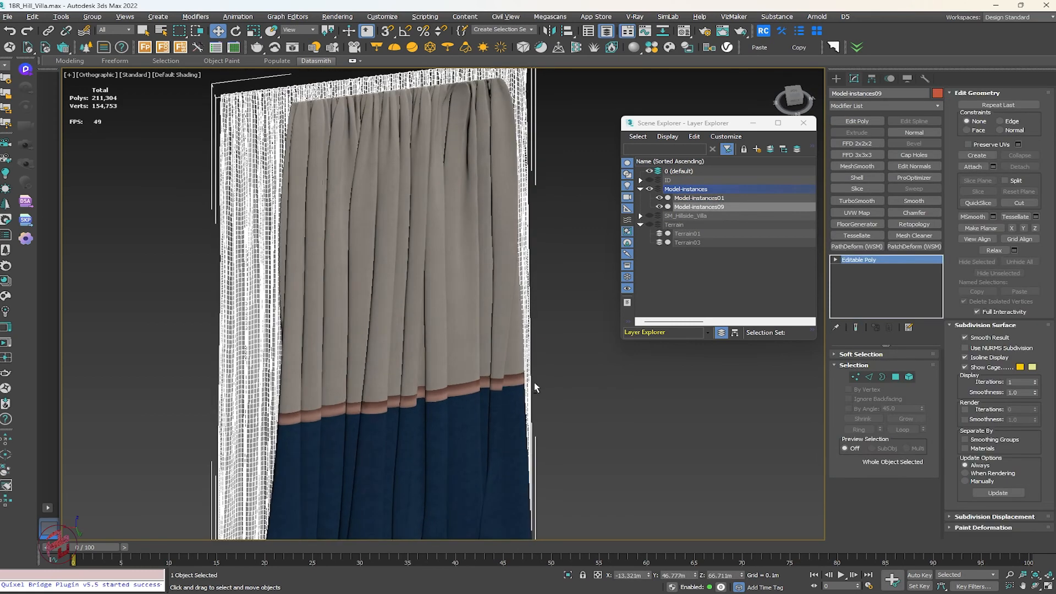
{"action": "left_click", "coordinate": [914, 177]}
{"action": "left_click", "coordinate": [979, 165]}
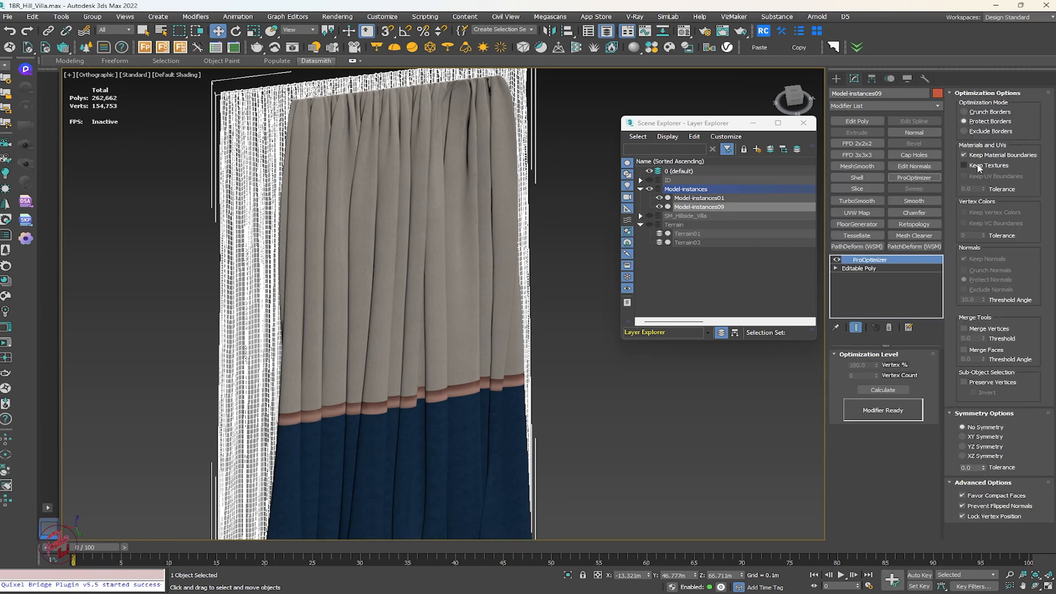
{"action": "left_click", "coordinate": [880, 390]}
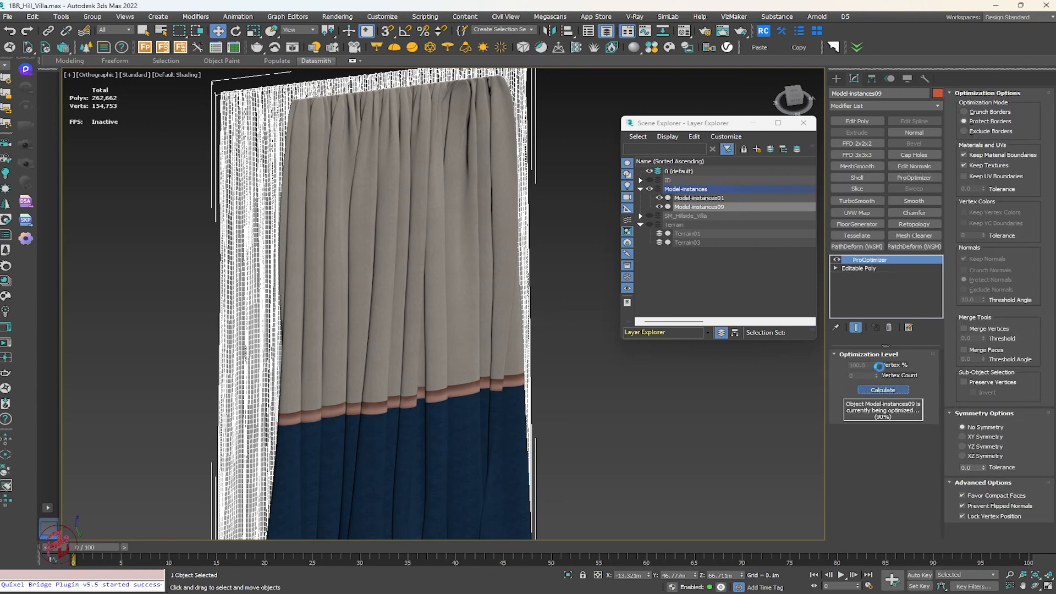
{"action": "left_click", "coordinate": [865, 365]}
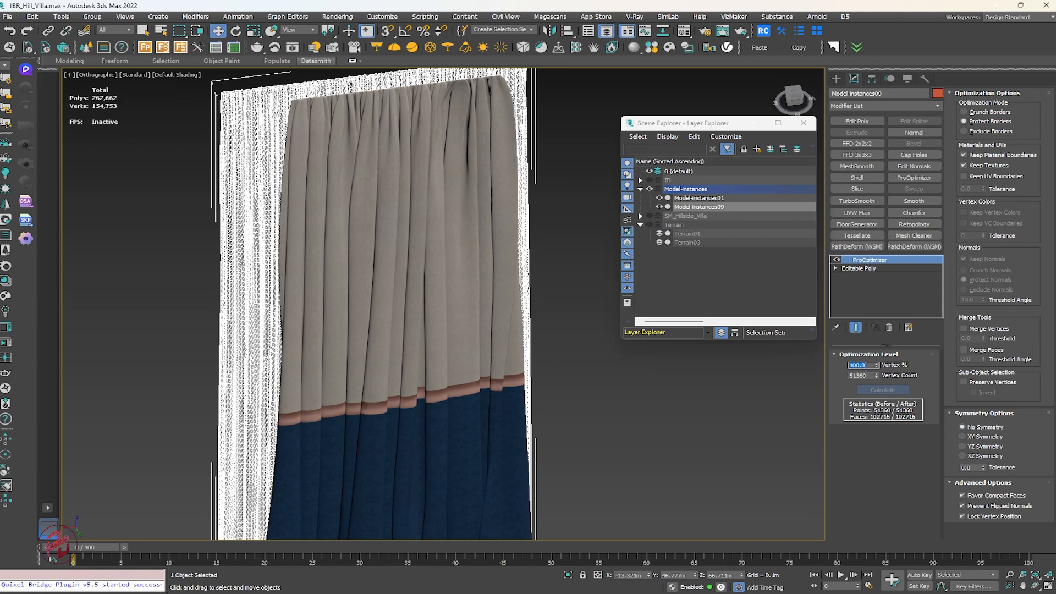
{"action": "key", "text": "Return"}
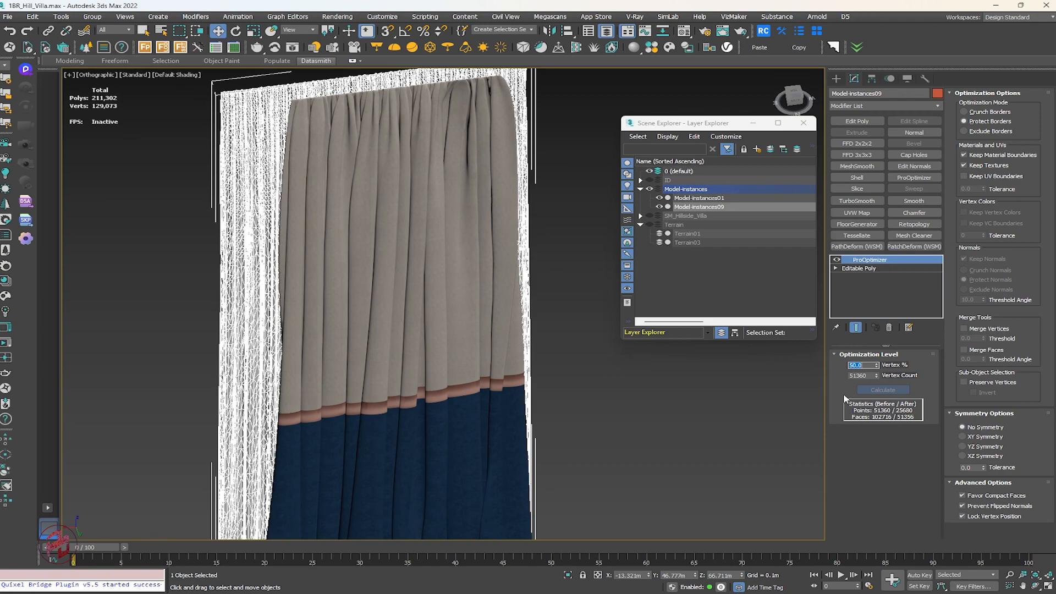
{"action": "middle_click_drag", "start_coordinate": [454, 401], "coordinate": [509, 389]}
{"action": "left_click", "coordinate": [567, 401]}
{"action": "left_click", "coordinate": [309, 376]}
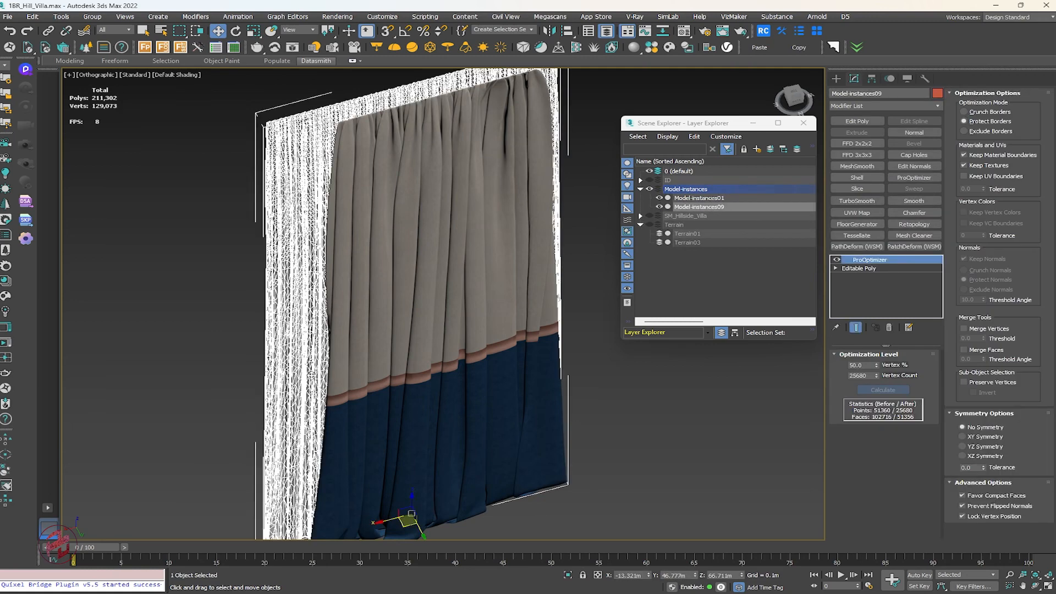
Delete the ProOptimizer modifier from the Model-instances09 curtain and check the mesh up close.
{"action": "right_click", "coordinate": [864, 260]}
{"action": "left_click", "coordinate": [887, 273]}
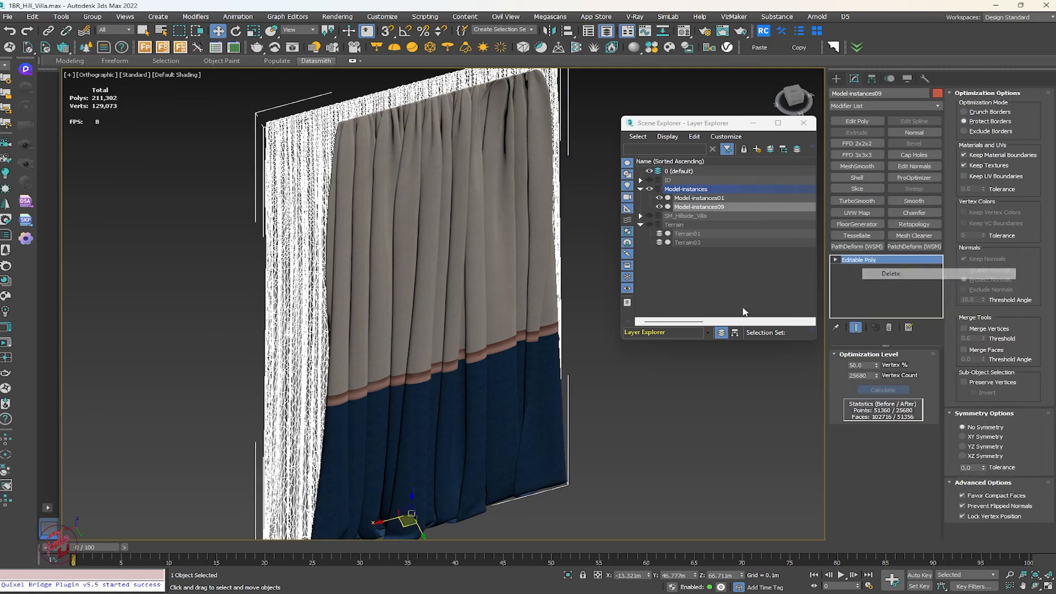
{"action": "left_click", "coordinate": [664, 401]}
{"action": "scroll", "coordinate": [297, 344], "scroll_direction": "up", "scroll_amount": 5}
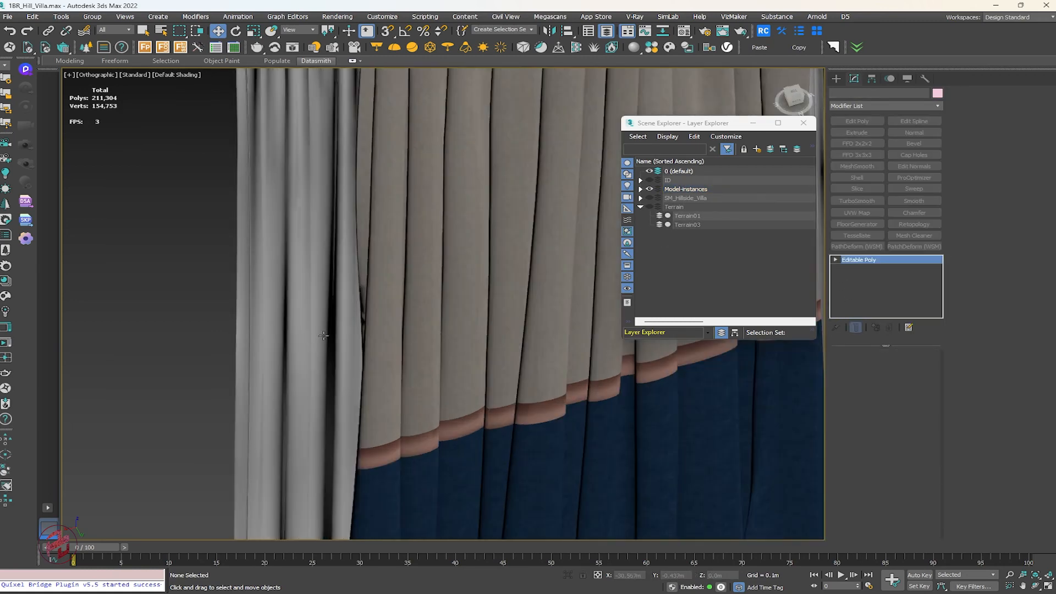
{"action": "left_click", "coordinate": [296, 344]}
{"action": "scroll", "coordinate": [457, 349], "scroll_direction": "down", "scroll_amount": 6}
{"action": "middle_click_drag", "start_coordinate": [457, 349], "coordinate": [441, 358], "text": "alt"}
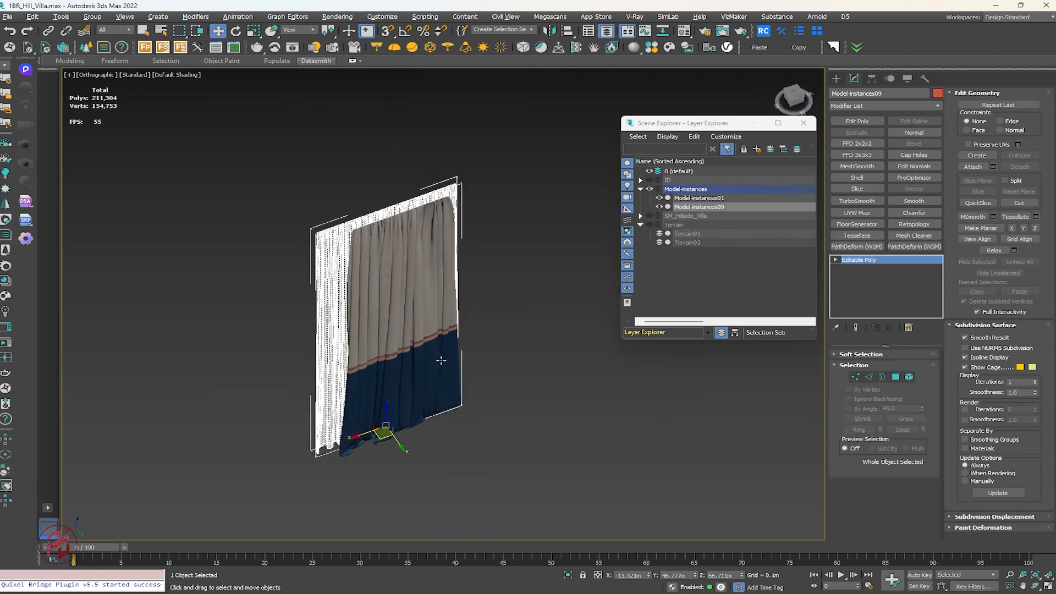
Select both curtains and export only the selection as a D5A file named Curtain with the One Layer option.
{"action": "left_click_drag", "start_coordinate": [491, 452], "coordinate": [407, 363]}
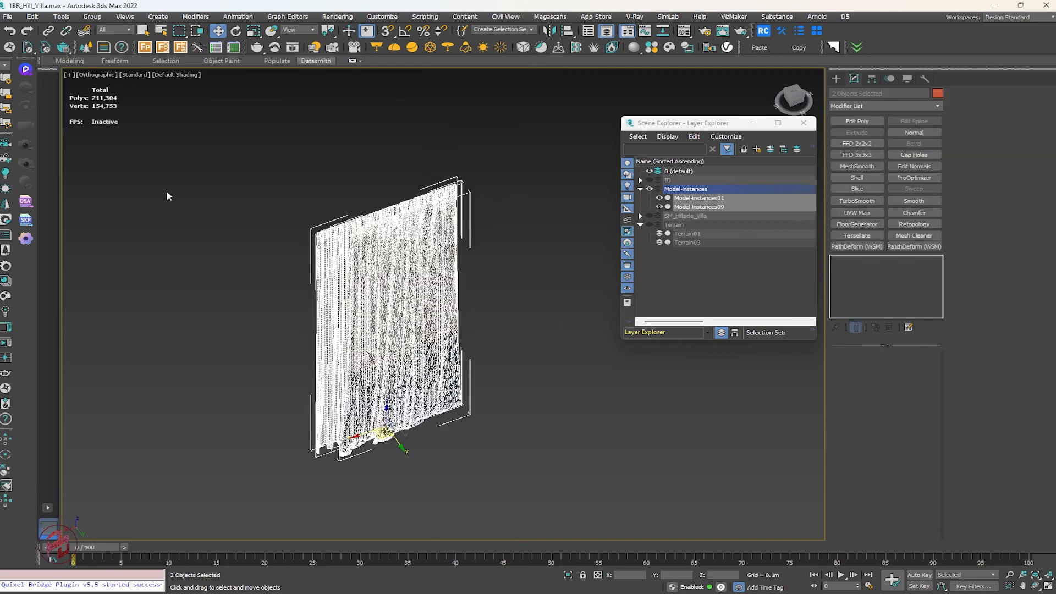
{"action": "left_click", "coordinate": [26, 202]}
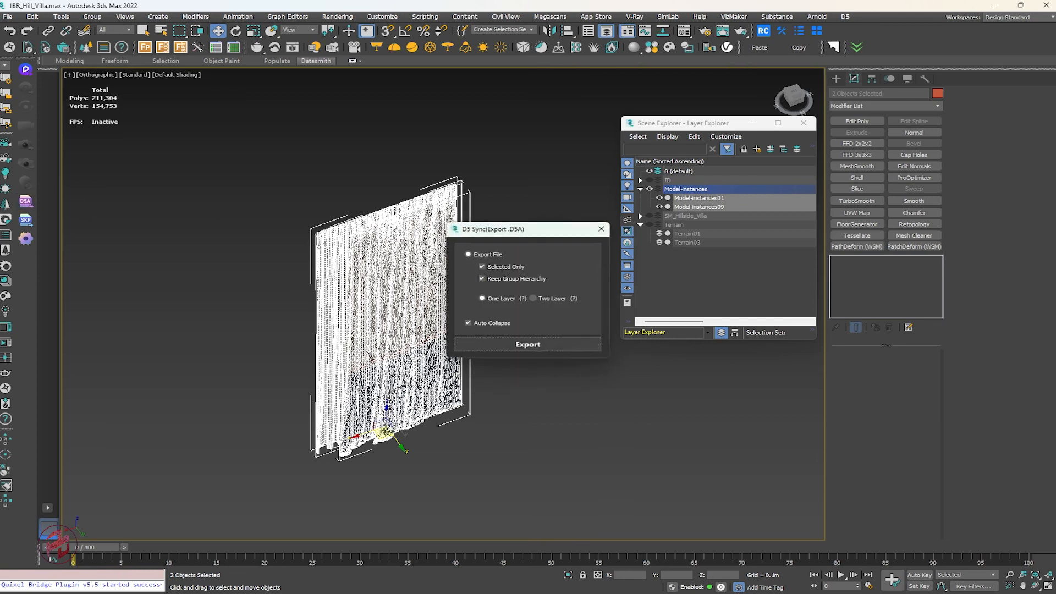
{"action": "left_click", "coordinate": [531, 345]}
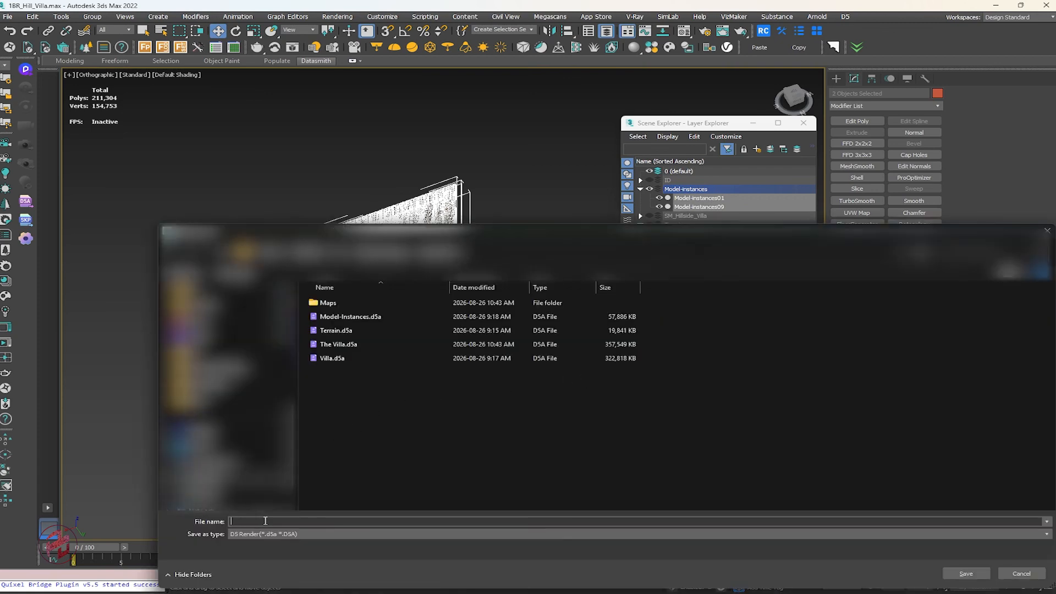
{"action": "type", "text": "Curtain"}
{"action": "key", "text": "Return"}
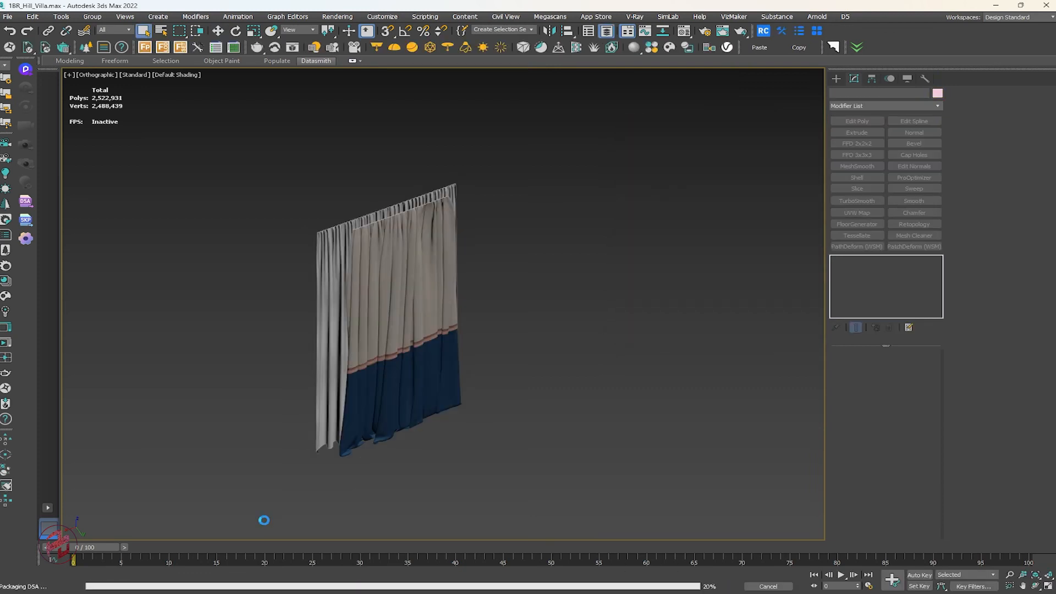
{"action": "left_click", "coordinate": [565, 339]}
Save the villa scene file.
{"action": "middle_click_drag", "start_coordinate": [478, 404], "coordinate": [471, 403]}
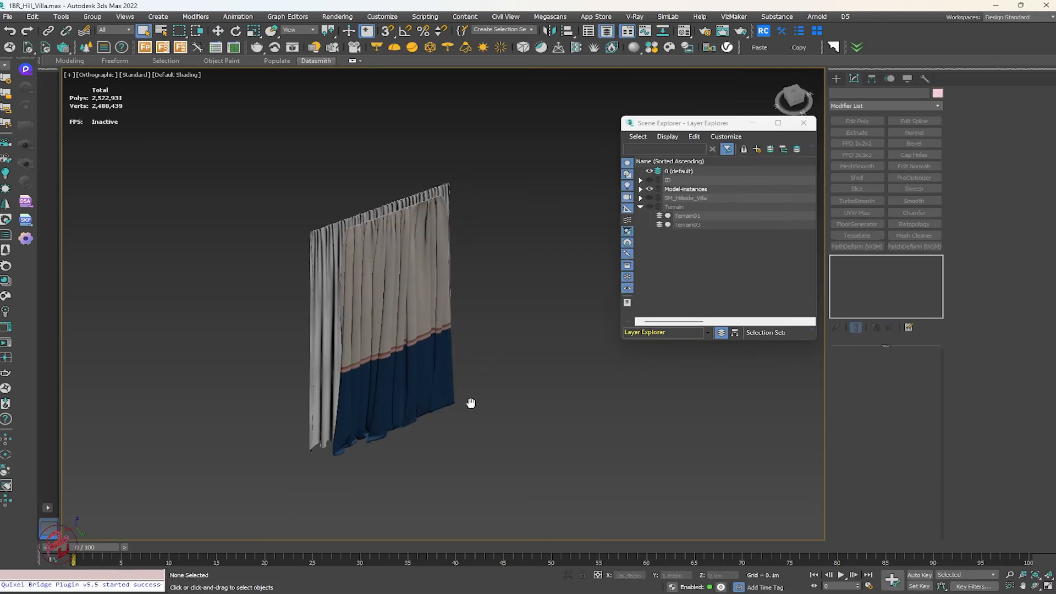
{"action": "scroll", "coordinate": [471, 403], "scroll_direction": "up", "scroll_amount": 3}
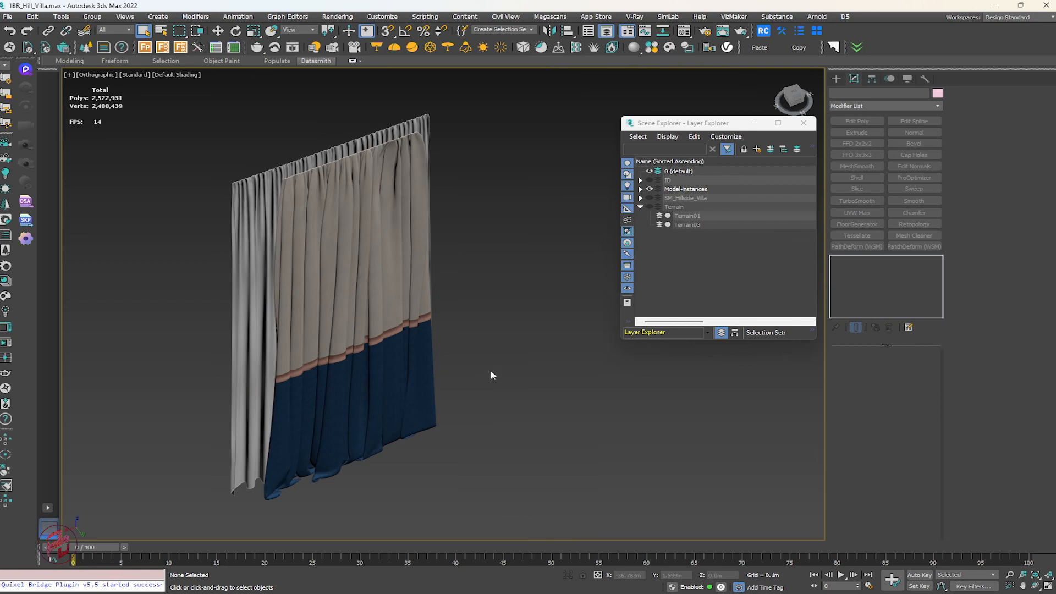
{"action": "key", "text": "ctrl+s"}
Switch to D5 Render and create a new project.
{"action": "left_click", "coordinate": [996, 6]}
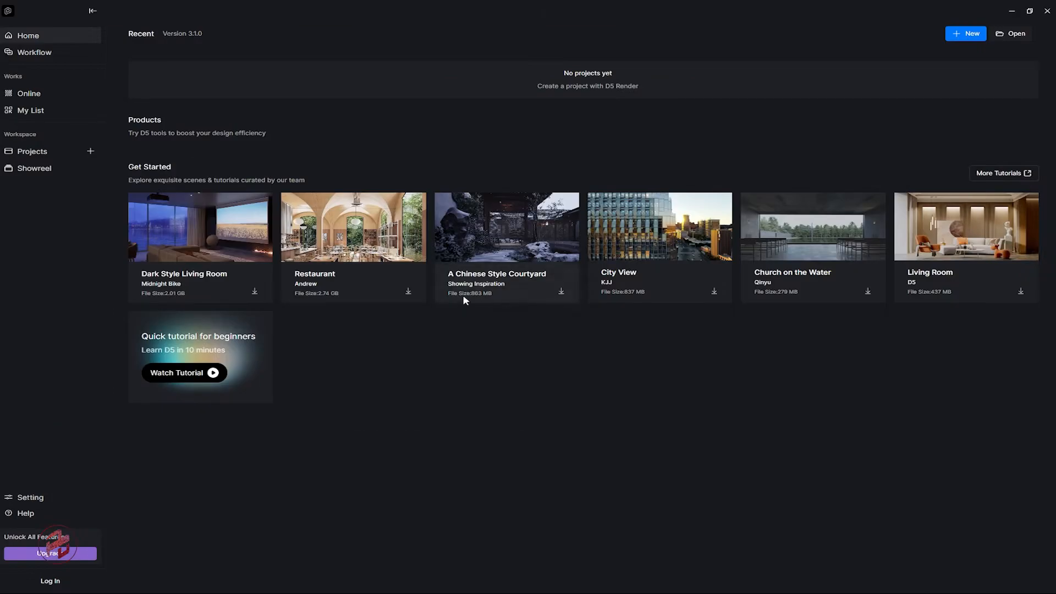
{"action": "left_click", "coordinate": [964, 35]}
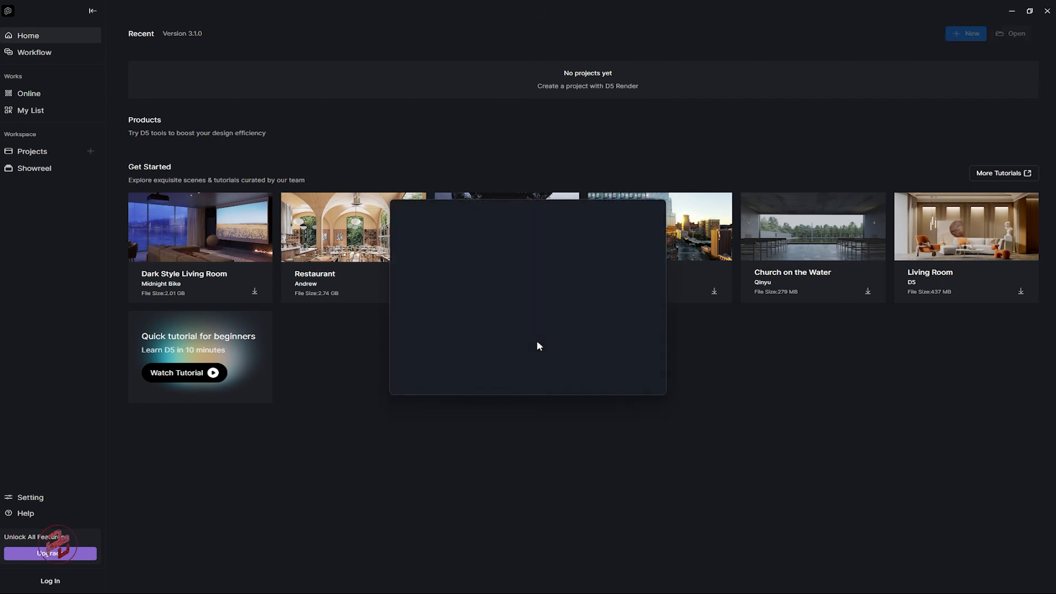
{"action": "left_click", "coordinate": [587, 367]}
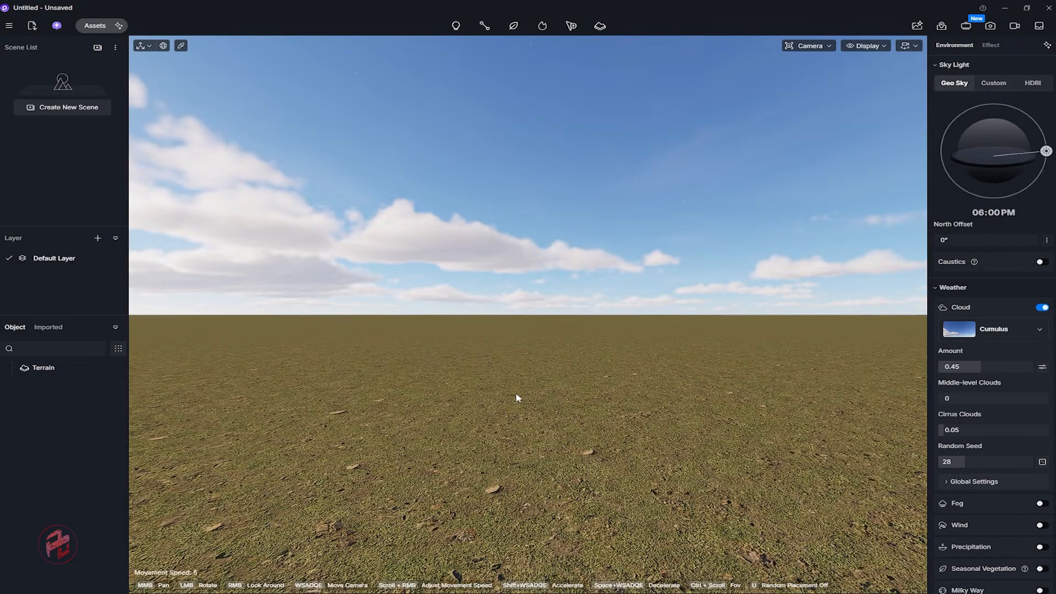
Delete the default Terrain object from the new scene and confirm removal of its terrain data.
{"action": "mouse_move", "coordinate": [546, 391]}
{"action": "right_mouse_down"}
{"action": "mouse_move", "coordinate": [535, 396]}
{"action": "mouse_move", "coordinate": [548, 394]}
{"action": "right_mouse_up"}
{"action": "left_click", "coordinate": [523, 404]}
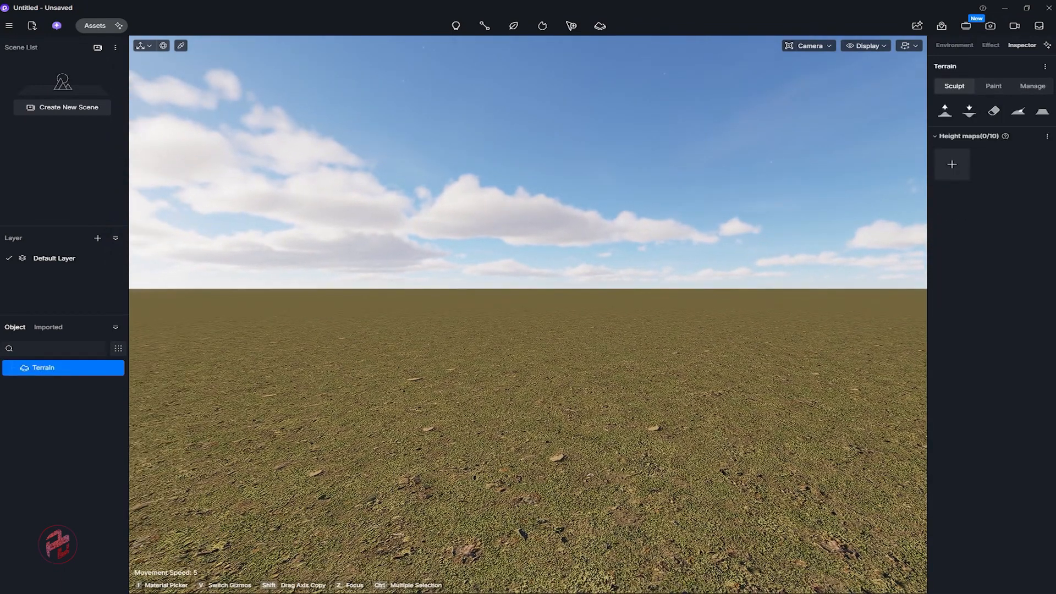
{"action": "key", "text": "Delete"}
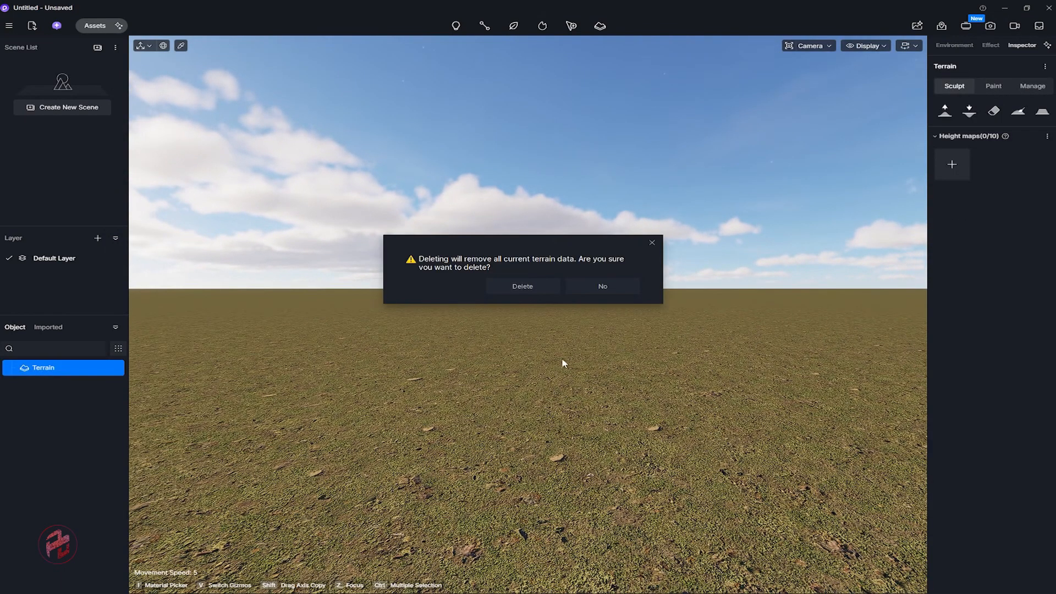
{"action": "left_click", "coordinate": [522, 286]}
Look around the empty D5 scene to examine camera navigation in the viewport.
{"action": "right_click_drag", "start_coordinate": [511, 385], "coordinate": [556, 361]}
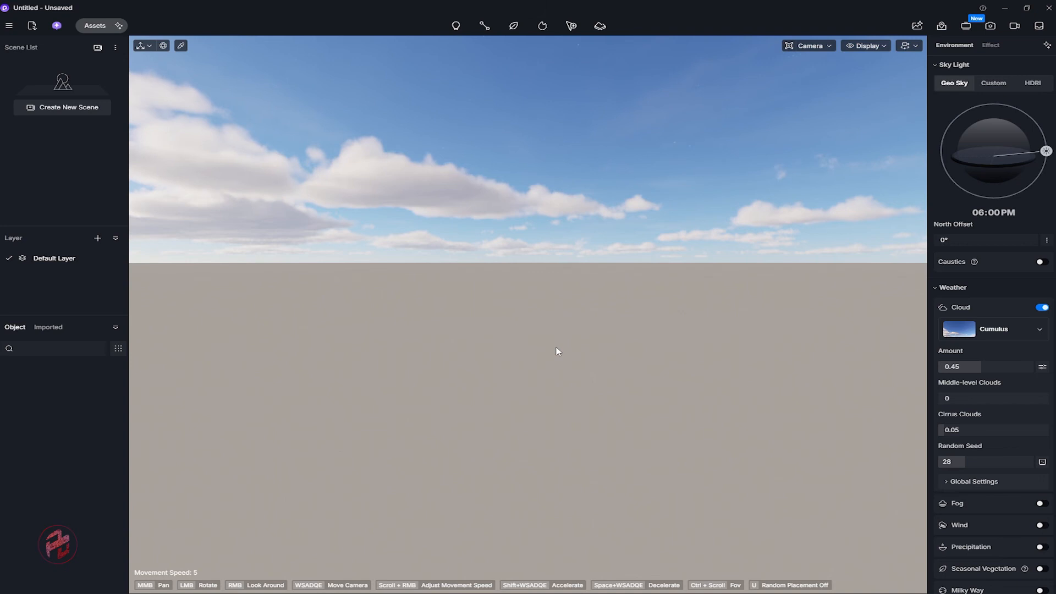
{"action": "right_click_drag", "start_coordinate": [542, 341], "coordinate": [894, 341]}
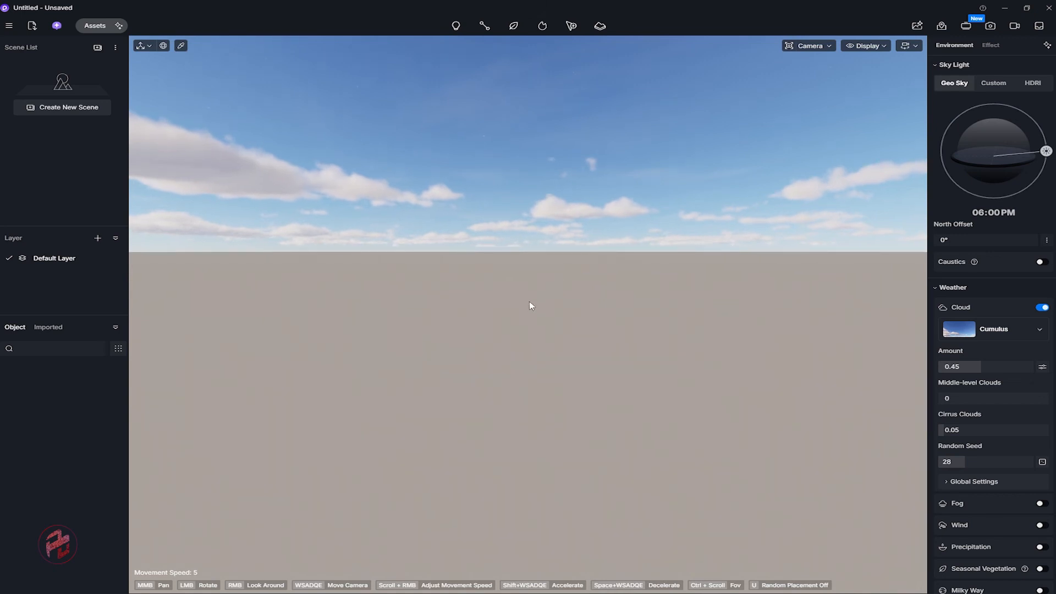
{"action": "right_click_drag", "start_coordinate": [522, 291], "coordinate": [567, 321]}
{"action": "right_click_drag", "start_coordinate": [524, 311], "coordinate": [399, 334]}
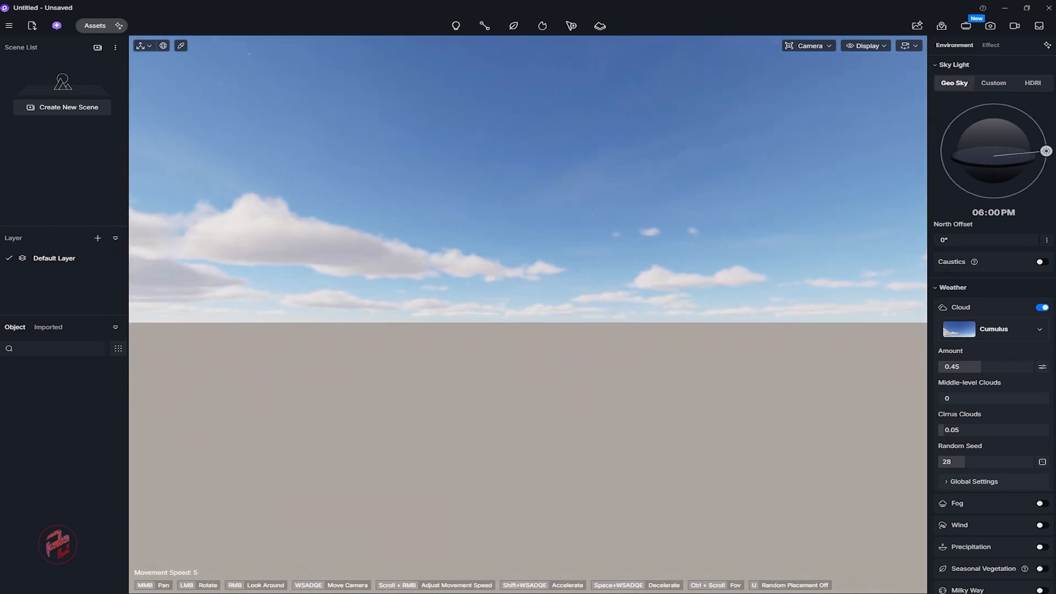
{"action": "right_click_drag", "start_coordinate": [524, 311], "coordinate": [484, 314]}
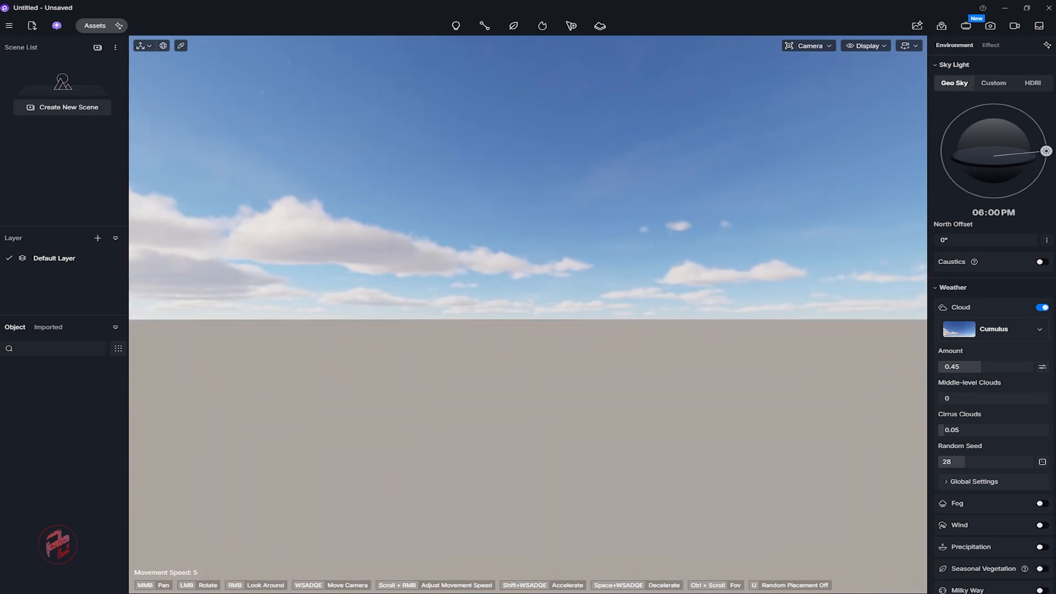
{"action": "right_click_drag", "start_coordinate": [484, 313], "coordinate": [450, 318]}
{"action": "right_click_drag", "start_coordinate": [558, 308], "coordinate": [530, 322]}
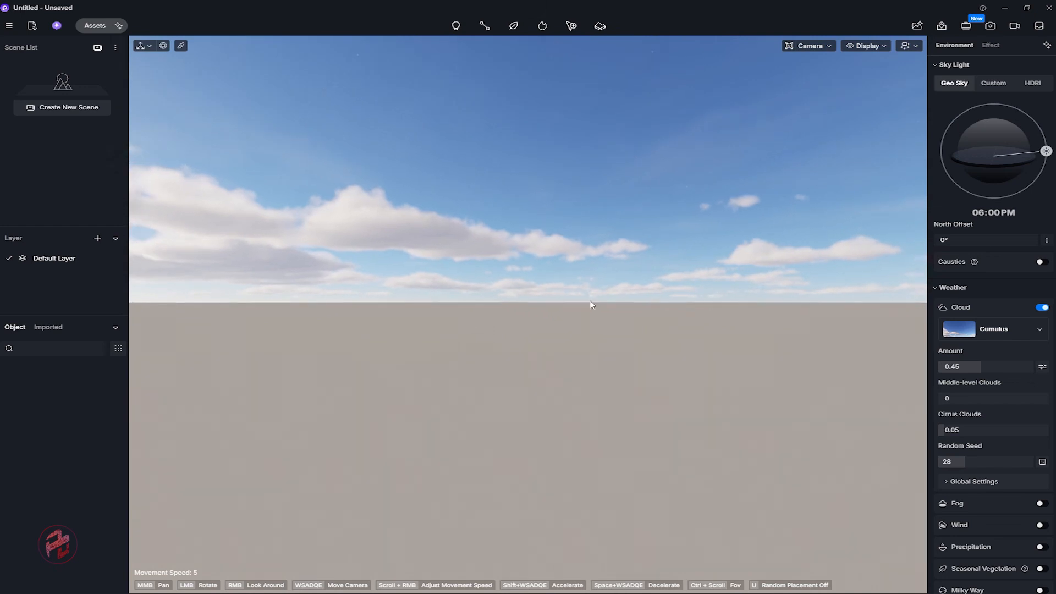
{"action": "right_click_drag", "start_coordinate": [589, 300], "coordinate": [583, 292]}
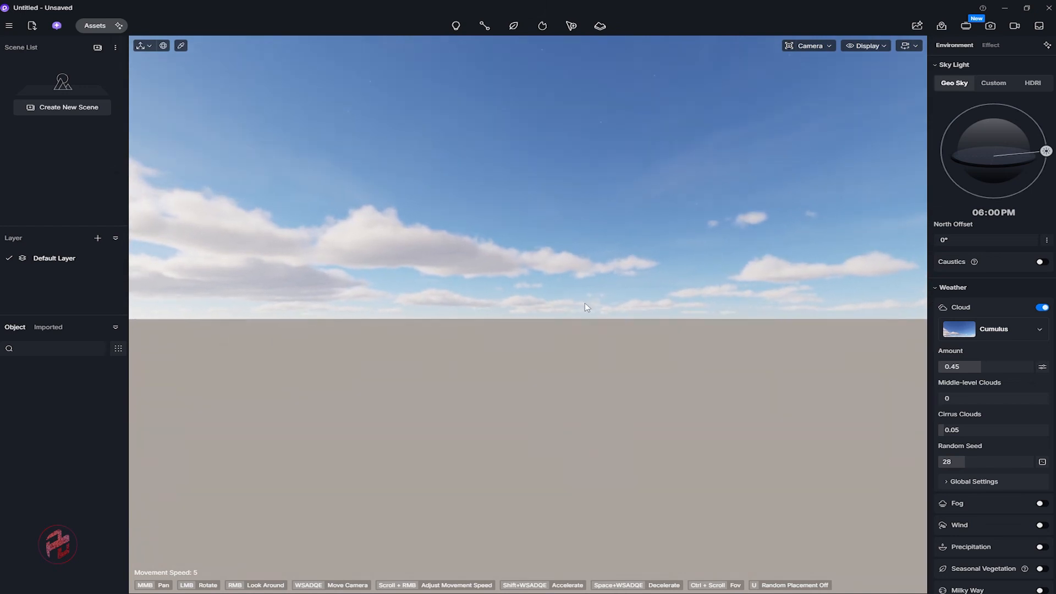
Try slower and faster camera movement speeds in the empty scene and set the movement speed to 14.
{"action": "right_click_drag", "start_coordinate": [575, 325], "coordinate": [614, 334]}
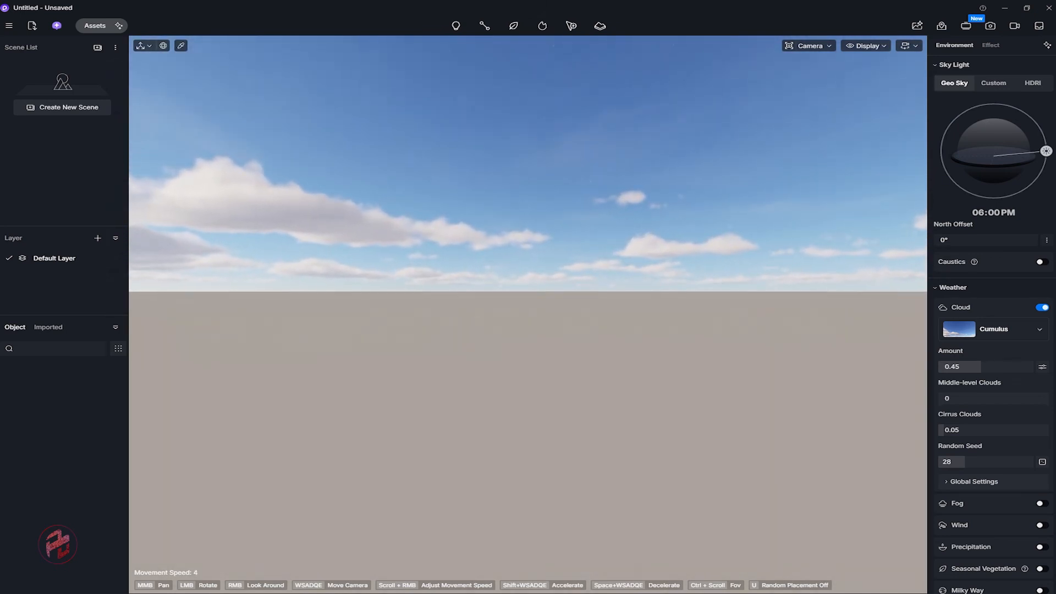
{"action": "scroll", "coordinate": [614, 334], "scroll_direction": "up", "scroll_amount": 5}
{"action": "scroll", "coordinate": [614, 334], "scroll_direction": "up", "scroll_amount": 5}
{"action": "right_click_drag", "start_coordinate": [614, 334], "coordinate": [594, 336]}
{"action": "scroll", "coordinate": [601, 338], "scroll_direction": "down", "scroll_amount": 5}
{"action": "scroll", "coordinate": [599, 336], "scroll_direction": "down", "scroll_amount": 5}
{"action": "scroll", "coordinate": [599, 336], "scroll_direction": "up", "scroll_amount": 3}
{"action": "scroll", "coordinate": [594, 337], "scroll_direction": "down", "scroll_amount": 1}
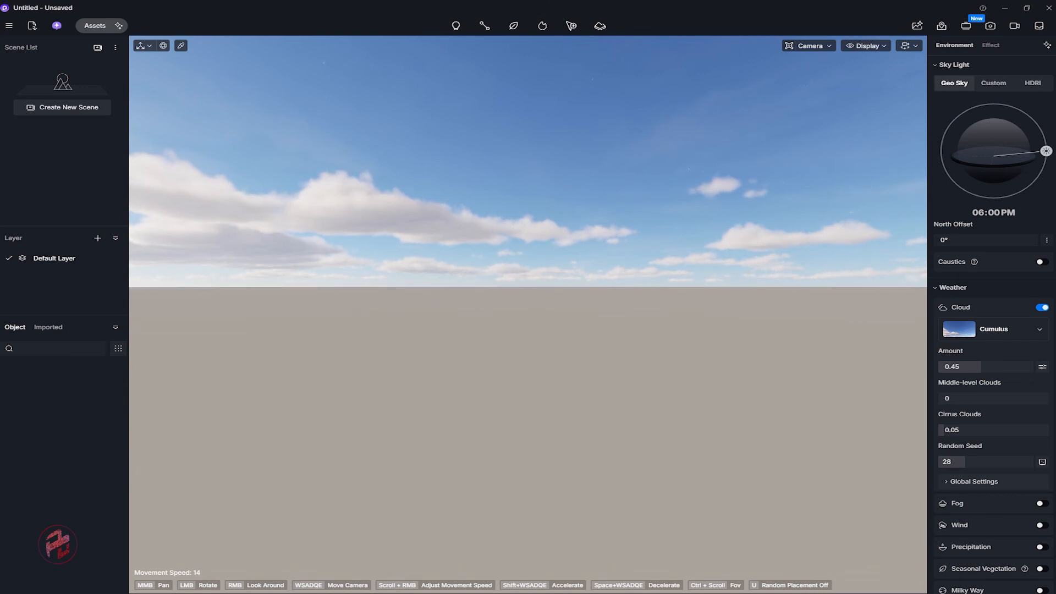
{"action": "right_click_drag", "start_coordinate": [594, 336], "coordinate": [597, 335]}
{"action": "scroll", "coordinate": [597, 334], "scroll_direction": "up", "scroll_amount": 5}
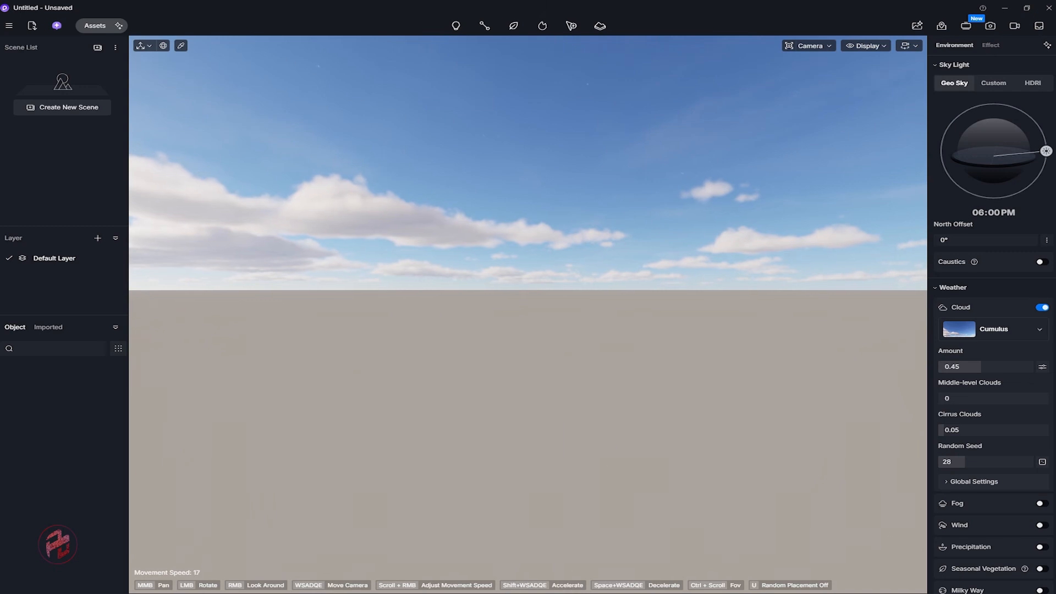
{"action": "scroll", "coordinate": [598, 334], "scroll_direction": "down", "scroll_amount": 3}
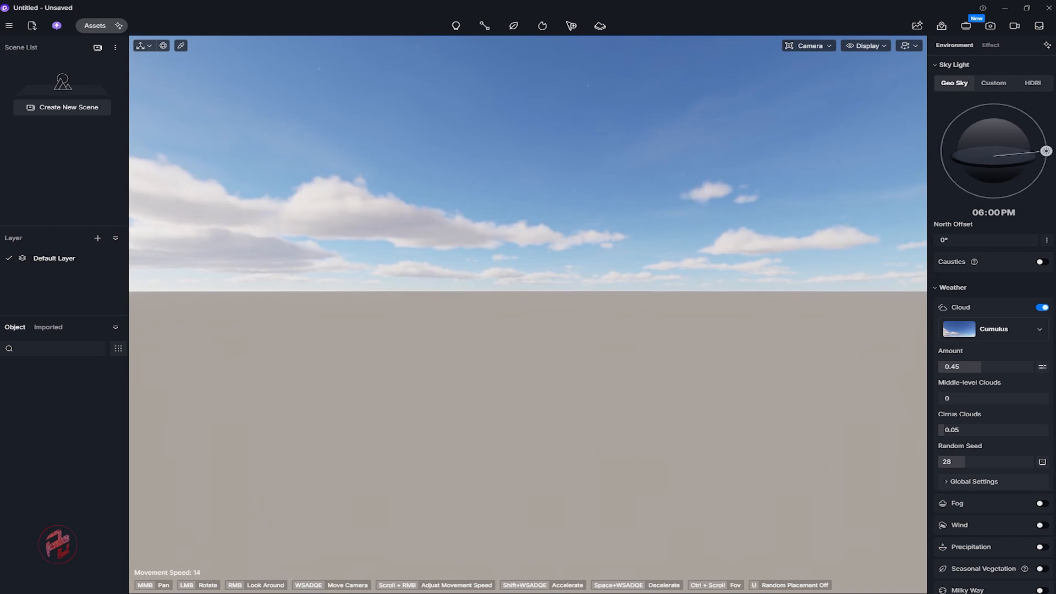
{"action": "right_click_drag", "start_coordinate": [598, 334], "coordinate": [570, 335]}
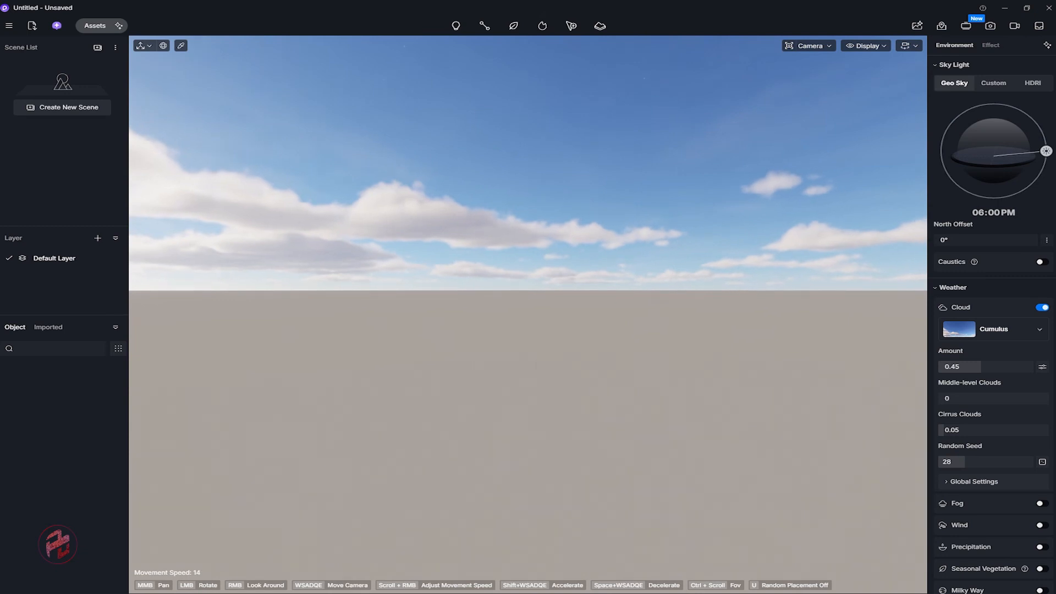
{"action": "right_click_drag", "start_coordinate": [571, 336], "coordinate": [606, 341]}
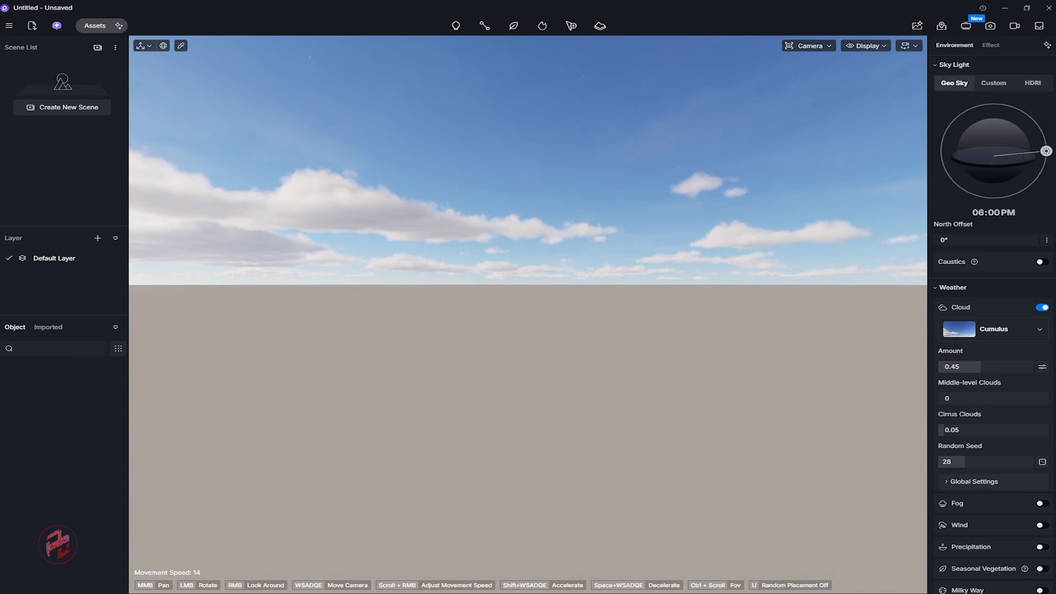
{"action": "right_click_drag", "start_coordinate": [605, 340], "coordinate": [581, 353]}
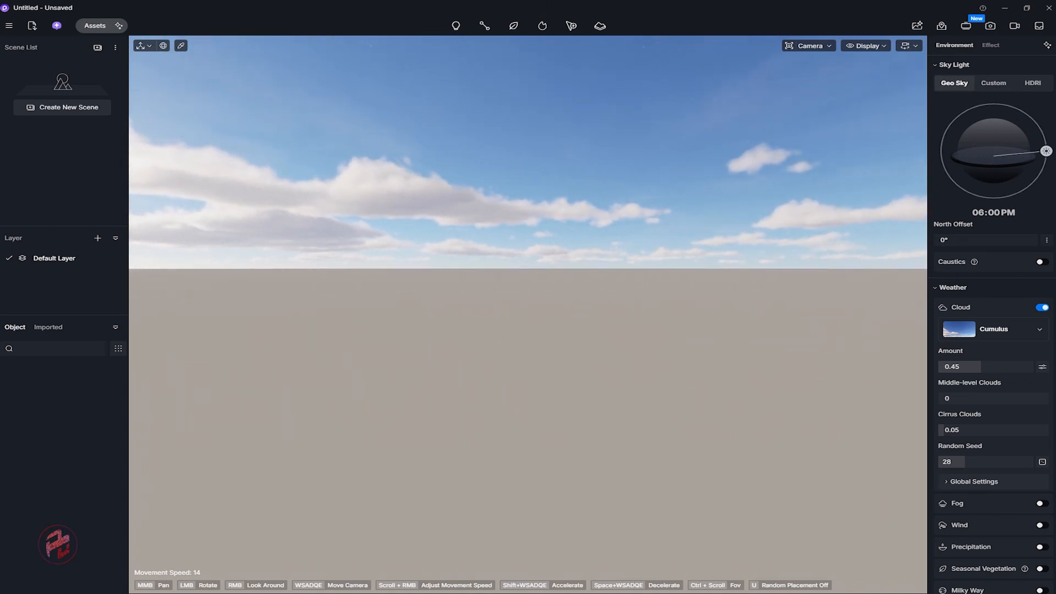
{"action": "right_click_drag", "start_coordinate": [583, 354], "coordinate": [605, 350]}
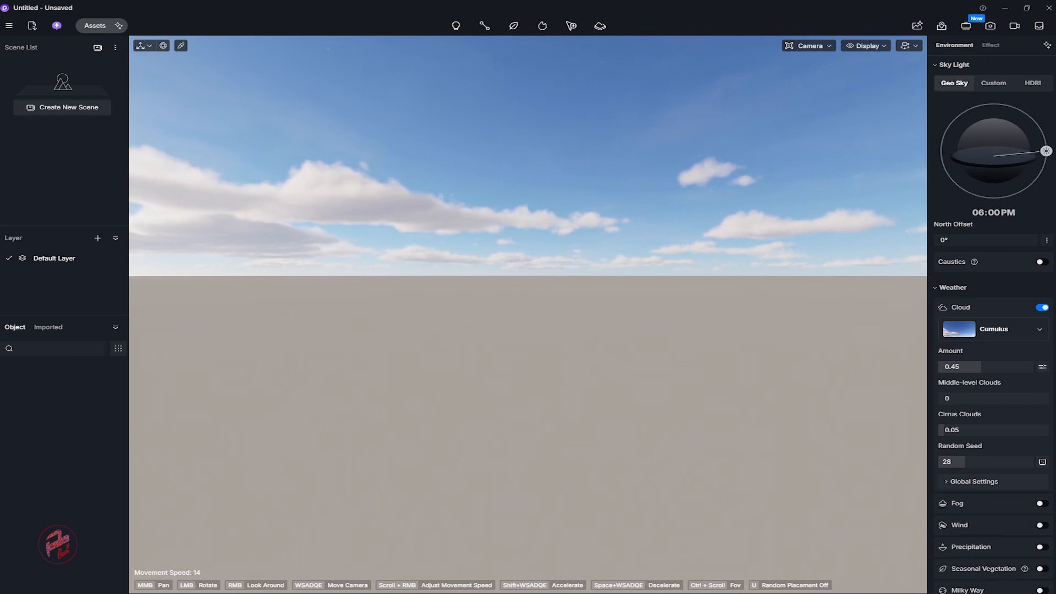
{"action": "mouse_move", "coordinate": [605, 350]}
{"action": "right_mouse_down"}
{"action": "mouse_move", "coordinate": [569, 353]}
{"action": "mouse_move", "coordinate": [623, 354]}
{"action": "right_mouse_up"}
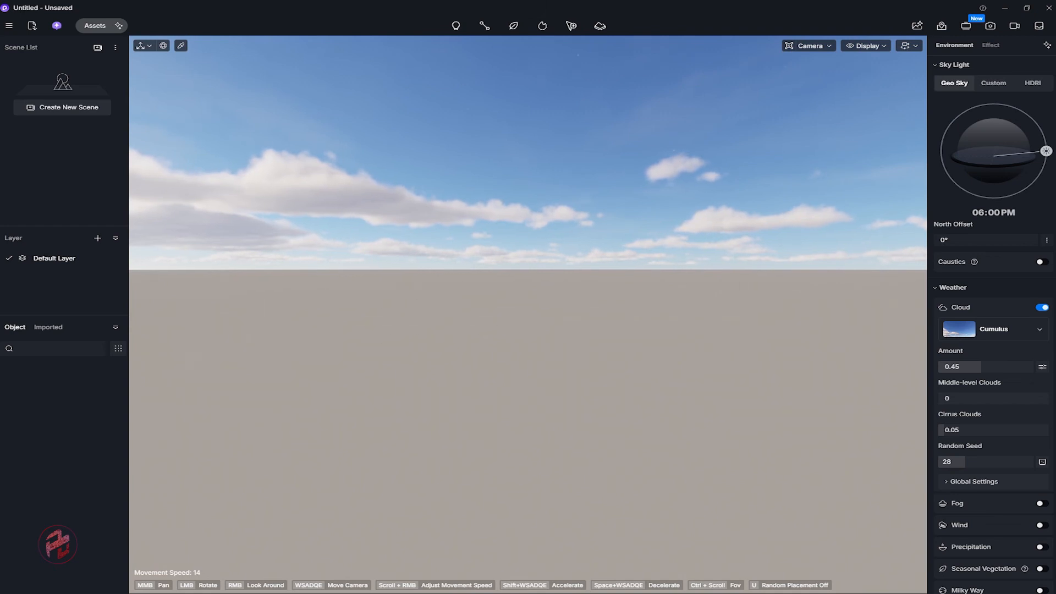
{"action": "right_click_drag", "start_coordinate": [623, 354], "coordinate": [555, 362]}
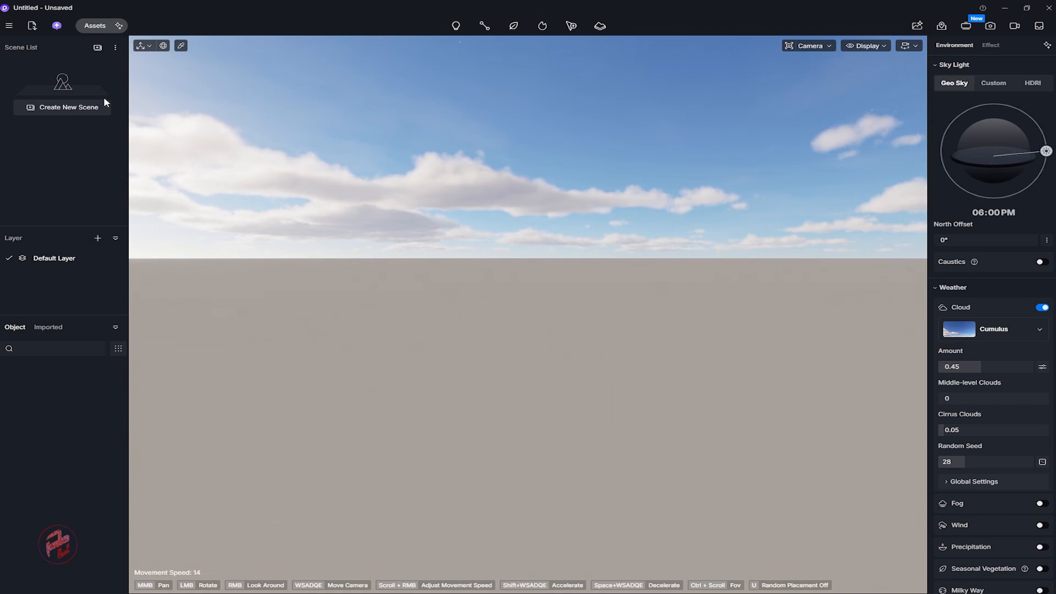
Import the Terrain.d5a file into the project and show it in the list of imported models.
{"action": "left_click", "coordinate": [33, 25]}
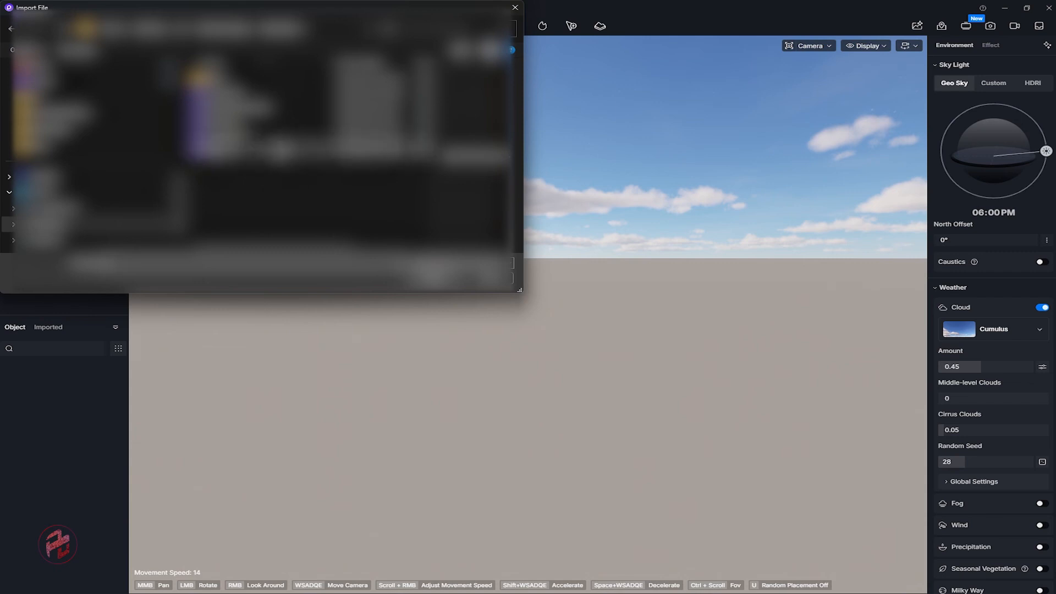
{"action": "left_click", "coordinate": [291, 123]}
{"action": "left_click", "coordinate": [444, 277]}
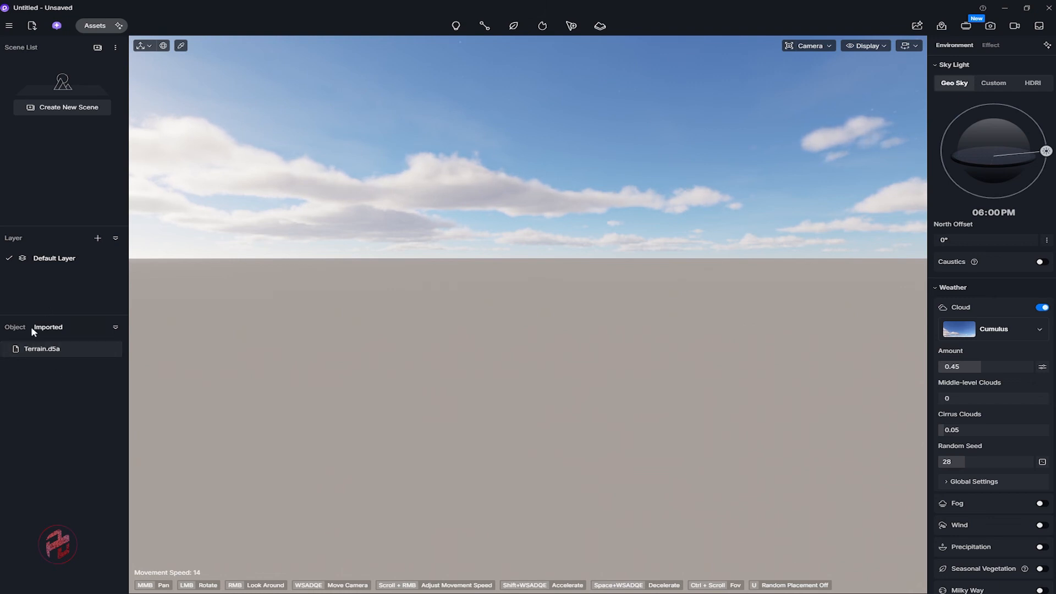
{"action": "left_click", "coordinate": [16, 329]}
{"action": "left_click", "coordinate": [47, 328]}
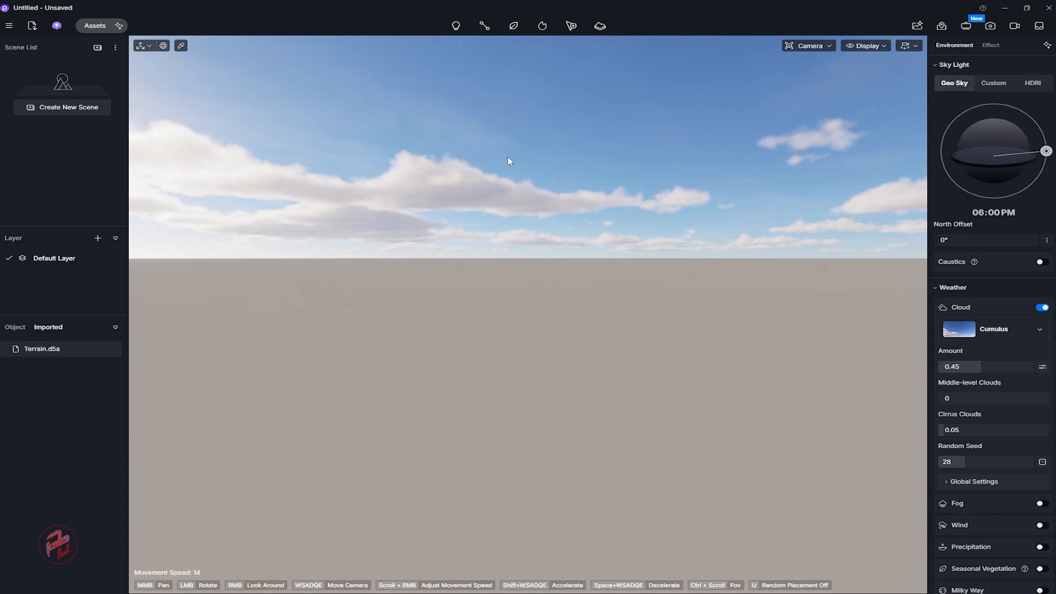
Examine the effect settings, from LUT and post-processing through to the style options.
{"action": "mouse_move", "coordinate": [533, 156]}
{"action": "right_mouse_down"}
{"action": "mouse_move", "coordinate": [645, 157]}
{"action": "mouse_move", "coordinate": [490, 174]}
{"action": "mouse_move", "coordinate": [634, 155]}
{"action": "mouse_move", "coordinate": [514, 160]}
{"action": "mouse_move", "coordinate": [537, 158]}
{"action": "right_mouse_up"}
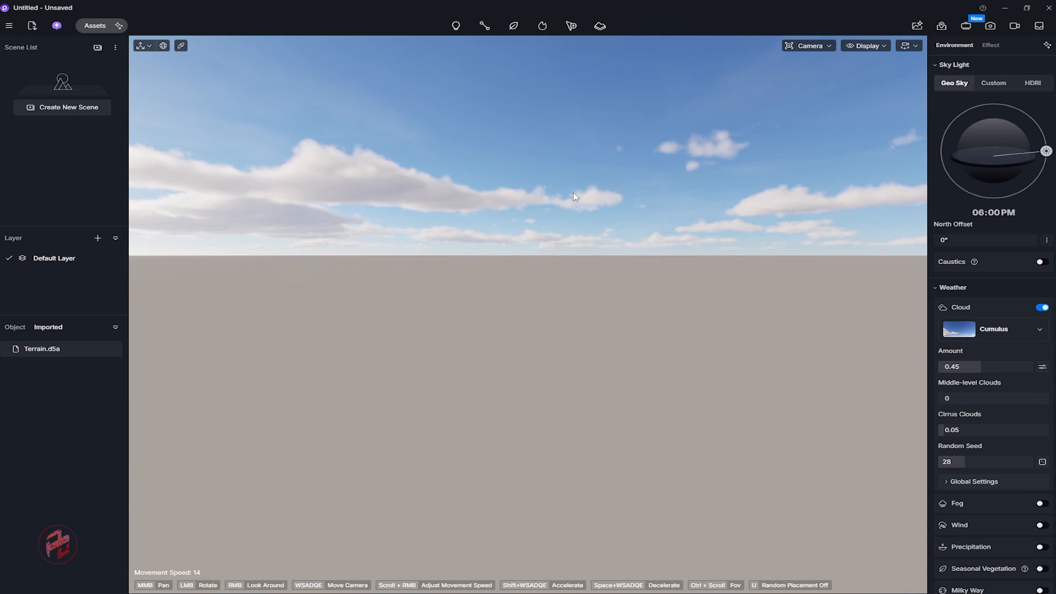
{"action": "right_click_drag", "start_coordinate": [573, 195], "coordinate": [709, 151]}
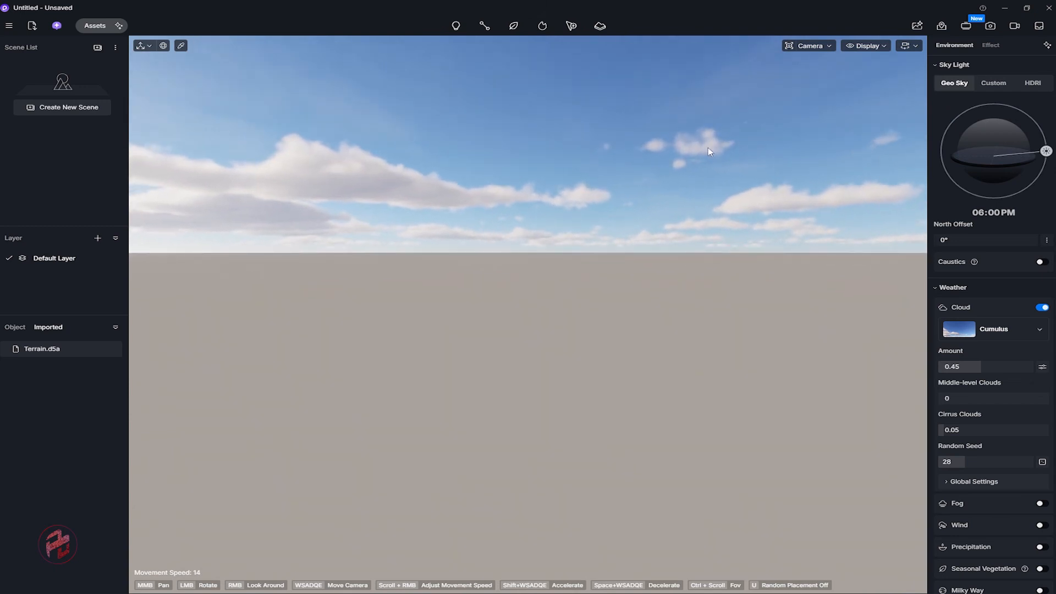
{"action": "left_click", "coordinate": [991, 46]}
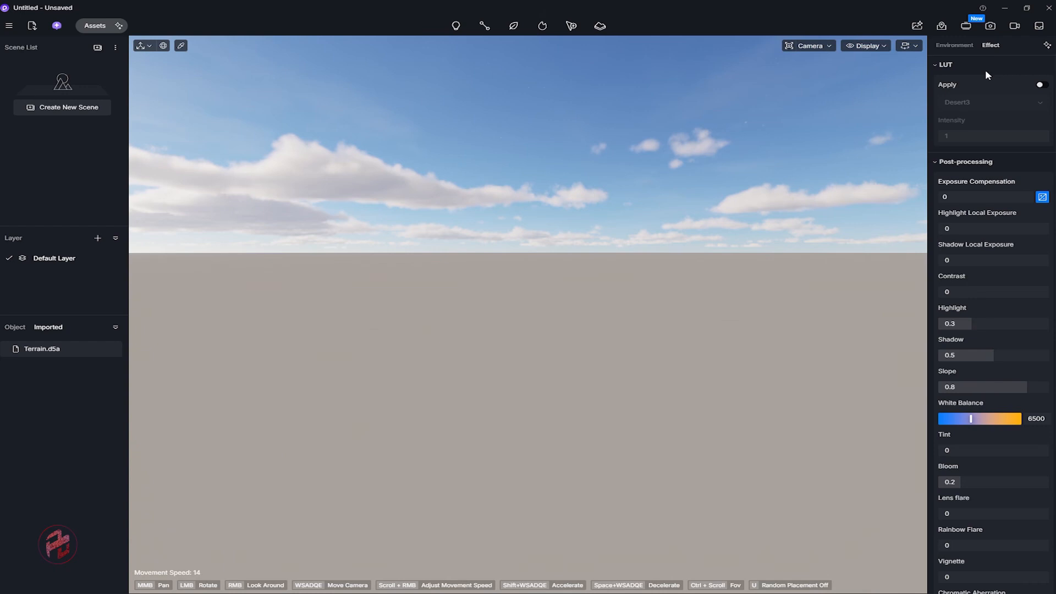
{"action": "scroll", "coordinate": [990, 209], "scroll_direction": "down", "scroll_amount": 3}
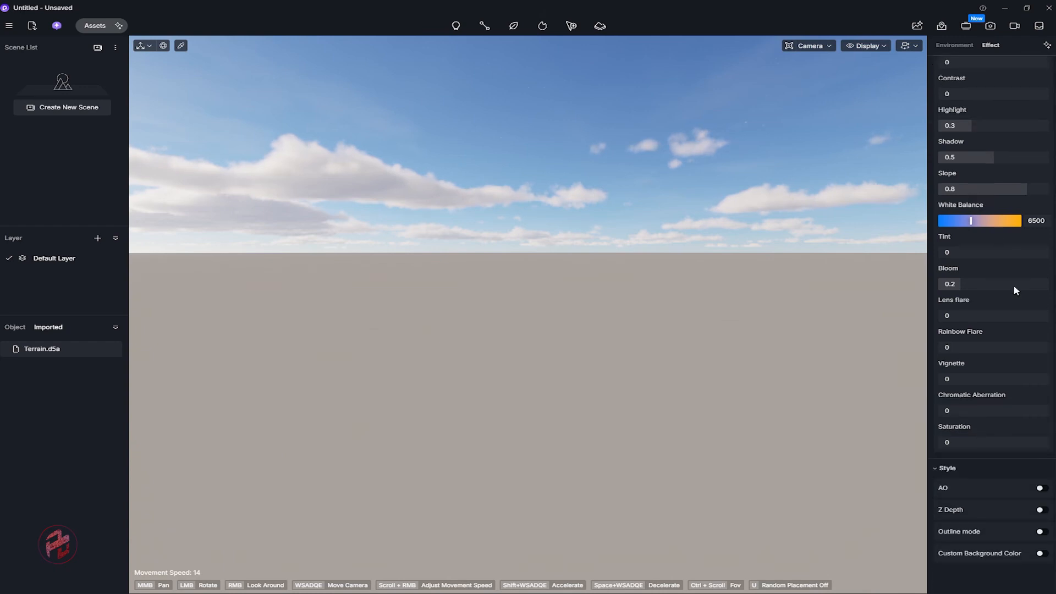
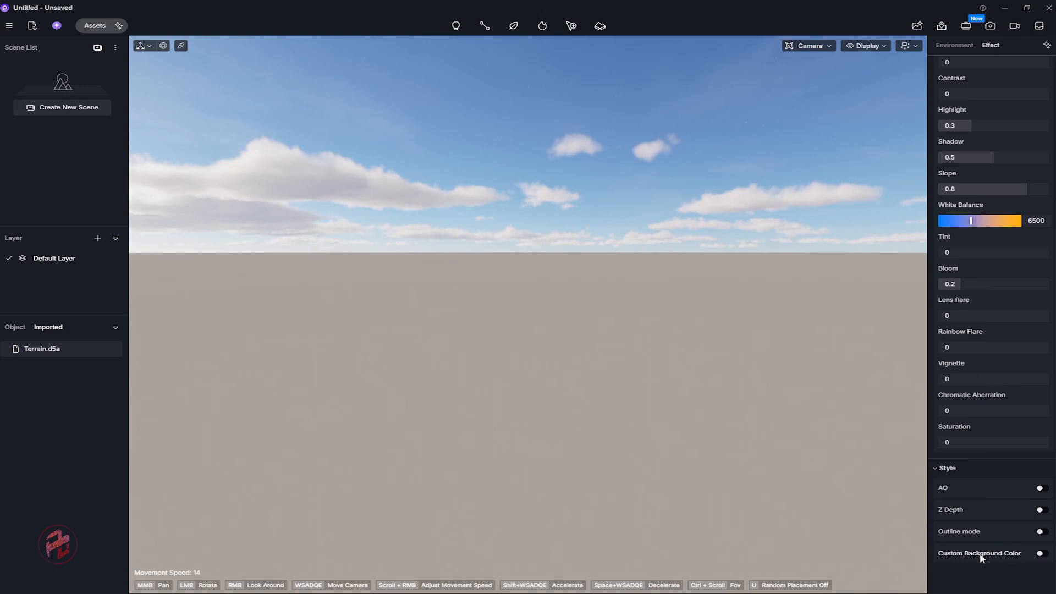
{"action": "scroll", "coordinate": [982, 558], "scroll_direction": "up", "scroll_amount": 4}
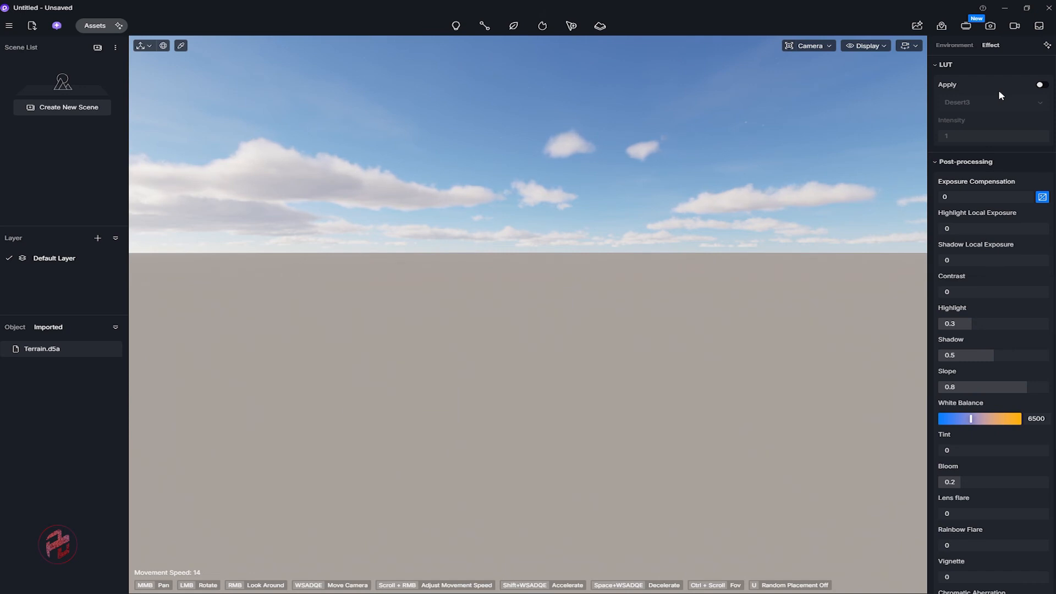
Set the Geo Sky sun time to 05:28 PM and the north offset to 84.3°.
{"action": "left_click", "coordinate": [956, 46]}
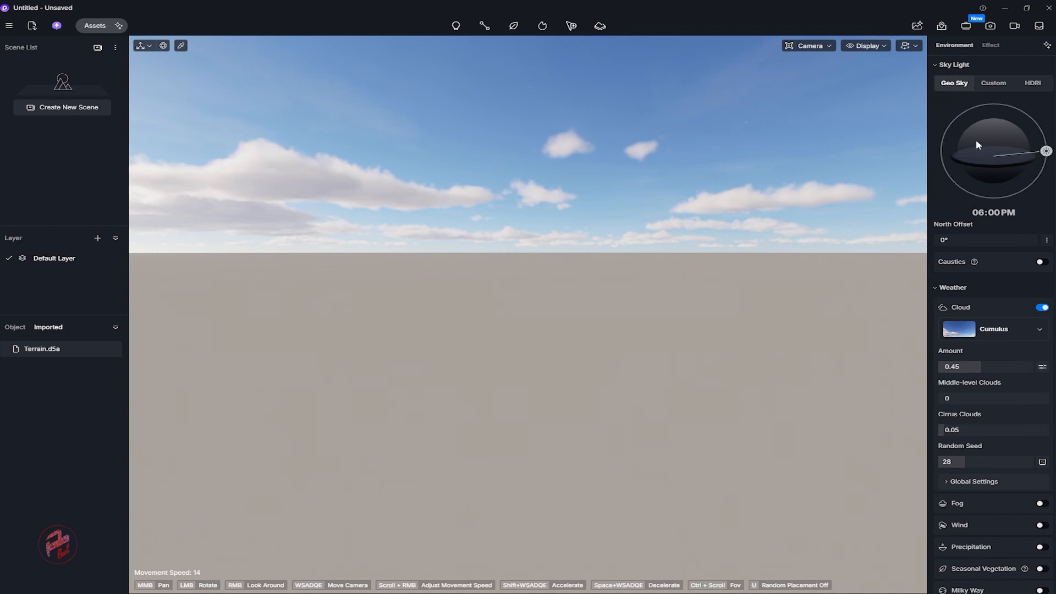
{"action": "mouse_move", "coordinate": [1047, 151]}
{"action": "left_mouse_down"}
{"action": "mouse_move", "coordinate": [1048, 135]}
{"action": "mouse_move", "coordinate": [1046, 147]}
{"action": "left_mouse_up"}
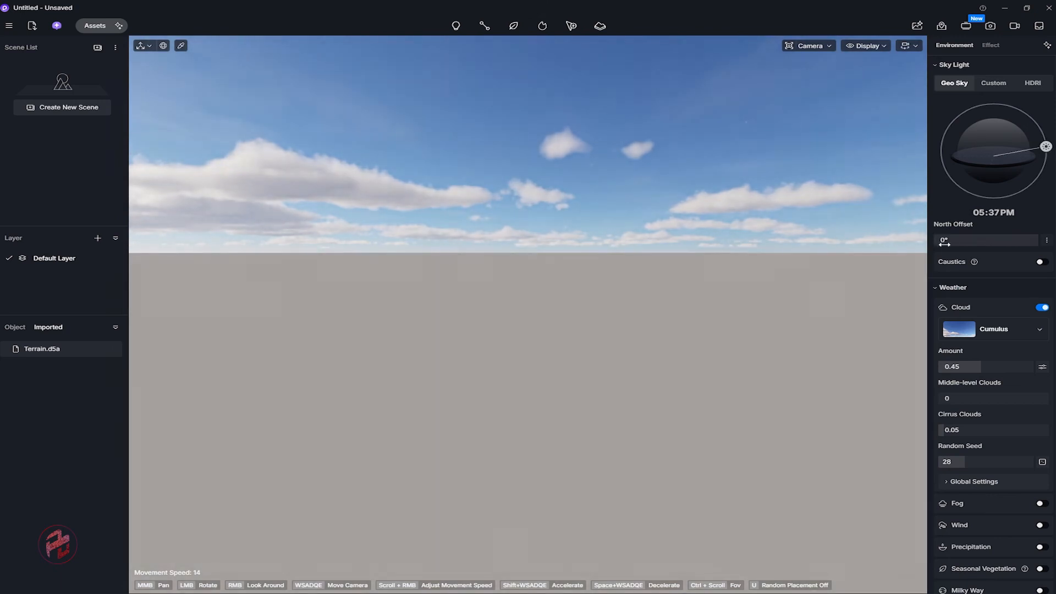
{"action": "left_click_drag", "start_coordinate": [996, 240], "coordinate": [972, 241]}
{"action": "mouse_move", "coordinate": [1047, 149]}
{"action": "left_mouse_down"}
{"action": "mouse_move", "coordinate": [1033, 117]}
{"action": "mouse_move", "coordinate": [979, 107]}
{"action": "mouse_move", "coordinate": [1043, 136]}
{"action": "mouse_move", "coordinate": [1051, 169]}
{"action": "mouse_move", "coordinate": [1043, 149]}
{"action": "left_mouse_up"}
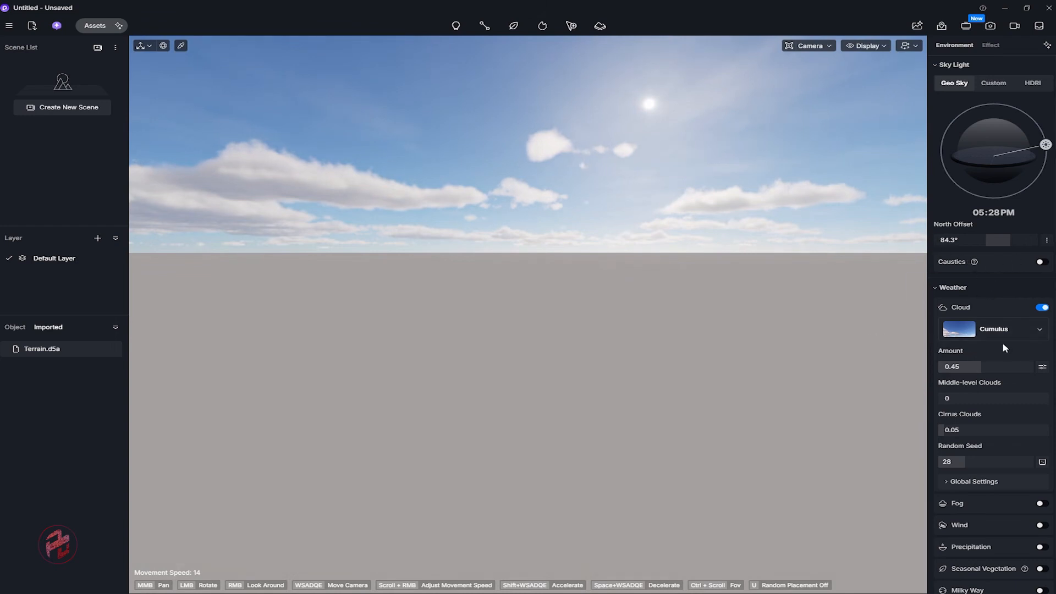
Try out the cloud presets one after another, from Stratocumulus through Clear Blue Sky to Legacy, to compare their skies.
{"action": "left_click", "coordinate": [1004, 332]}
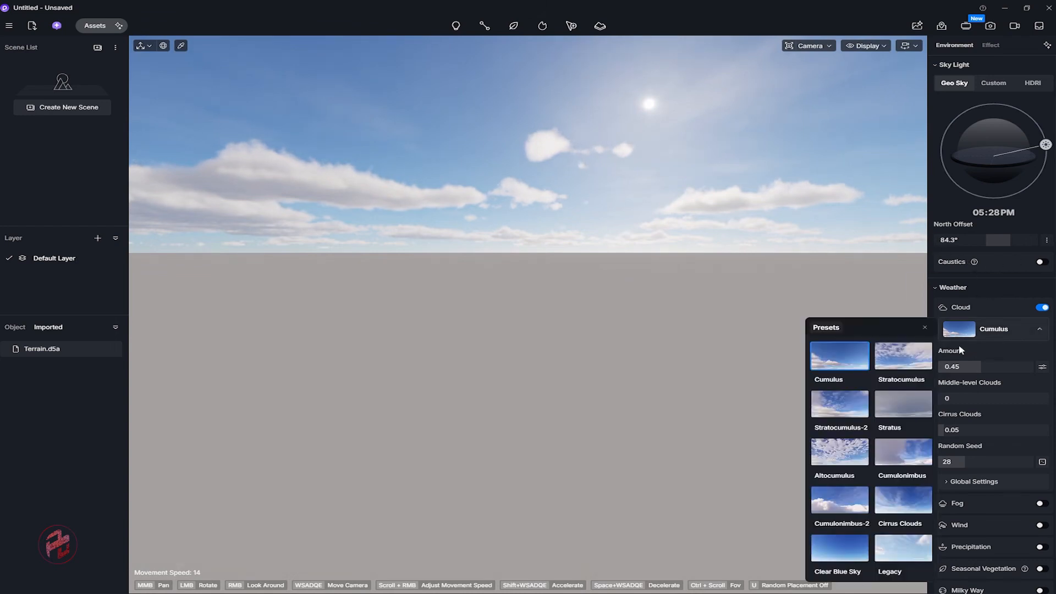
{"action": "left_click", "coordinate": [905, 357]}
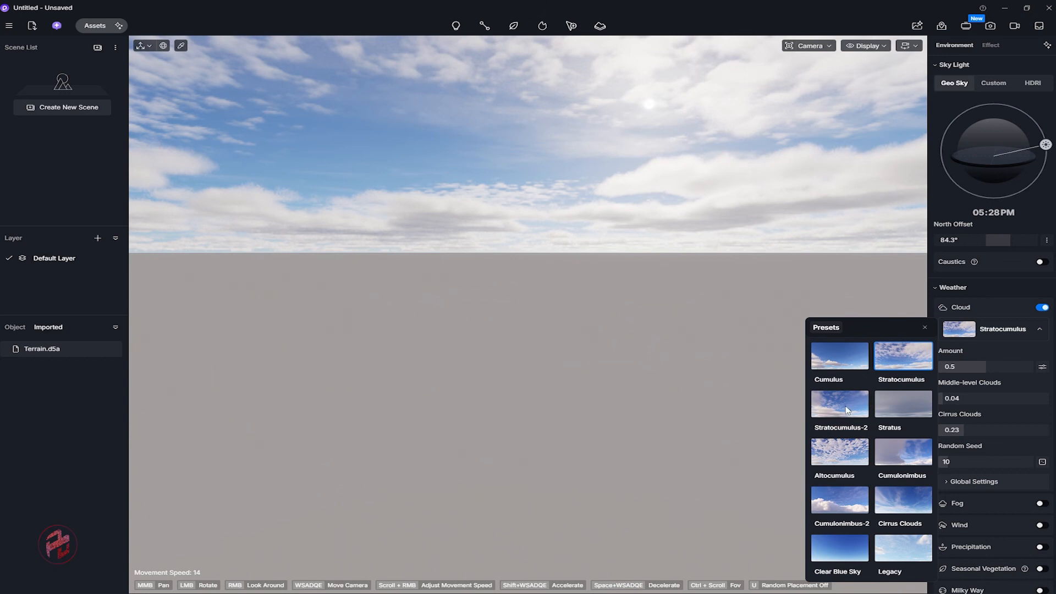
{"action": "left_click", "coordinate": [847, 410]}
{"action": "left_click", "coordinate": [905, 406]}
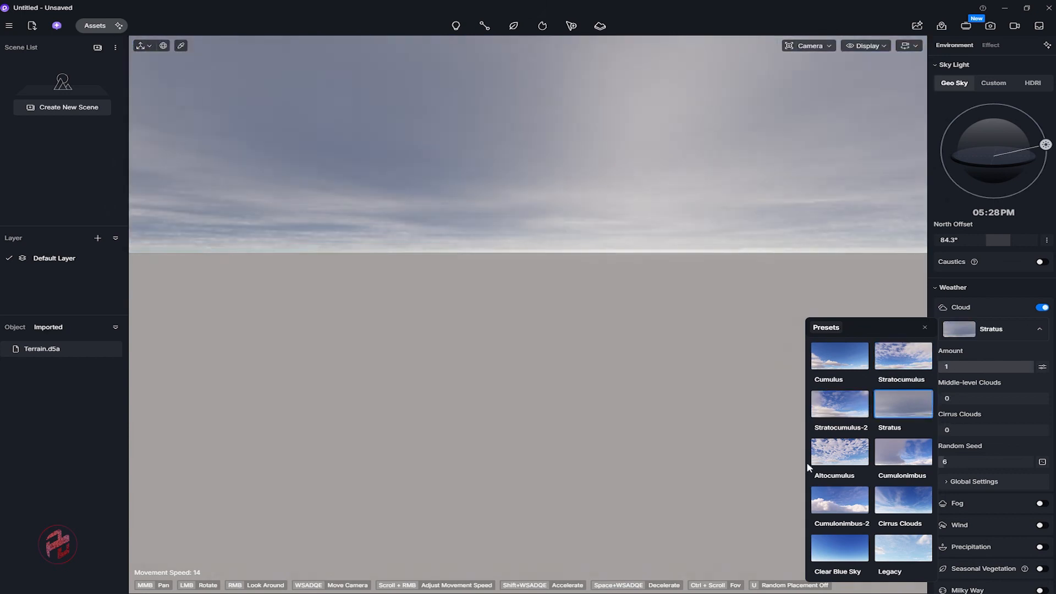
{"action": "left_click", "coordinate": [846, 453]}
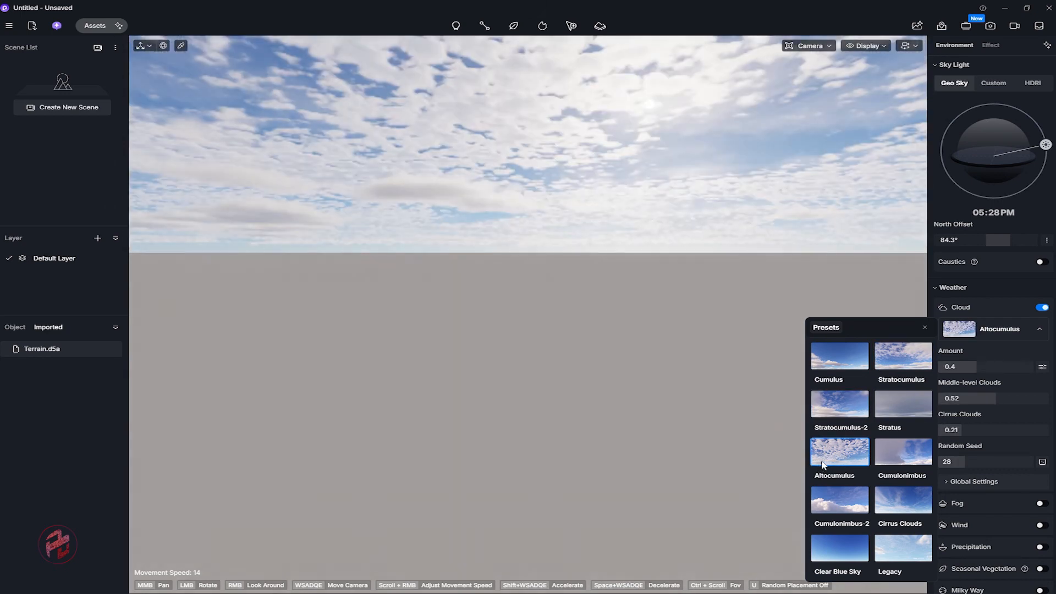
{"action": "left_click", "coordinate": [903, 458]}
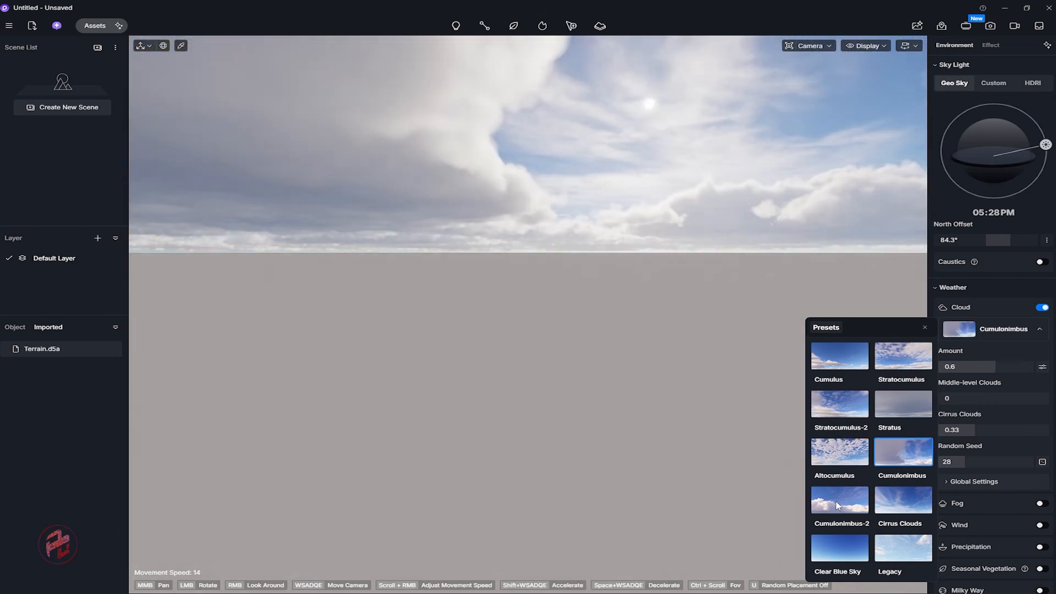
{"action": "left_click", "coordinate": [840, 506]}
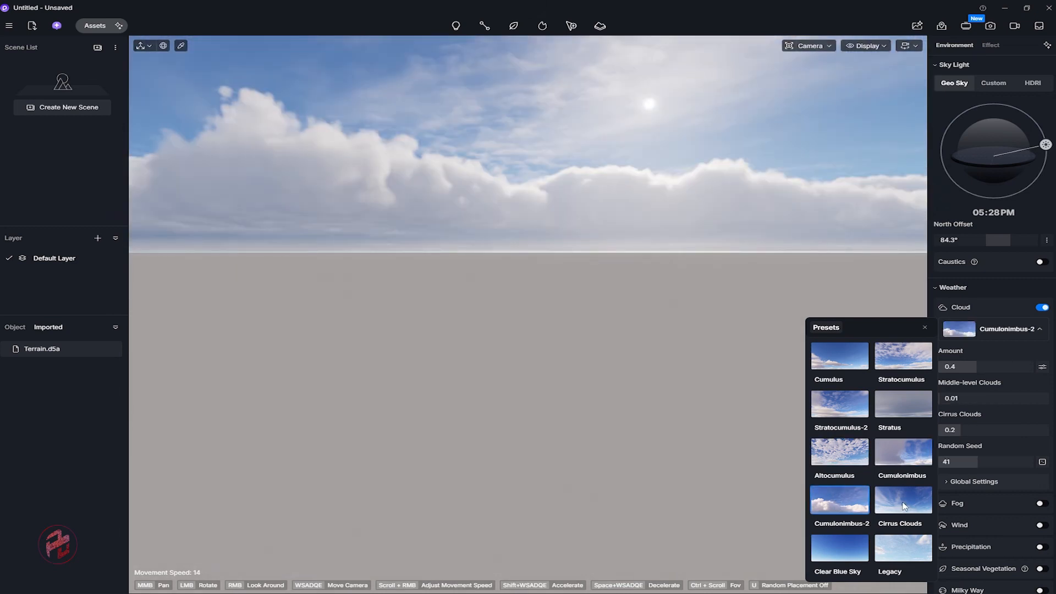
{"action": "left_click", "coordinate": [905, 506]}
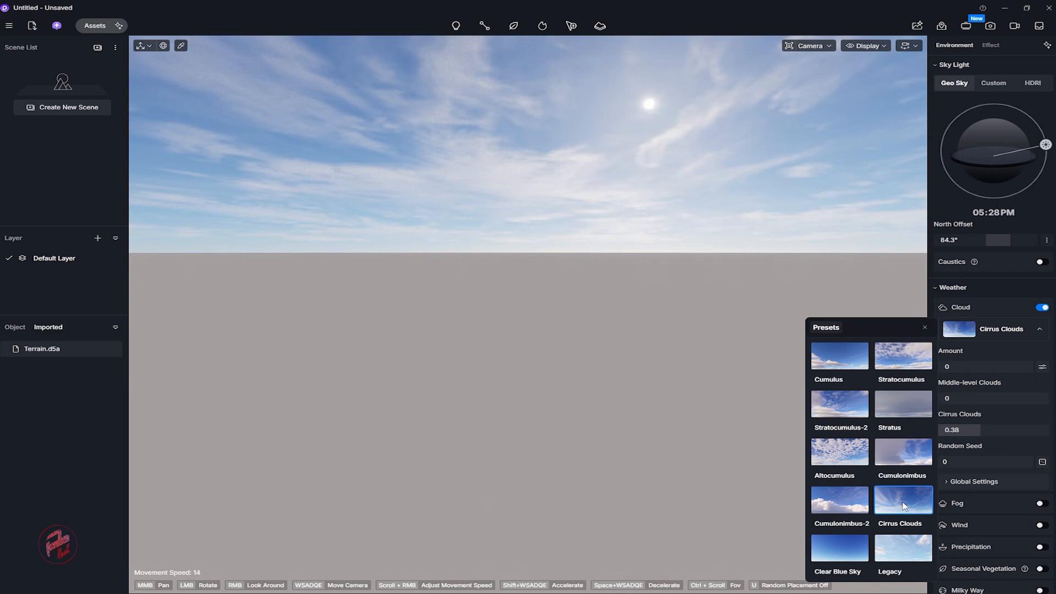
{"action": "left_click", "coordinate": [853, 509]}
{"action": "left_click", "coordinate": [840, 549]}
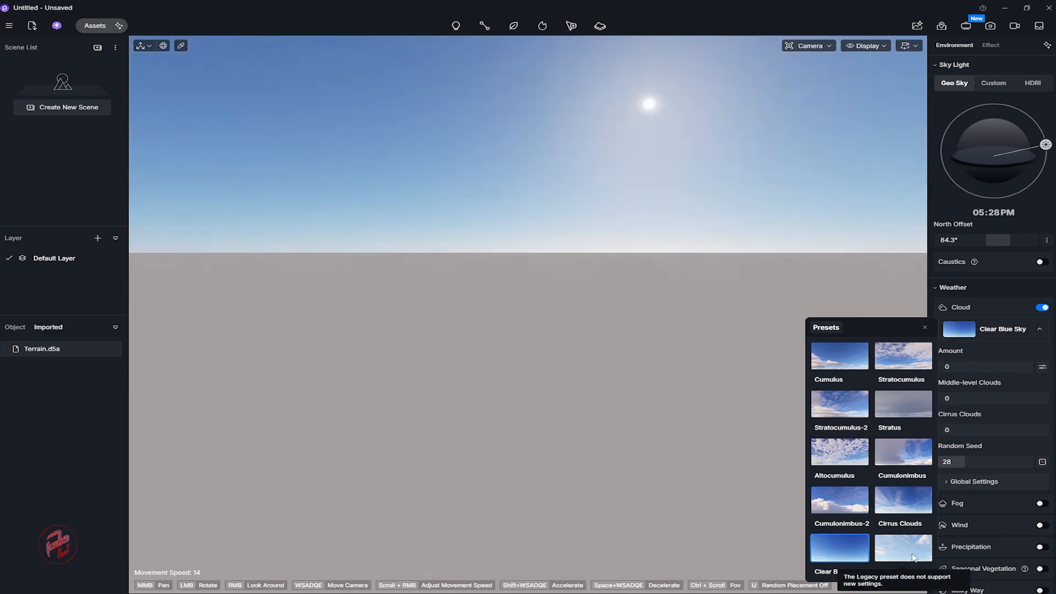
{"action": "left_click", "coordinate": [913, 557]}
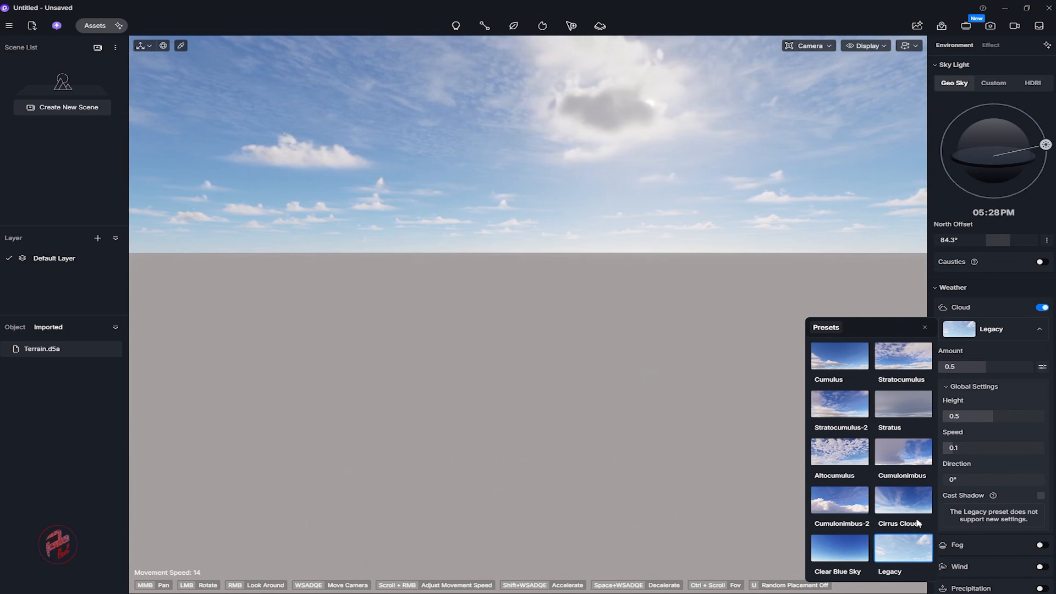
Compare a few more cloud presets and apply the Cirrus Clouds preset to the sky.
{"action": "left_click", "coordinate": [859, 549]}
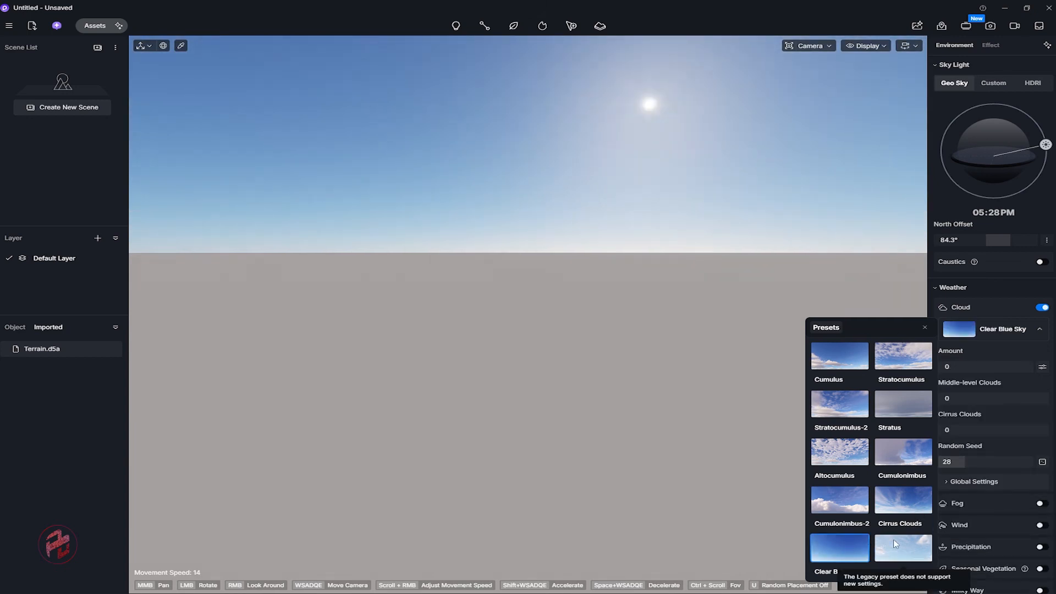
{"action": "left_click", "coordinate": [909, 506]}
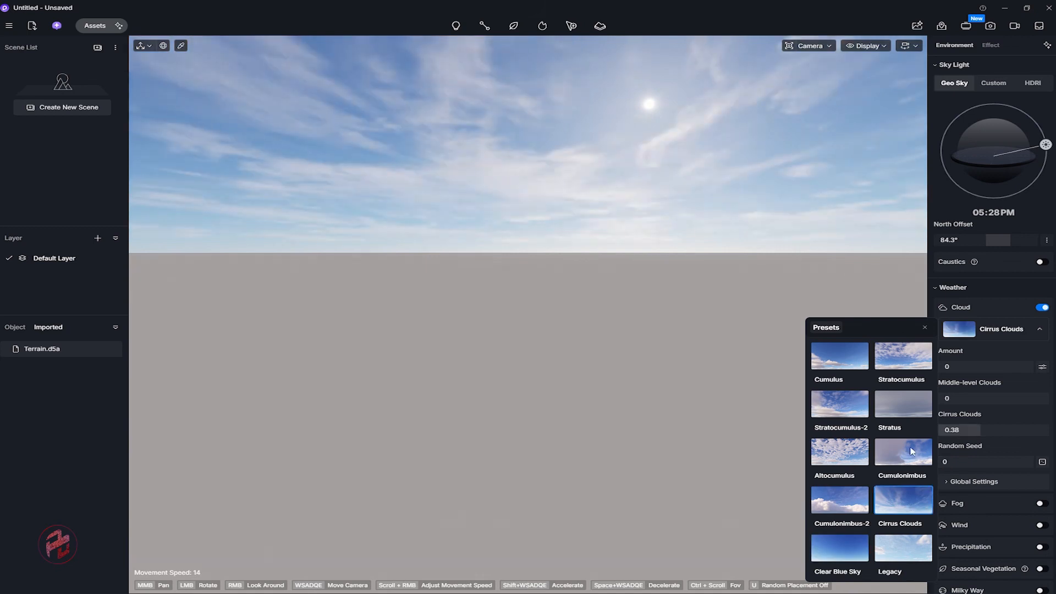
{"action": "left_click", "coordinate": [913, 453]}
{"action": "left_click", "coordinate": [854, 416]}
{"action": "left_click", "coordinate": [904, 496]}
{"action": "left_click", "coordinate": [954, 85]}
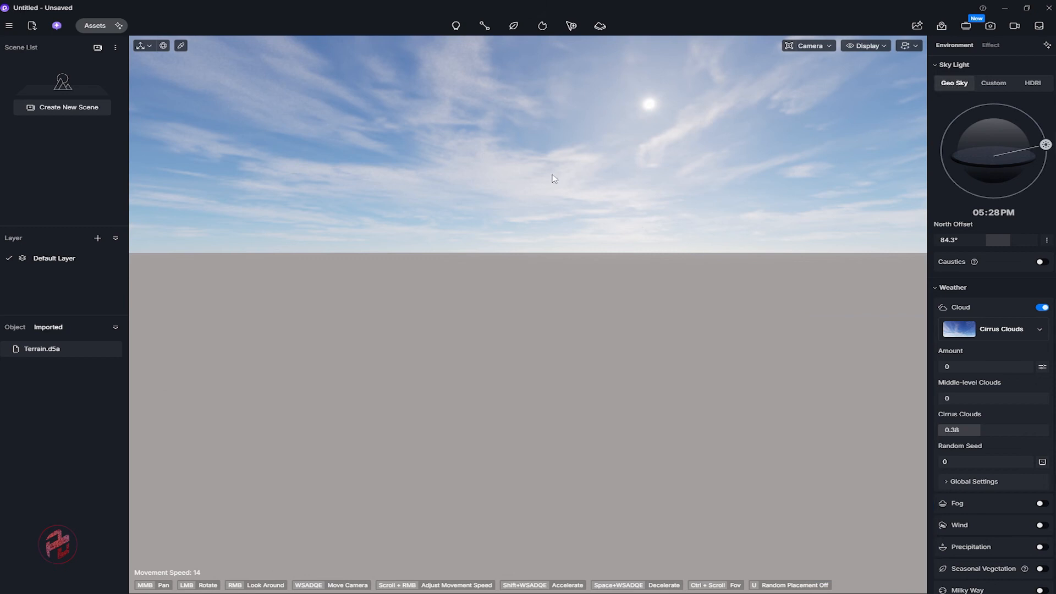
Place the imported Terrain.d5a model in the scene at about X -80, Y 11, Z 0 and focus the camera on it.
{"action": "right_click_drag", "start_coordinate": [553, 176], "coordinate": [564, 156]}
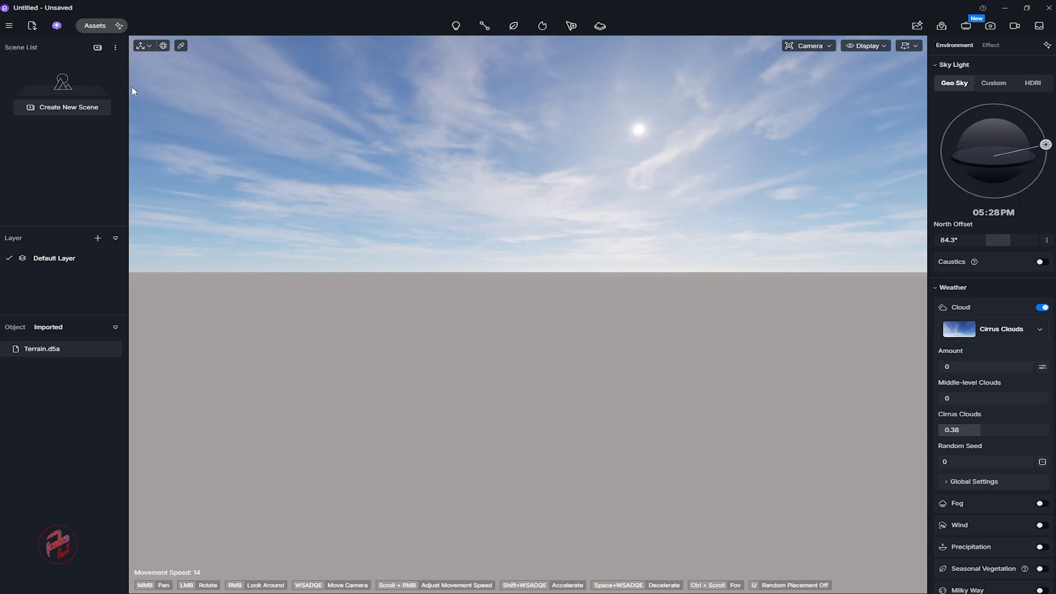
{"action": "left_click", "coordinate": [63, 349]}
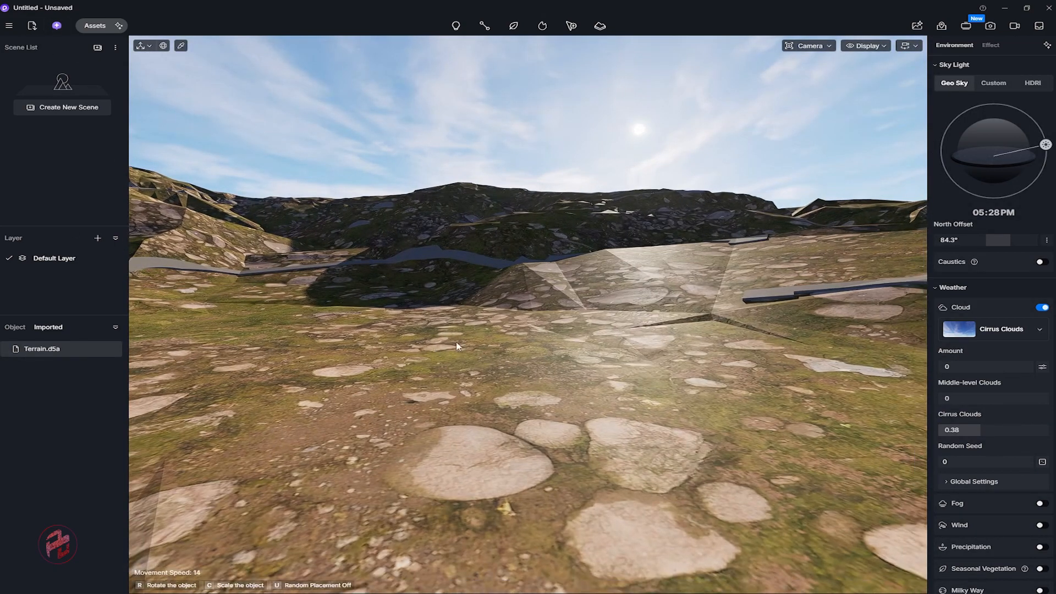
{"action": "left_click", "coordinate": [443, 336]}
{"action": "key", "text": "s"}
{"action": "right_click_drag", "start_coordinate": [443, 337], "coordinate": [543, 281]}
{"action": "key", "text": "w"}
{"action": "key", "text": "e"}
{"action": "key", "text": "w"}
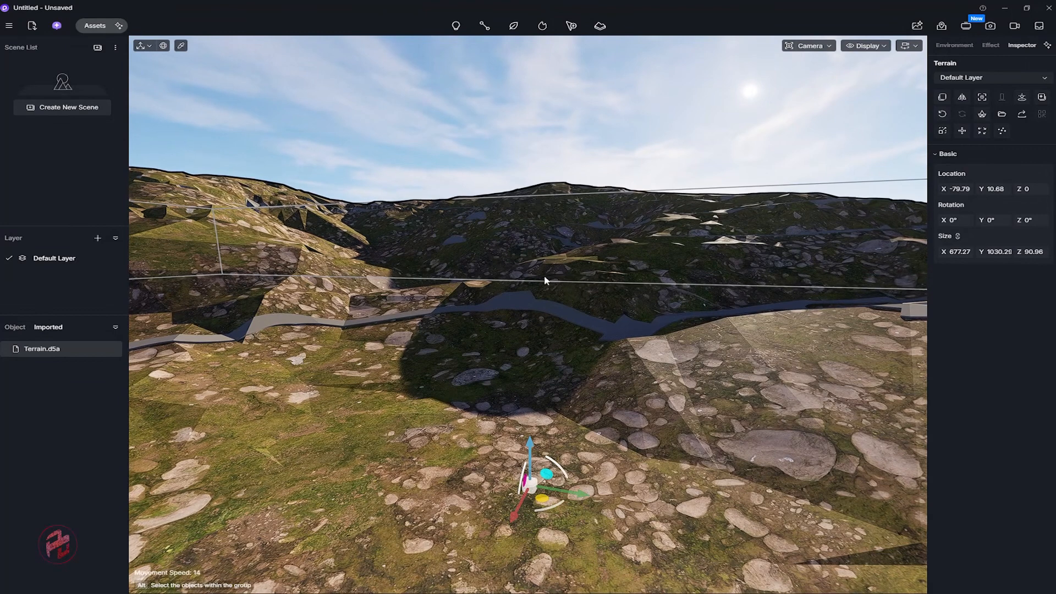
{"action": "left_click", "coordinate": [982, 98]}
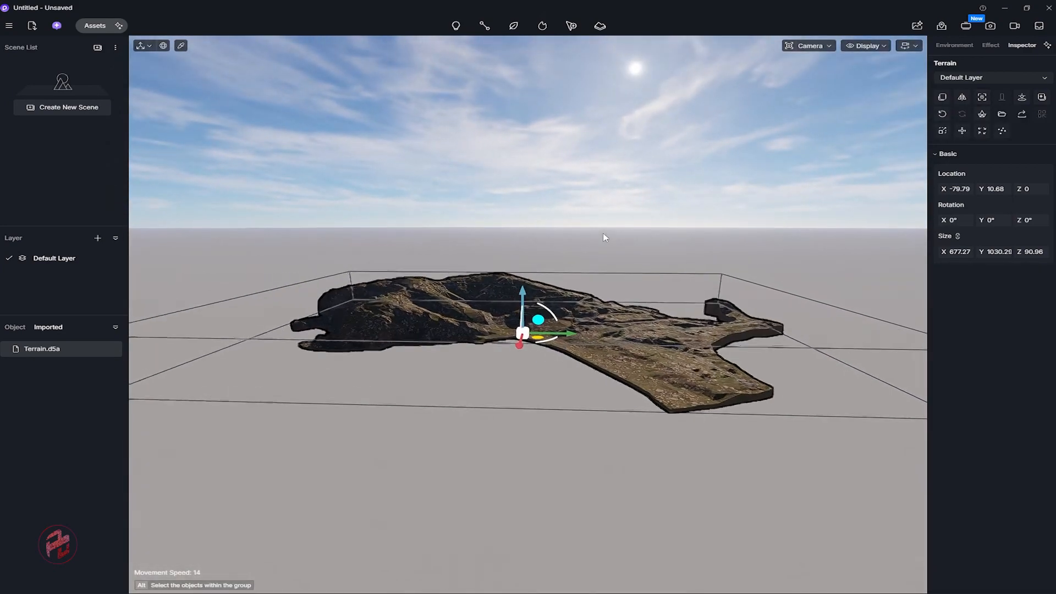
Examine the imported terrain from a distance and close up, covering its hills, rocky ground texture and winding road.
{"action": "right_click_drag", "start_coordinate": [603, 234], "coordinate": [622, 261]}
{"action": "middle_click_drag", "start_coordinate": [521, 234], "coordinate": [551, 259]}
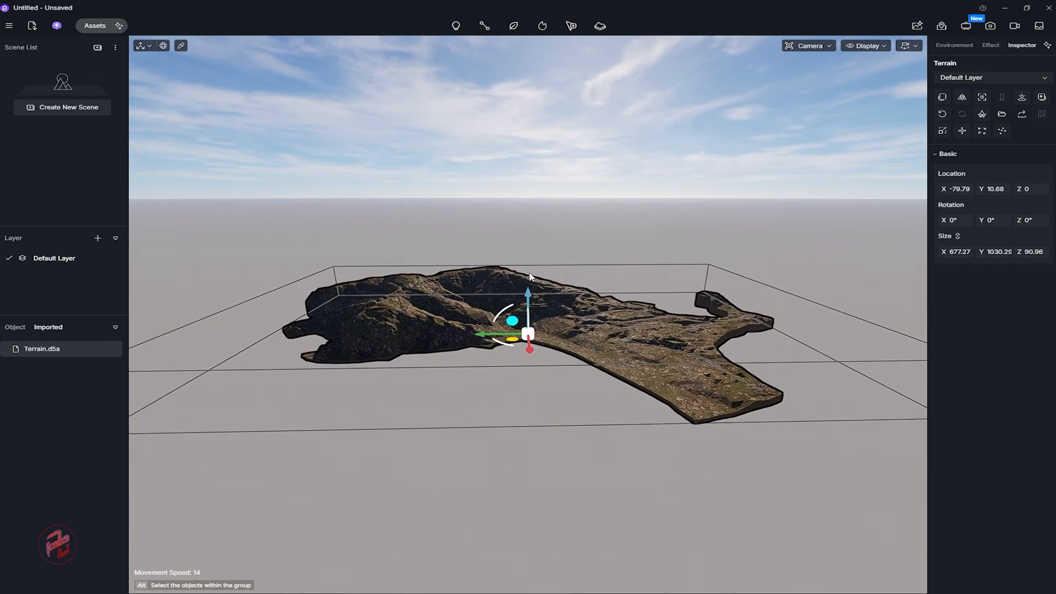
{"action": "right_click_drag", "start_coordinate": [531, 277], "coordinate": [538, 292]}
{"action": "scroll", "coordinate": [538, 292], "scroll_direction": "up", "scroll_amount": 10}
{"action": "key", "text": "w"}
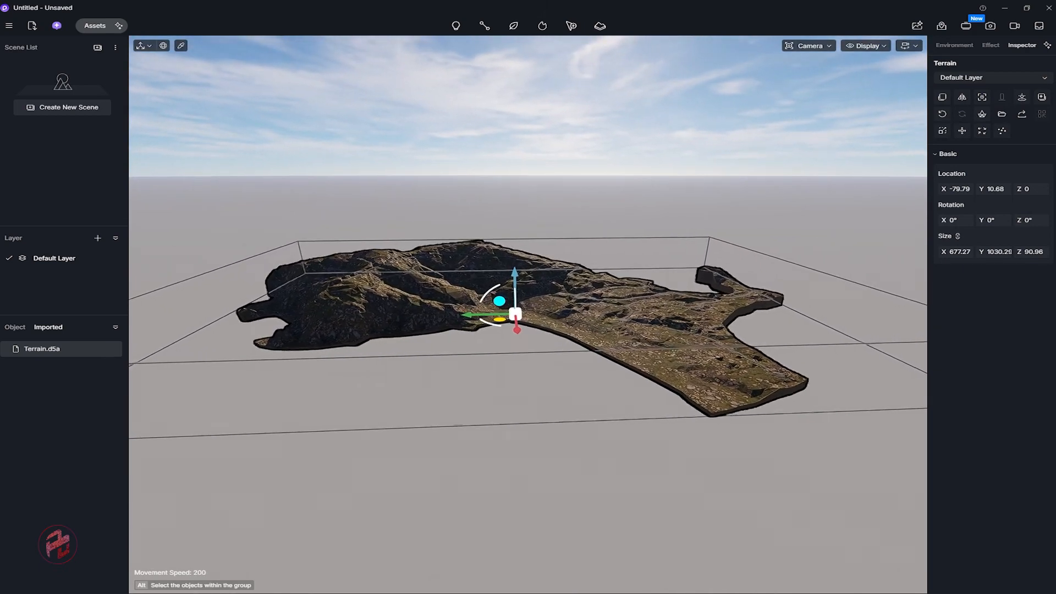
{"action": "key", "text": "w"}
{"action": "right_click_drag", "start_coordinate": [538, 292], "coordinate": [508, 289]}
{"action": "key", "text": "d"}
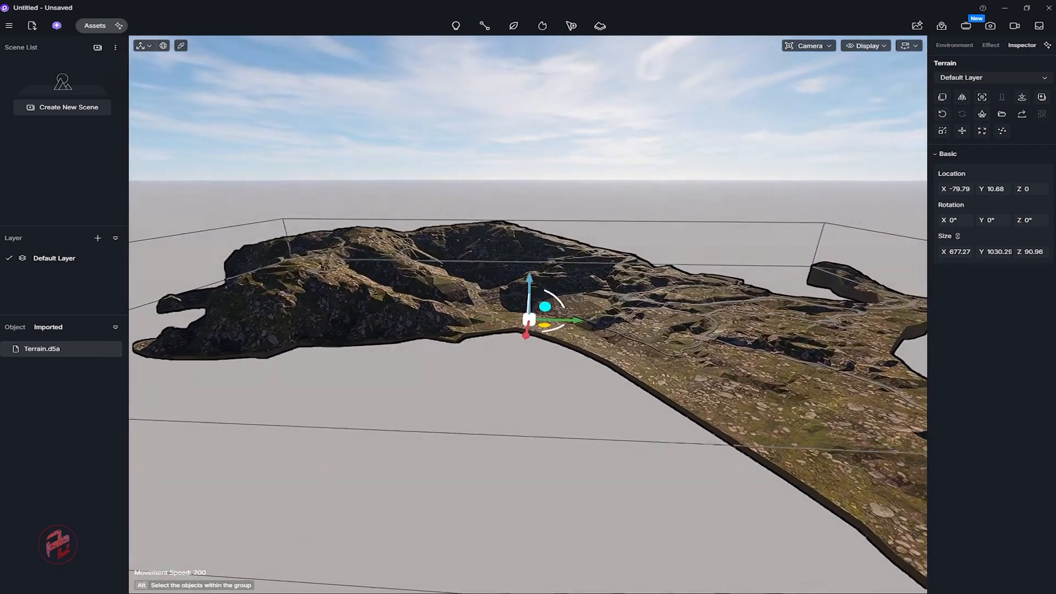
{"action": "key", "text": "w"}
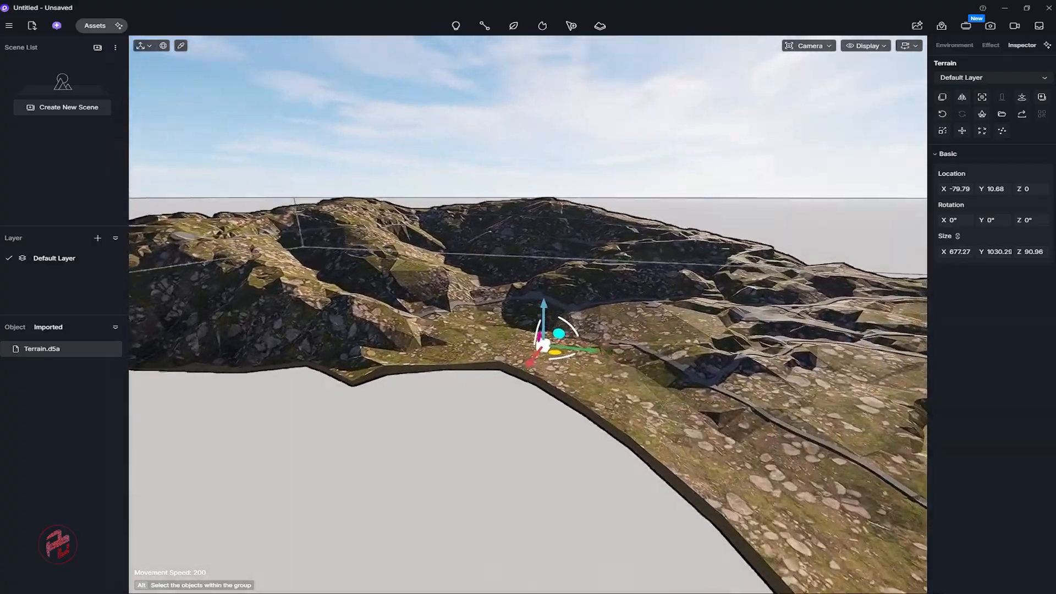
{"action": "key", "text": "w"}
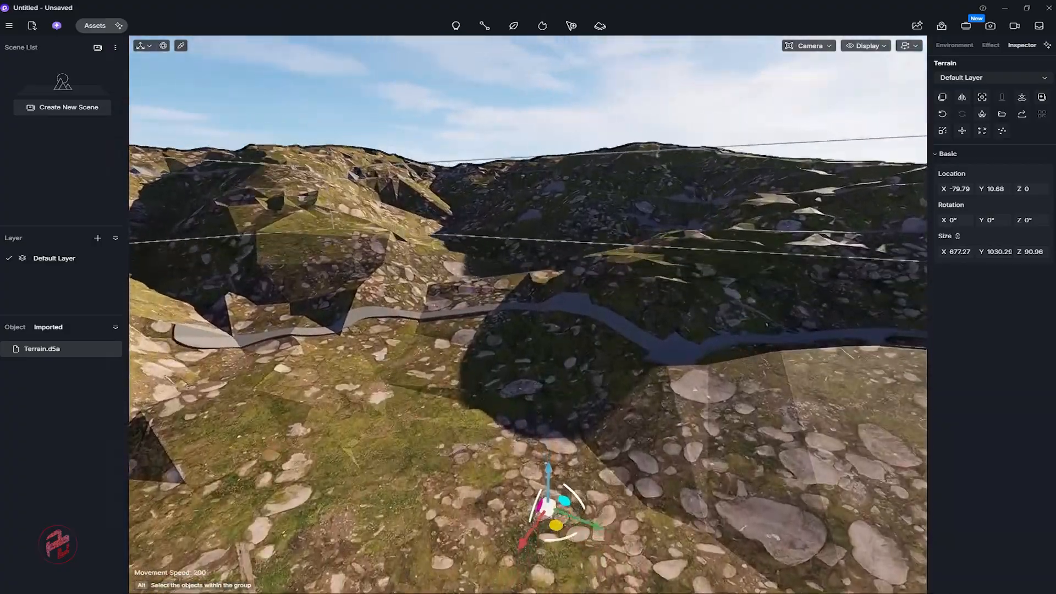
{"action": "key", "text": "a"}
{"action": "key", "text": "s"}
{"action": "key", "text": "w"}
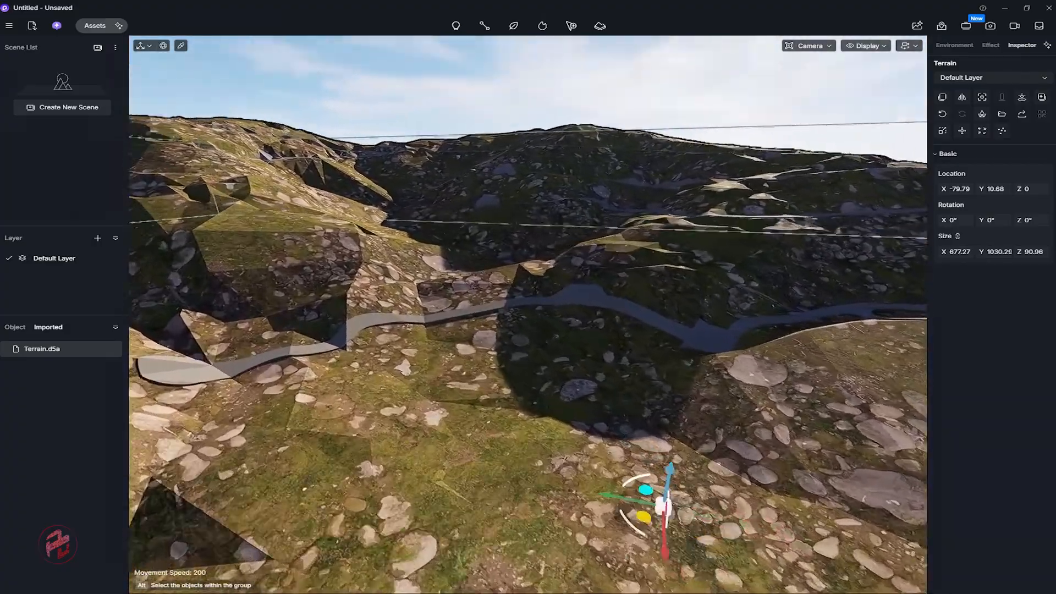
{"action": "key", "text": "w"}
{"action": "key", "text": "d"}
{"action": "key", "text": "s"}
{"action": "key", "text": "w"}
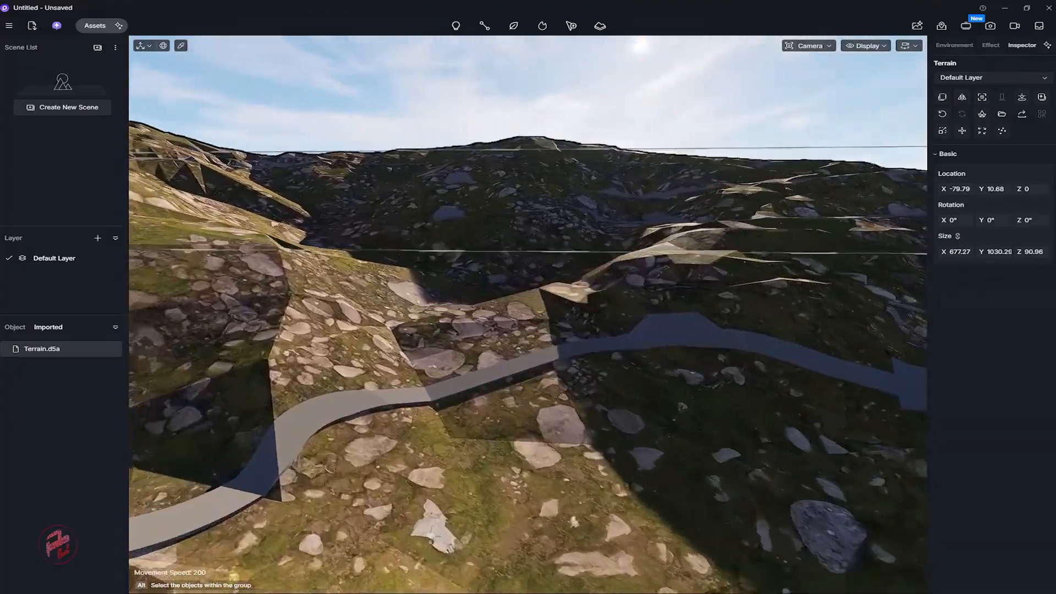
{"action": "key", "text": "w"}
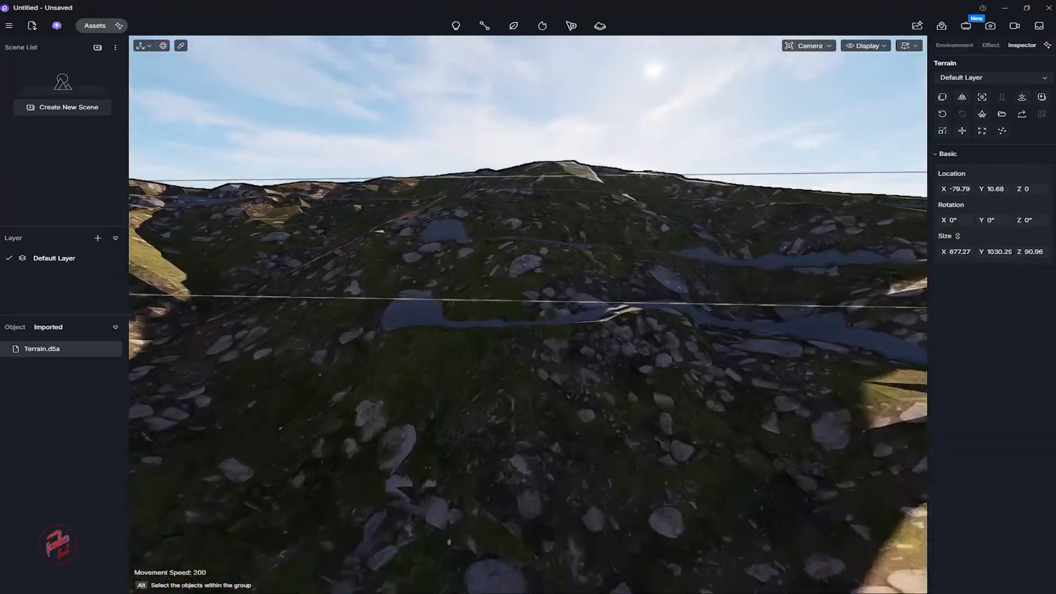
{"action": "key", "text": "s"}
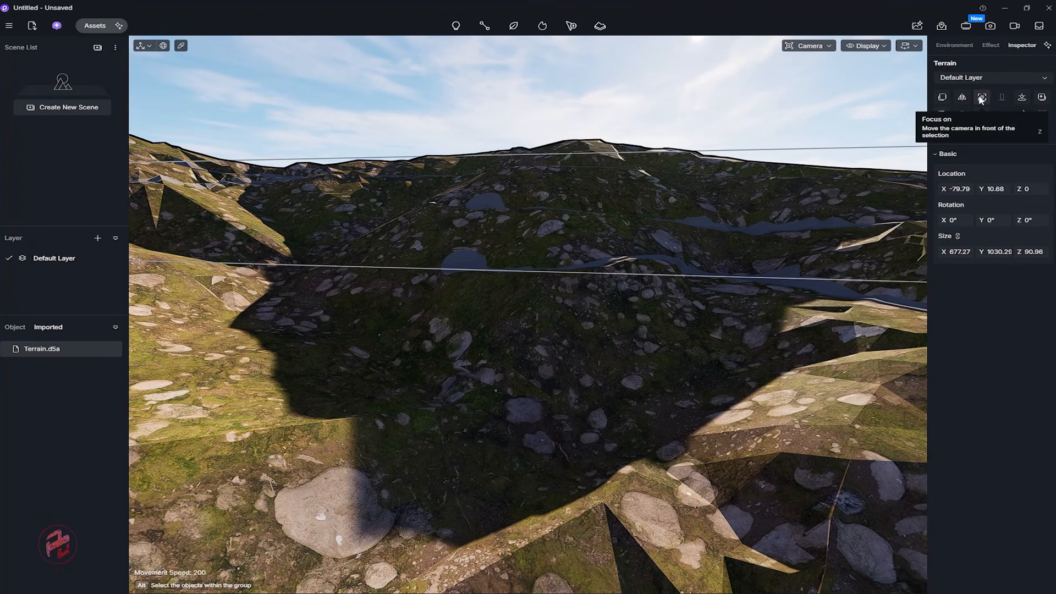
{"action": "left_click", "coordinate": [1022, 97]}
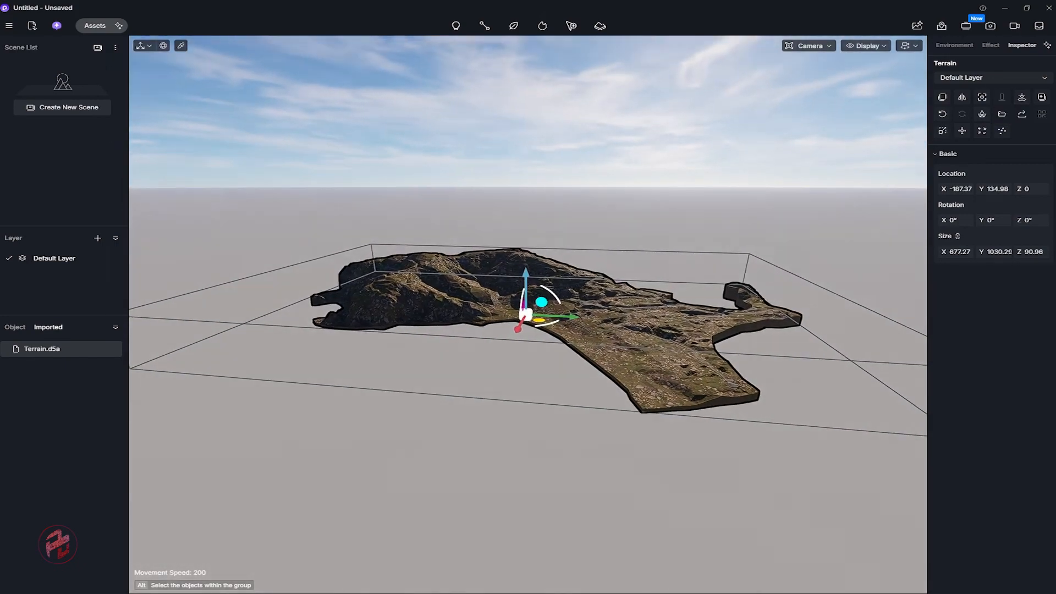
{"action": "key", "text": "w"}
{"action": "right_click_drag", "start_coordinate": [737, 226], "coordinate": [787, 211]}
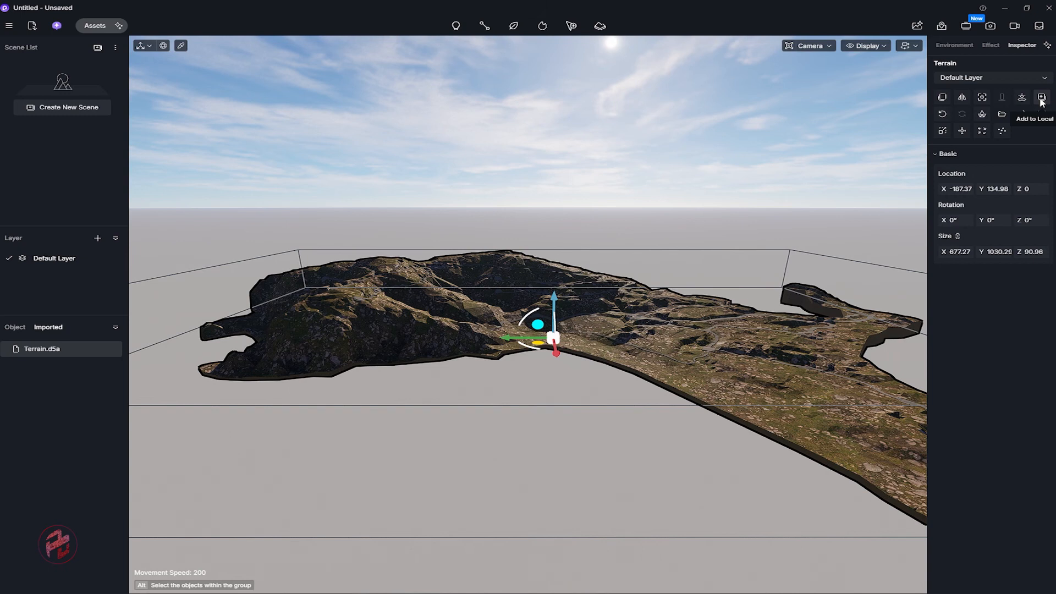
{"action": "left_click", "coordinate": [982, 114]}
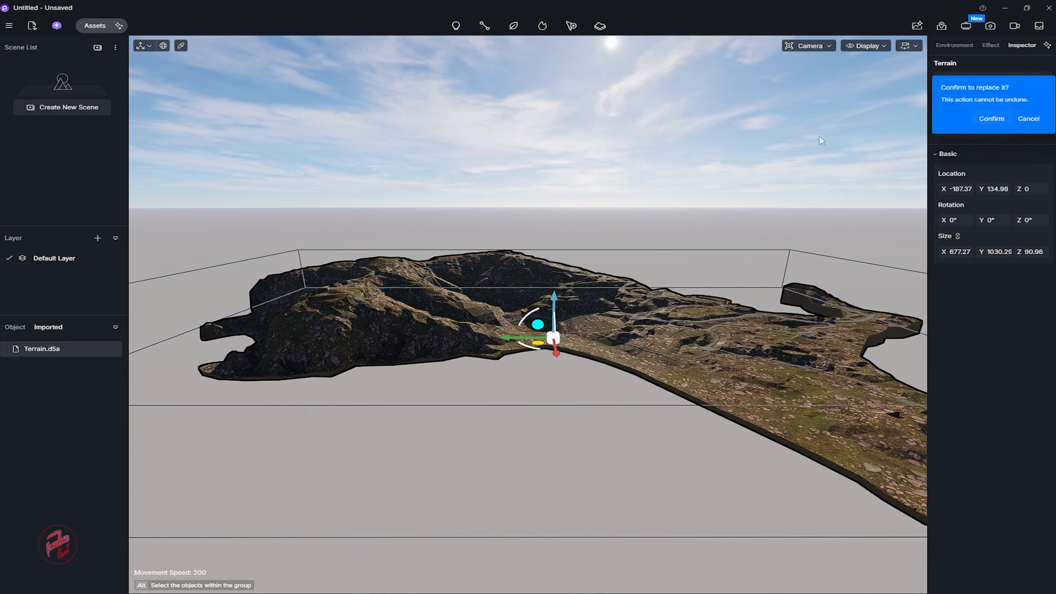
{"action": "left_click", "coordinate": [990, 119]}
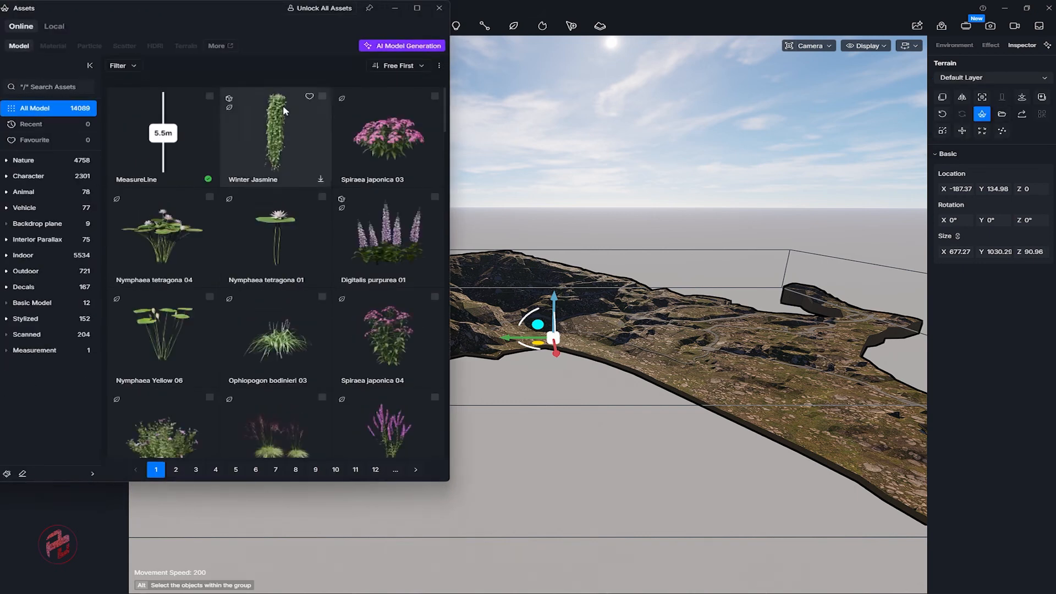
{"action": "left_click", "coordinate": [439, 8]}
Set the Geo Sky north offset to 174.3° to relight the terrain's shaded slopes.
{"action": "mouse_move", "coordinate": [556, 266]}
{"action": "right_mouse_down"}
{"action": "mouse_move", "coordinate": [608, 259]}
{"action": "mouse_move", "coordinate": [554, 268]}
{"action": "right_mouse_up"}
{"action": "key", "text": "w"}
{"action": "key", "text": "w"}
{"action": "key", "text": "w"}
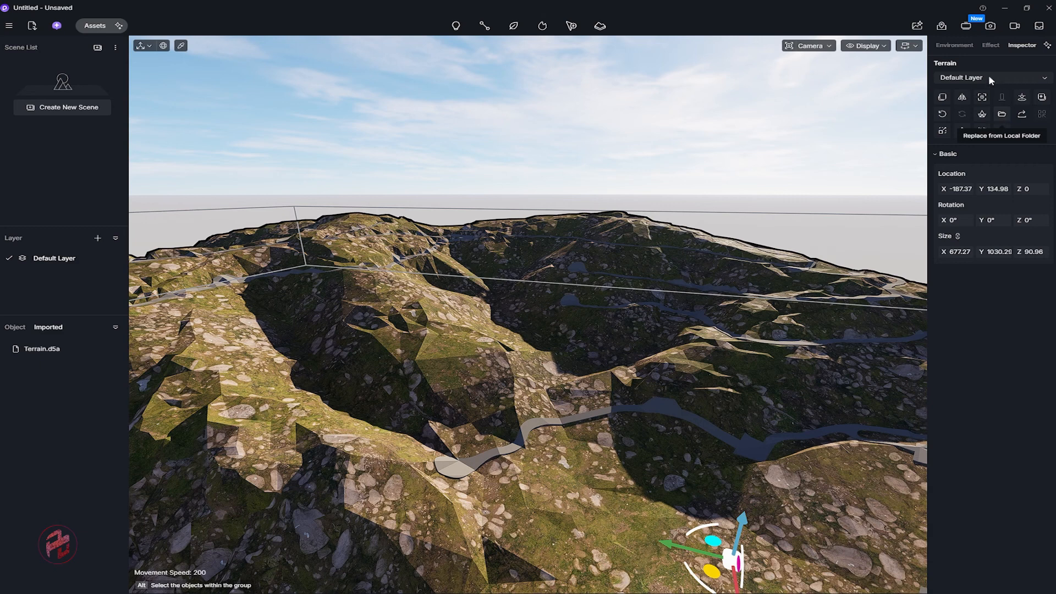
{"action": "left_click", "coordinate": [954, 45]}
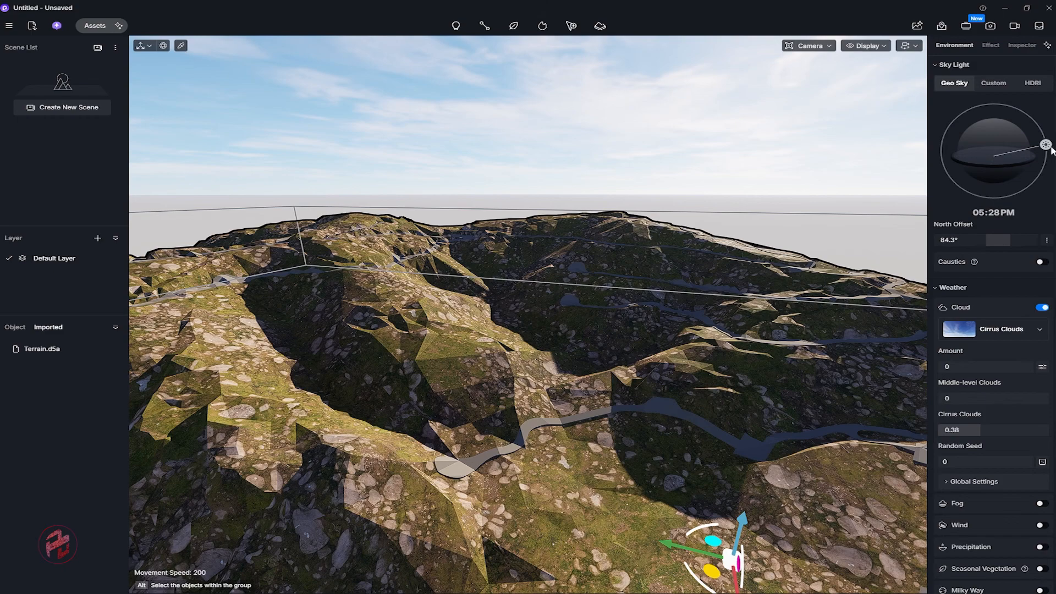
{"action": "left_click_drag", "start_coordinate": [1010, 243], "coordinate": [1036, 250]}
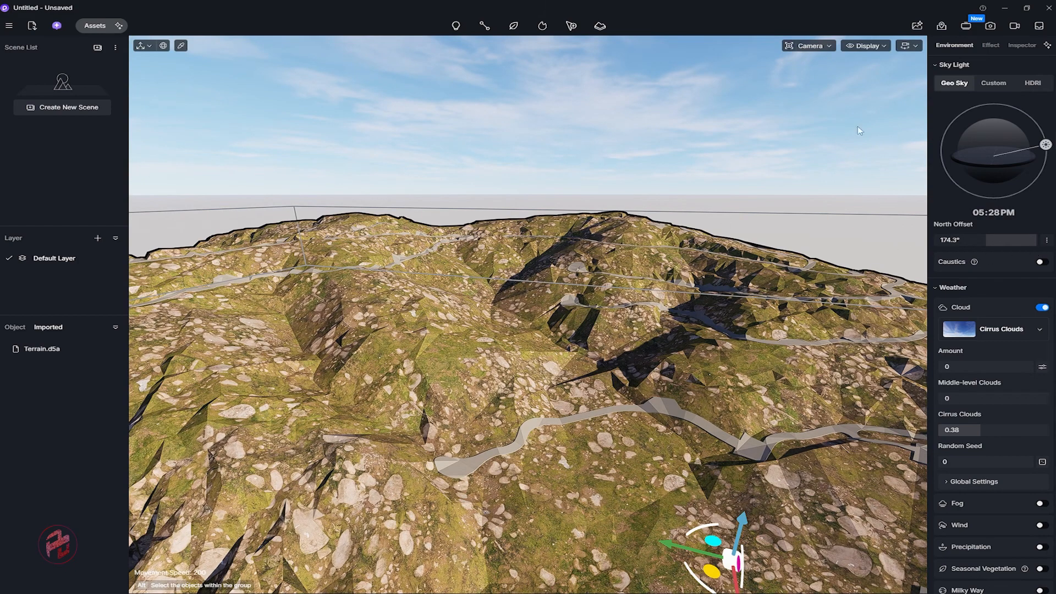
Import the villa model file The Villa.d5a into the terrain scene.
{"action": "left_click", "coordinate": [580, 300]}
{"action": "right_click_drag", "start_coordinate": [657, 268], "coordinate": [624, 273]}
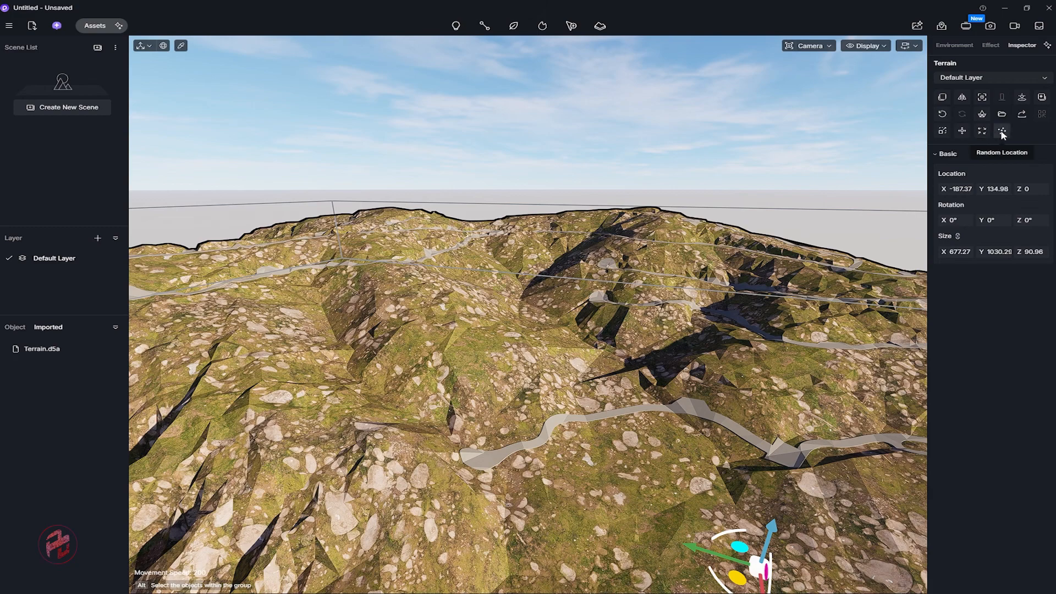
{"action": "right_click_drag", "start_coordinate": [682, 286], "coordinate": [689, 198]}
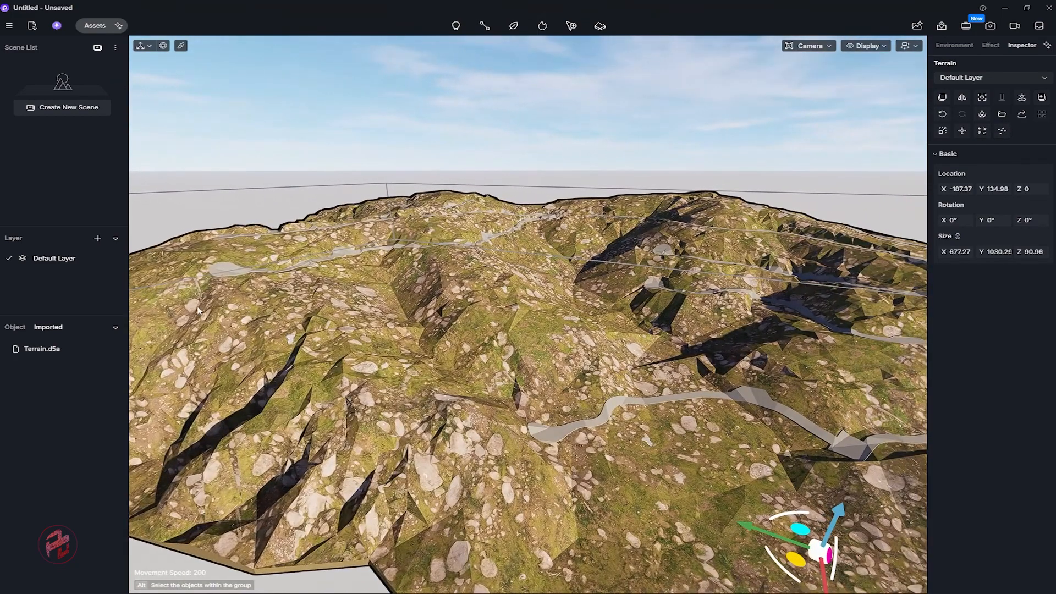
{"action": "left_click", "coordinate": [32, 27]}
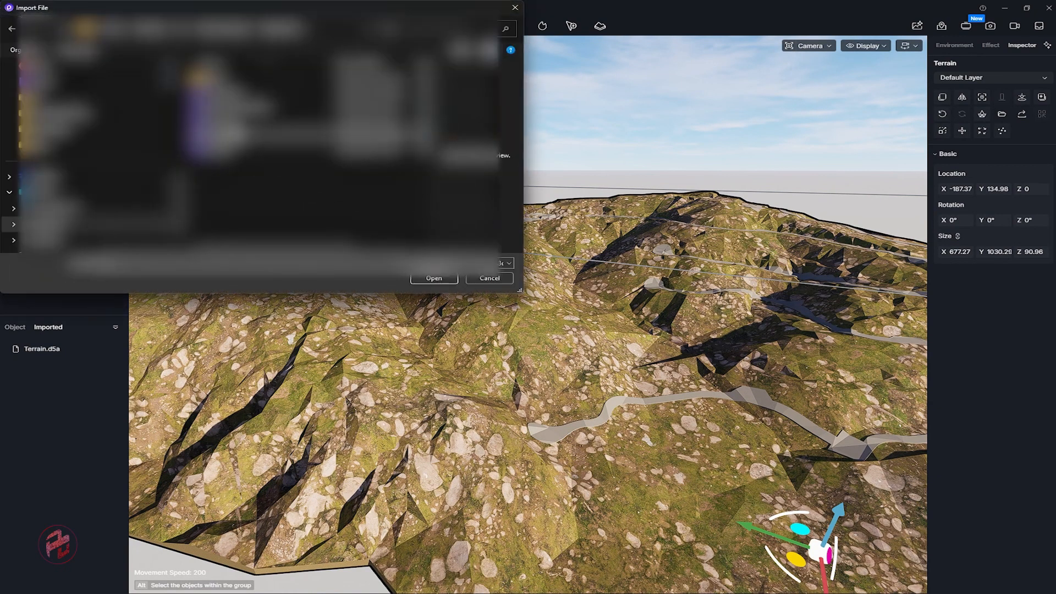
{"action": "left_click", "coordinate": [236, 133]}
{"action": "left_click", "coordinate": [434, 278]}
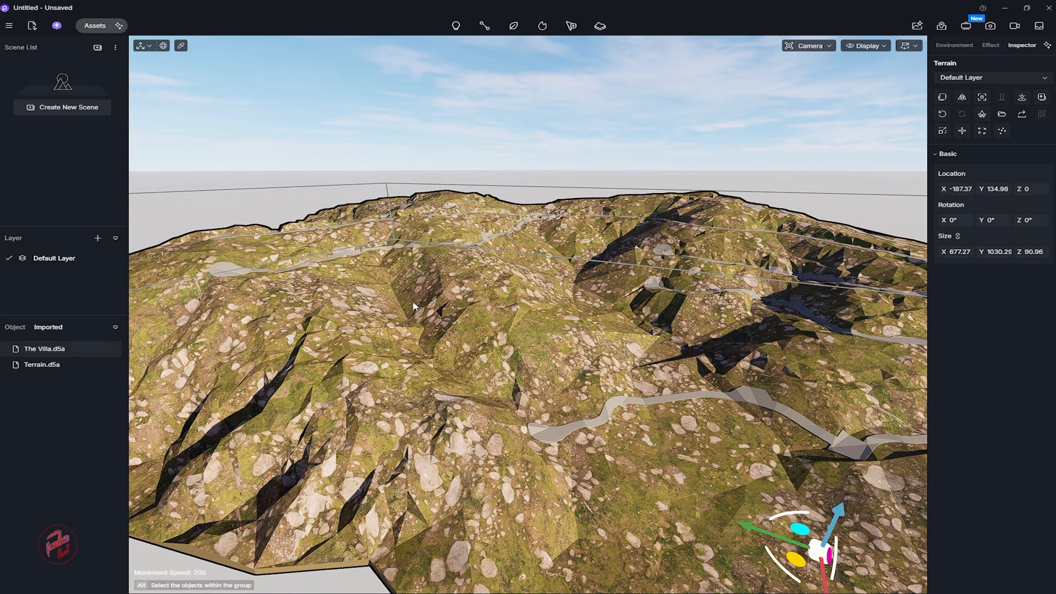
Place the imported villa on the terrain's hillside at about X 51, Y -19, Z 67, and deselect it.
{"action": "left_click", "coordinate": [79, 351]}
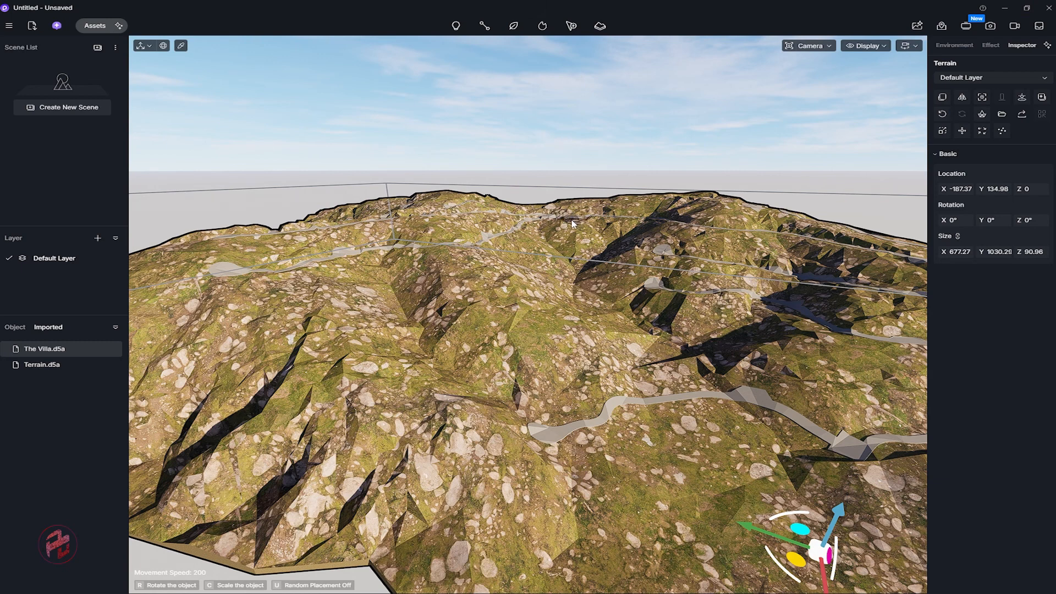
{"action": "left_click", "coordinate": [586, 221]}
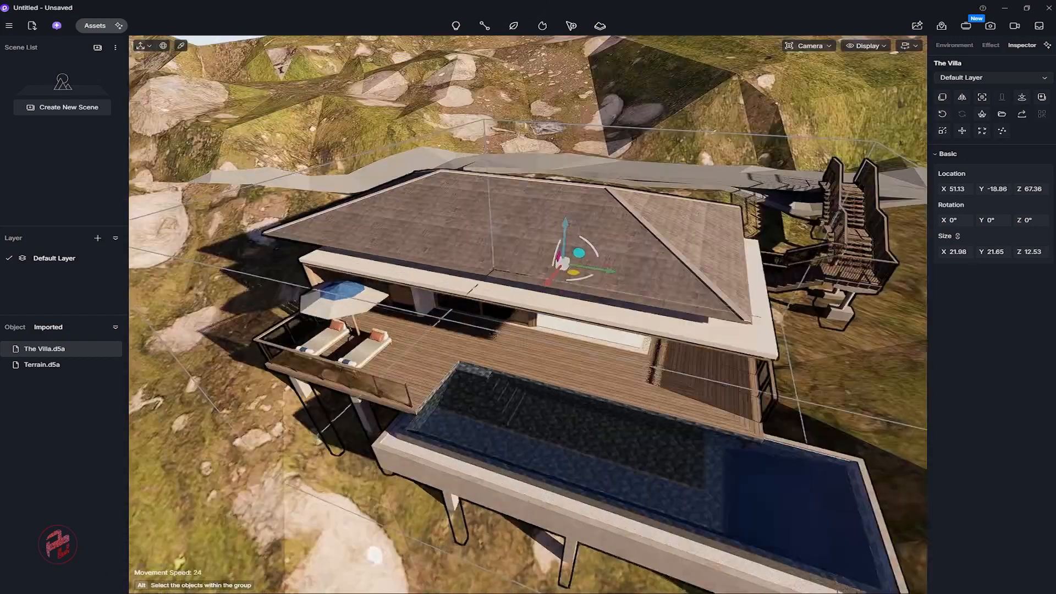
{"action": "right_click_drag", "start_coordinate": [440, 297], "coordinate": [427, 182]}
{"action": "left_click", "coordinate": [425, 178]}
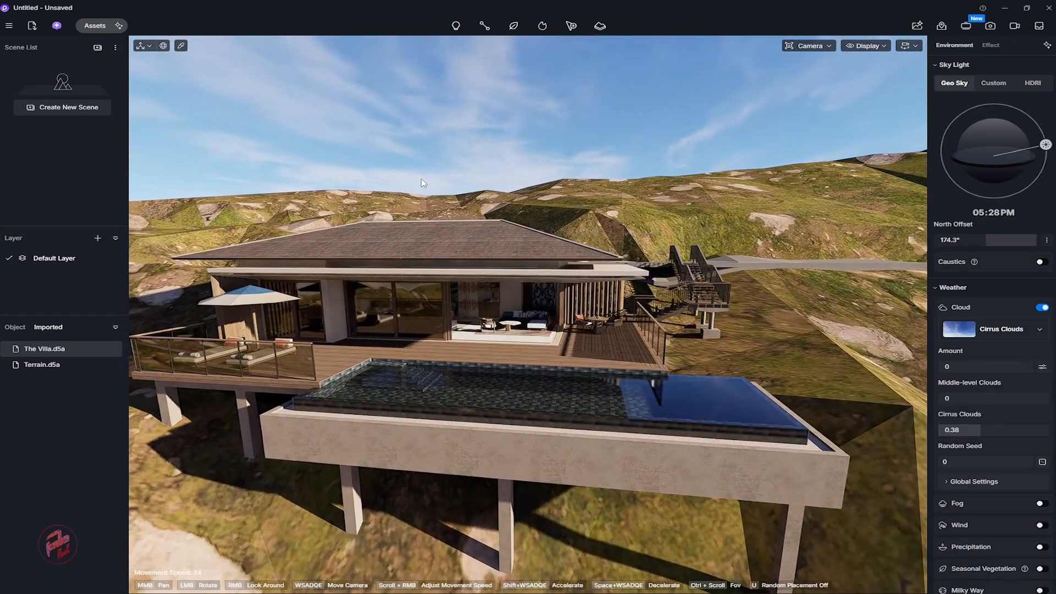
Examine the placed villa's deck, pool, supporting columns and fit against the surrounding hillside.
{"action": "right_click_drag", "start_coordinate": [533, 260], "coordinate": [506, 314]}
{"action": "key", "text": "d"}
{"action": "key", "text": "a"}
{"action": "key", "text": "w"}
{"action": "key", "text": "a"}
{"action": "key", "text": "s"}
{"action": "key", "text": "d"}
{"action": "key", "text": "a"}
{"action": "key", "text": "d"}
{"action": "key", "text": "q"}
{"action": "key", "text": "e"}
{"action": "key", "text": "d"}
{"action": "key", "text": "a"}
{"action": "key", "text": "q"}
{"action": "key", "text": "d"}
{"action": "key", "text": "a"}
{"action": "key", "text": "q"}
{"action": "key", "text": "d"}
{"action": "key", "text": "a"}
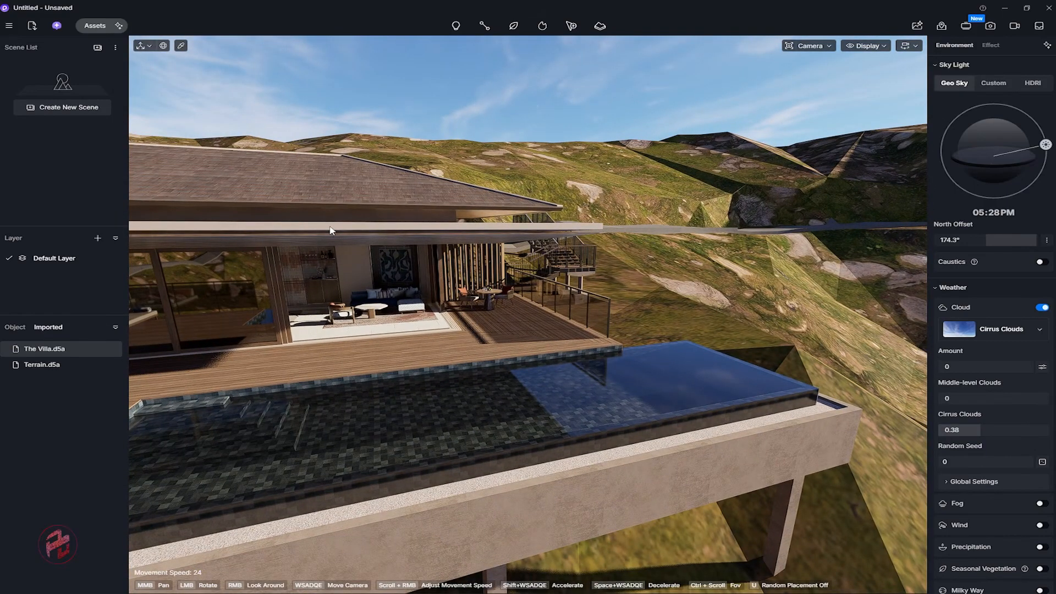
Pick the pool's water surface material and change its material template to Water.
{"action": "left_click", "coordinate": [181, 45]}
{"action": "left_click", "coordinate": [509, 397]}
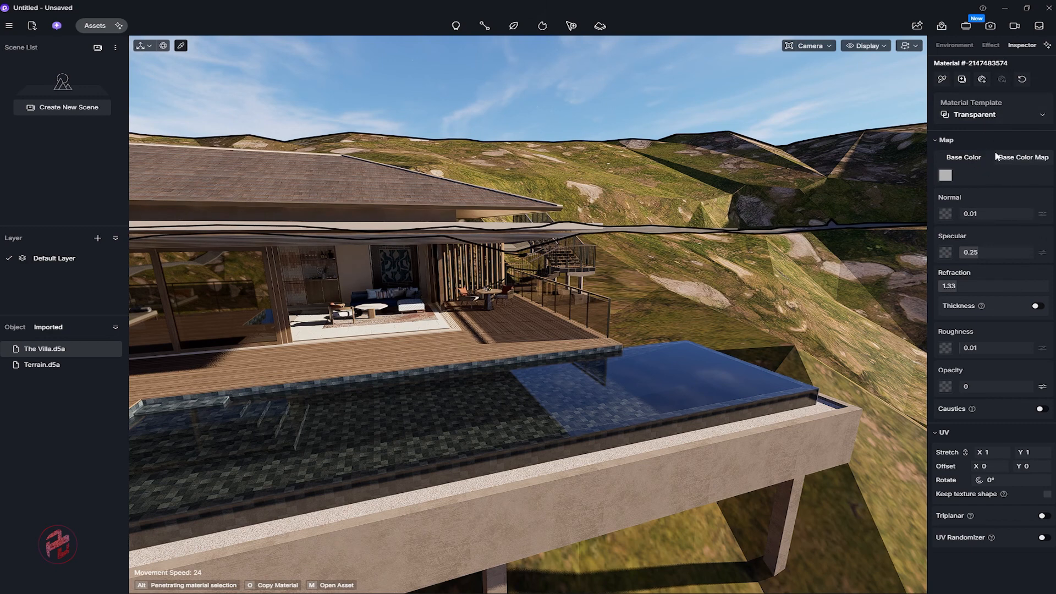
{"action": "left_click", "coordinate": [999, 116]}
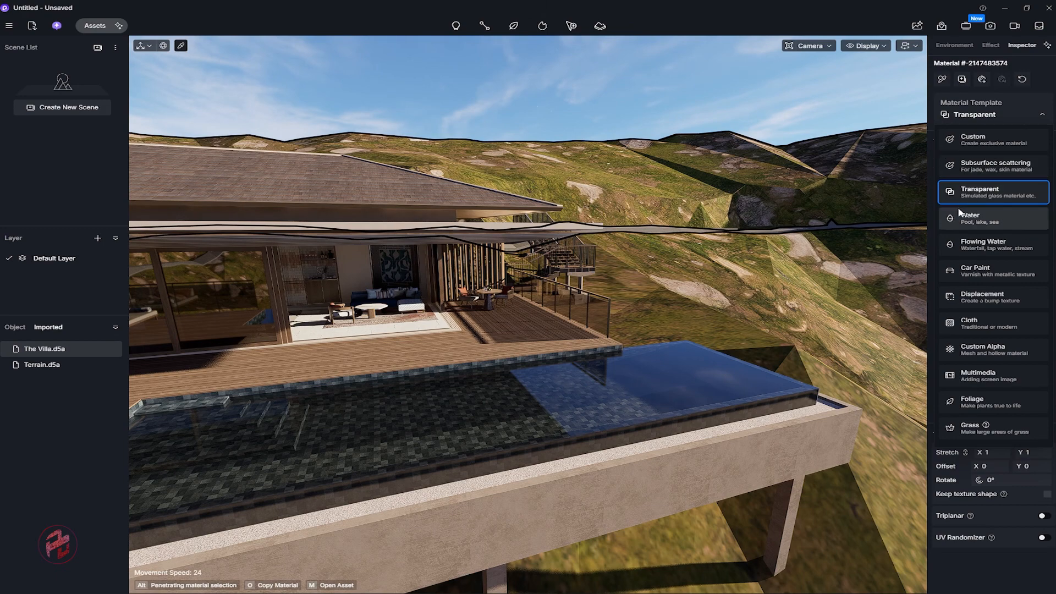
{"action": "left_click", "coordinate": [979, 218]}
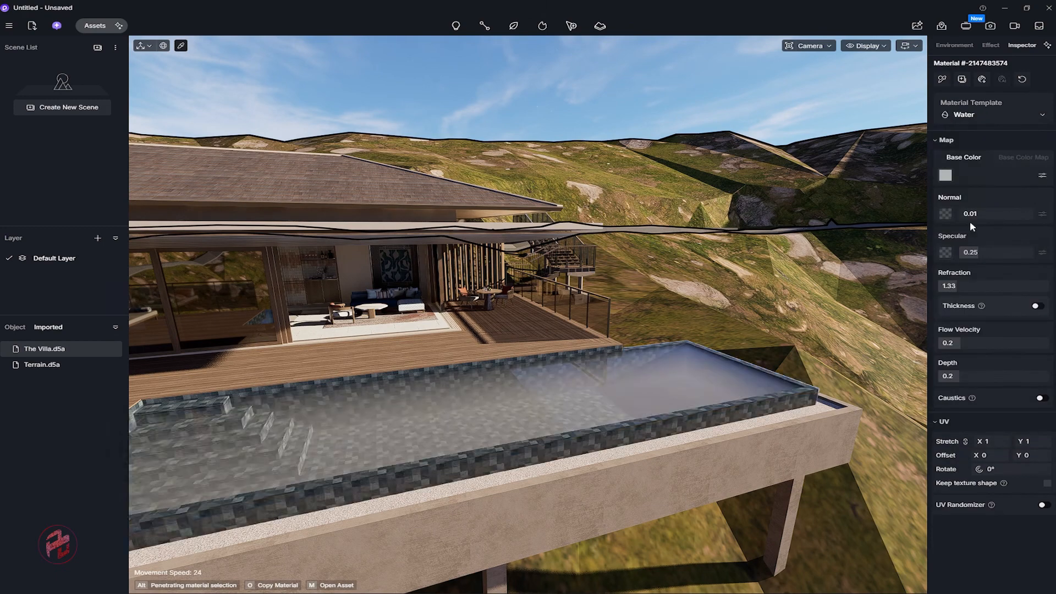
Set the pool water's base color to a turquoise blue with hue 188 and saturation 96.
{"action": "scroll", "coordinate": [623, 329], "scroll_direction": "up", "scroll_amount": 3}
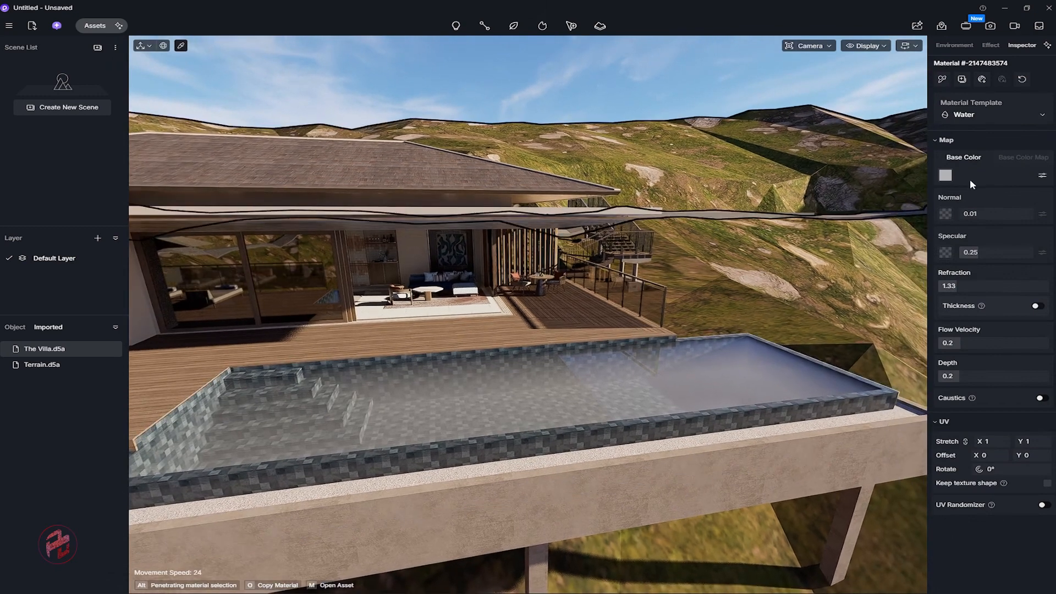
{"action": "left_click", "coordinate": [946, 176]}
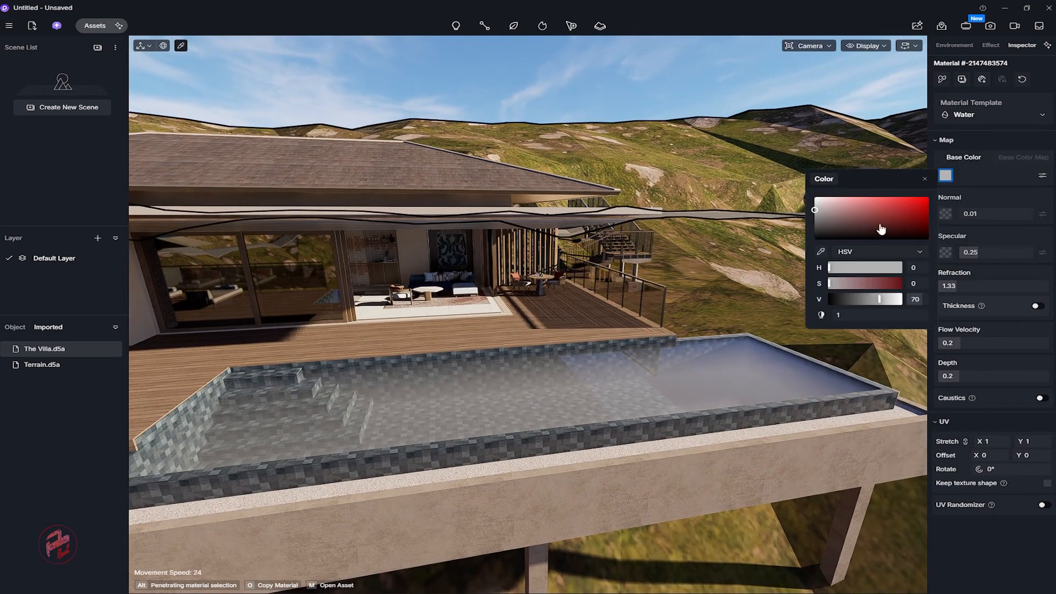
{"action": "left_click", "coordinate": [858, 283]}
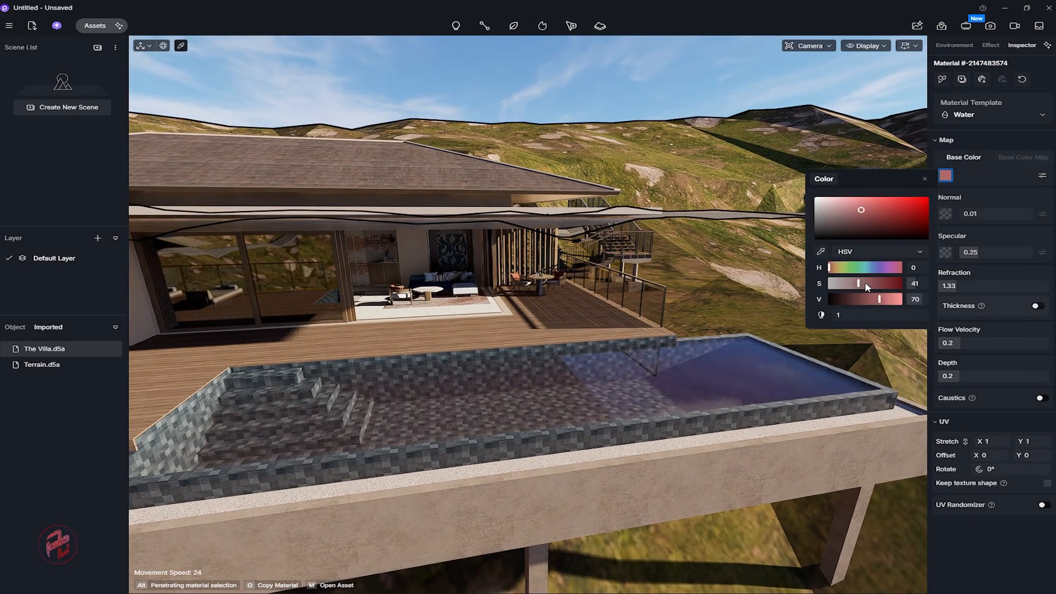
{"action": "left_click", "coordinate": [869, 283]}
{"action": "left_click", "coordinate": [856, 268]}
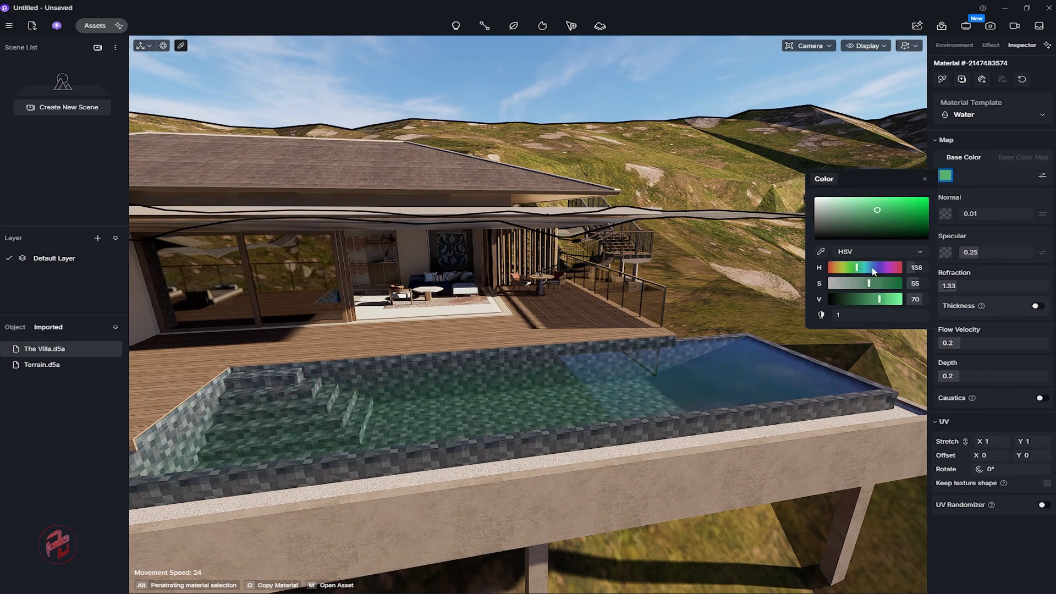
{"action": "left_click", "coordinate": [872, 268]}
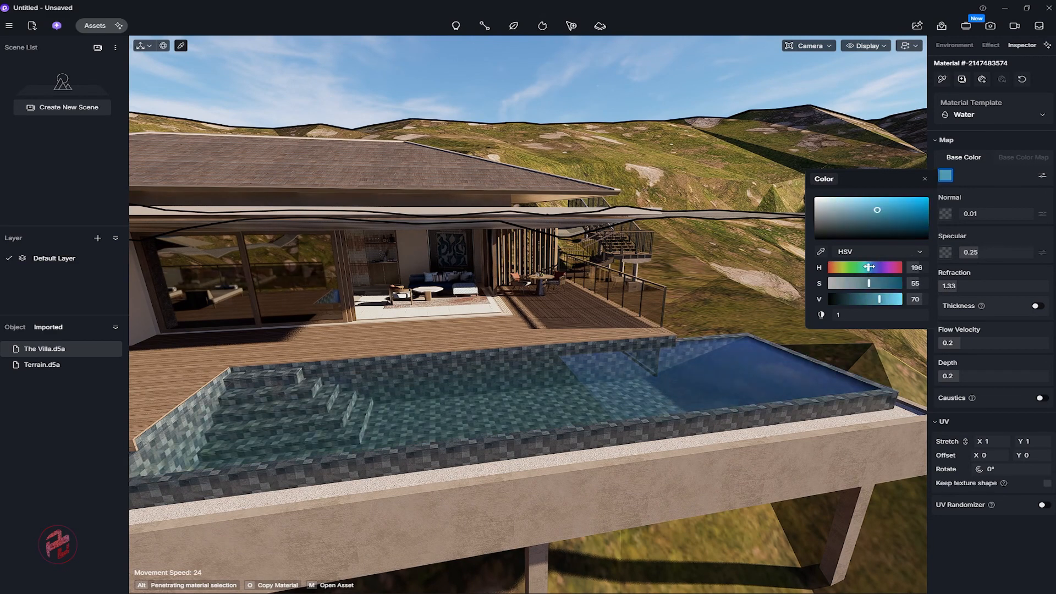
{"action": "left_click", "coordinate": [867, 267]}
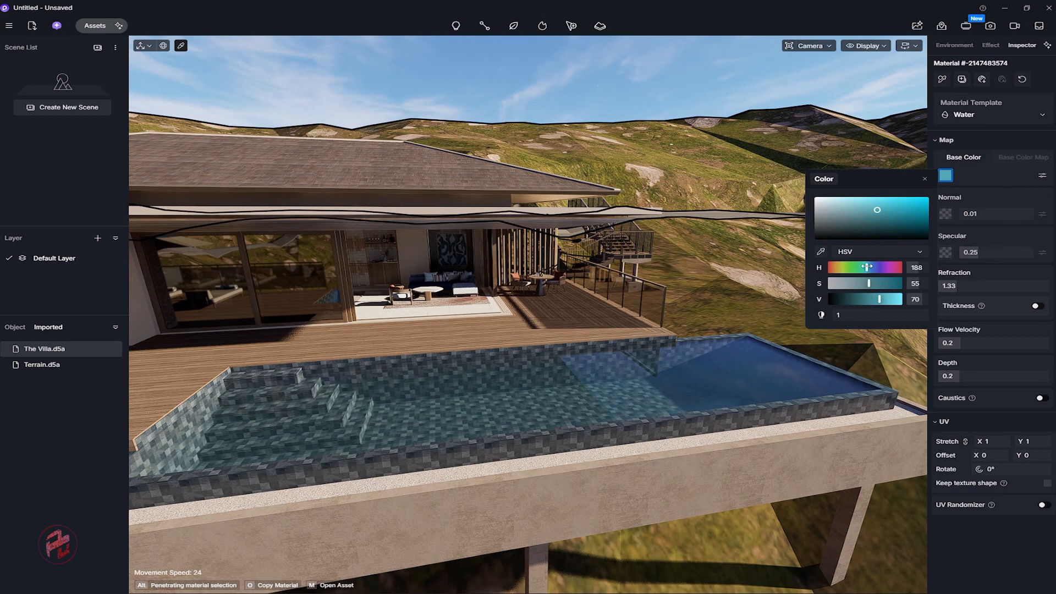
{"action": "left_click", "coordinate": [902, 283]}
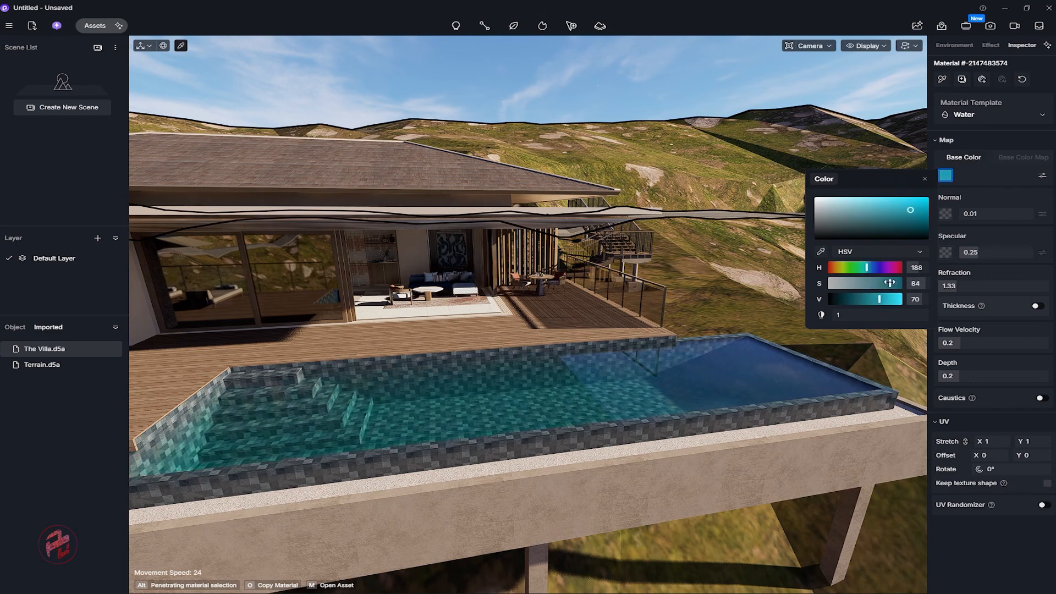
{"action": "left_click_drag", "start_coordinate": [902, 284], "coordinate": [898, 284]}
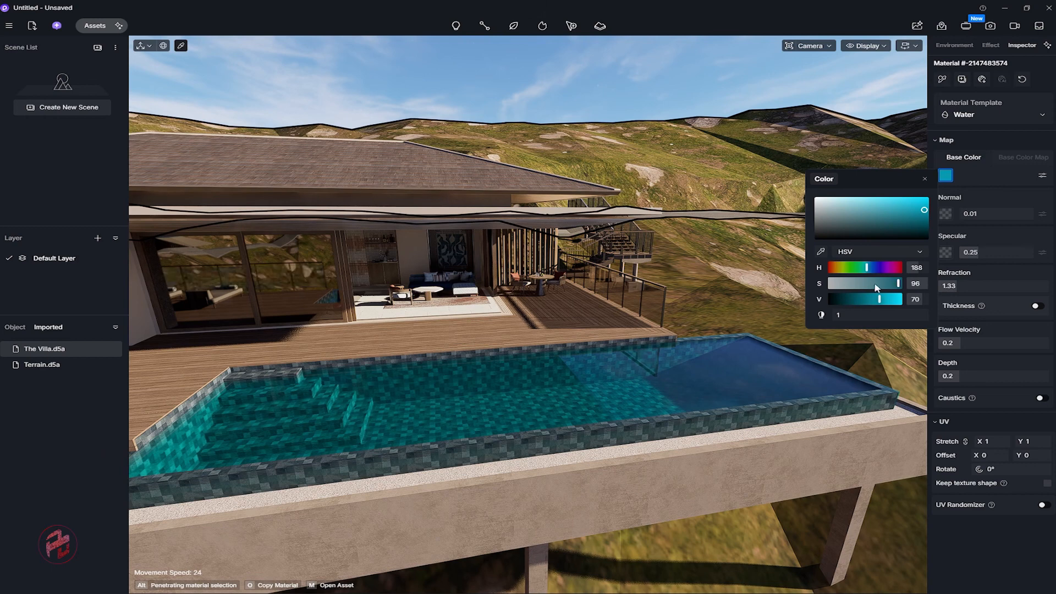
Refine the pool water's base color to saturation 81 and value 94, and close the color picker.
{"action": "left_click", "coordinate": [921, 211]}
{"action": "mouse_move", "coordinate": [922, 214]}
{"action": "left_mouse_down"}
{"action": "mouse_move", "coordinate": [876, 209]}
{"action": "mouse_move", "coordinate": [908, 209]}
{"action": "left_mouse_up"}
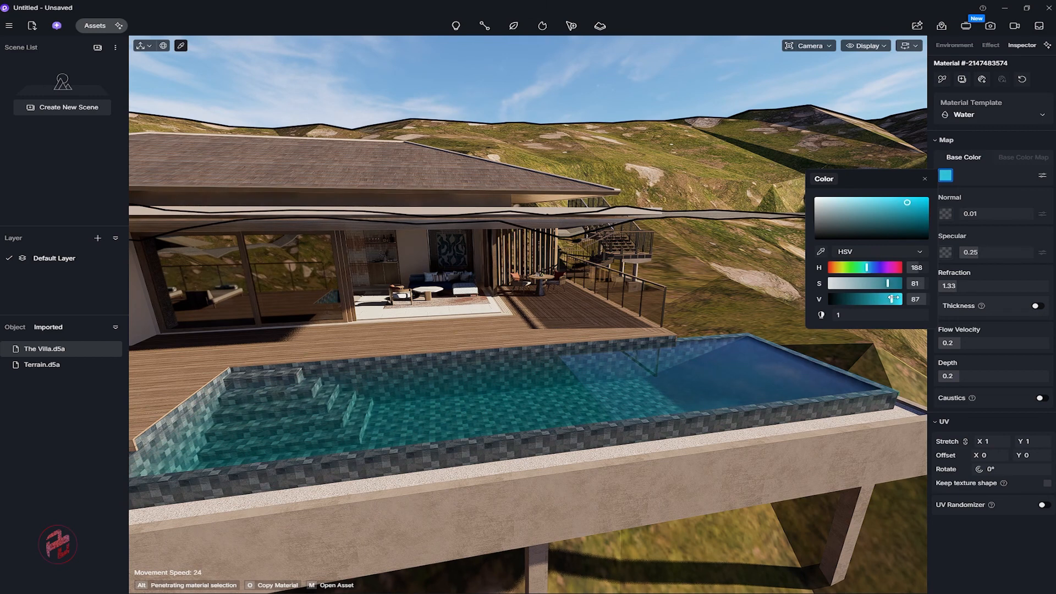
{"action": "left_click_drag", "start_coordinate": [888, 298], "coordinate": [897, 298]}
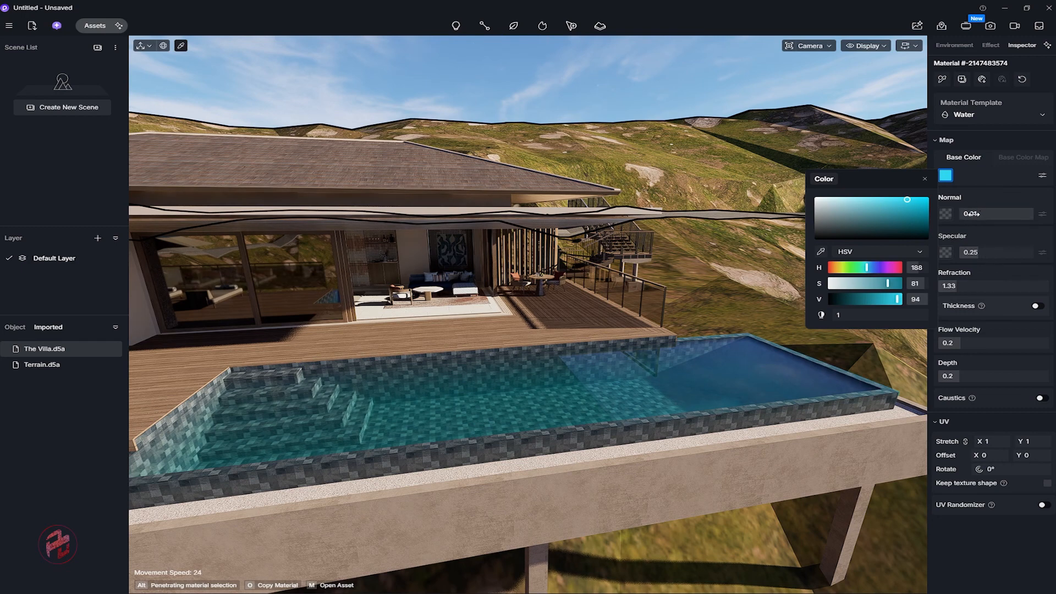
{"action": "left_click", "coordinate": [973, 214]}
{"action": "left_click", "coordinate": [924, 176]}
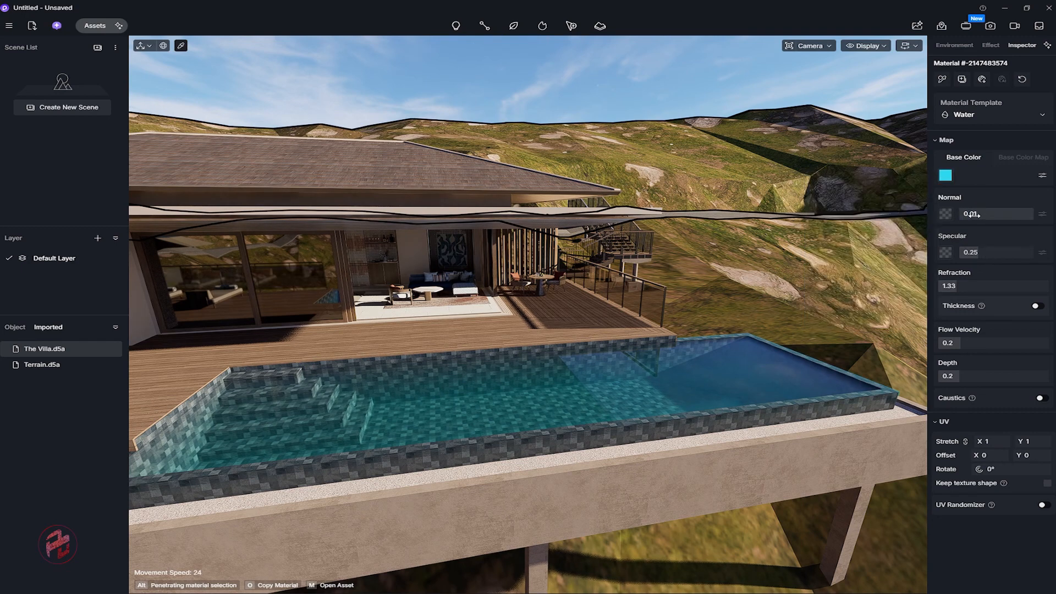
Set the pool water's normal strength to 0.16 and check the ripples from closer angles.
{"action": "mouse_move", "coordinate": [973, 214]}
{"action": "left_mouse_down"}
{"action": "mouse_move", "coordinate": [992, 213]}
{"action": "mouse_move", "coordinate": [971, 216]}
{"action": "left_mouse_up"}
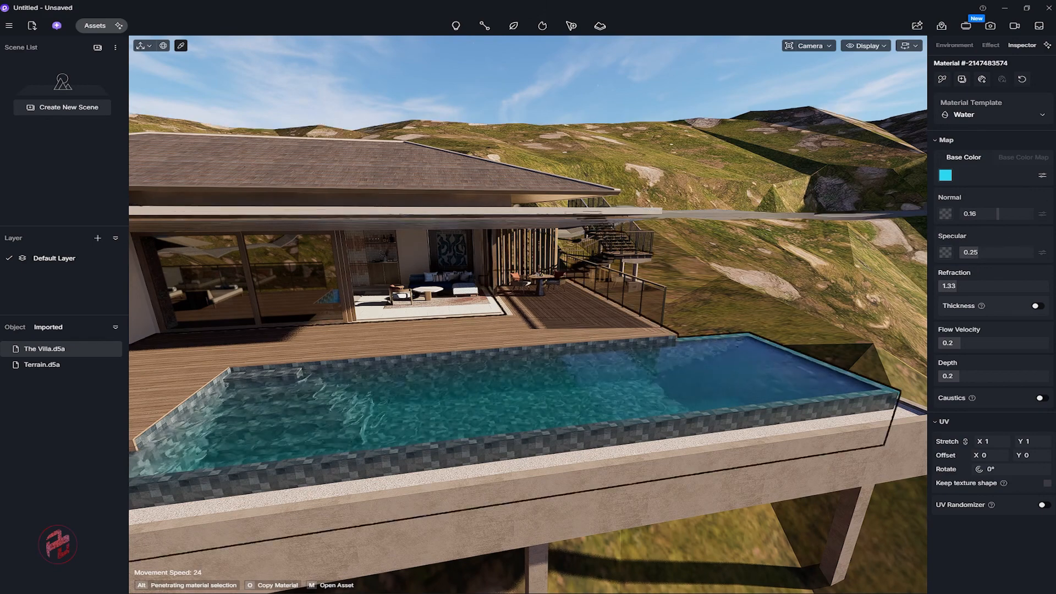
{"action": "key", "text": "w"}
{"action": "right_click_drag", "start_coordinate": [715, 363], "coordinate": [690, 306]}
{"action": "key", "text": "a"}
{"action": "key", "text": "d"}
{"action": "key", "text": "a"}
{"action": "key", "text": "a"}
{"action": "key", "text": "d"}
{"action": "key", "text": "q"}
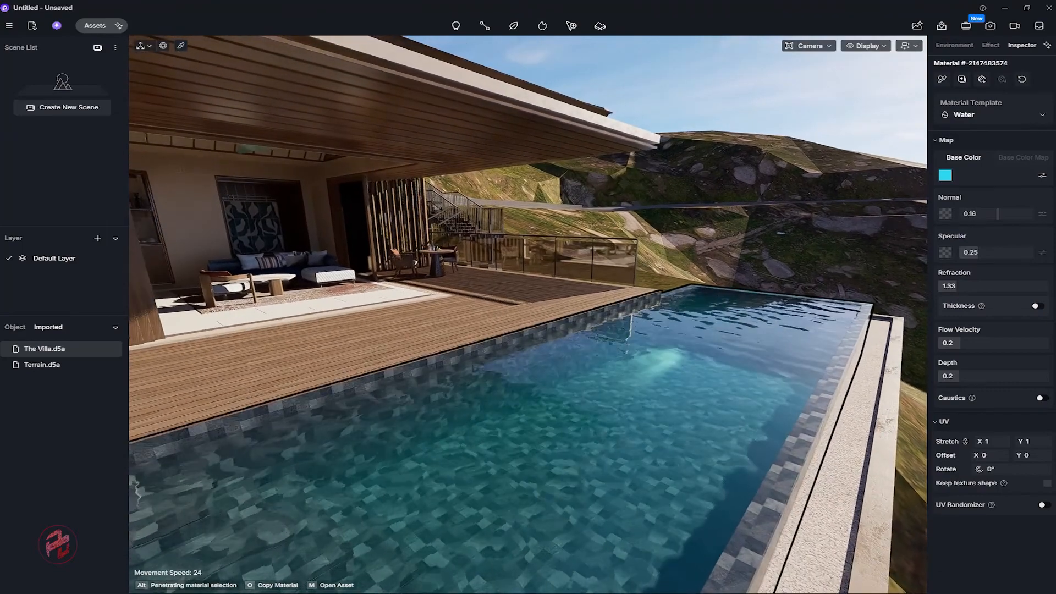
{"action": "key", "text": "d"}
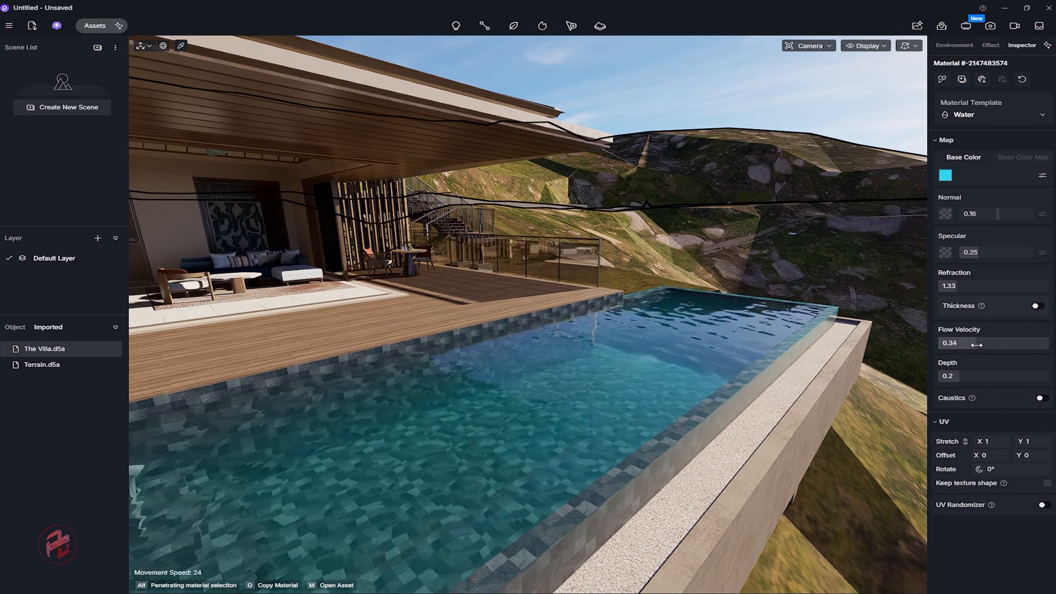
Set the pool water's flow velocity to 0.29 and depth to 0.4, with caustics enabled.
{"action": "left_click_drag", "start_coordinate": [994, 345], "coordinate": [991, 346]}
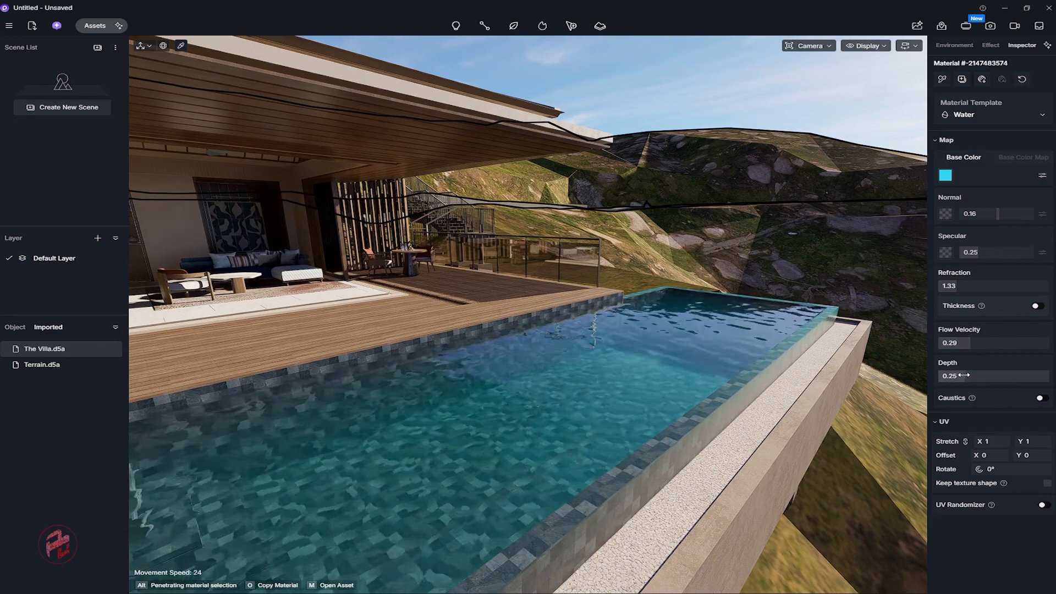
{"action": "mouse_move", "coordinate": [963, 375]}
{"action": "left_mouse_down"}
{"action": "mouse_move", "coordinate": [1045, 377]}
{"action": "mouse_move", "coordinate": [942, 376]}
{"action": "mouse_move", "coordinate": [1023, 376]}
{"action": "mouse_move", "coordinate": [977, 377]}
{"action": "left_mouse_up"}
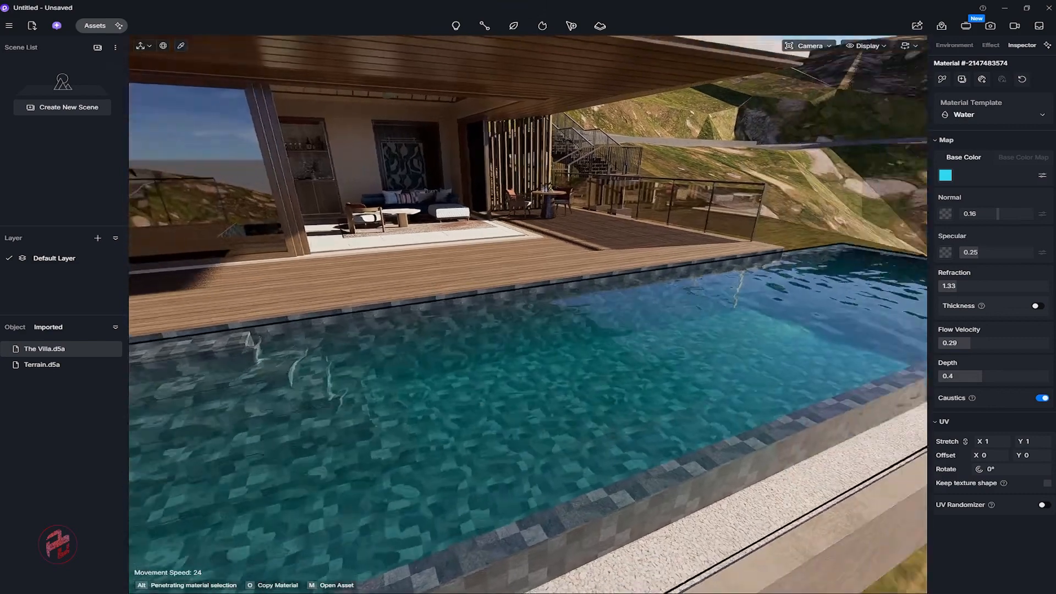
{"action": "right_click_drag", "start_coordinate": [528, 315], "coordinate": [682, 314]}
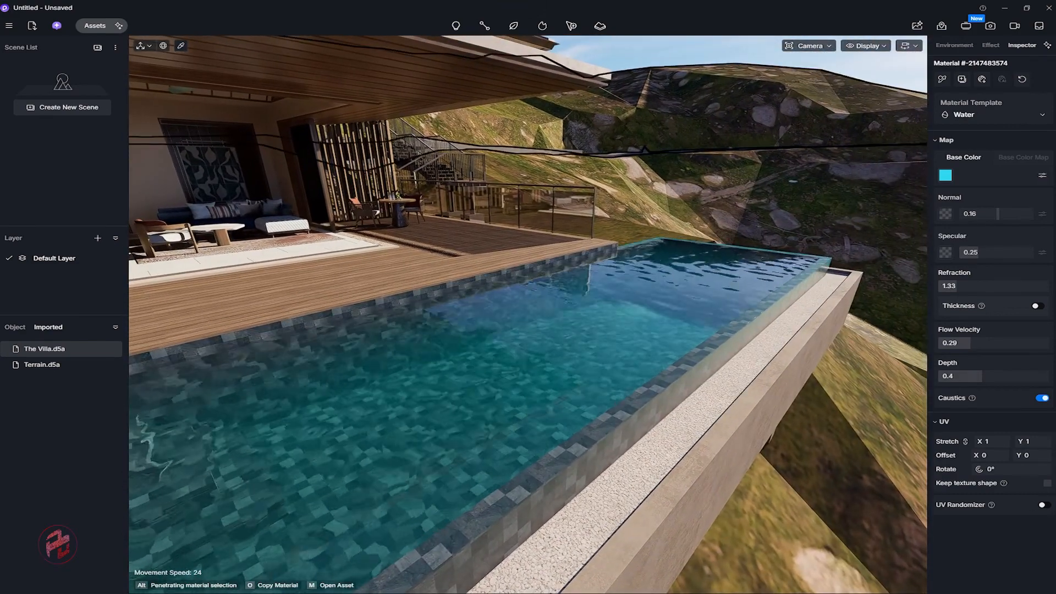
Set the water material's UV stretch to 2 in X and Y, and enable the UV Randomizer.
{"action": "left_click", "coordinate": [977, 442]}
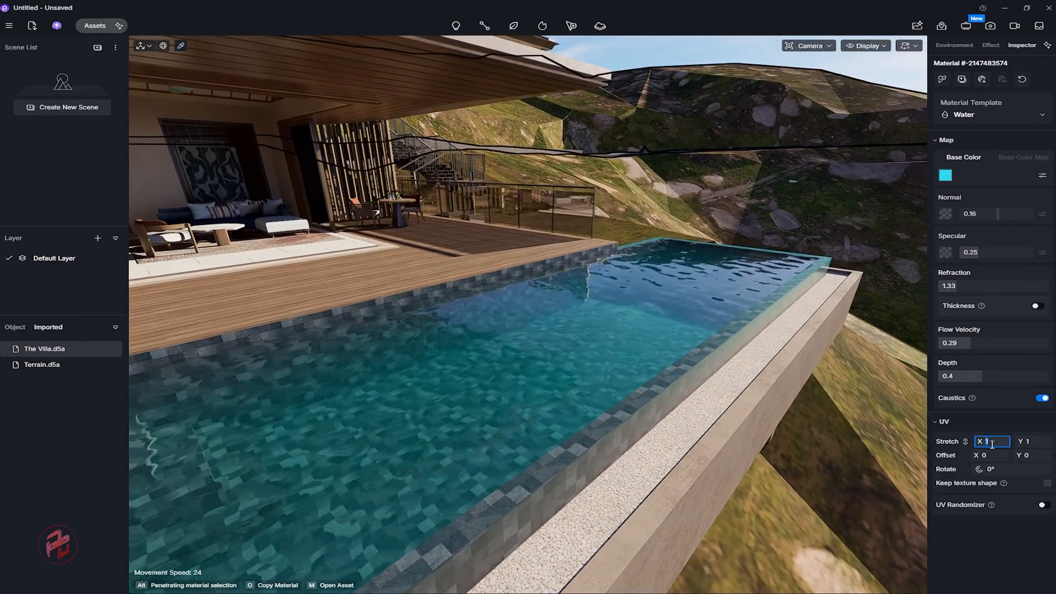
{"action": "type", "text": "2"}
{"action": "key", "text": "Return"}
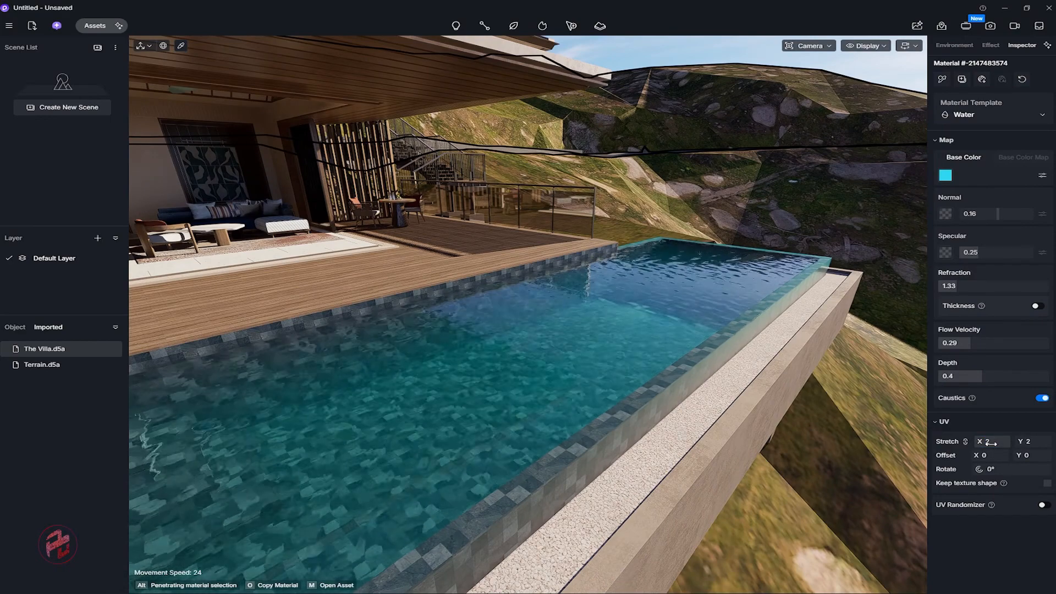
{"action": "type", "text": "3"}
{"action": "key", "text": "Return"}
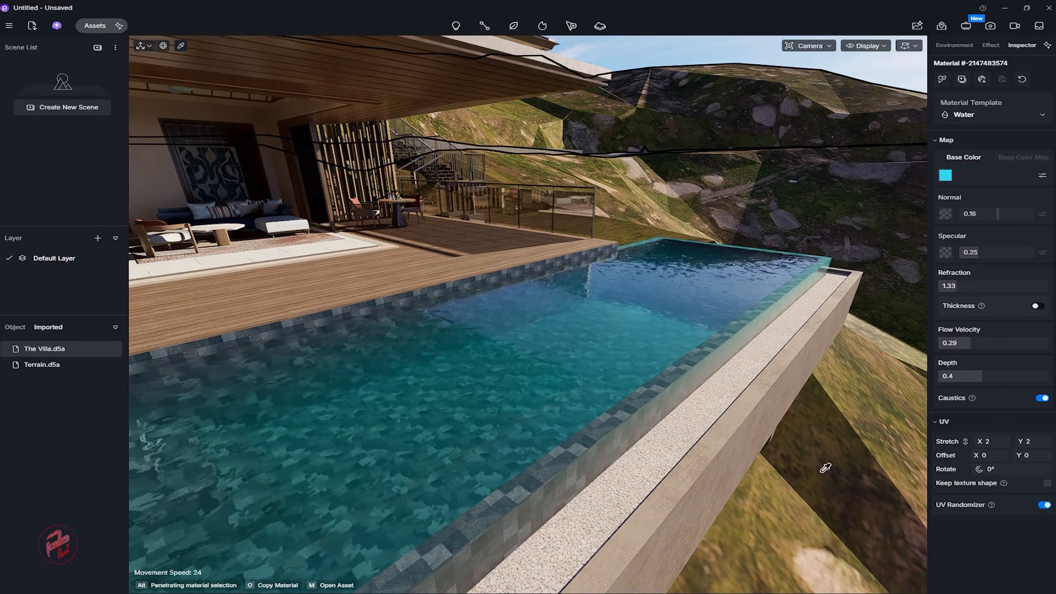
Reduce the pool water's flow velocity to 0.17.
{"action": "mouse_move", "coordinate": [825, 468]}
{"action": "right_mouse_down"}
{"action": "mouse_move", "coordinate": [919, 471]}
{"action": "mouse_move", "coordinate": [792, 471]}
{"action": "mouse_move", "coordinate": [839, 469]}
{"action": "right_mouse_up"}
{"action": "key", "text": "s"}
{"action": "key", "text": "w"}
{"action": "key", "text": "d"}
{"action": "key", "text": "d"}
{"action": "key", "text": "a"}
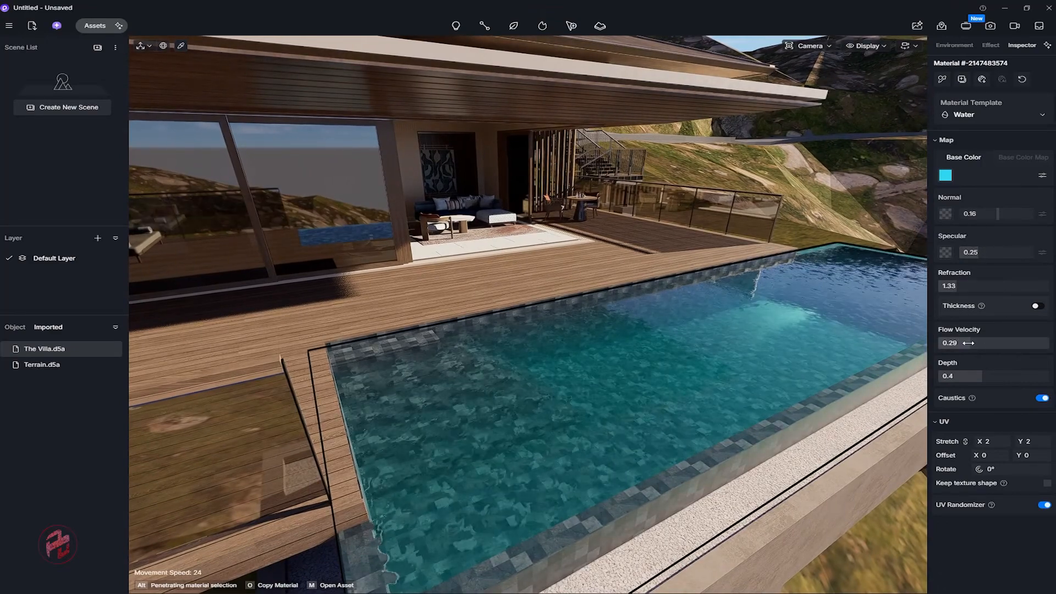
{"action": "left_click_drag", "start_coordinate": [968, 342], "coordinate": [955, 345]}
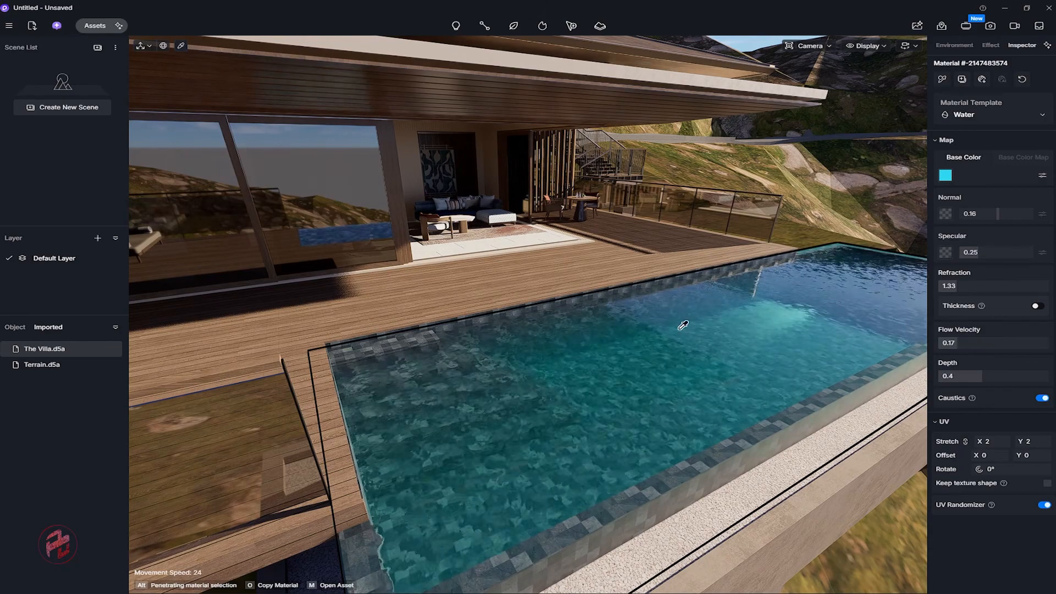
Set the pool water's UV stretch to 1.5 in both X and Y.
{"action": "key", "text": "a"}
{"action": "right_click_drag", "start_coordinate": [683, 325], "coordinate": [778, 323]}
{"action": "key", "text": "d"}
{"action": "key", "text": "d"}
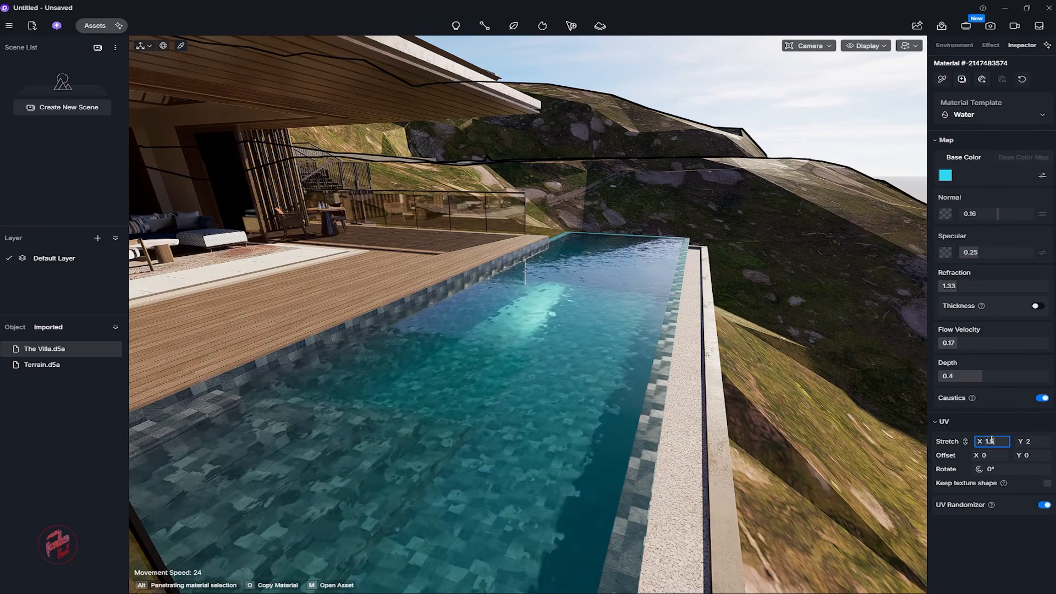
{"action": "key", "text": "Return"}
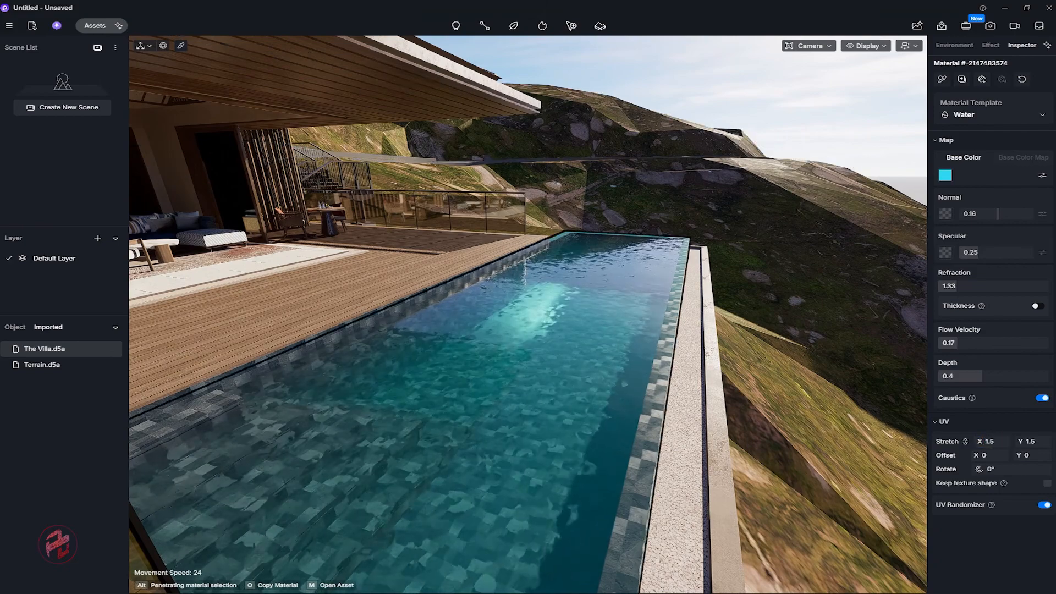
Pick the villa's window glass material and select the Transparent material template for it.
{"action": "key", "text": "a"}
{"action": "right_click_drag", "start_coordinate": [792, 396], "coordinate": [662, 372]}
{"action": "key", "text": "a"}
{"action": "key", "text": "d"}
{"action": "key", "text": "d"}
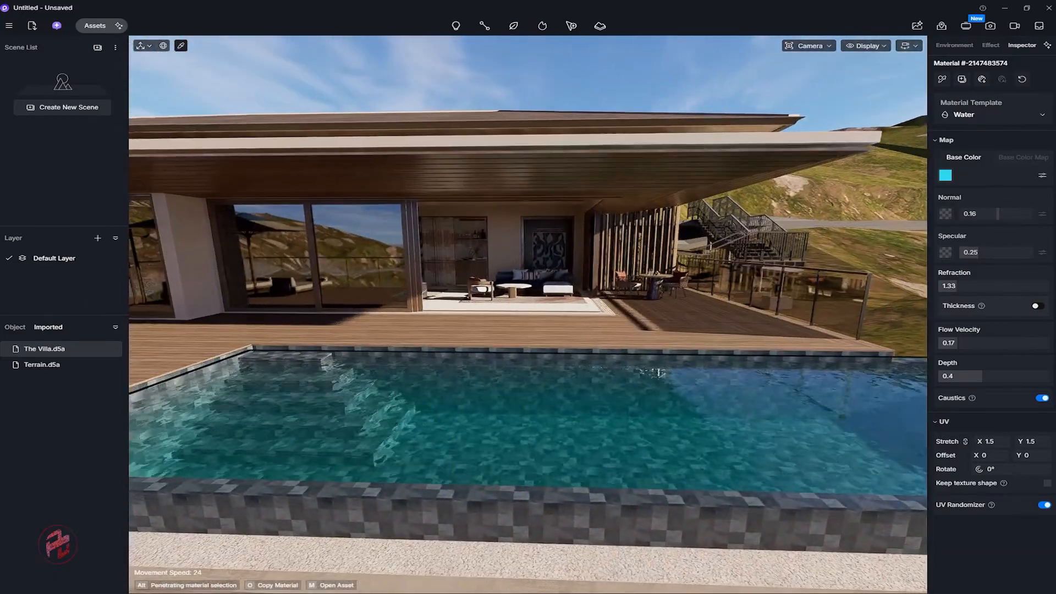
{"action": "left_click", "coordinate": [368, 233]}
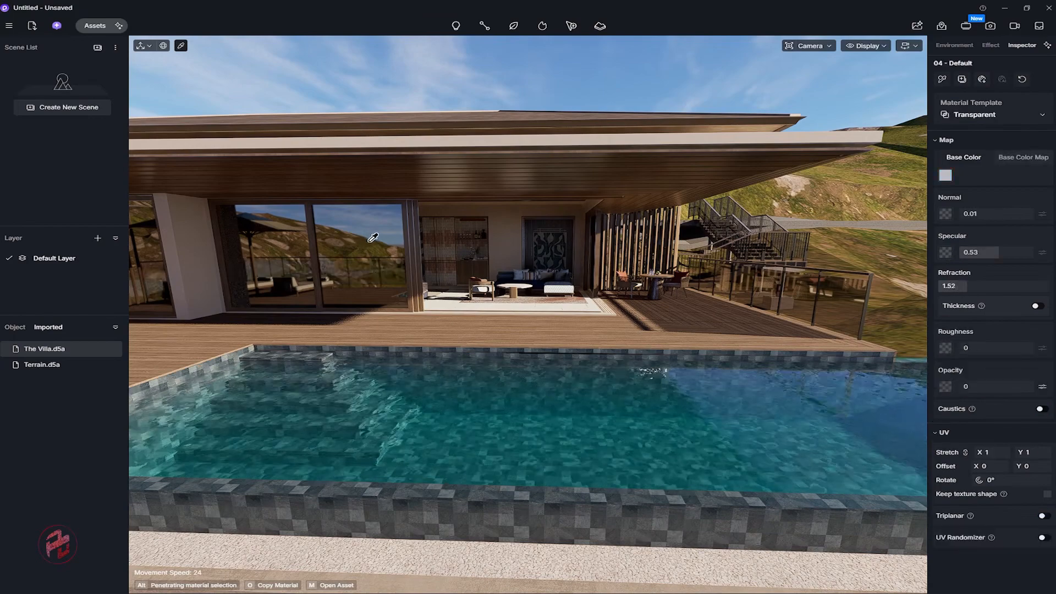
{"action": "right_click_drag", "start_coordinate": [367, 233], "coordinate": [337, 222]}
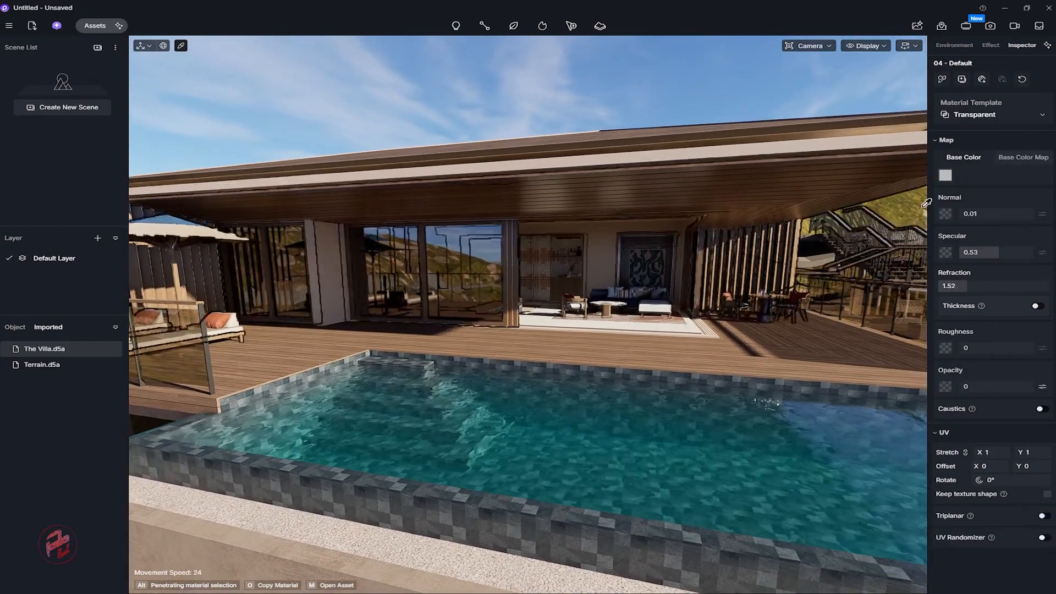
{"action": "left_click", "coordinate": [985, 115]}
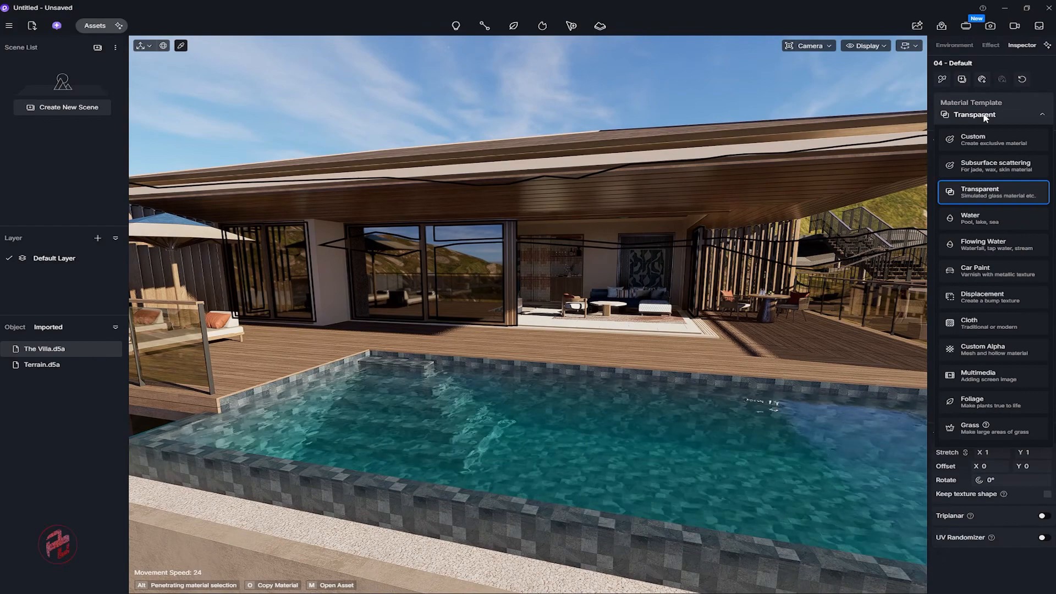
{"action": "left_click", "coordinate": [976, 192]}
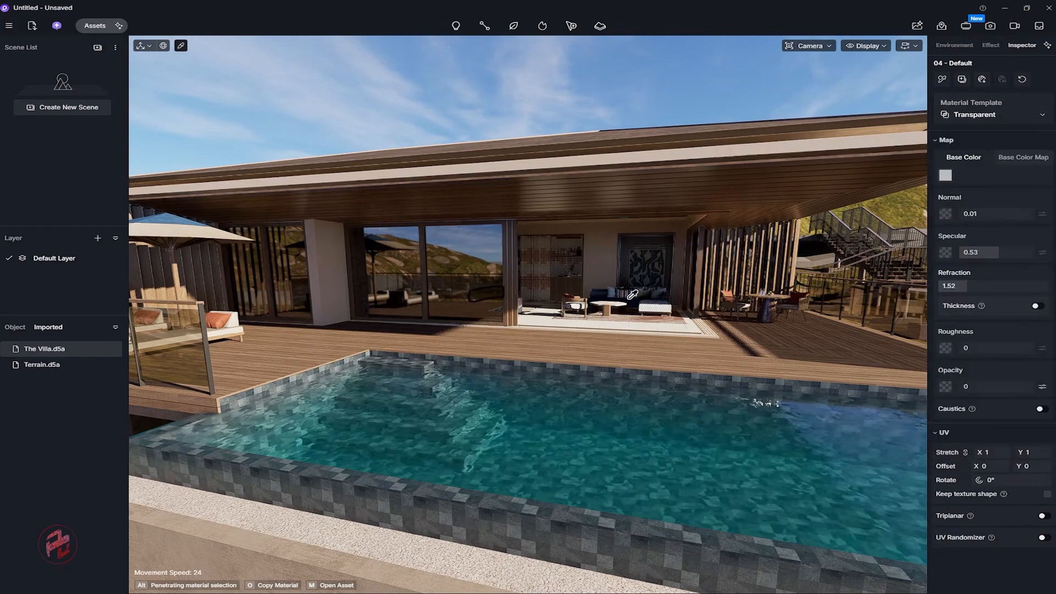
Open the online asset library's materials and search them for "glass".
{"action": "right_click_drag", "start_coordinate": [571, 301], "coordinate": [541, 296]}
{"action": "key", "text": "w"}
{"action": "key", "text": "d"}
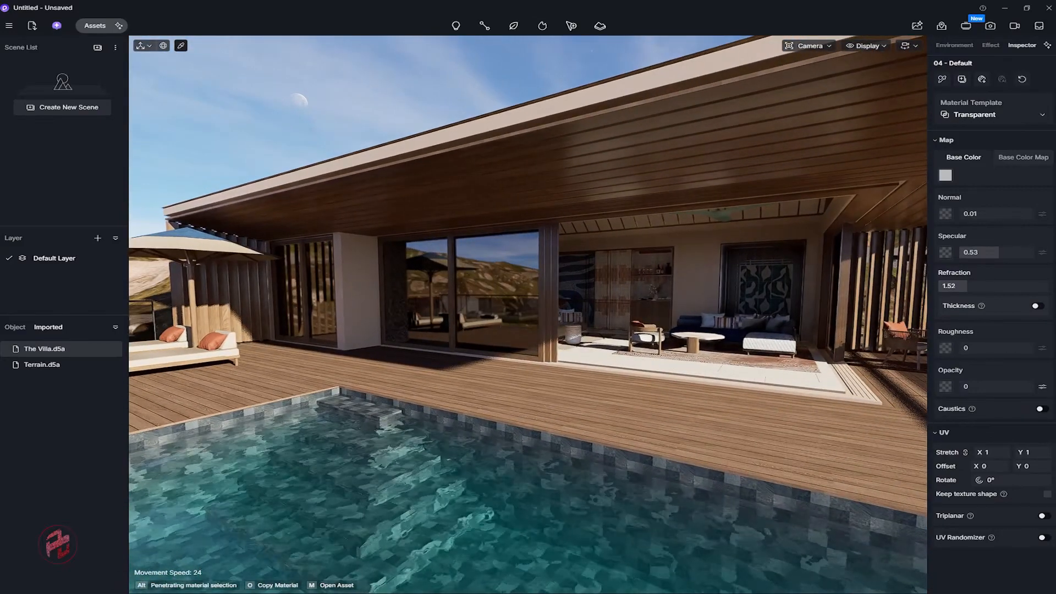
{"action": "left_click", "coordinate": [97, 26]}
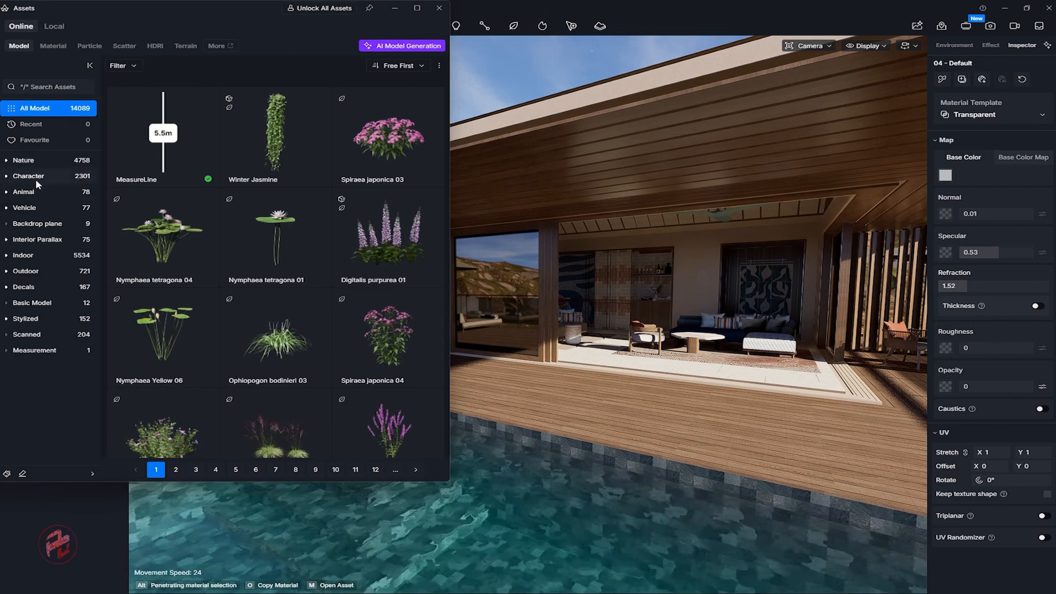
{"action": "left_click", "coordinate": [49, 46]}
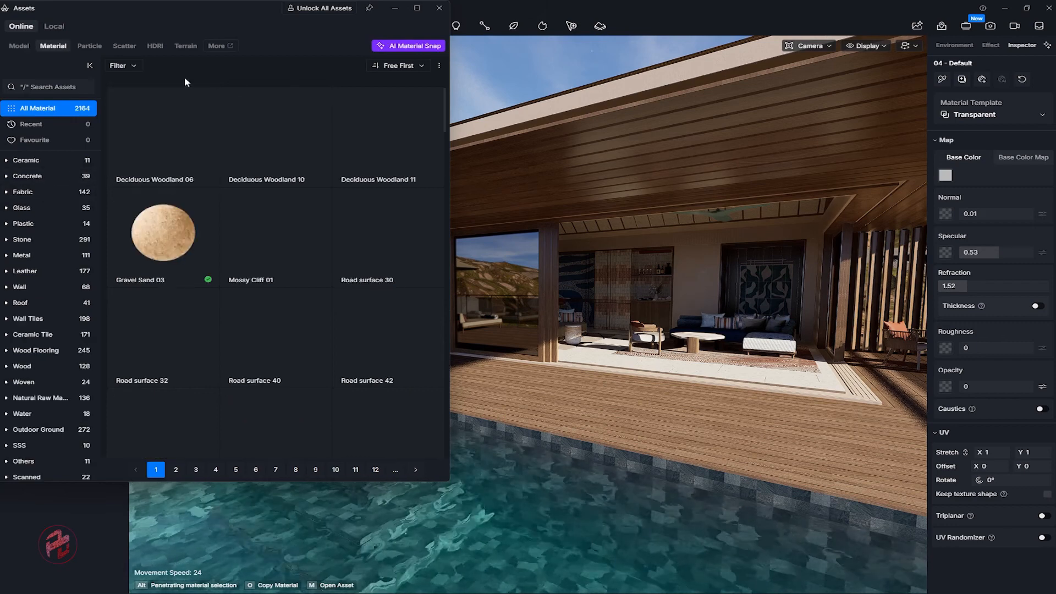
{"action": "left_click", "coordinate": [40, 87]}
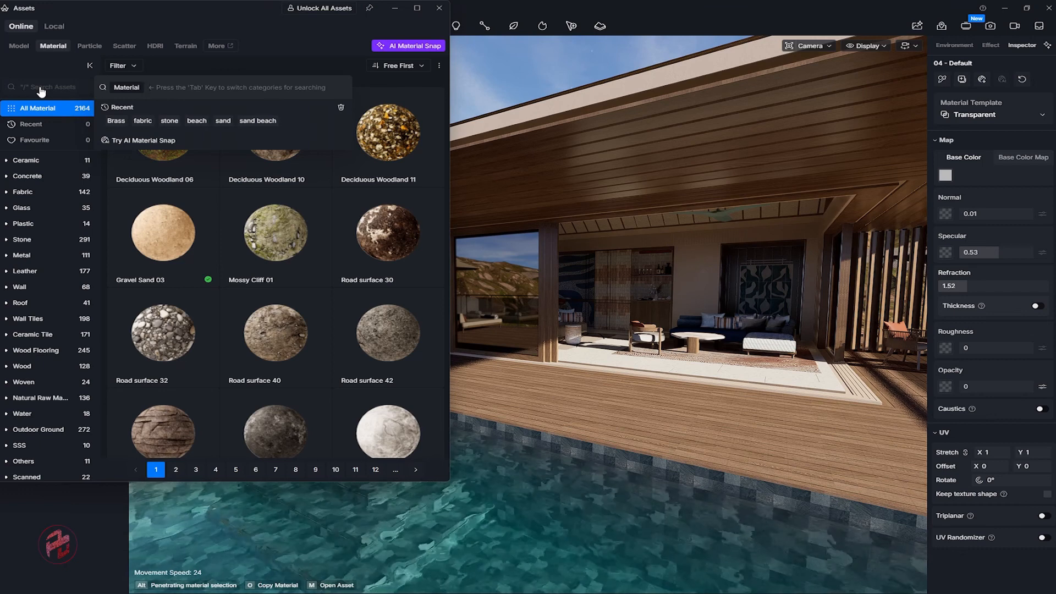
{"action": "type", "text": "glass"}
{"action": "key", "text": "Return"}
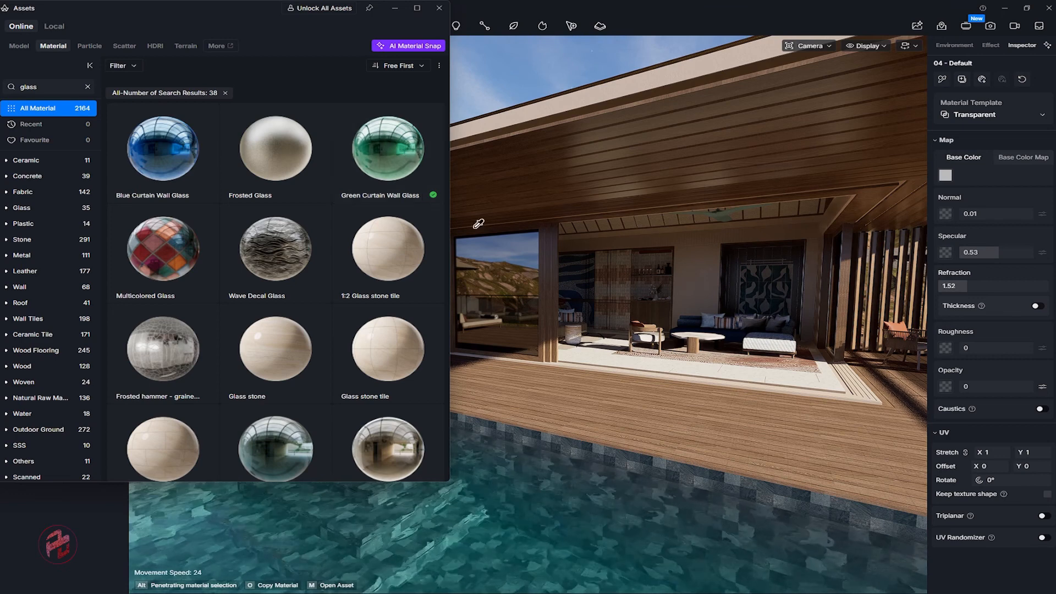
Apply the Green Curtain Wall Glass material to the villa's window glass and close the asset library.
{"action": "left_click", "coordinate": [400, 165]}
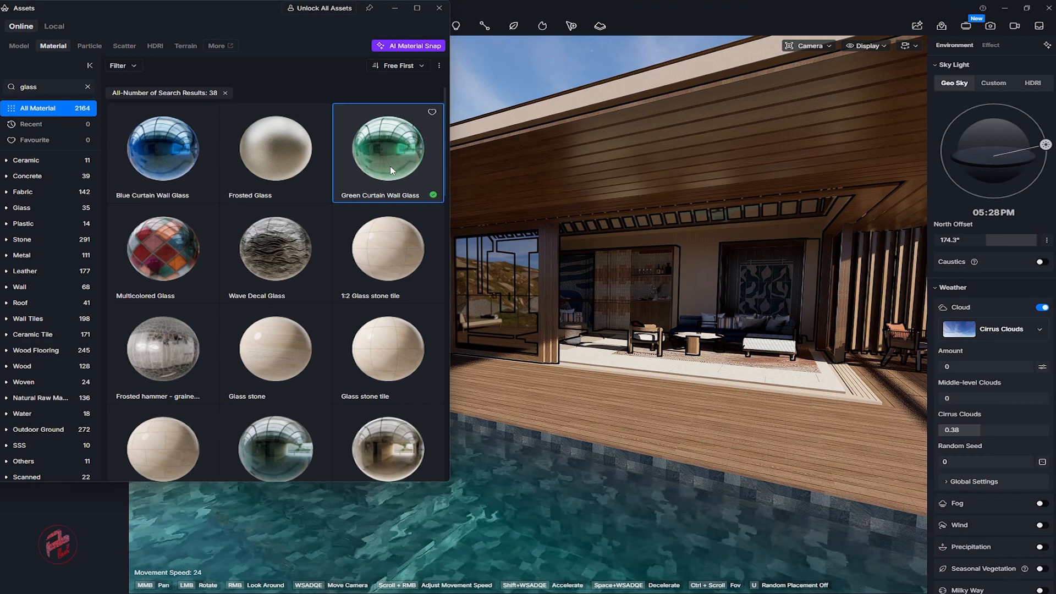
{"action": "left_click", "coordinate": [526, 265]}
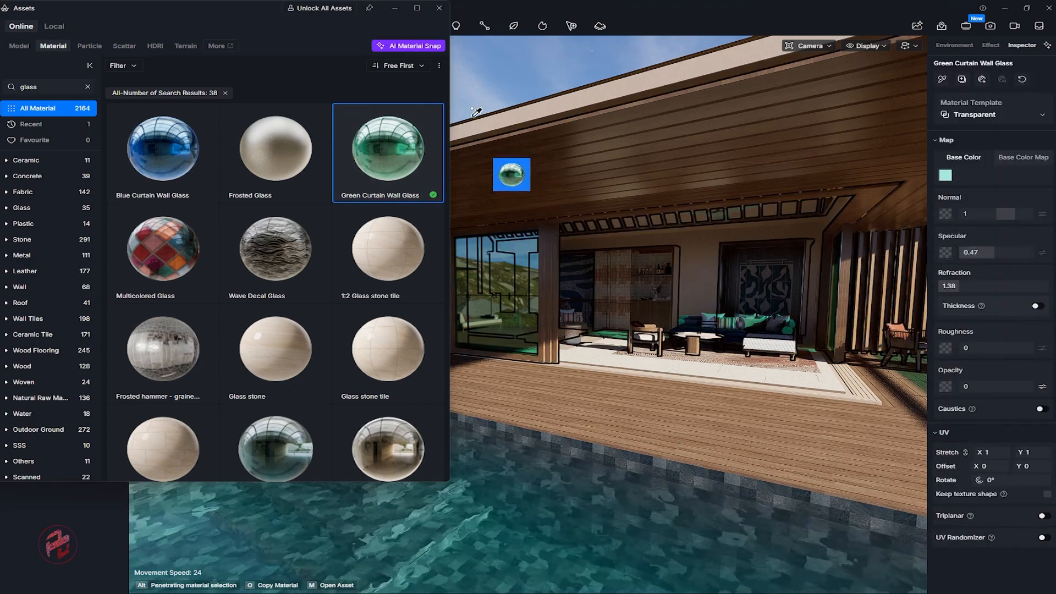
{"action": "left_click", "coordinate": [435, 14]}
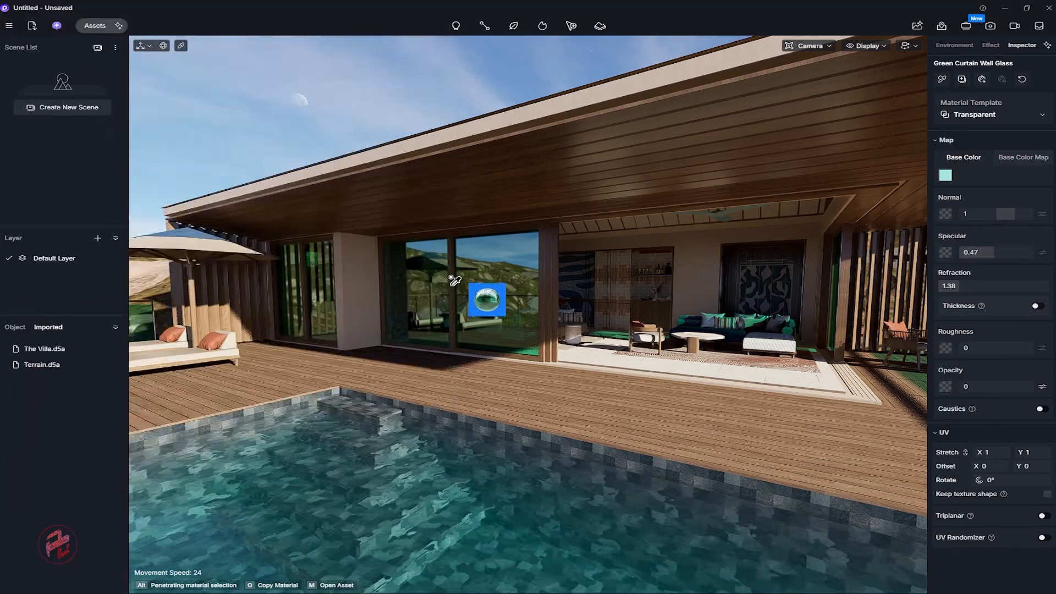
Examine the new glass on the villa's windows, doors and deck railings from several viewpoints around the terrace.
{"action": "right_click_drag", "start_coordinate": [483, 299], "coordinate": [525, 301]}
{"action": "key", "text": "w"}
{"action": "key", "text": "d"}
{"action": "scroll", "coordinate": [506, 297], "scroll_direction": "down", "scroll_amount": 3}
{"action": "key", "text": "q"}
{"action": "key", "text": "e"}
{"action": "key", "text": "s"}
{"action": "key", "text": "w"}
{"action": "key", "text": "a"}
{"action": "key", "text": "d"}
{"action": "key", "text": "d"}
{"action": "key", "text": "w"}
{"action": "key", "text": "s"}
{"action": "key", "text": "d"}
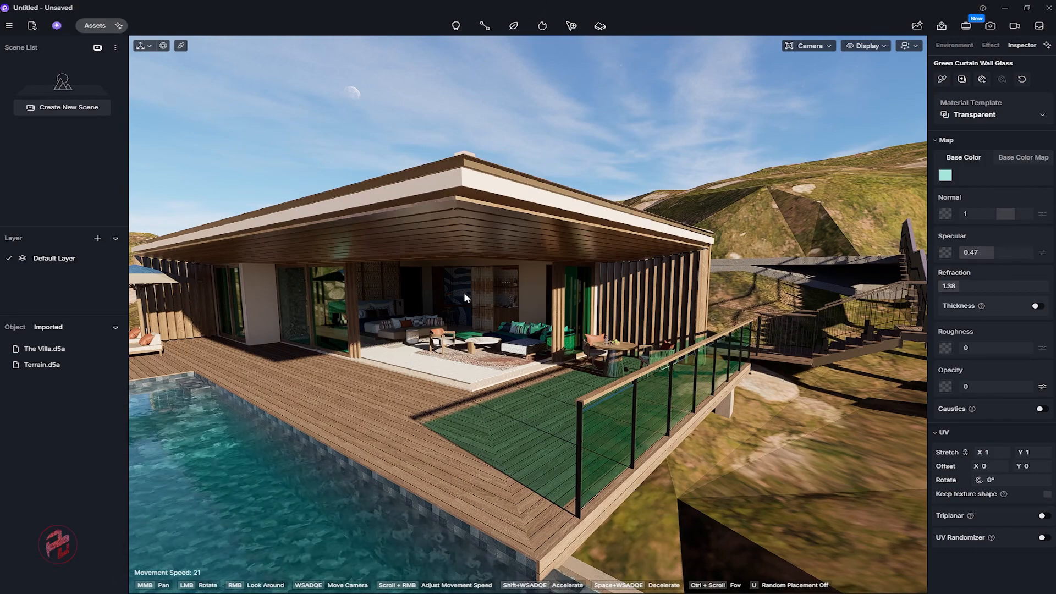
{"action": "right_click_drag", "start_coordinate": [463, 292], "coordinate": [415, 260]}
{"action": "key", "text": "d"}
{"action": "key", "text": "a"}
{"action": "key", "text": "s"}
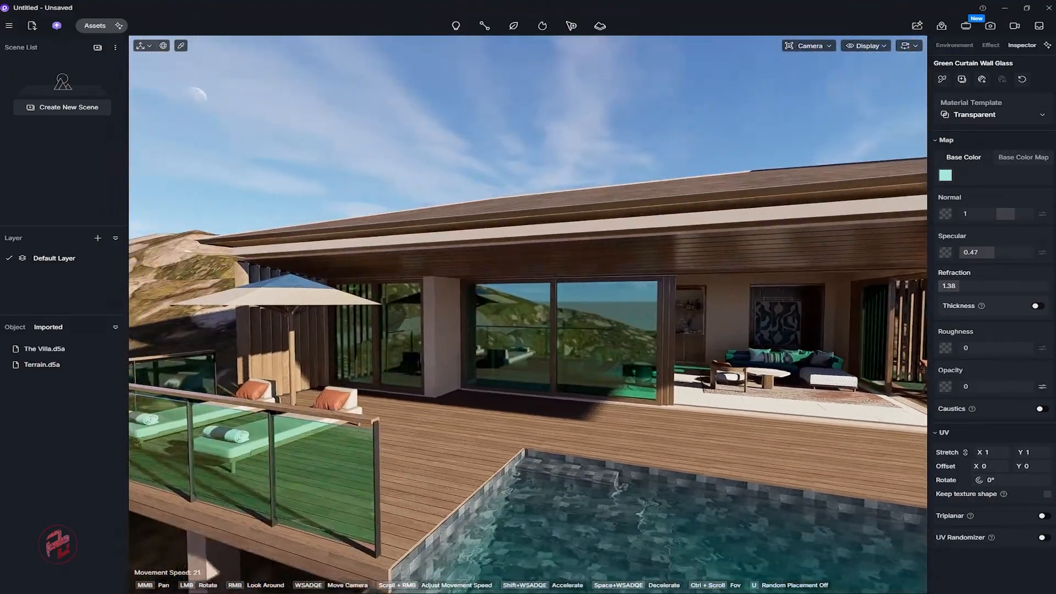
{"action": "key", "text": "d"}
{"action": "left_click_drag", "start_coordinate": [415, 260], "coordinate": [437, 259]}
{"action": "key", "text": "w"}
{"action": "right_click_drag", "start_coordinate": [438, 260], "coordinate": [407, 260]}
{"action": "key", "text": "a"}
{"action": "key", "text": "d"}
{"action": "key", "text": "s"}
{"action": "key", "text": "a"}
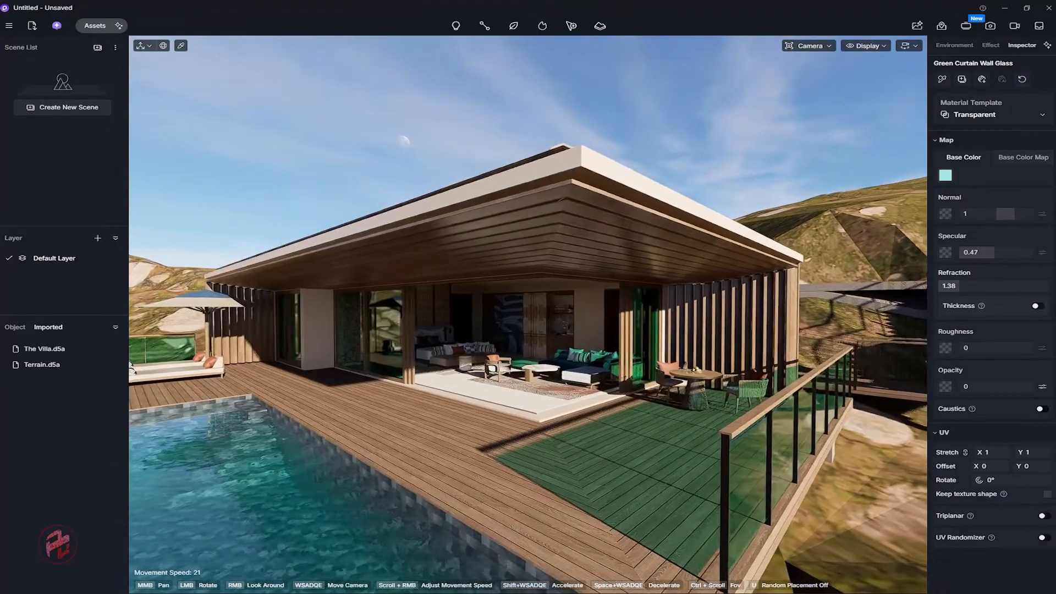
{"action": "key", "text": "d"}
{"action": "key", "text": "w"}
{"action": "key", "text": "a"}
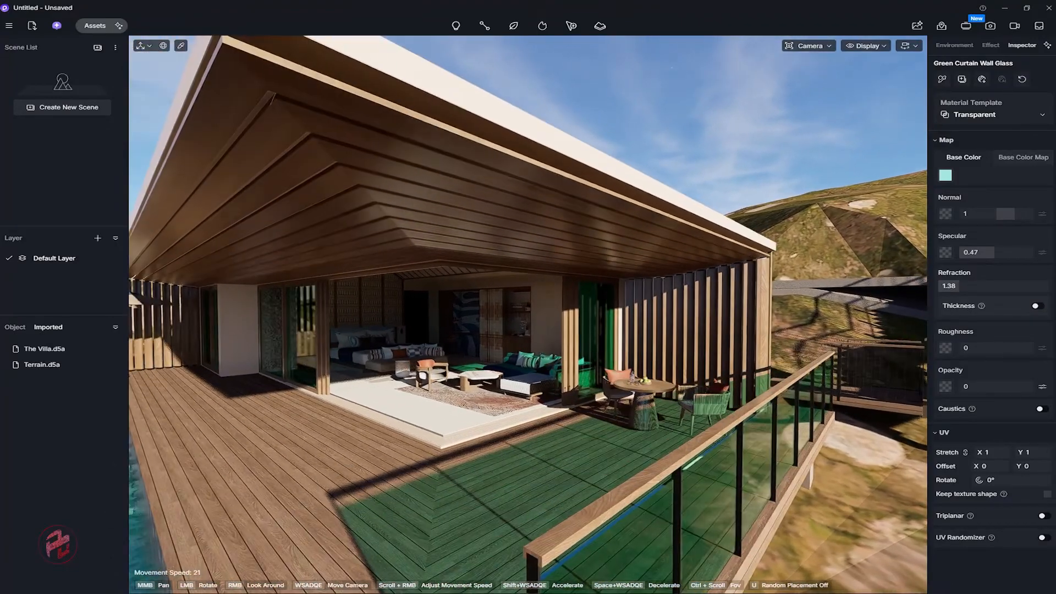
{"action": "key", "text": "d"}
{"action": "key", "text": "a"}
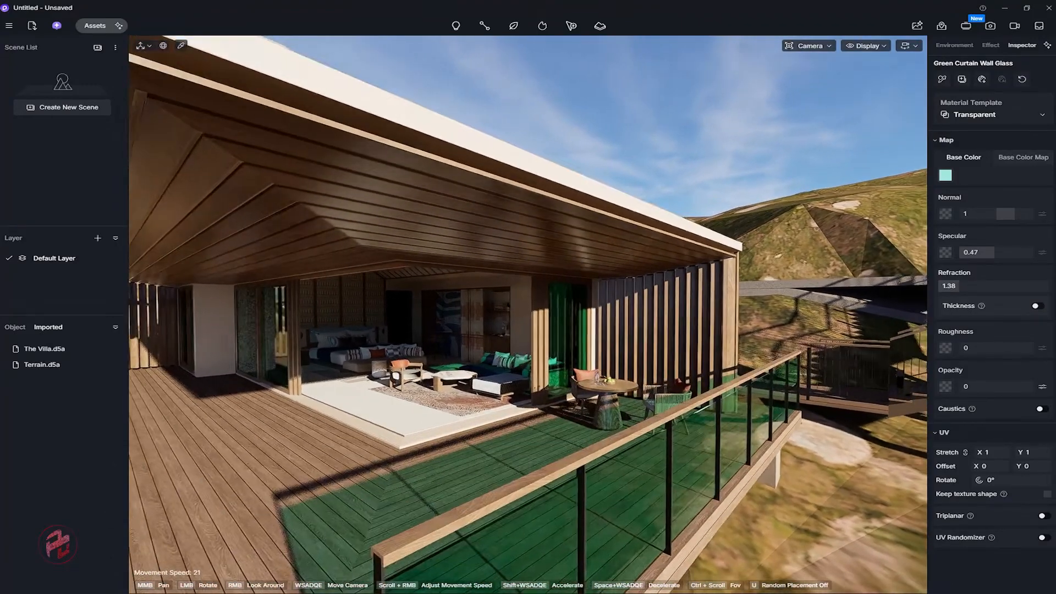
{"action": "key", "text": "a"}
{"action": "key", "text": "a"}
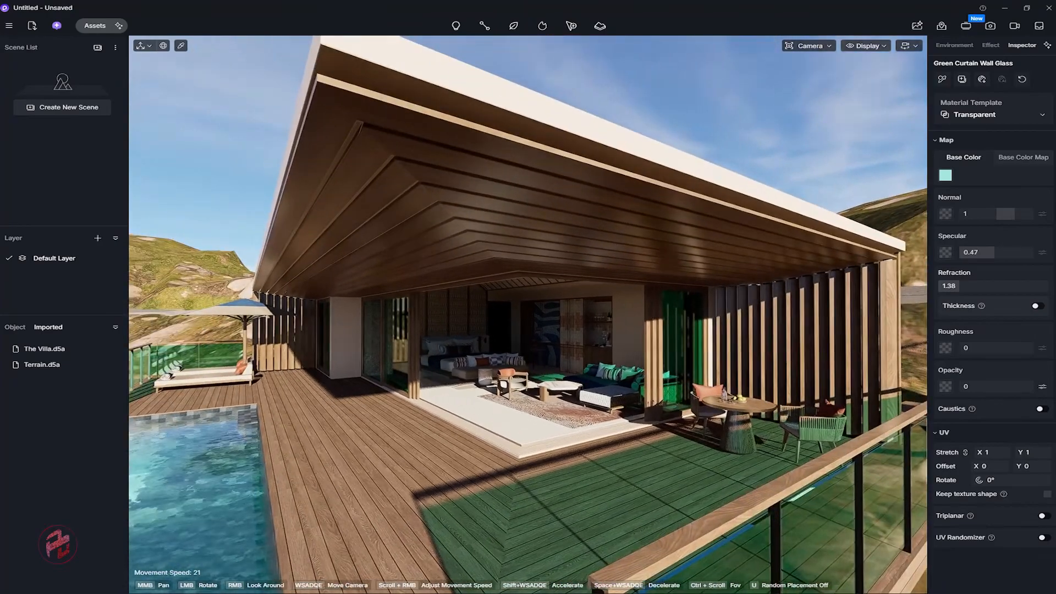
Examine the green glass of the deck railing and villa doors from around the terrace and pool edge.
{"action": "key", "text": "d"}
{"action": "key", "text": "a"}
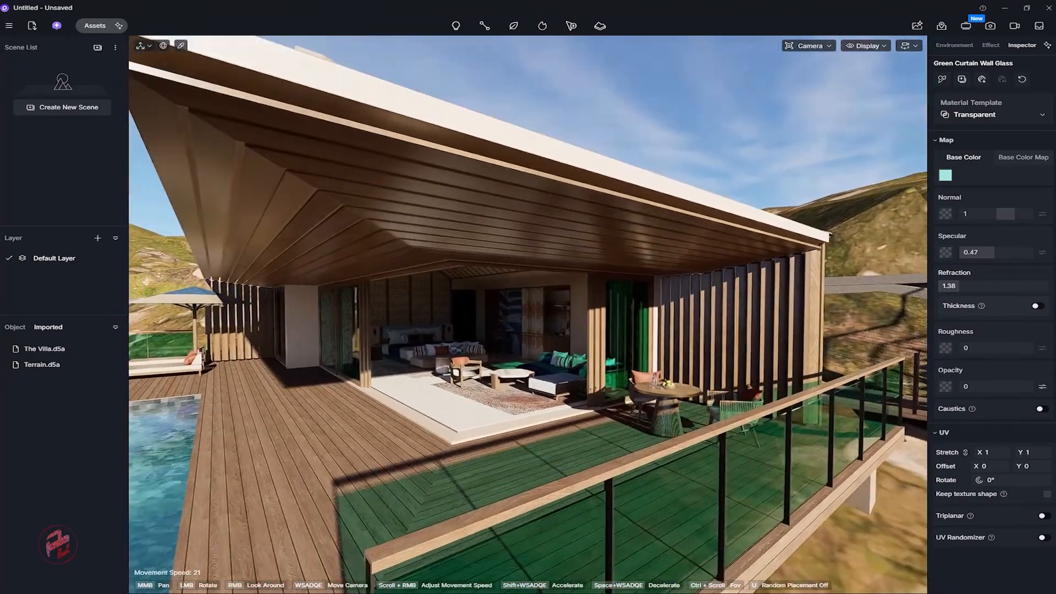
{"action": "key", "text": "a"}
{"action": "key", "text": "w"}
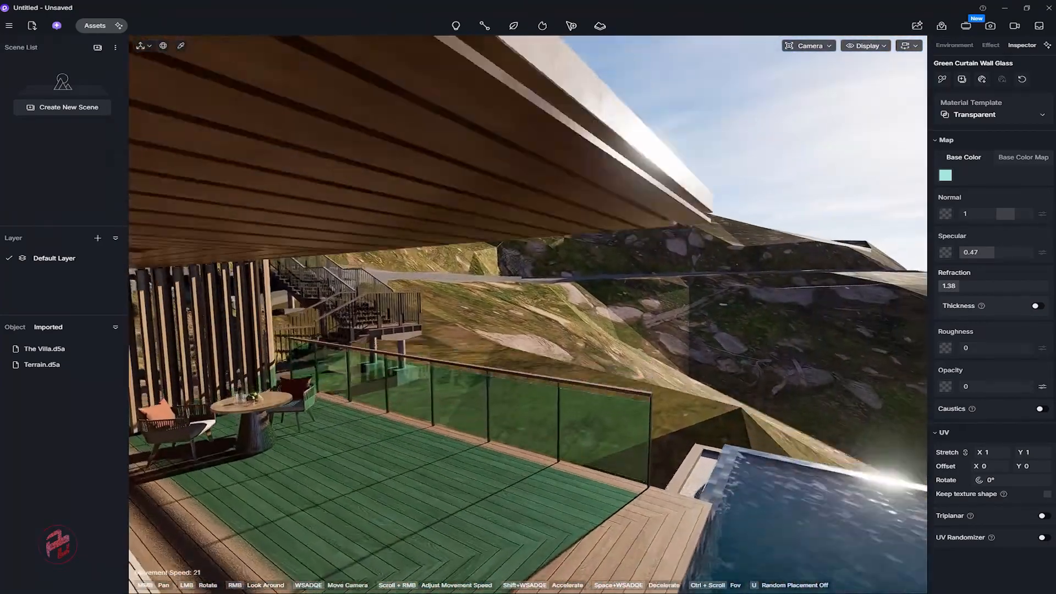
{"action": "key", "text": "s"}
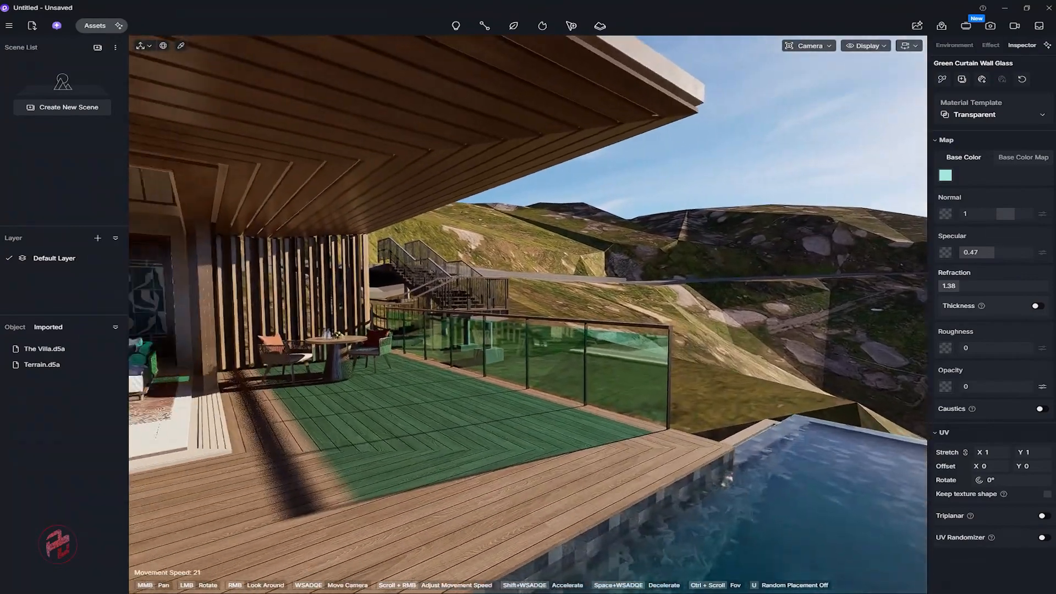
{"action": "left_click", "coordinate": [616, 322]}
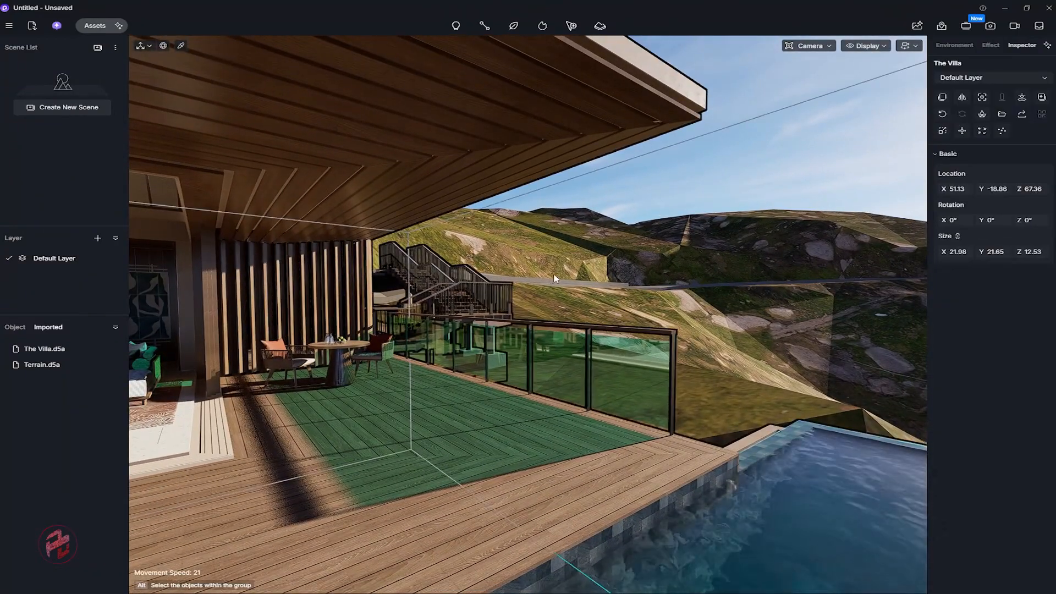
{"action": "right_click_drag", "start_coordinate": [554, 279], "coordinate": [385, 277]}
{"action": "key", "text": "d"}
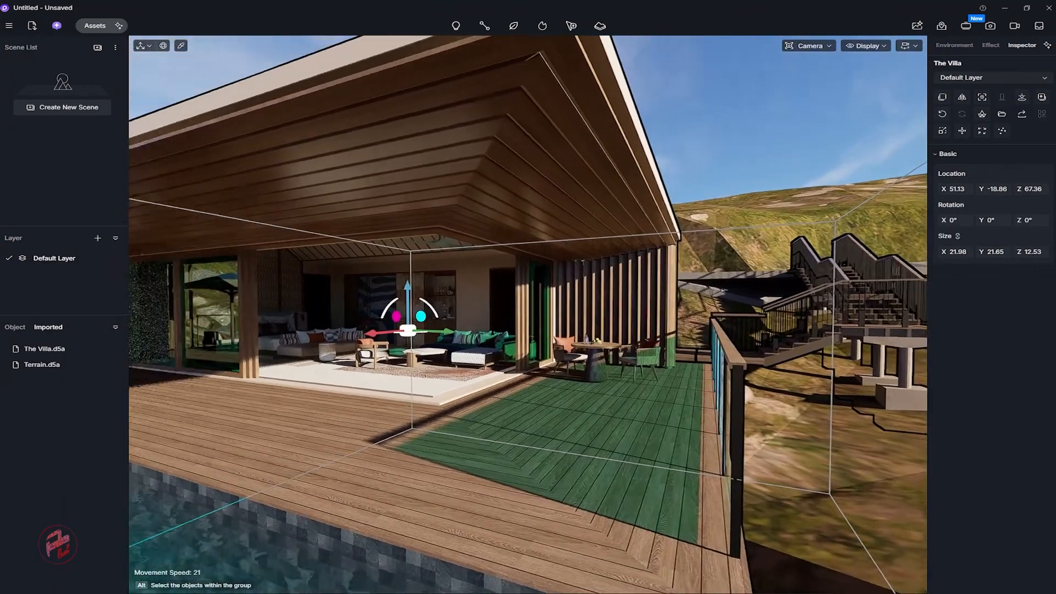
{"action": "right_click_drag", "start_coordinate": [243, 203], "coordinate": [248, 198]}
Pick the Green Curtain Wall Glass material from the villa's glazing for editing.
{"action": "left_click", "coordinate": [181, 45]}
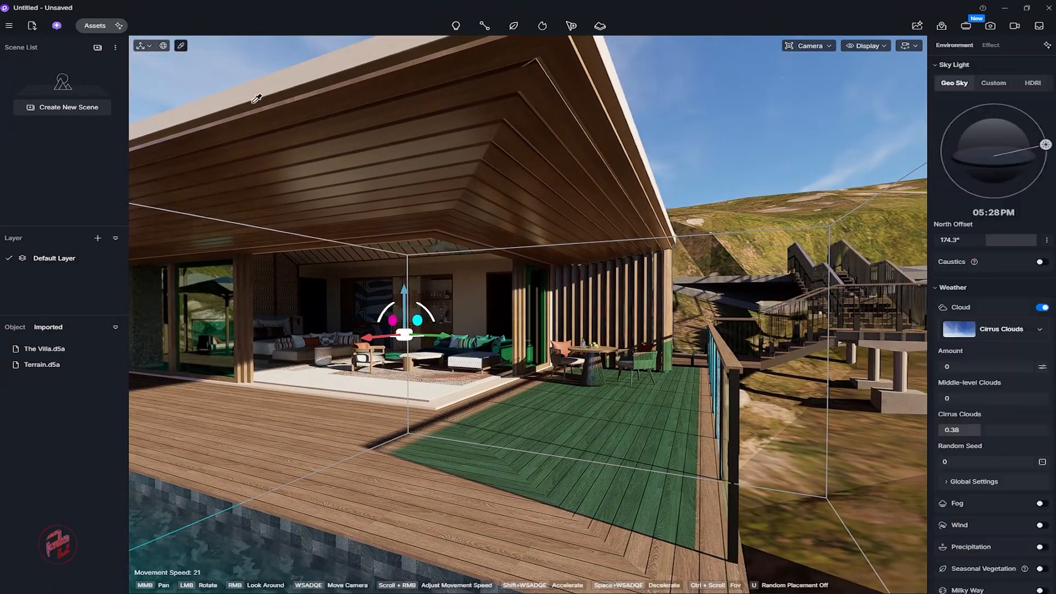
{"action": "left_click", "coordinate": [593, 322]}
{"action": "key", "text": "d"}
{"action": "right_click_drag", "start_coordinate": [593, 322], "coordinate": [503, 324]}
{"action": "key", "text": "q"}
{"action": "key", "text": "e"}
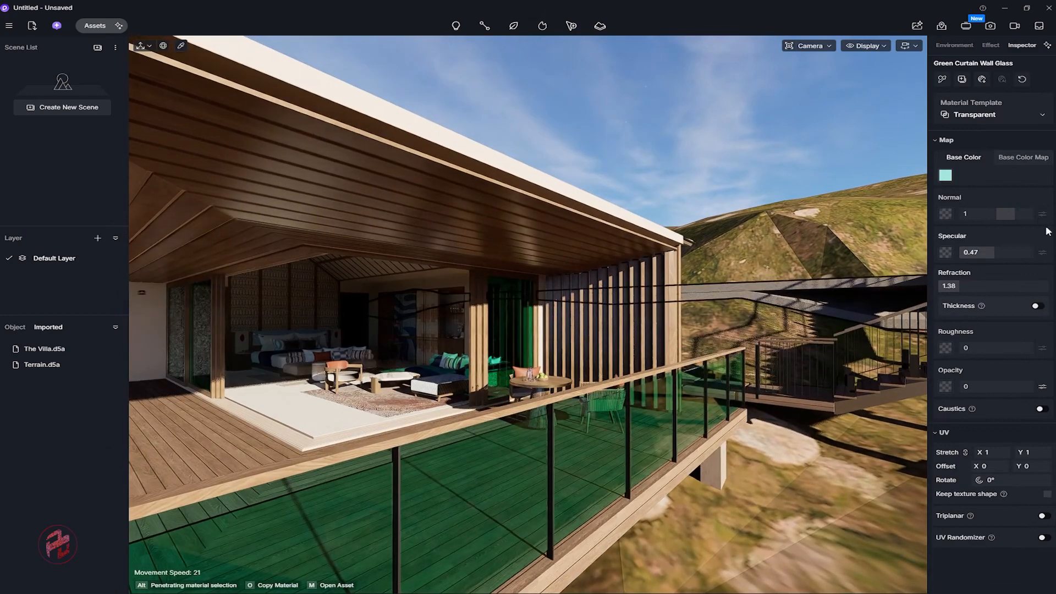
Change the glass base color to a nearly white tint with hue 185, saturation 5 and value 100.
{"action": "left_click", "coordinate": [945, 175]}
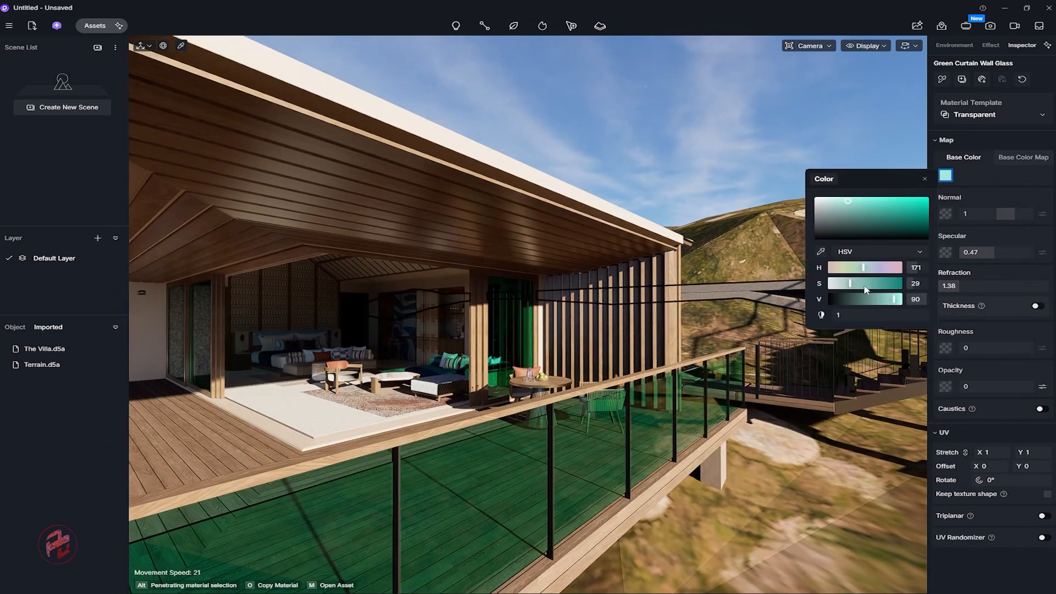
{"action": "mouse_move", "coordinate": [849, 208]}
{"action": "left_mouse_down"}
{"action": "mouse_move", "coordinate": [839, 226]}
{"action": "mouse_move", "coordinate": [862, 209]}
{"action": "mouse_move", "coordinate": [848, 201]}
{"action": "left_mouse_up"}
{"action": "mouse_move", "coordinate": [862, 267]}
{"action": "left_mouse_down"}
{"action": "mouse_move", "coordinate": [883, 267]}
{"action": "mouse_move", "coordinate": [856, 269]}
{"action": "left_mouse_up"}
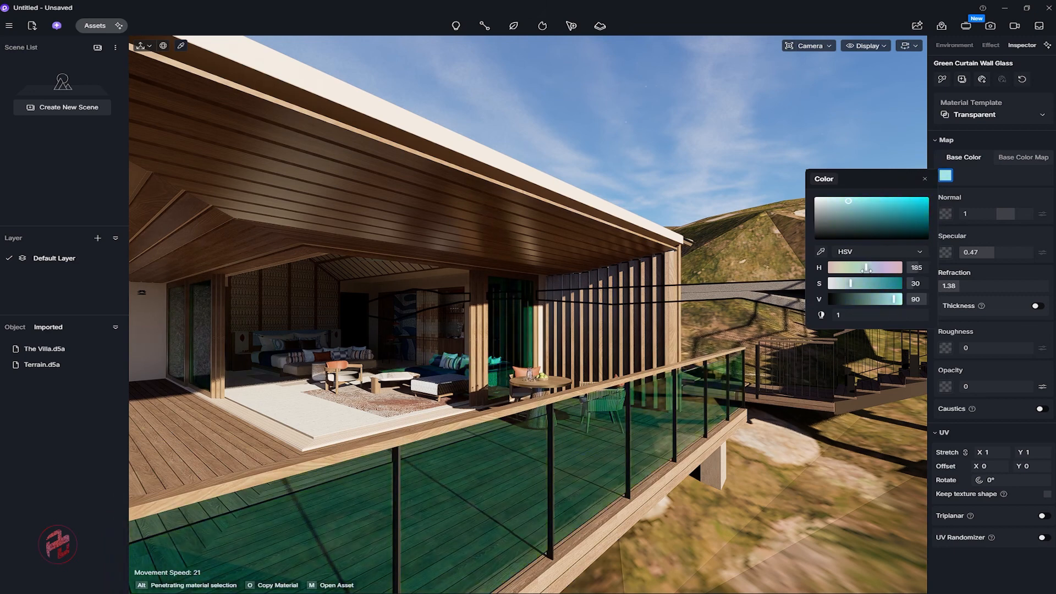
{"action": "left_click_drag", "start_coordinate": [894, 298], "coordinate": [911, 298]}
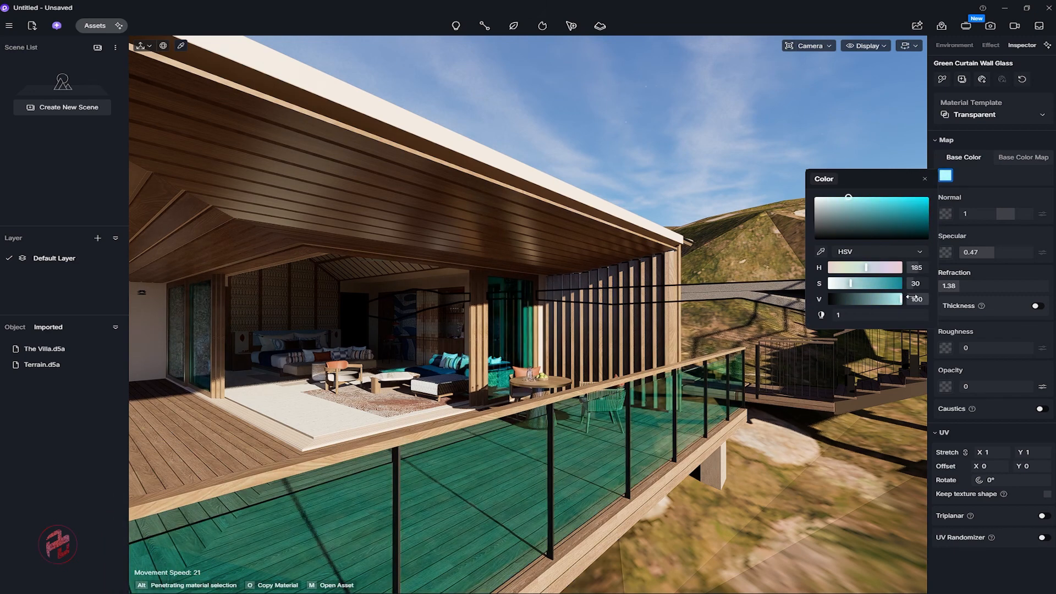
{"action": "left_click_drag", "start_coordinate": [851, 283], "coordinate": [833, 285]}
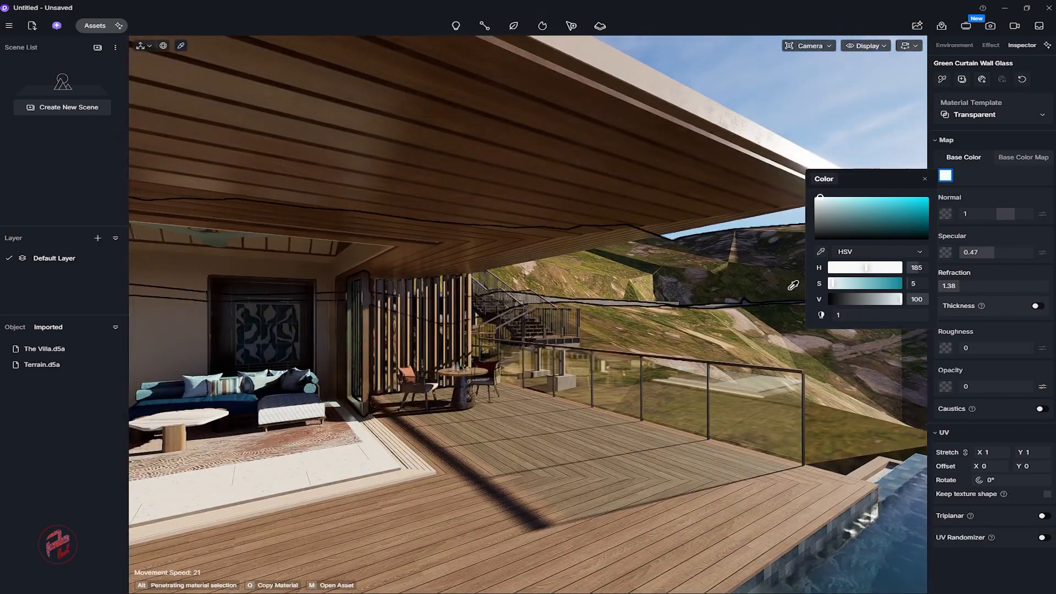
{"action": "left_click", "coordinate": [924, 179]}
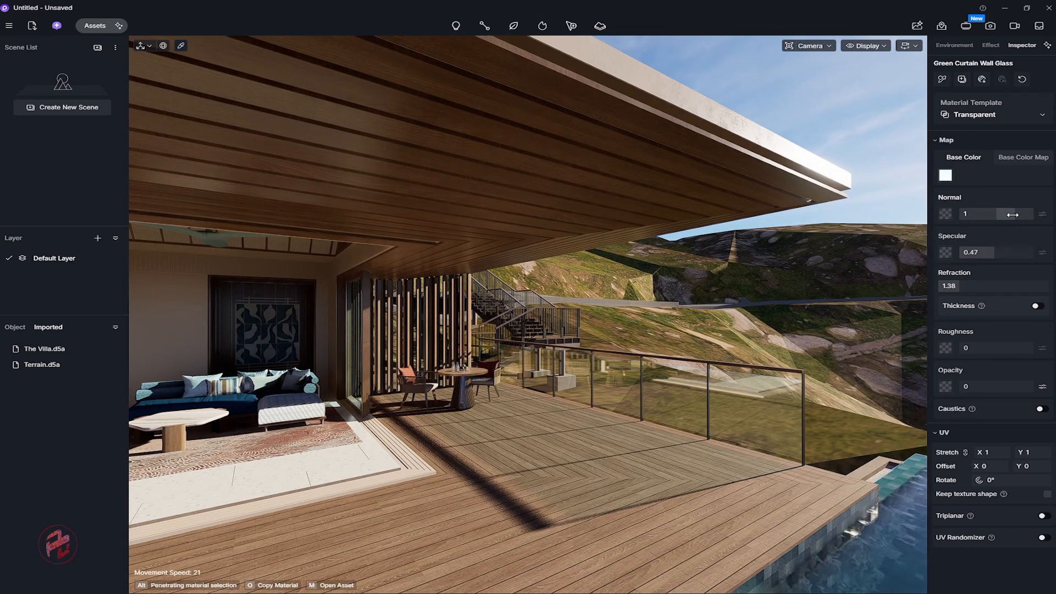
Try Normal strengths of 0.46 and 0 on the glass material and restore it to 1.
{"action": "left_click_drag", "start_coordinate": [1012, 215], "coordinate": [1002, 215]}
{"action": "left_click", "coordinate": [980, 213]}
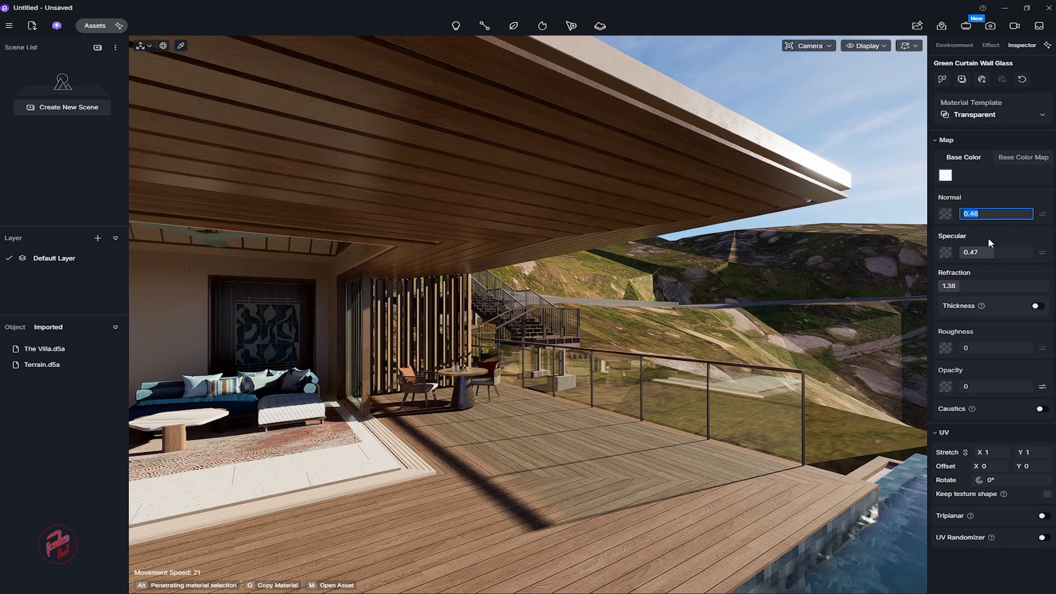
{"action": "key", "text": "Return"}
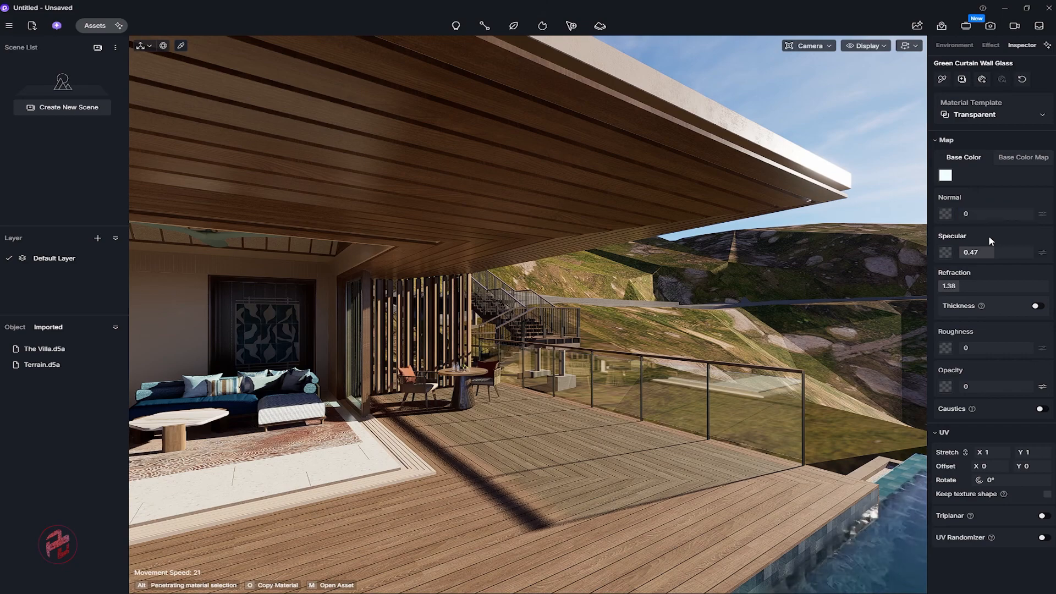
{"action": "left_click", "coordinate": [968, 213]}
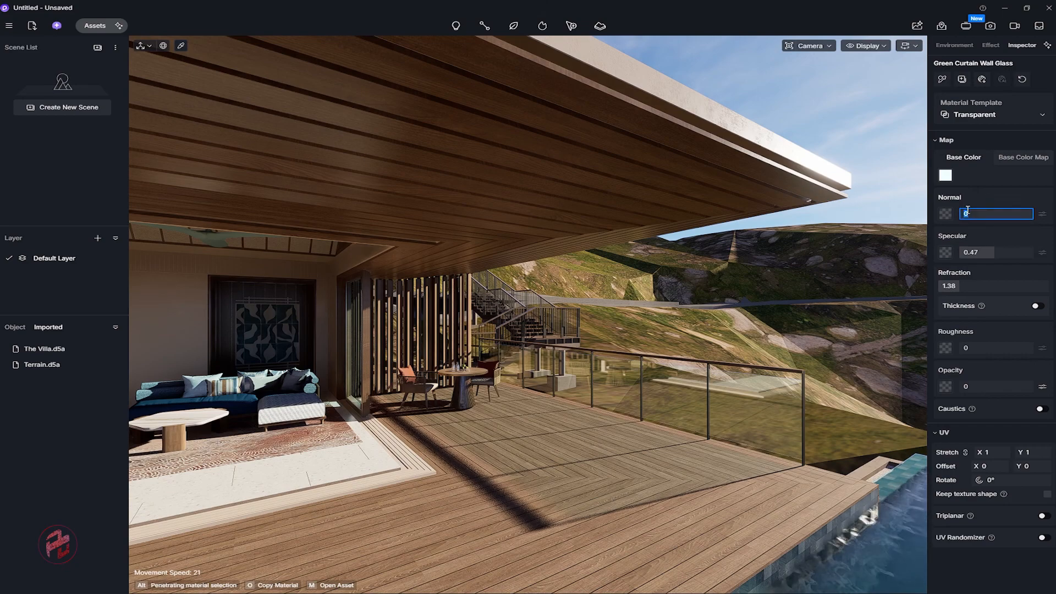
{"action": "key", "text": "Return"}
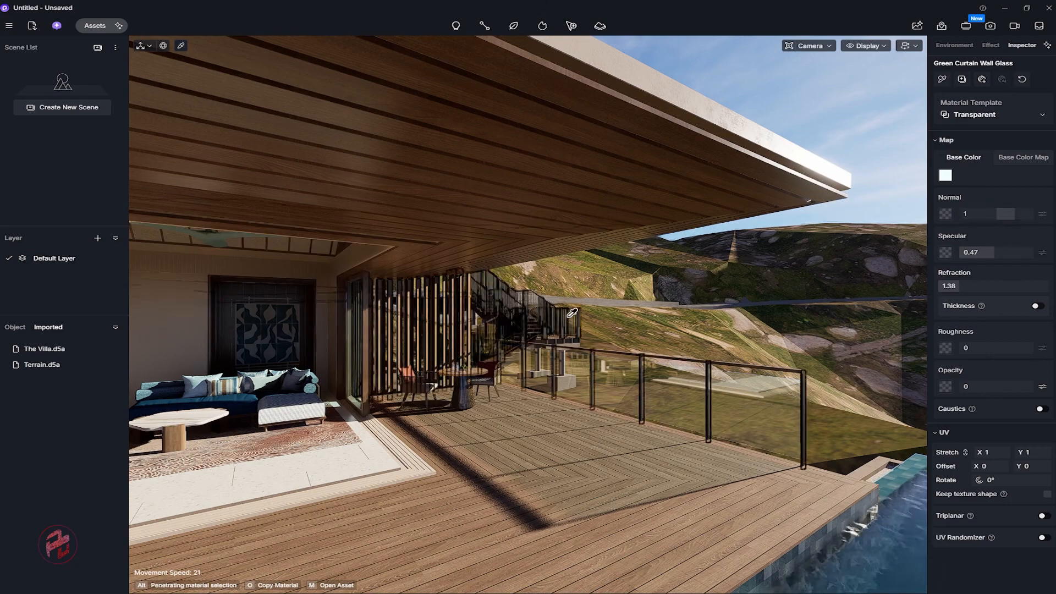
Examine the recolored glass on the railings and doors from the pool side, beyond the railing and the deck.
{"action": "right_click_drag", "start_coordinate": [415, 247], "coordinate": [236, 269]}
{"action": "key", "text": "s"}
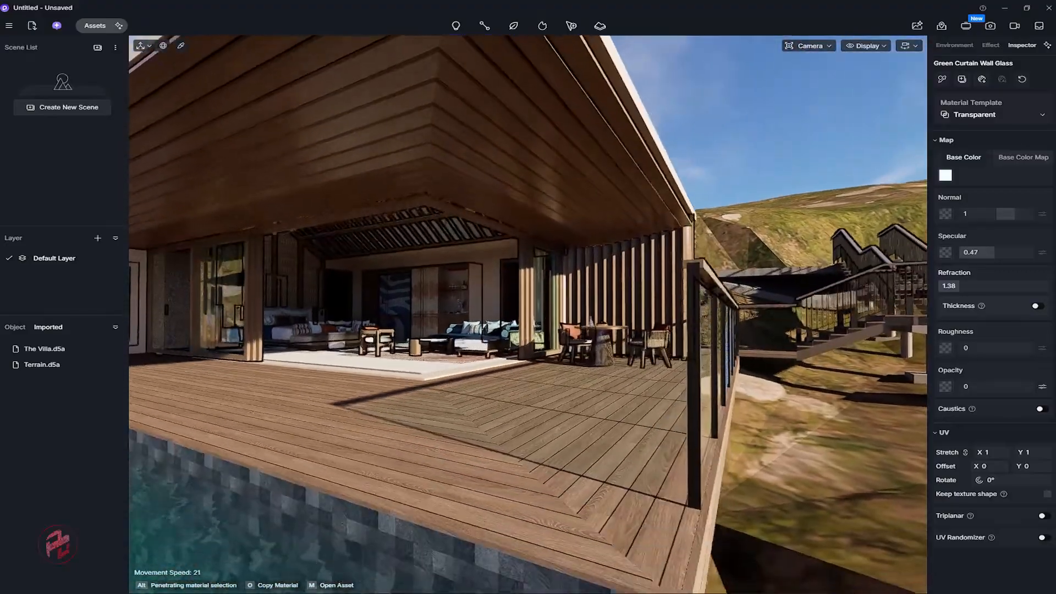
{"action": "key", "text": "e"}
{"action": "key", "text": "d"}
{"action": "key", "text": "q"}
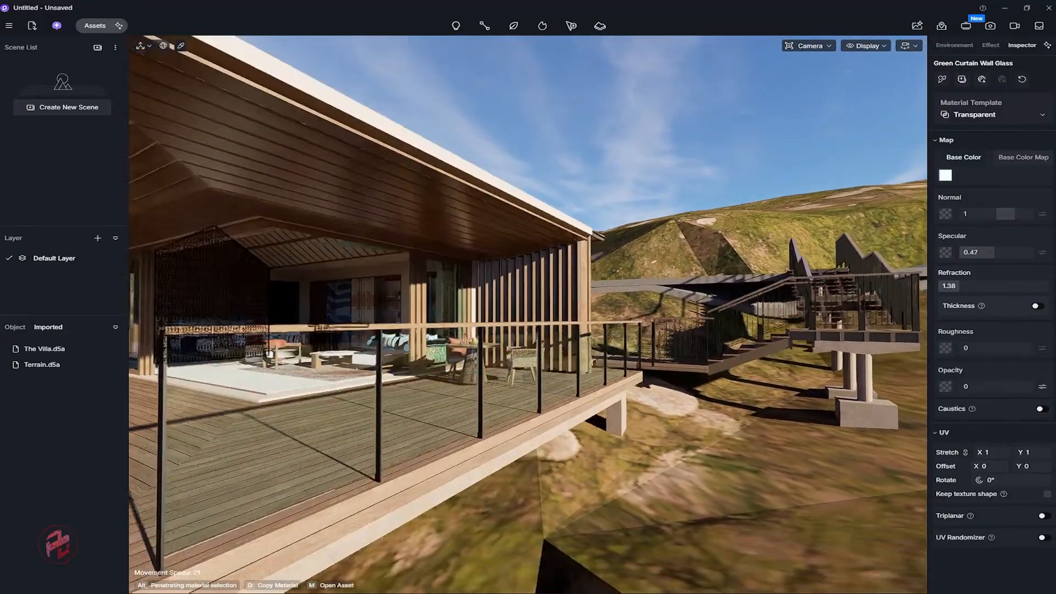
{"action": "key", "text": "e"}
{"action": "key", "text": "a"}
{"action": "right_click_drag", "start_coordinate": [236, 269], "coordinate": [412, 269]}
{"action": "key", "text": "a"}
{"action": "key", "text": "s"}
{"action": "key", "text": "d"}
{"action": "key", "text": "s"}
{"action": "key", "text": "d"}
{"action": "key", "text": "a"}
{"action": "key", "text": "w"}
{"action": "key", "text": "e"}
{"action": "key", "text": "q"}
{"action": "key", "text": "a"}
{"action": "key", "text": "e"}
{"action": "key", "text": "e"}
{"action": "key", "text": "q"}
{"action": "key", "text": "a"}
{"action": "key", "text": "e"}
{"action": "key", "text": "s"}
{"action": "key", "text": "d"}
{"action": "key", "text": "e"}
{"action": "key", "text": "q"}
{"action": "key", "text": "s"}
{"action": "key", "text": "w"}
{"action": "key", "text": "s"}
{"action": "key", "text": "w"}
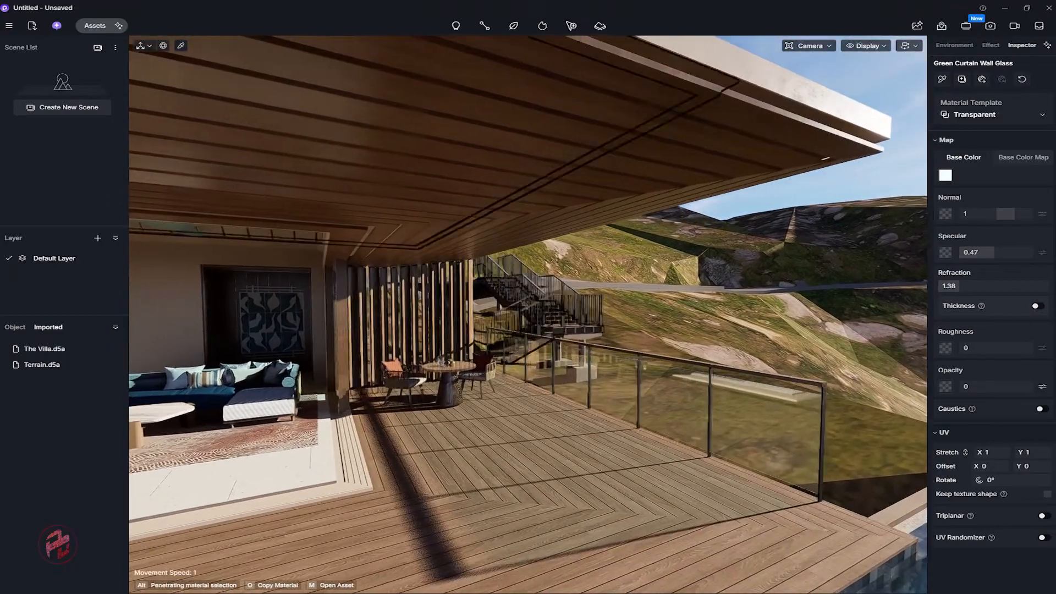
{"action": "key", "text": "d"}
{"action": "scroll", "coordinate": [528, 314], "scroll_direction": "up", "scroll_amount": 8}
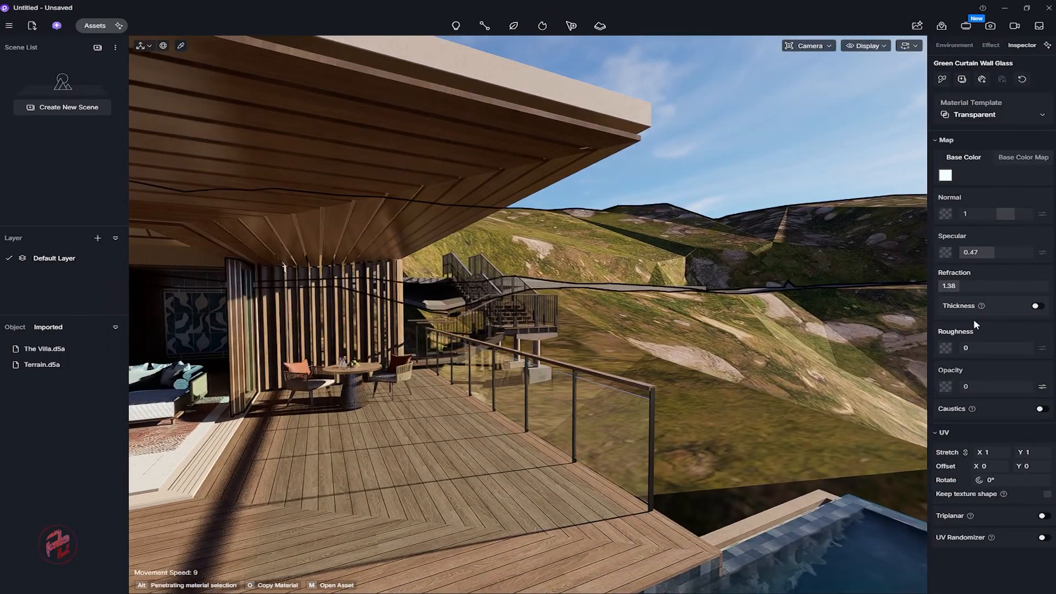
Set the glass material's refraction to 1.56 and its specular to 0.56.
{"action": "left_click", "coordinate": [957, 286]}
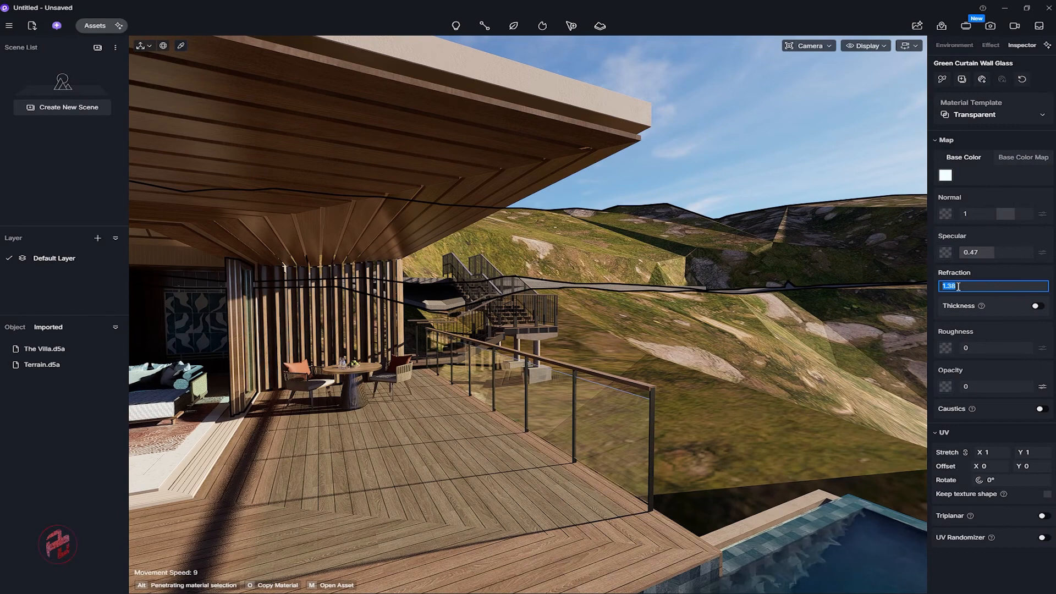
{"action": "type", "text": "1.56"}
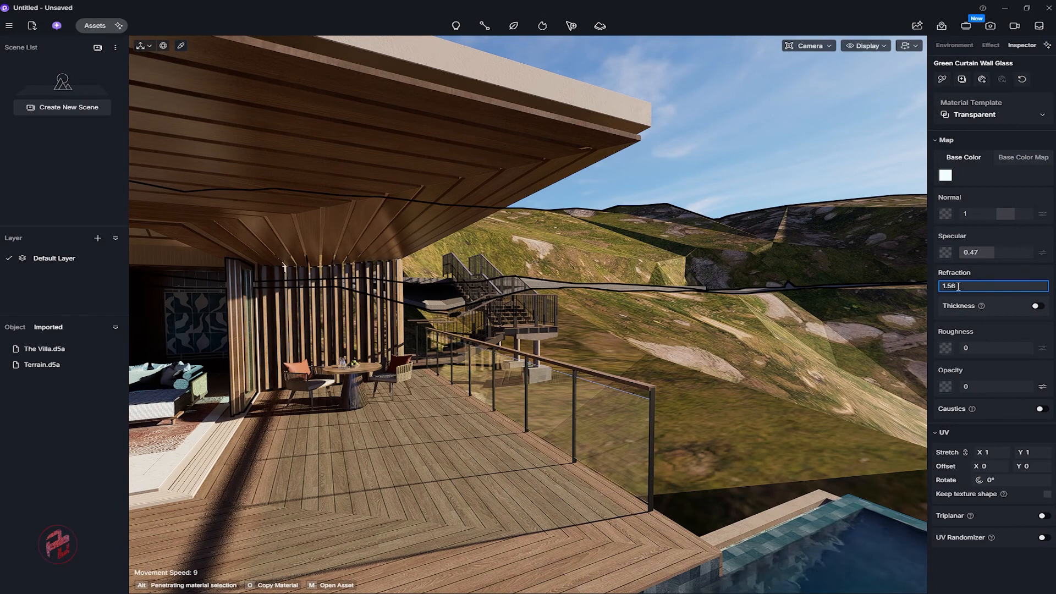
{"action": "key", "text": "Return"}
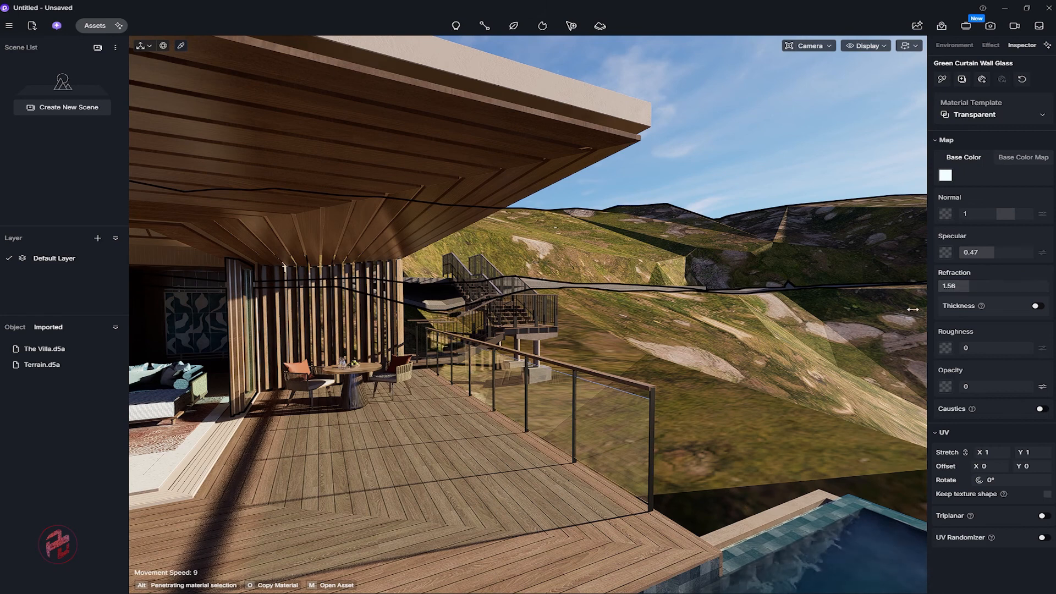
{"action": "left_click", "coordinate": [984, 253]}
{"action": "type", "text": "0"}
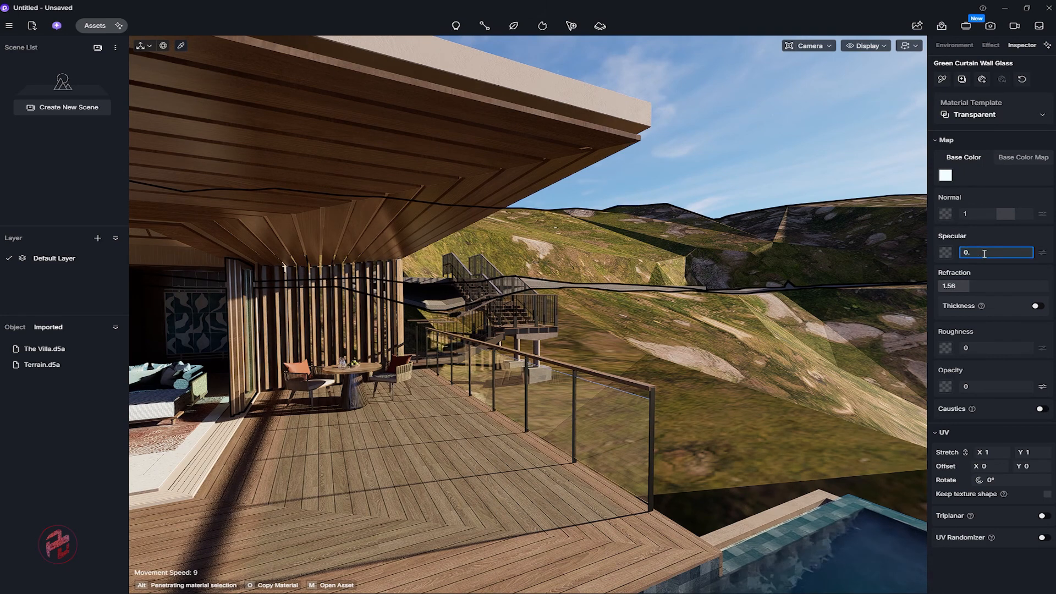
{"action": "type", "text": ".56"}
{"action": "key", "text": "Return"}
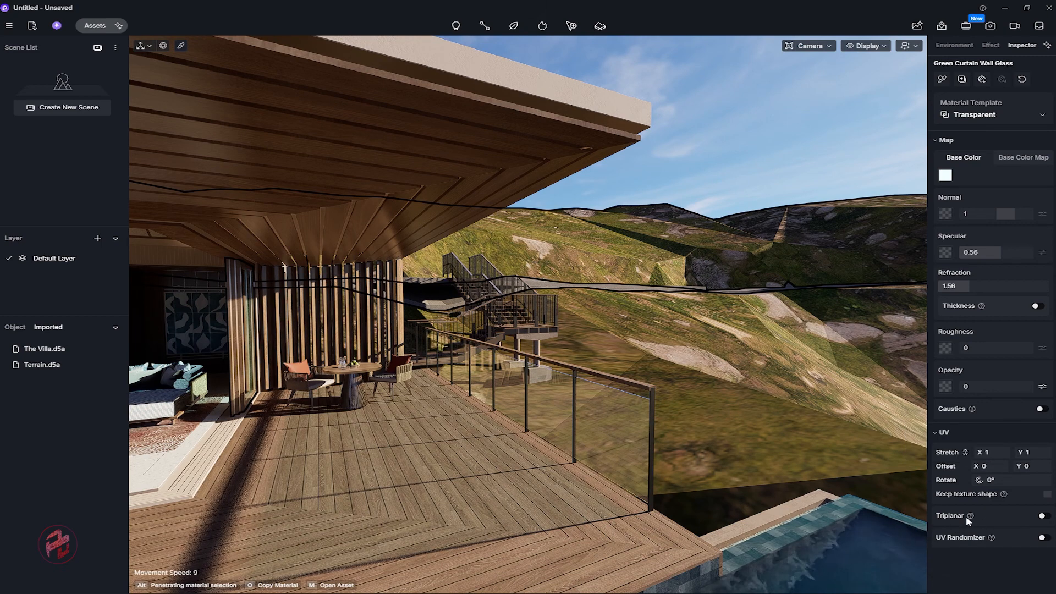
Examine the adjusted glass on the railings and sliding doors while moving around the terrace.
{"action": "mouse_move", "coordinate": [971, 517]}
{"action": "right_click_drag", "start_coordinate": [657, 417], "coordinate": [330, 413]}
{"action": "key", "text": "w"}
{"action": "key", "text": "s"}
{"action": "key", "text": "w"}
{"action": "key", "text": "a"}
{"action": "key", "text": "d"}
{"action": "key", "text": "s"}
{"action": "key", "text": "w"}
{"action": "key", "text": "d"}
{"action": "key", "text": "w"}
{"action": "key", "text": "s"}
{"action": "key", "text": "w"}
{"action": "key", "text": "d"}
{"action": "key", "text": "s"}
{"action": "key", "text": "d"}
{"action": "key", "text": "s"}
Pick the terrace deck's wood plank material and adjust its Normal strength.
{"action": "left_click", "coordinate": [330, 413]}
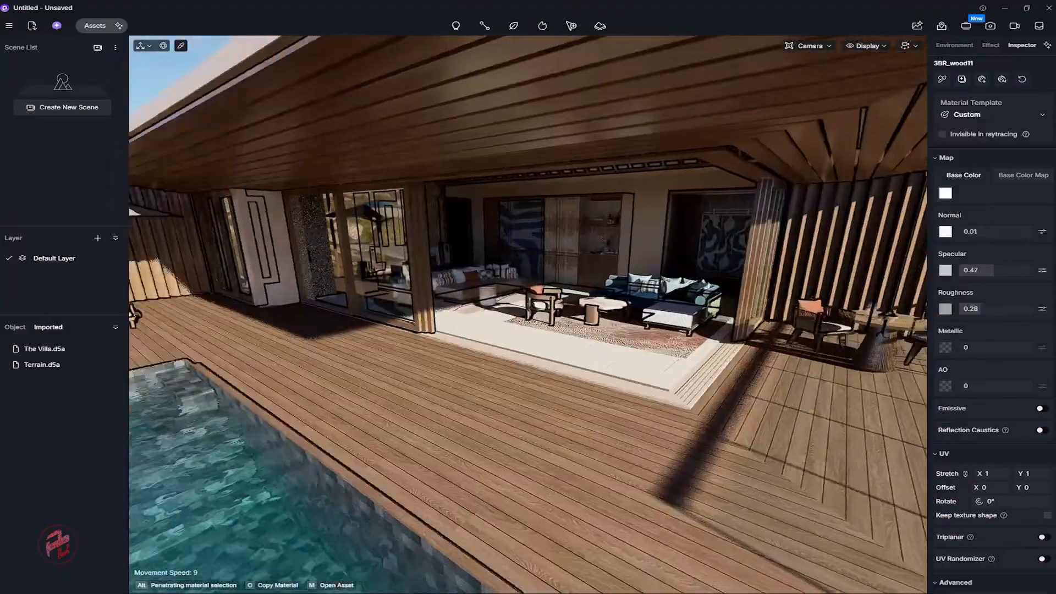
{"action": "right_click_drag", "start_coordinate": [418, 310], "coordinate": [581, 299]}
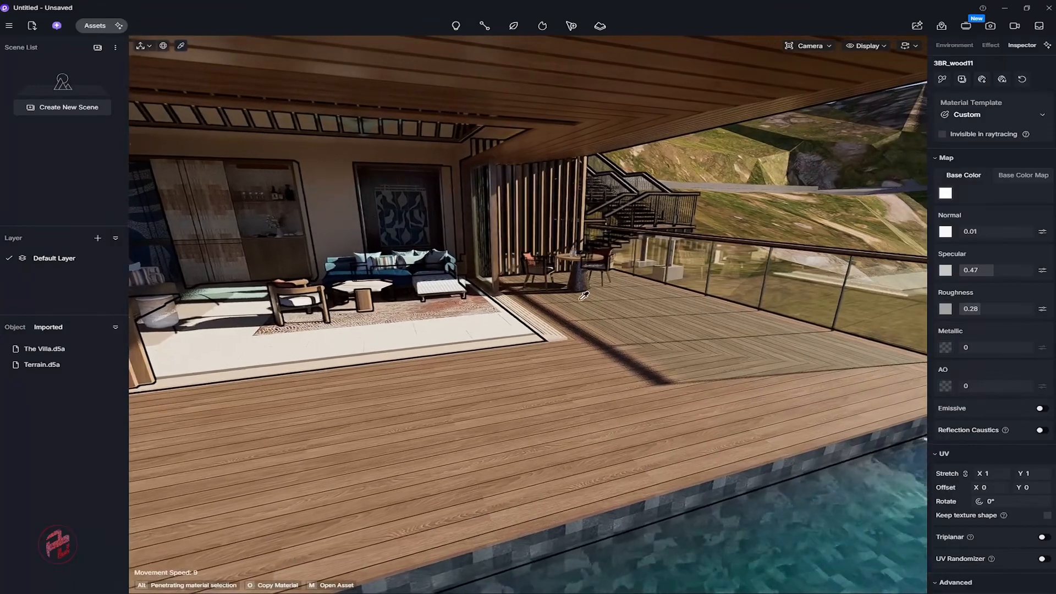
{"action": "left_click", "coordinate": [663, 384]}
{"action": "right_click_drag", "start_coordinate": [707, 349], "coordinate": [682, 337]}
{"action": "key", "text": "s"}
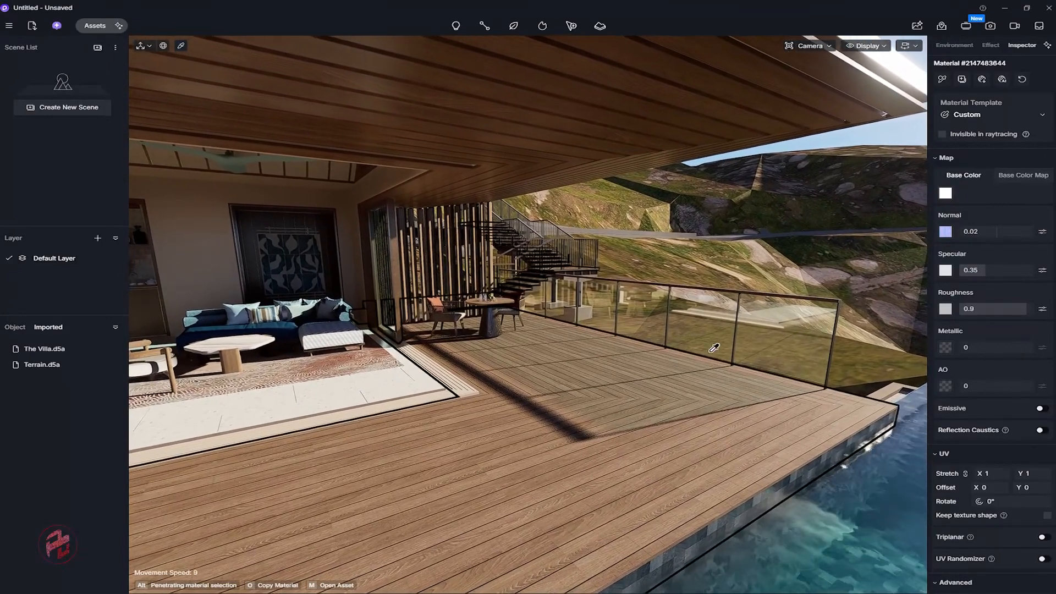
{"action": "left_click_drag", "start_coordinate": [997, 231], "coordinate": [1003, 246]}
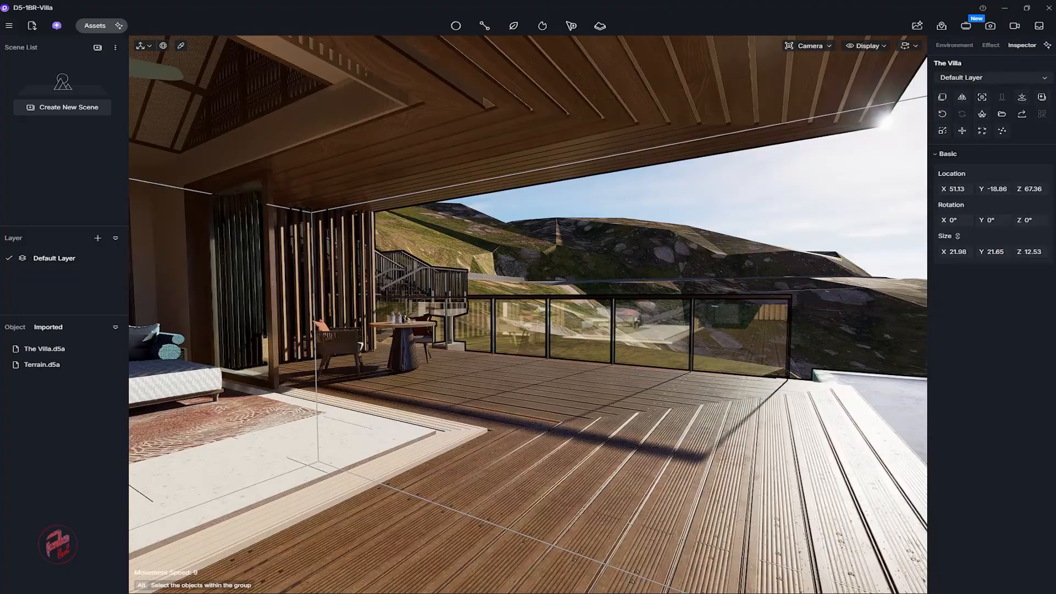
Examine the terrace's grooved wood decking, its reflections and the surrounding living area from several viewpoints.
{"action": "right_click_drag", "start_coordinate": [626, 332], "coordinate": [539, 353]}
{"action": "key", "text": "s"}
{"action": "key", "text": "w"}
{"action": "key", "text": "s"}
{"action": "key", "text": "e"}
{"action": "key", "text": "d"}
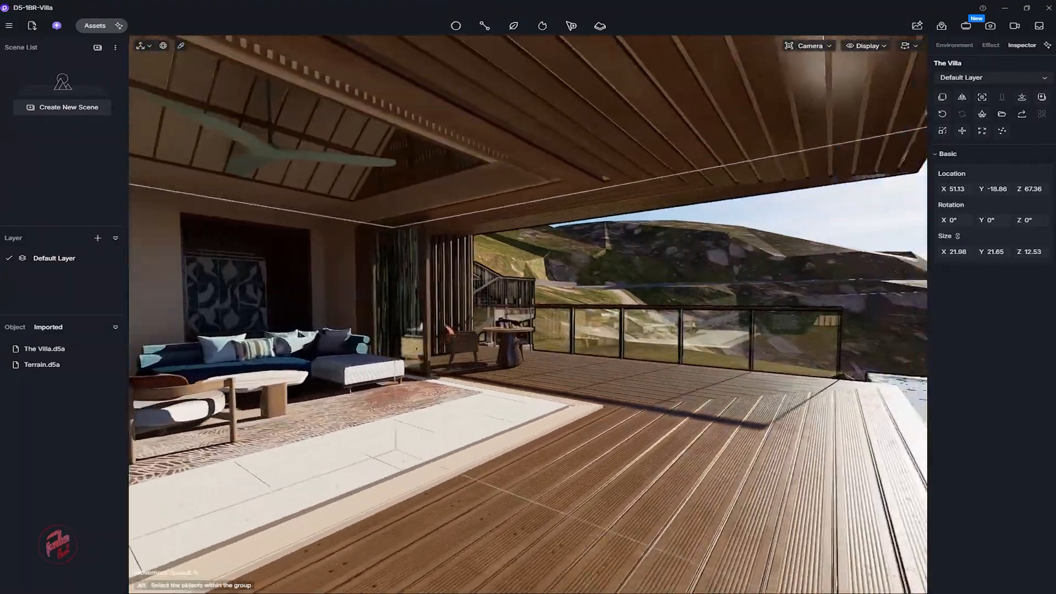
{"action": "right_click_drag", "start_coordinate": [528, 315], "coordinate": [671, 314]}
{"action": "key", "text": "s"}
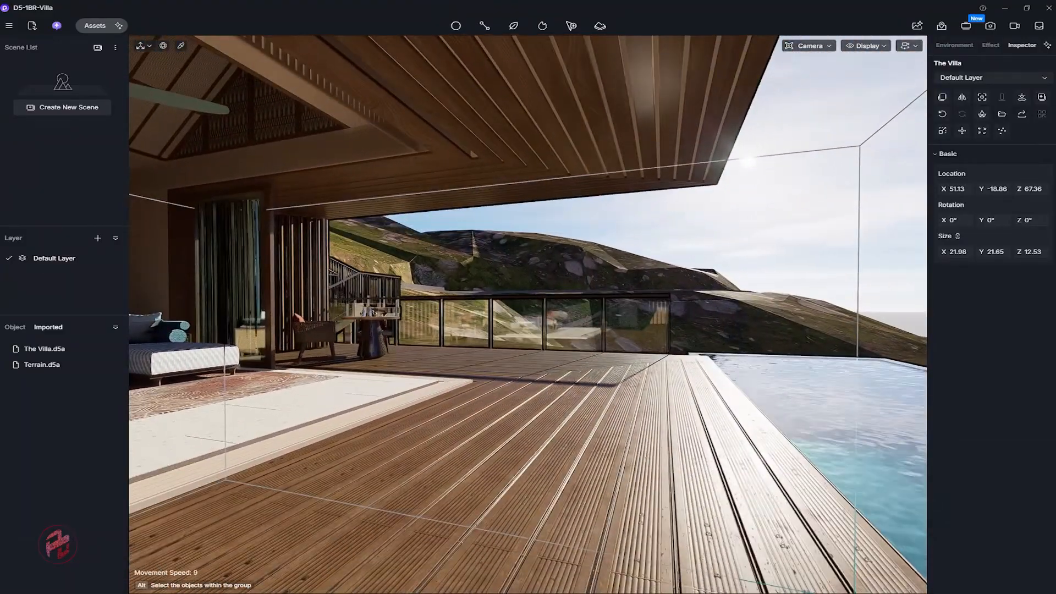
{"action": "key", "text": "w"}
{"action": "right_click_drag", "start_coordinate": [528, 315], "coordinate": [511, 296]}
{"action": "key", "text": "s"}
{"action": "key", "text": "a"}
{"action": "key", "text": "w"}
{"action": "key", "text": "s"}
{"action": "key", "text": "s"}
{"action": "key", "text": "w"}
{"action": "key", "text": "s"}
{"action": "key", "text": "w"}
{"action": "key", "text": "s"}
{"action": "key", "text": "w"}
{"action": "key", "text": "w"}
{"action": "key", "text": "s"}
{"action": "right_click_drag", "start_coordinate": [662, 329], "coordinate": [624, 332]}
{"action": "key", "text": "w"}
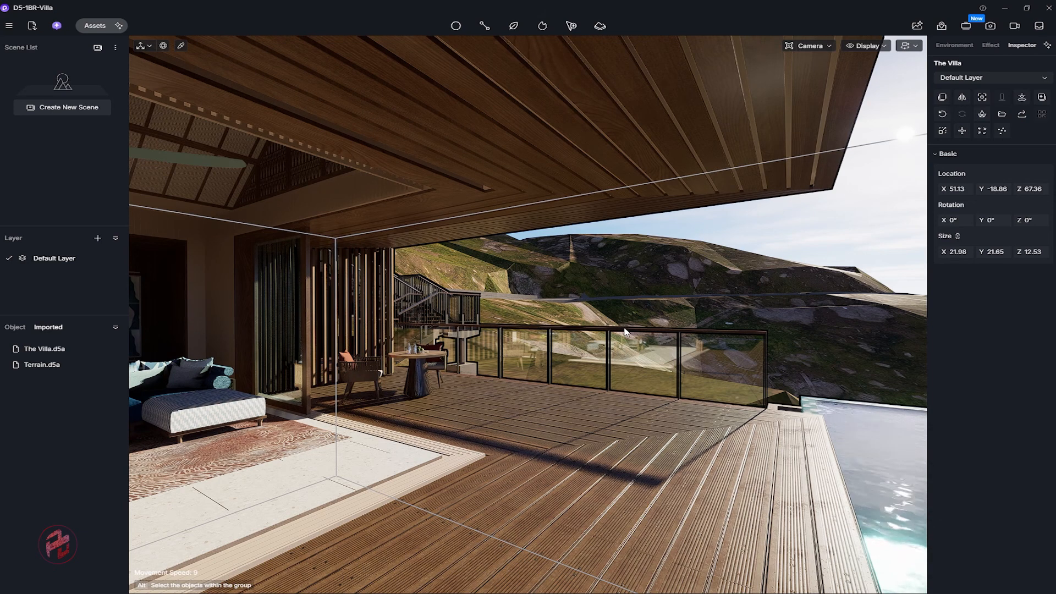
{"action": "right_click_drag", "start_coordinate": [624, 333], "coordinate": [405, 291]}
{"action": "key", "text": "s"}
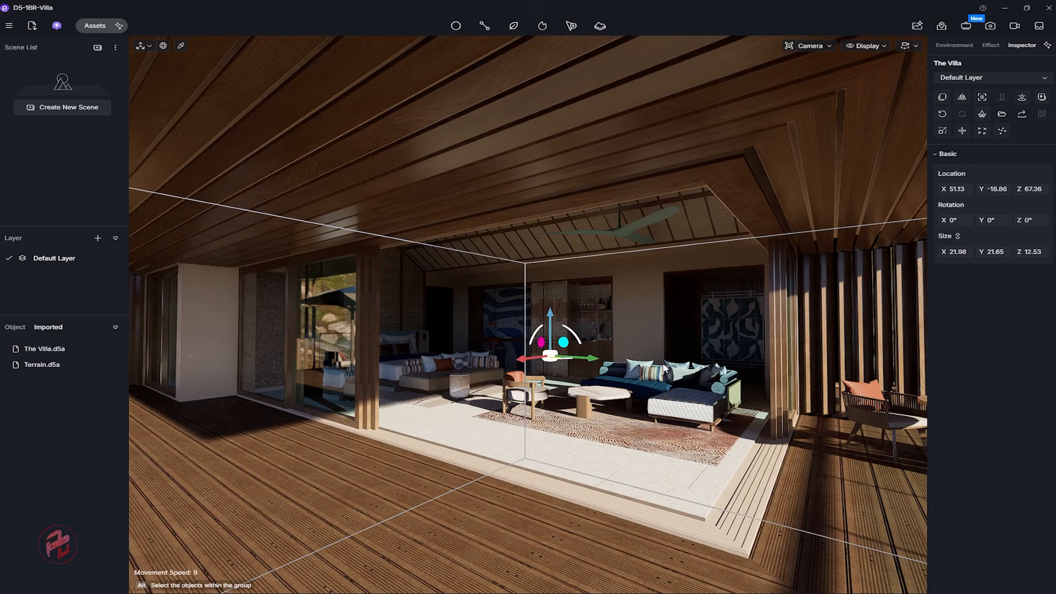
Search the online material library for "wood" and narrow the list to the Wood category.
{"action": "mouse_move", "coordinate": [635, 483]}
{"action": "right_mouse_down"}
{"action": "mouse_move", "coordinate": [863, 489]}
{"action": "mouse_move", "coordinate": [858, 506]}
{"action": "mouse_move", "coordinate": [902, 504]}
{"action": "mouse_move", "coordinate": [902, 484]}
{"action": "mouse_move", "coordinate": [898, 505]}
{"action": "mouse_move", "coordinate": [786, 541]}
{"action": "mouse_move", "coordinate": [808, 539]}
{"action": "mouse_move", "coordinate": [495, 520]}
{"action": "mouse_move", "coordinate": [635, 482]}
{"action": "right_mouse_up"}
{"action": "key", "text": "d"}
{"action": "key", "text": "s"}
{"action": "key", "text": "s"}
{"action": "key", "text": "s"}
{"action": "key", "text": "w"}
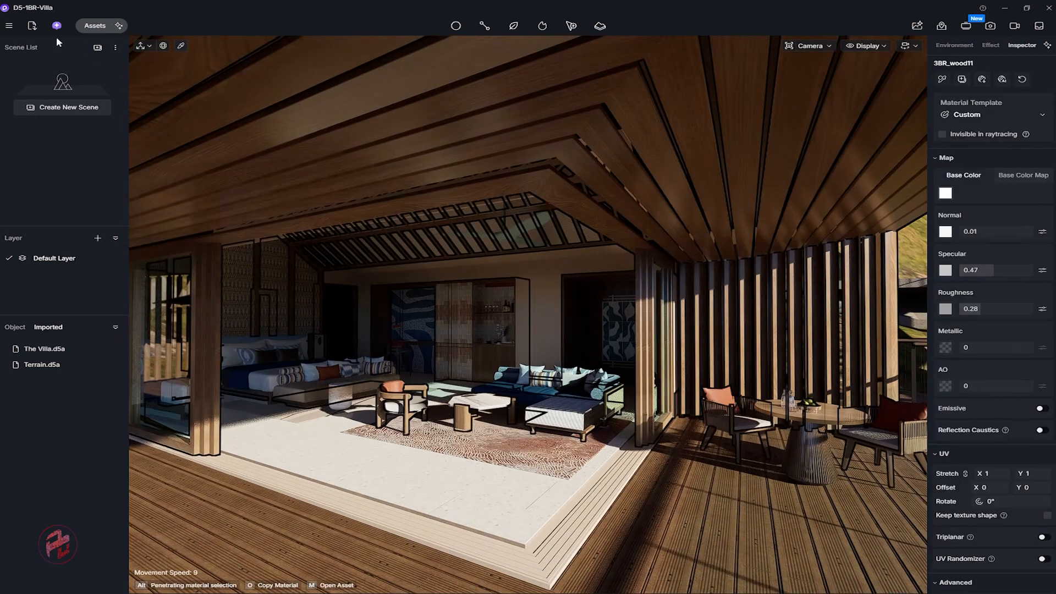
{"action": "left_click", "coordinate": [56, 26]}
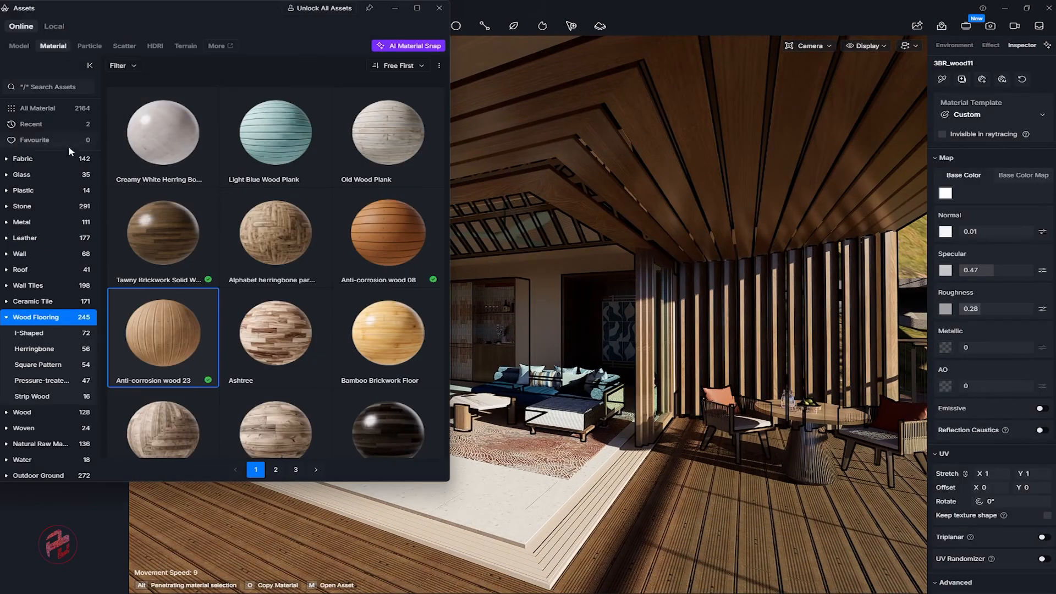
{"action": "left_click", "coordinate": [55, 87]}
{"action": "type", "text": "wood"}
{"action": "key", "text": "Return"}
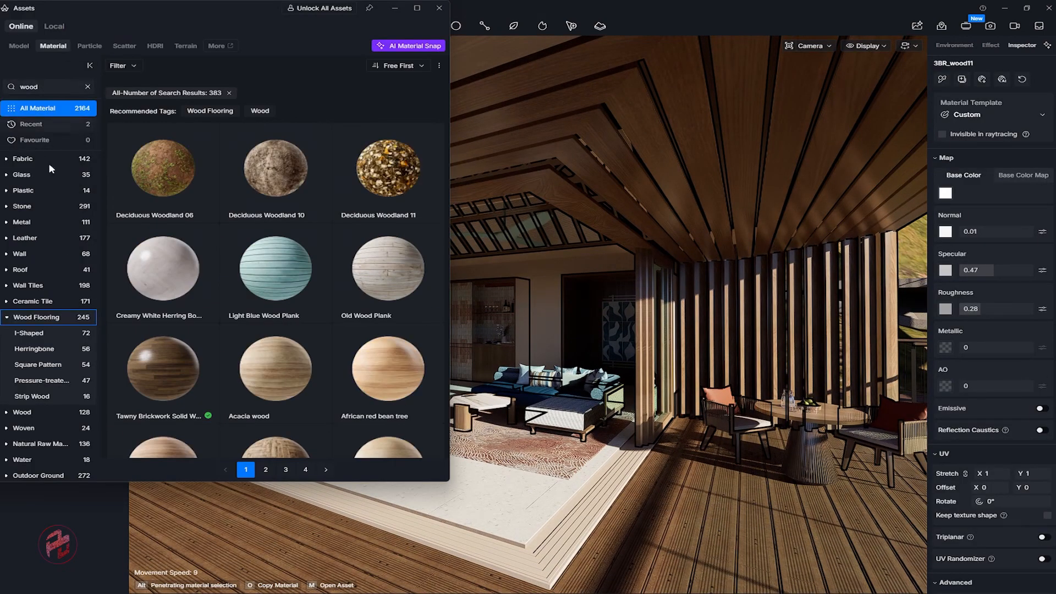
{"action": "left_click", "coordinate": [22, 412]}
{"action": "scroll", "coordinate": [138, 283], "scroll_direction": "down", "scroll_amount": 3}
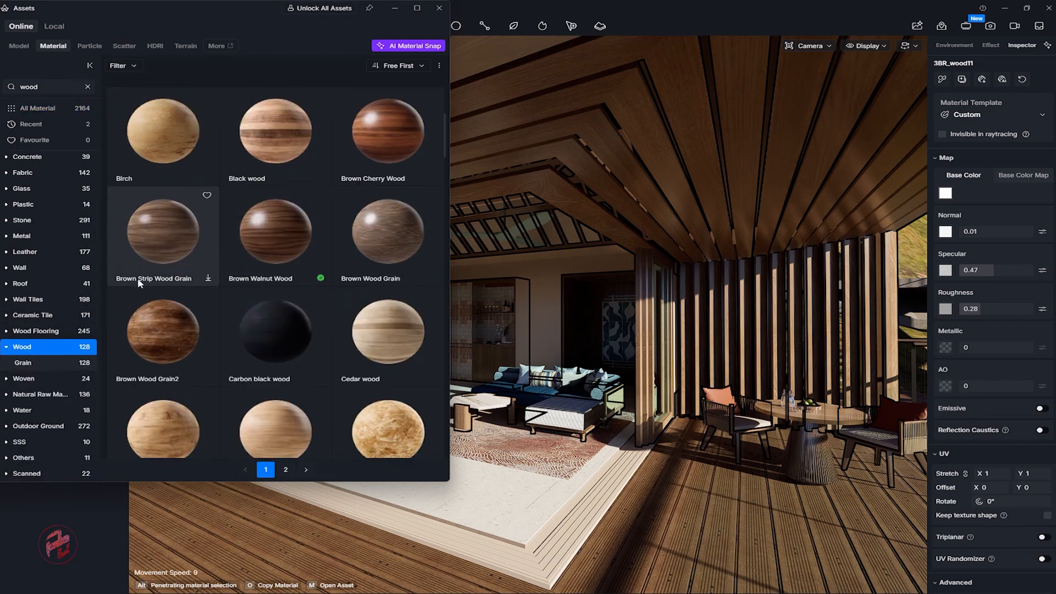
Download the Light Brown Maple material and apply it to the wood of the terrace's slatted ceiling.
{"action": "scroll", "coordinate": [213, 250], "scroll_direction": "down", "scroll_amount": 4}
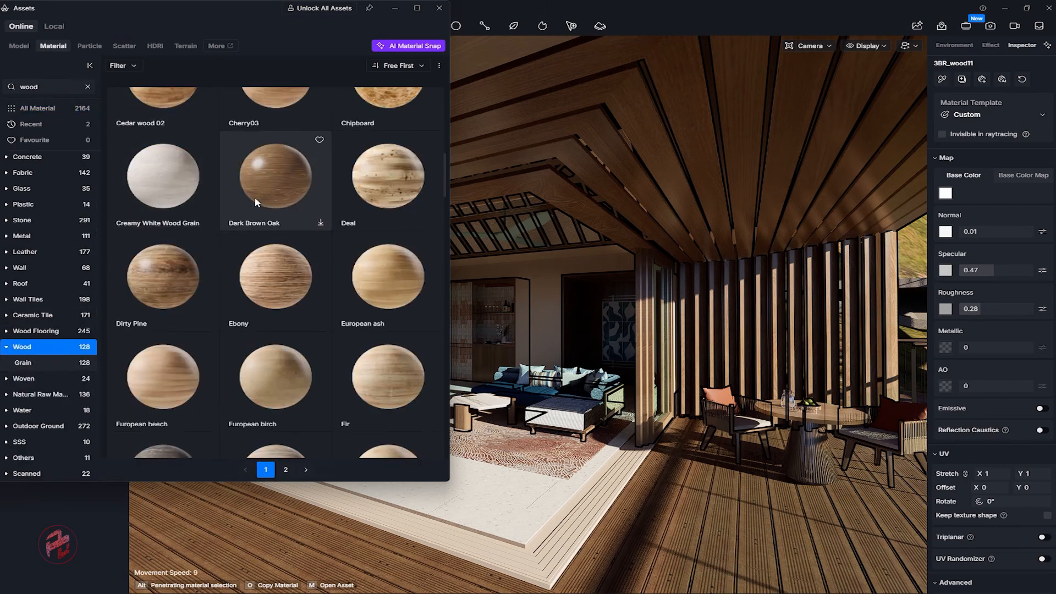
{"action": "scroll", "coordinate": [254, 202], "scroll_direction": "down", "scroll_amount": 2}
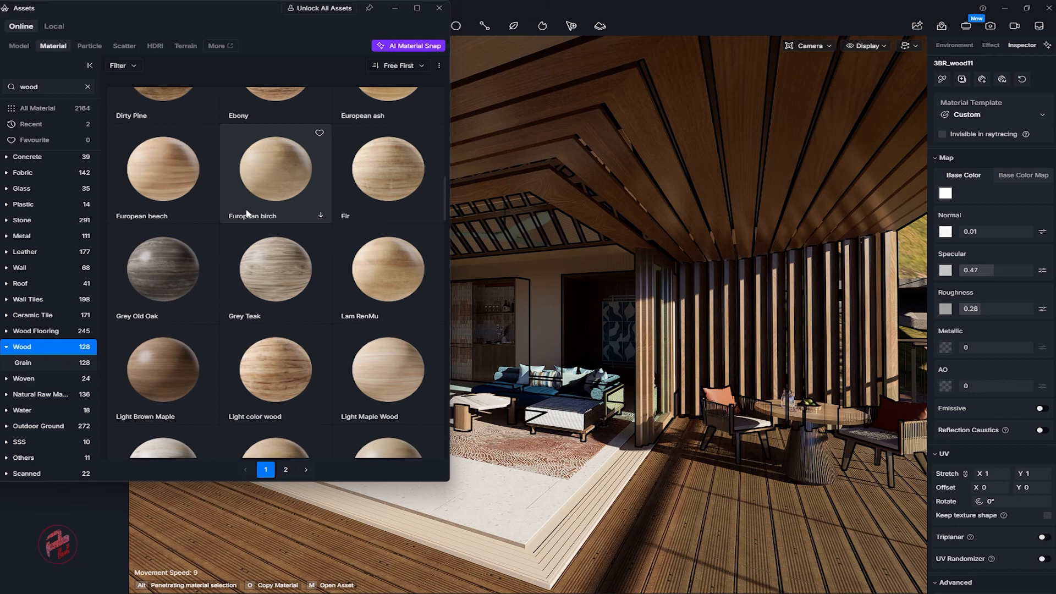
{"action": "scroll", "coordinate": [247, 214], "scroll_direction": "down", "scroll_amount": 2}
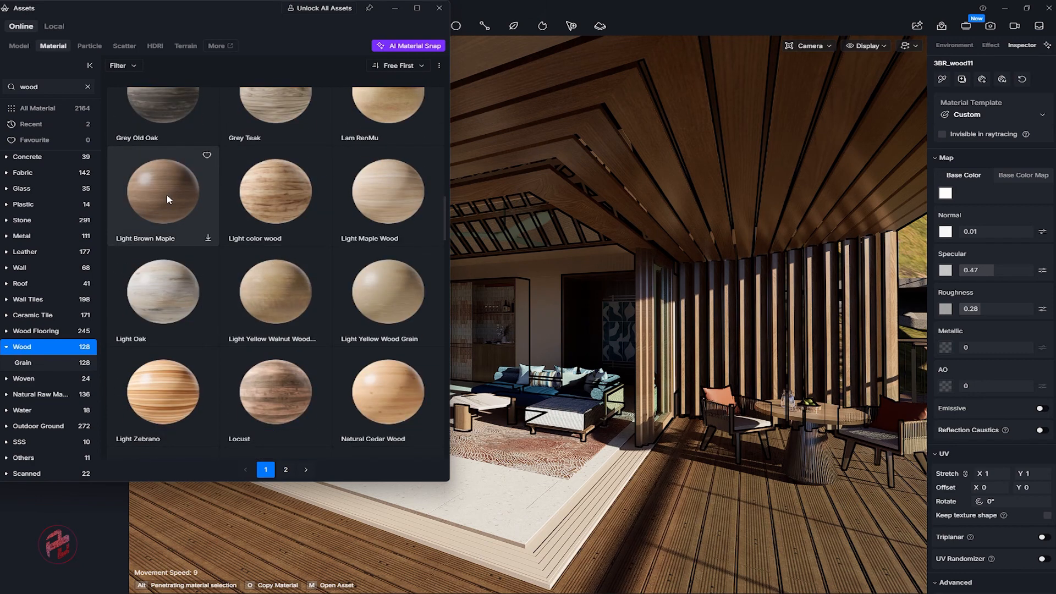
{"action": "left_click", "coordinate": [166, 194]}
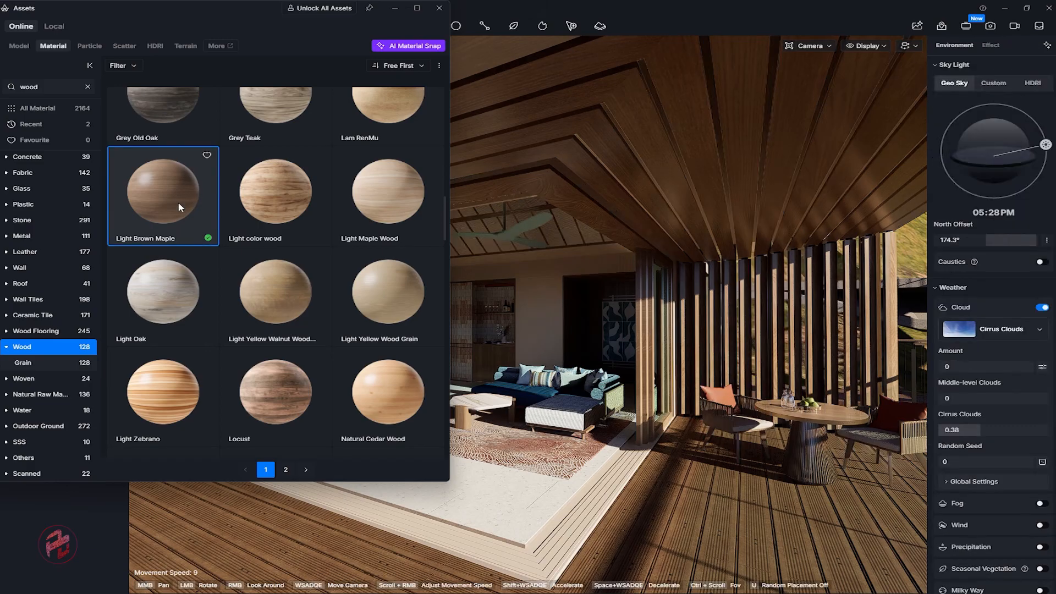
{"action": "left_click_drag", "start_coordinate": [190, 202], "coordinate": [650, 155]}
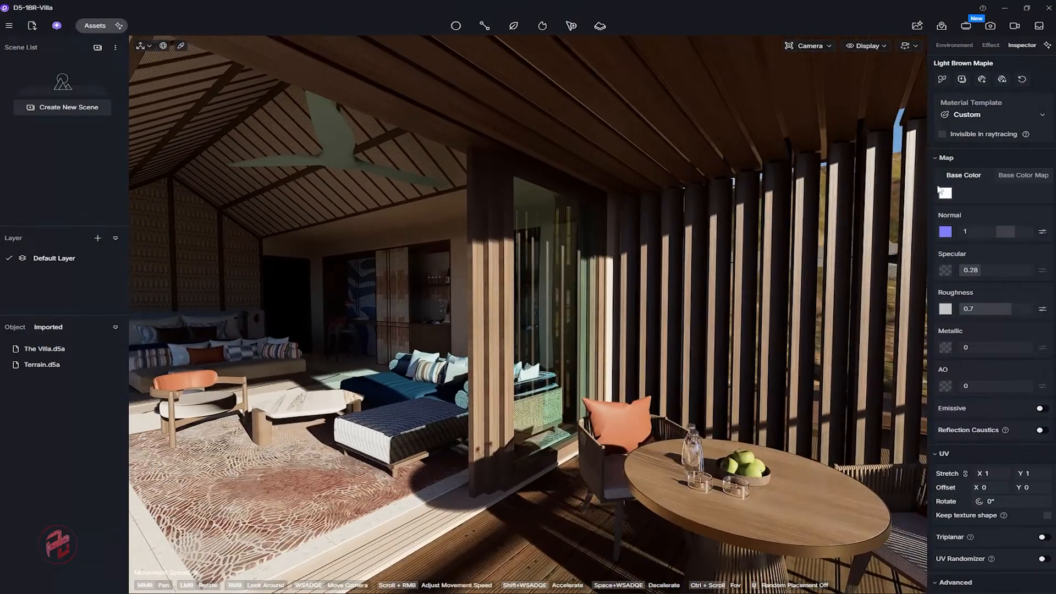
Set the Light Brown Maple material's Specular to 0.58 and Roughness to 0.63, and check it around the terrace.
{"action": "left_click_drag", "start_coordinate": [979, 270], "coordinate": [1002, 270]}
{"action": "left_click_drag", "start_coordinate": [1010, 309], "coordinate": [1006, 309]}
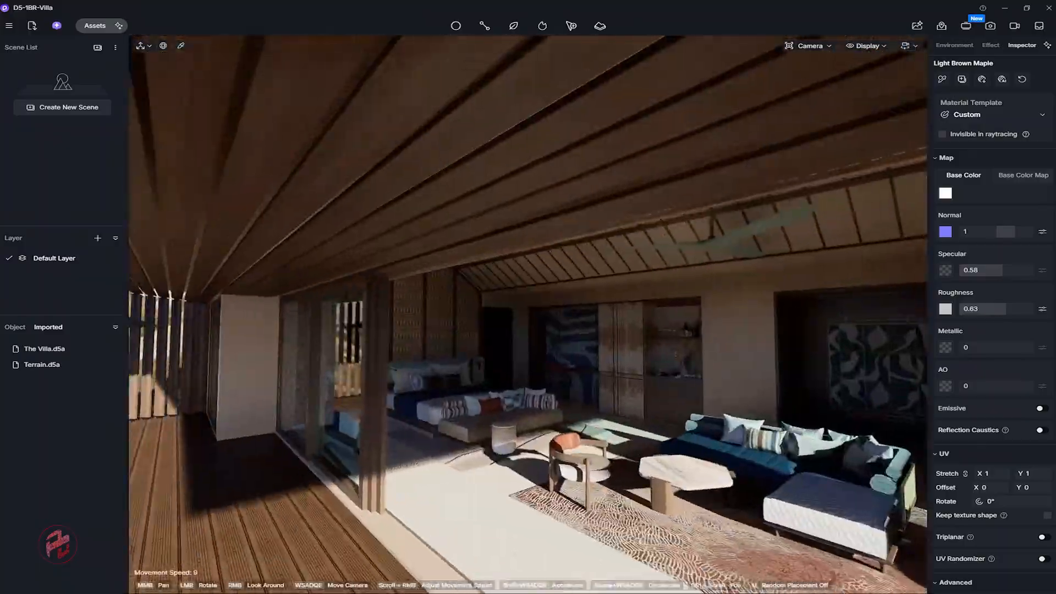
{"action": "key", "text": "s"}
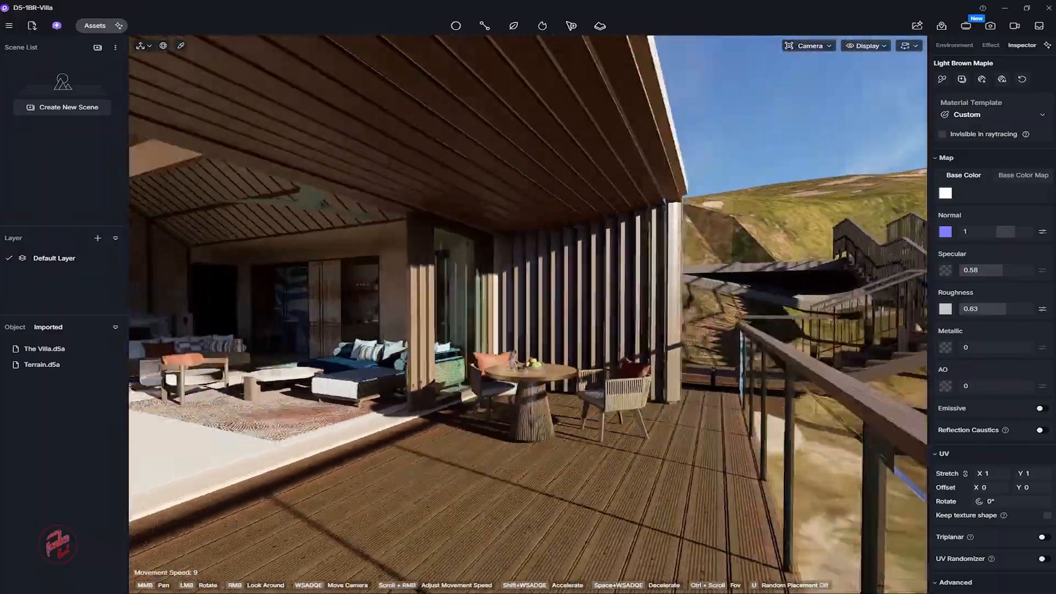
{"action": "key", "text": "w"}
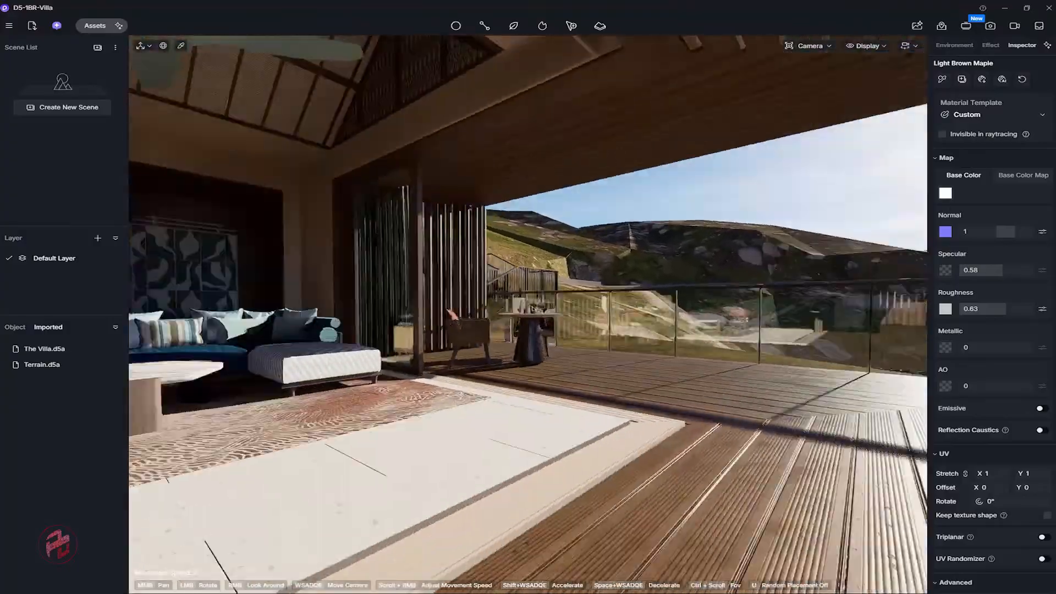
{"action": "key", "text": "d"}
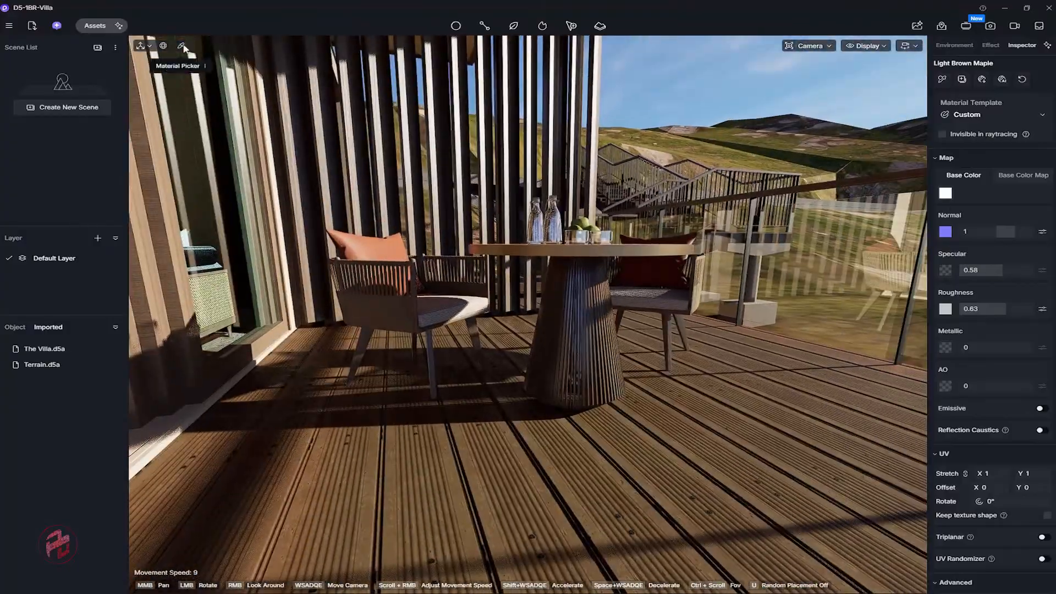
Pick the interior wall material beside the bar shelves and set its Specular to 0.87 and Roughness to 0.37.
{"action": "left_click", "coordinate": [182, 46]}
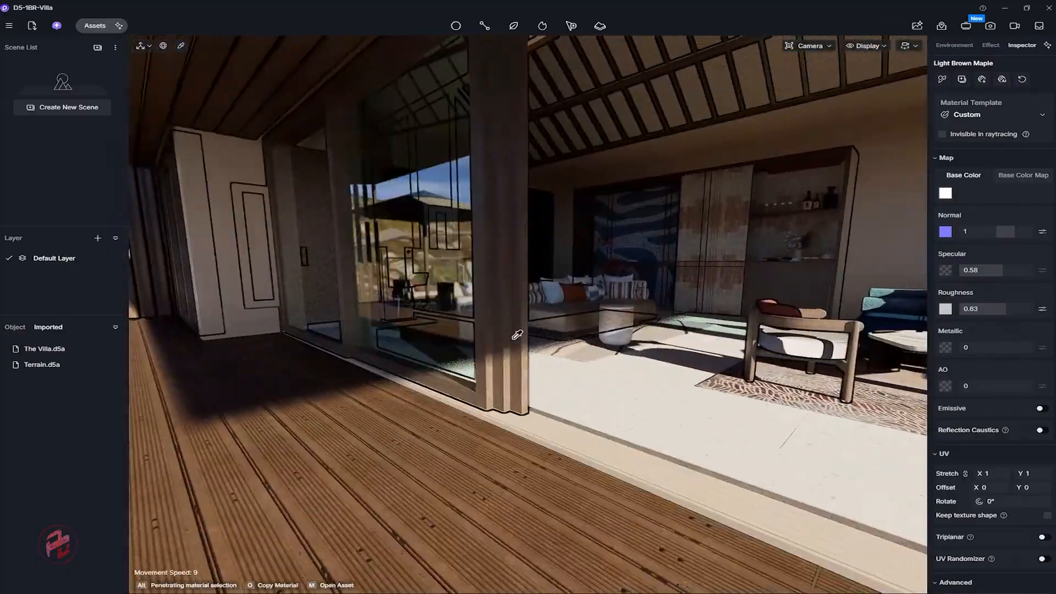
{"action": "key", "text": "w"}
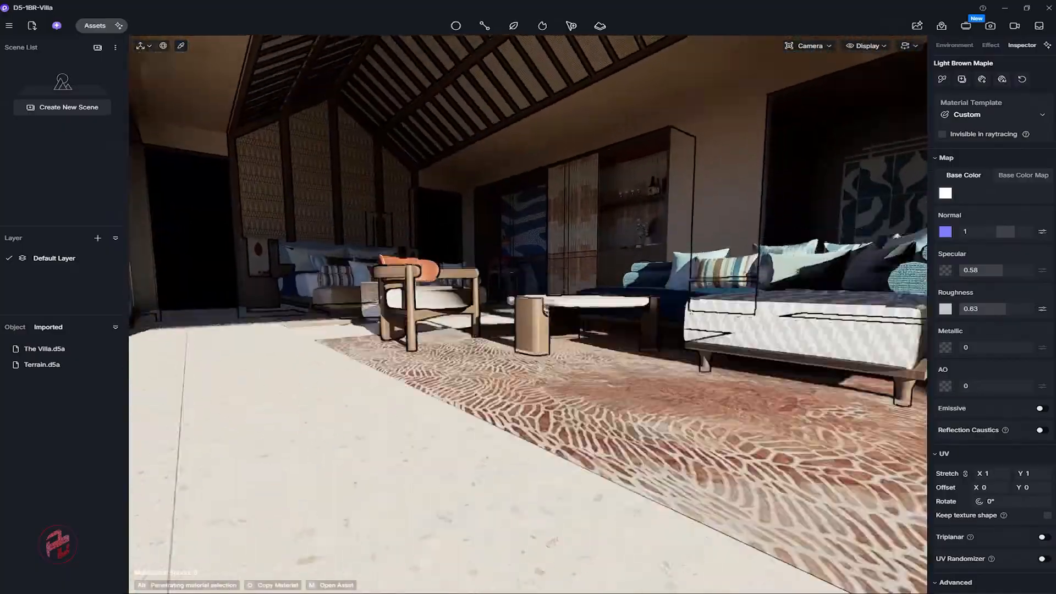
{"action": "key", "text": "s"}
{"action": "key", "text": "w"}
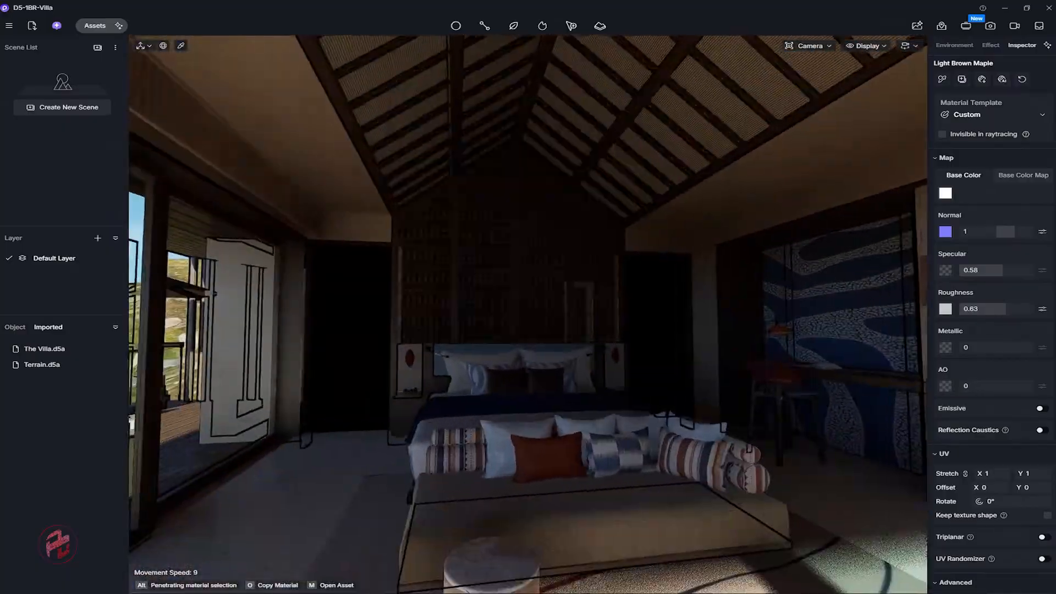
{"action": "key", "text": "s"}
{"action": "key", "text": "a"}
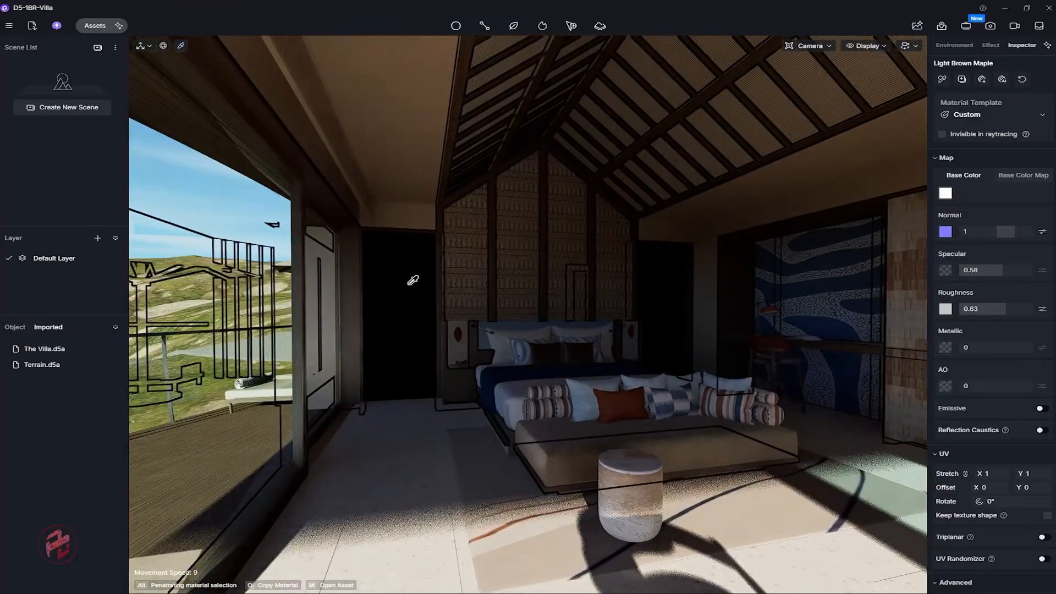
{"action": "key", "text": "s"}
{"action": "right_click_drag", "start_coordinate": [404, 258], "coordinate": [539, 254]}
{"action": "key", "text": "w"}
{"action": "left_click", "coordinate": [540, 253]}
{"action": "key", "text": "w"}
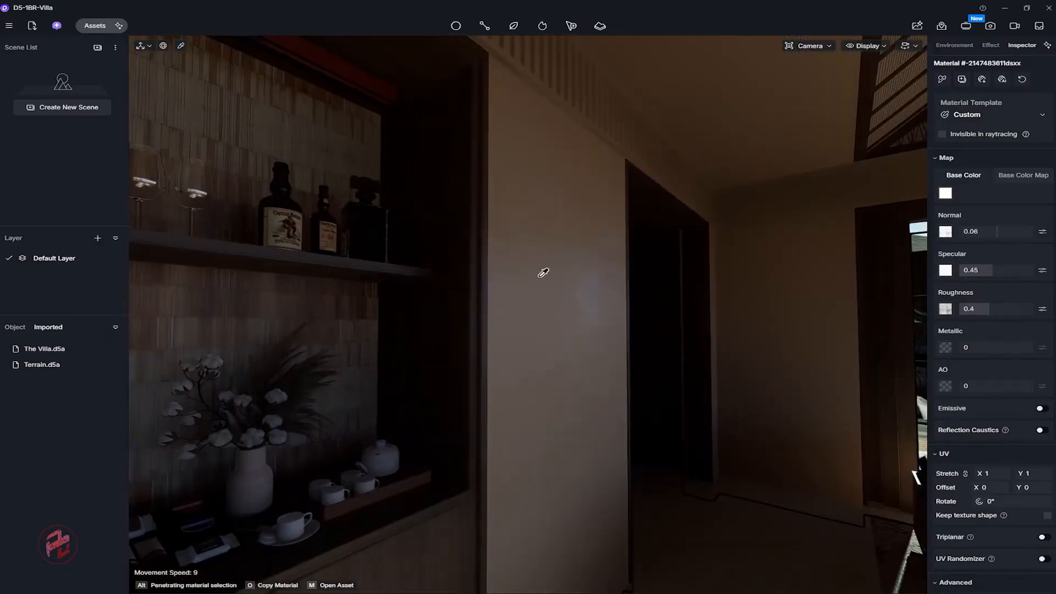
{"action": "left_click_drag", "start_coordinate": [991, 271], "coordinate": [1024, 273]}
{"action": "left_click_drag", "start_coordinate": [986, 308], "coordinate": [983, 311]}
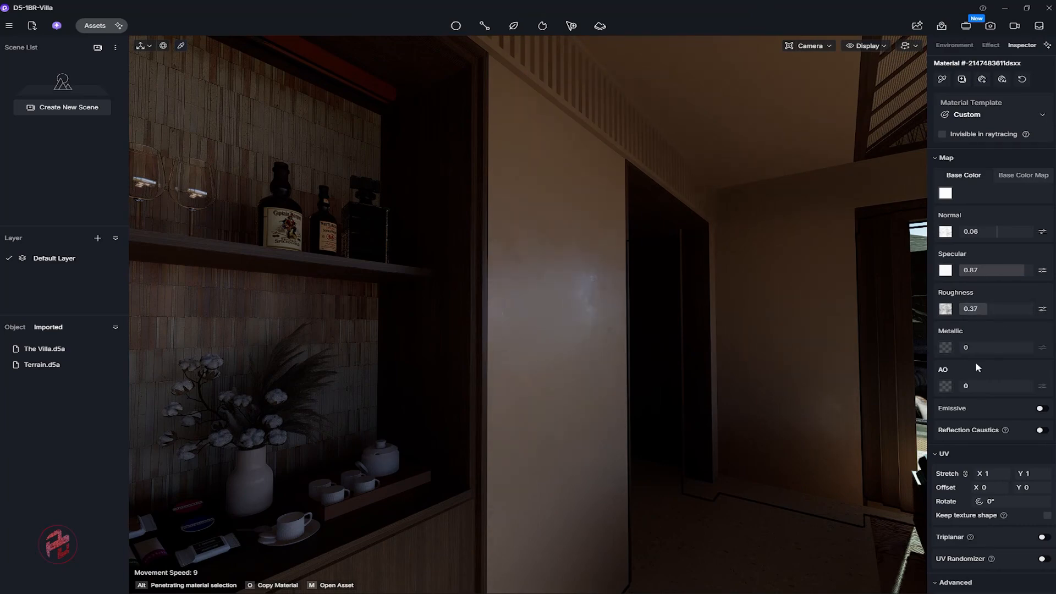
{"action": "left_click", "coordinate": [946, 231]}
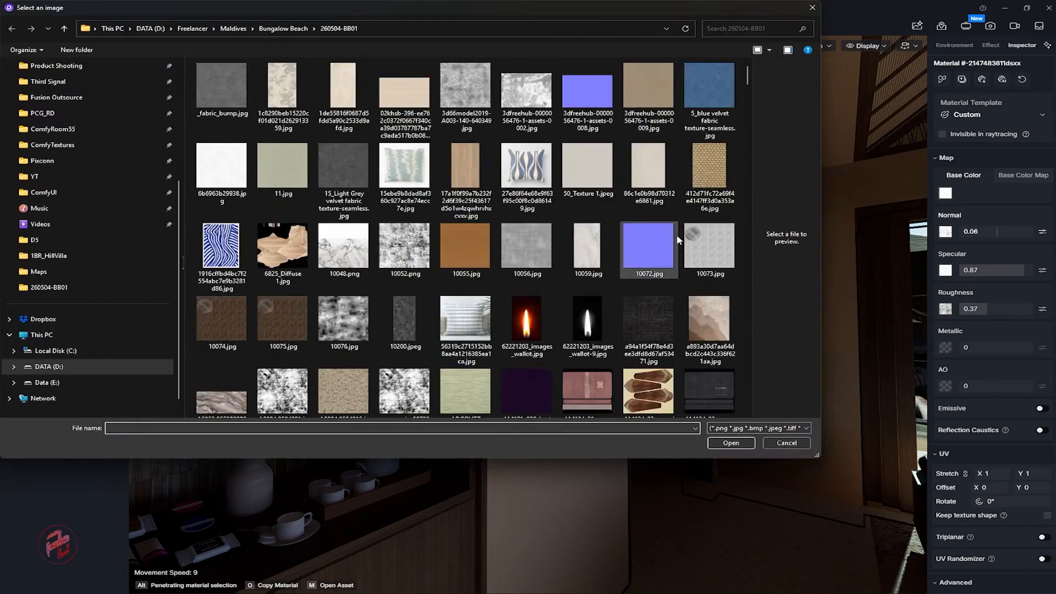
{"action": "scroll", "coordinate": [678, 239], "scroll_direction": "down", "scroll_amount": 15}
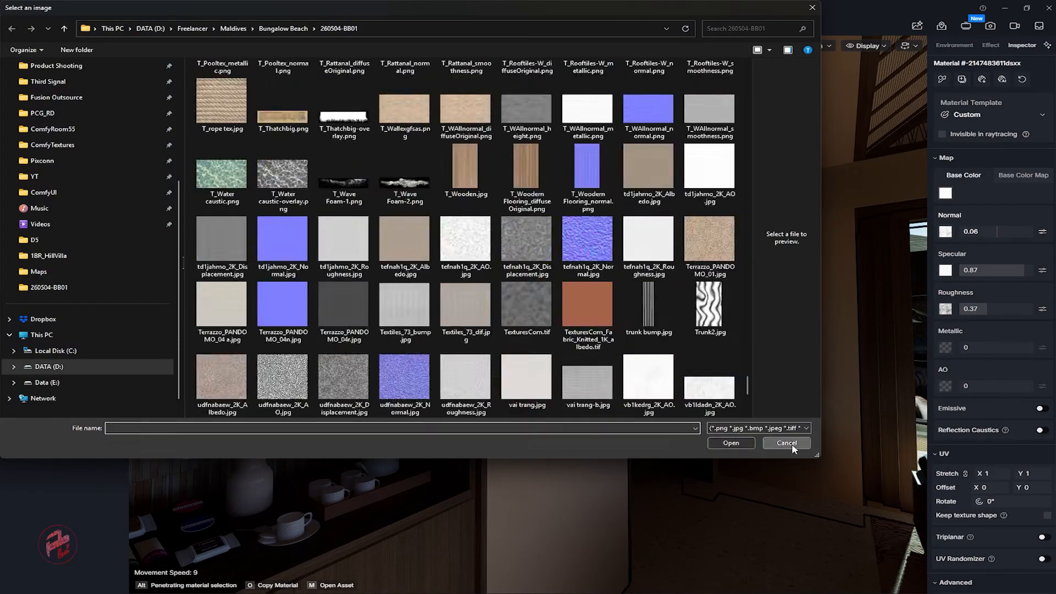
{"action": "left_click", "coordinate": [792, 444]}
Set the interior wall material's Normal strength to 0.15.
{"action": "left_click_drag", "start_coordinate": [1017, 231], "coordinate": [997, 232]}
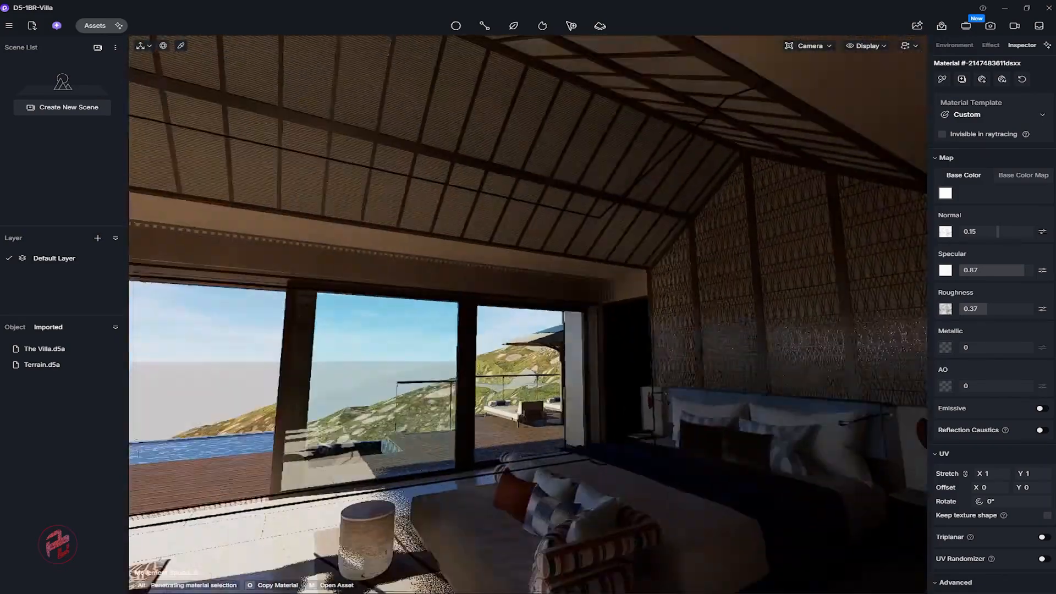
{"action": "right_click_drag", "start_coordinate": [495, 333], "coordinate": [566, 335]}
Add a spotlight near the bedroom ceiling above the bed and move it to X 49.34, Y -21.01, Z 70.64.
{"action": "left_click", "coordinate": [455, 26]}
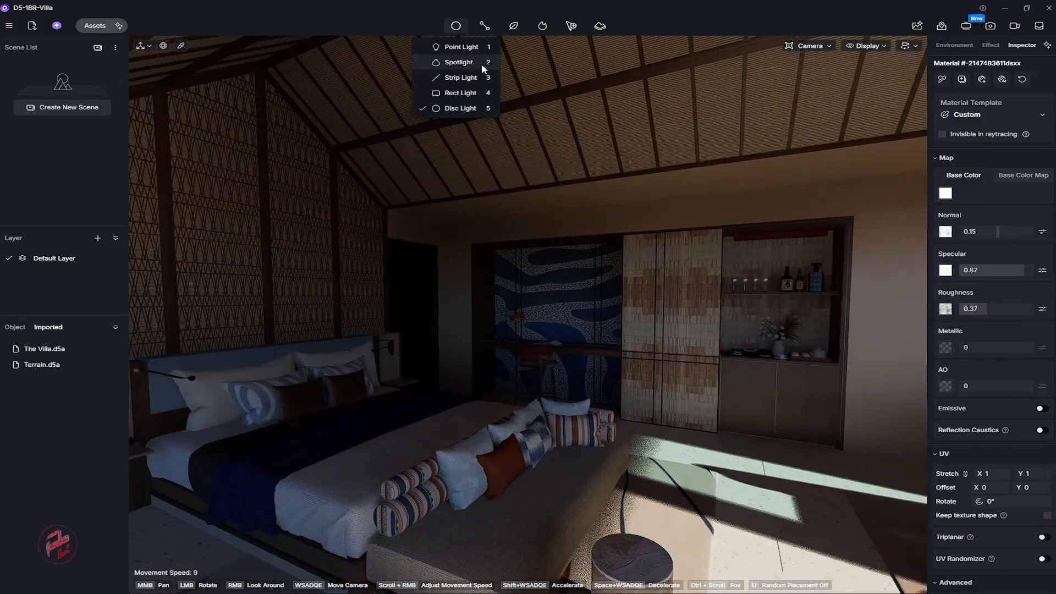
{"action": "left_click", "coordinate": [483, 65]}
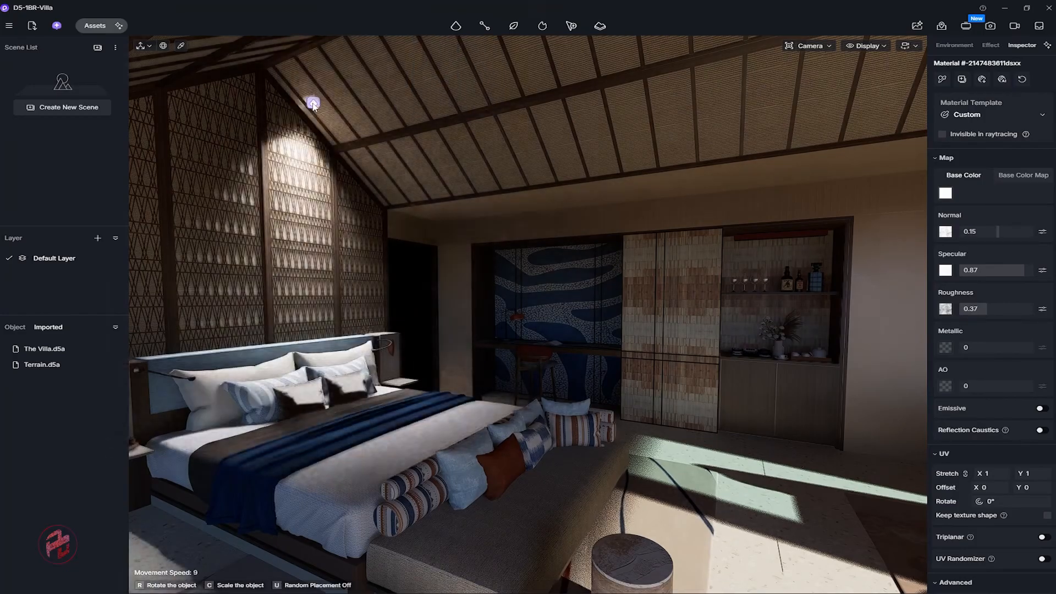
{"action": "left_click", "coordinate": [313, 104]}
{"action": "right_click_drag", "start_coordinate": [352, 182], "coordinate": [519, 192]}
{"action": "left_click_drag", "start_coordinate": [556, 145], "coordinate": [558, 110]}
{"action": "right_click_drag", "start_coordinate": [558, 110], "coordinate": [536, 92]}
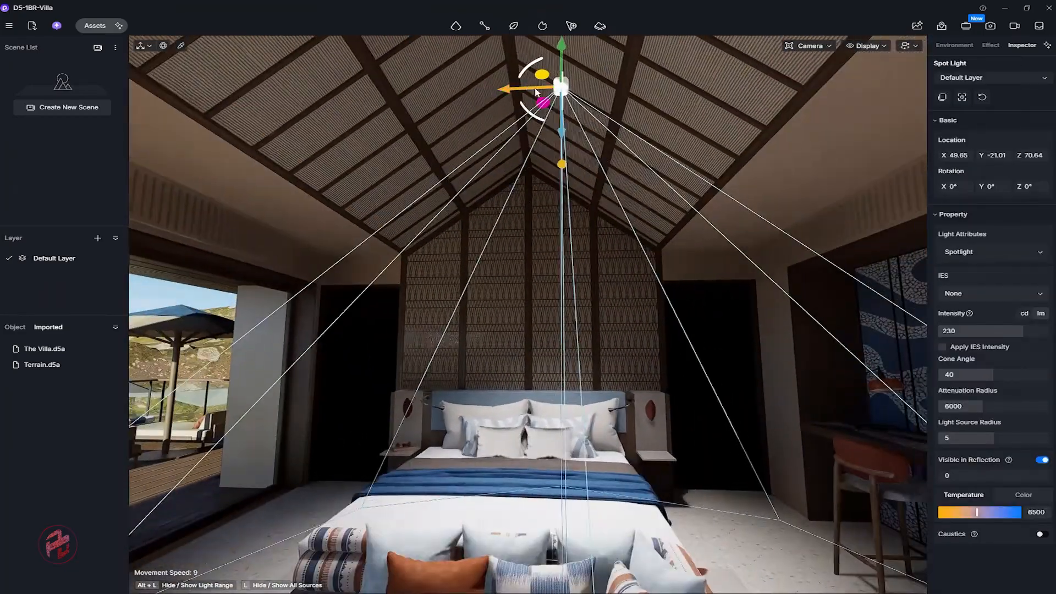
{"action": "left_click_drag", "start_coordinate": [536, 90], "coordinate": [496, 93]}
Reposition the bedroom spotlight over the bed to Y -20.69 from a top view, and show the scene as wireframe.
{"action": "key", "text": "t"}
{"action": "scroll", "coordinate": [440, 184], "scroll_direction": "up", "scroll_amount": 15}
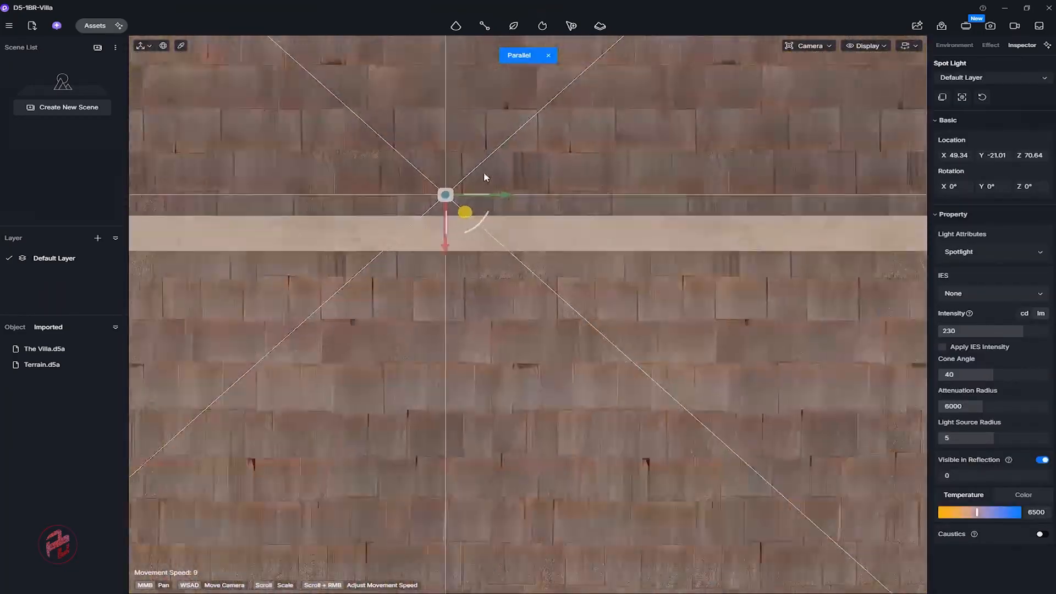
{"action": "scroll", "coordinate": [484, 174], "scroll_direction": "down", "scroll_amount": 3}
{"action": "left_click_drag", "start_coordinate": [451, 212], "coordinate": [513, 128]}
{"action": "key", "text": "F3"}
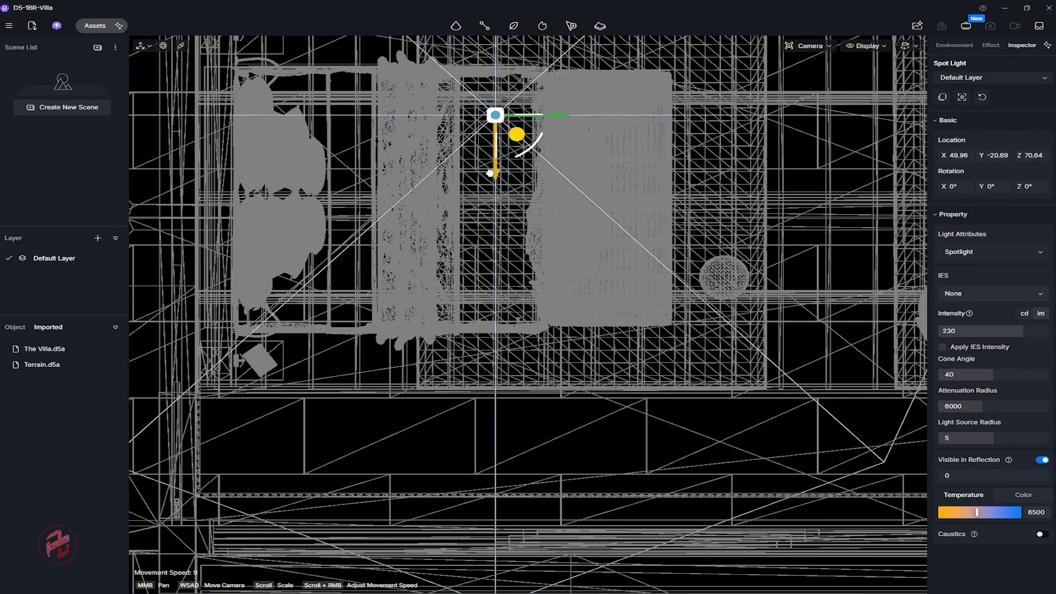
Copy the spotlight across the bed to X 48.52 and return to the shaded perspective view.
{"action": "left_click_drag", "start_coordinate": [491, 173], "coordinate": [494, 351]}
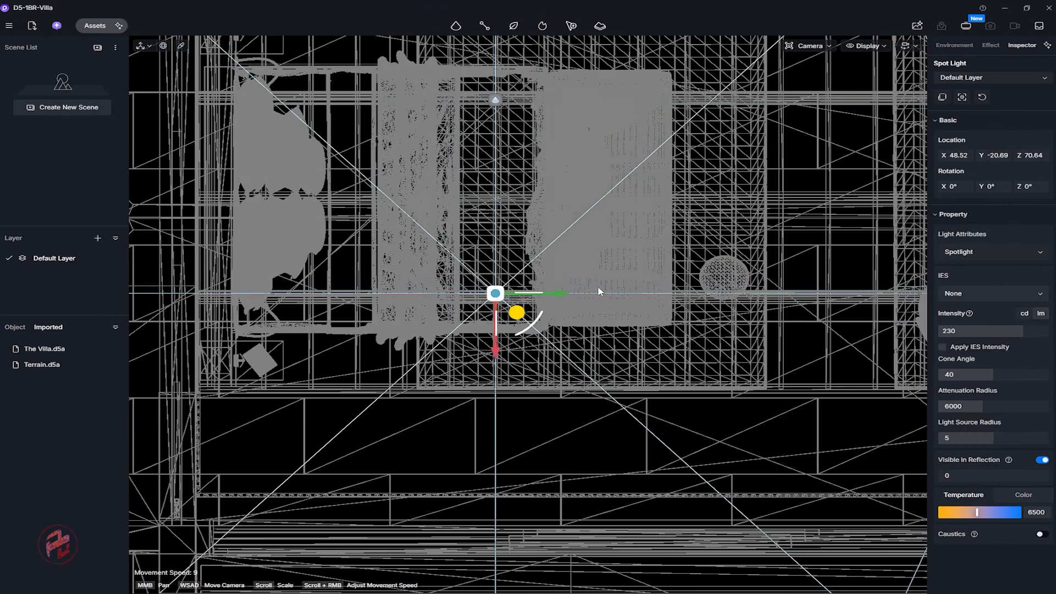
{"action": "key", "text": "p"}
{"action": "key", "text": "F3"}
{"action": "scroll", "coordinate": [555, 220], "scroll_direction": "down", "scroll_amount": 3}
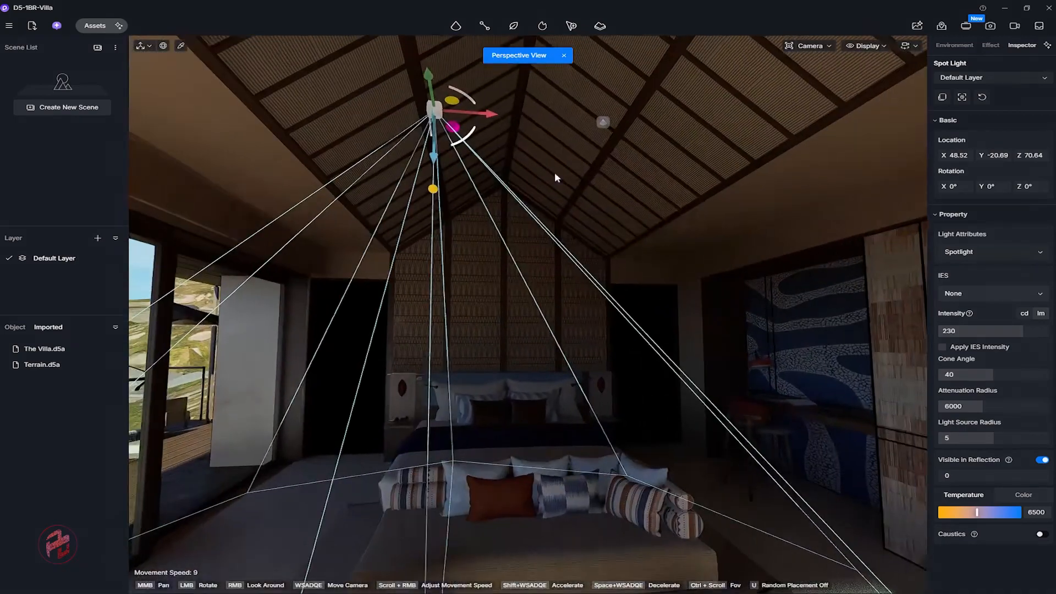
Examine where the two spotlights sit relative to the bedroom's sloped ceiling.
{"action": "left_click", "coordinate": [602, 123], "text": "ctrl"}
{"action": "scroll", "coordinate": [671, 302], "scroll_direction": "down", "scroll_amount": 4}
{"action": "key", "text": "Escape"}
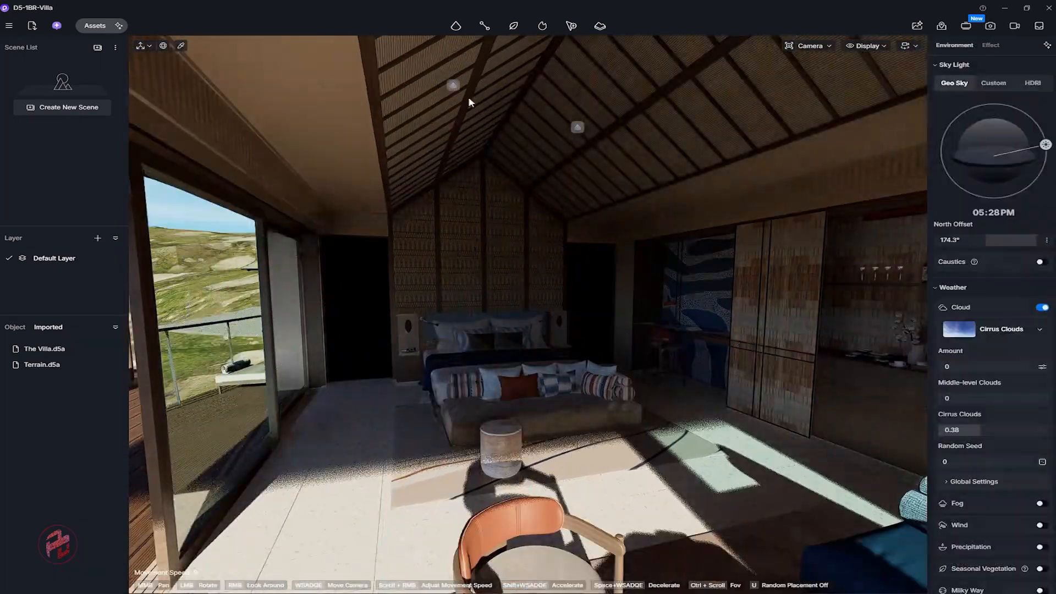
{"action": "left_click", "coordinate": [453, 87]}
{"action": "mouse_move", "coordinate": [517, 141]}
{"action": "right_mouse_down"}
{"action": "mouse_move", "coordinate": [542, 165]}
{"action": "mouse_move", "coordinate": [517, 140]}
{"action": "right_mouse_up"}
{"action": "key", "text": "d"}
{"action": "middle_click_drag", "start_coordinate": [507, 160], "coordinate": [458, 234]}
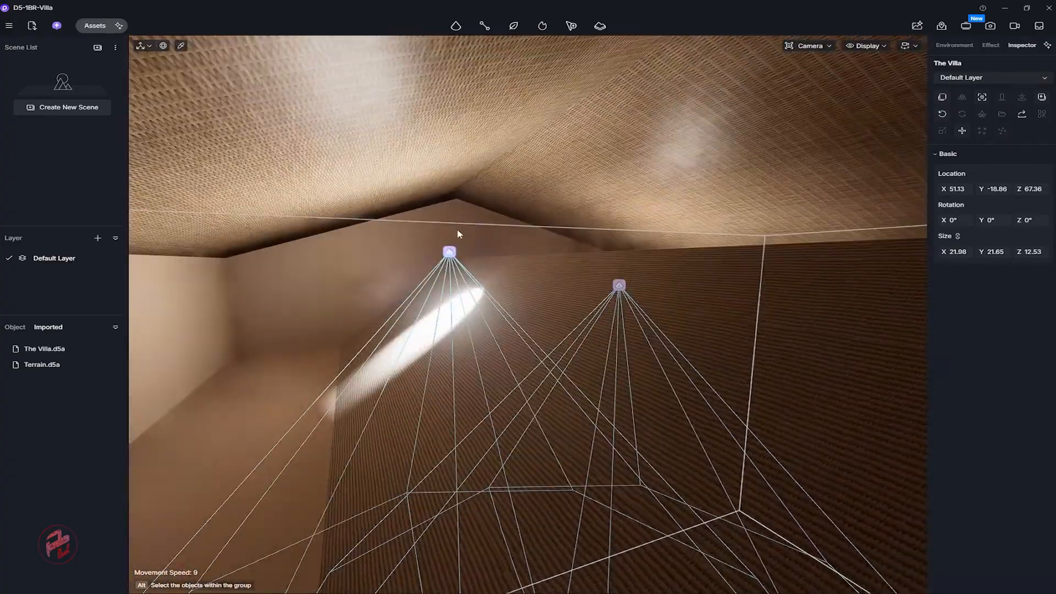
{"action": "middle_click_drag", "start_coordinate": [722, 310], "coordinate": [629, 99]}
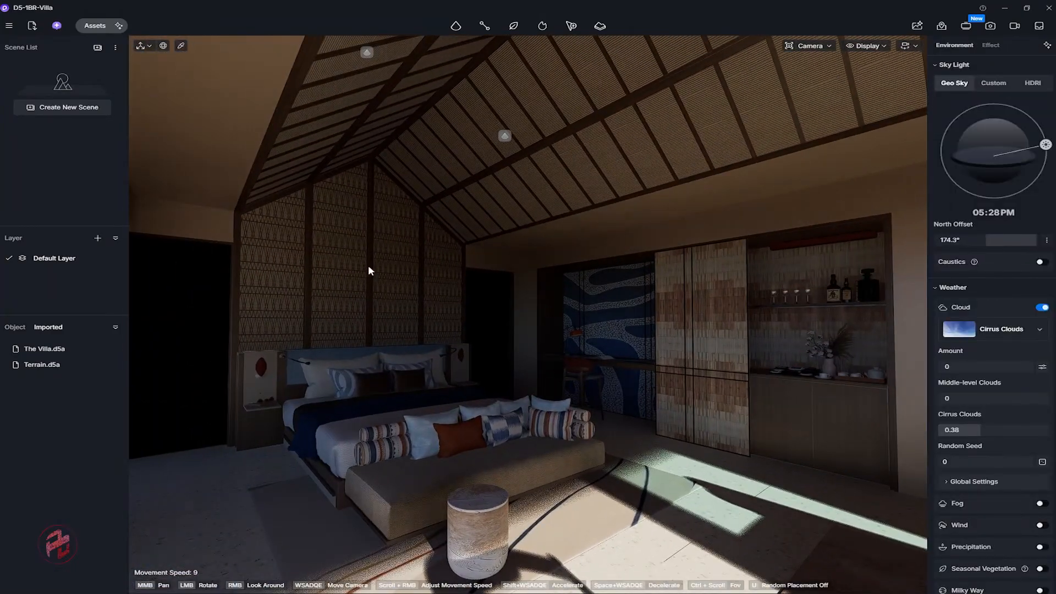
{"action": "left_click", "coordinate": [370, 264]}
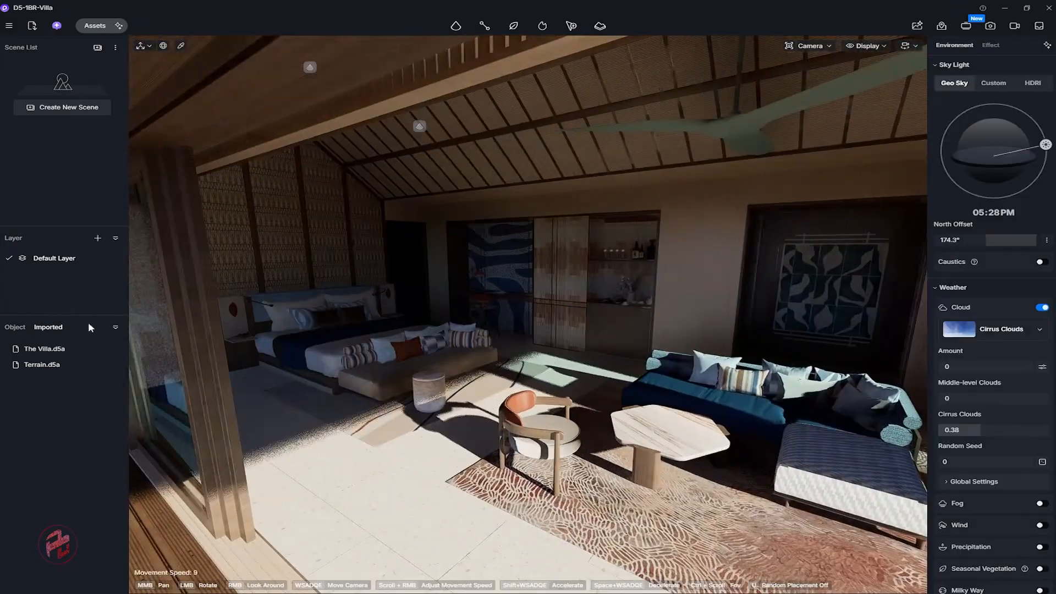
Select both spotlights in the object list and lower them together below the bedroom ceiling.
{"action": "left_click", "coordinate": [72, 447]}
{"action": "left_click", "coordinate": [88, 433], "text": "ctrl"}
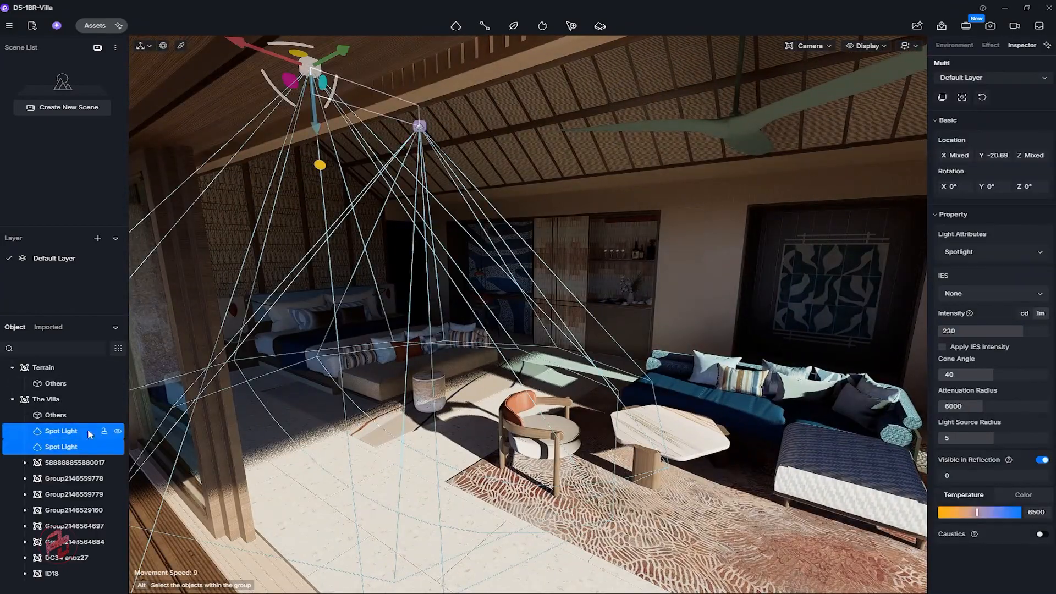
{"action": "left_click_drag", "start_coordinate": [319, 119], "coordinate": [323, 193]}
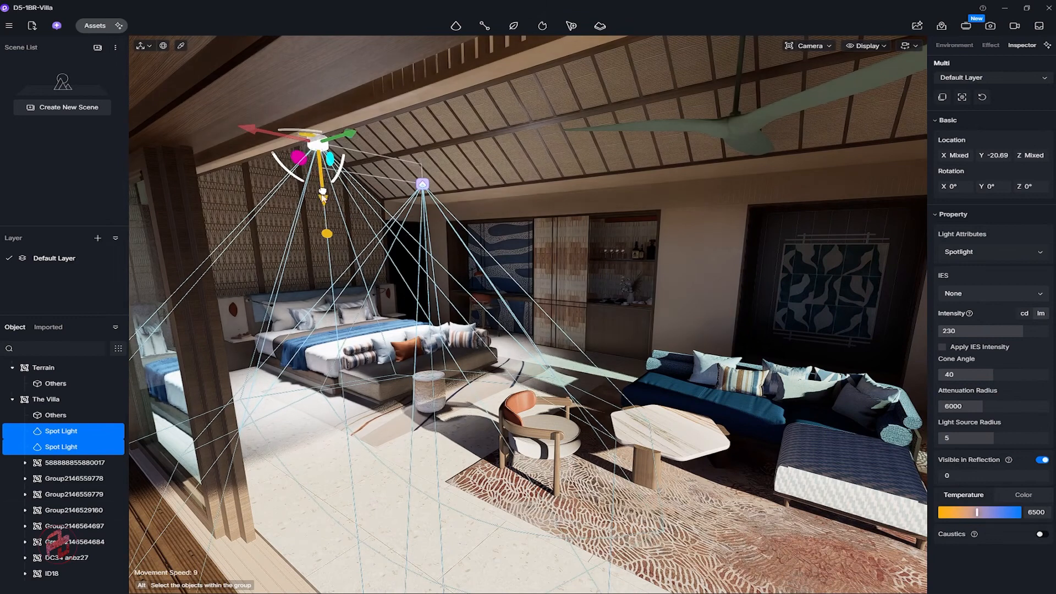
Create a layer named Light and assign both bedroom spotlights to it, checking it with its visibility toggle.
{"action": "left_click", "coordinate": [57, 465]}
{"action": "left_click", "coordinate": [63, 478]}
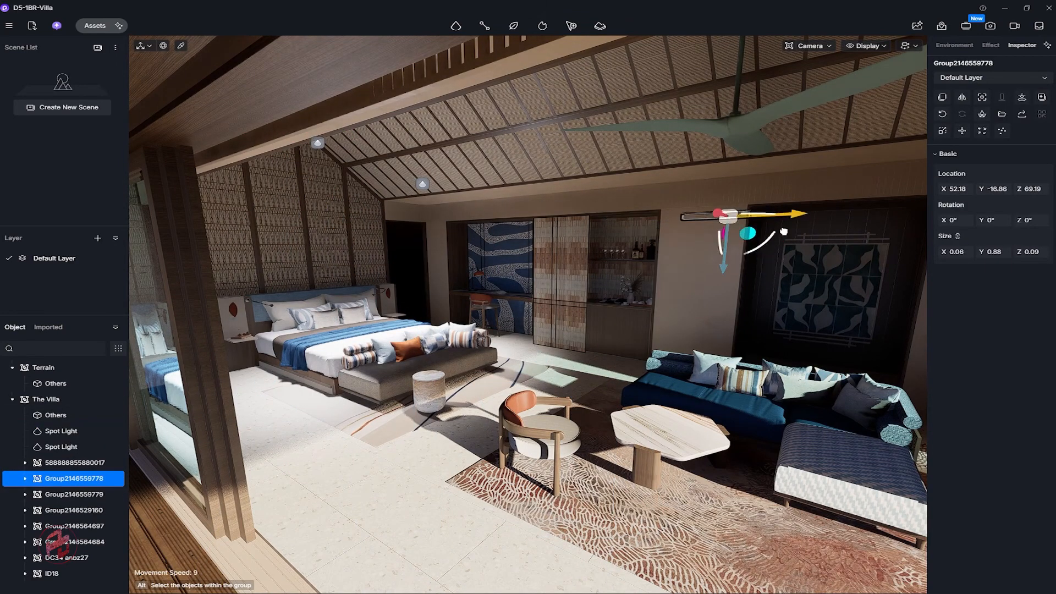
{"action": "key", "text": "ctrl+z"}
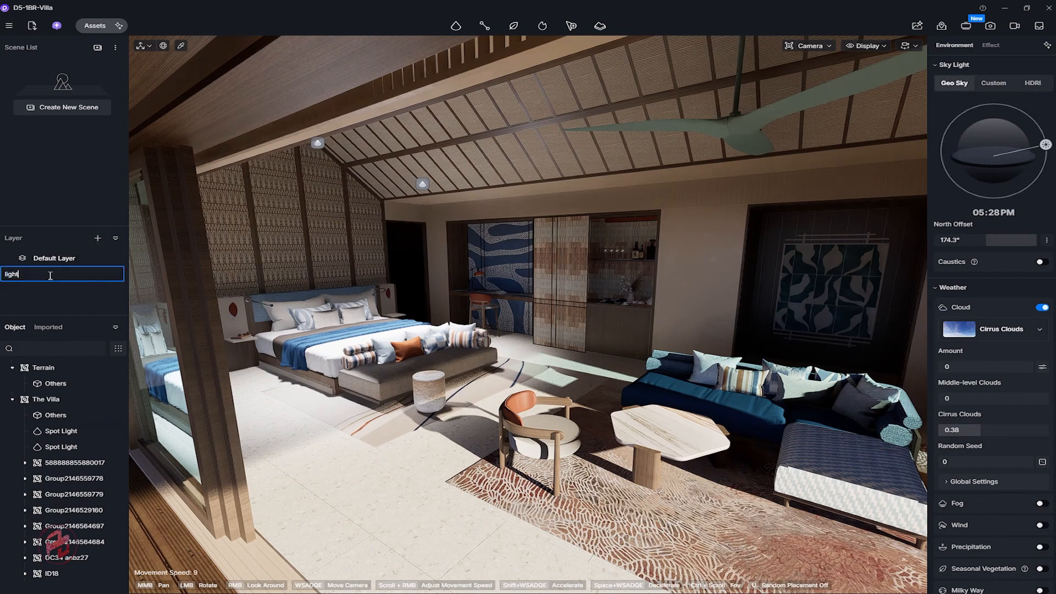
{"action": "left_click", "coordinate": [64, 434]}
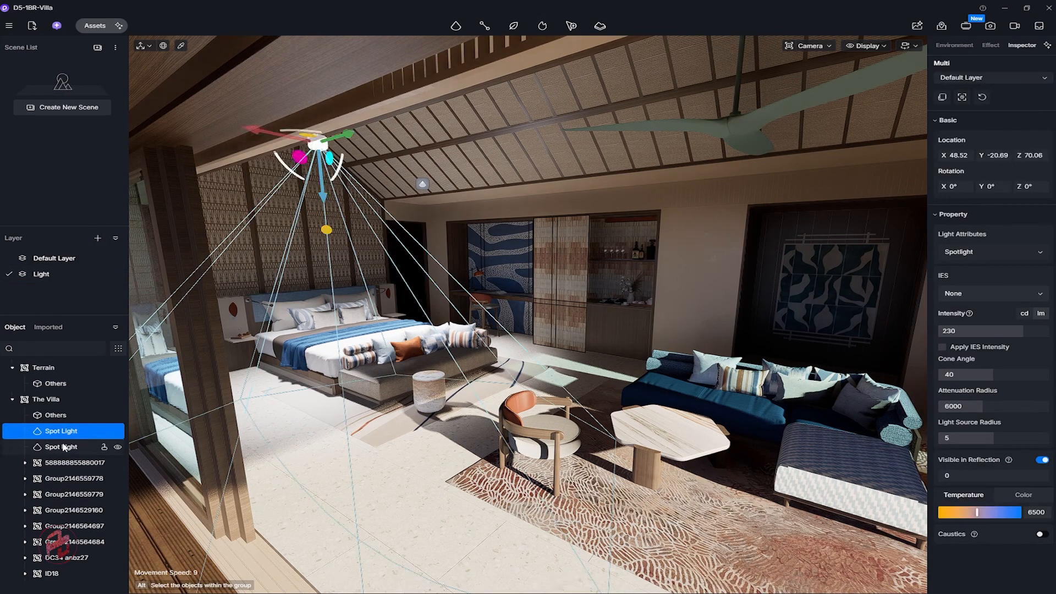
{"action": "left_click", "coordinate": [66, 445], "text": "shift"}
{"action": "left_click_drag", "start_coordinate": [64, 444], "coordinate": [39, 276]}
{"action": "left_click", "coordinate": [116, 275]}
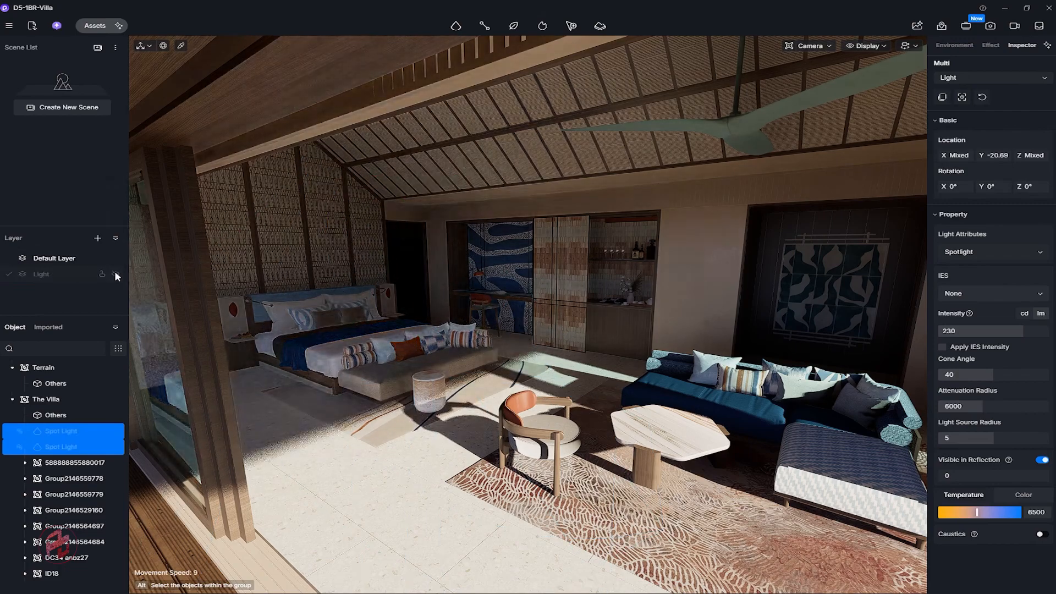
{"action": "left_click", "coordinate": [116, 275]}
Delete one of the two bedroom spotlights and move the remaining one out of The Villa group to the top of the object list.
{"action": "right_click_drag", "start_coordinate": [490, 181], "coordinate": [468, 203]}
{"action": "left_click", "coordinate": [401, 179]}
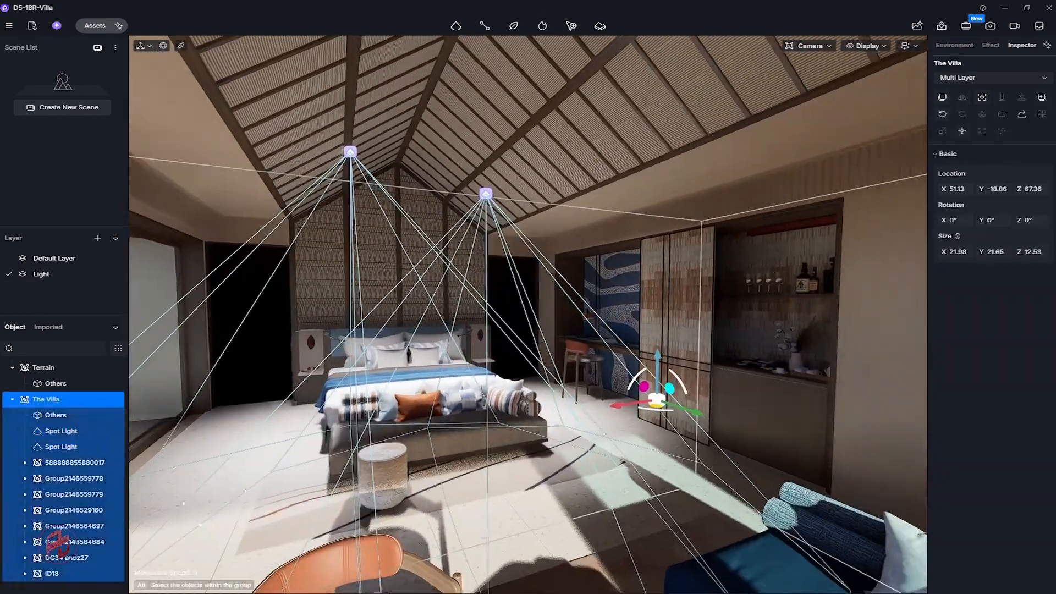
{"action": "left_click", "coordinate": [65, 433]}
{"action": "key", "text": "Delete"}
{"action": "left_click", "coordinate": [522, 252]}
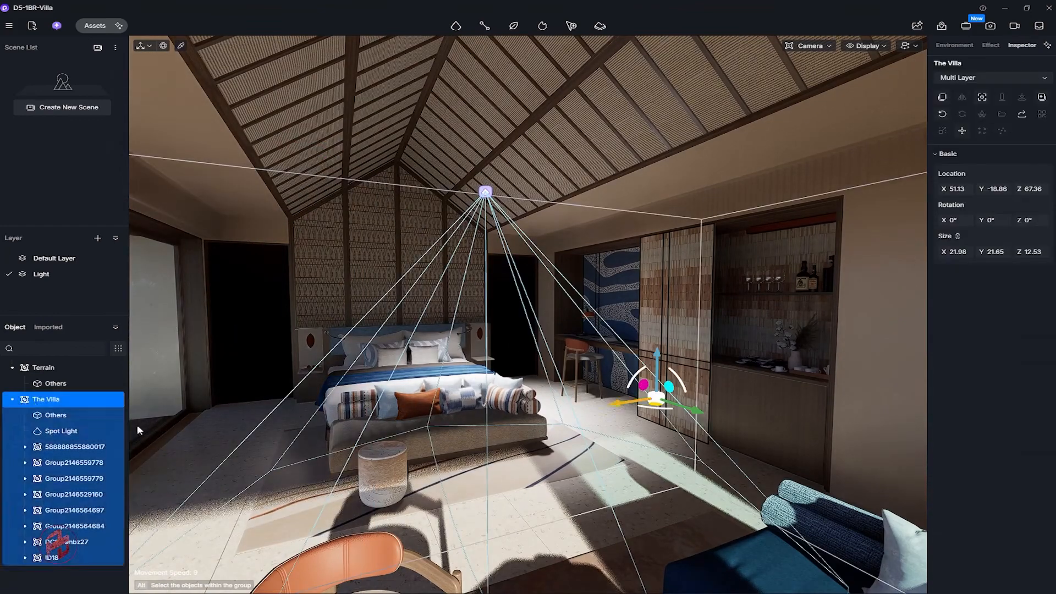
{"action": "left_click", "coordinate": [98, 432]}
{"action": "left_click_drag", "start_coordinate": [451, 188], "coordinate": [302, 166]}
{"action": "key", "text": "ctrl+z"}
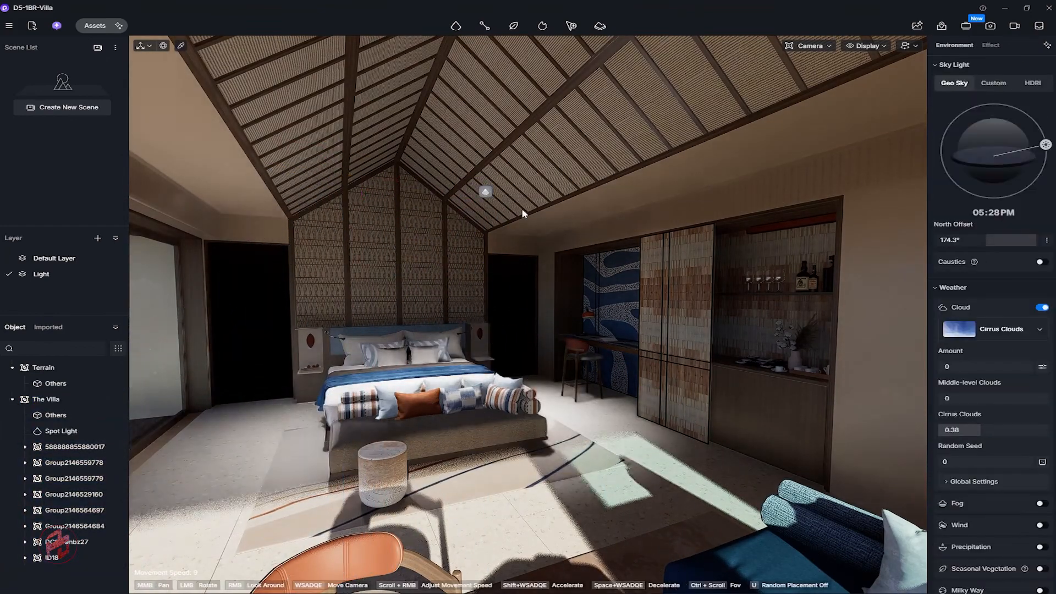
{"action": "left_click", "coordinate": [102, 432]}
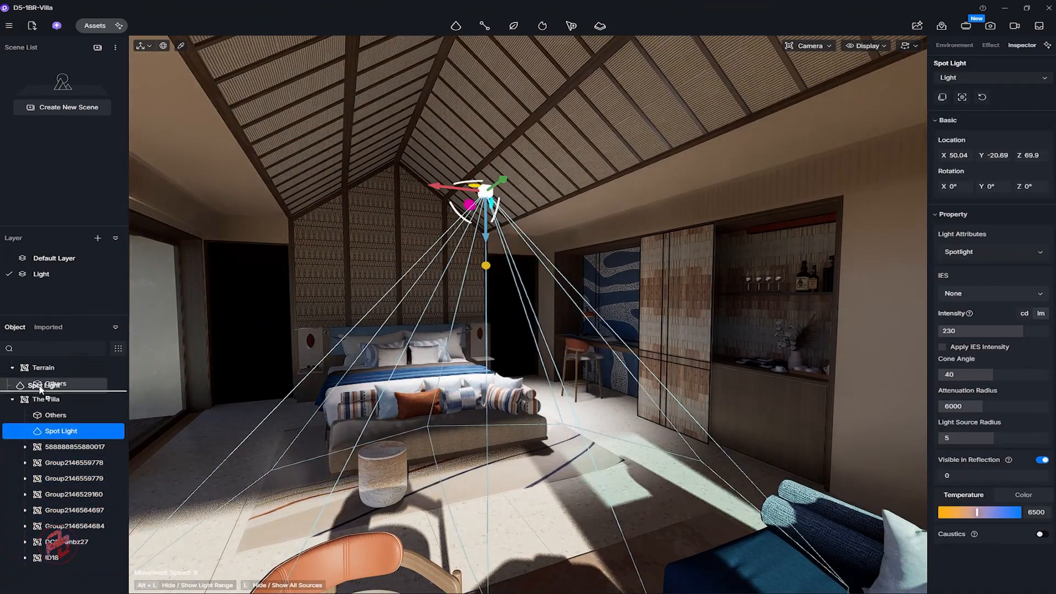
Move the remaining spotlight sideways above the bed to X 49.85 and set its color temperature to 4500.
{"action": "right_click_drag", "start_coordinate": [425, 250], "coordinate": [377, 251]}
{"action": "left_click_drag", "start_coordinate": [458, 190], "coordinate": [443, 212]}
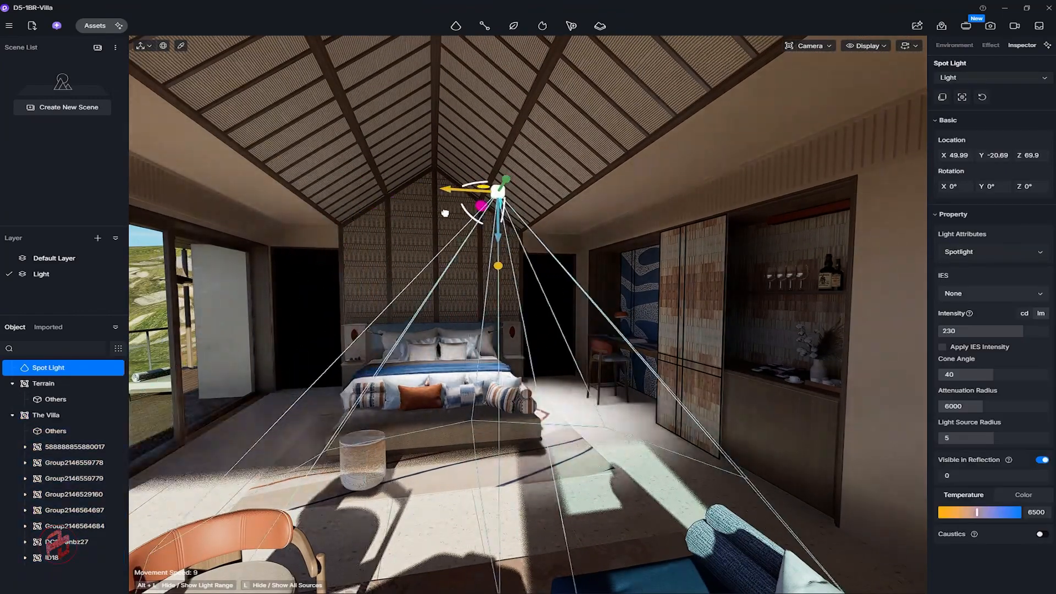
{"action": "right_click_drag", "start_coordinate": [402, 286], "coordinate": [446, 308]}
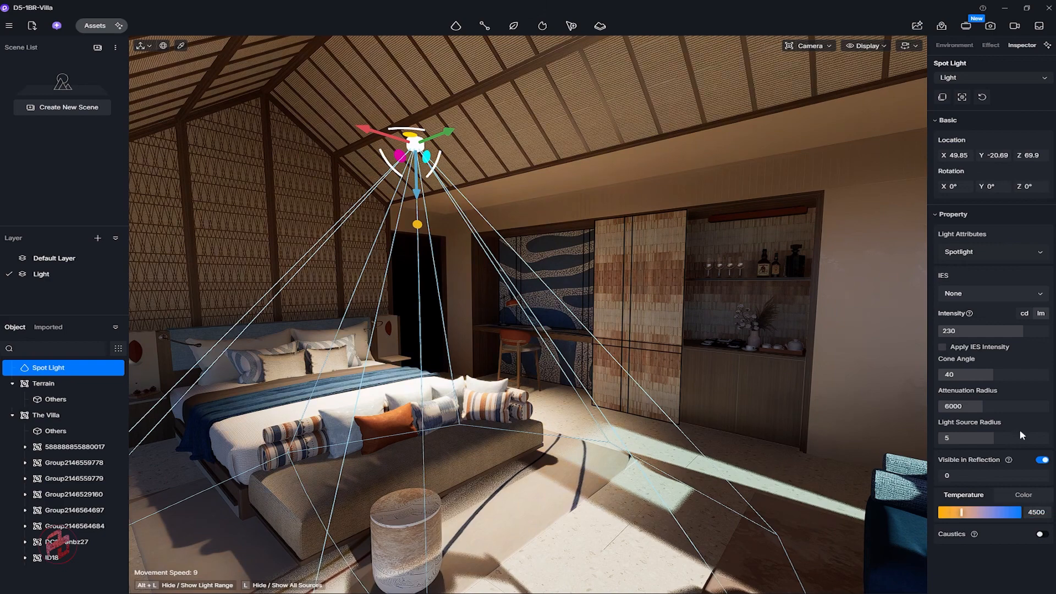
Narrow the bedroom spotlight's cone angle to 35.
{"action": "left_click_drag", "start_coordinate": [994, 407], "coordinate": [969, 375]}
{"action": "type", "text": "5"}
{"action": "key", "text": "Return"}
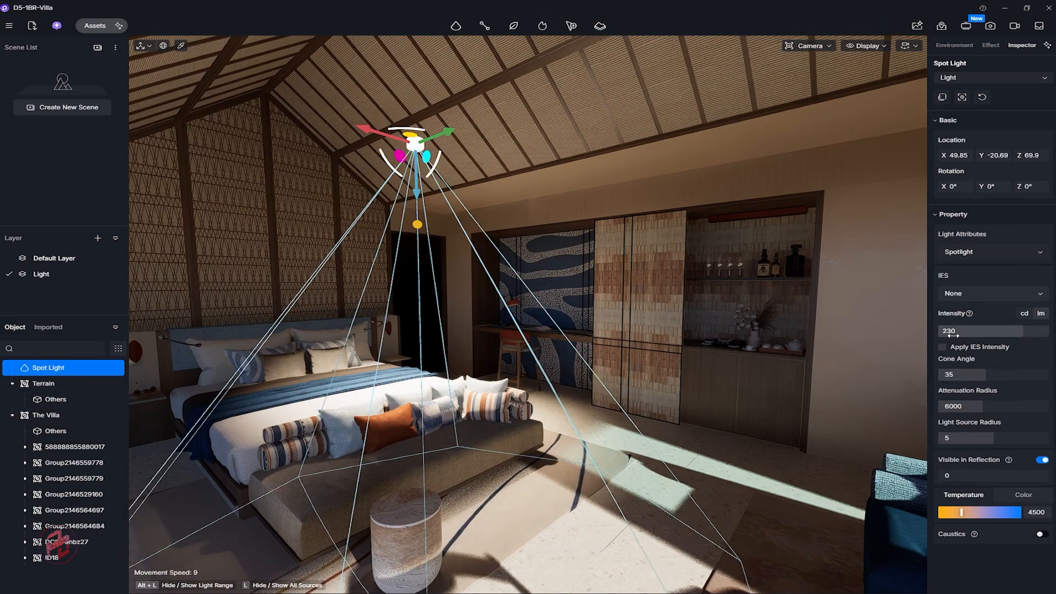
Copy the spotlight to the opposite side of the bed at the same height and group the two spotlights.
{"action": "right_click_drag", "start_coordinate": [688, 308], "coordinate": [572, 302]}
{"action": "left_click_drag", "start_coordinate": [511, 164], "coordinate": [373, 182], "text": "shift"}
{"action": "right_click_drag", "start_coordinate": [374, 184], "coordinate": [467, 245]}
{"action": "left_click", "coordinate": [567, 145], "text": "ctrl"}
{"action": "key", "text": "ctrl+g"}
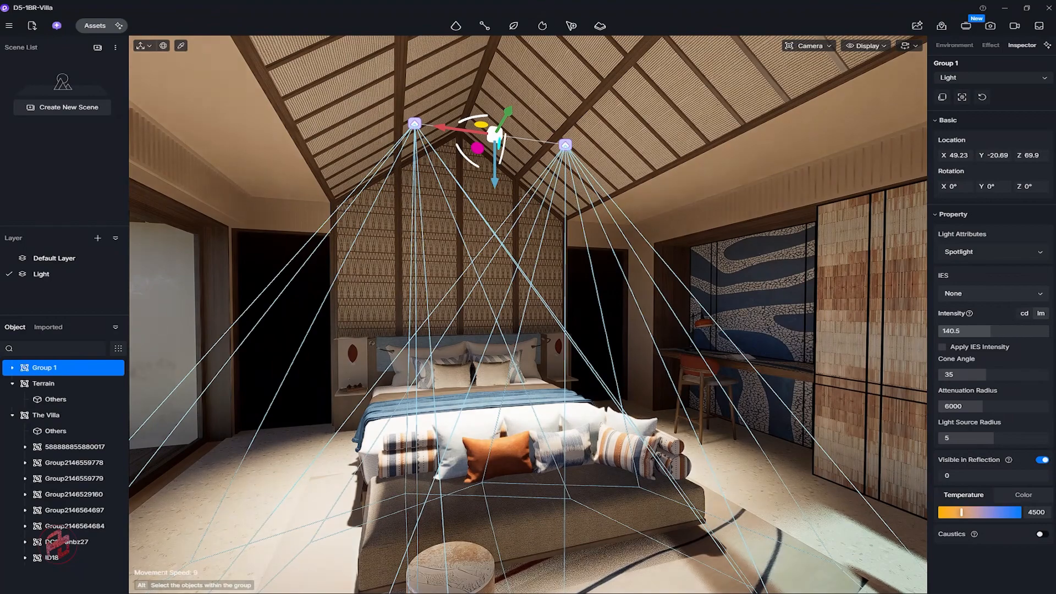
Lower the intensity of the grouped bedroom spotlights to 50 lm.
{"action": "left_click", "coordinate": [979, 331]}
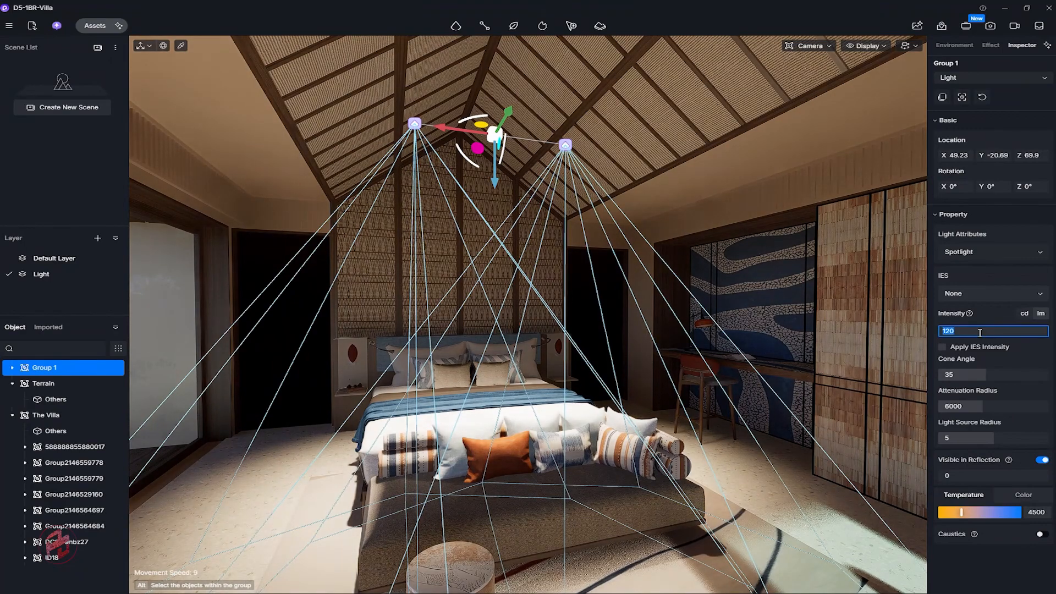
{"action": "right_click_drag", "start_coordinate": [697, 300], "coordinate": [396, 308]}
{"action": "left_click", "coordinate": [403, 290]}
{"action": "left_click", "coordinate": [346, 114]}
{"action": "right_click_drag", "start_coordinate": [437, 153], "coordinate": [506, 200]}
{"action": "key", "text": "s"}
{"action": "key", "text": "w"}
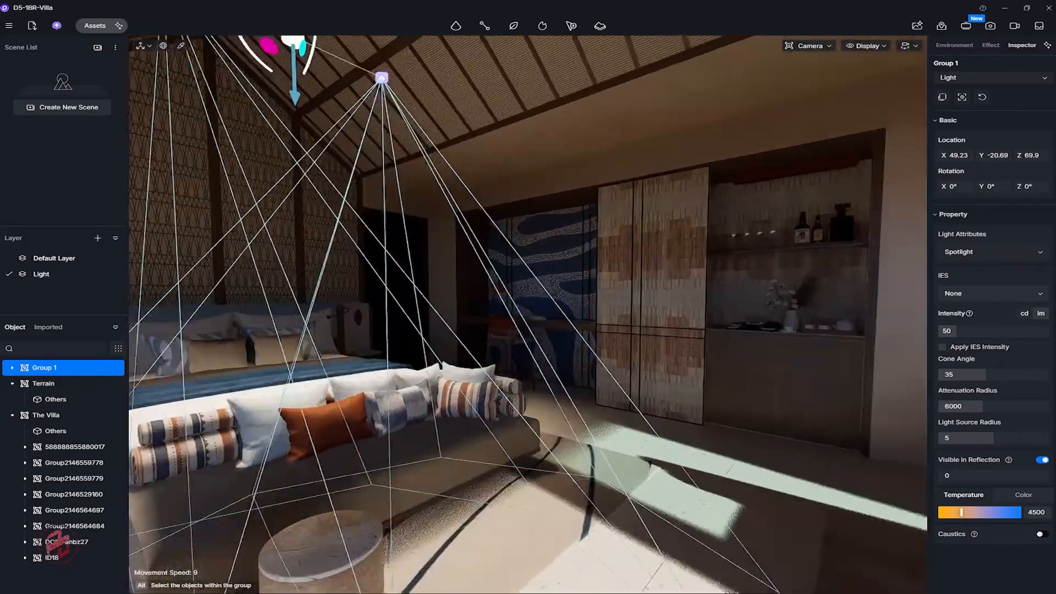
Try moving the cushioned bench away from the foot of the bed.
{"action": "left_click", "coordinate": [58, 415]}
{"action": "left_click", "coordinate": [71, 463]}
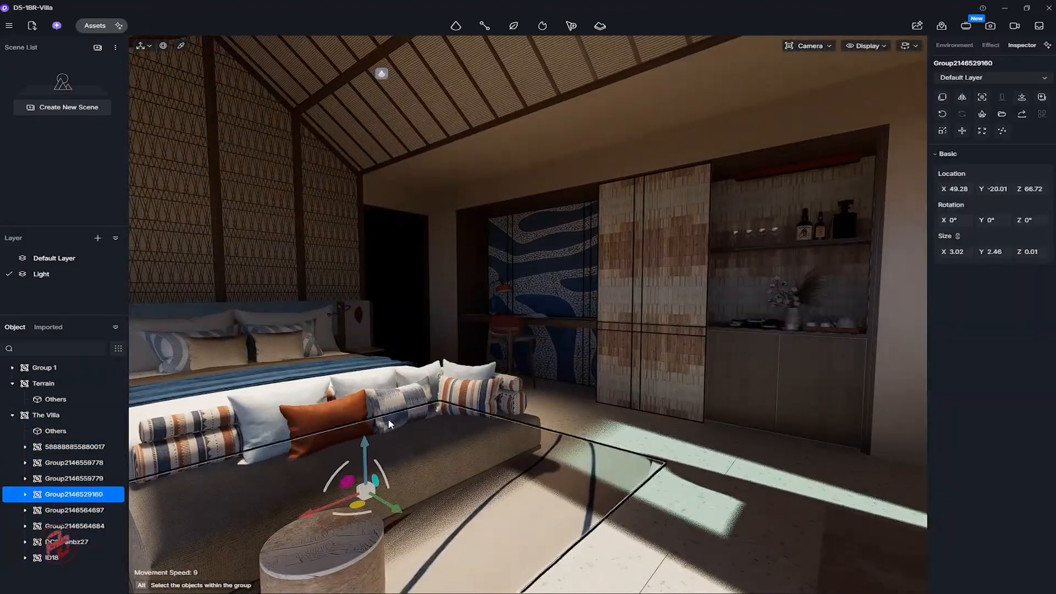
{"action": "key", "text": "s"}
{"action": "right_click_drag", "start_coordinate": [390, 424], "coordinate": [388, 356]}
{"action": "left_click", "coordinate": [74, 510]}
{"action": "left_click_drag", "start_coordinate": [413, 350], "coordinate": [607, 411]}
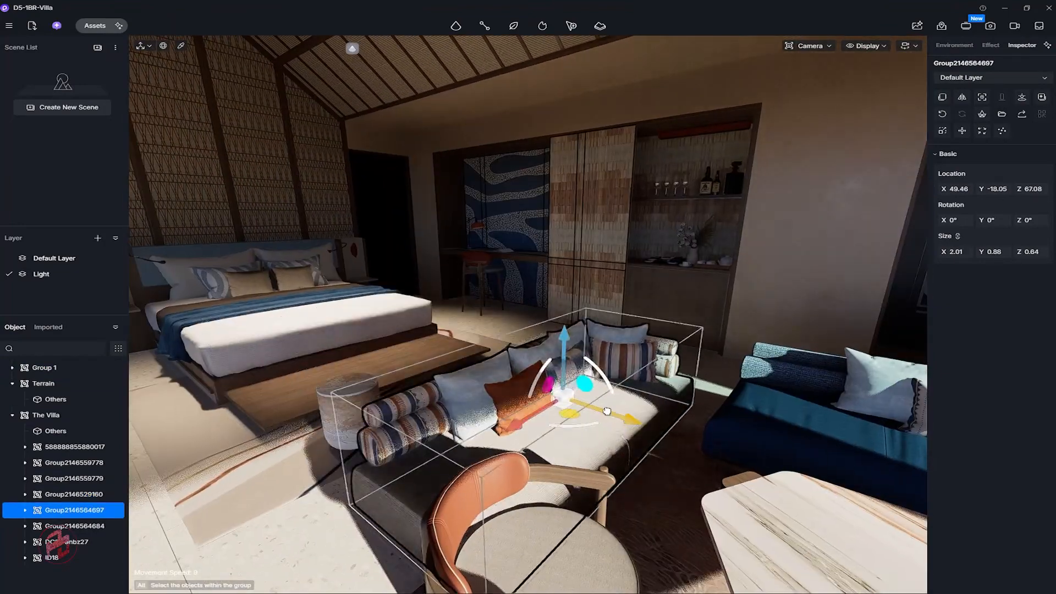
{"action": "key", "text": "ctrl+z"}
{"action": "left_click", "coordinate": [63, 494]}
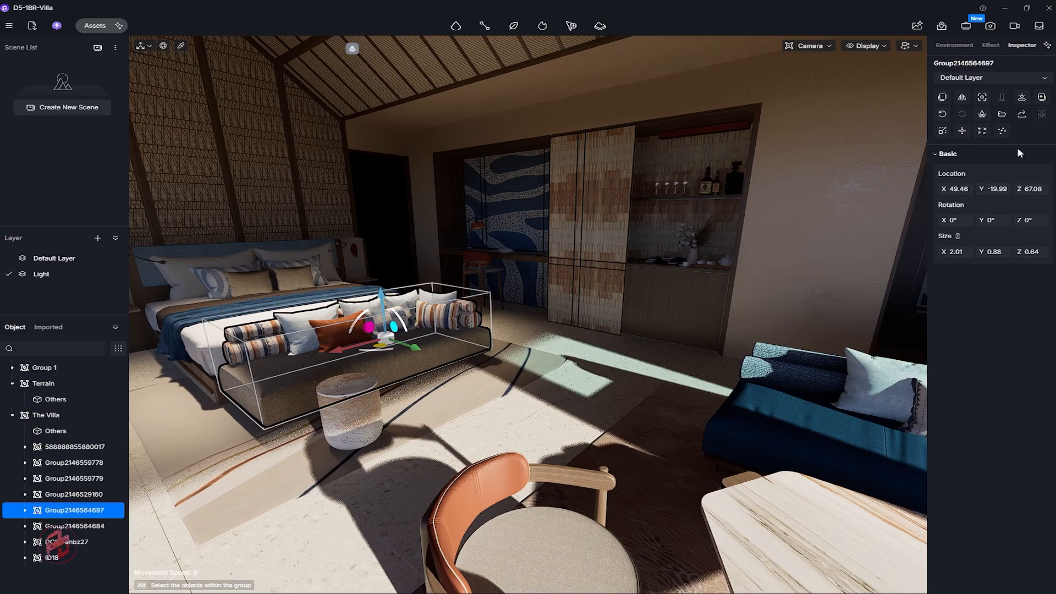
Place a strip light above the blue patterned wall in the desk niche.
{"action": "key", "text": "s"}
{"action": "right_click_drag", "start_coordinate": [605, 286], "coordinate": [410, 223]}
{"action": "key", "text": "w"}
{"action": "key", "text": "a"}
{"action": "left_click", "coordinate": [417, 296]}
{"action": "key", "text": "s"}
{"action": "key", "text": "w"}
{"action": "mouse_move", "coordinate": [456, 26]}
{"action": "left_click", "coordinate": [464, 82]}
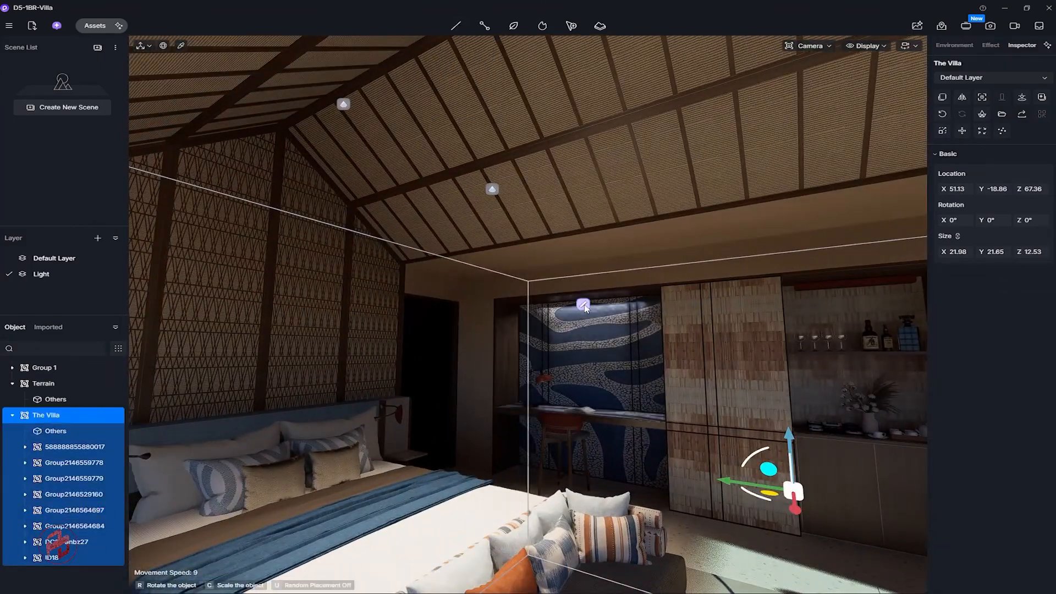
{"action": "left_click", "coordinate": [585, 304]}
{"action": "scroll", "coordinate": [613, 298], "scroll_direction": "up", "scroll_amount": 5}
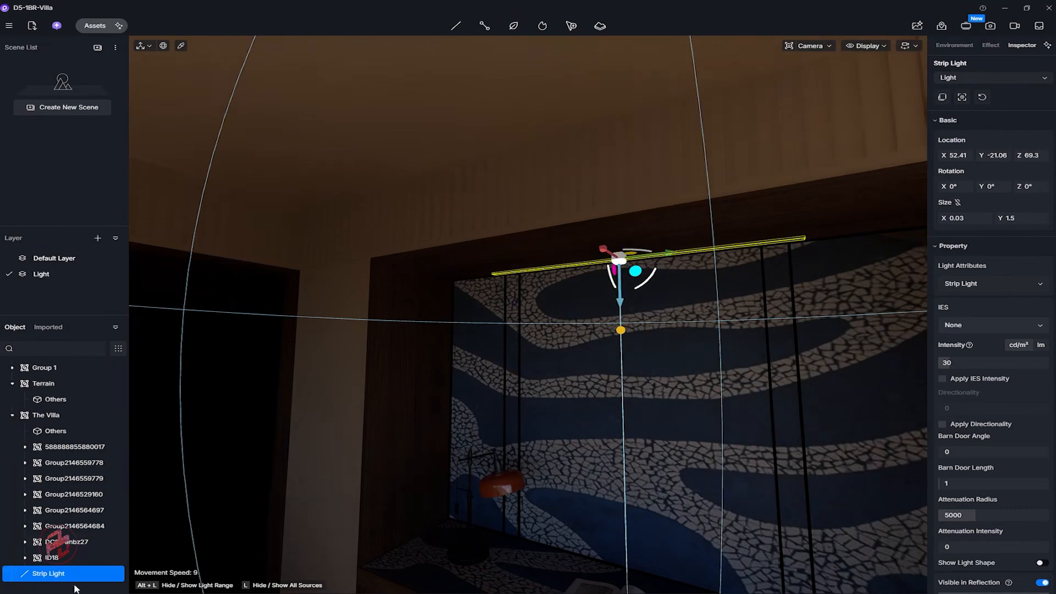
Move the new strip light into Group 1 and rename the group Light.
{"action": "left_click_drag", "start_coordinate": [72, 575], "coordinate": [55, 374]}
{"action": "double_click", "coordinate": [47, 368]}
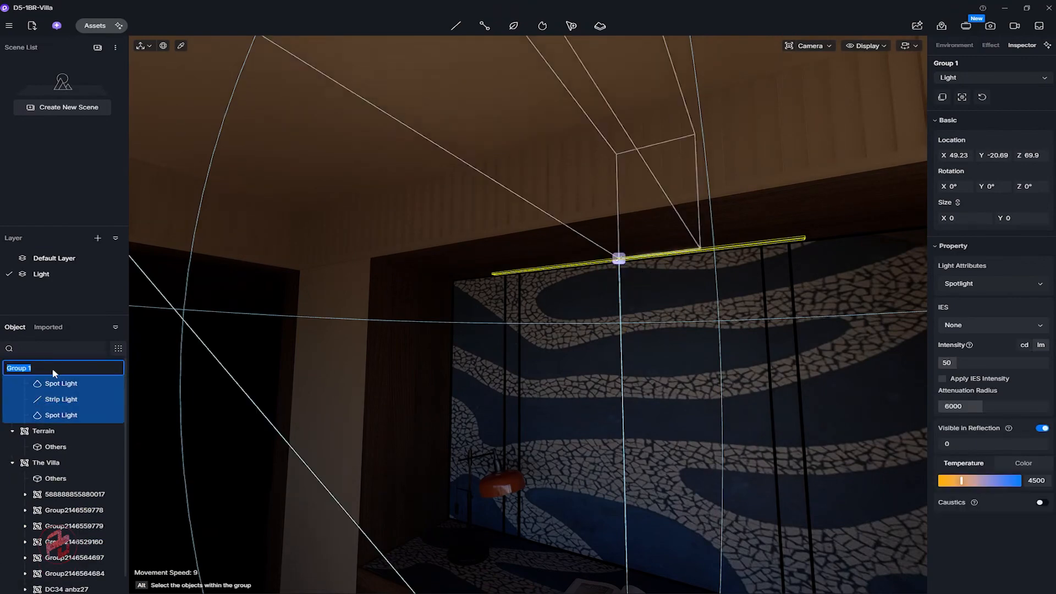
{"action": "type", "text": "Light"}
{"action": "key", "text": "Return"}
Take the strip light back out of the Light group to the top of the object list.
{"action": "double_click", "coordinate": [61, 400]}
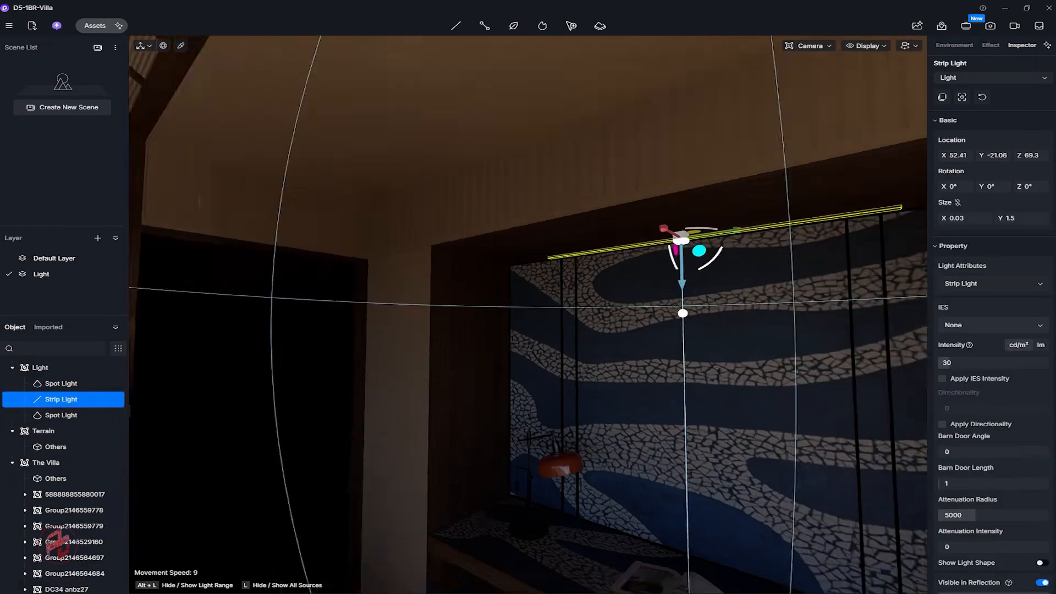
{"action": "left_click", "coordinate": [709, 303]}
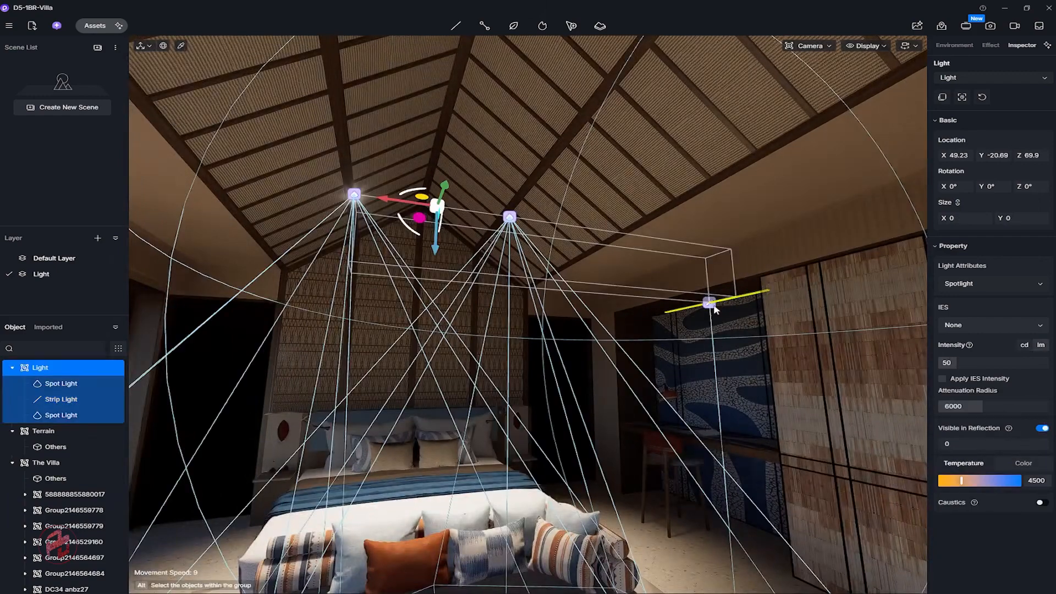
{"action": "double_click", "coordinate": [58, 400]}
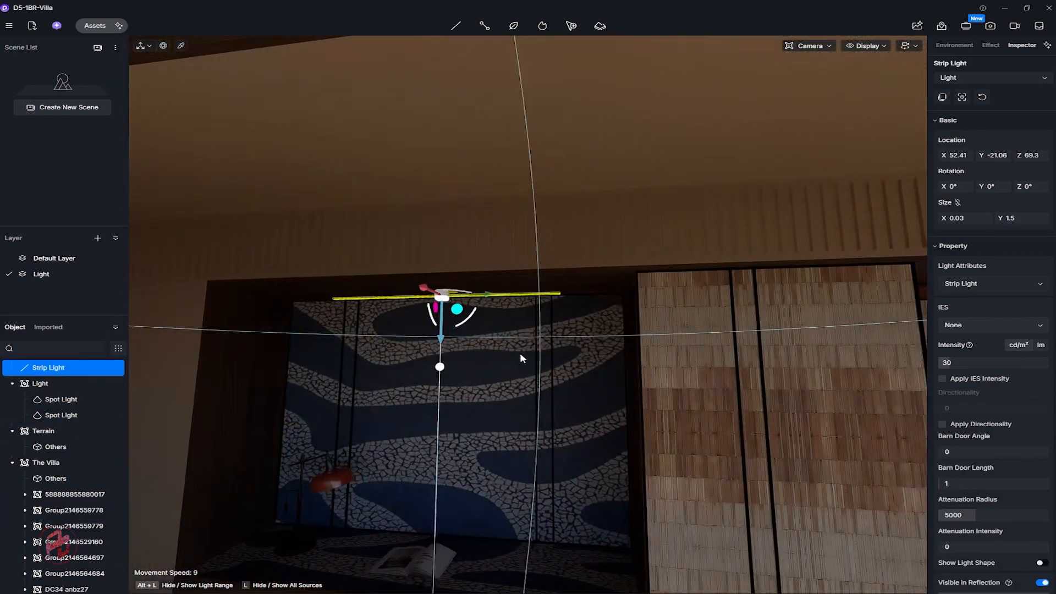
Lower the strip light slightly to Z 69.27 so it clears the desk niche ceiling.
{"action": "mouse_move", "coordinate": [521, 359]}
{"action": "right_mouse_down"}
{"action": "mouse_move", "coordinate": [508, 338]}
{"action": "mouse_move", "coordinate": [506, 372]}
{"action": "right_mouse_up"}
{"action": "left_click_drag", "start_coordinate": [466, 301], "coordinate": [466, 306]}
{"action": "mouse_move", "coordinate": [466, 306]}
{"action": "right_mouse_down"}
{"action": "mouse_move", "coordinate": [448, 307]}
{"action": "mouse_move", "coordinate": [462, 307]}
{"action": "right_mouse_up"}
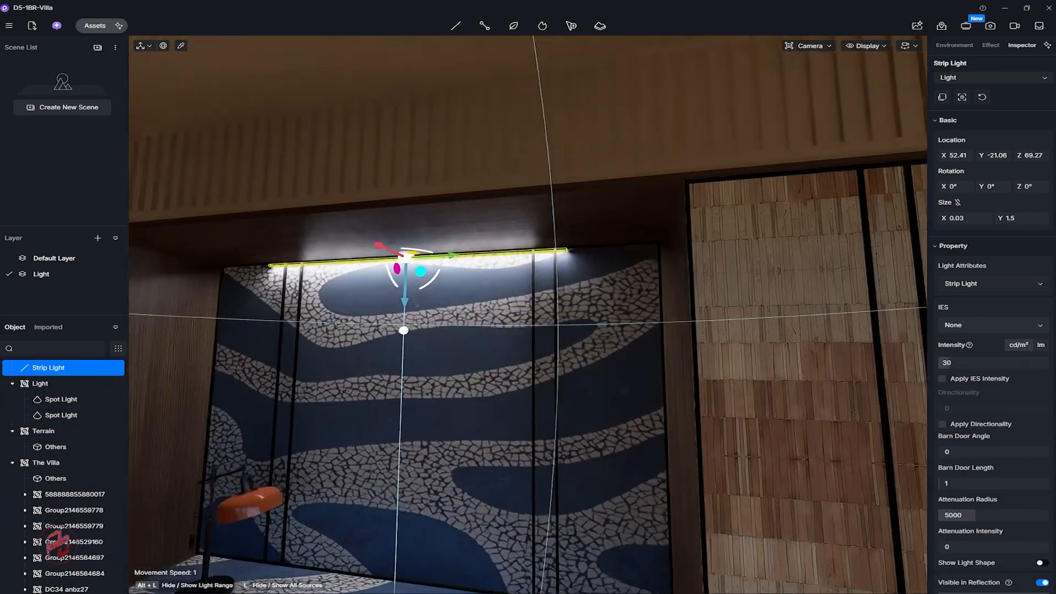
Lengthen the strip light to 2.1 and center it across the desk niche at Y -21.02.
{"action": "left_click_drag", "start_coordinate": [1005, 218], "coordinate": [1021, 218]}
{"action": "type", "text": "2"}
{"action": "key", "text": "Return"}
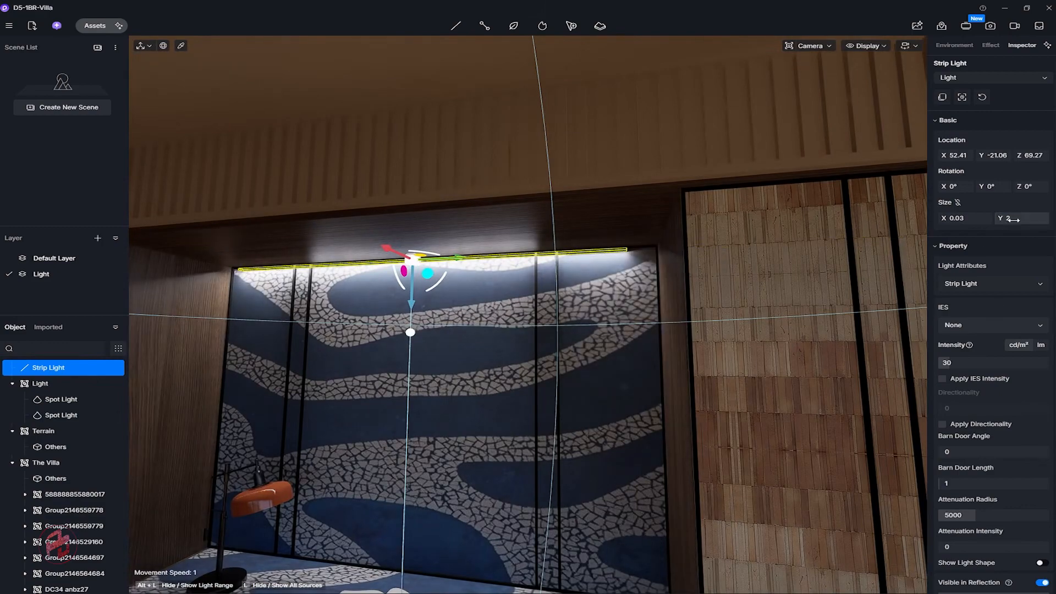
{"action": "left_click_drag", "start_coordinate": [454, 260], "coordinate": [463, 259]}
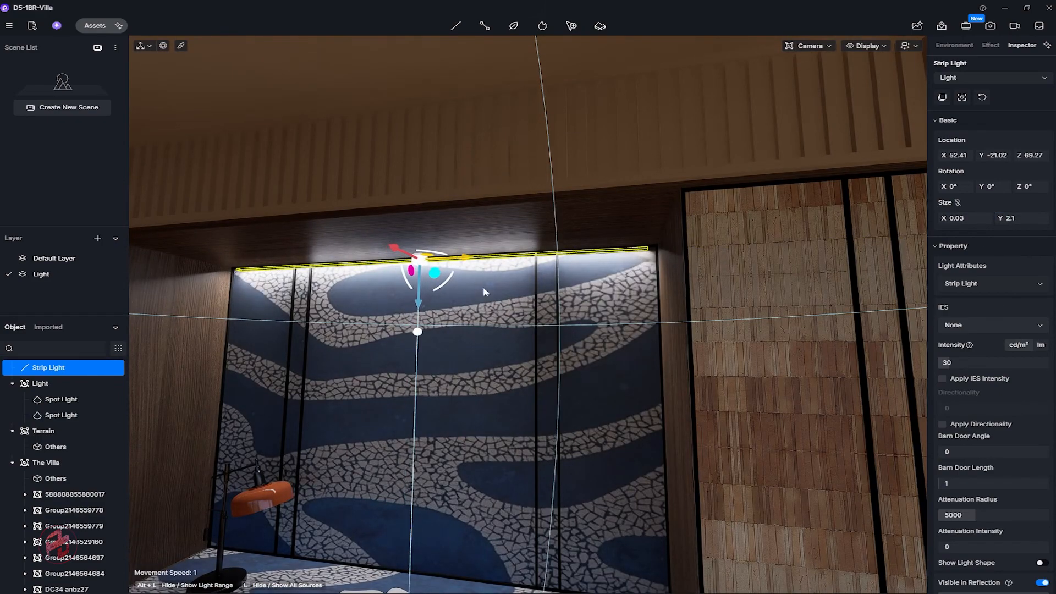
Set the desk strip light's color temperature to 3500, its intensity to 10 and its barn door angle to 10.
{"action": "mouse_move", "coordinate": [483, 286]}
{"action": "right_mouse_down"}
{"action": "mouse_move", "coordinate": [465, 306]}
{"action": "mouse_move", "coordinate": [487, 300]}
{"action": "right_mouse_up"}
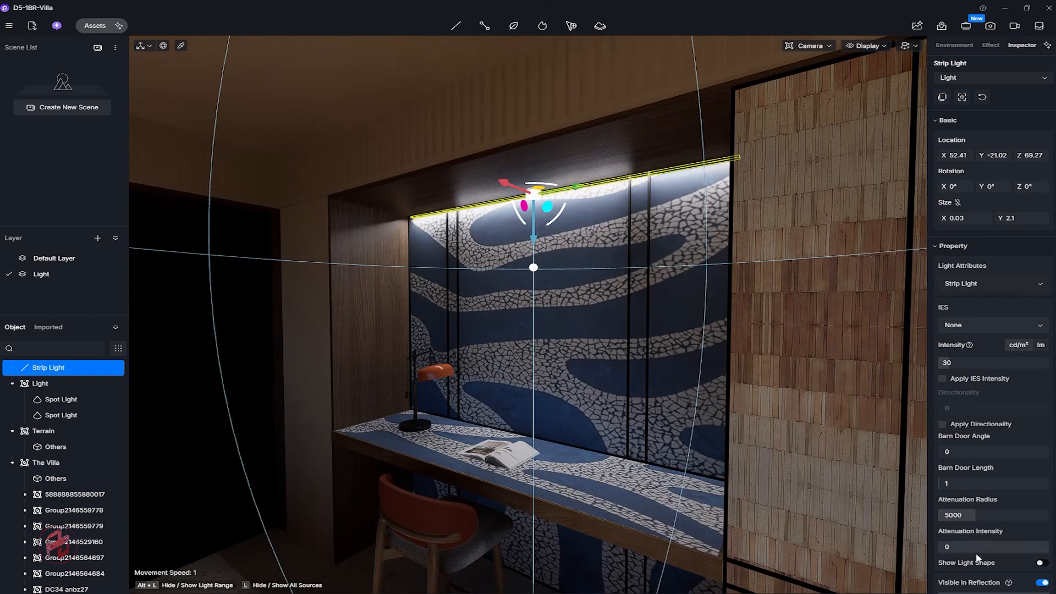
{"action": "scroll", "coordinate": [978, 558], "scroll_direction": "down", "scroll_amount": 2}
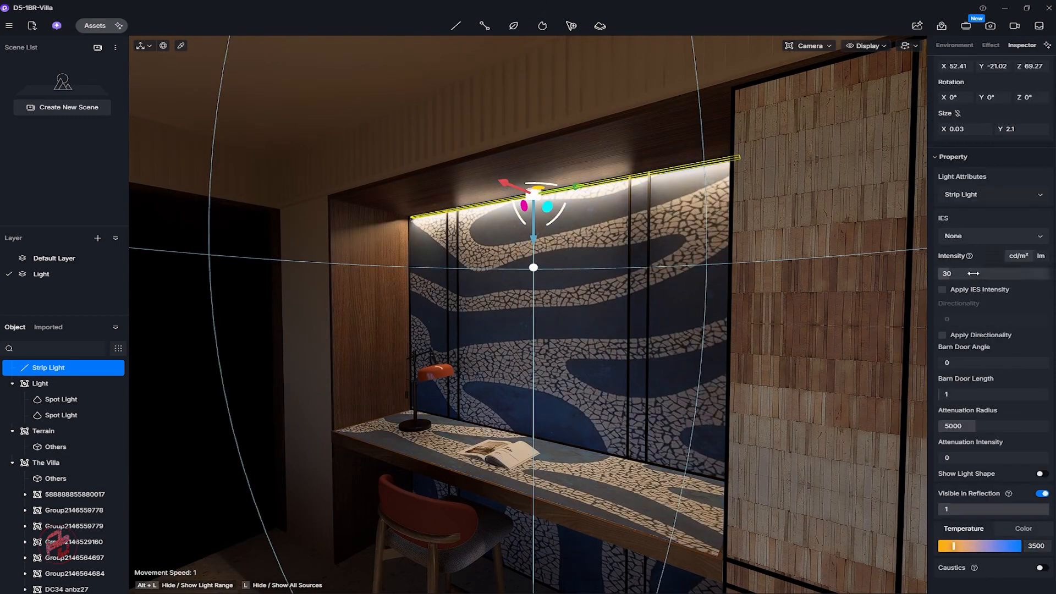
{"action": "left_click_drag", "start_coordinate": [957, 272], "coordinate": [950, 272]}
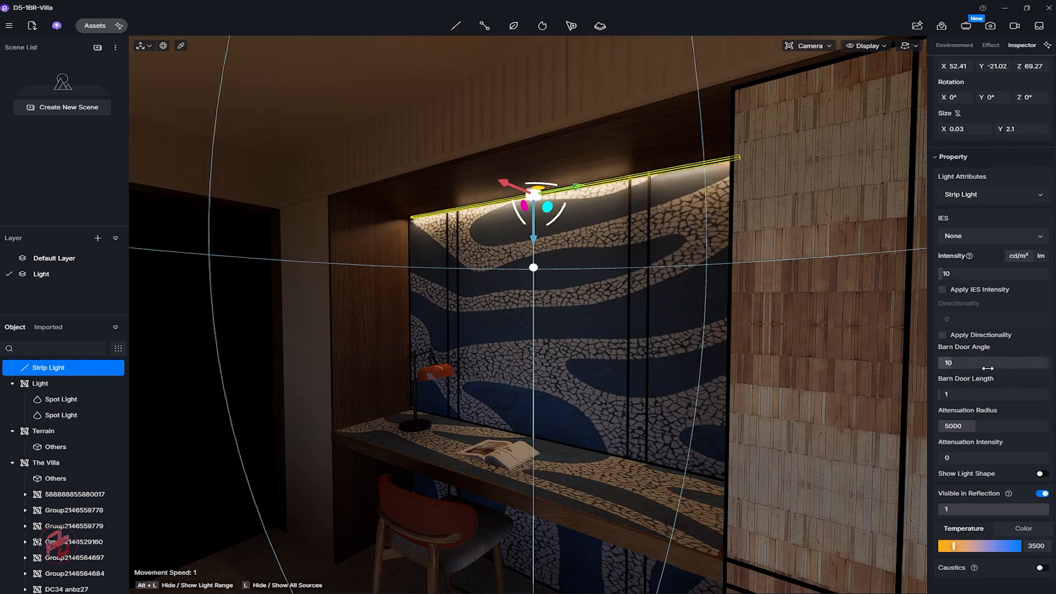
{"action": "scroll", "coordinate": [1011, 305], "scroll_direction": "down", "scroll_amount": 1}
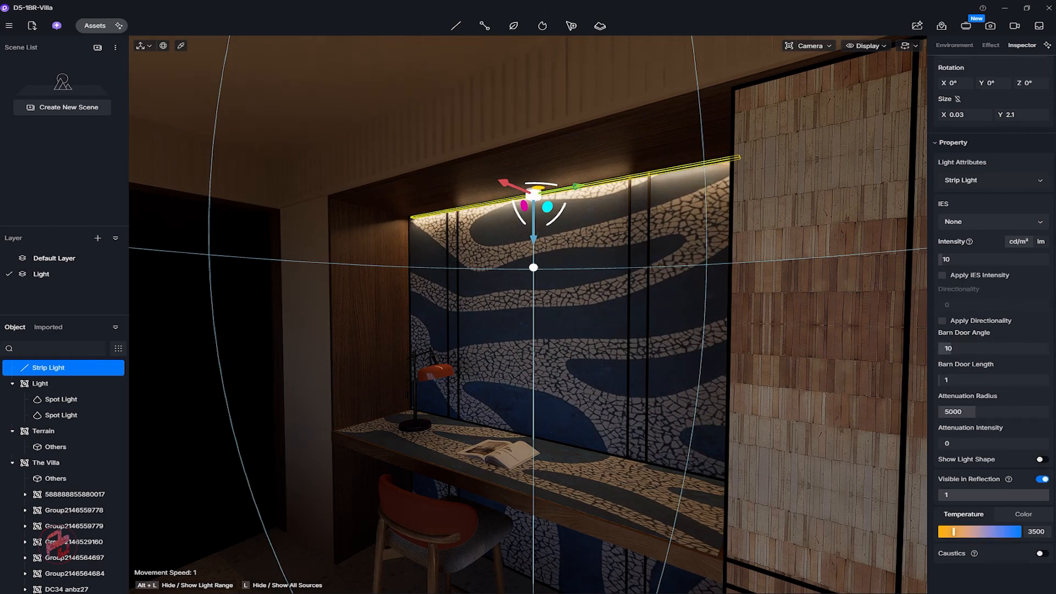
Copy the desk strip light across to the drinks shelf niche and adjust its height near the red fixture.
{"action": "right_click_drag", "start_coordinate": [538, 306], "coordinate": [702, 302]}
{"action": "key", "text": "s"}
{"action": "left_click_drag", "start_coordinate": [434, 237], "coordinate": [875, 250], "text": "shift"}
{"action": "key", "text": "w"}
{"action": "right_click_drag", "start_coordinate": [610, 286], "coordinate": [674, 270]}
{"action": "left_click_drag", "start_coordinate": [674, 259], "coordinate": [675, 266]}
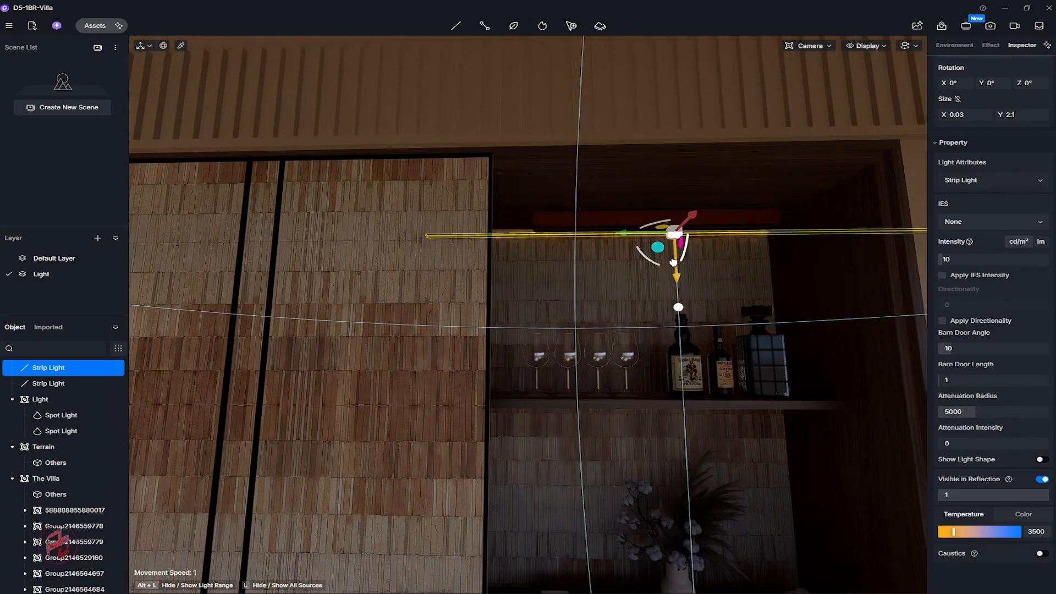
{"action": "left_click_drag", "start_coordinate": [686, 220], "coordinate": [686, 215]}
Shift the copied strip light toward the back wall of the drinks niche.
{"action": "right_click_drag", "start_coordinate": [686, 215], "coordinate": [709, 248]}
{"action": "key", "text": "w"}
{"action": "key", "text": "s"}
{"action": "left_click_drag", "start_coordinate": [661, 203], "coordinate": [471, 217]}
{"action": "right_click_drag", "start_coordinate": [470, 220], "coordinate": [495, 225]}
{"action": "key", "text": "a"}
{"action": "key", "text": "w"}
{"action": "left_click_drag", "start_coordinate": [409, 186], "coordinate": [418, 279]}
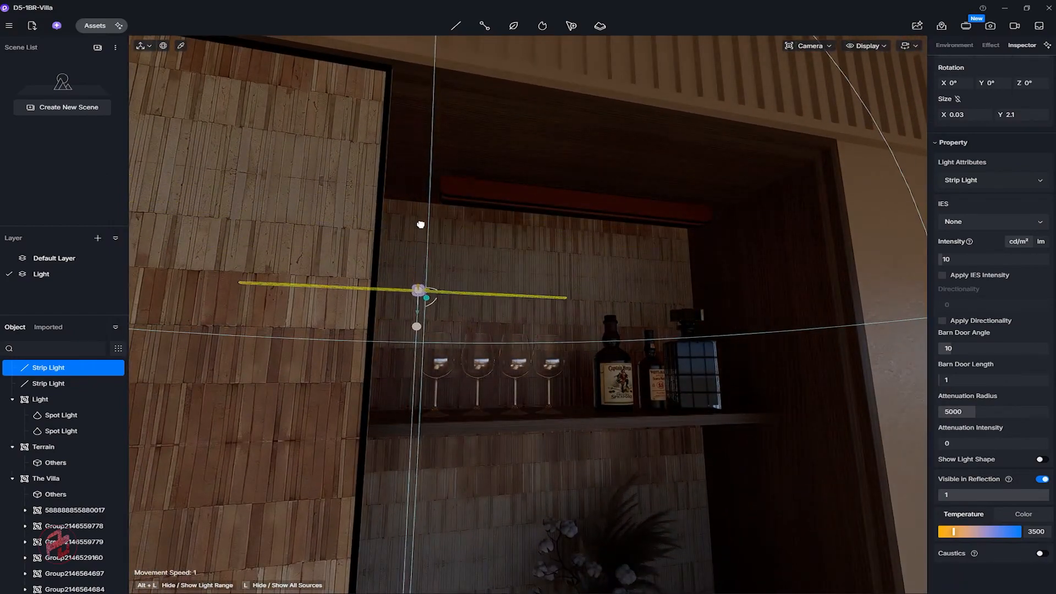
{"action": "key", "text": "ctrl+z"}
Nudge the copied strip light into place just beneath the drinks niche's red fixture.
{"action": "key", "text": "a"}
{"action": "right_click_drag", "start_coordinate": [503, 250], "coordinate": [484, 221]}
{"action": "left_click", "coordinate": [455, 229]}
{"action": "mouse_move", "coordinate": [371, 225]}
{"action": "left_mouse_down"}
{"action": "mouse_move", "coordinate": [375, 205]}
{"action": "mouse_move", "coordinate": [370, 221]}
{"action": "left_mouse_up"}
{"action": "key", "text": "a"}
{"action": "right_click_drag", "start_coordinate": [370, 221], "coordinate": [515, 247]}
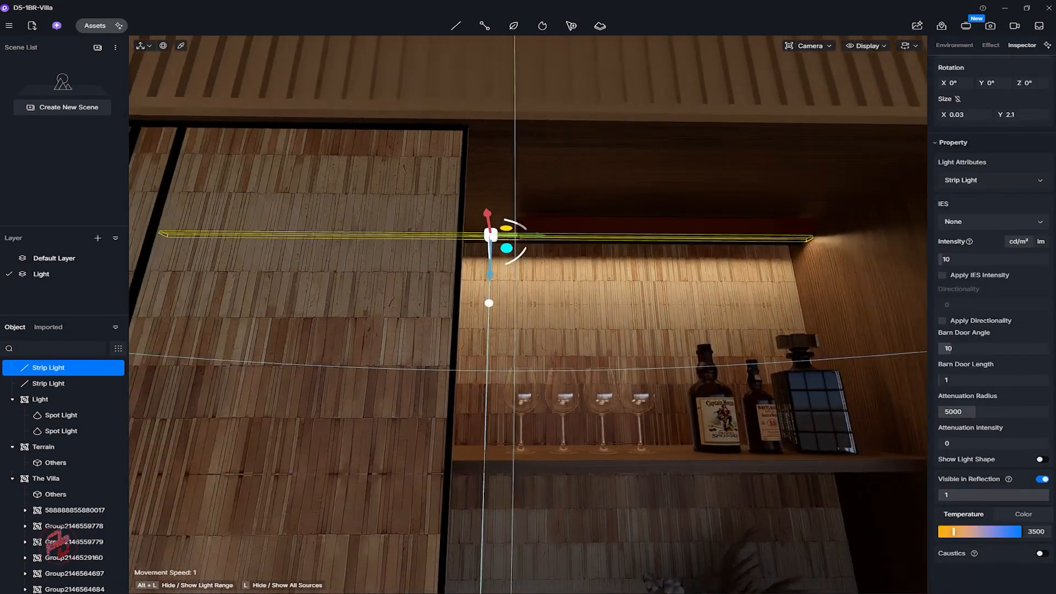
Shorten the copied strip light to a length of 0.98 and slide it over the drinks shelf.
{"action": "key", "text": "space"}
{"action": "left_click_drag", "start_coordinate": [458, 248], "coordinate": [439, 258]}
{"action": "right_click_drag", "start_coordinate": [439, 258], "coordinate": [412, 249]}
{"action": "key", "text": "d"}
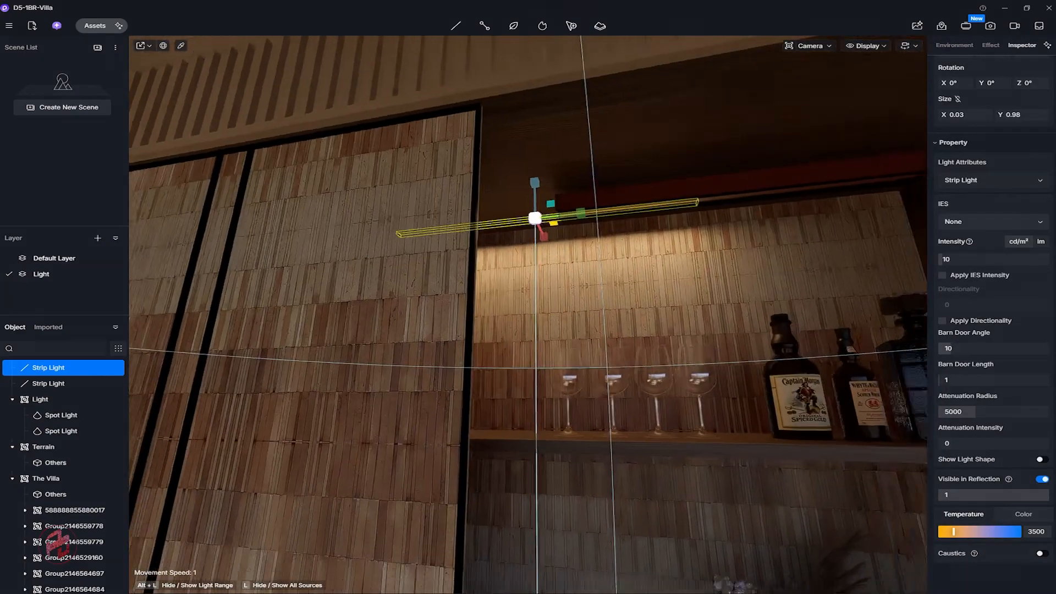
{"action": "key", "text": "space"}
{"action": "left_click_drag", "start_coordinate": [565, 216], "coordinate": [745, 211]}
Fine-tune the shortened strip light's height and depth against the underside of the red fixture.
{"action": "key", "text": "w"}
{"action": "right_click_drag", "start_coordinate": [745, 212], "coordinate": [495, 175]}
{"action": "mouse_move", "coordinate": [498, 172]}
{"action": "left_mouse_down"}
{"action": "mouse_move", "coordinate": [544, 172]}
{"action": "mouse_move", "coordinate": [513, 176]}
{"action": "left_mouse_up"}
{"action": "key", "text": "d"}
{"action": "right_click_drag", "start_coordinate": [513, 176], "coordinate": [643, 211]}
{"action": "left_click_drag", "start_coordinate": [532, 158], "coordinate": [495, 200]}
{"action": "right_click_drag", "start_coordinate": [495, 200], "coordinate": [611, 176]}
Align the strip light with the red fixture over the drinks shelf and reduce its length to 0.87.
{"action": "key", "text": "w"}
{"action": "key", "text": "s"}
{"action": "right_click_drag", "start_coordinate": [610, 121], "coordinate": [703, 125]}
{"action": "key", "text": "a"}
{"action": "left_click_drag", "start_coordinate": [589, 163], "coordinate": [612, 164]}
{"action": "left_click_drag", "start_coordinate": [585, 198], "coordinate": [589, 215]}
{"action": "key", "text": "d"}
{"action": "right_click_drag", "start_coordinate": [592, 217], "coordinate": [655, 240]}
{"action": "key", "text": "space"}
{"action": "left_click_drag", "start_coordinate": [669, 239], "coordinate": [599, 252]}
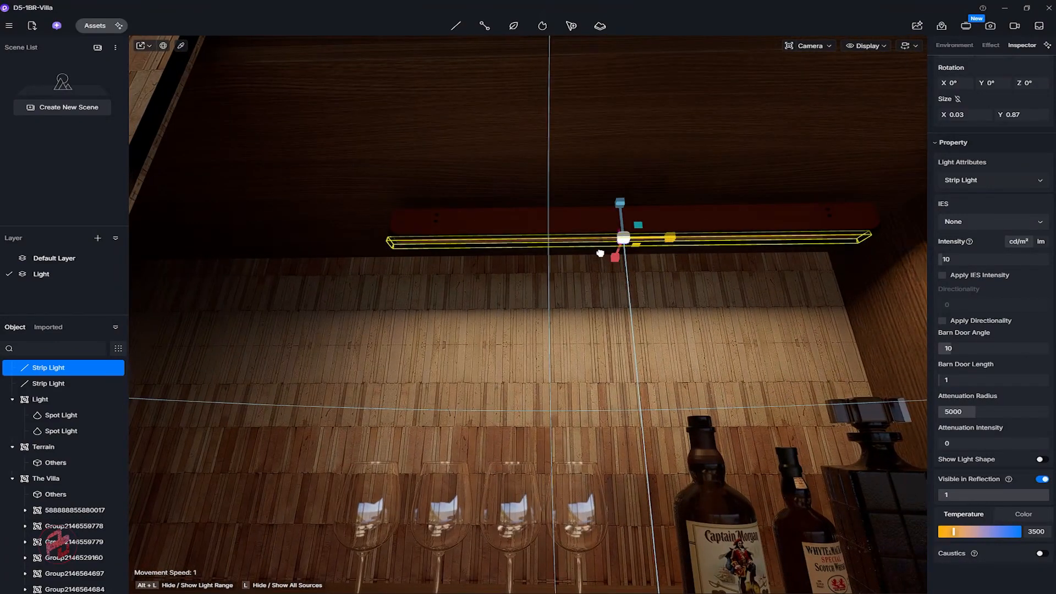
Copy the desk alcove's strip light and place the copy beneath the bottle shelf in the drinks niche.
{"action": "key", "text": "s"}
{"action": "right_click_drag", "start_coordinate": [600, 252], "coordinate": [638, 259]}
{"action": "key", "text": "space"}
{"action": "key", "text": "s"}
{"action": "key", "text": "Escape"}
{"action": "key", "text": "w"}
{"action": "left_click", "coordinate": [270, 219]}
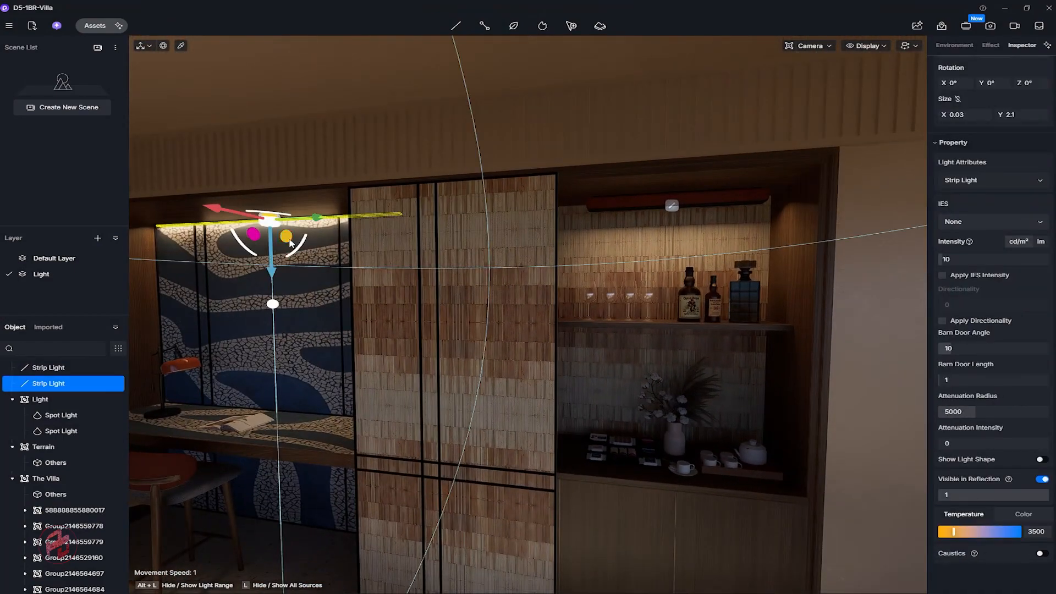
{"action": "left_click_drag", "start_coordinate": [306, 244], "coordinate": [571, 275]}
{"action": "key", "text": "ctrl+z"}
{"action": "left_click", "coordinate": [269, 219]}
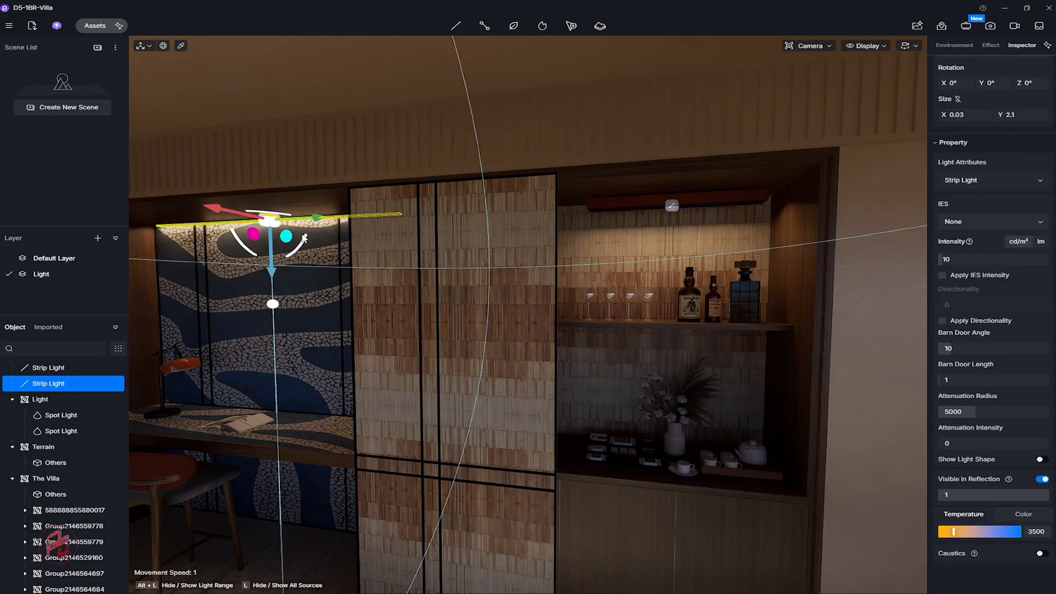
{"action": "left_click_drag", "start_coordinate": [285, 237], "coordinate": [630, 354], "text": "shift"}
Nudge the copied strip light's depth and height so it sits against the underside of the bottle shelf.
{"action": "right_click_drag", "start_coordinate": [629, 353], "coordinate": [632, 305]}
{"action": "key", "text": "w"}
{"action": "key", "text": "w"}
{"action": "key", "text": "q"}
{"action": "left_click_drag", "start_coordinate": [714, 386], "coordinate": [707, 388]}
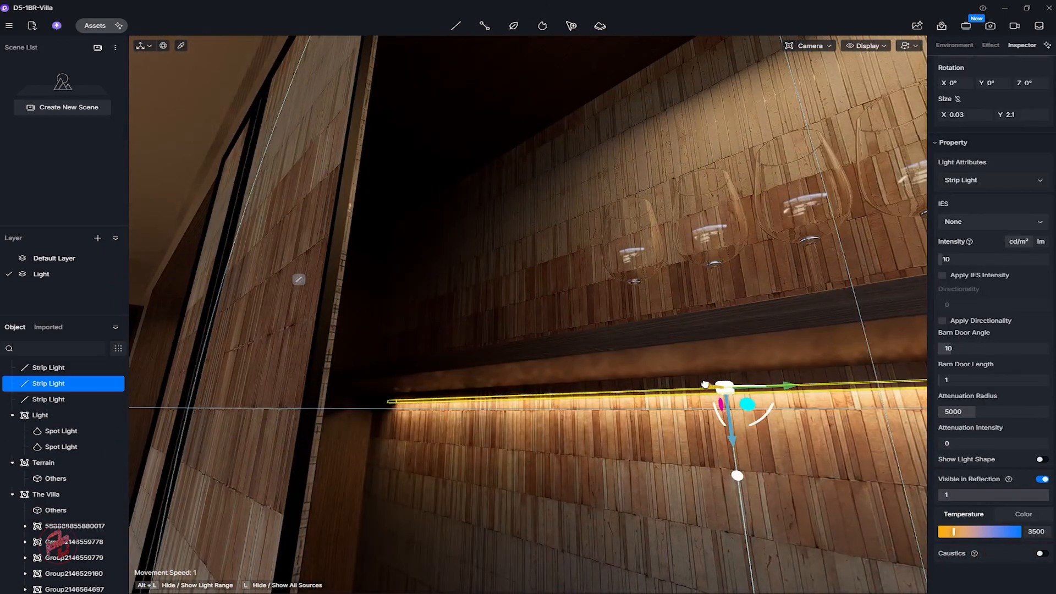
{"action": "left_click_drag", "start_coordinate": [731, 432], "coordinate": [727, 414]}
{"action": "right_click_drag", "start_coordinate": [797, 414], "coordinate": [553, 363]}
{"action": "key", "text": "s"}
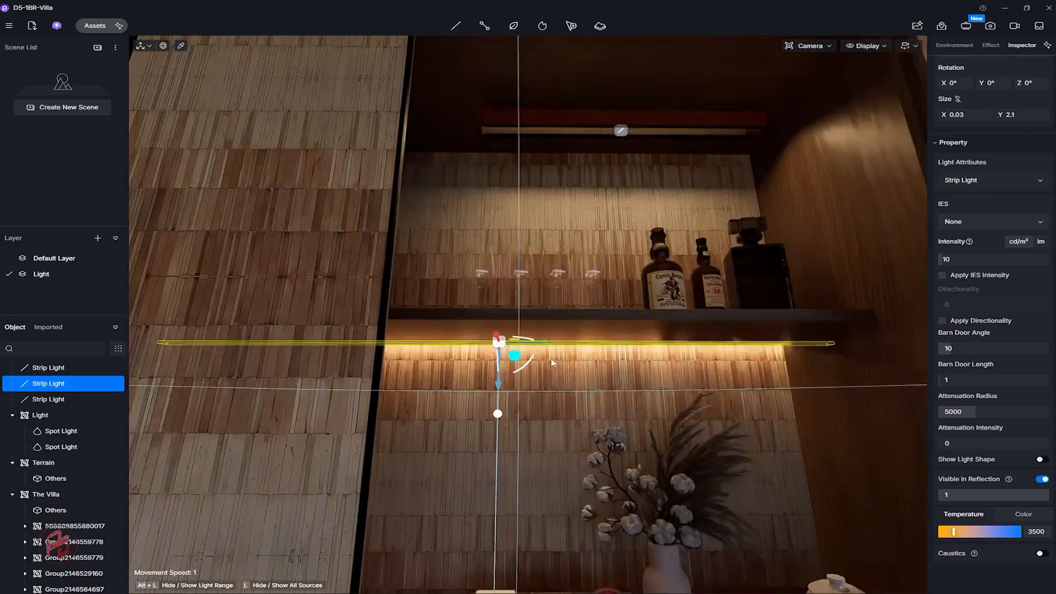
{"action": "key", "text": "s"}
{"action": "right_click_drag", "start_coordinate": [484, 348], "coordinate": [407, 330]}
Ungroup the Light group holding the two spotlights above the bed area.
{"action": "key", "text": "Escape"}
{"action": "scroll", "coordinate": [385, 347], "scroll_direction": "up", "scroll_amount": 3}
{"action": "key", "text": "s"}
{"action": "key", "text": "w"}
{"action": "left_click", "coordinate": [315, 164]}
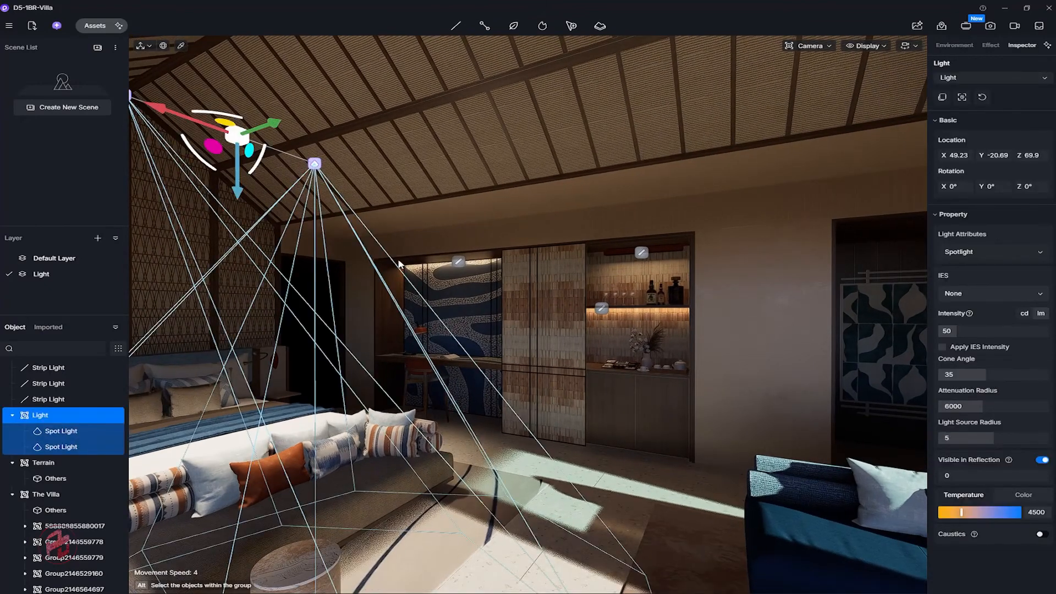
{"action": "right_click", "coordinate": [57, 435]}
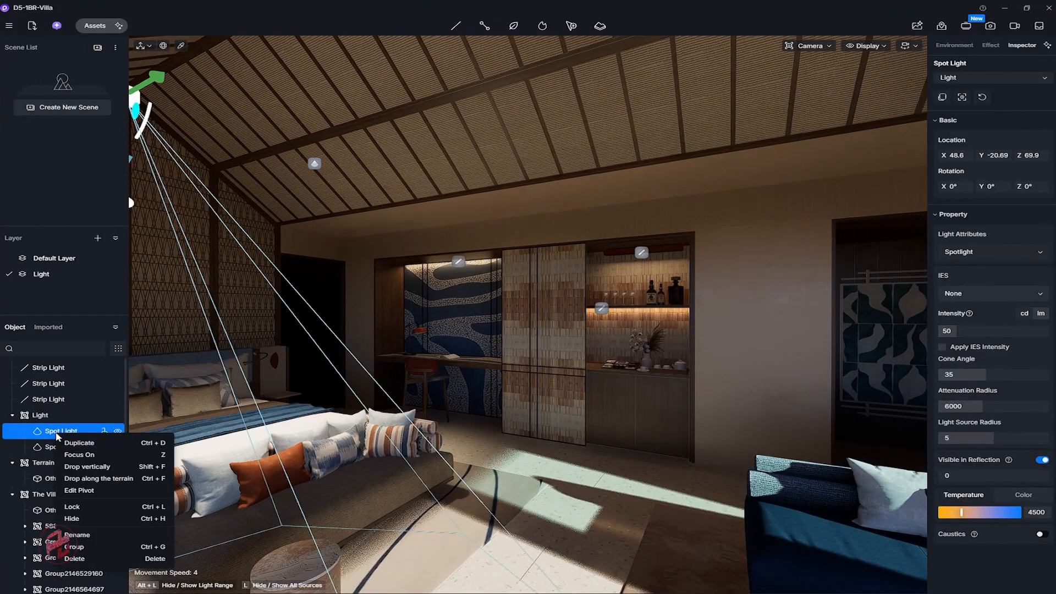
{"action": "left_click", "coordinate": [44, 415]}
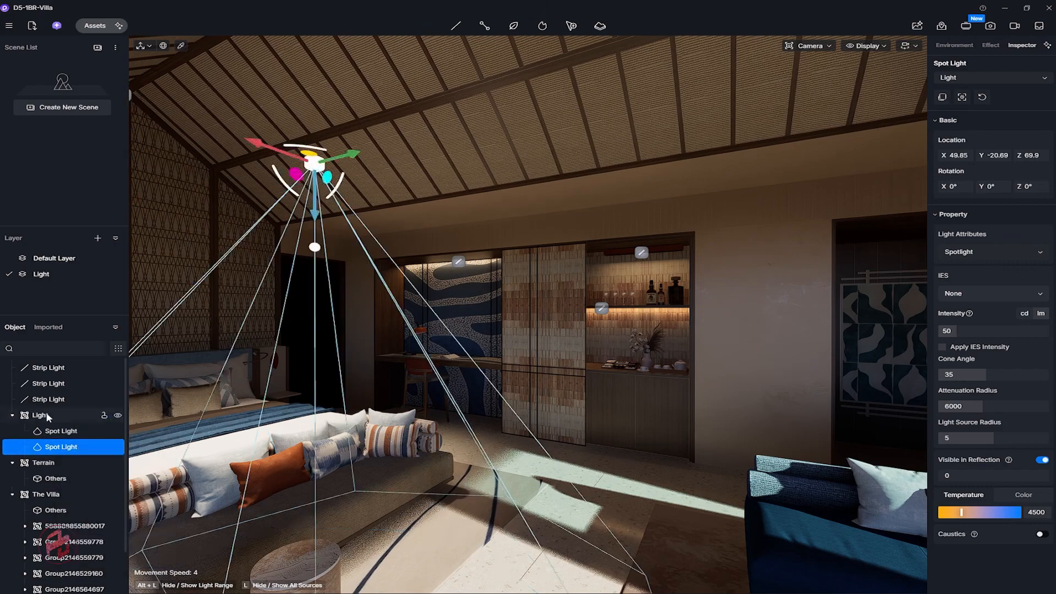
{"action": "right_click", "coordinate": [48, 416]}
{"action": "left_click", "coordinate": [101, 540]}
Duplicate one of the bedroom spotlights and move the copy into the artwork niche behind the blue sofa.
{"action": "left_click", "coordinate": [315, 164]}
{"action": "right_click_drag", "start_coordinate": [319, 167], "coordinate": [388, 149]}
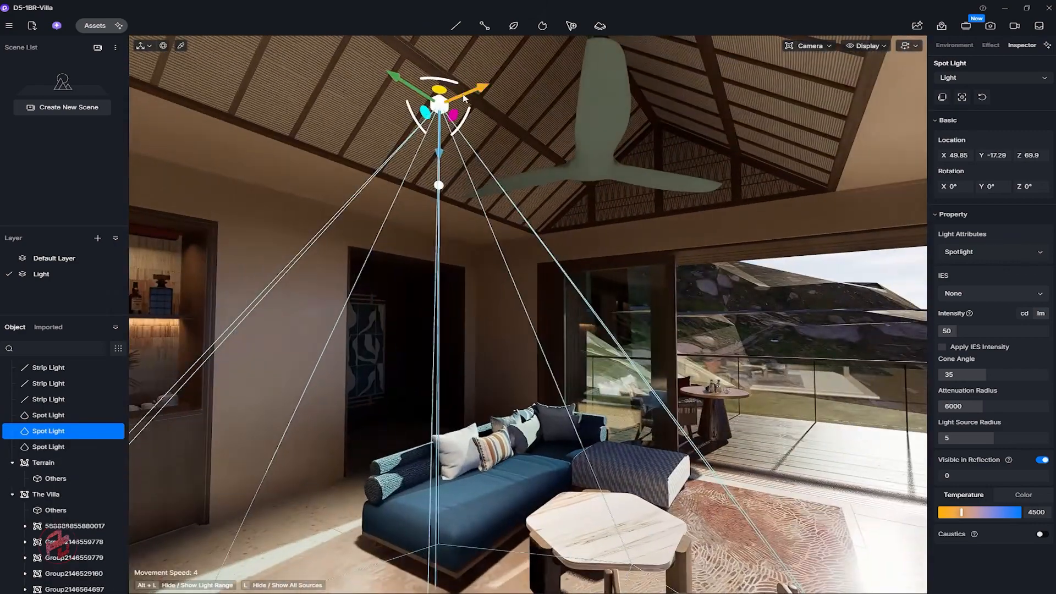
{"action": "left_click_drag", "start_coordinate": [436, 107], "coordinate": [423, 244]}
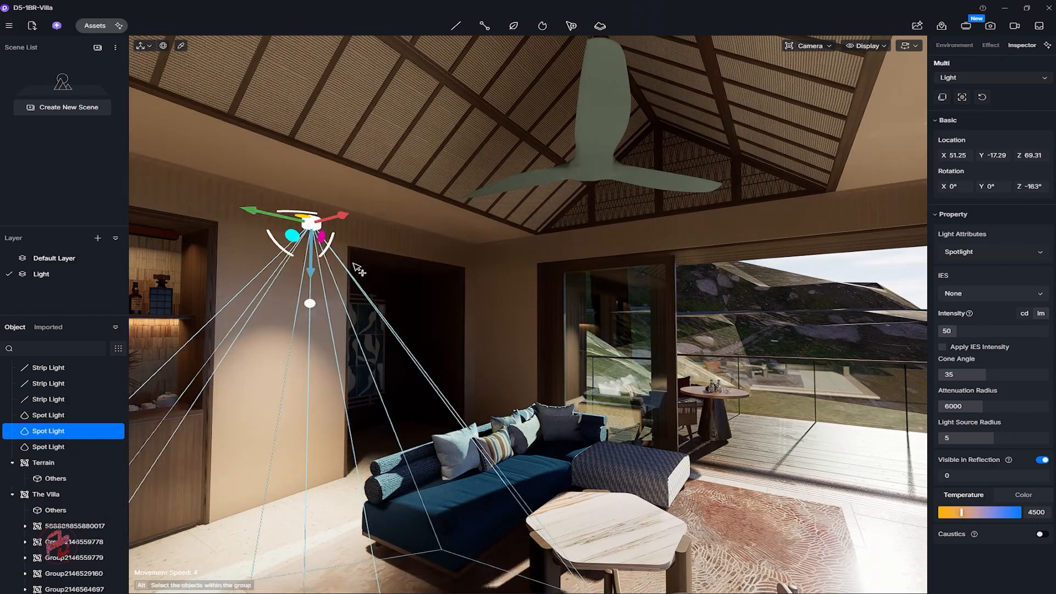
{"action": "key", "text": "ctrl+z"}
{"action": "left_click_drag", "start_coordinate": [275, 215], "coordinate": [416, 243]}
{"action": "right_click_drag", "start_coordinate": [416, 243], "coordinate": [541, 222]}
{"action": "scroll", "coordinate": [541, 221], "scroll_direction": "up", "scroll_amount": 3}
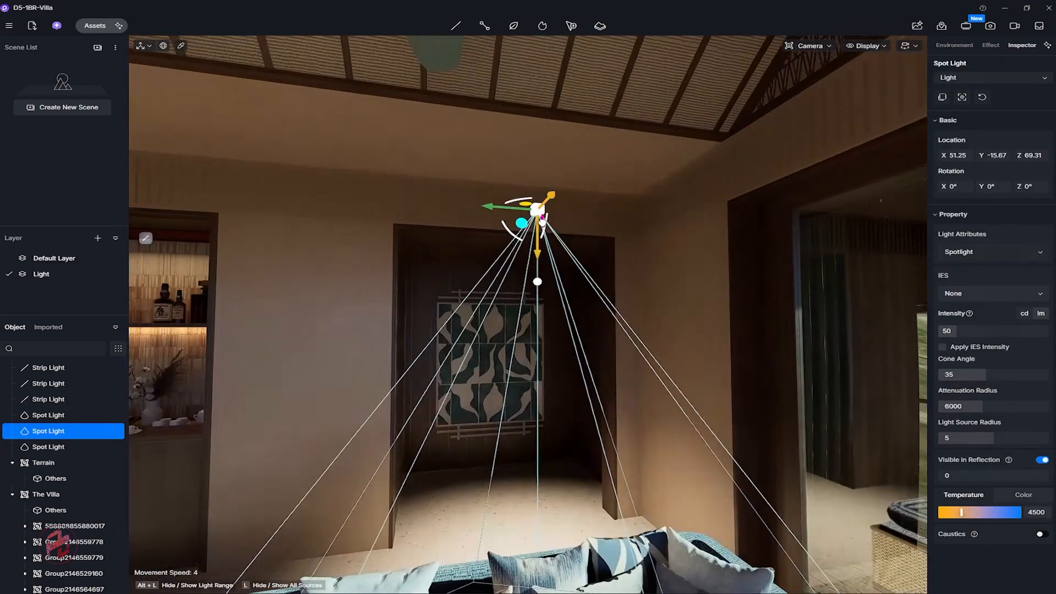
{"action": "left_click_drag", "start_coordinate": [541, 222], "coordinate": [467, 255]}
{"action": "scroll", "coordinate": [467, 254], "scroll_direction": "up", "scroll_amount": 3}
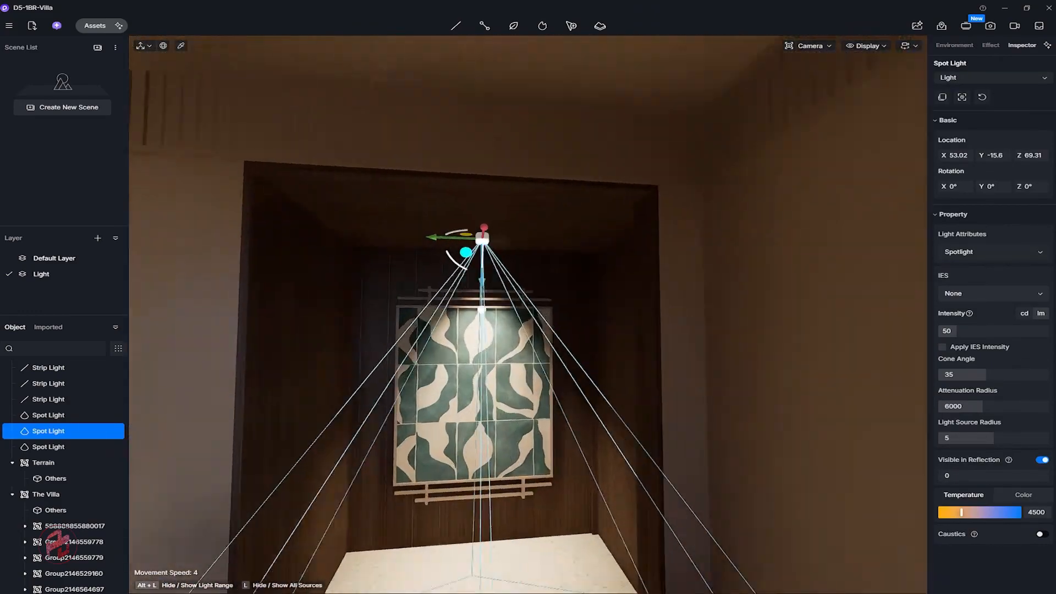
Pull the niche spotlight back from the artwork to about X 52.46 and tilt it 25° about Y.
{"action": "scroll", "coordinate": [467, 254], "scroll_direction": "down", "scroll_amount": 3}
{"action": "right_click_drag", "start_coordinate": [468, 255], "coordinate": [495, 258]}
{"action": "scroll", "coordinate": [440, 231], "scroll_direction": "up", "scroll_amount": 3}
{"action": "left_click_drag", "start_coordinate": [427, 213], "coordinate": [417, 231]}
{"action": "left_click_drag", "start_coordinate": [425, 178], "coordinate": [448, 154]}
{"action": "right_click_drag", "start_coordinate": [495, 176], "coordinate": [475, 187]}
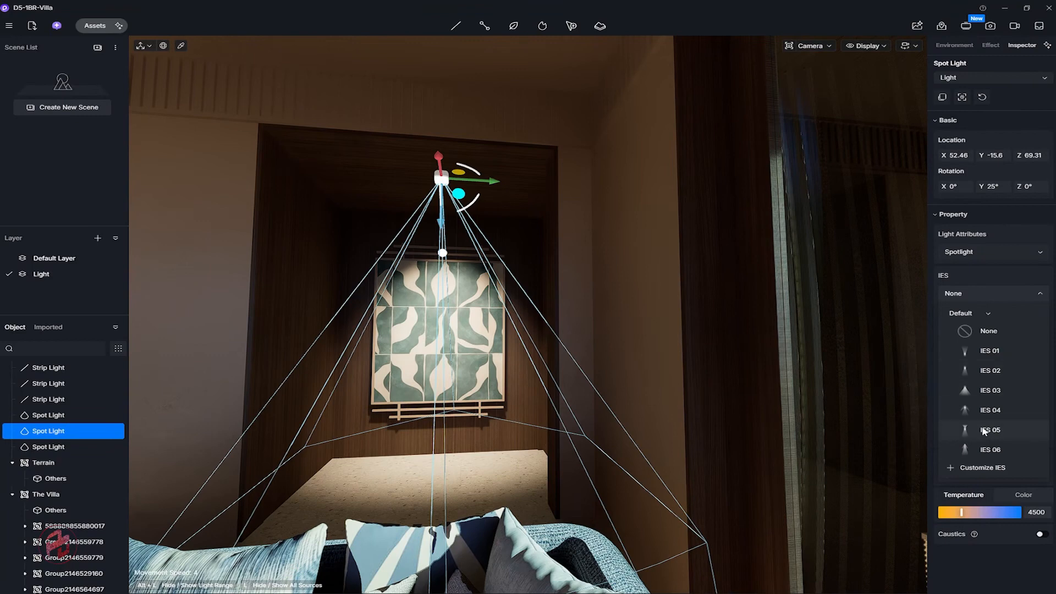
Apply the IES 03 profile to the artwork niche's spotlight and set its intensity to 10.
{"action": "left_click", "coordinate": [990, 389]}
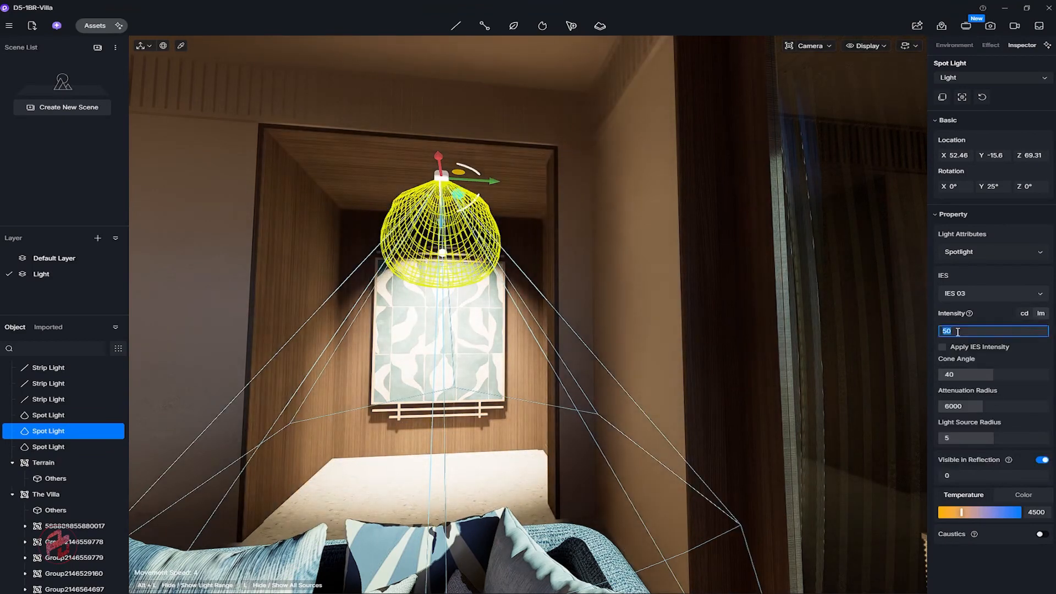
{"action": "type", "text": "10"}
{"action": "key", "text": "Return"}
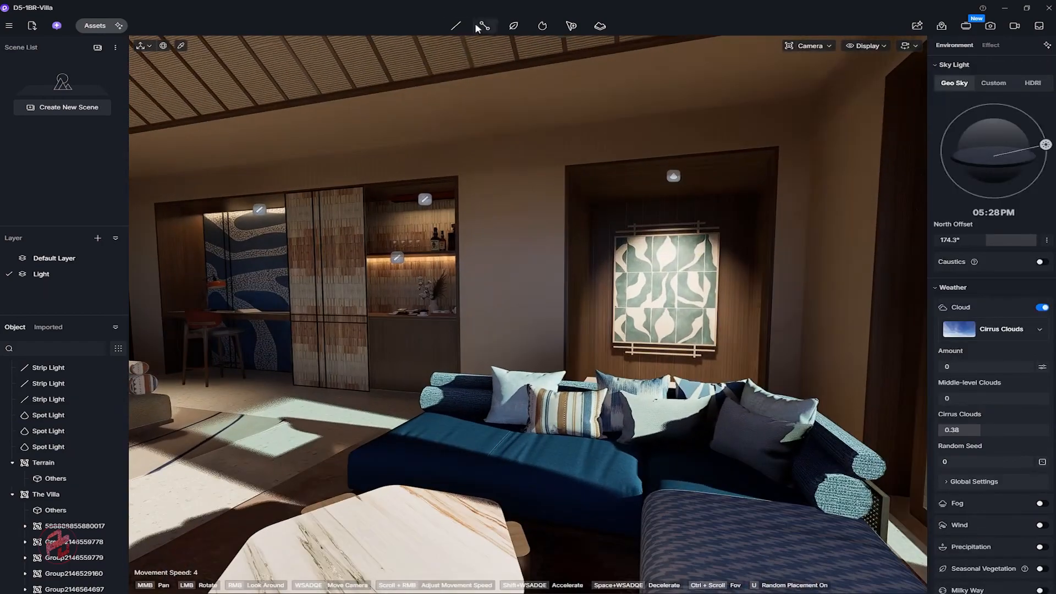
Add a rectangle light under the artwork niche's ceiling and shift it along X to about 52.49.
{"action": "left_click", "coordinate": [461, 93]}
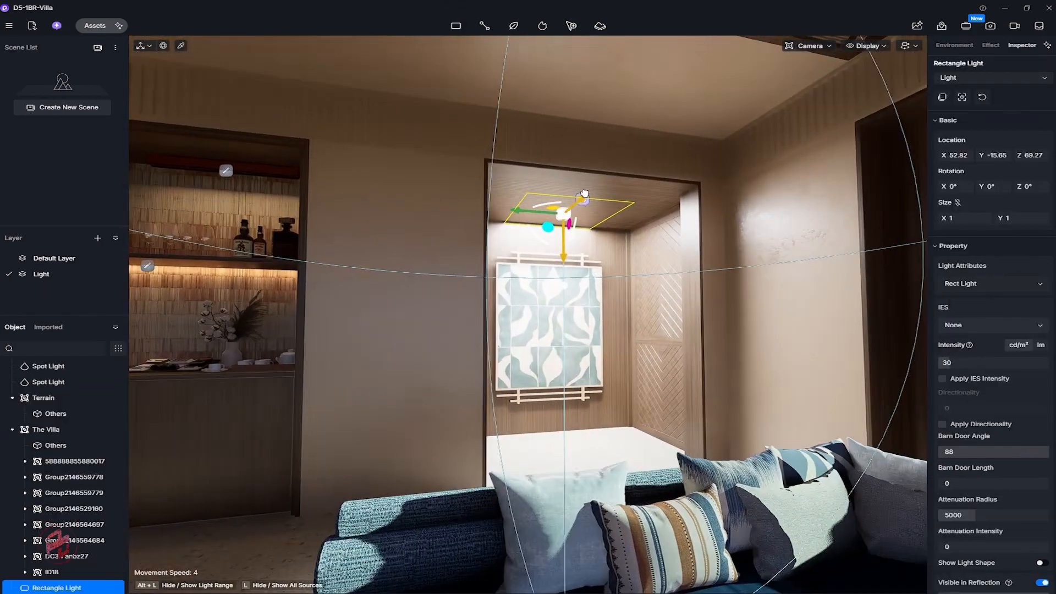
{"action": "left_click_drag", "start_coordinate": [585, 194], "coordinate": [594, 186]}
{"action": "right_click_drag", "start_coordinate": [594, 185], "coordinate": [633, 187]}
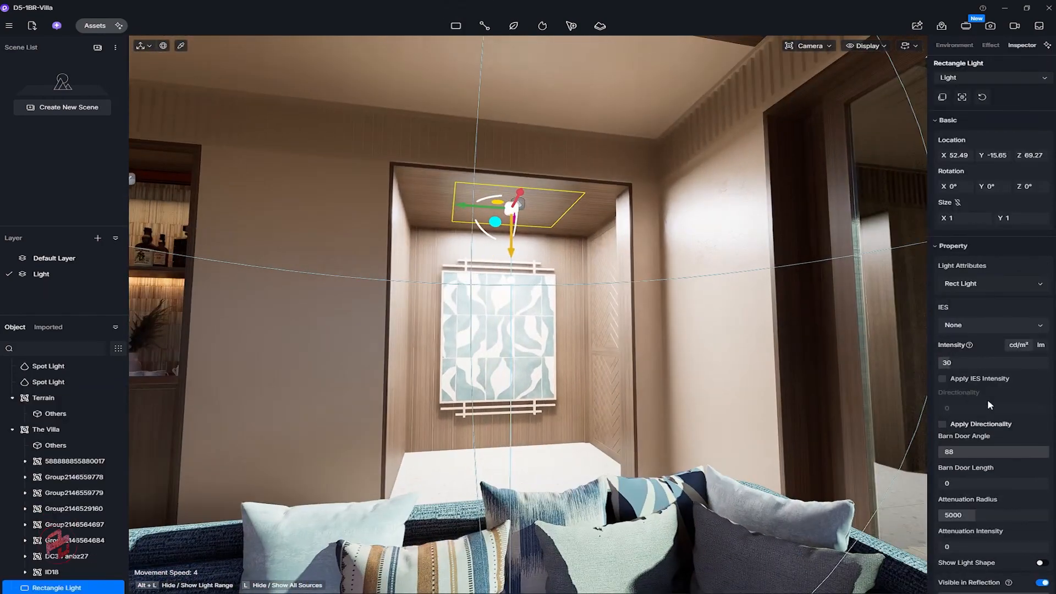
Make the niche's rectangle light invisible in reflections and set its intensity to 1.
{"action": "scroll", "coordinate": [990, 389], "scroll_direction": "down", "scroll_amount": 2}
{"action": "scroll", "coordinate": [989, 388], "scroll_direction": "down", "scroll_amount": 1}
{"action": "left_click", "coordinate": [1042, 479]}
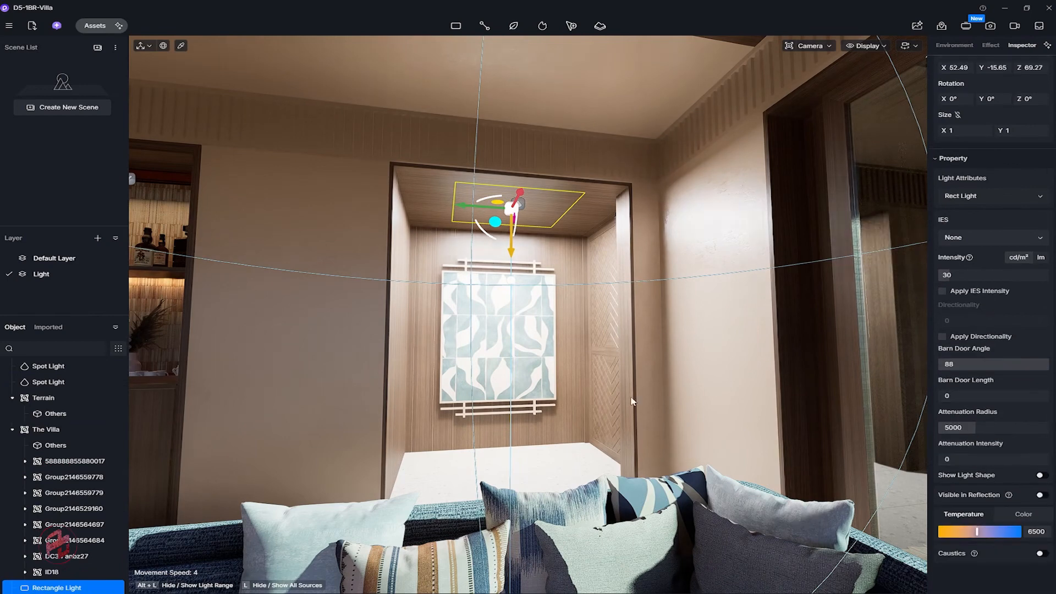
{"action": "right_click_drag", "start_coordinate": [605, 336], "coordinate": [559, 324]}
{"action": "type", "text": "1"}
{"action": "key", "text": "Return"}
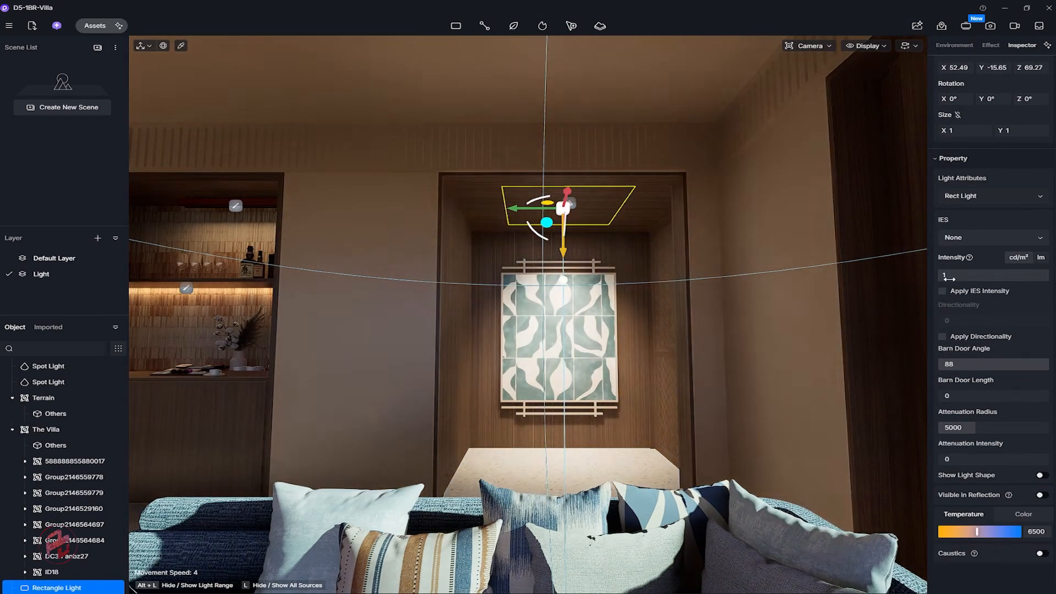
Apply the IES 03 profile to both spotlights above the bed area.
{"action": "key", "text": "w"}
{"action": "right_click_drag", "start_coordinate": [567, 246], "coordinate": [573, 180]}
{"action": "left_click", "coordinate": [601, 266]}
{"action": "left_click", "coordinate": [572, 175]}
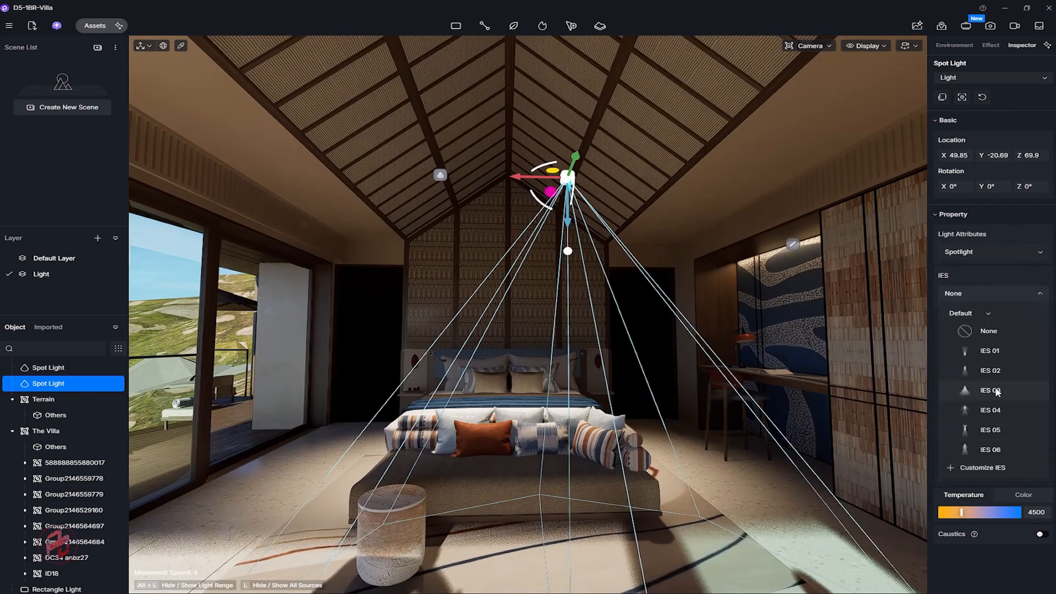
{"action": "left_click", "coordinate": [990, 390]}
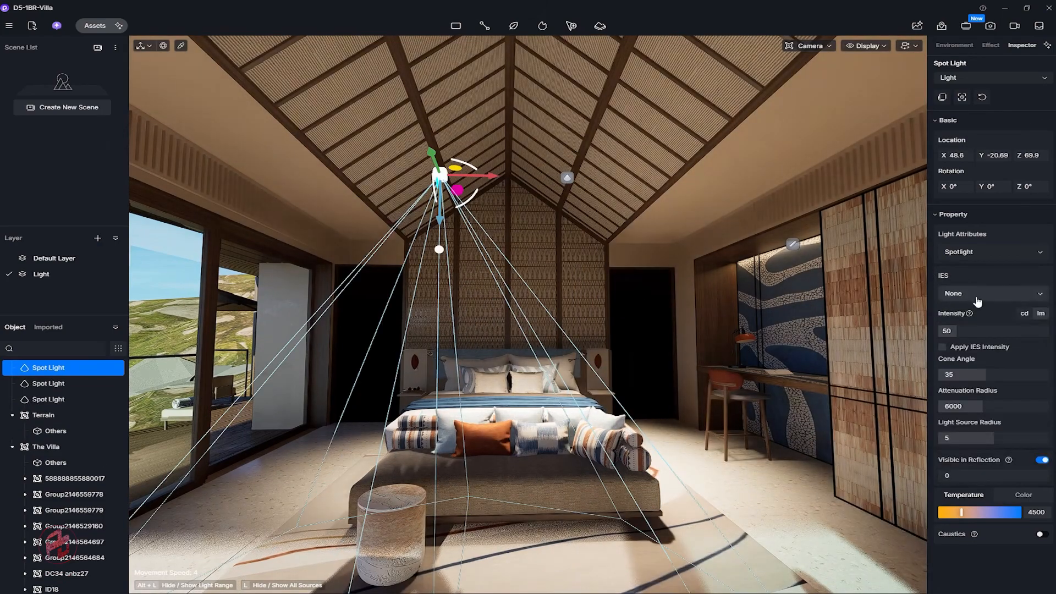
{"action": "left_click", "coordinate": [986, 392]}
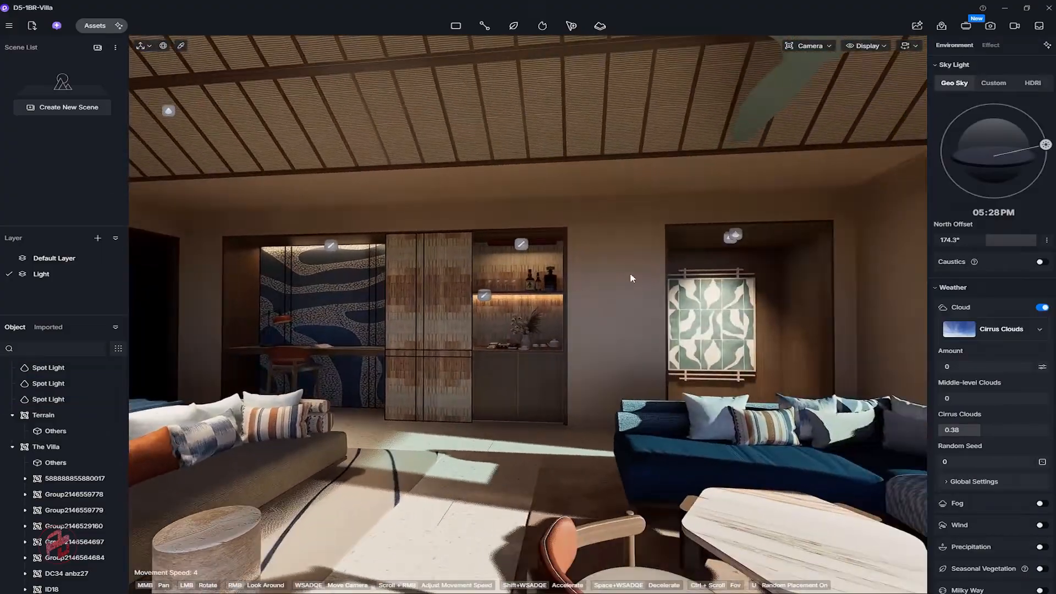
Copy the desk alcove's strip light into the space above the bed.
{"action": "right_click_drag", "start_coordinate": [632, 278], "coordinate": [490, 253]}
{"action": "key", "text": "w"}
{"action": "key", "text": "s"}
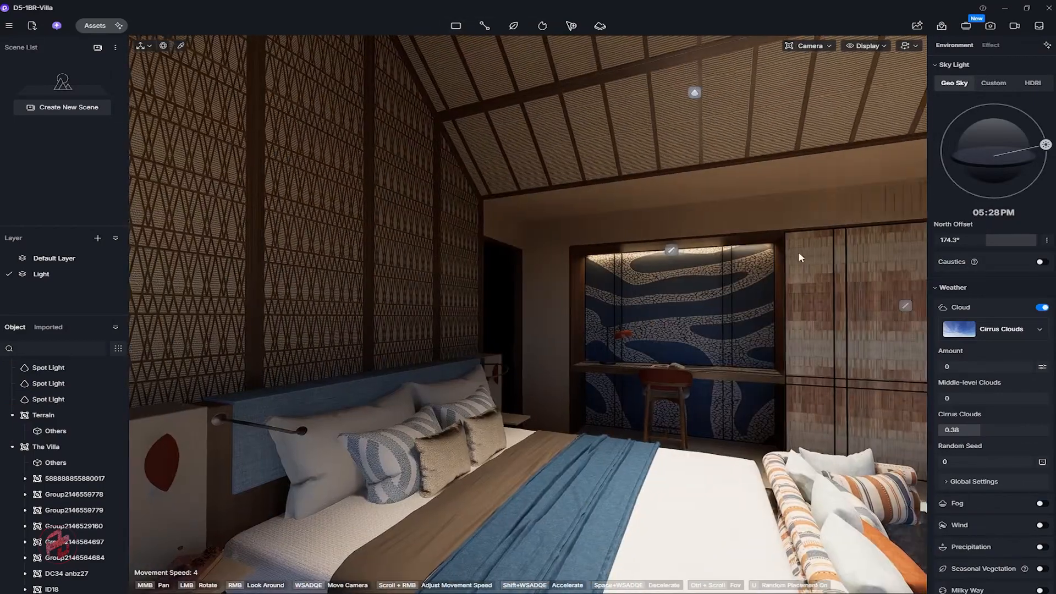
{"action": "left_click", "coordinate": [775, 245]}
{"action": "right_click_drag", "start_coordinate": [706, 285], "coordinate": [644, 273]}
{"action": "left_click_drag", "start_coordinate": [770, 250], "coordinate": [500, 136], "text": "alt"}
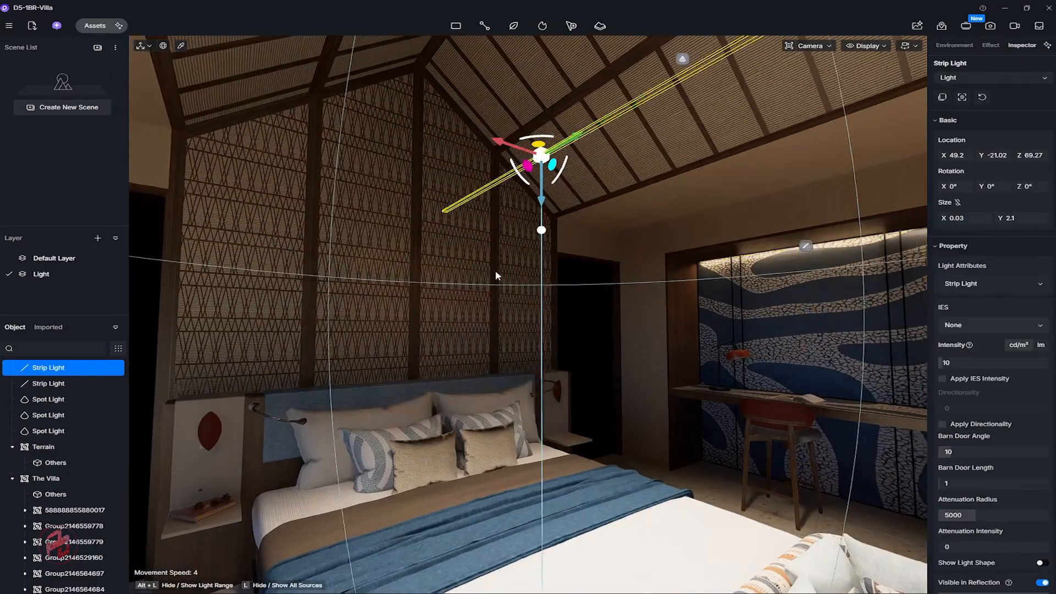
Rotate the copied strip light to X 180°, Y 0° and Z 90° and lower it onto the headboard.
{"action": "right_click_drag", "start_coordinate": [495, 276], "coordinate": [523, 242]}
{"action": "left_click_drag", "start_coordinate": [524, 236], "coordinate": [477, 94]}
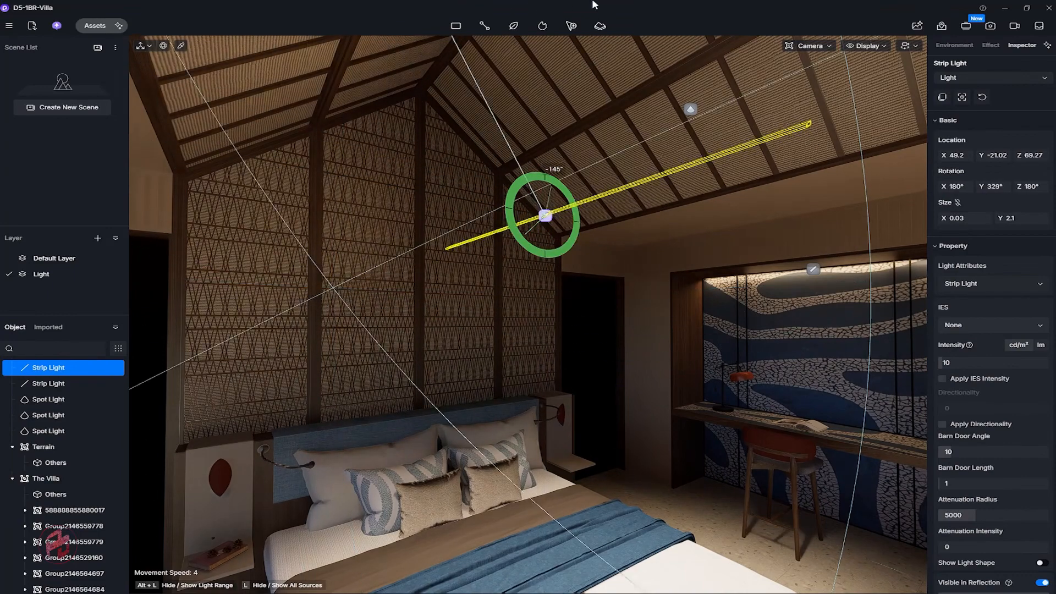
{"action": "left_click_drag", "start_coordinate": [594, 5], "coordinate": [719, 5]}
{"action": "left_click_drag", "start_coordinate": [537, 208], "coordinate": [424, 284]}
{"action": "left_click_drag", "start_coordinate": [405, 338], "coordinate": [365, 466]}
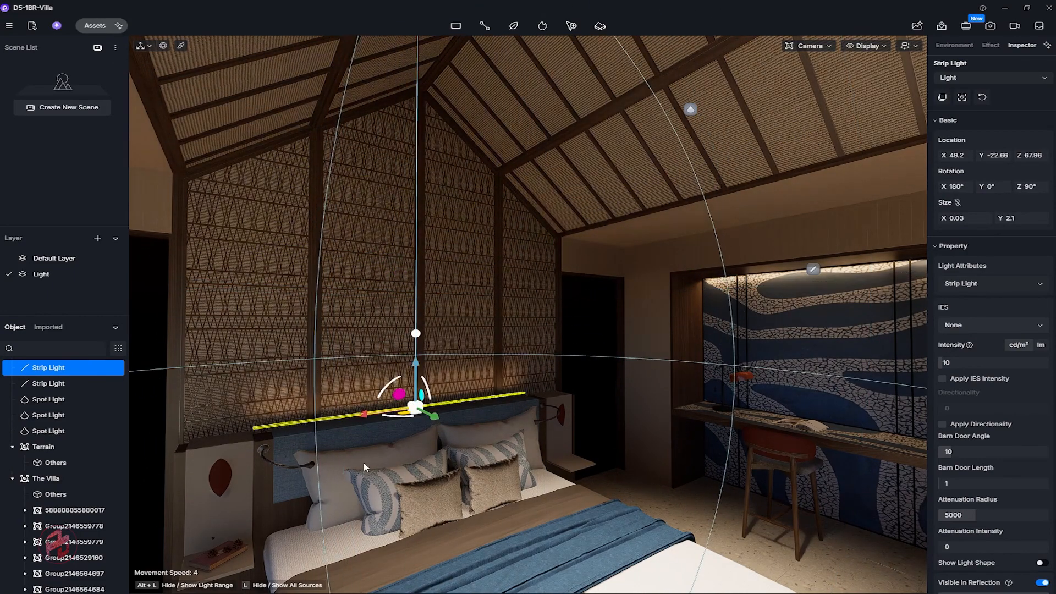
Lengthen the headboard strip light to 2.8 and align it along the patterned wall behind the headboard.
{"action": "middle_click_drag", "start_coordinate": [365, 467], "coordinate": [528, 480]}
{"action": "left_click_drag", "start_coordinate": [578, 357], "coordinate": [551, 360]}
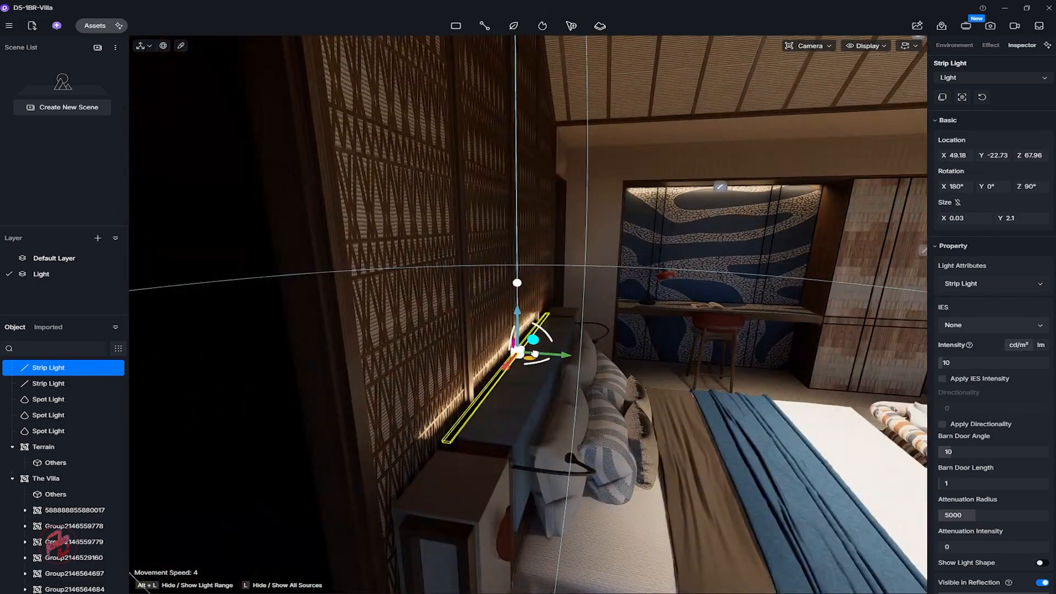
{"action": "middle_click_drag", "start_coordinate": [594, 374], "coordinate": [457, 379]}
{"action": "left_click_drag", "start_coordinate": [582, 366], "coordinate": [594, 365]}
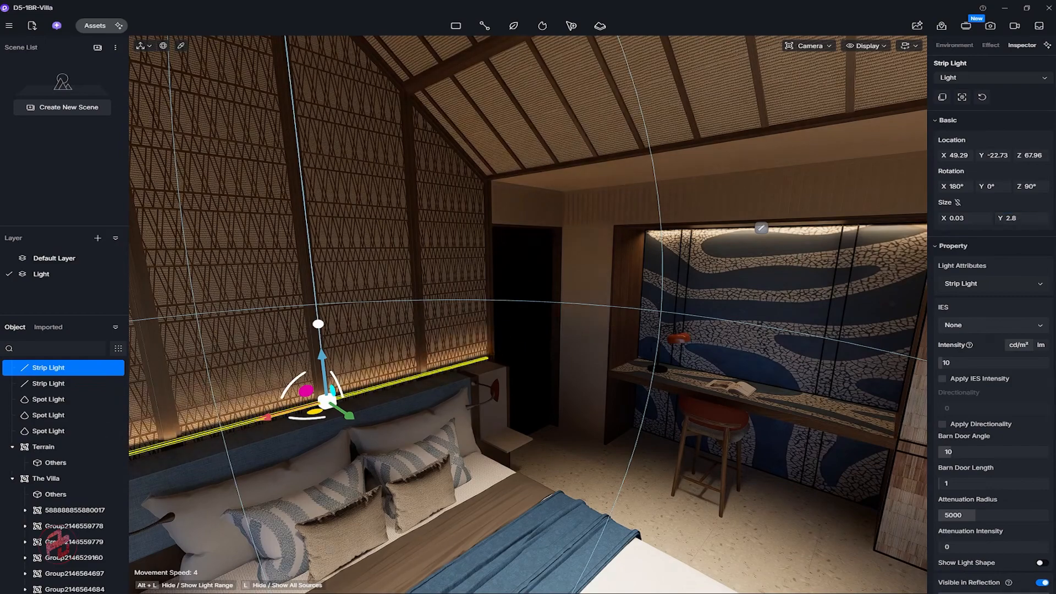
{"action": "right_click_drag", "start_coordinate": [539, 382], "coordinate": [418, 383]}
{"action": "left_click_drag", "start_coordinate": [555, 363], "coordinate": [549, 370]}
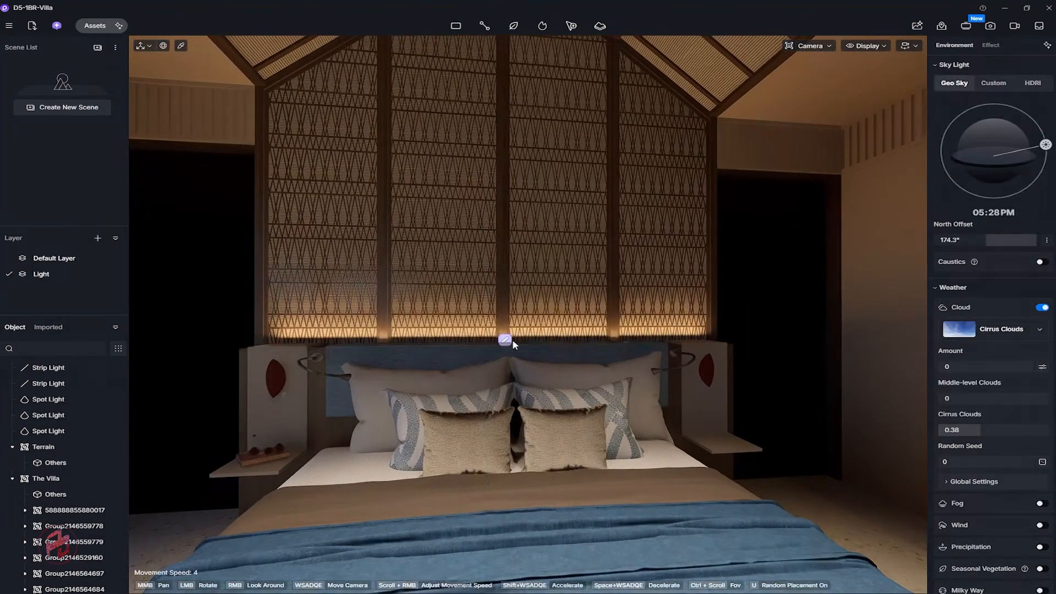
Set the headboard strip light's intensity to 20 and fine-tune its height behind the headboard.
{"action": "left_click", "coordinate": [507, 340]}
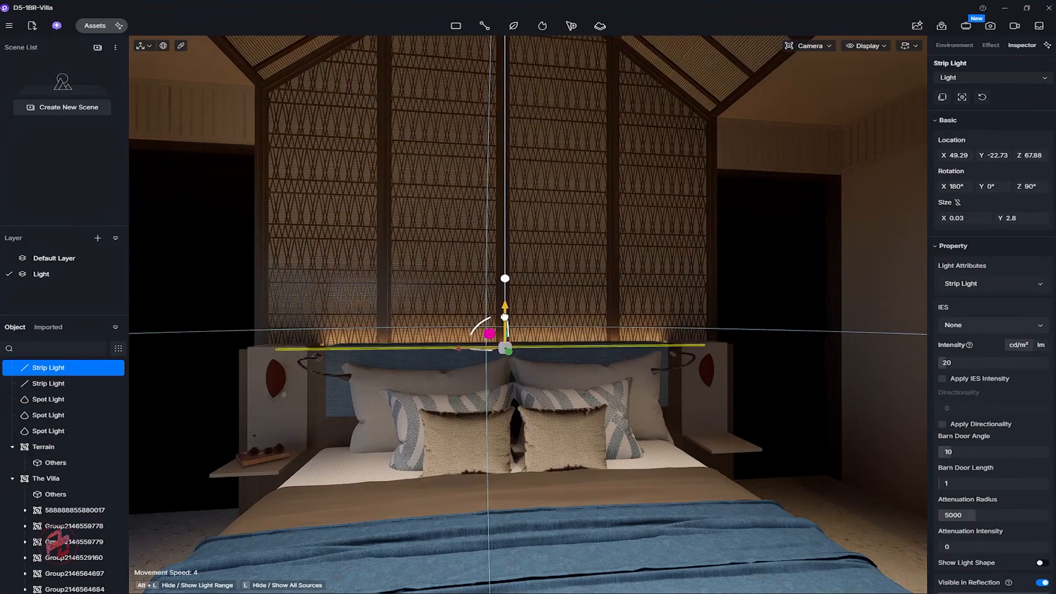
{"action": "key", "text": "Escape"}
{"action": "key", "text": "s"}
{"action": "mouse_move", "coordinate": [504, 317]}
{"action": "right_mouse_down"}
{"action": "mouse_move", "coordinate": [418, 321]}
{"action": "mouse_move", "coordinate": [506, 302]}
{"action": "right_mouse_up"}
{"action": "right_click_drag", "start_coordinate": [369, 321], "coordinate": [465, 320]}
{"action": "left_click", "coordinate": [626, 261]}
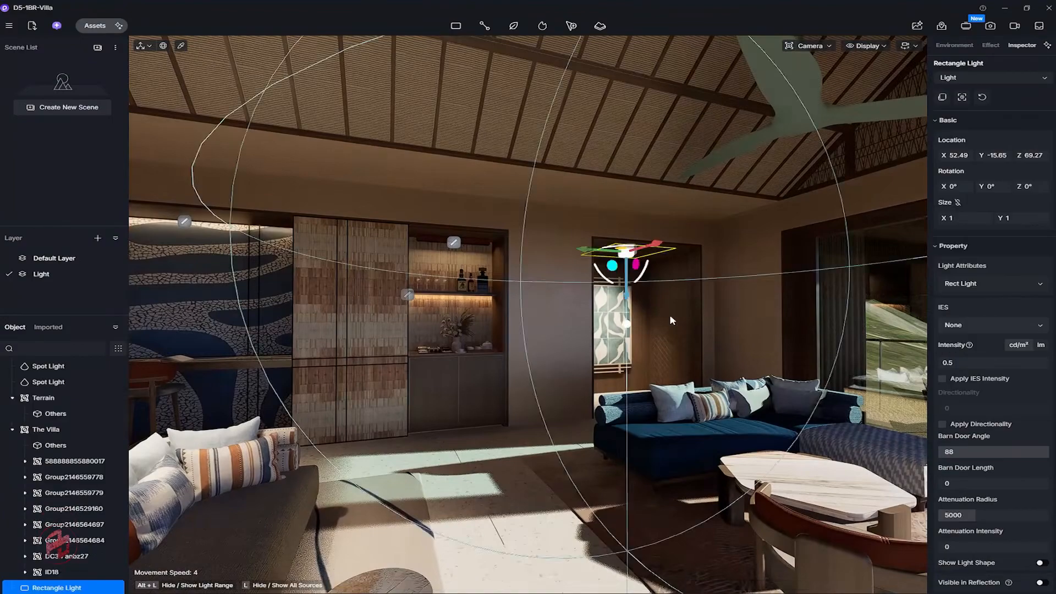
{"action": "right_click_drag", "start_coordinate": [669, 318], "coordinate": [616, 308]}
{"action": "left_click_drag", "start_coordinate": [783, 266], "coordinate": [157, 278]}
{"action": "right_click_drag", "start_coordinate": [374, 313], "coordinate": [286, 310]}
{"action": "key", "text": "w"}
{"action": "key", "text": "Escape"}
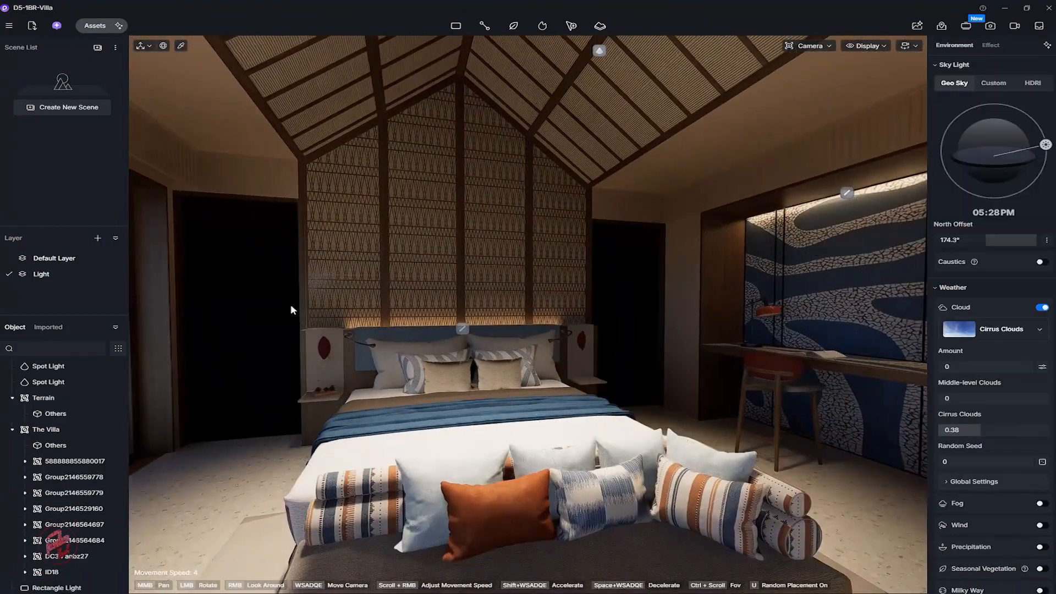
Add a point light over the bed and raise it to a height of about Z 68.19.
{"action": "left_click", "coordinate": [461, 46]}
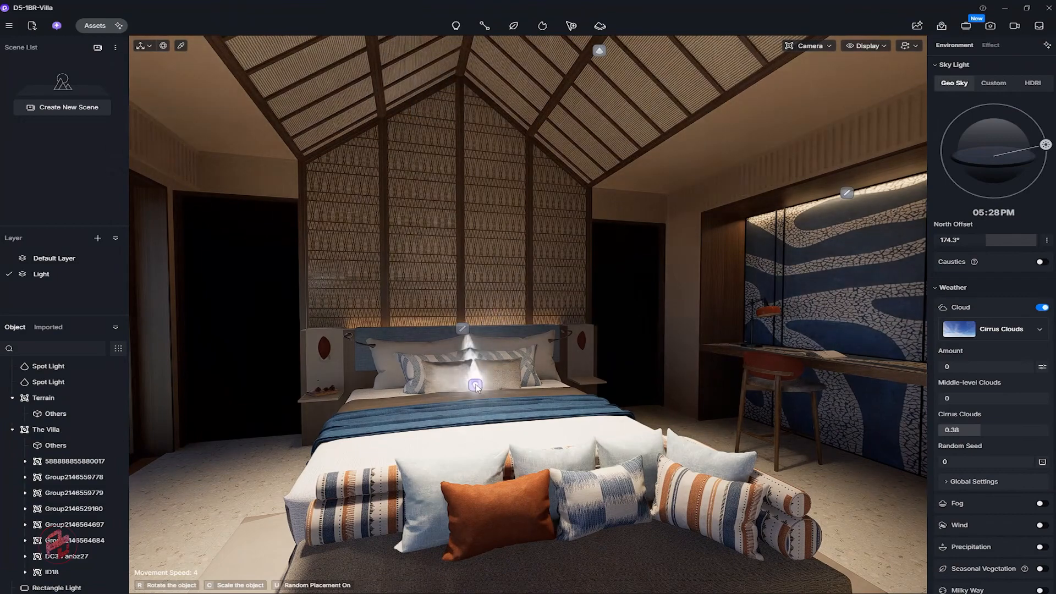
{"action": "left_click", "coordinate": [483, 354]}
{"action": "left_click_drag", "start_coordinate": [456, 394], "coordinate": [518, 404]}
{"action": "left_click_drag", "start_coordinate": [477, 355], "coordinate": [475, 242]}
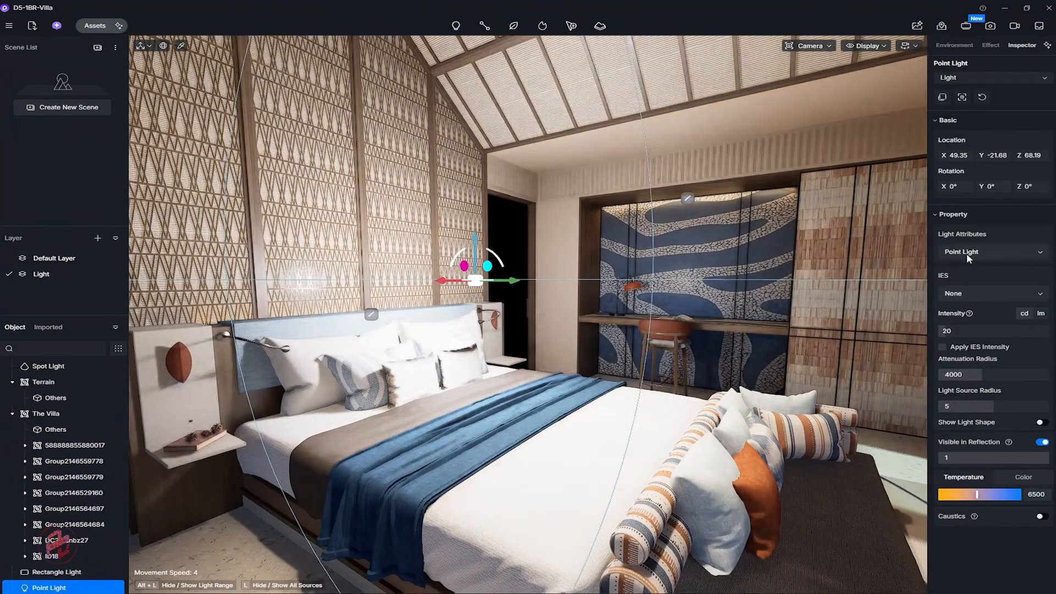
Set the bed's point light intensity to 0.5 and make it invisible in reflections.
{"action": "left_click", "coordinate": [957, 329]}
{"action": "type", "text": "0.5"}
{"action": "key", "text": "Return"}
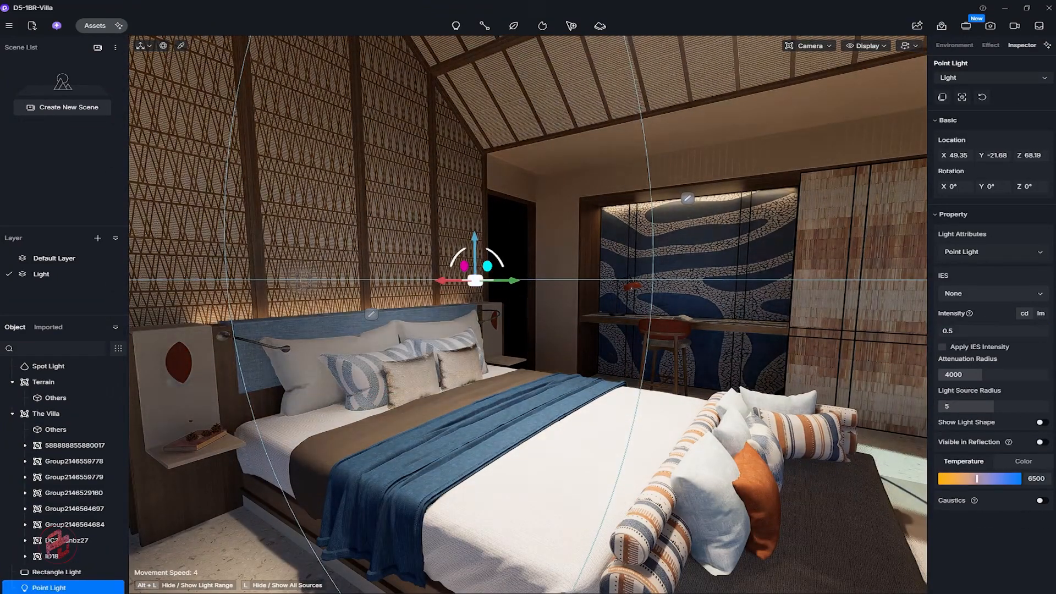
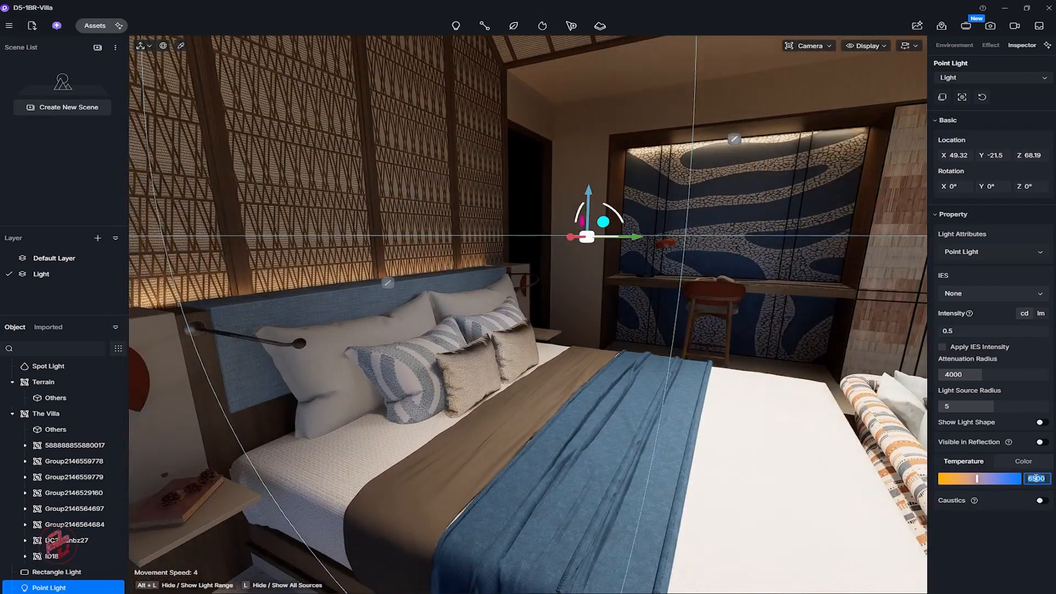
Set the bed's point light temperature to 4500 and align it with the bed's centre in plan at about X 49.25.
{"action": "key", "text": "Return"}
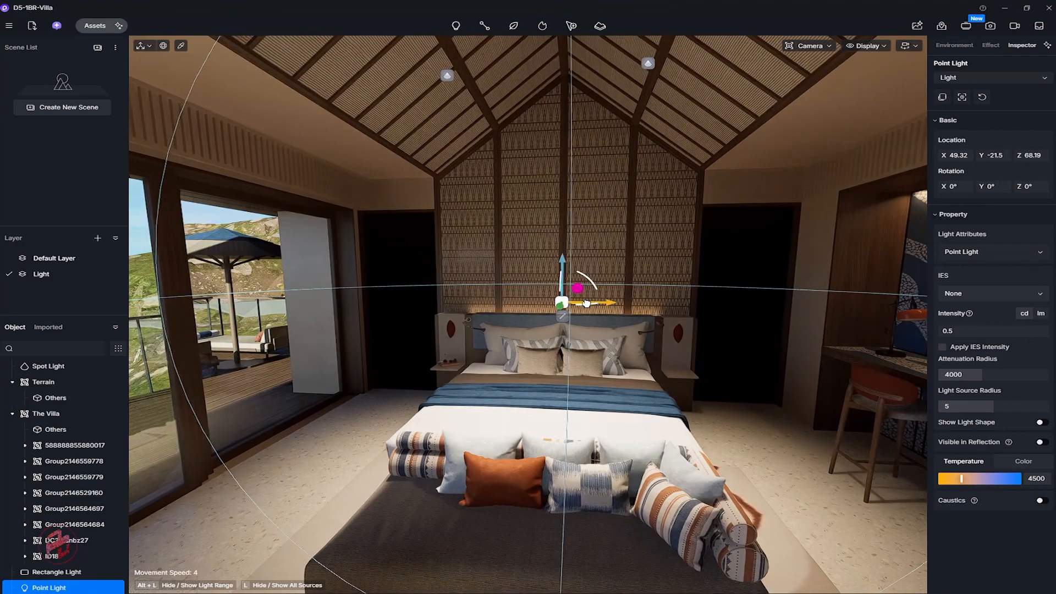
{"action": "key", "text": "t"}
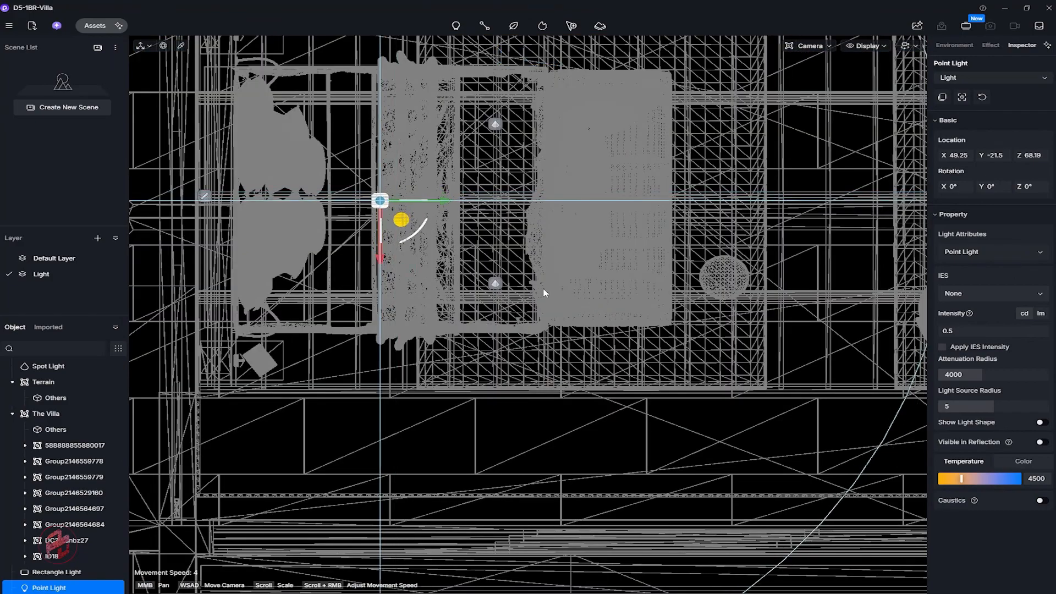
{"action": "key", "text": "p"}
{"action": "right_click_drag", "start_coordinate": [543, 293], "coordinate": [597, 237]}
{"action": "key", "text": "F3"}
{"action": "key", "text": "Escape"}
Copy the desk niche's strip light to the sloped ceiling's lower edge at about X 50.62, Z 69.68, rotated 180°, 310°, 180°.
{"action": "left_click", "coordinate": [737, 281]}
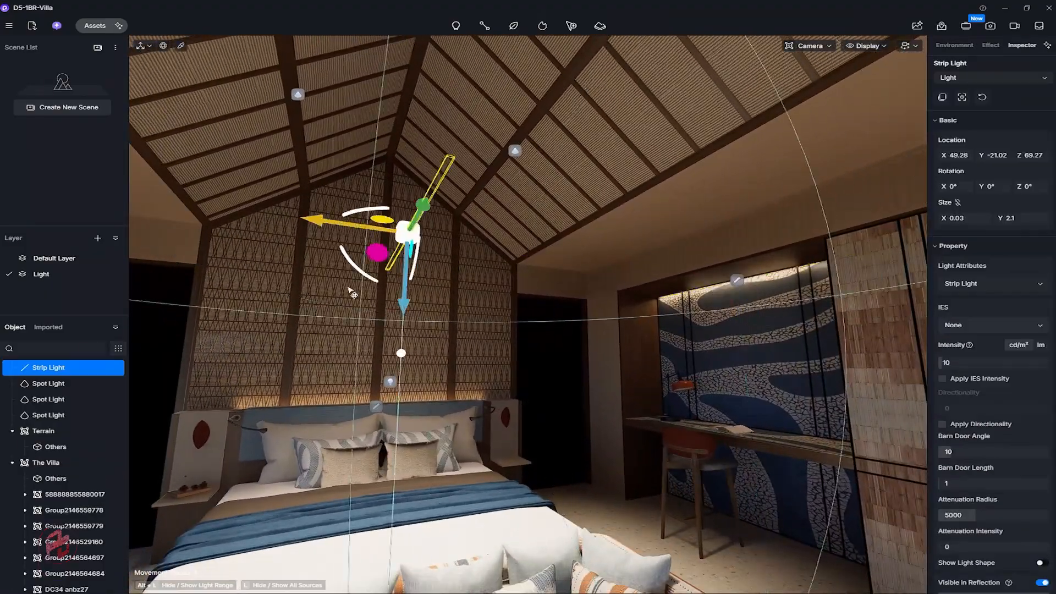
{"action": "left_click_drag", "start_coordinate": [348, 288], "coordinate": [501, 318], "text": "alt"}
{"action": "key", "text": "q"}
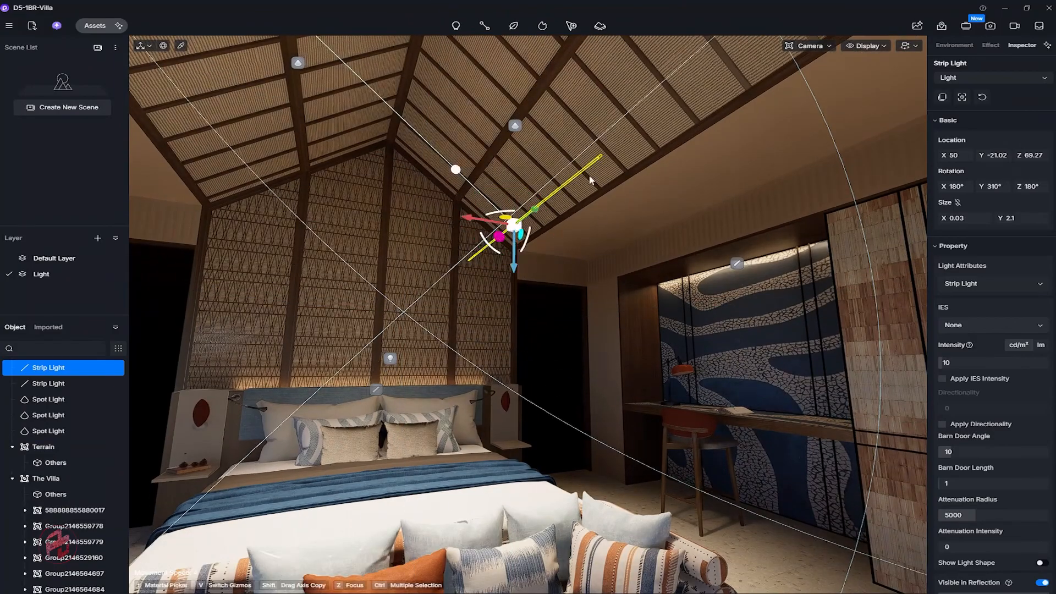
{"action": "key", "text": "s"}
{"action": "right_click_drag", "start_coordinate": [590, 180], "coordinate": [575, 160]}
{"action": "left_click_drag", "start_coordinate": [527, 303], "coordinate": [583, 257]}
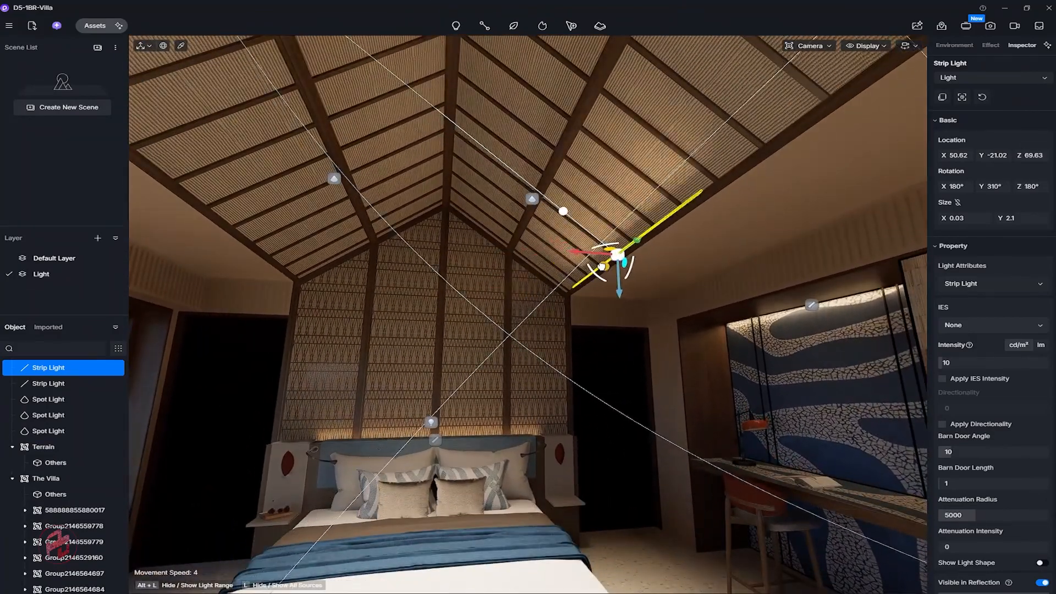
{"action": "right_click_drag", "start_coordinate": [602, 266], "coordinate": [405, 247]}
{"action": "key", "text": "s"}
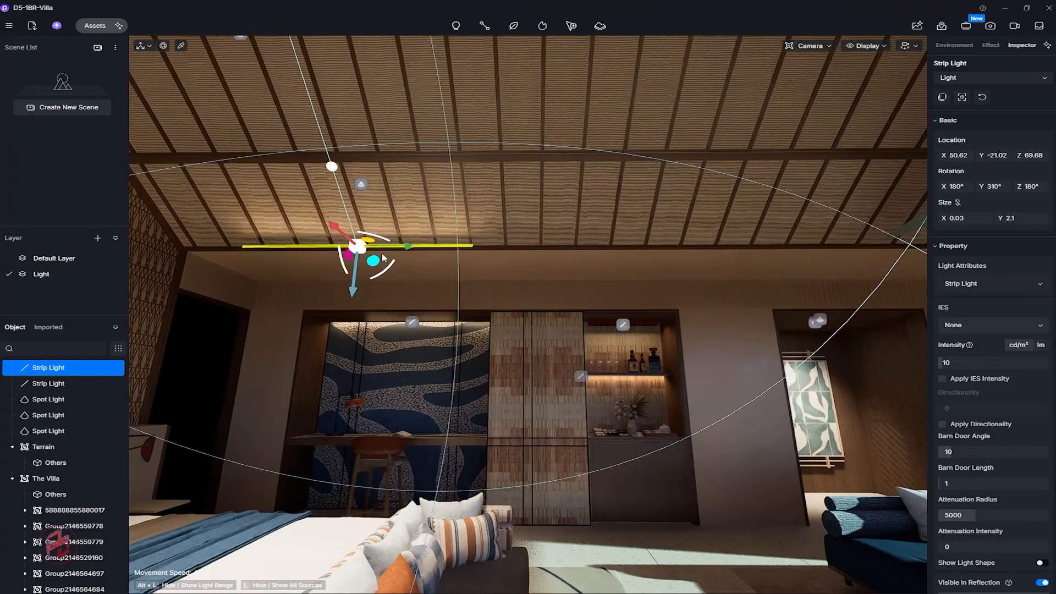
Lengthen the ceiling strip light to about 7.78 and shift it along the ceiling edge to about Y -18.7.
{"action": "left_click_drag", "start_coordinate": [401, 246], "coordinate": [605, 259]}
{"action": "right_click_drag", "start_coordinate": [606, 263], "coordinate": [644, 259]}
{"action": "key", "text": "w"}
{"action": "left_click_drag", "start_coordinate": [505, 243], "coordinate": [526, 244]}
{"action": "right_click_drag", "start_coordinate": [530, 259], "coordinate": [497, 259]}
{"action": "key", "text": "space"}
{"action": "key", "text": "space"}
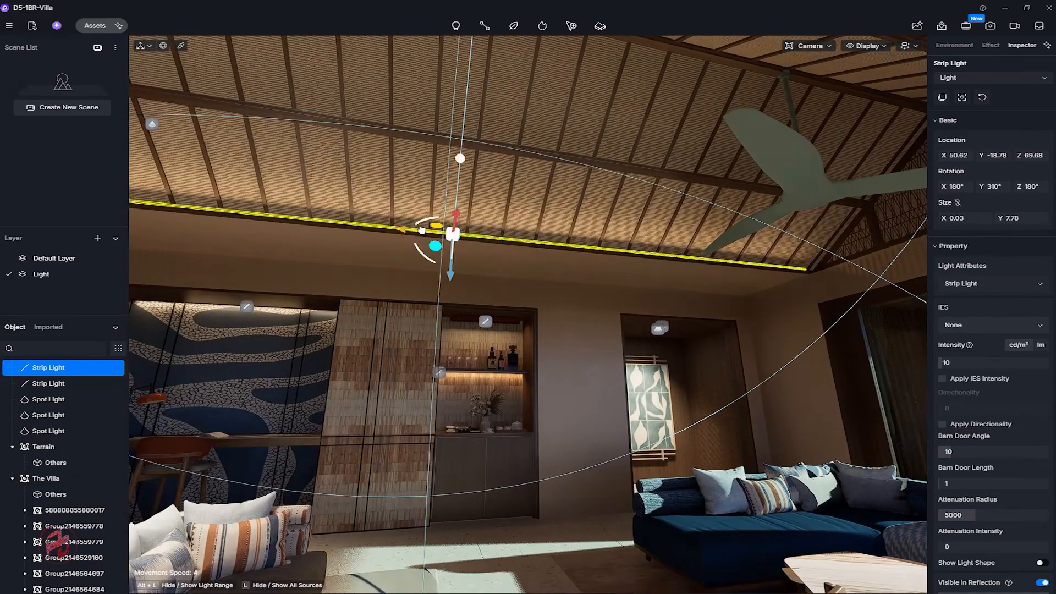
{"action": "left_click_drag", "start_coordinate": [405, 229], "coordinate": [420, 232]}
Copy the long ceiling strip light to the opposite ceiling edge at about X 47.82 and tilt it to a Y rotation of 51°.
{"action": "right_click_drag", "start_coordinate": [434, 242], "coordinate": [654, 206]}
{"action": "key", "text": "a"}
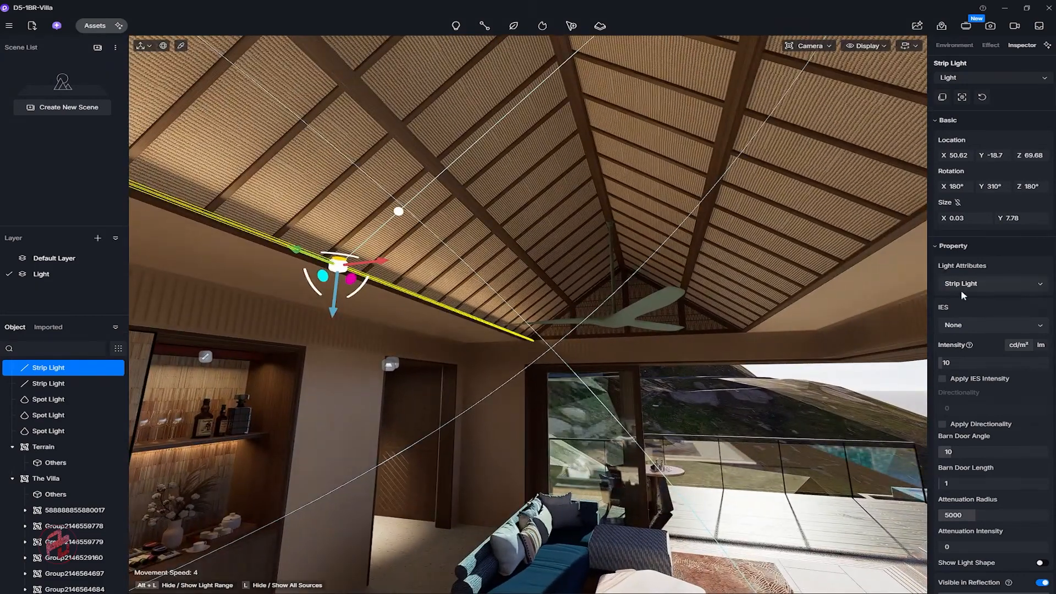
{"action": "scroll", "coordinate": [996, 253], "scroll_direction": "down", "scroll_amount": 4}
{"action": "scroll", "coordinate": [1023, 339], "scroll_direction": "up", "scroll_amount": 4}
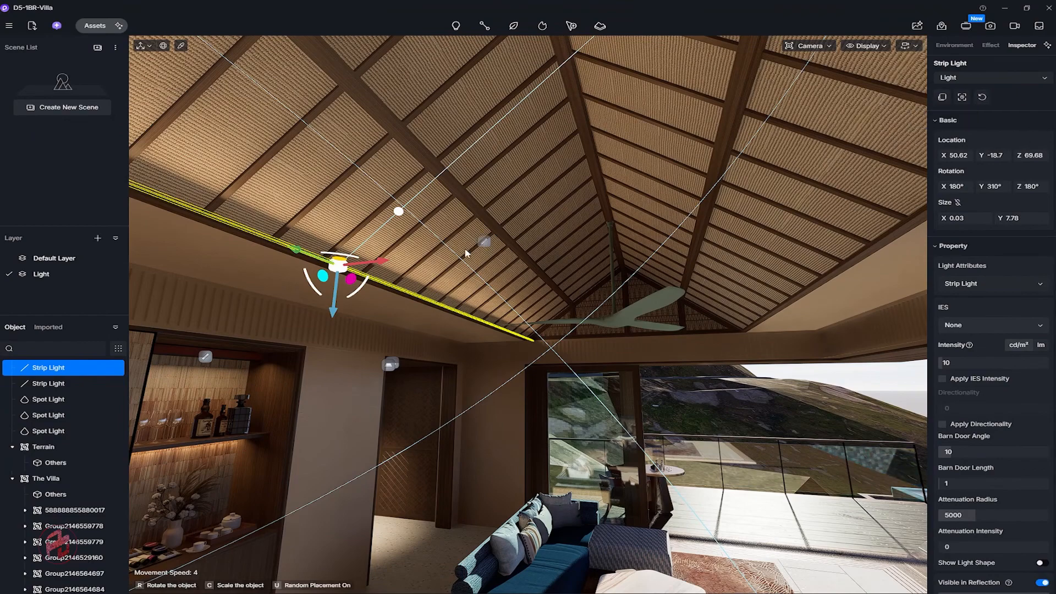
{"action": "left_click_drag", "start_coordinate": [368, 265], "coordinate": [897, 255], "text": "shift"}
{"action": "right_click_drag", "start_coordinate": [677, 261], "coordinate": [815, 294]}
{"action": "left_click_drag", "start_coordinate": [626, 237], "coordinate": [773, 269]}
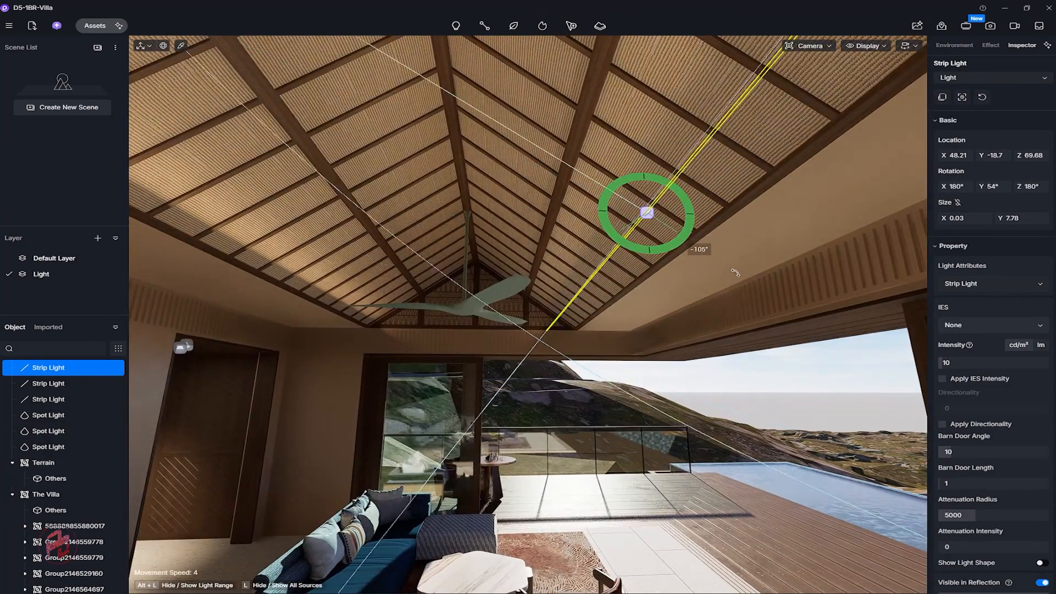
{"action": "left_click_drag", "start_coordinate": [622, 225], "coordinate": [689, 224]}
{"action": "key", "text": "e"}
{"action": "mouse_move", "coordinate": [708, 237]}
{"action": "right_mouse_down"}
{"action": "mouse_move", "coordinate": [770, 218]}
{"action": "mouse_move", "coordinate": [880, 214]}
{"action": "mouse_move", "coordinate": [561, 225]}
{"action": "mouse_move", "coordinate": [699, 228]}
{"action": "right_mouse_up"}
{"action": "key", "text": "d"}
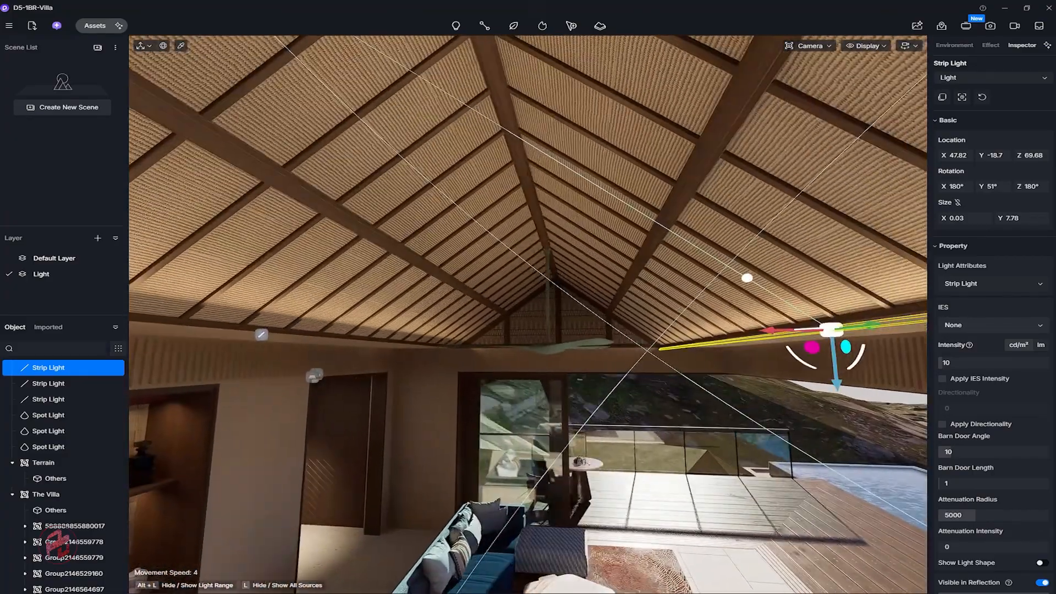
Adjust the tilt of the first ceiling strip light along the edge above the cabinet wall.
{"action": "left_click", "coordinate": [261, 336]}
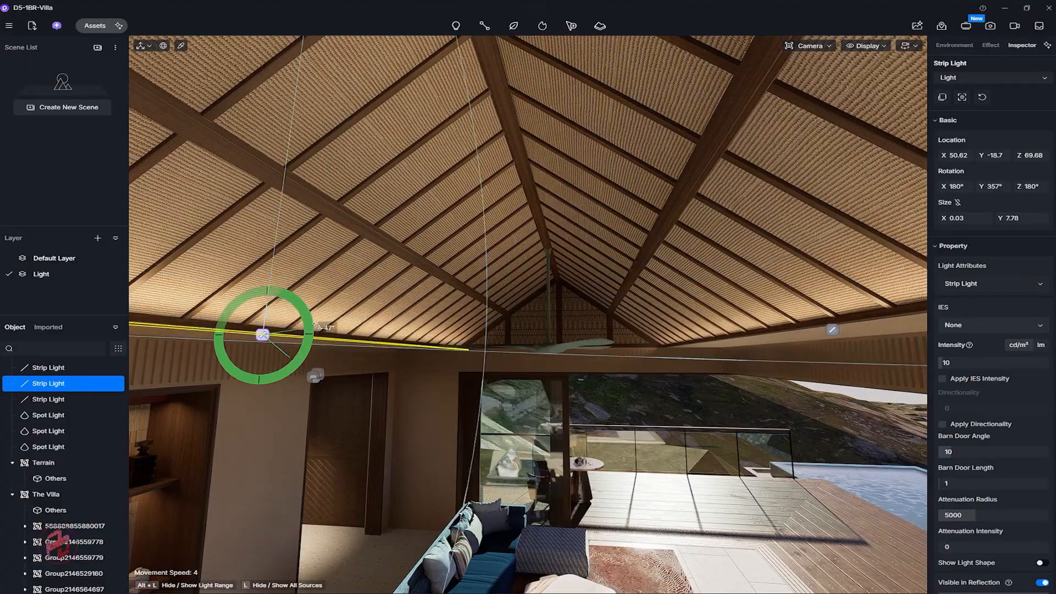
{"action": "key", "text": "Escape"}
{"action": "key", "text": "w"}
Check the ceiling lighting around the room and inspect the material at the dark opening beside the bed.
{"action": "right_click_drag", "start_coordinate": [536, 360], "coordinate": [159, 360]}
{"action": "key", "text": "s"}
{"action": "mouse_move", "coordinate": [525, 318]}
{"action": "right_mouse_down"}
{"action": "mouse_move", "coordinate": [473, 330]}
{"action": "mouse_move", "coordinate": [451, 291]}
{"action": "mouse_move", "coordinate": [682, 341]}
{"action": "mouse_move", "coordinate": [525, 318]}
{"action": "right_mouse_up"}
{"action": "key", "text": "w"}
{"action": "left_click", "coordinate": [507, 313]}
{"action": "left_click", "coordinate": [311, 286]}
{"action": "key", "text": "w"}
{"action": "right_click_drag", "start_coordinate": [311, 286], "coordinate": [660, 288]}
{"action": "key", "text": "a"}
{"action": "key", "text": "s"}
{"action": "key", "text": "d"}
{"action": "right_click_drag", "start_coordinate": [379, 317], "coordinate": [318, 317]}
{"action": "left_click", "coordinate": [181, 46]}
{"action": "left_click", "coordinate": [688, 293]}
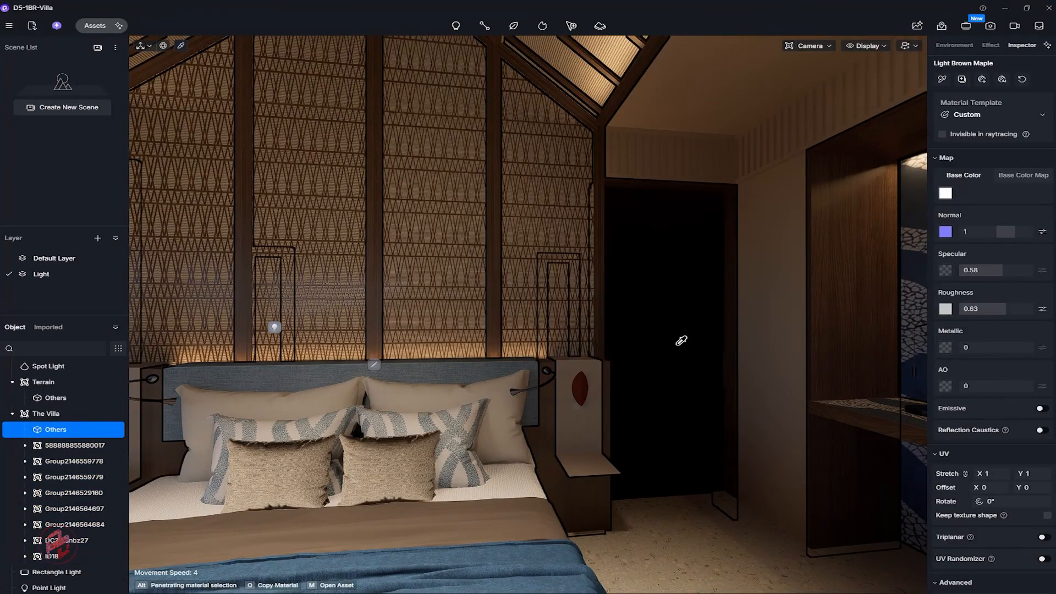
{"action": "key", "text": "Escape"}
Pick the glowing underside material of the orange desk lamp and raise its emissive intensity to 16.4.
{"action": "right_click_drag", "start_coordinate": [637, 328], "coordinate": [742, 330]}
{"action": "key", "text": "s"}
{"action": "key", "text": "w"}
{"action": "key", "text": "w"}
{"action": "key", "text": "w"}
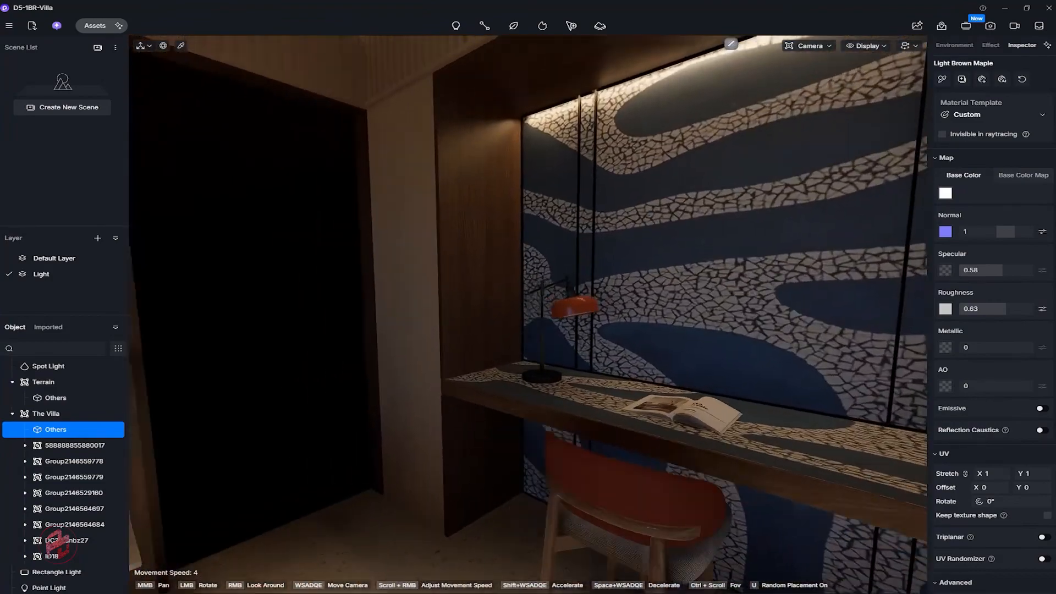
{"action": "key", "text": "s"}
{"action": "mouse_move", "coordinate": [454, 33]}
{"action": "key", "text": "w"}
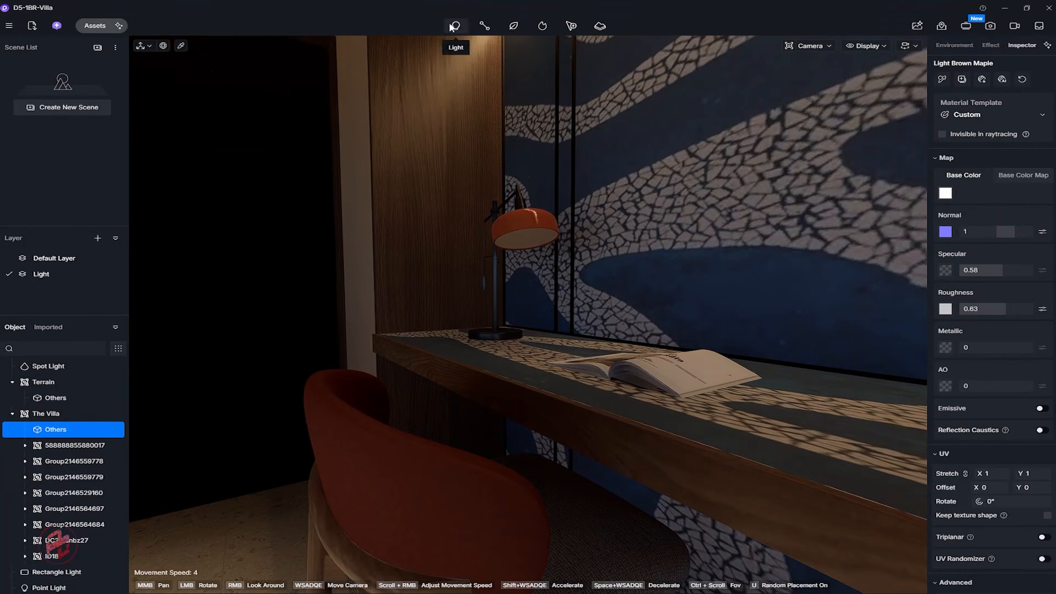
{"action": "left_click", "coordinate": [545, 240]}
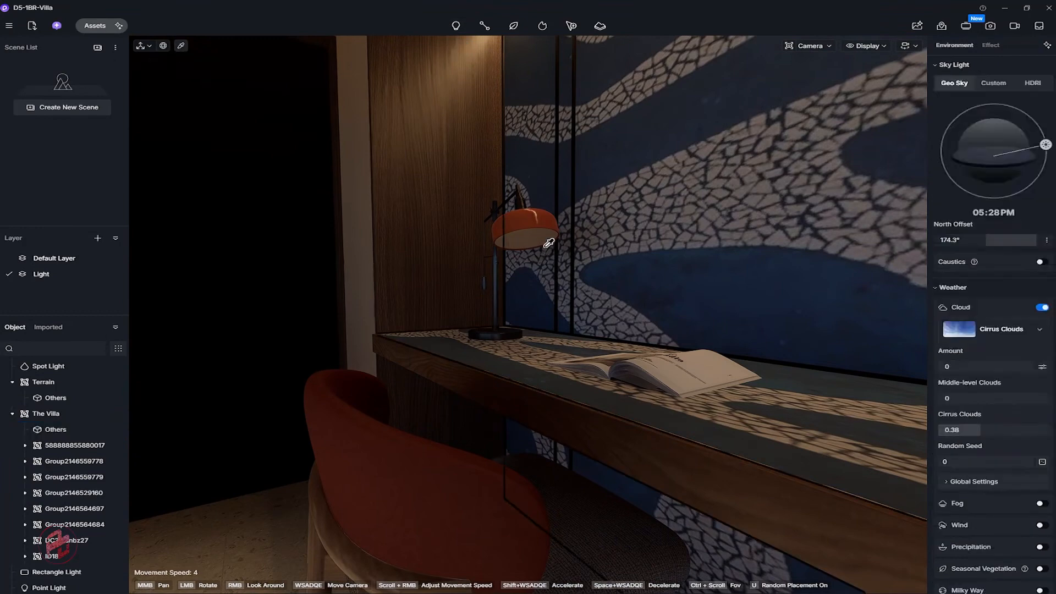
{"action": "left_click", "coordinate": [988, 110]}
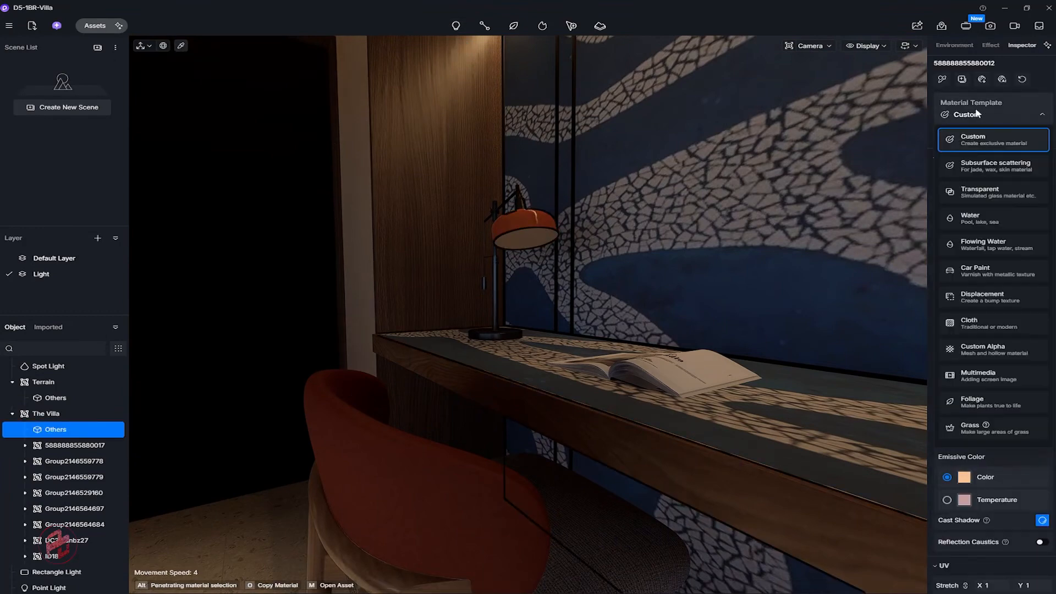
{"action": "left_click", "coordinate": [977, 112]}
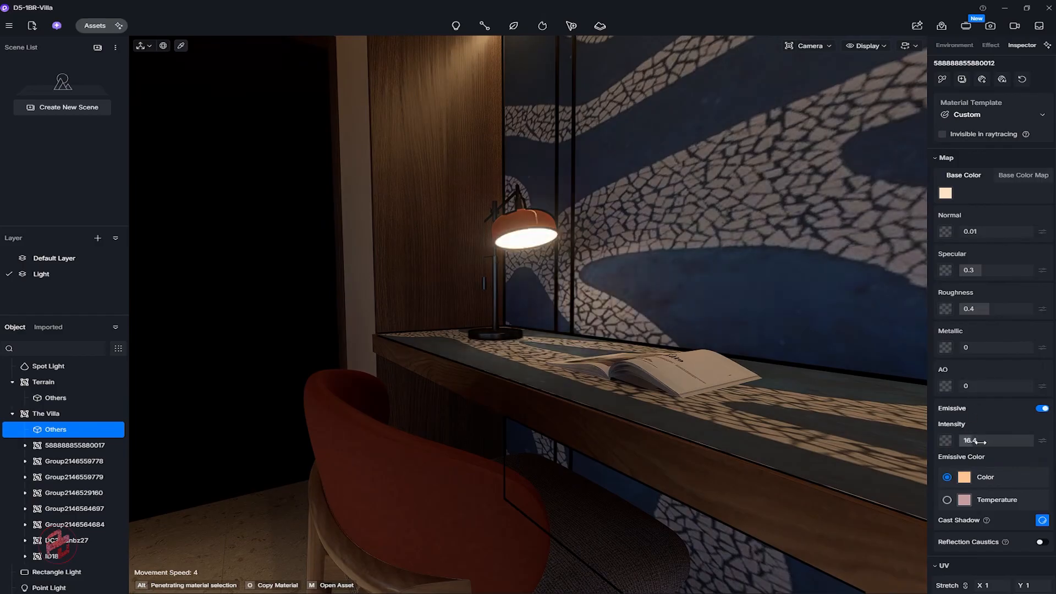
Review the lamp and ceiling strip lighting across the bedroom and living area, and inspect the floor material.
{"action": "key", "text": "s"}
{"action": "right_click_drag", "start_coordinate": [608, 274], "coordinate": [704, 253]}
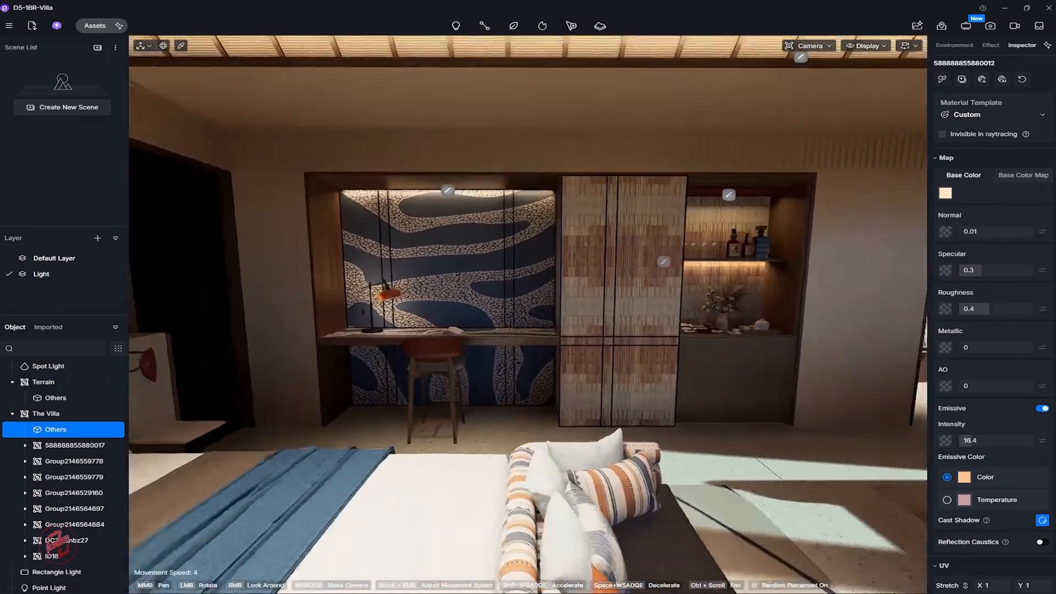
{"action": "key", "text": "s"}
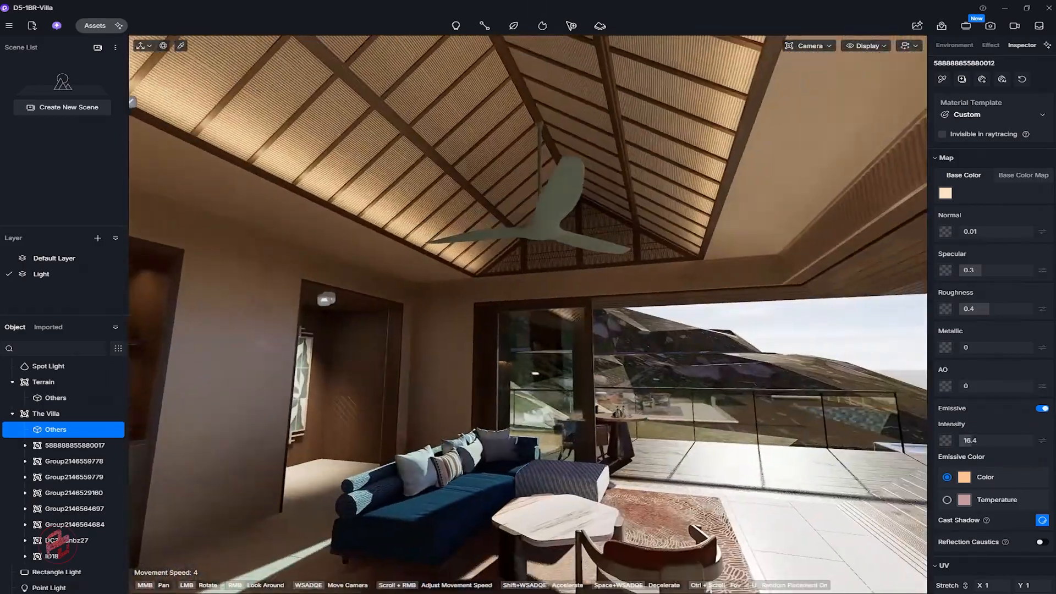
{"action": "key", "text": "d"}
{"action": "right_click_drag", "start_coordinate": [528, 314], "coordinate": [379, 363]}
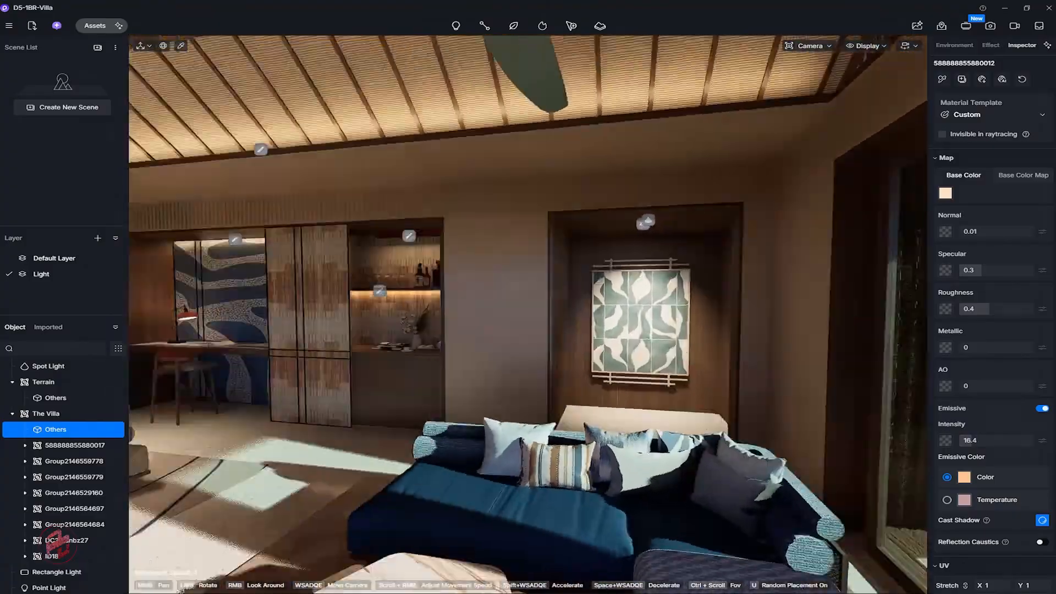
{"action": "key", "text": "s"}
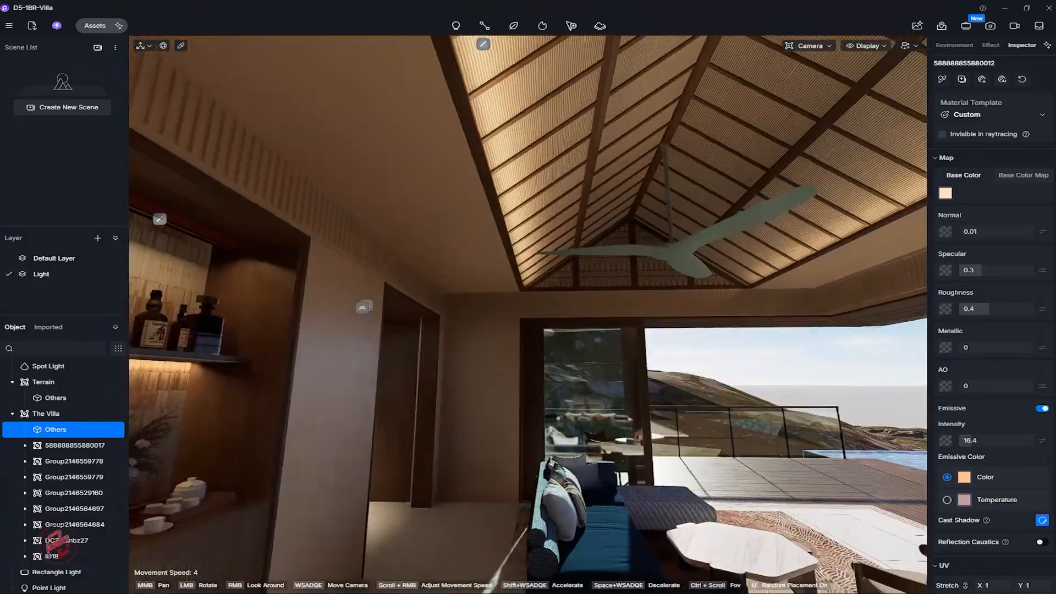
{"action": "left_click", "coordinate": [605, 137]}
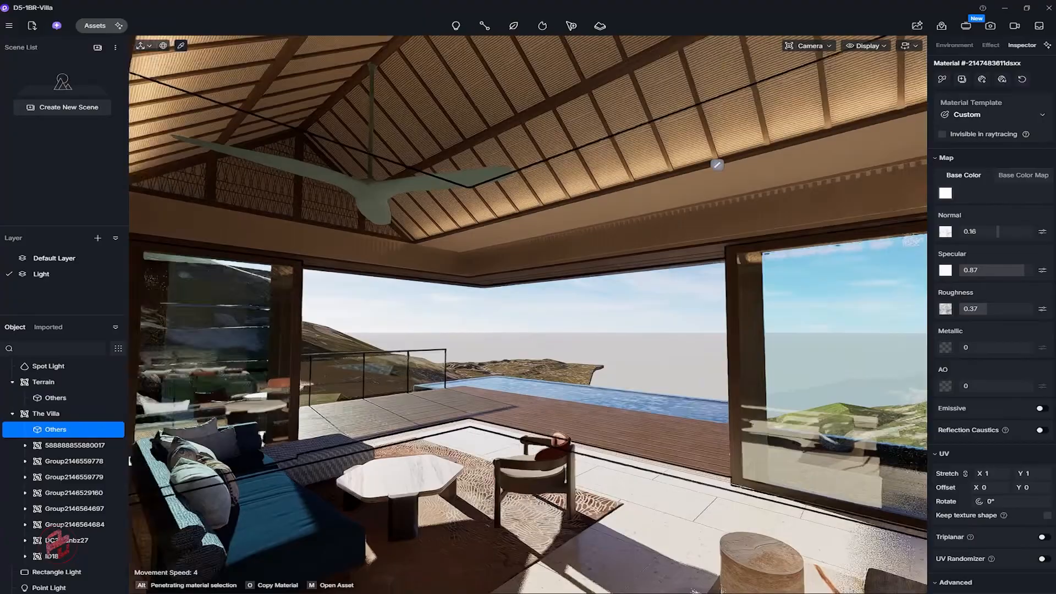
{"action": "right_click_drag", "start_coordinate": [649, 314], "coordinate": [601, 314]}
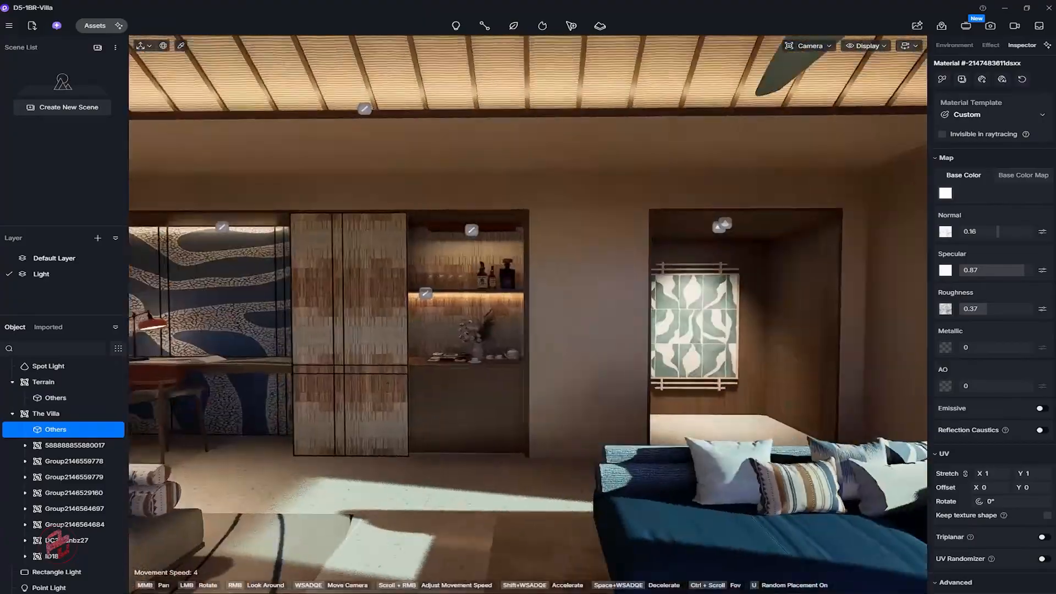
Pick the striped tile material on the tall cabinet doors and set its normal strength to 0.36.
{"action": "key", "text": "a"}
{"action": "mouse_move", "coordinate": [200, 209]}
{"action": "right_mouse_down"}
{"action": "mouse_move", "coordinate": [256, 209]}
{"action": "mouse_move", "coordinate": [200, 209]}
{"action": "right_mouse_up"}
{"action": "key", "text": "w"}
{"action": "key", "text": "i"}
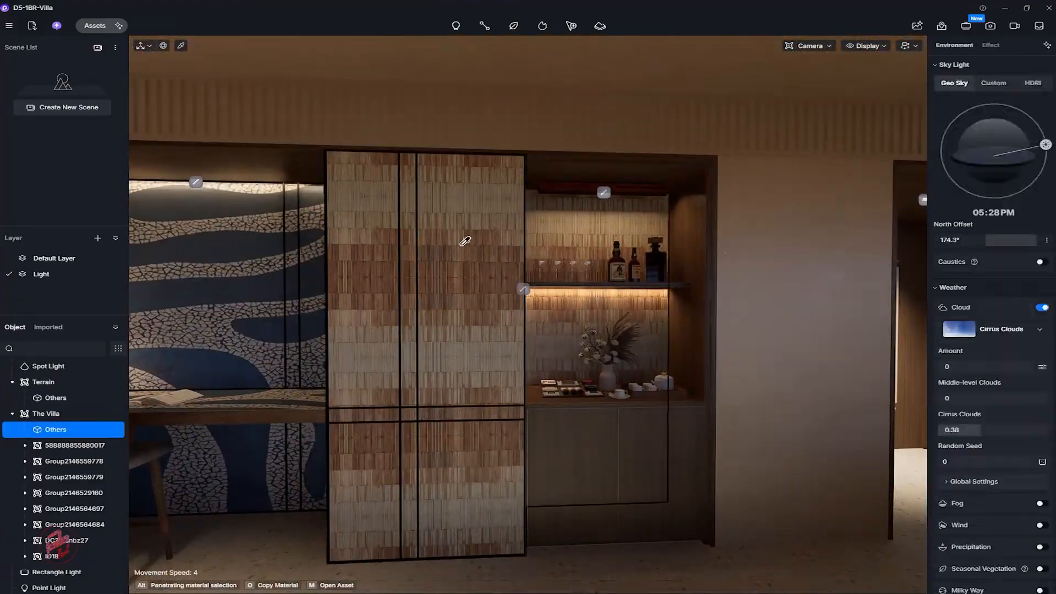
{"action": "left_click", "coordinate": [465, 241]}
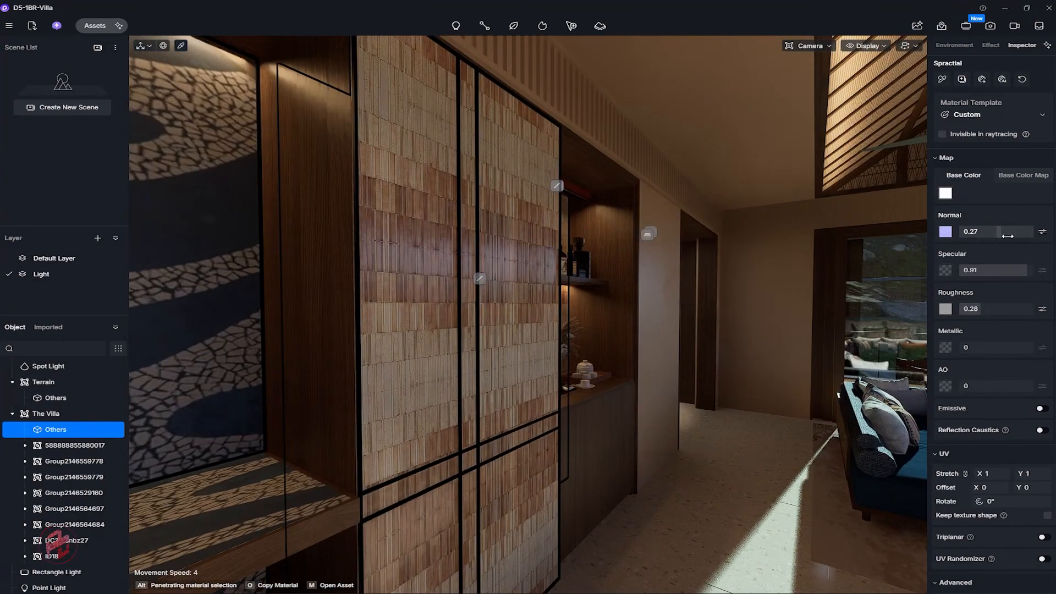
{"action": "left_click_drag", "start_coordinate": [1008, 236], "coordinate": [1009, 236]}
{"action": "mouse_move", "coordinate": [770, 248]}
{"action": "right_mouse_down"}
{"action": "mouse_move", "coordinate": [605, 247]}
{"action": "mouse_move", "coordinate": [754, 247]}
{"action": "right_mouse_up"}
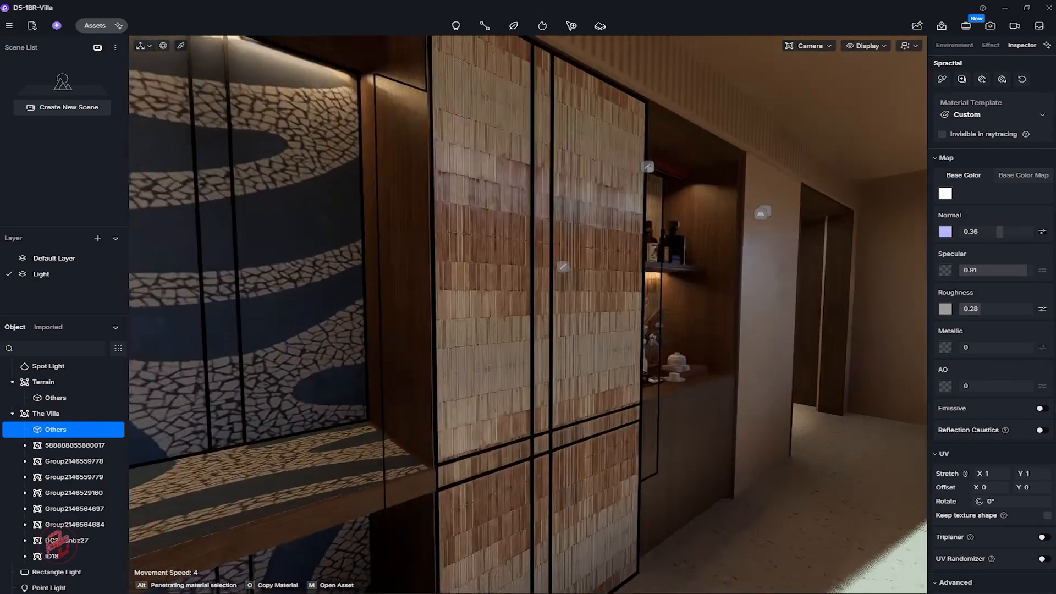
Load a greyscale texture image as the metallic map of the cabinet door material.
{"action": "key", "text": "s"}
{"action": "key", "text": "d"}
{"action": "key", "text": "i"}
{"action": "left_click", "coordinate": [945, 348]}
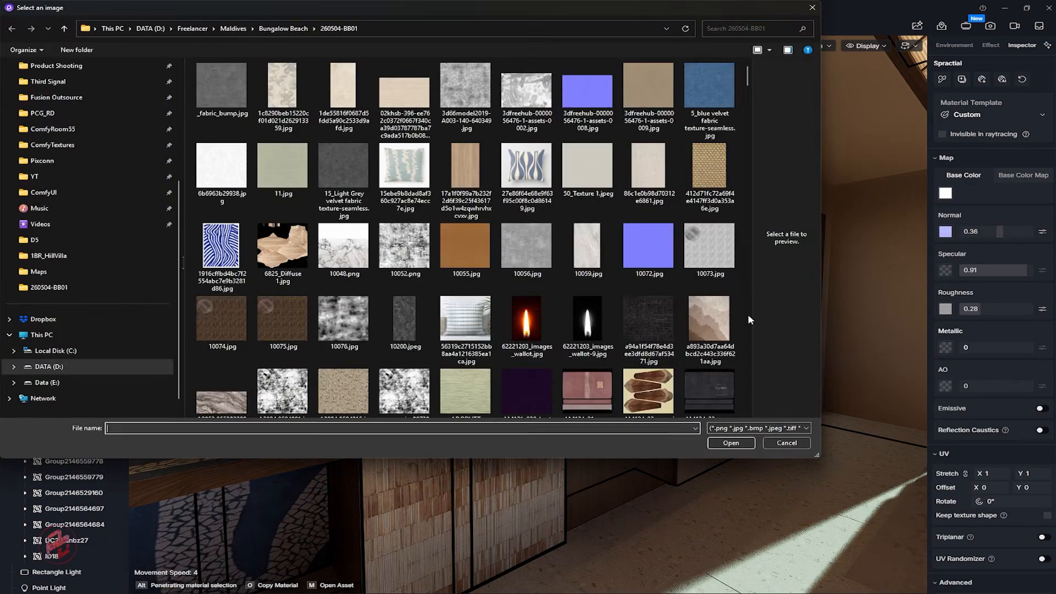
{"action": "left_click", "coordinate": [708, 445]}
Set the cabinet door material's specular to 1, metallic to 0.07 and roughness to 0.21.
{"action": "right_click_drag", "start_coordinate": [534, 362], "coordinate": [566, 360]}
{"action": "mouse_move", "coordinate": [970, 348]}
{"action": "left_mouse_down"}
{"action": "mouse_move", "coordinate": [1007, 349]}
{"action": "mouse_move", "coordinate": [960, 348]}
{"action": "left_mouse_up"}
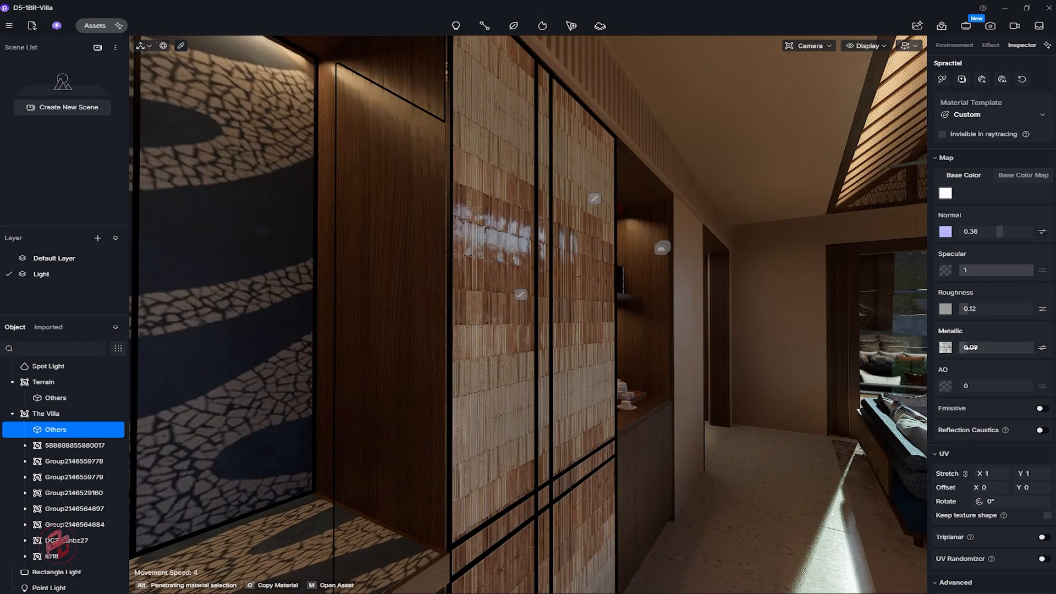
{"action": "left_click_drag", "start_coordinate": [968, 347], "coordinate": [1002, 347]}
{"action": "left_click_drag", "start_coordinate": [970, 350], "coordinate": [968, 349]}
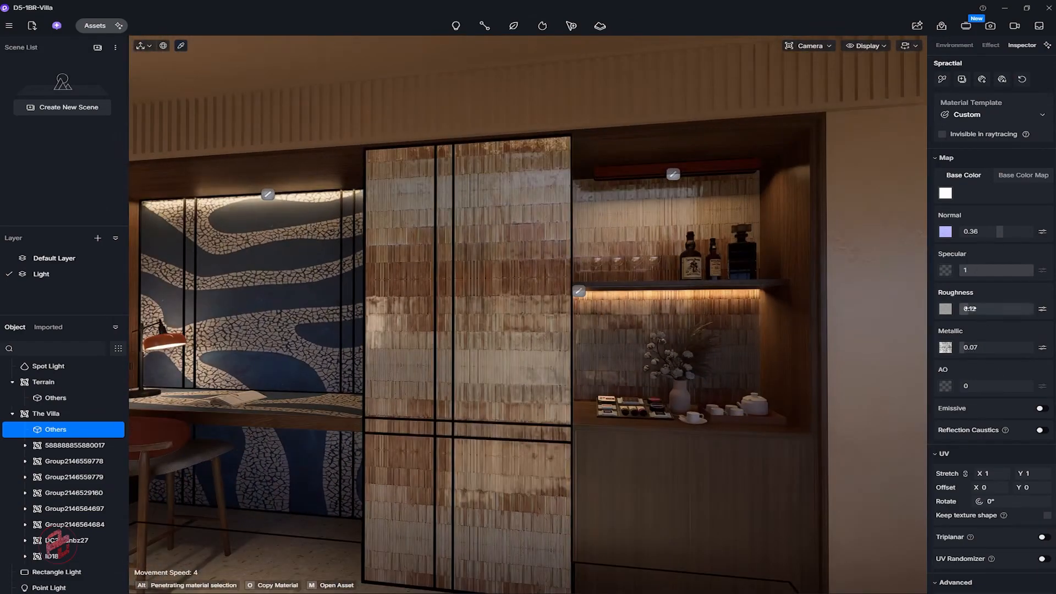
{"action": "middle_click_drag", "start_coordinate": [352, 337], "coordinate": [502, 347]}
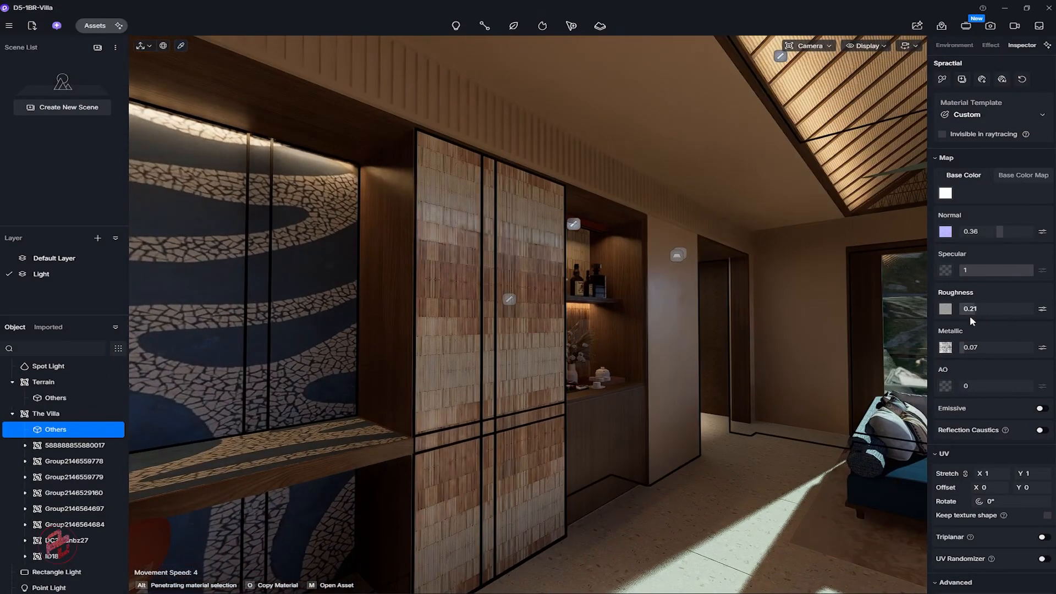
{"action": "right_click_drag", "start_coordinate": [594, 319], "coordinate": [429, 313]}
Finish editing the cabinet door material and save the project.
{"action": "mouse_move", "coordinate": [432, 352]}
{"action": "right_mouse_down"}
{"action": "mouse_move", "coordinate": [402, 333]}
{"action": "mouse_move", "coordinate": [423, 352]}
{"action": "mouse_move", "coordinate": [517, 352]}
{"action": "mouse_move", "coordinate": [423, 363]}
{"action": "mouse_move", "coordinate": [550, 347]}
{"action": "mouse_move", "coordinate": [522, 336]}
{"action": "mouse_move", "coordinate": [429, 357]}
{"action": "right_mouse_up"}
{"action": "key", "text": "w"}
{"action": "key", "text": "Escape"}
{"action": "key", "text": "ctrl+s"}
Move the bed's point light to the nightstand wall lamp at about X 48.03, Y -22.45, Z 67.72, rotated 98° about Z.
{"action": "key", "text": "s"}
{"action": "key", "text": "w"}
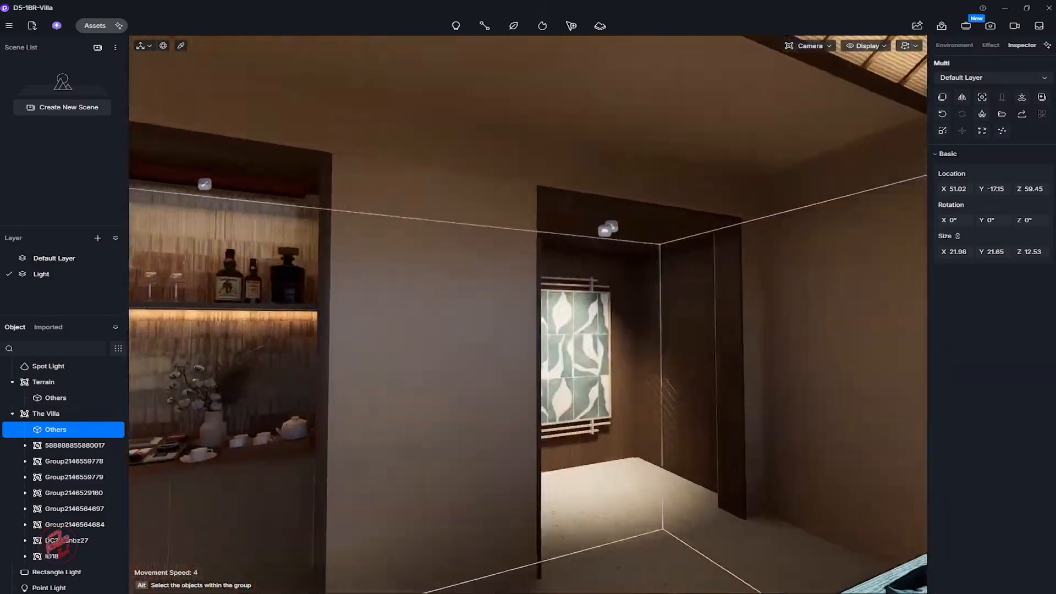
{"action": "right_click_drag", "start_coordinate": [528, 315], "coordinate": [572, 283]}
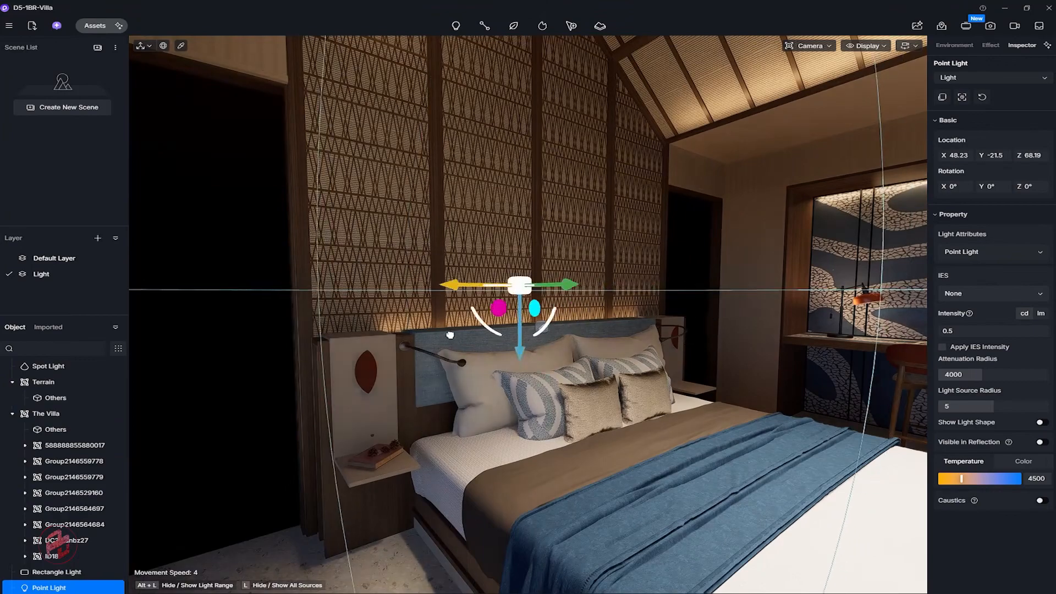
{"action": "left_click_drag", "start_coordinate": [449, 335], "coordinate": [452, 335]}
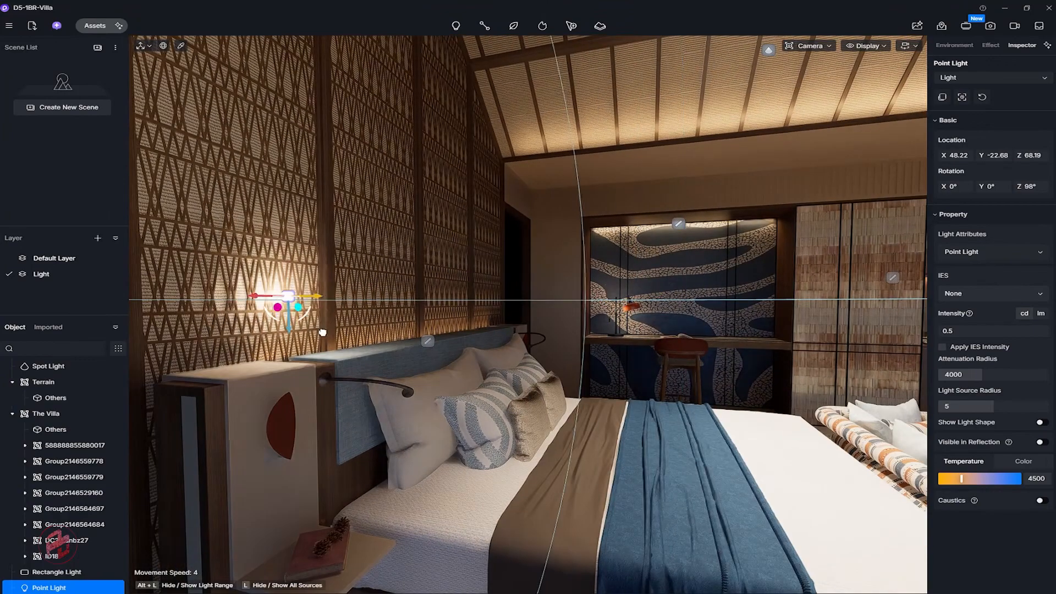
{"action": "left_click_drag", "start_coordinate": [323, 332], "coordinate": [330, 333]}
{"action": "right_click_drag", "start_coordinate": [330, 333], "coordinate": [415, 355]}
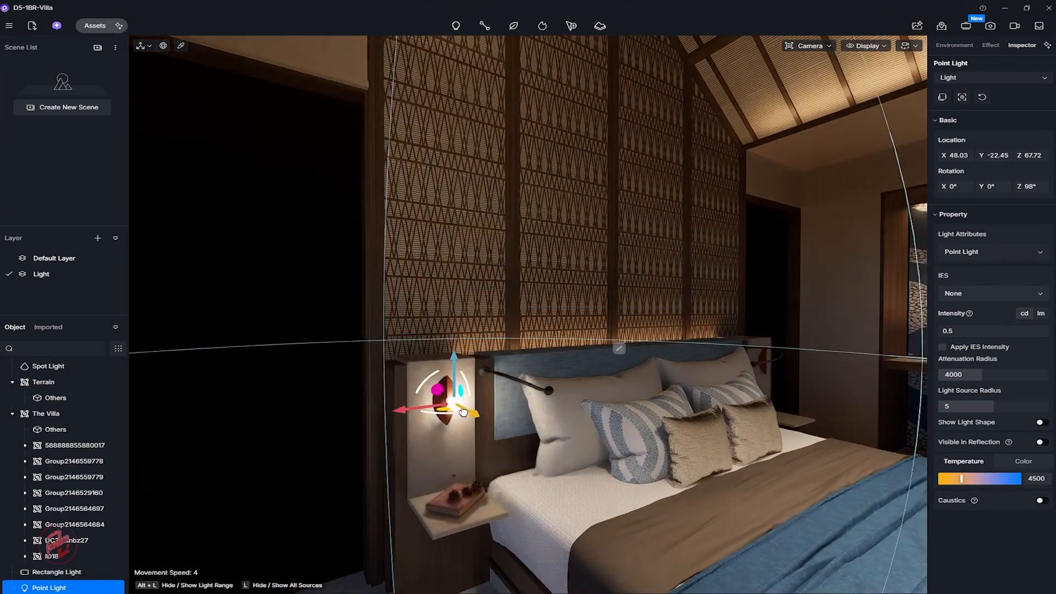
Centre the point light in the nightstand wall lamp at X 47.99, Y -22.48, Z 67.76, with intensity 0.3 and source radius 1.
{"action": "right_click_drag", "start_coordinate": [463, 413], "coordinate": [680, 427]}
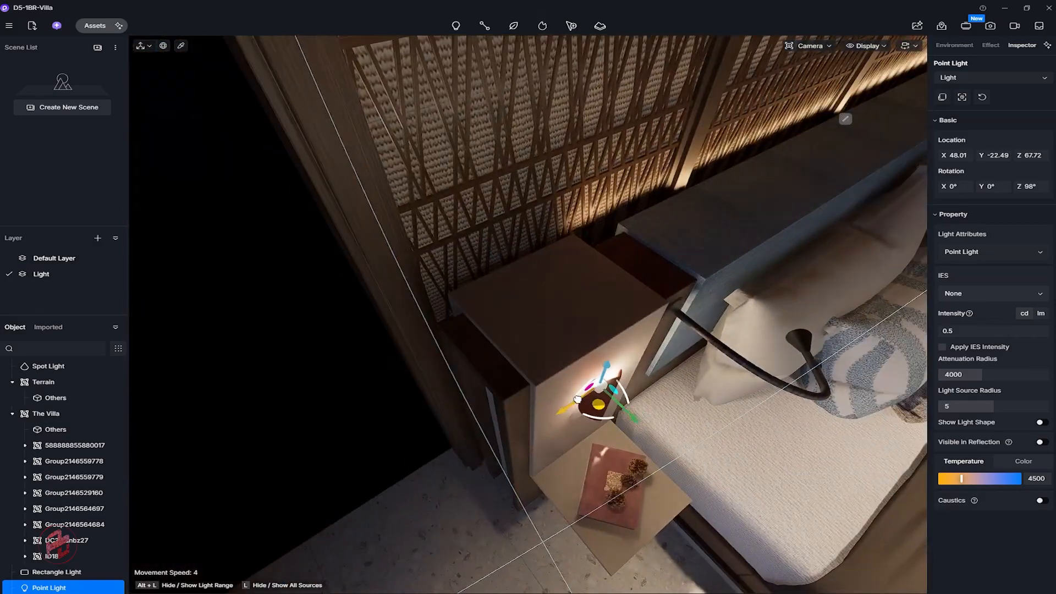
{"action": "key", "text": "5"}
{"action": "key", "text": "F3"}
{"action": "key", "text": "f"}
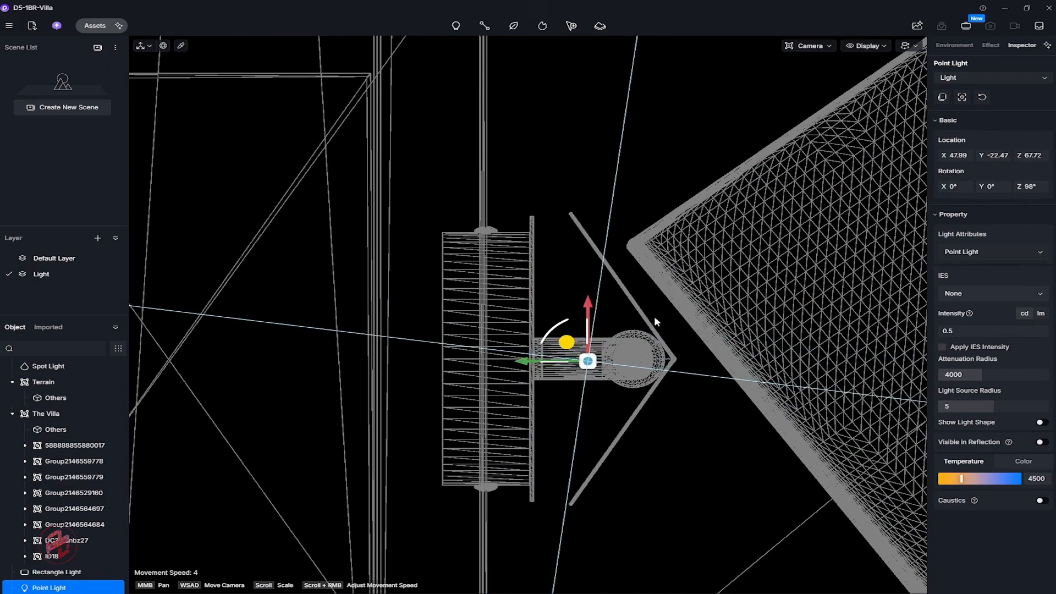
{"action": "key", "text": "5"}
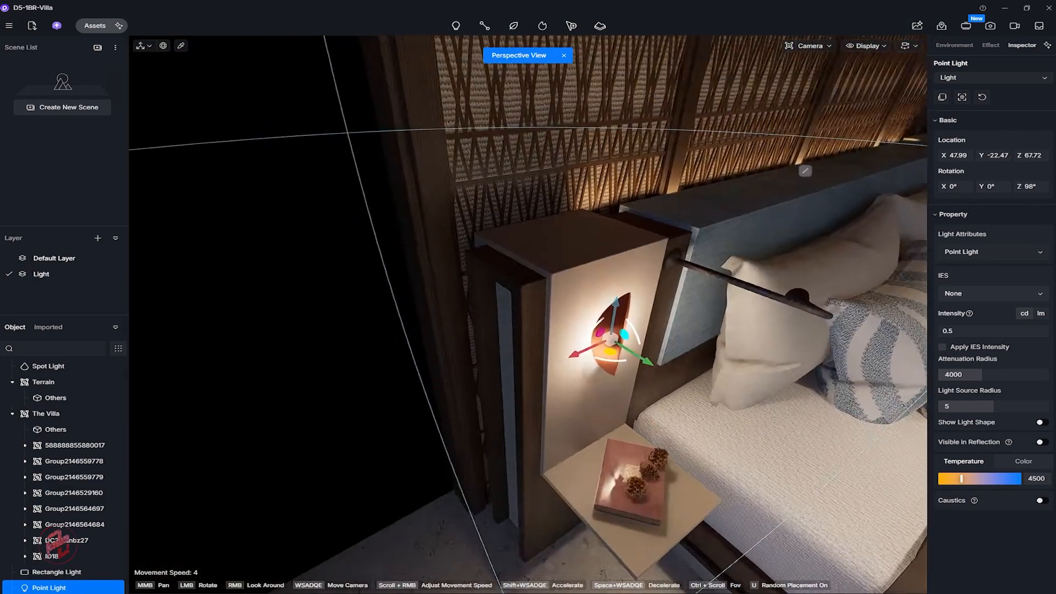
{"action": "right_click_drag", "start_coordinate": [528, 313], "coordinate": [616, 264]}
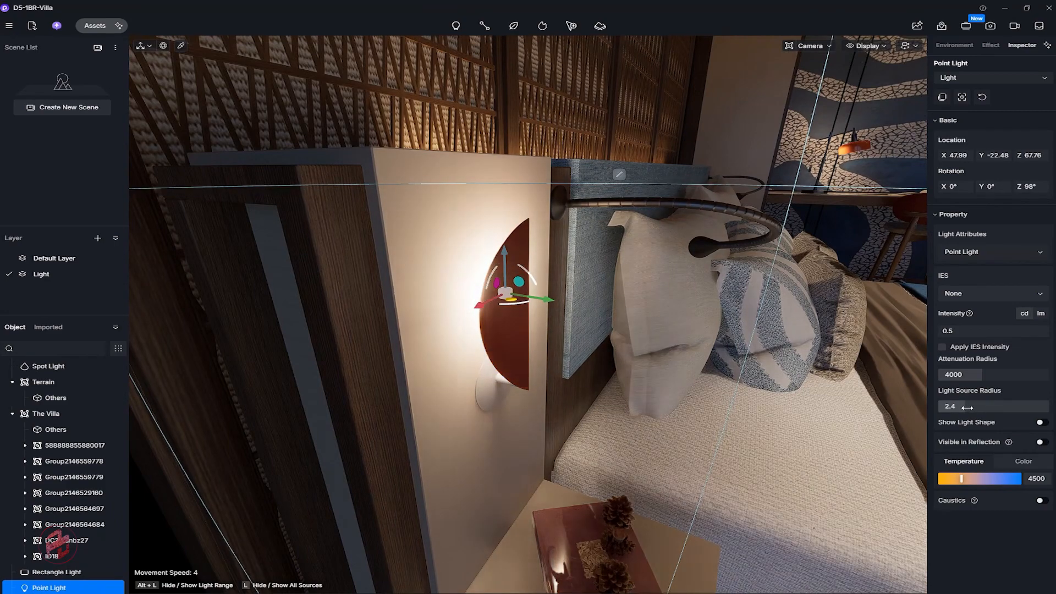
{"action": "right_click_drag", "start_coordinate": [616, 264], "coordinate": [467, 308]}
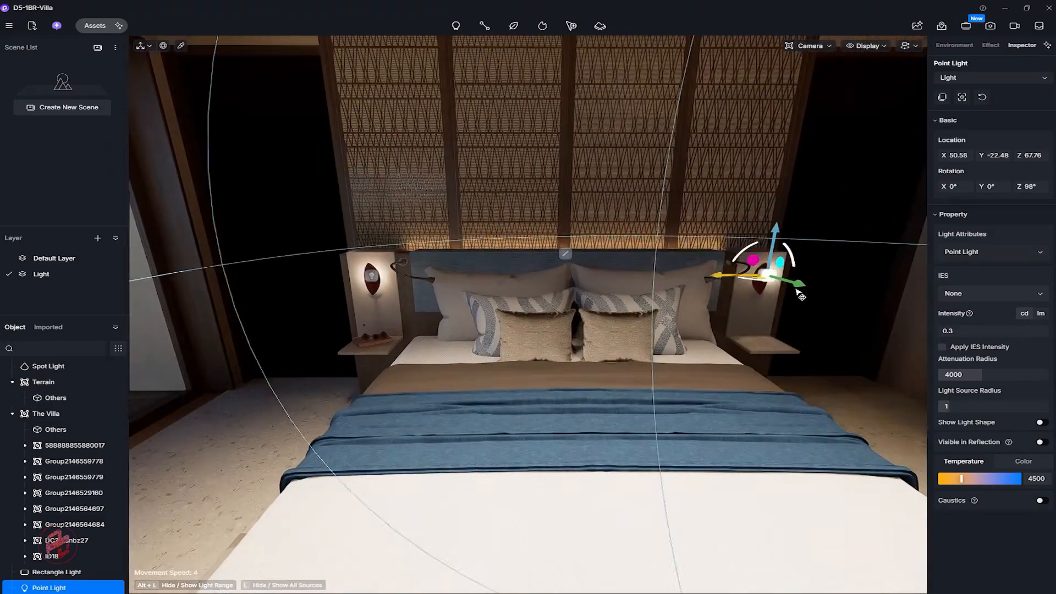
Copy the point light to the wall lamp over the opposite nightstand, at X 50.55, Y -22.48, Z 67.76.
{"action": "left_click_drag", "start_coordinate": [798, 292], "coordinate": [803, 294]}
{"action": "key", "text": "w"}
{"action": "right_click_drag", "start_coordinate": [803, 294], "coordinate": [790, 311]}
{"action": "key", "text": "t"}
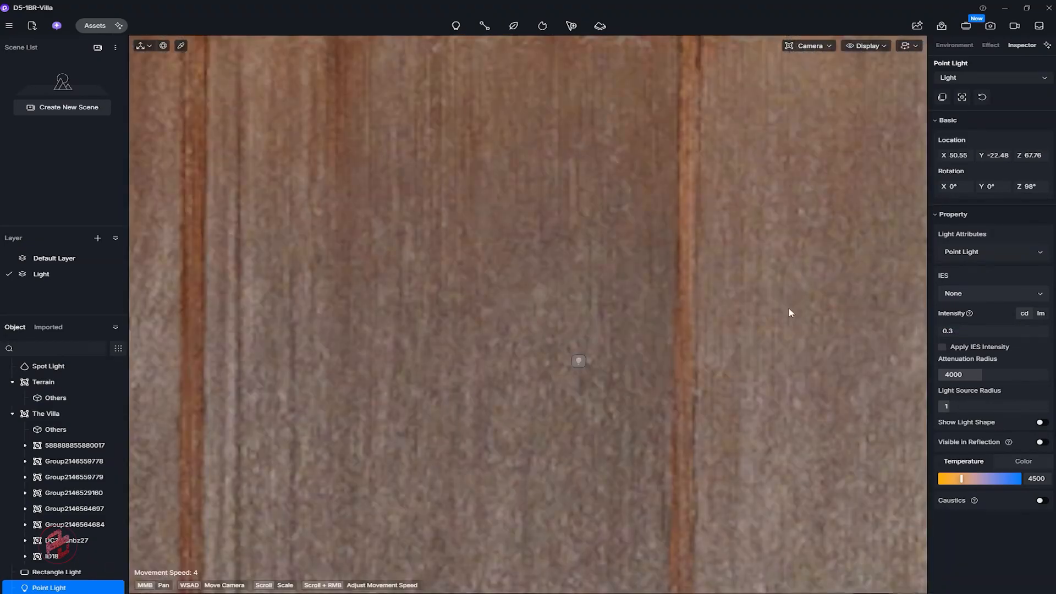
{"action": "scroll", "coordinate": [598, 319], "scroll_direction": "down", "scroll_amount": 6}
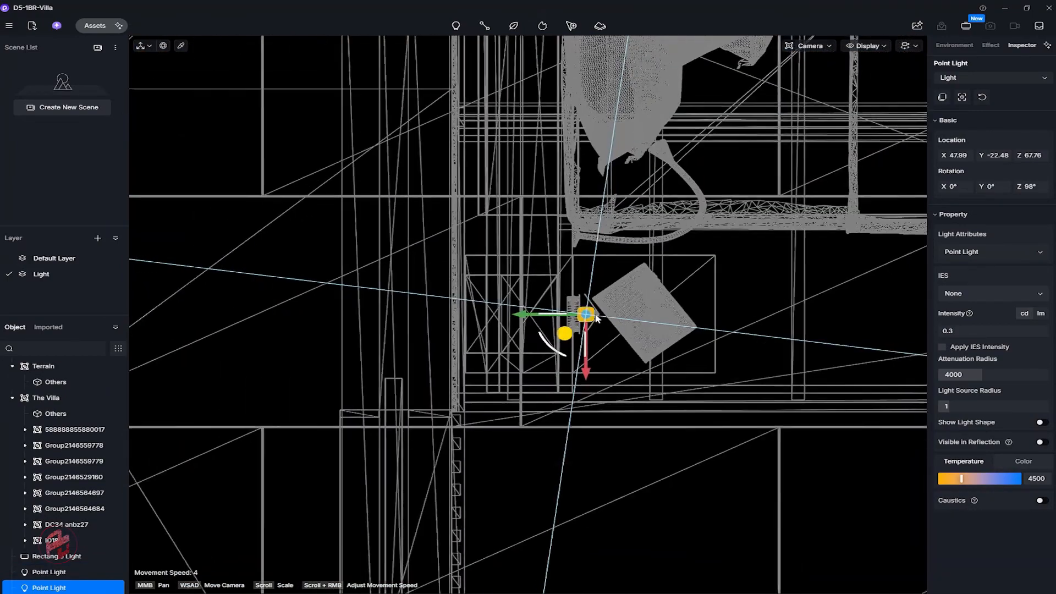
{"action": "middle_click_drag", "start_coordinate": [603, 234], "coordinate": [572, 435]}
{"action": "scroll", "coordinate": [520, 335], "scroll_direction": "down", "scroll_amount": 5}
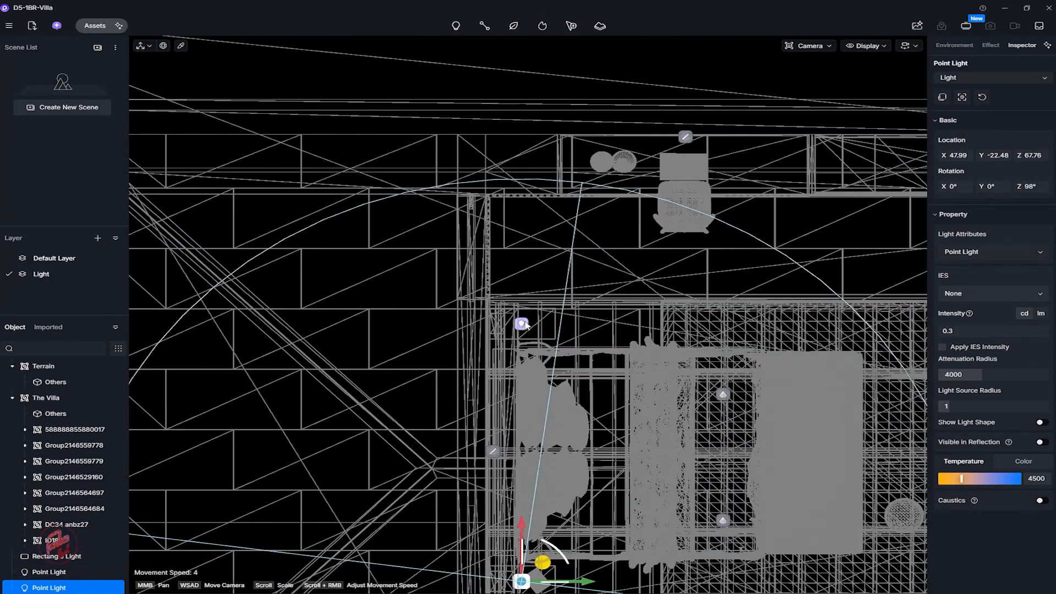
{"action": "left_click", "coordinate": [522, 324]}
{"action": "key", "text": "f"}
{"action": "key", "text": "p"}
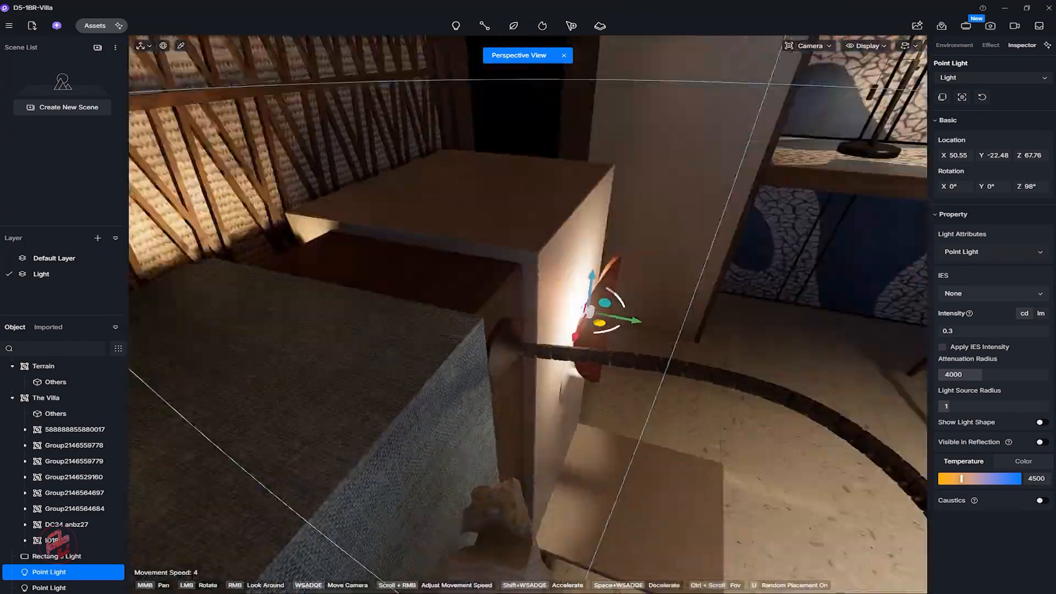
Place another copy of the point light over the bed at about X 48.54, Y -21.15, Z 67.76.
{"action": "key", "text": "Escape"}
{"action": "key", "text": "s"}
{"action": "right_click_drag", "start_coordinate": [633, 285], "coordinate": [554, 364]}
{"action": "left_click_drag", "start_coordinate": [553, 364], "coordinate": [687, 357]}
{"action": "key", "text": "s"}
{"action": "right_click_drag", "start_coordinate": [528, 352], "coordinate": [429, 368]}
{"action": "key", "text": "w"}
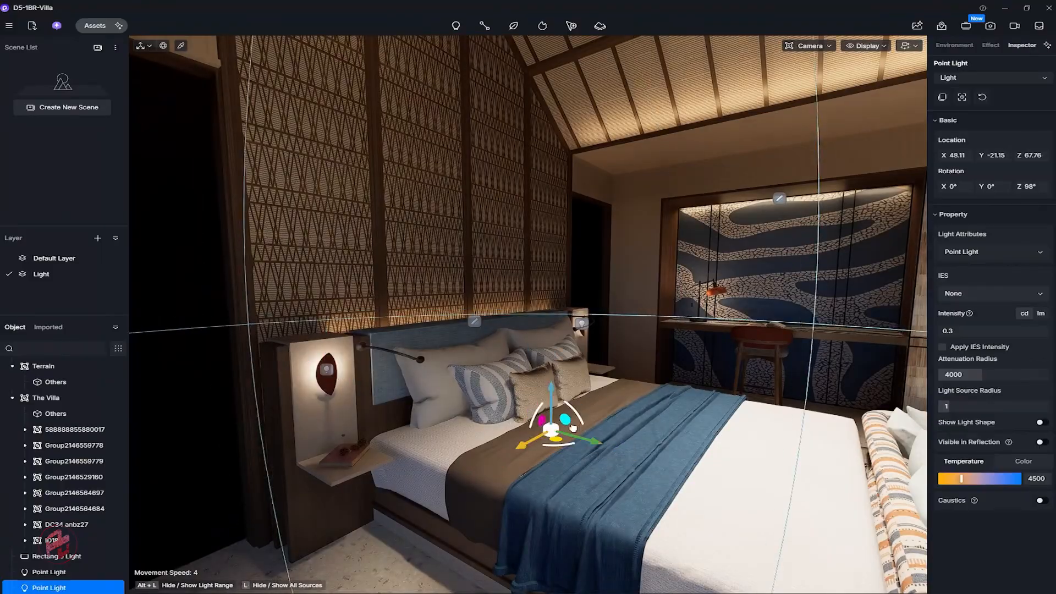
{"action": "left_click_drag", "start_coordinate": [573, 428], "coordinate": [648, 383]}
Move the new point light to the bed's centre line at about X 49.25, Y -21.41.
{"action": "right_click_drag", "start_coordinate": [648, 384], "coordinate": [704, 427]}
{"action": "key", "text": "d"}
{"action": "key", "text": "t"}
{"action": "scroll", "coordinate": [704, 427], "scroll_direction": "down", "scroll_amount": 10}
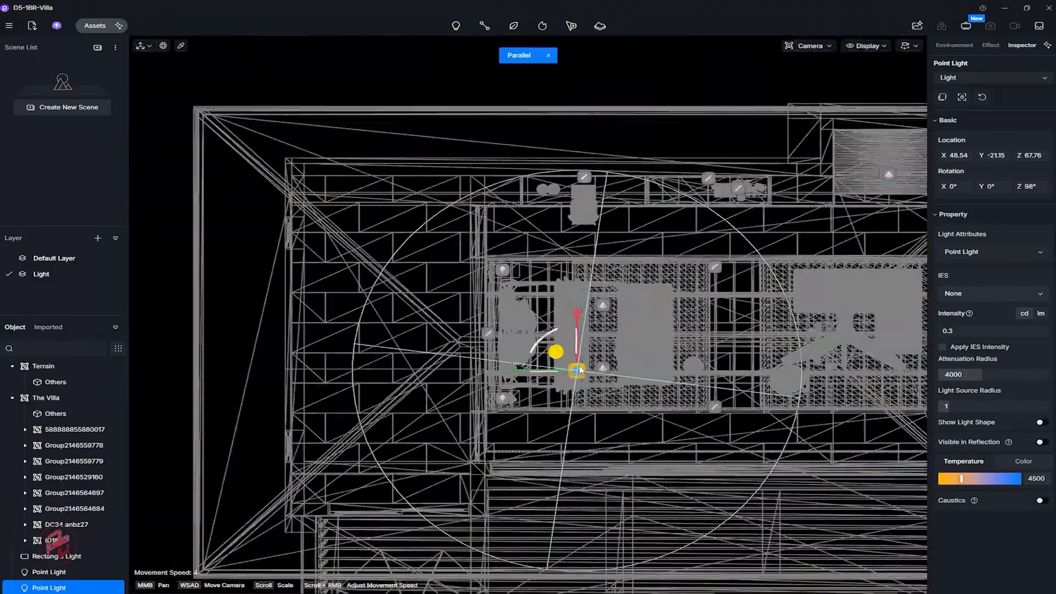
{"action": "left_click_drag", "start_coordinate": [580, 370], "coordinate": [572, 337]}
{"action": "scroll", "coordinate": [561, 332], "scroll_direction": "up", "scroll_amount": 6}
{"action": "middle_click_drag", "start_coordinate": [561, 332], "coordinate": [514, 252]}
{"action": "key", "text": "p"}
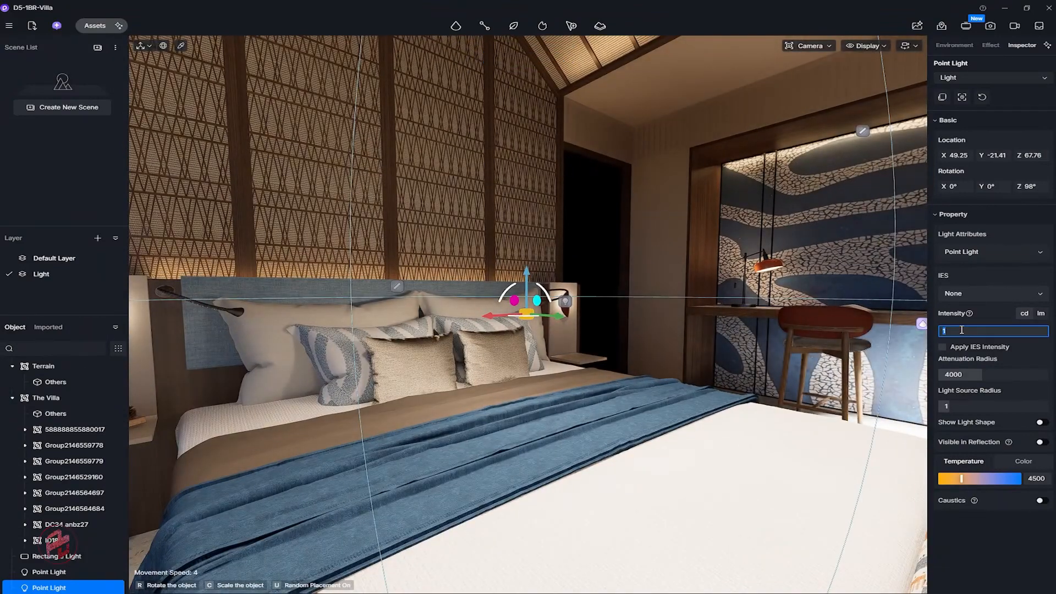
Set the bed's central point light to an intensity of 1 and a light source radius of 2.
{"action": "right_click_drag", "start_coordinate": [490, 361], "coordinate": [554, 370]}
{"action": "key", "text": "s"}
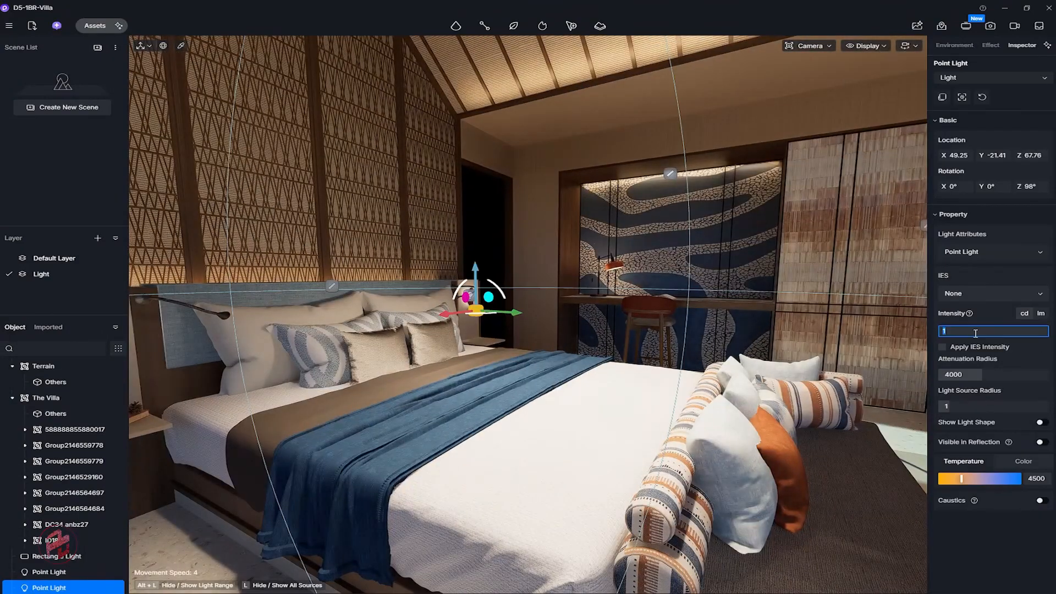
{"action": "left_click", "coordinate": [957, 331]}
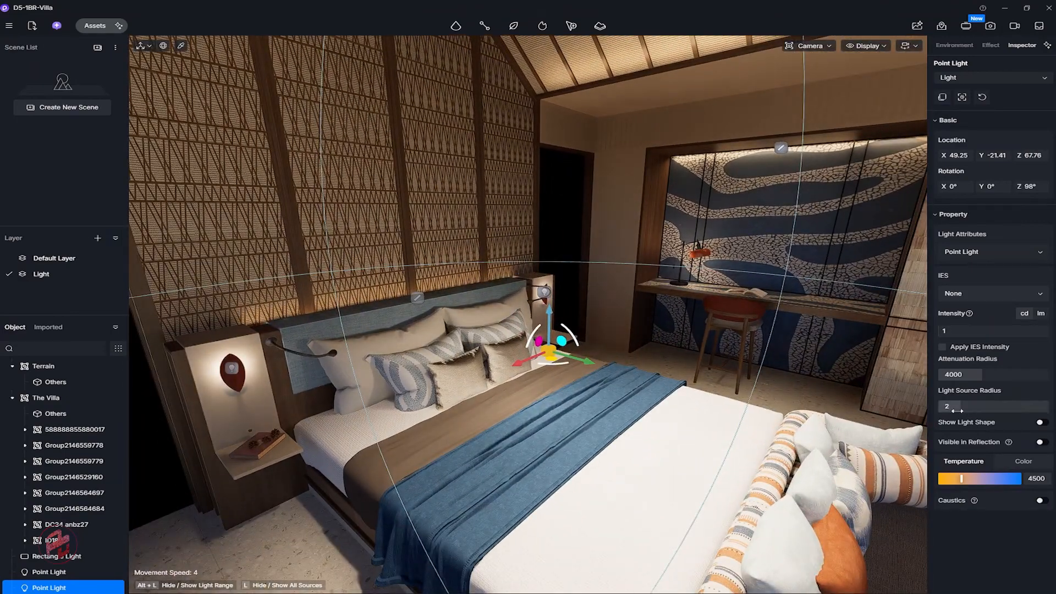
Move the central point light closer to the headboard and above the pillows, at about X 49.25, Y -21.68, Z 68.24.
{"action": "right_click_drag", "start_coordinate": [499, 332], "coordinate": [435, 332]}
{"action": "key", "text": "d"}
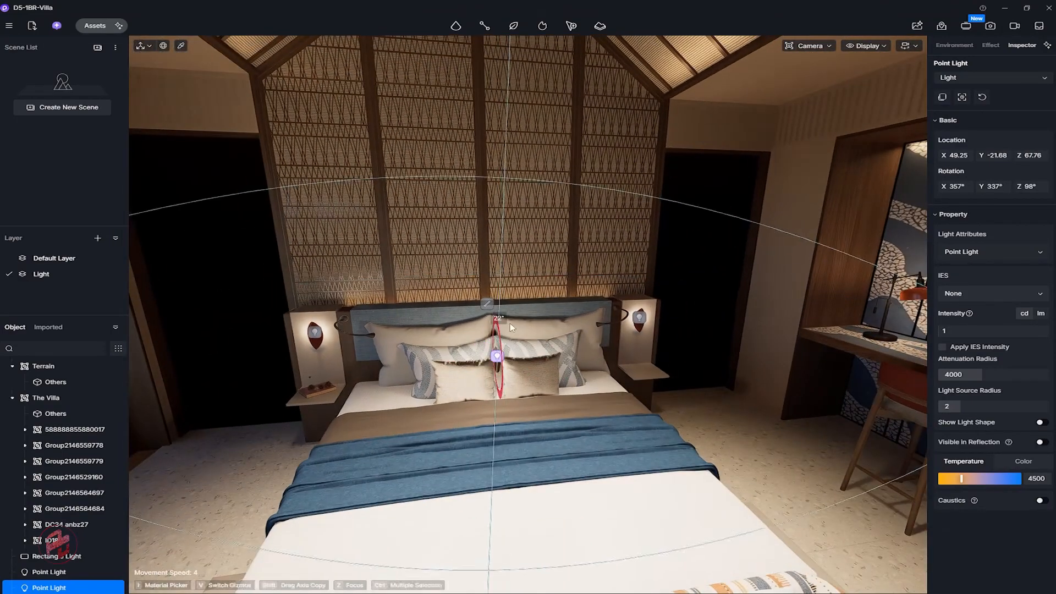
{"action": "left_click_drag", "start_coordinate": [497, 297], "coordinate": [497, 252]}
{"action": "right_click_drag", "start_coordinate": [497, 252], "coordinate": [528, 250]}
{"action": "key", "text": "s"}
{"action": "key", "text": "w"}
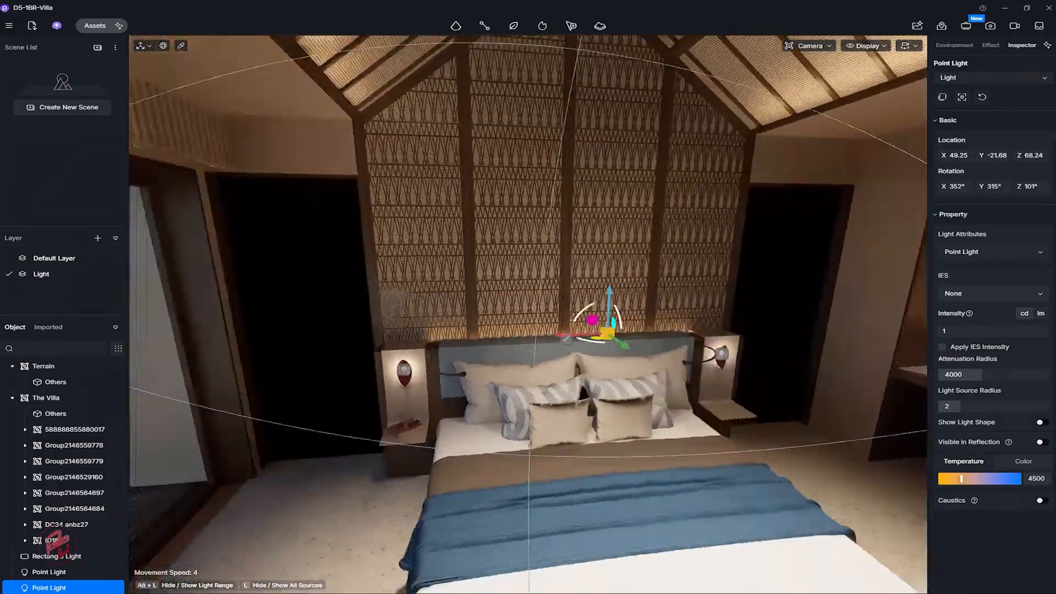
Copy a ceiling spotlight to the space beyond the foot of the bed, at about X 49.85, Y -17.56, Z 69.9.
{"action": "key", "text": "s"}
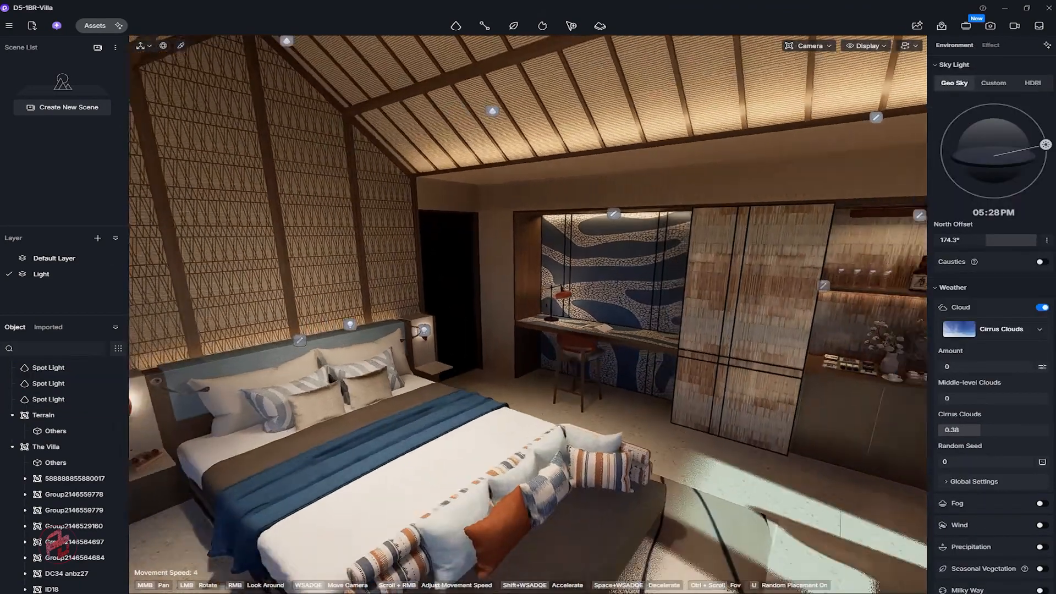
{"action": "right_click_drag", "start_coordinate": [528, 251], "coordinate": [484, 250]}
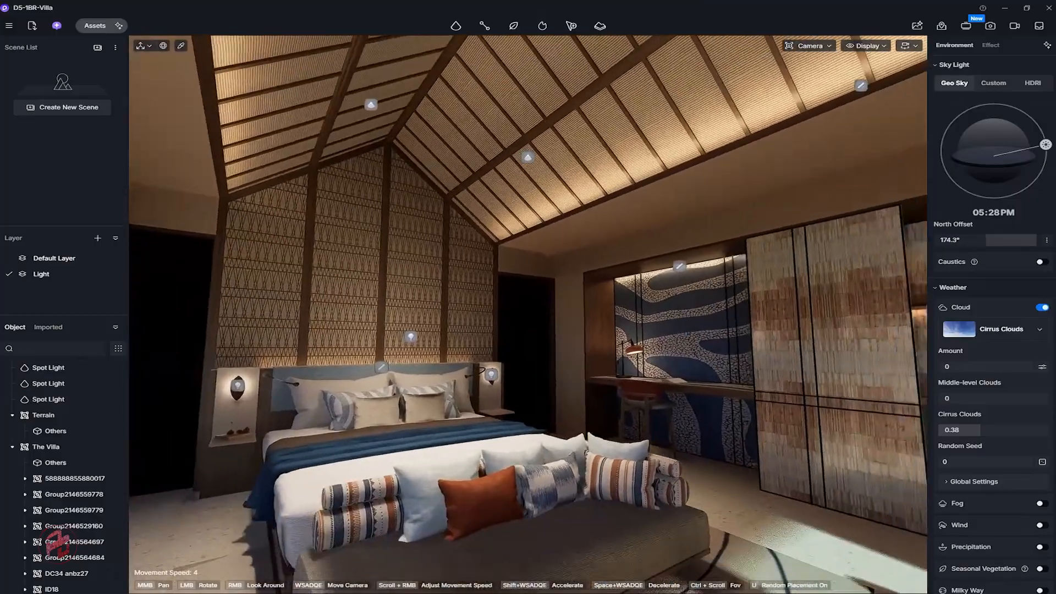
{"action": "right_click_drag", "start_coordinate": [330, 360], "coordinate": [431, 362]}
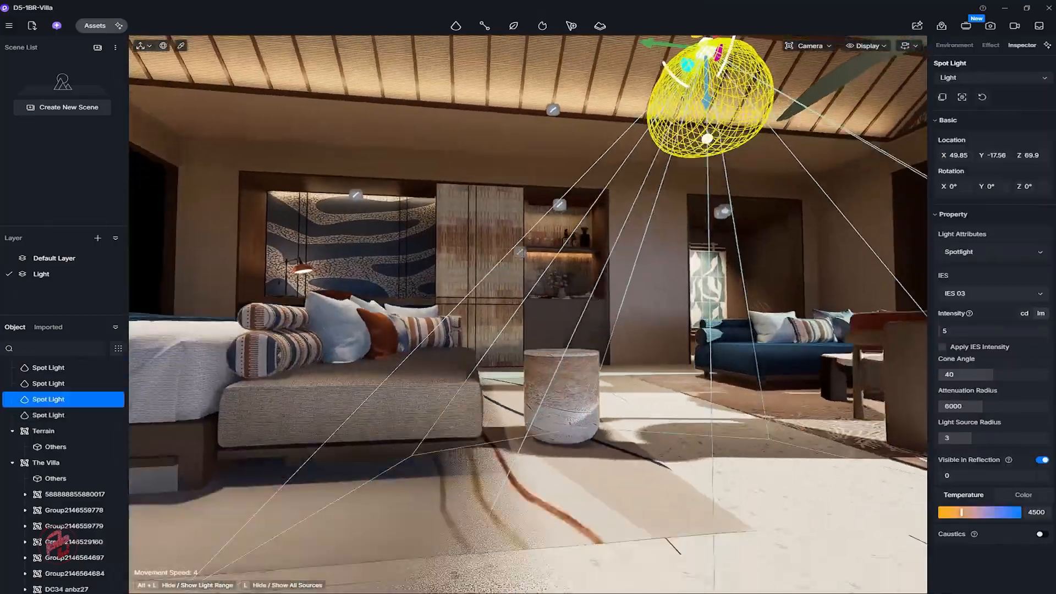
{"action": "key", "text": "s"}
{"action": "right_click_drag", "start_coordinate": [528, 315], "coordinate": [572, 275]}
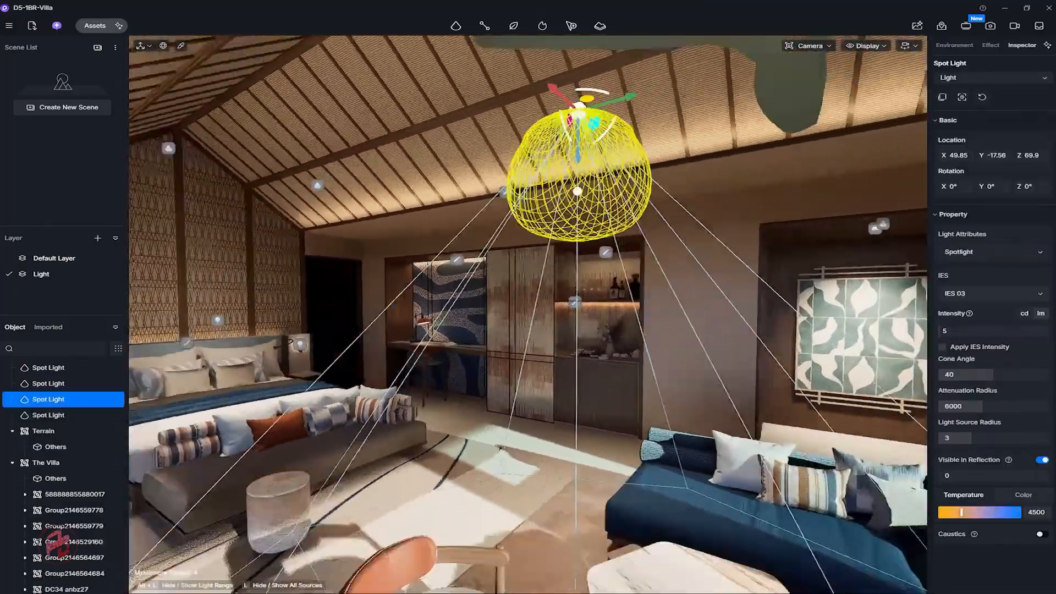
Move the copied spotlight to the living area's sofa corner, at about X 51.94, Y -13.13, Z 69.35.
{"action": "key", "text": "a"}
{"action": "right_click_drag", "start_coordinate": [723, 105], "coordinate": [508, 172]}
{"action": "key", "text": "w"}
{"action": "mouse_move", "coordinate": [536, 230]}
{"action": "right_mouse_down"}
{"action": "mouse_move", "coordinate": [512, 247]}
{"action": "mouse_move", "coordinate": [605, 242]}
{"action": "mouse_move", "coordinate": [583, 253]}
{"action": "mouse_move", "coordinate": [533, 236]}
{"action": "right_mouse_up"}
{"action": "key", "text": "s"}
{"action": "right_click_drag", "start_coordinate": [495, 176], "coordinate": [472, 173]}
{"action": "key", "text": "d"}
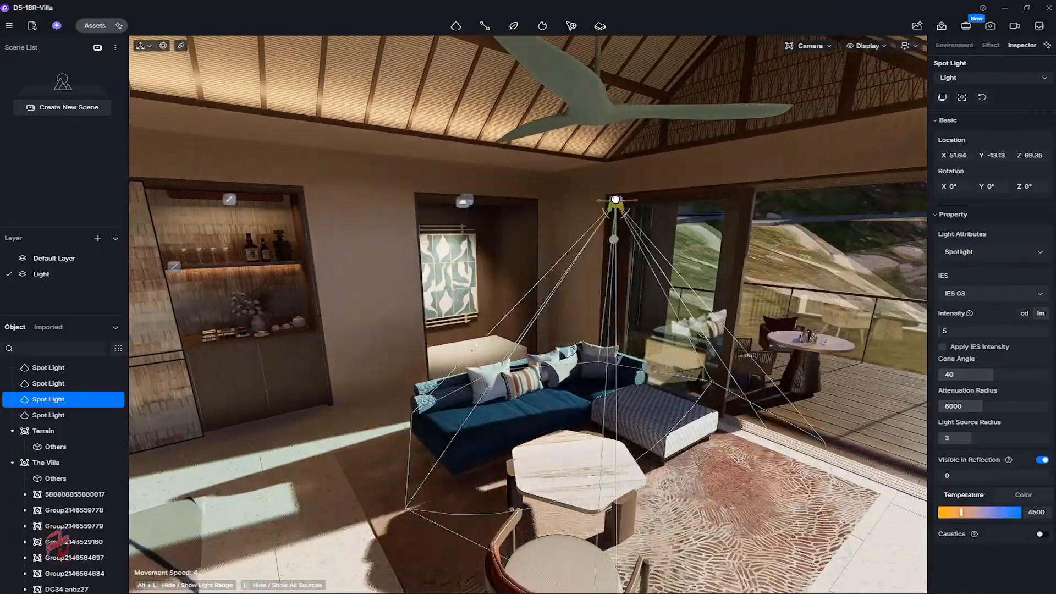
Fine-tune the spotlight's position above the blue sofa and clear the selection.
{"action": "left_click_drag", "start_coordinate": [615, 199], "coordinate": [604, 187]}
{"action": "right_click_drag", "start_coordinate": [604, 187], "coordinate": [499, 231]}
{"action": "left_click_drag", "start_coordinate": [500, 200], "coordinate": [495, 202]}
{"action": "right_click_drag", "start_coordinate": [495, 203], "coordinate": [756, 205]}
{"action": "key", "text": "s"}
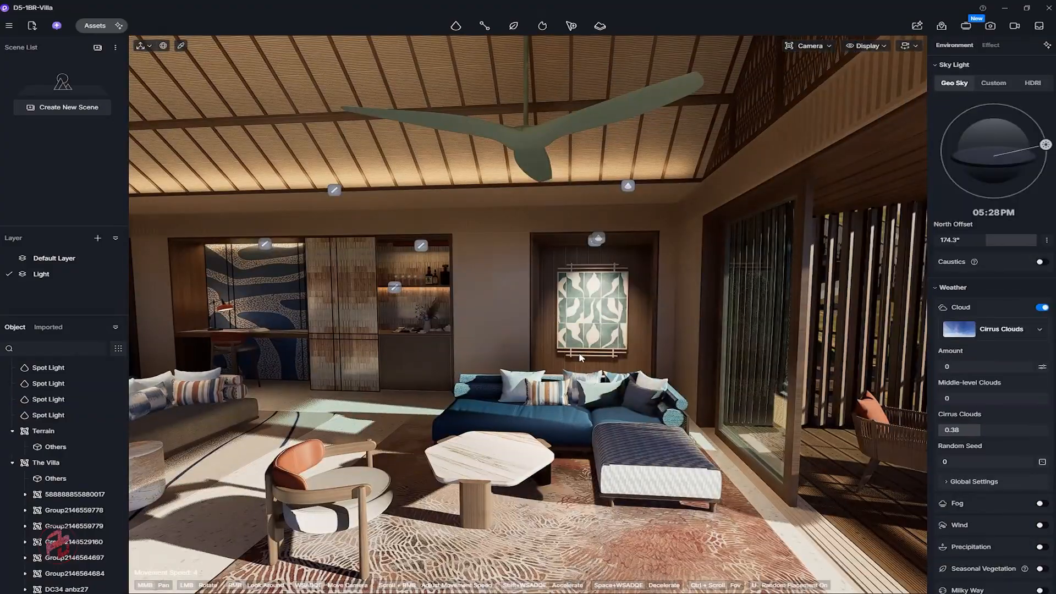
Clear the villa model selection and save the project from the living area view.
{"action": "right_click_drag", "start_coordinate": [559, 369], "coordinate": [466, 368]}
{"action": "left_click", "coordinate": [466, 368]}
{"action": "key", "text": "z"}
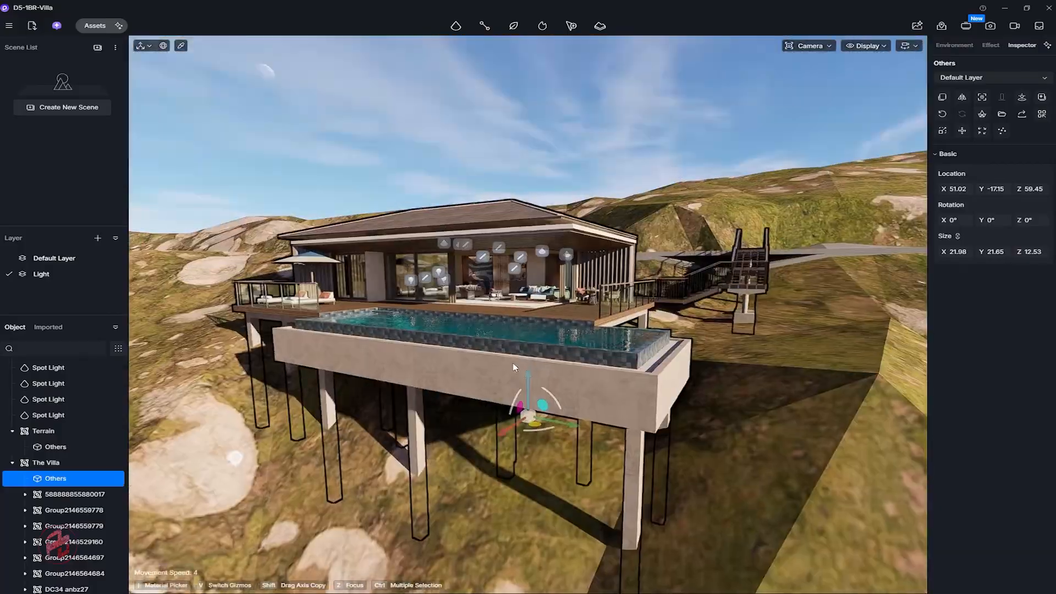
{"action": "key", "text": "w"}
{"action": "scroll", "coordinate": [537, 330], "scroll_direction": "up", "scroll_amount": 3}
{"action": "right_click_drag", "start_coordinate": [526, 339], "coordinate": [570, 342]}
{"action": "key", "text": "Escape"}
{"action": "key", "text": "ctrl+s"}
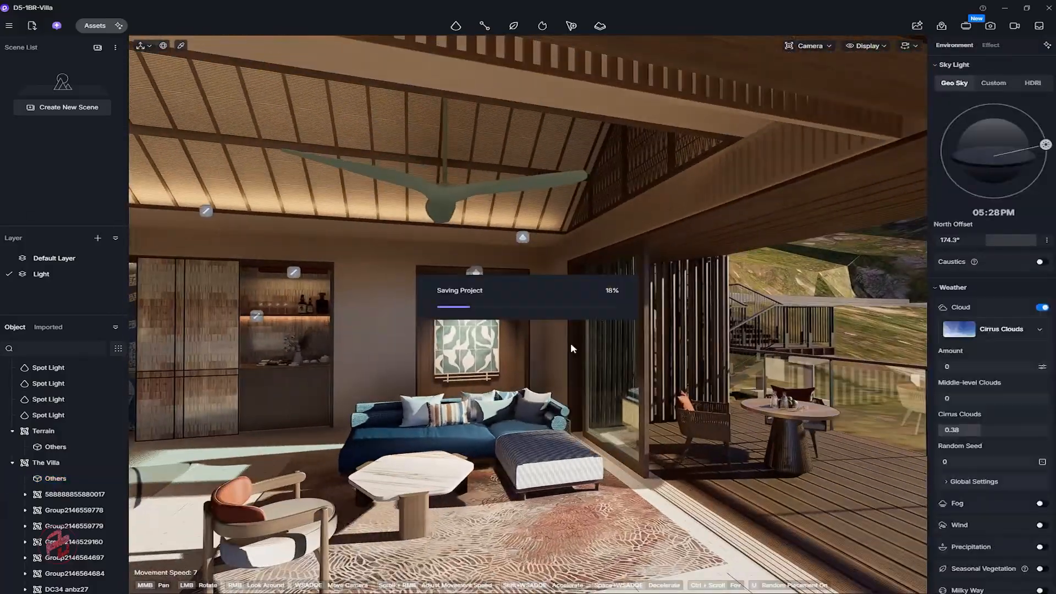
Switch to 3ds Max and show the ID and SM_Hillside_Villa layers instead of Model-Instances.
{"action": "key", "text": "alt+Tab"}
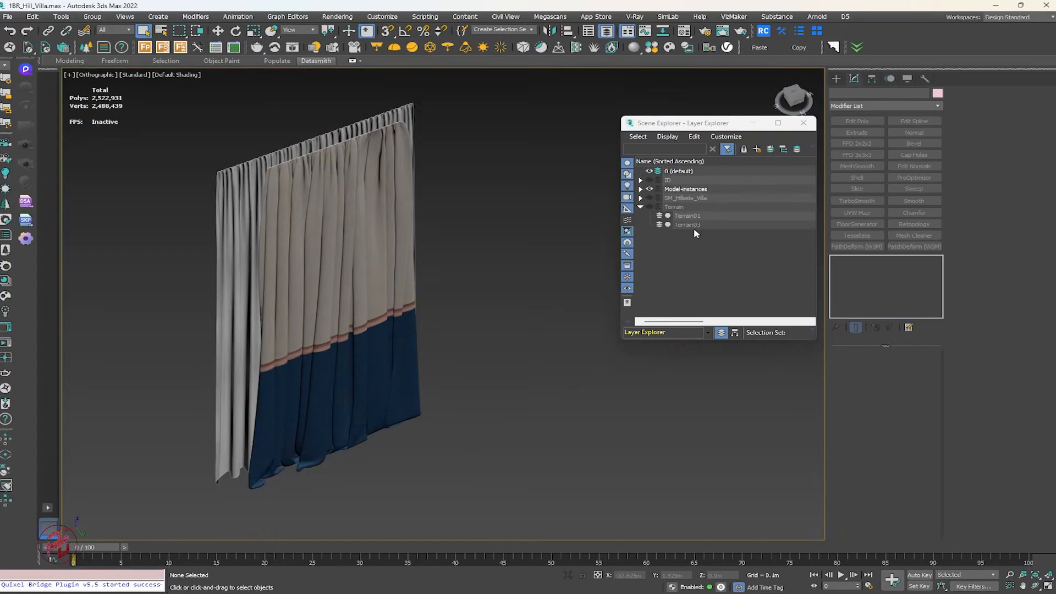
{"action": "left_click", "coordinate": [649, 198]}
{"action": "left_click", "coordinate": [650, 180]}
{"action": "middle_click_drag", "start_coordinate": [360, 338], "coordinate": [495, 297]}
{"action": "scroll", "coordinate": [388, 347], "scroll_direction": "down", "scroll_amount": 10}
Select the villa's outer hip roof, SM_Hillside_Villa01, and hide it.
{"action": "left_click", "coordinate": [395, 336]}
{"action": "scroll", "coordinate": [440, 352], "scroll_direction": "up", "scroll_amount": 4}
{"action": "scroll", "coordinate": [440, 352], "scroll_direction": "up", "scroll_amount": 4}
{"action": "middle_click_drag", "start_coordinate": [418, 308], "coordinate": [462, 286], "text": "alt"}
{"action": "middle_click_drag", "start_coordinate": [462, 286], "coordinate": [434, 265]}
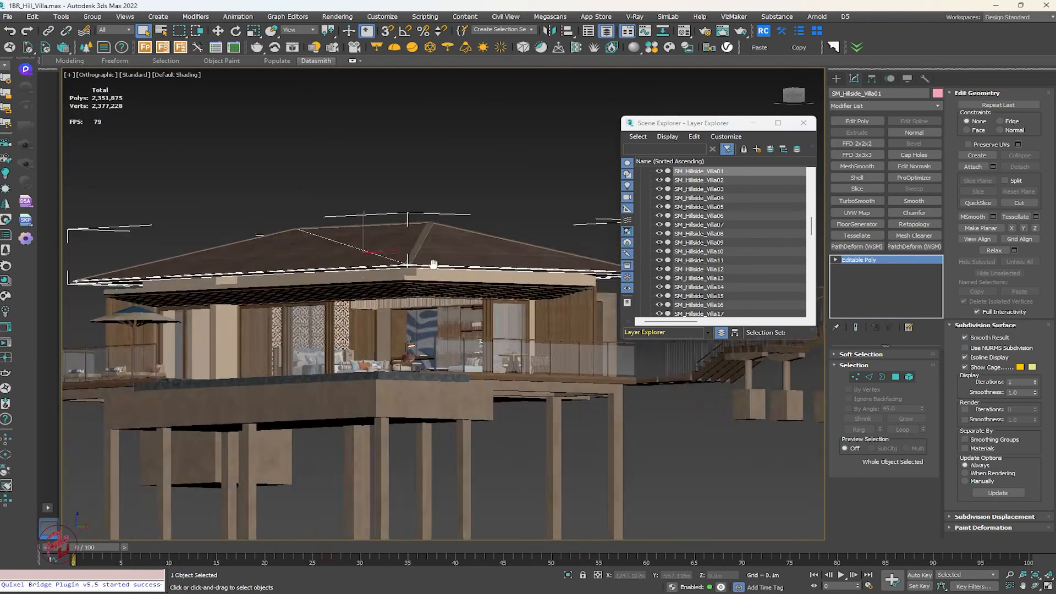
{"action": "key", "text": "f"}
{"action": "scroll", "coordinate": [424, 273], "scroll_direction": "up", "scroll_amount": 5}
{"action": "left_click_drag", "start_coordinate": [477, 247], "coordinate": [441, 278]}
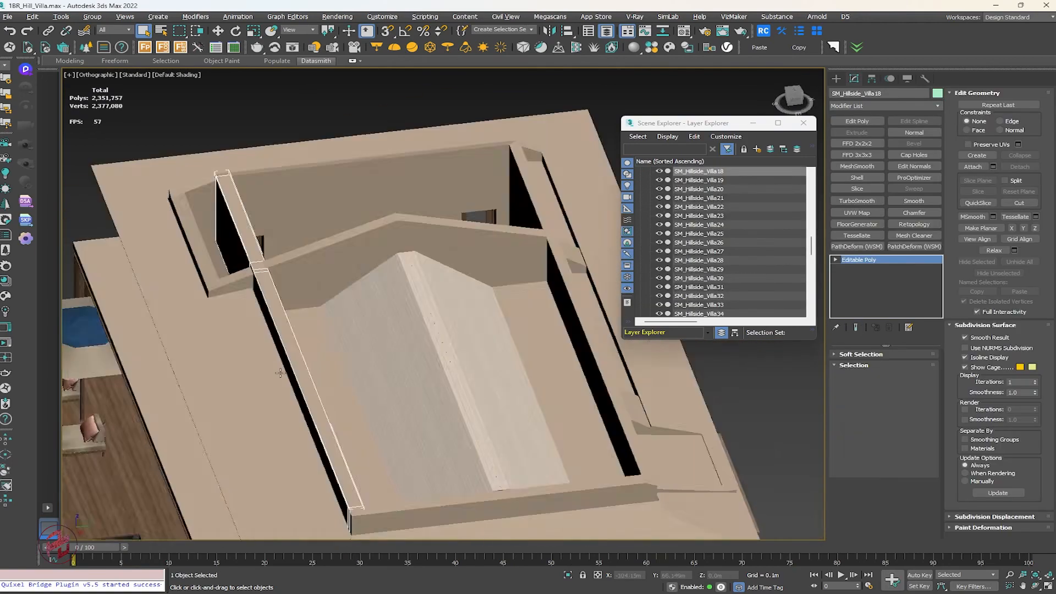
Select the low walls around the roof opening and hide them.
{"action": "middle_click_drag", "start_coordinate": [286, 231], "coordinate": [135, 184], "text": "alt"}
{"action": "scroll", "coordinate": [251, 220], "scroll_direction": "down", "scroll_amount": 5}
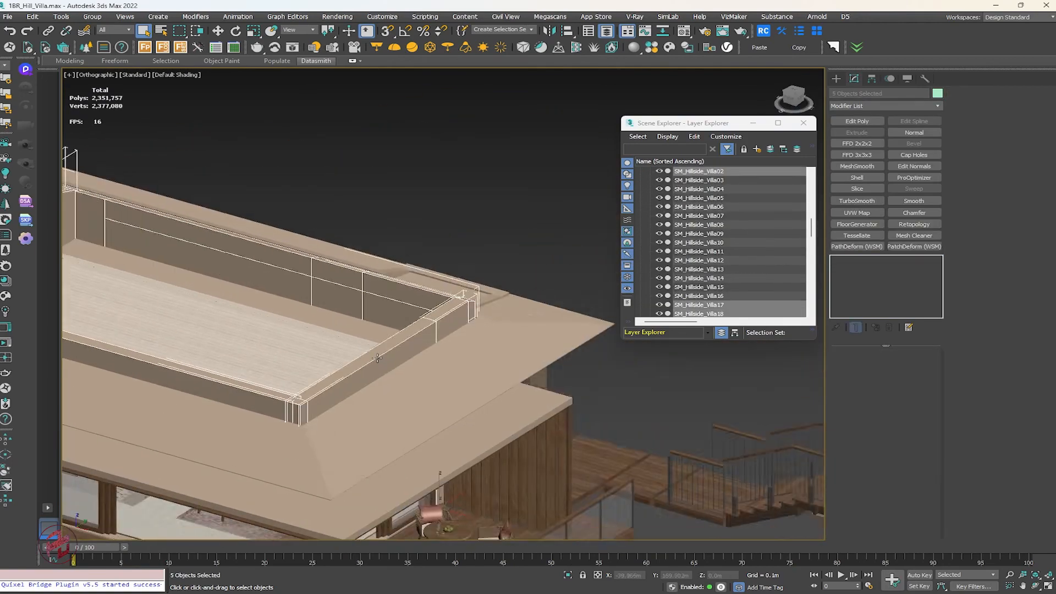
{"action": "middle_click_drag", "start_coordinate": [341, 313], "coordinate": [379, 344], "text": "alt"}
{"action": "right_click", "coordinate": [379, 343]}
{"action": "left_click", "coordinate": [399, 305]}
Select the remaining upper roof pieces that cover the rooms and hide them.
{"action": "scroll", "coordinate": [220, 286], "scroll_direction": "up", "scroll_amount": 4}
{"action": "left_click", "coordinate": [170, 333]}
{"action": "middle_click_drag", "start_coordinate": [242, 308], "coordinate": [278, 287]}
{"action": "left_click", "coordinate": [279, 288], "text": "ctrl"}
{"action": "right_click", "coordinate": [343, 291]}
{"action": "left_click", "coordinate": [368, 259]}
Select the wooden door panels beside the bedroom's woven wall, SM_Hillside_Villa074, and isolate them.
{"action": "middle_click_drag", "start_coordinate": [380, 330], "coordinate": [454, 310], "text": "alt"}
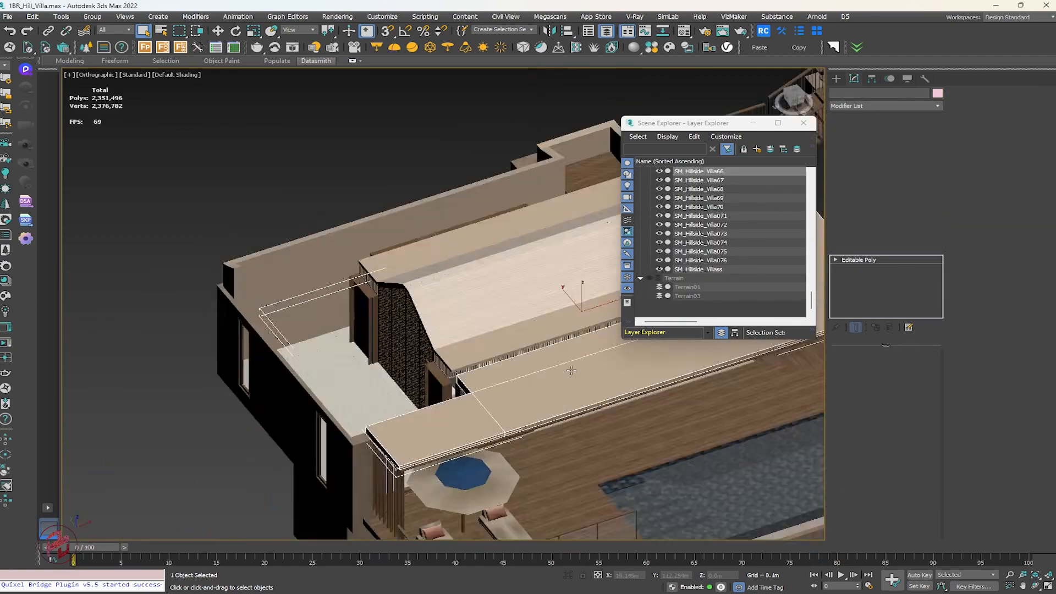
{"action": "left_click", "coordinate": [456, 313]}
{"action": "scroll", "coordinate": [456, 312], "scroll_direction": "up", "scroll_amount": 8}
{"action": "scroll", "coordinate": [456, 313], "scroll_direction": "up", "scroll_amount": 4}
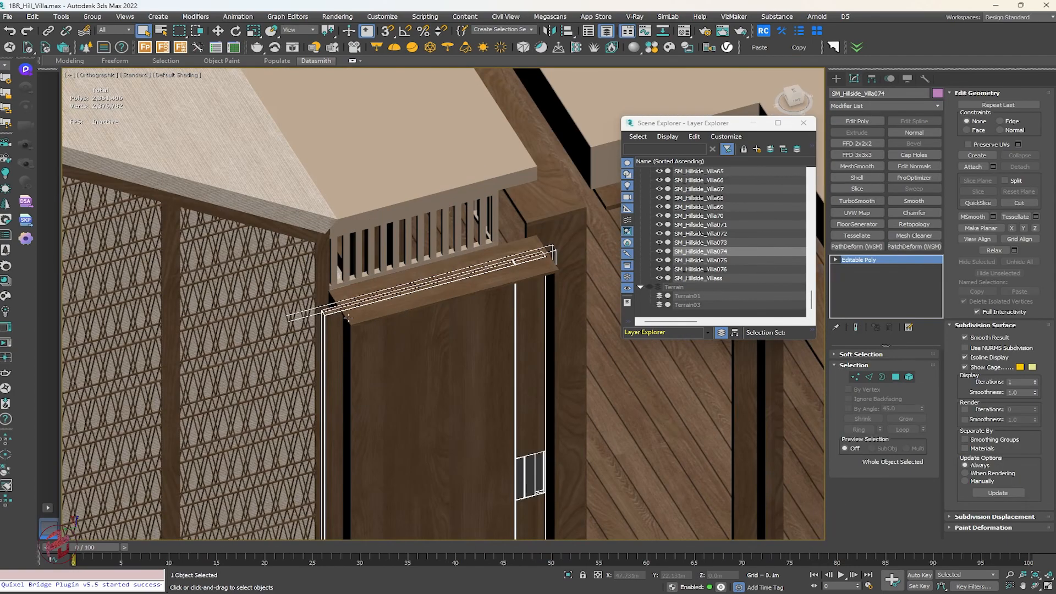
{"action": "scroll", "coordinate": [456, 313], "scroll_direction": "down", "scroll_amount": 6}
{"action": "middle_click_drag", "start_coordinate": [456, 313], "coordinate": [456, 336], "text": "alt"}
{"action": "key", "text": "alt+q"}
{"action": "key", "text": "w"}
{"action": "scroll", "coordinate": [450, 293], "scroll_direction": "up", "scroll_amount": 5}
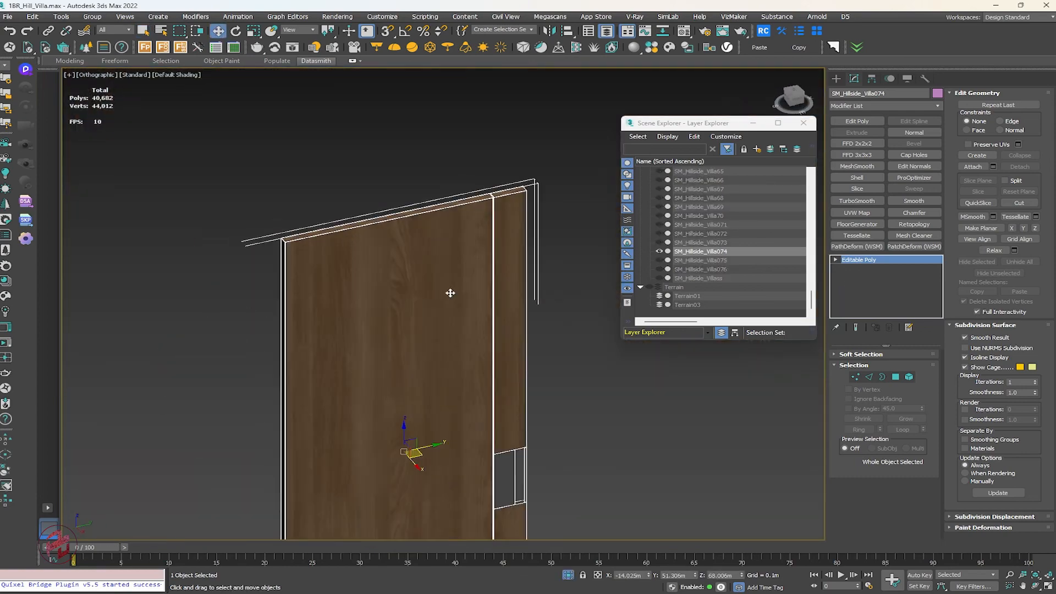
Apply a Normal modifier to the isolated door panels and leave isolation.
{"action": "left_click", "coordinate": [914, 133]}
{"action": "left_click", "coordinate": [584, 384]}
{"action": "scroll", "coordinate": [565, 398], "scroll_direction": "down", "scroll_amount": 6}
{"action": "left_click", "coordinate": [566, 398]}
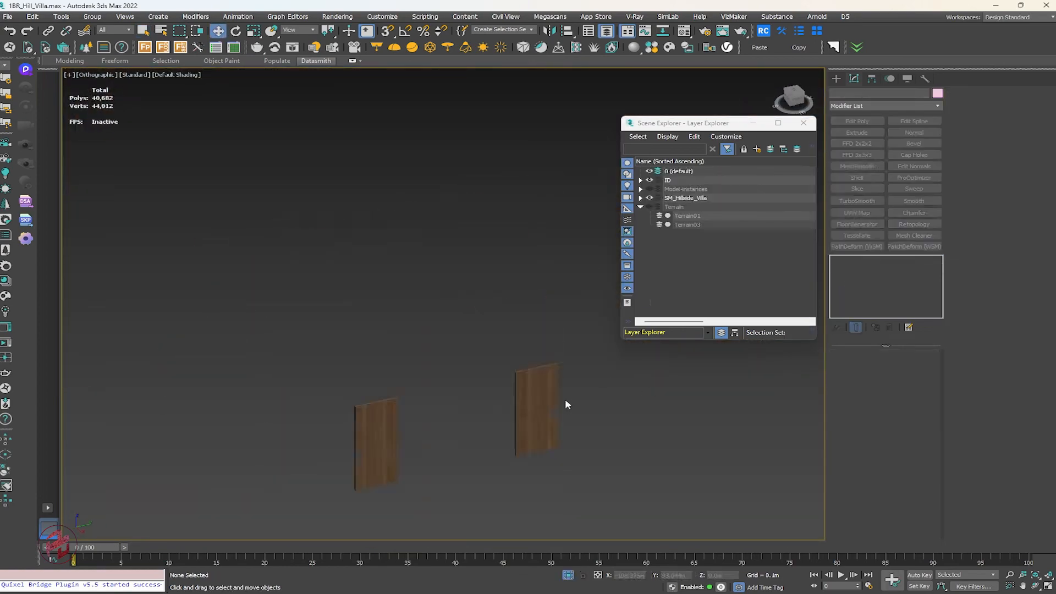
{"action": "left_click", "coordinate": [550, 402]}
{"action": "middle_click_drag", "start_coordinate": [550, 401], "coordinate": [594, 407], "text": "alt"}
{"action": "left_click", "coordinate": [568, 575]}
Select all objects in the ID layer and isolate them.
{"action": "middle_click_drag", "start_coordinate": [495, 385], "coordinate": [160, 418], "text": "alt"}
{"action": "left_click", "coordinate": [396, 401]}
{"action": "middle_click_drag", "start_coordinate": [385, 330], "coordinate": [440, 324], "text": "alt"}
{"action": "scroll", "coordinate": [797, 215], "scroll_direction": "up", "scroll_amount": 10}
{"action": "double_click", "coordinate": [667, 180]}
{"action": "key", "text": "alt+q"}
{"action": "middle_click_drag", "start_coordinate": [395, 236], "coordinate": [303, 424], "text": "alt"}
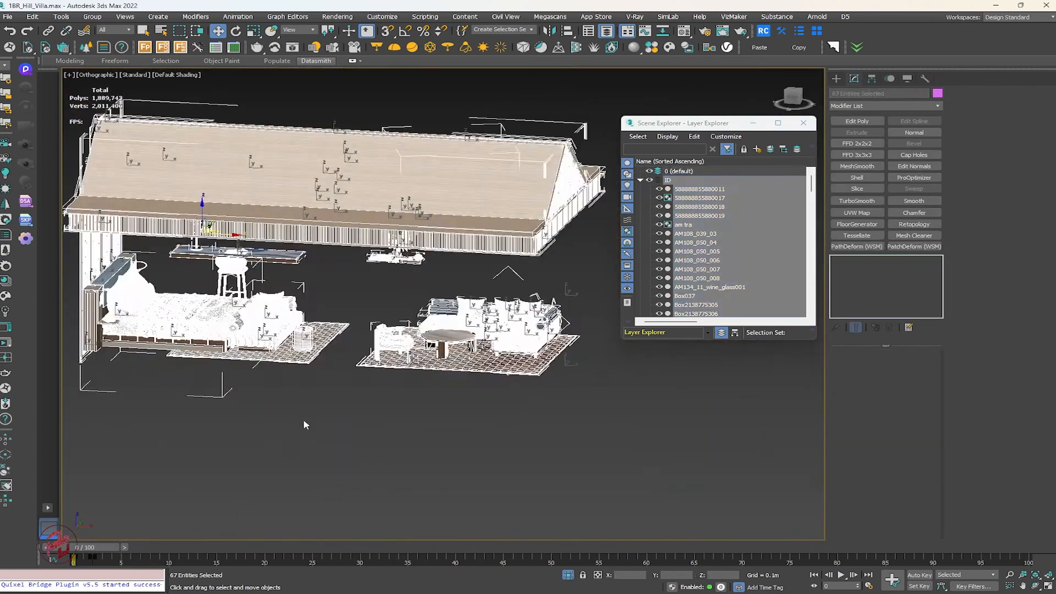
Select the upholstered bench at the foot of the bed.
{"action": "scroll", "coordinate": [308, 352], "scroll_direction": "up", "scroll_amount": 6}
{"action": "left_click", "coordinate": [337, 330]}
{"action": "left_click", "coordinate": [567, 410]}
{"action": "left_click", "coordinate": [402, 330]}
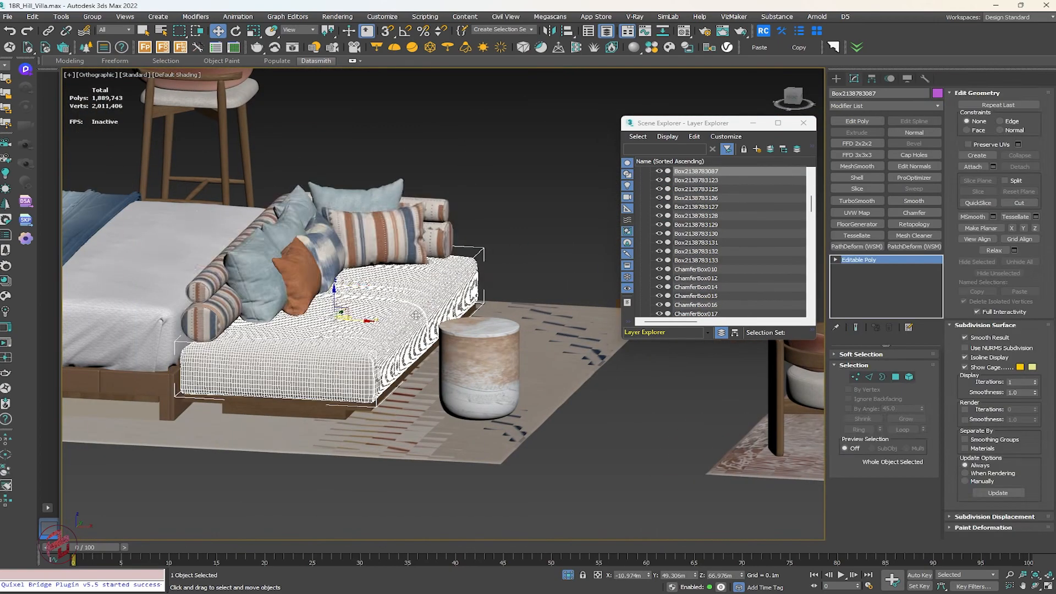
Flip the normals of the bench cushion at the foot of the bed and convert it to Editable Poly.
{"action": "middle_click_drag", "start_coordinate": [401, 330], "coordinate": [369, 328], "text": "alt"}
{"action": "left_click", "coordinate": [913, 132]}
{"action": "right_click", "coordinate": [413, 280]}
{"action": "mouse_move", "coordinate": [440, 381]}
{"action": "left_click", "coordinate": [542, 389]}
{"action": "left_click", "coordinate": [568, 233]}
Select three pillows on the bench and arrange the 3ds Max and D5 Render windows side by side.
{"action": "left_click", "coordinate": [291, 272]}
{"action": "left_click", "coordinate": [338, 253], "text": "ctrl"}
{"action": "left_click", "coordinate": [395, 238], "text": "ctrl"}
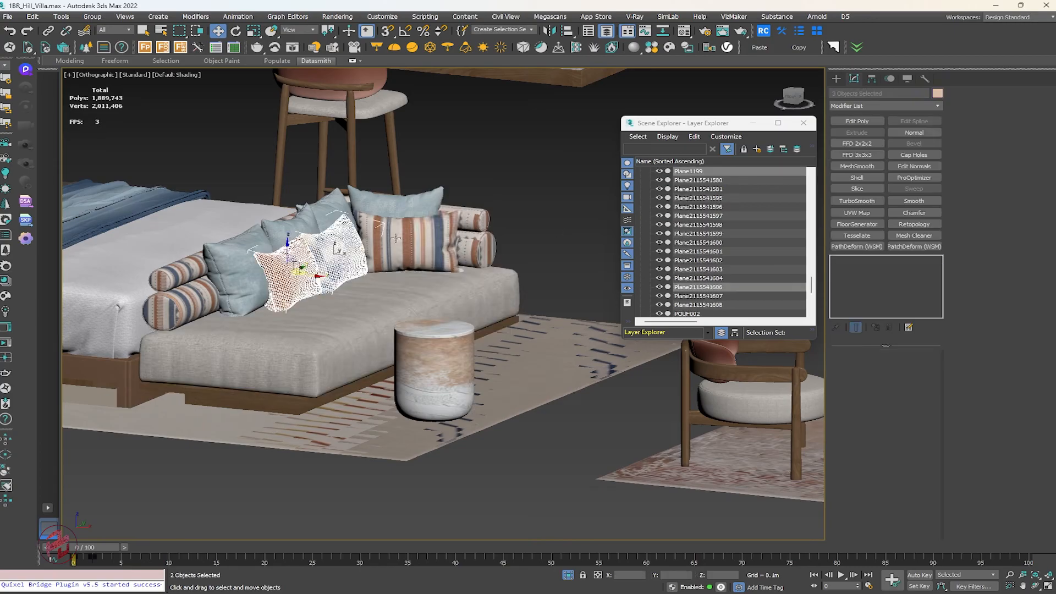
{"action": "left_click_drag", "start_coordinate": [649, 4], "coordinate": [341, 27]}
{"action": "left_click", "coordinate": [674, 21]}
{"action": "mouse_move", "coordinate": [674, 21]}
{"action": "left_mouse_down"}
{"action": "mouse_move", "coordinate": [605, 50]}
{"action": "mouse_move", "coordinate": [523, 55]}
{"action": "mouse_move", "coordinate": [676, 11]}
{"action": "mouse_move", "coordinate": [827, 80]}
{"action": "mouse_move", "coordinate": [857, 76]}
{"action": "left_mouse_up"}
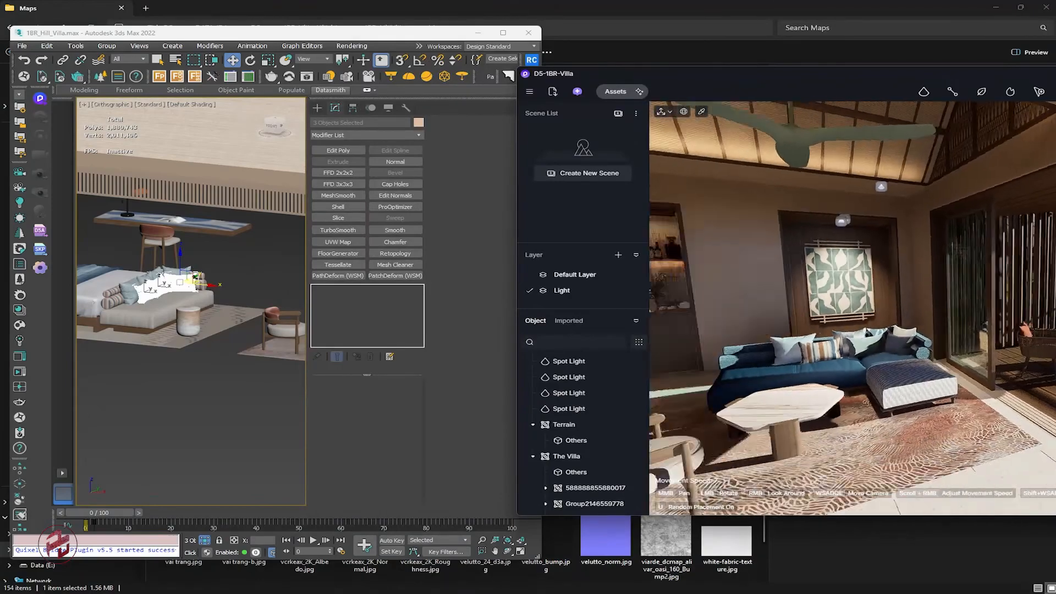
Examine the bed, the bench pillows and the headboard pillows in the D5 Render scene.
{"action": "key", "text": "w"}
{"action": "key", "text": "a"}
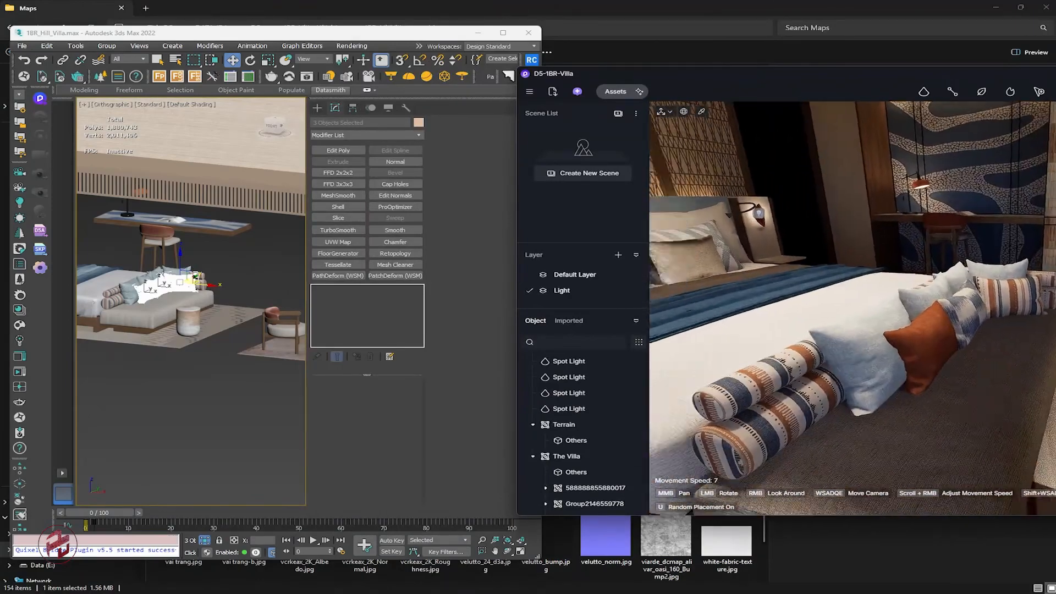
{"action": "key", "text": "d"}
{"action": "key", "text": "d"}
{"action": "right_click_drag", "start_coordinate": [853, 308], "coordinate": [797, 316]}
{"action": "key", "text": "w"}
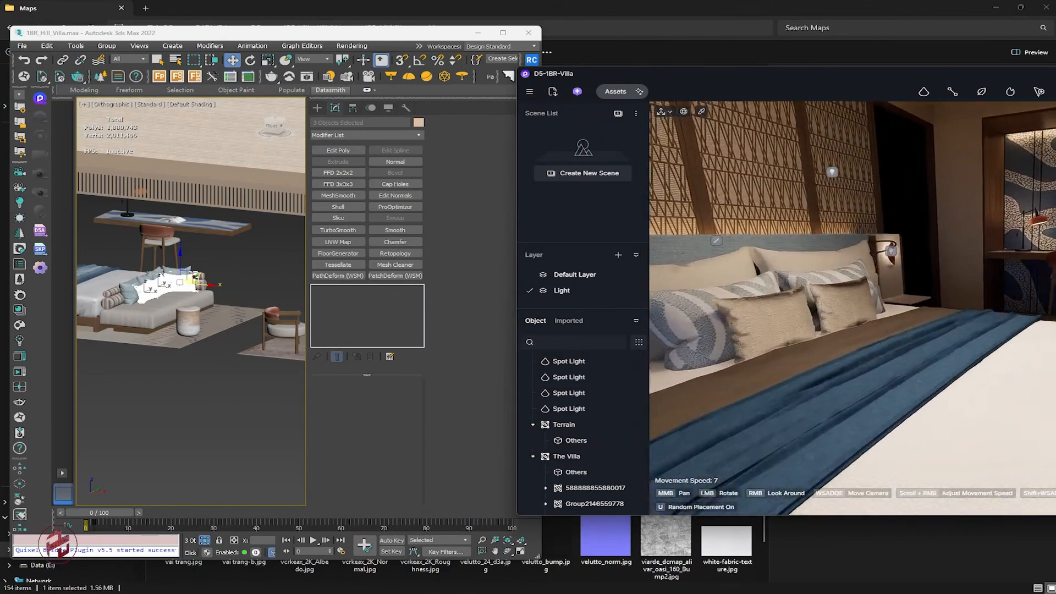
In 3ds Max, apply the Normal modifier to the pillow object at the head of the bed and convert it to Editable Poly.
{"action": "left_click", "coordinate": [189, 411]}
{"action": "scroll", "coordinate": [177, 319], "scroll_direction": "up", "scroll_amount": 5}
{"action": "middle_click_drag", "start_coordinate": [115, 308], "coordinate": [127, 361]}
{"action": "left_click", "coordinate": [181, 317]}
{"action": "scroll", "coordinate": [527, 396], "scroll_direction": "down", "scroll_amount": 1}
{"action": "left_click", "coordinate": [459, 446]}
{"action": "scroll", "coordinate": [215, 353], "scroll_direction": "down", "scroll_amount": 6}
{"action": "left_click", "coordinate": [501, 262]}
{"action": "key", "text": "Return"}
{"action": "scroll", "coordinate": [220, 346], "scroll_direction": "up", "scroll_amount": 5}
{"action": "key", "text": "5"}
{"action": "left_click", "coordinate": [240, 351]}
{"action": "left_click", "coordinate": [395, 162]}
{"action": "right_click", "coordinate": [233, 354]}
{"action": "mouse_move", "coordinate": [322, 457]}
{"action": "left_click", "coordinate": [361, 464]}
{"action": "scroll", "coordinate": [127, 361], "scroll_direction": "down", "scroll_amount": 5}
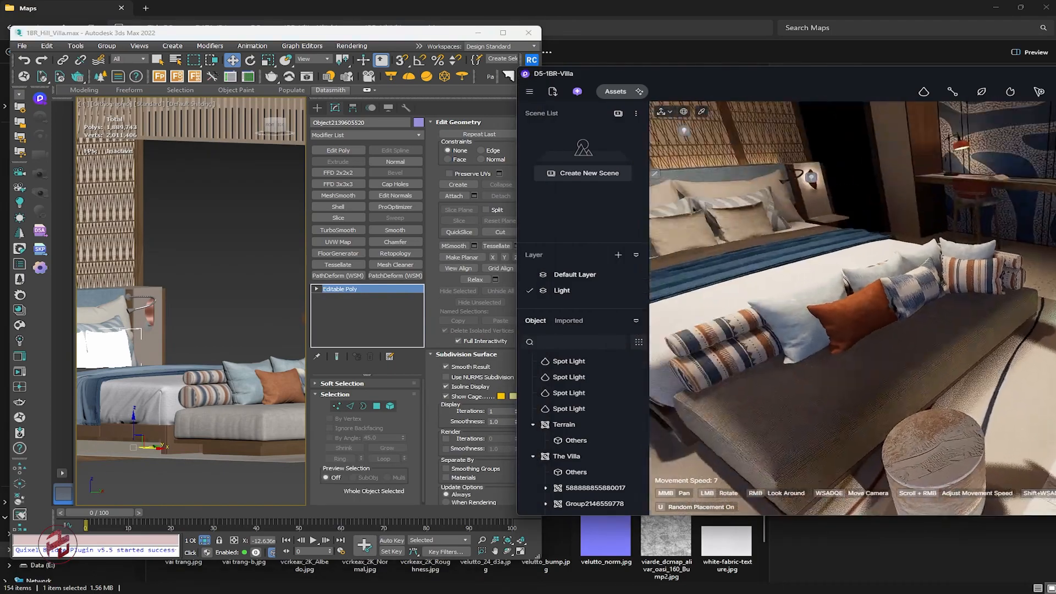
Select the throw pillows on the bench at the foot of the bed and convert them to Editable Poly.
{"action": "right_click_drag", "start_coordinate": [852, 308], "coordinate": [803, 303]}
{"action": "left_click", "coordinate": [243, 383]}
{"action": "middle_click_drag", "start_coordinate": [237, 352], "coordinate": [212, 366], "text": "alt"}
{"action": "left_click", "coordinate": [201, 363], "text": "ctrl"}
{"action": "left_click", "coordinate": [254, 352], "text": "ctrl"}
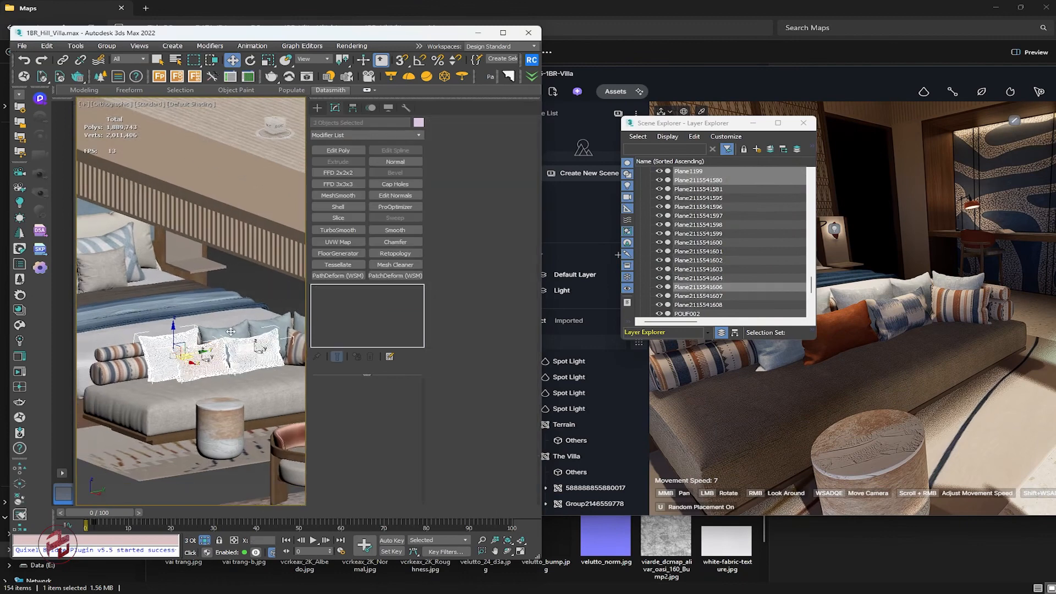
{"action": "left_click", "coordinate": [247, 352], "text": "ctrl"}
{"action": "middle_click_drag", "start_coordinate": [289, 337], "coordinate": [184, 380], "text": "alt"}
{"action": "mouse_move", "coordinate": [231, 440]}
{"action": "left_click", "coordinate": [343, 447]}
Flip the normals of the round seat cushion element of the wooden armchair.
{"action": "scroll", "coordinate": [181, 355], "scroll_direction": "down", "scroll_amount": 4}
{"action": "scroll", "coordinate": [178, 357], "scroll_direction": "up", "scroll_amount": 3}
{"action": "left_click", "coordinate": [168, 379]}
{"action": "left_click", "coordinate": [390, 406]}
{"action": "left_click", "coordinate": [144, 375]}
{"action": "scroll", "coordinate": [165, 379], "scroll_direction": "up", "scroll_amount": 6}
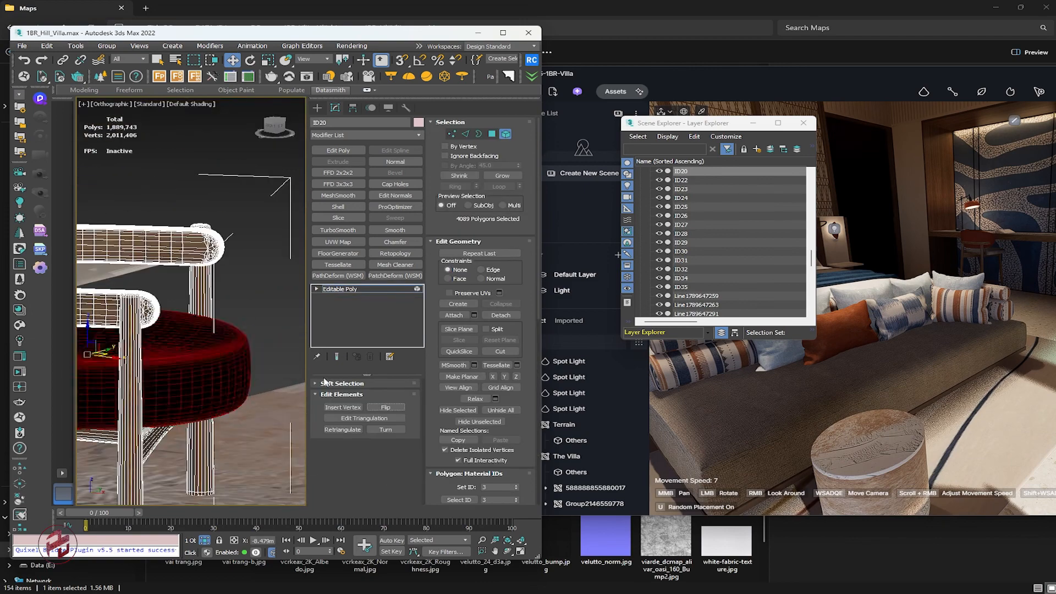
{"action": "left_click", "coordinate": [395, 162]}
{"action": "middle_click_drag", "start_coordinate": [176, 343], "coordinate": [241, 350]}
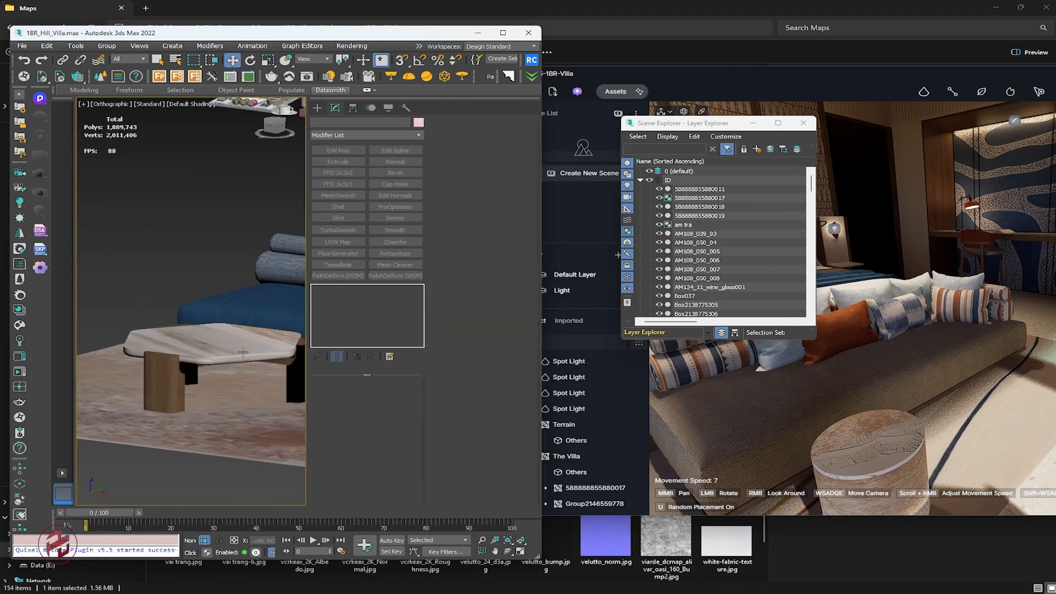
Examine the blue sofa in D5 Render and locate its seat and bolsters in the 3ds Max scene.
{"action": "mouse_move", "coordinate": [902, 308]}
{"action": "right_mouse_down"}
{"action": "mouse_move", "coordinate": [858, 308]}
{"action": "mouse_move", "coordinate": [866, 284]}
{"action": "mouse_move", "coordinate": [911, 243]}
{"action": "mouse_move", "coordinate": [835, 231]}
{"action": "mouse_move", "coordinate": [880, 280]}
{"action": "mouse_move", "coordinate": [897, 272]}
{"action": "mouse_move", "coordinate": [885, 258]}
{"action": "right_mouse_up"}
{"action": "left_click", "coordinate": [911, 243]}
{"action": "left_click", "coordinate": [160, 294]}
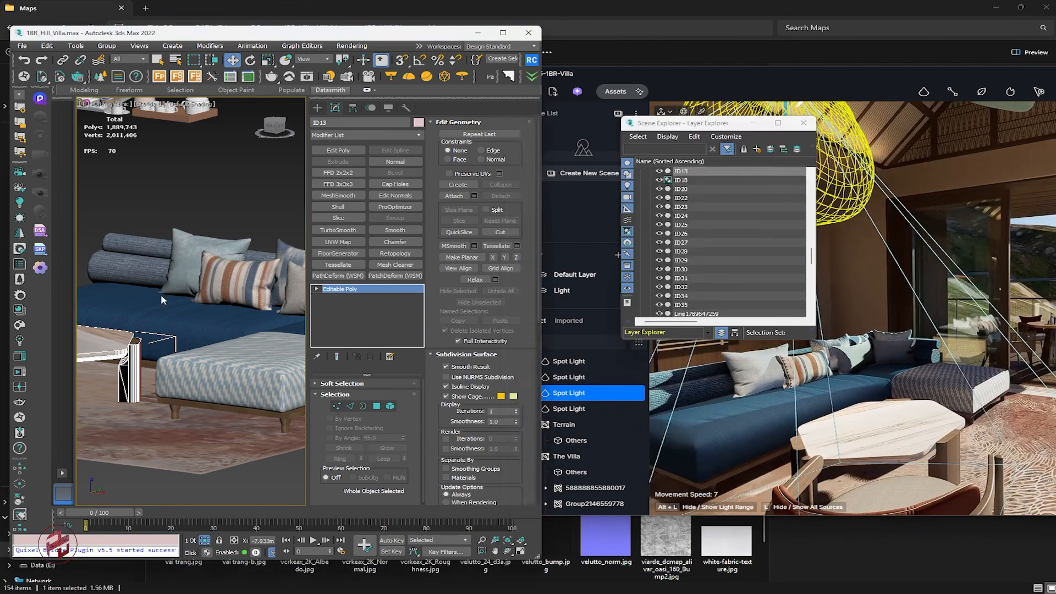
{"action": "left_click", "coordinate": [237, 159]}
{"action": "middle_click_drag", "start_coordinate": [233, 220], "coordinate": [165, 286], "text": "alt"}
{"action": "left_click", "coordinate": [201, 341]}
Select the sofa's two bolster objects, flip their normals and convert them to Editable Poly.
{"action": "left_click", "coordinate": [146, 261]}
{"action": "left_click", "coordinate": [133, 233], "text": "ctrl"}
{"action": "right_click", "coordinate": [147, 237]}
{"action": "mouse_move", "coordinate": [189, 337]}
{"action": "left_click", "coordinate": [291, 346]}
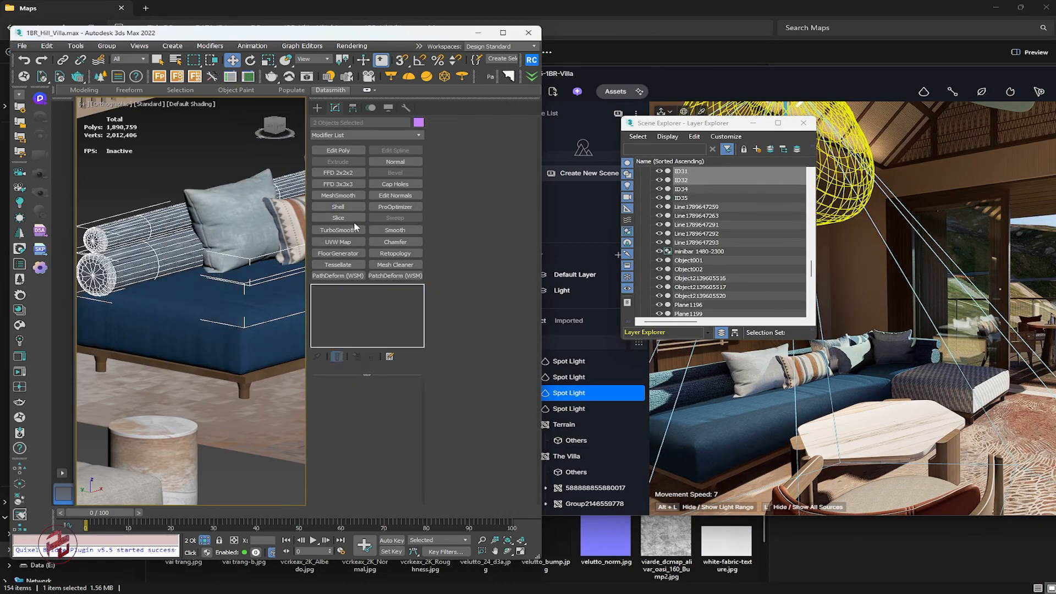
{"action": "left_click", "coordinate": [300, 359]}
Flip the normals of the sofa's seven throw pillows and the patterned ottoman, and convert them to Editable Poly.
{"action": "middle_click_drag", "start_coordinate": [253, 286], "coordinate": [181, 297], "text": "alt"}
{"action": "left_click", "coordinate": [132, 242]}
{"action": "left_click", "coordinate": [201, 245], "text": "ctrl"}
{"action": "middle_click_drag", "start_coordinate": [247, 242], "coordinate": [165, 248], "text": "alt"}
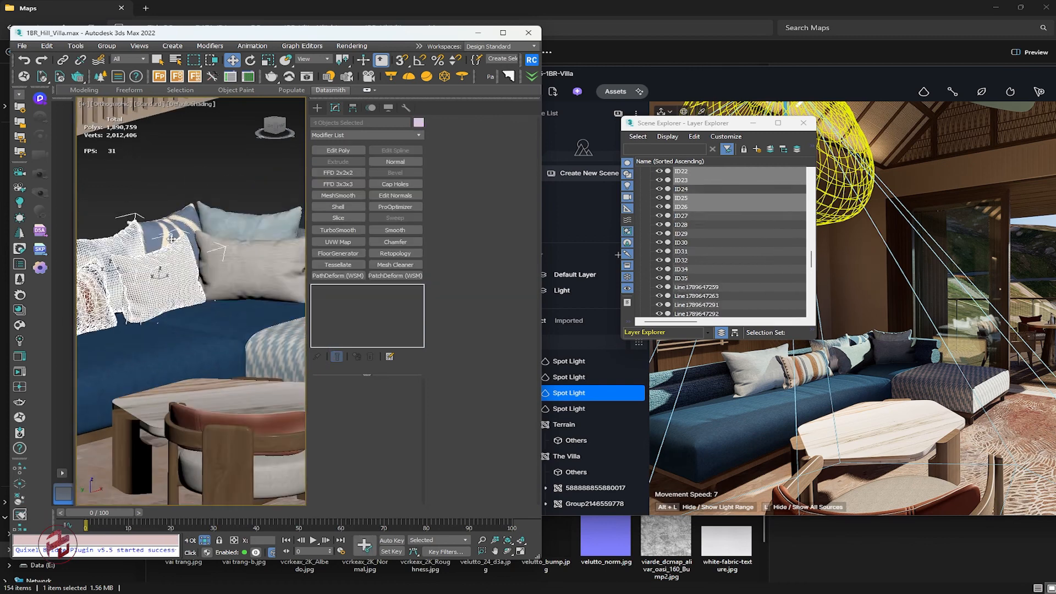
{"action": "left_click", "coordinate": [217, 234], "text": "ctrl"}
{"action": "middle_click_drag", "start_coordinate": [275, 231], "coordinate": [243, 261], "text": "alt"}
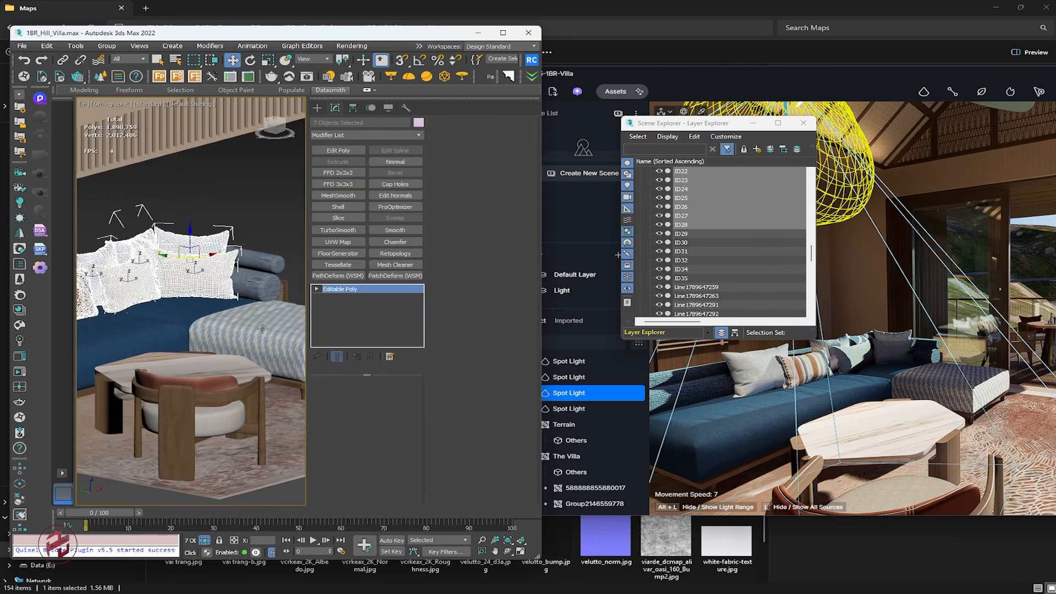
{"action": "left_click", "coordinate": [262, 328]}
{"action": "right_click", "coordinate": [266, 297]}
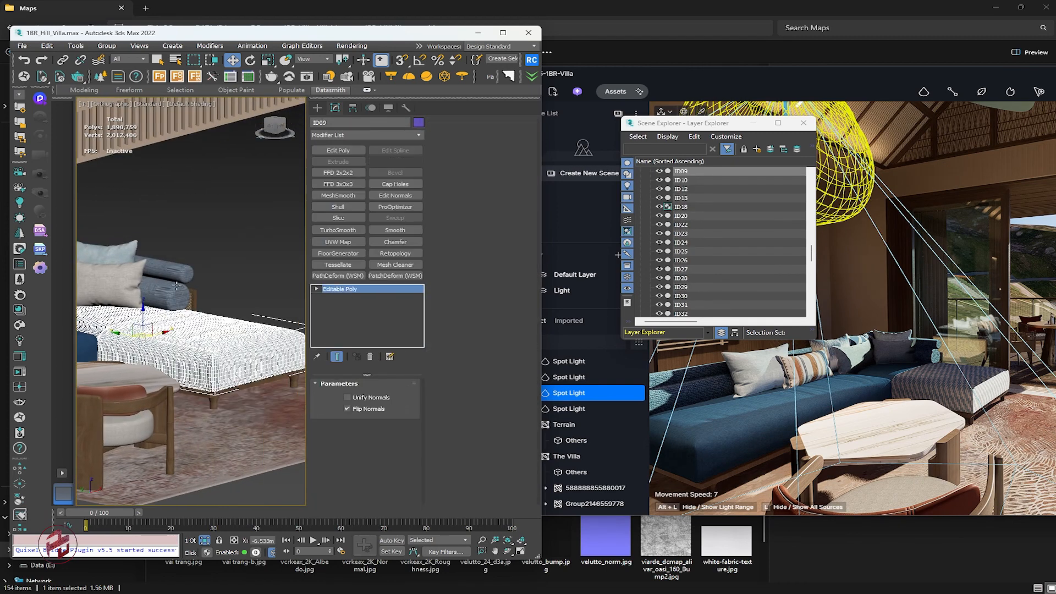
Apply a UVW Map to the sofa's two bolster objects, entering a mapping size of 1, and convert them to Editable Poly.
{"action": "left_click", "coordinate": [177, 286]}
{"action": "middle_click_drag", "start_coordinate": [177, 286], "coordinate": [172, 340], "text": "alt"}
{"action": "left_click", "coordinate": [187, 259], "text": "ctrl"}
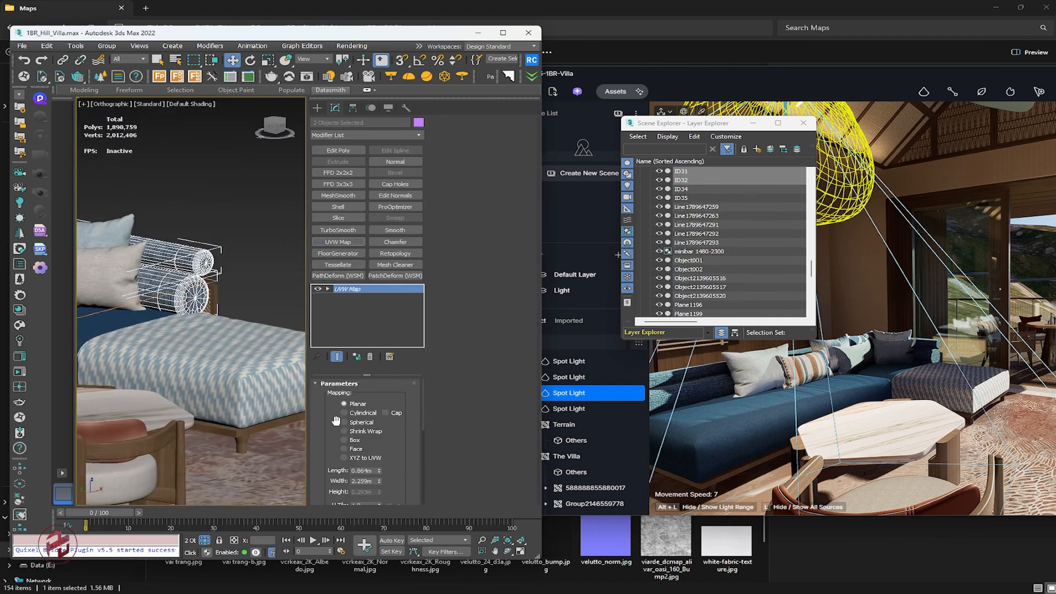
{"action": "type", "text": "1"}
{"action": "key", "text": "Tab"}
{"action": "left_click", "coordinate": [256, 220]}
{"action": "key", "text": "ctrl+z"}
{"action": "right_click", "coordinate": [191, 245]}
{"action": "left_click", "coordinate": [325, 360]}
{"action": "scroll", "coordinate": [220, 308], "scroll_direction": "down", "scroll_amount": 6}
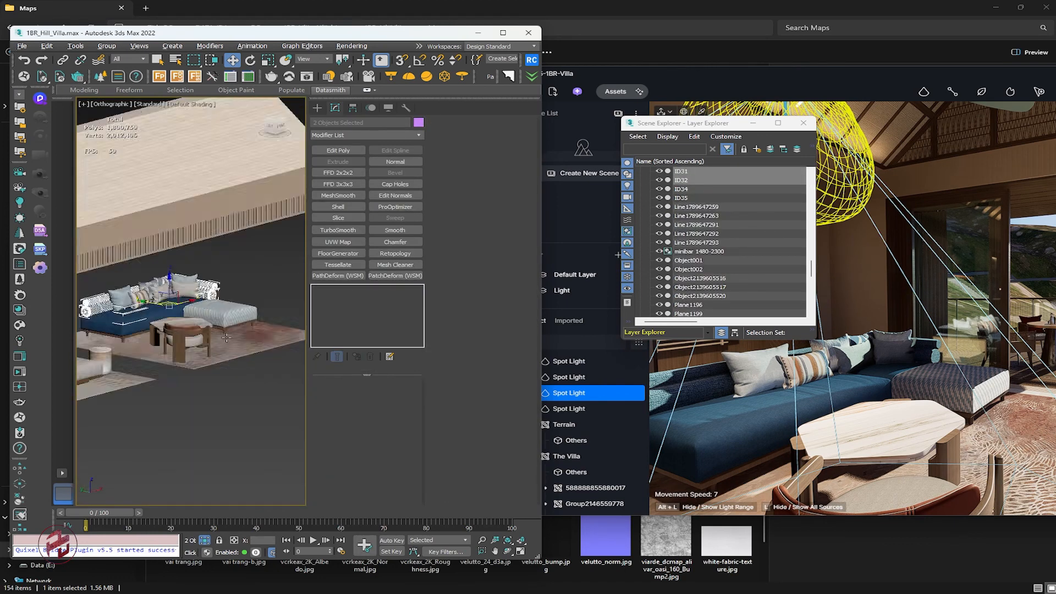
Clear the selection, maximize the 3ds Max window and exit isolation mode.
{"action": "middle_click_drag", "start_coordinate": [209, 313], "coordinate": [227, 299], "text": "alt"}
{"action": "left_click", "coordinate": [239, 336]}
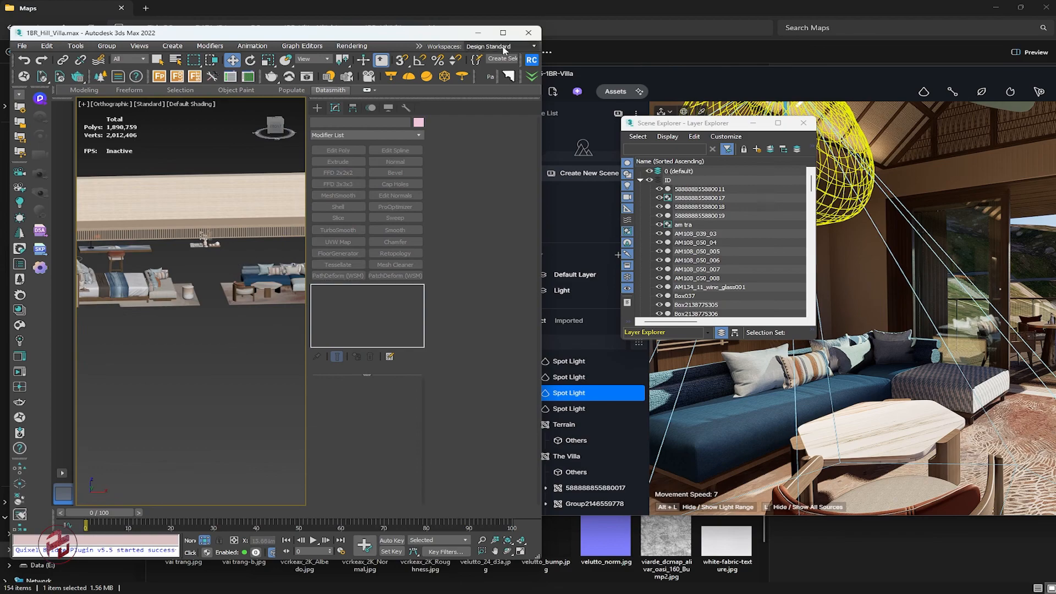
{"action": "left_click", "coordinate": [503, 33]}
{"action": "middle_click_drag", "start_coordinate": [446, 322], "coordinate": [556, 430]}
{"action": "scroll", "coordinate": [424, 377], "scroll_direction": "down", "scroll_amount": 4}
{"action": "scroll", "coordinate": [384, 332], "scroll_direction": "up", "scroll_amount": 3}
{"action": "left_click", "coordinate": [384, 333]}
{"action": "scroll", "coordinate": [429, 346], "scroll_direction": "down", "scroll_amount": 4}
{"action": "left_click", "coordinate": [632, 431]}
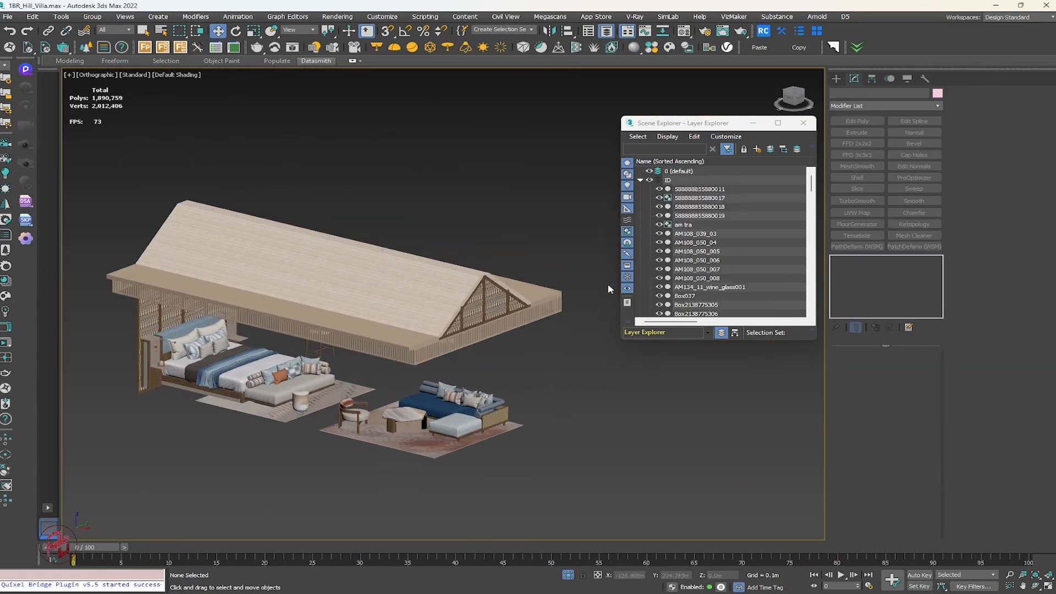
{"action": "left_click", "coordinate": [568, 575]}
Unhide the hidden objects and check the complete villa model in the viewport.
{"action": "right_click", "coordinate": [455, 335]}
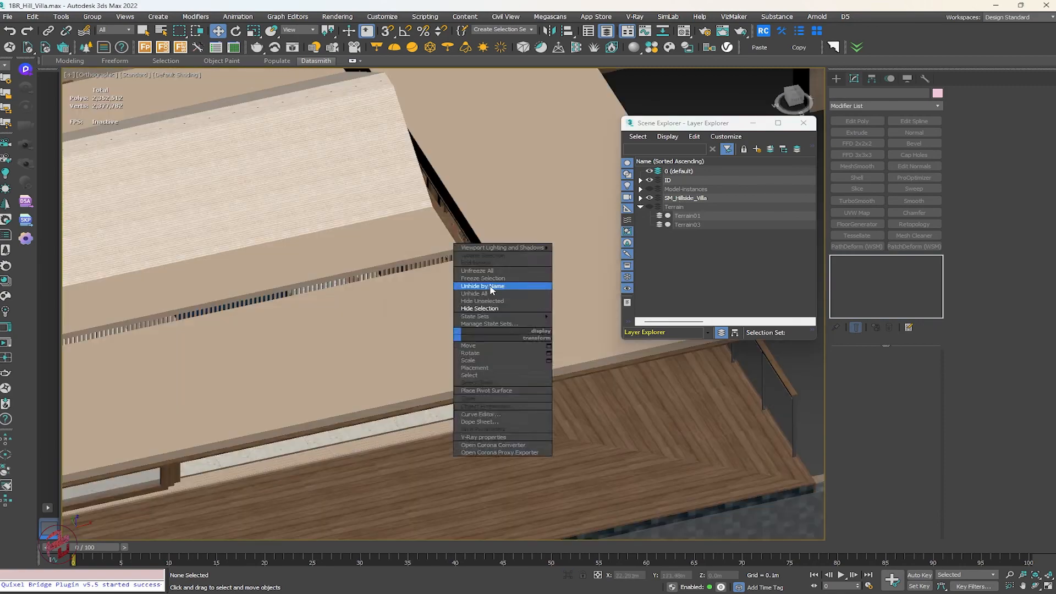
{"action": "left_click", "coordinate": [493, 288]}
{"action": "scroll", "coordinate": [493, 289], "scroll_direction": "down", "scroll_amount": 8}
{"action": "middle_click_drag", "start_coordinate": [493, 289], "coordinate": [463, 342], "text": "alt"}
{"action": "middle_click_drag", "start_coordinate": [192, 250], "coordinate": [487, 354]}
{"action": "key", "text": "ctrl+a"}
{"action": "left_click", "coordinate": [486, 354]}
Switch to D5 Render, maximize its window and deselect the spot light.
{"action": "key", "text": "alt+Tab"}
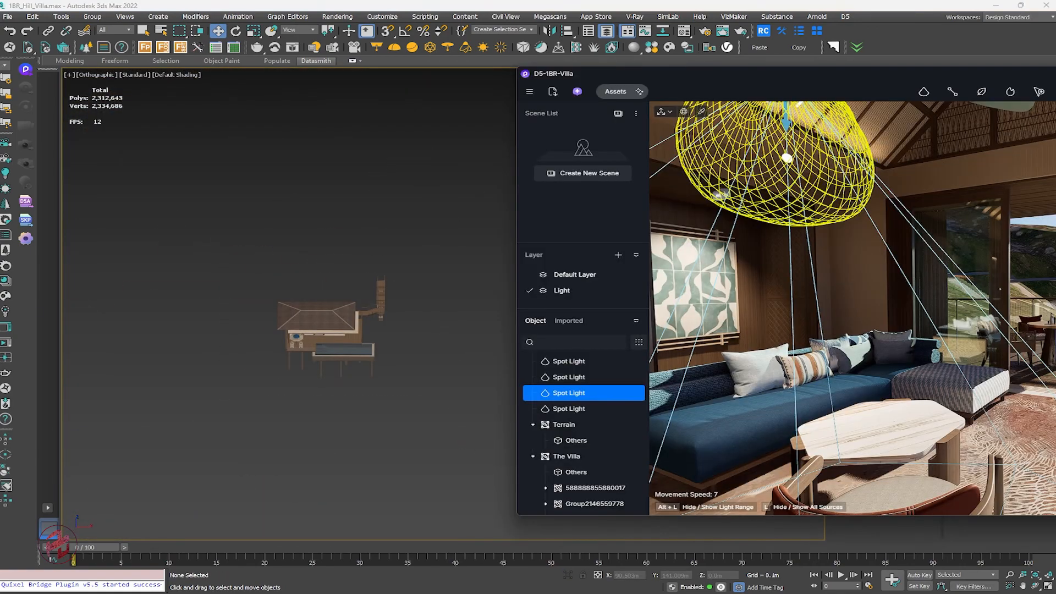
{"action": "left_click_drag", "start_coordinate": [946, 76], "coordinate": [477, 64]}
{"action": "left_click", "coordinate": [973, 66]}
{"action": "right_click_drag", "start_coordinate": [711, 240], "coordinate": [545, 246]}
{"action": "key", "text": "Escape"}
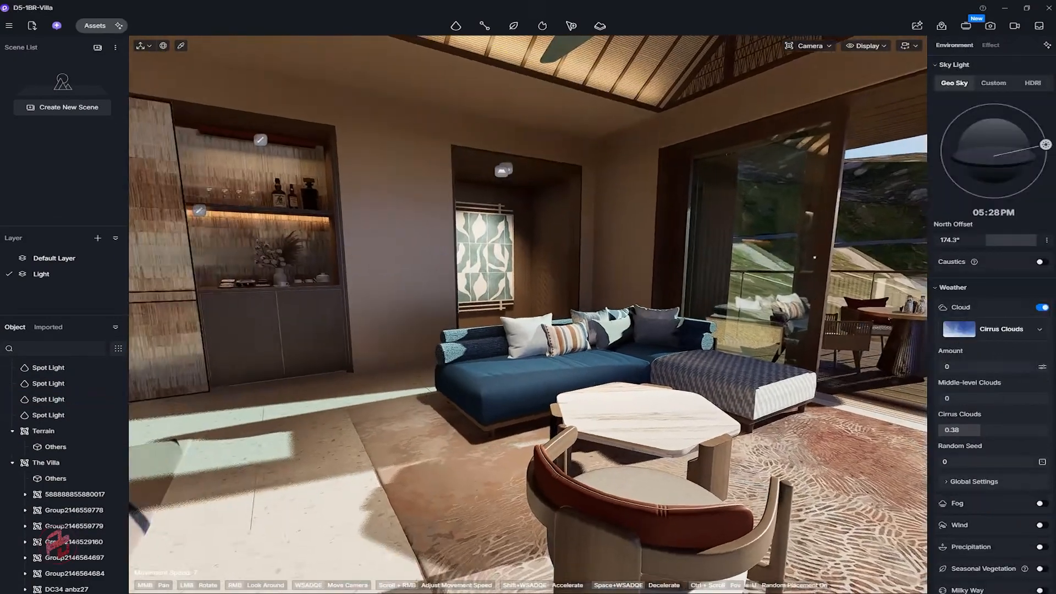
Check the villa interior in wireframe display and save the project.
{"action": "key", "text": "F3"}
{"action": "key", "text": "ctrl+s"}
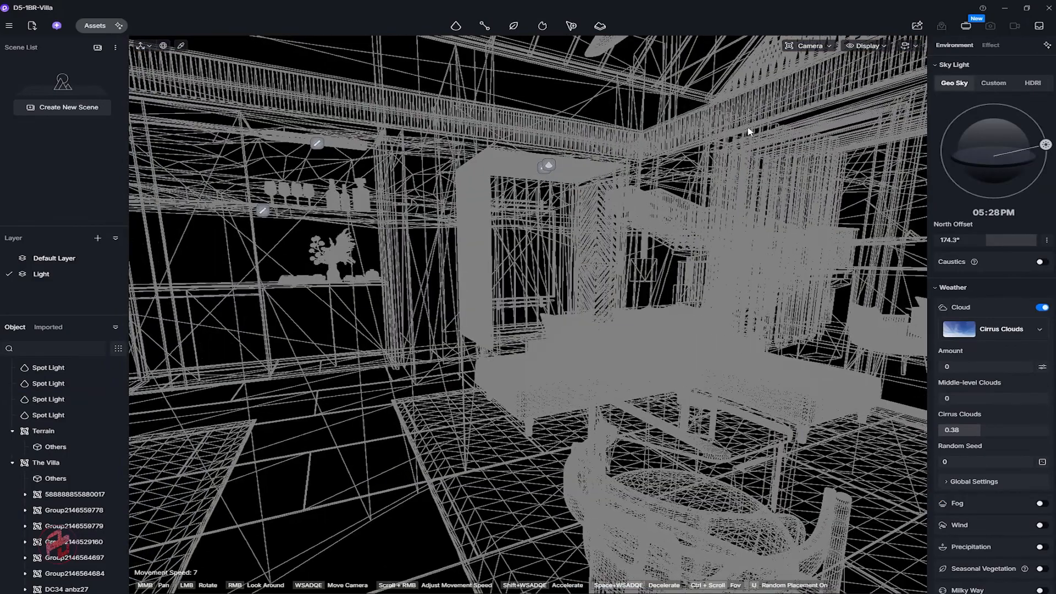
{"action": "left_click", "coordinate": [1025, 8]}
Examine the fabrics of the blue sofa, its pillows and the patterned ottoman in the living area.
{"action": "right_click_drag", "start_coordinate": [471, 372], "coordinate": [512, 368]}
{"action": "key", "text": "d"}
{"action": "key", "text": "w"}
{"action": "key", "text": "d"}
{"action": "key", "text": "q"}
{"action": "key", "text": "e"}
{"action": "key", "text": "a"}
{"action": "key", "text": "d"}
{"action": "key", "text": "d"}
{"action": "key", "text": "a"}
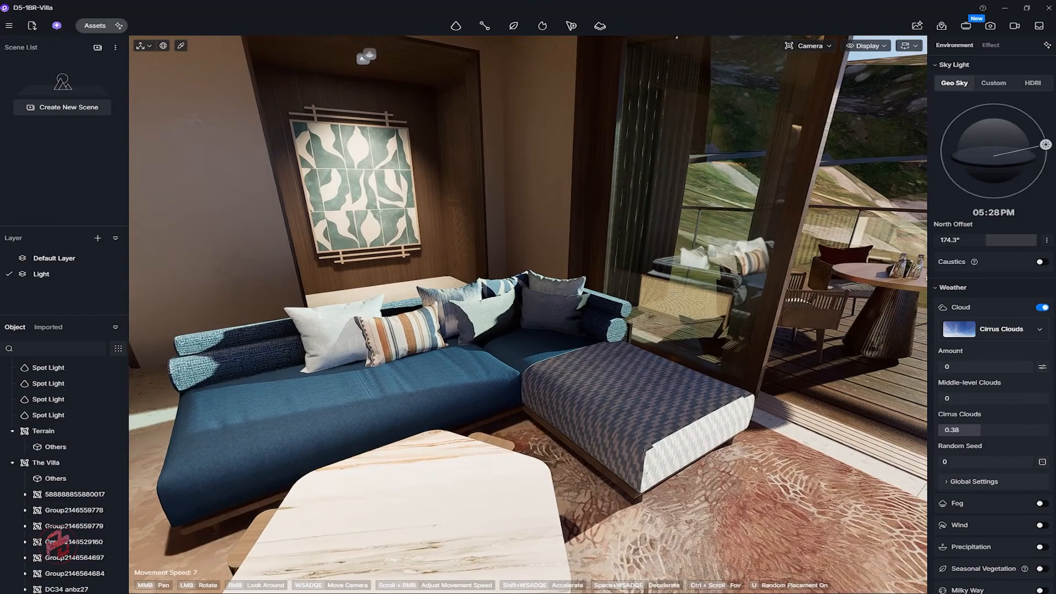
{"action": "key", "text": "d"}
{"action": "right_click_drag", "start_coordinate": [698, 456], "coordinate": [677, 433]}
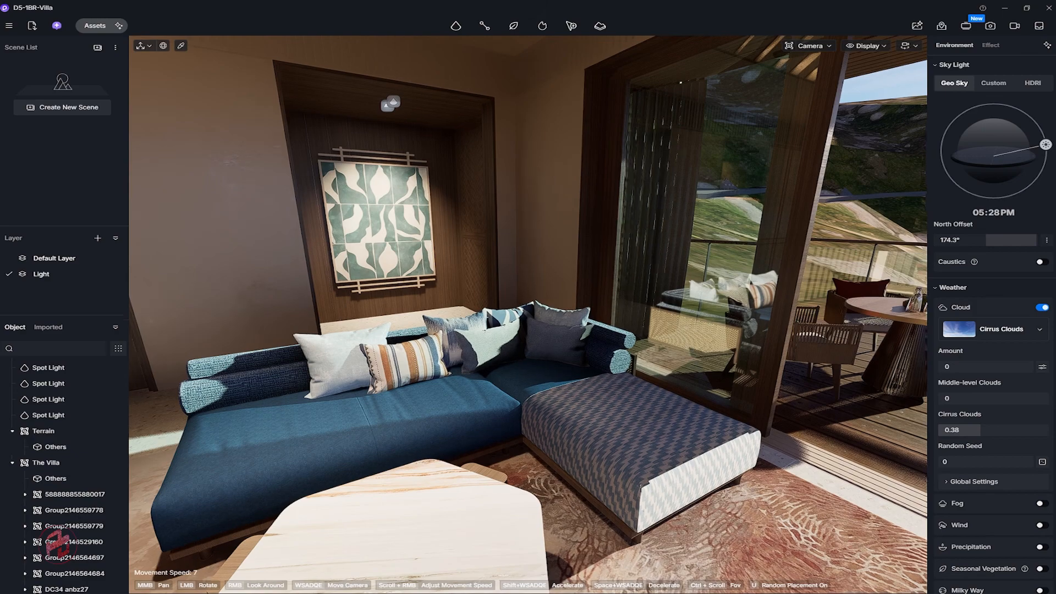
Examine the bed, the bench cushion and the bench pillows in the sleeping area.
{"action": "mouse_move", "coordinate": [555, 352]}
{"action": "right_mouse_down"}
{"action": "mouse_move", "coordinate": [631, 341]}
{"action": "mouse_move", "coordinate": [401, 336]}
{"action": "mouse_move", "coordinate": [511, 333]}
{"action": "mouse_move", "coordinate": [451, 347]}
{"action": "mouse_move", "coordinate": [451, 374]}
{"action": "mouse_move", "coordinate": [418, 385]}
{"action": "mouse_move", "coordinate": [405, 372]}
{"action": "mouse_move", "coordinate": [426, 371]}
{"action": "right_mouse_up"}
{"action": "key", "text": "a"}
{"action": "key", "text": "d"}
{"action": "key", "text": "a"}
{"action": "key", "text": "q"}
{"action": "key", "text": "e"}
{"action": "key", "text": "w"}
{"action": "key", "text": "s"}
{"action": "key", "text": "d"}
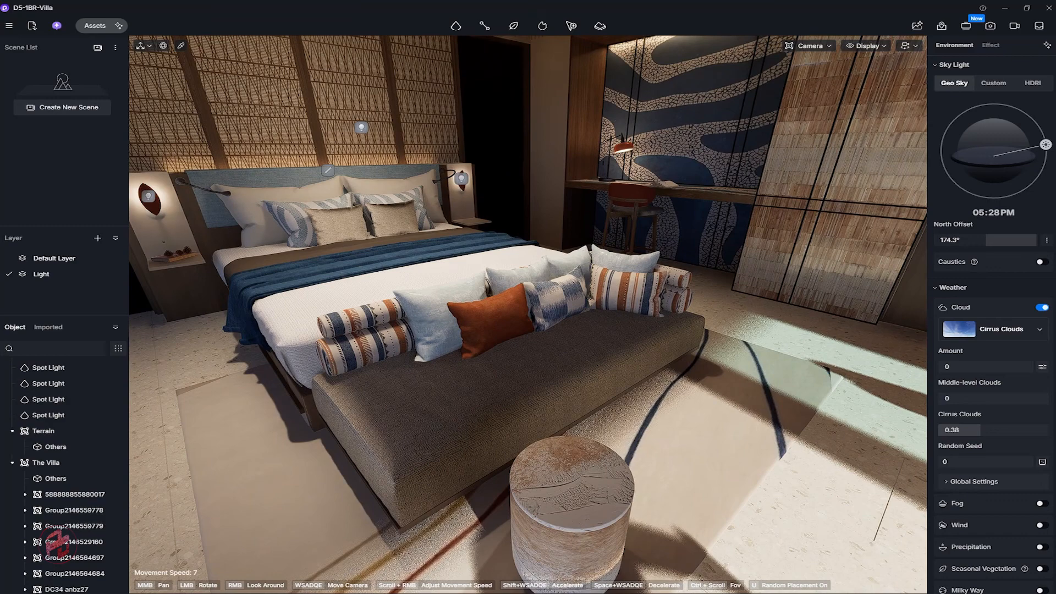
{"action": "mouse_move", "coordinate": [555, 355]}
{"action": "right_mouse_down"}
{"action": "mouse_move", "coordinate": [574, 351]}
{"action": "mouse_move", "coordinate": [549, 337]}
{"action": "right_mouse_up"}
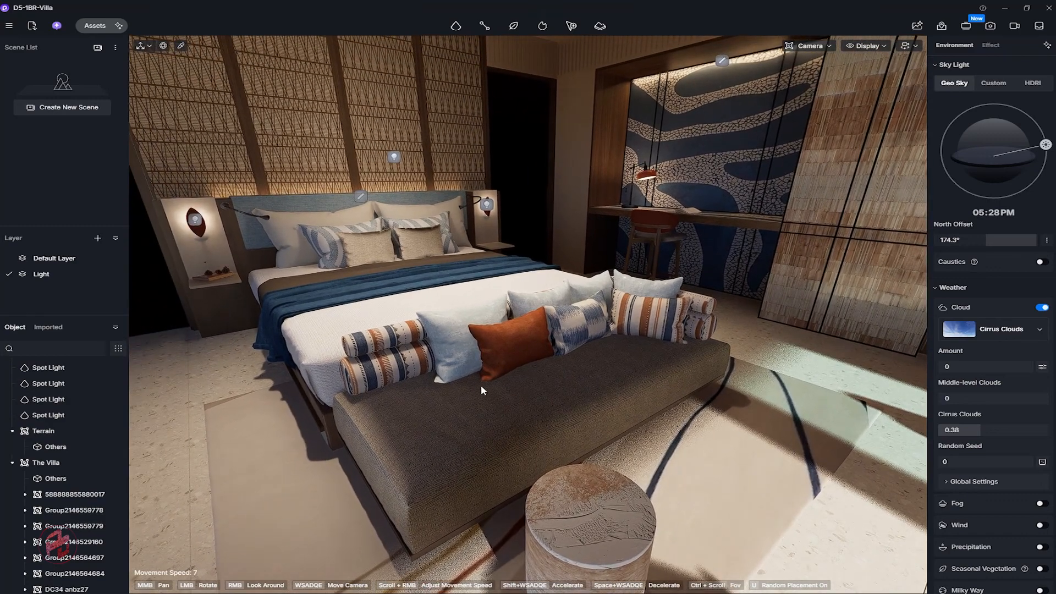
Examine the headboard wall and the room around it, ending at the sliding glass door beside the sofa.
{"action": "right_click_drag", "start_coordinate": [638, 322], "coordinate": [503, 282]}
{"action": "key", "text": "w"}
{"action": "key", "text": "s"}
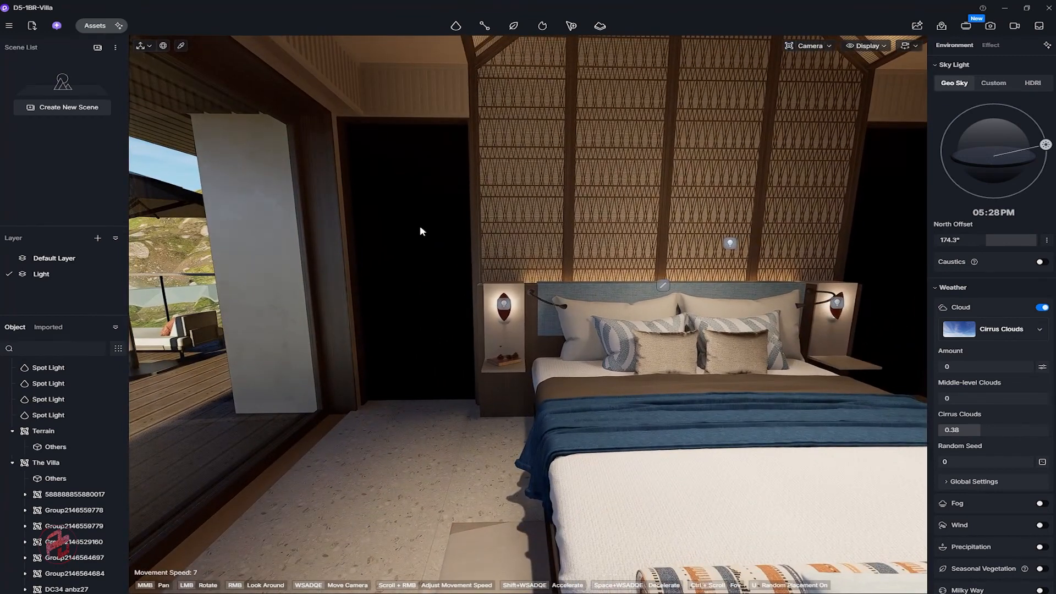
{"action": "mouse_move", "coordinate": [421, 227]}
{"action": "right_mouse_down"}
{"action": "mouse_move", "coordinate": [426, 214]}
{"action": "mouse_move", "coordinate": [408, 209]}
{"action": "mouse_move", "coordinate": [679, 209]}
{"action": "mouse_move", "coordinate": [563, 200]}
{"action": "mouse_move", "coordinate": [764, 211]}
{"action": "mouse_move", "coordinate": [740, 218]}
{"action": "mouse_move", "coordinate": [825, 213]}
{"action": "mouse_move", "coordinate": [435, 225]}
{"action": "right_mouse_up"}
{"action": "key", "text": "d"}
{"action": "key", "text": "a"}
{"action": "key", "text": "a"}
{"action": "key", "text": "d"}
{"action": "key", "text": "w"}
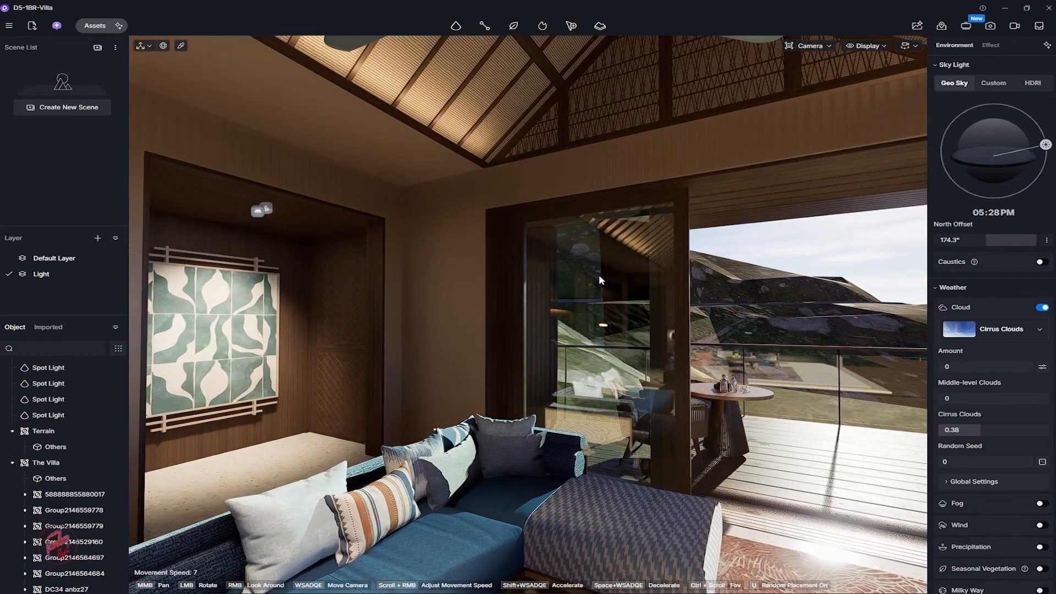
Pick the sliding door's glass material and examine its settings and its look from the room and the terrace.
{"action": "left_click", "coordinate": [632, 273]}
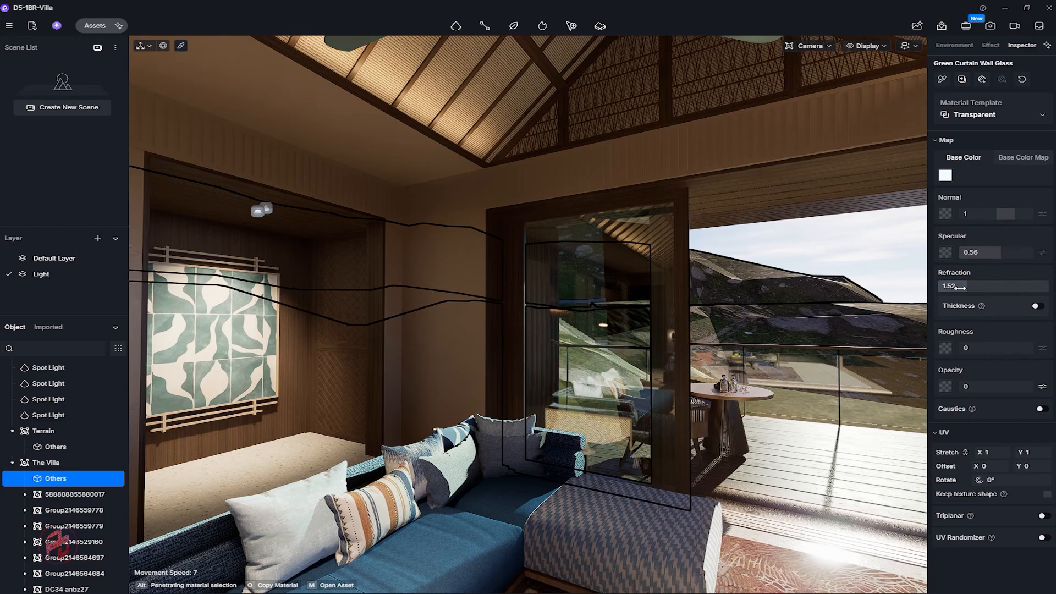
{"action": "mouse_move", "coordinate": [597, 302]}
{"action": "right_mouse_down"}
{"action": "mouse_move", "coordinate": [687, 304]}
{"action": "mouse_move", "coordinate": [550, 302]}
{"action": "mouse_move", "coordinate": [605, 301]}
{"action": "right_mouse_up"}
{"action": "key", "text": "w"}
{"action": "key", "text": "d"}
{"action": "key", "text": "a"}
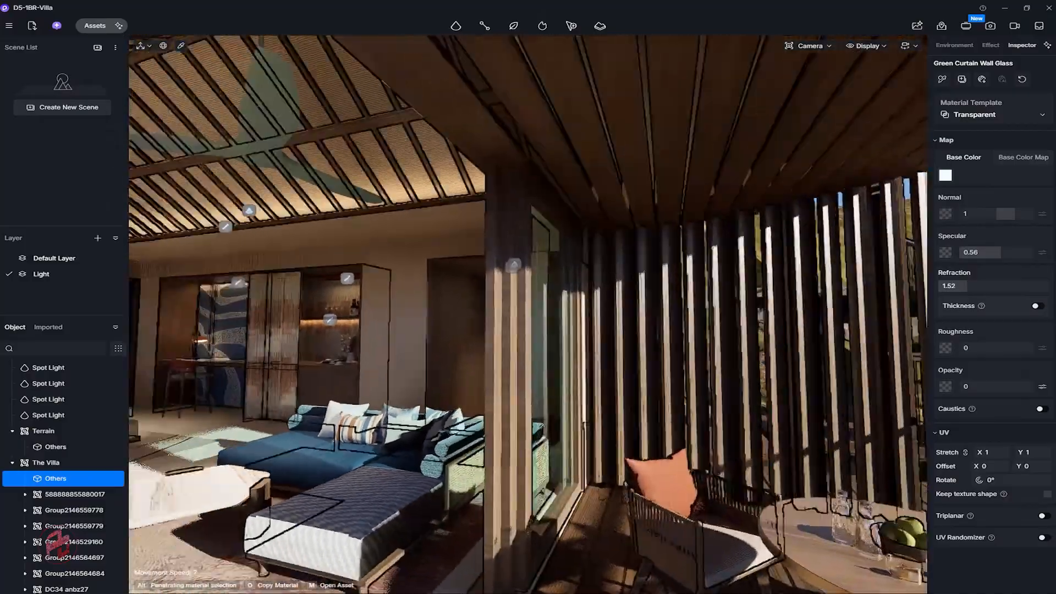
{"action": "key", "text": "d"}
{"action": "right_click_drag", "start_coordinate": [550, 308], "coordinate": [621, 301]}
{"action": "key", "text": "a"}
{"action": "key", "text": "s"}
{"action": "key", "text": "a"}
{"action": "key", "text": "d"}
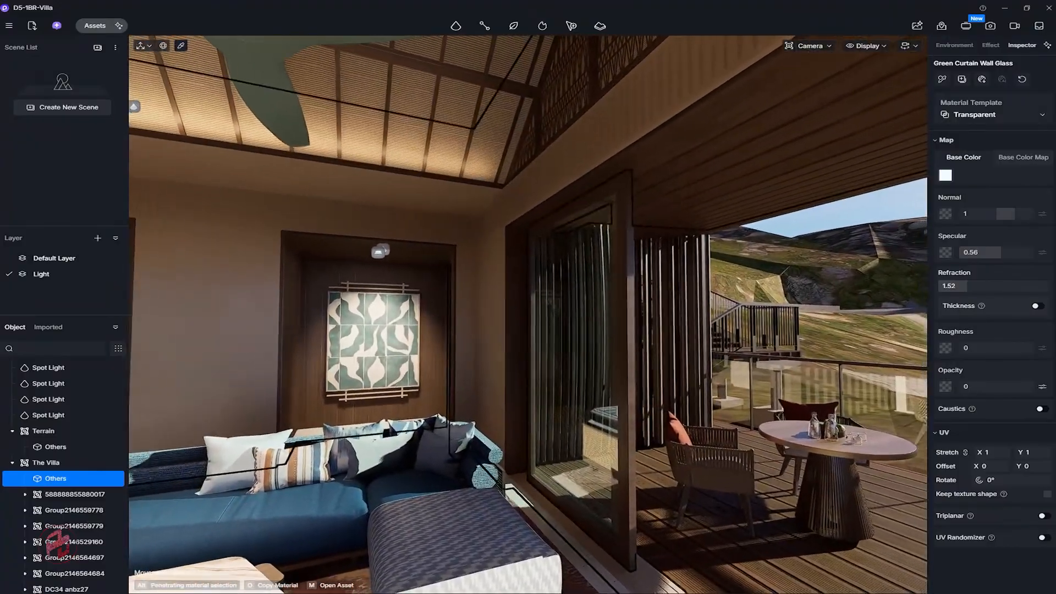
Examine the reflections in the sliding glass door from inside, and the glazing on the pool side.
{"action": "key", "text": "s"}
{"action": "right_click_drag", "start_coordinate": [550, 305], "coordinate": [655, 306]}
{"action": "key", "text": "w"}
{"action": "key", "text": "d"}
{"action": "key", "text": "a"}
{"action": "key", "text": "s"}
{"action": "key", "text": "w"}
{"action": "key", "text": "a"}
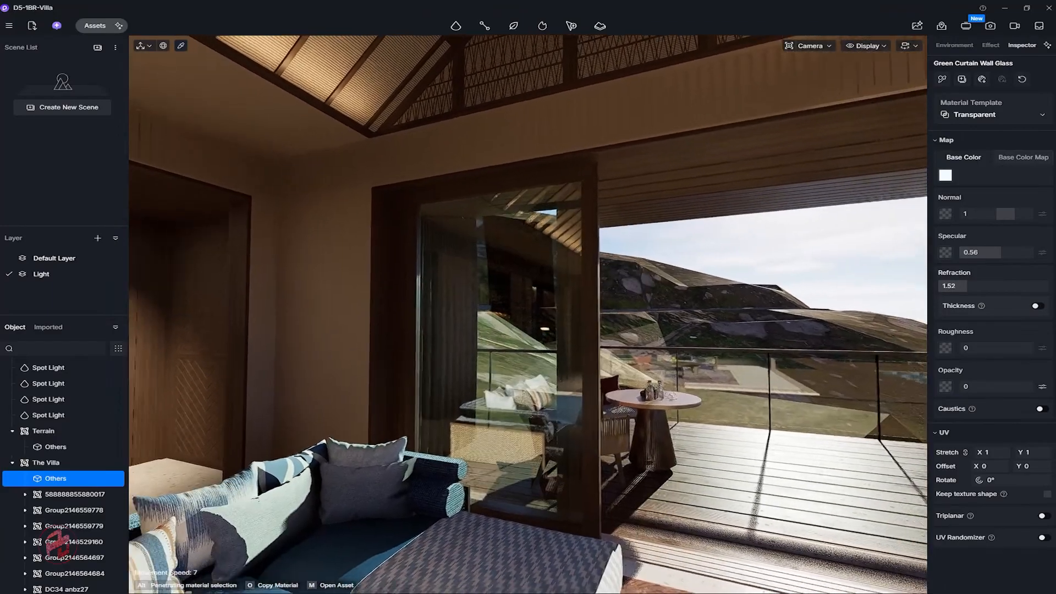
{"action": "key", "text": "a"}
{"action": "key", "text": "d"}
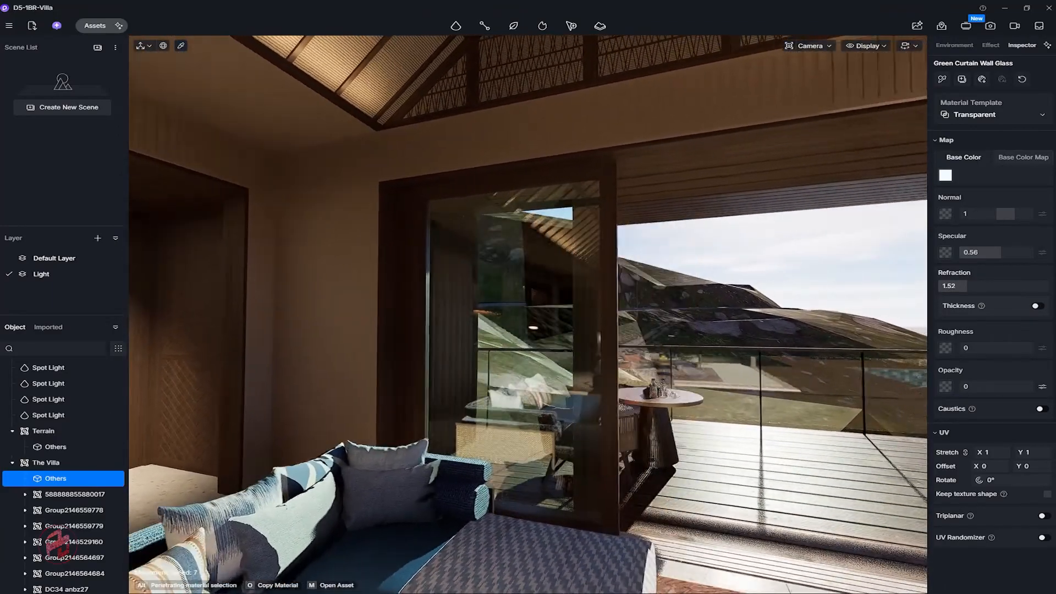
{"action": "right_click_drag", "start_coordinate": [770, 304], "coordinate": [518, 300]}
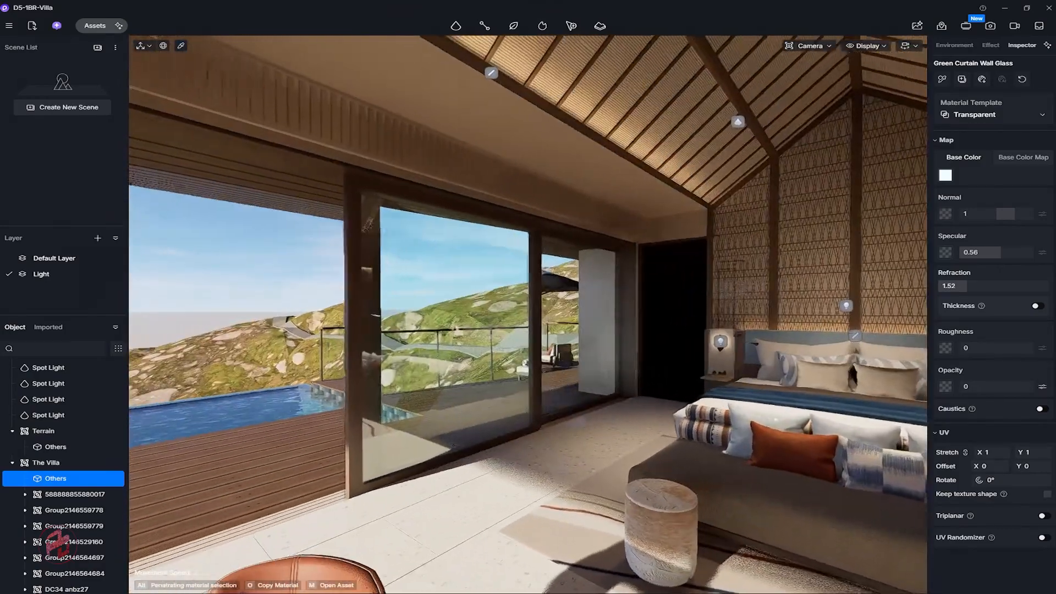
Examine the glazing, its reflections and the view through it to the deck from the bed side of the room.
{"action": "key", "text": "d"}
{"action": "right_click_drag", "start_coordinate": [528, 314], "coordinate": [407, 311]}
{"action": "key", "text": "a"}
{"action": "key", "text": "w"}
{"action": "key", "text": "s"}
{"action": "key", "text": "a"}
{"action": "key", "text": "d"}
{"action": "key", "text": "d"}
{"action": "key", "text": "d"}
{"action": "key", "text": "a"}
{"action": "key", "text": "d"}
{"action": "key", "text": "w"}
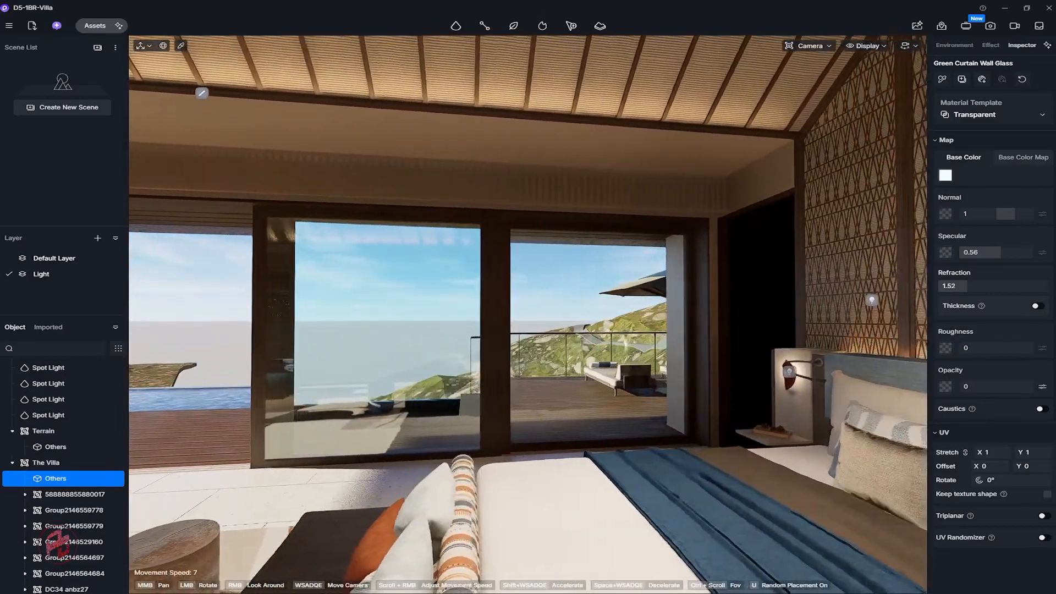
{"action": "key", "text": "s"}
{"action": "key", "text": "d"}
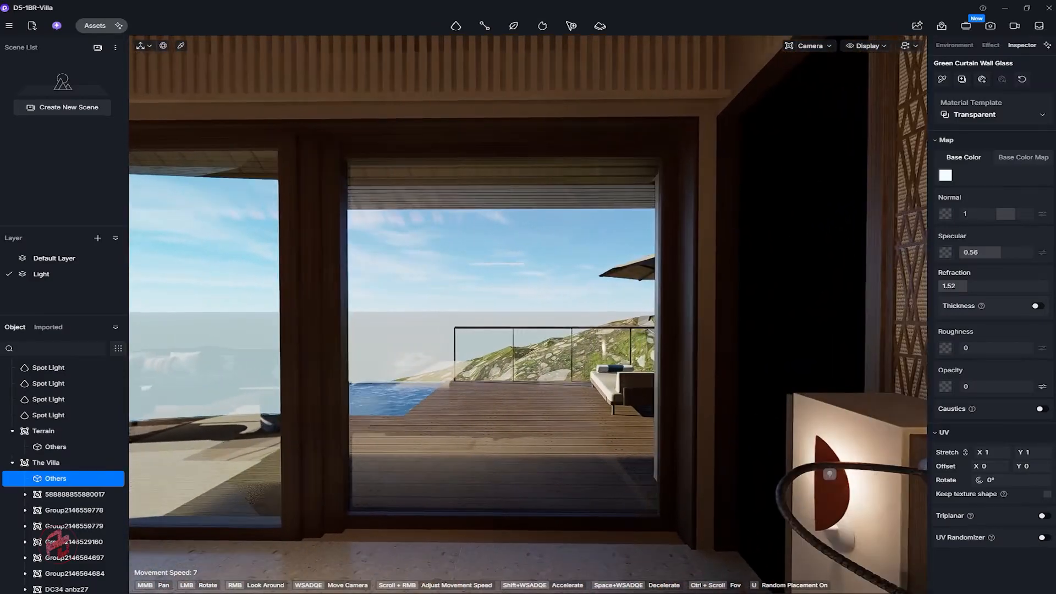
{"action": "key", "text": "a"}
{"action": "right_click_drag", "start_coordinate": [407, 312], "coordinate": [451, 311]}
{"action": "key", "text": "d"}
{"action": "left_click", "coordinate": [650, 303]}
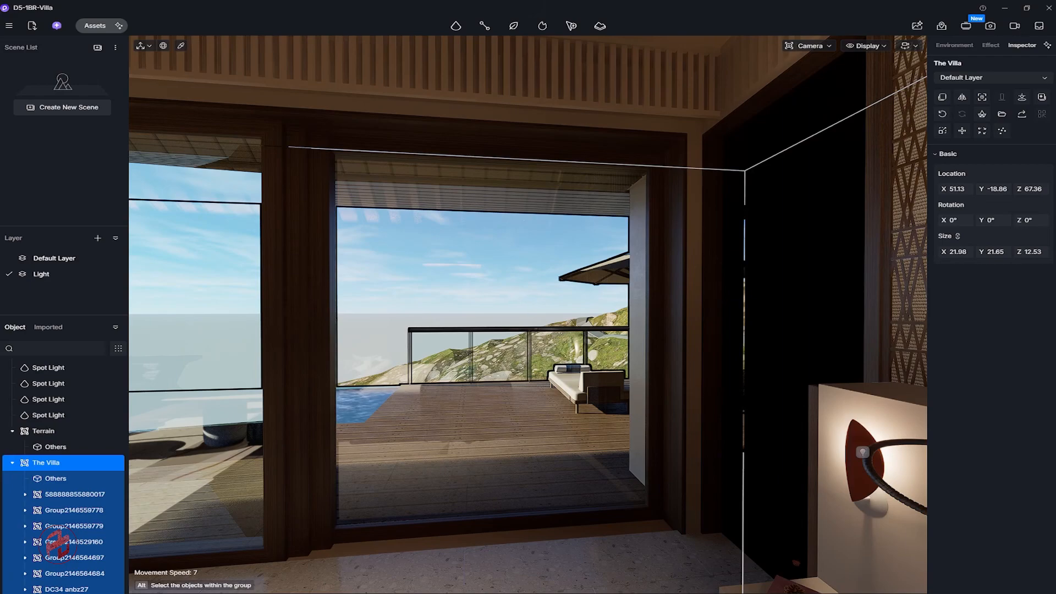
Examine the villa from the deck edge beside the glass door, covering the bed area and the whole living area.
{"action": "right_click_drag", "start_coordinate": [650, 303], "coordinate": [678, 303]}
{"action": "key", "text": "a"}
{"action": "key", "text": "s"}
{"action": "key", "text": "w"}
{"action": "key", "text": "a"}
{"action": "key", "text": "d"}
{"action": "key", "text": "a"}
{"action": "key", "text": "a"}
{"action": "key", "text": "d"}
{"action": "key", "text": "a"}
{"action": "key", "text": "d"}
{"action": "key", "text": "a"}
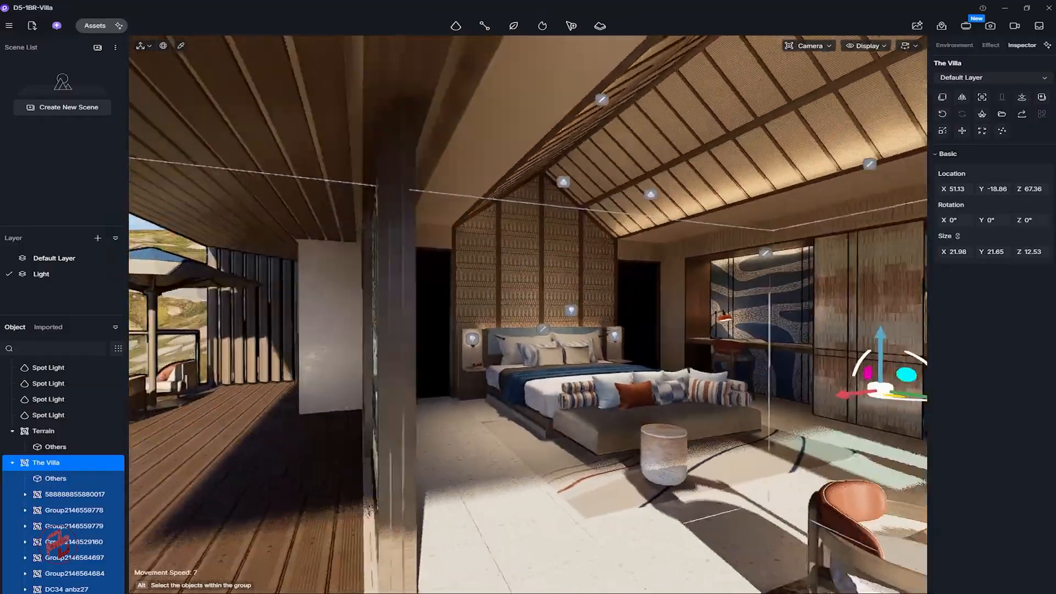
{"action": "right_click_drag", "start_coordinate": [678, 303], "coordinate": [638, 300]}
{"action": "key", "text": "d"}
{"action": "key", "text": "w"}
{"action": "right_click_drag", "start_coordinate": [486, 304], "coordinate": [503, 305]}
{"action": "key", "text": "a"}
{"action": "key", "text": "s"}
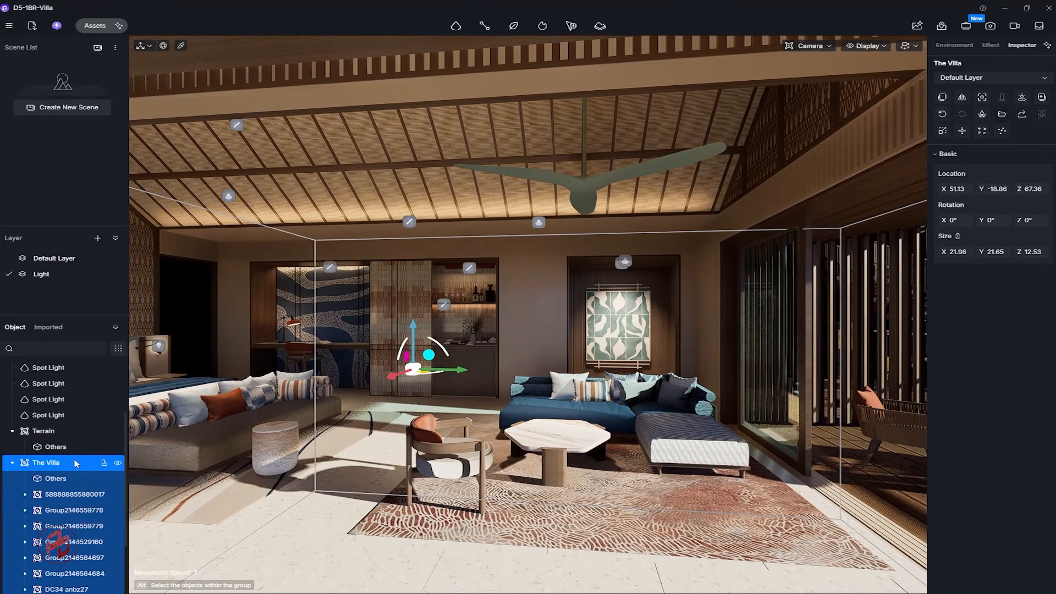
Replace the villa model with The Villa.d5a from the D5 > 1BR_Villa_Hillside > 1BR_HillVilla folder on drive D.
{"action": "scroll", "coordinate": [67, 469], "scroll_direction": "down", "scroll_amount": 3}
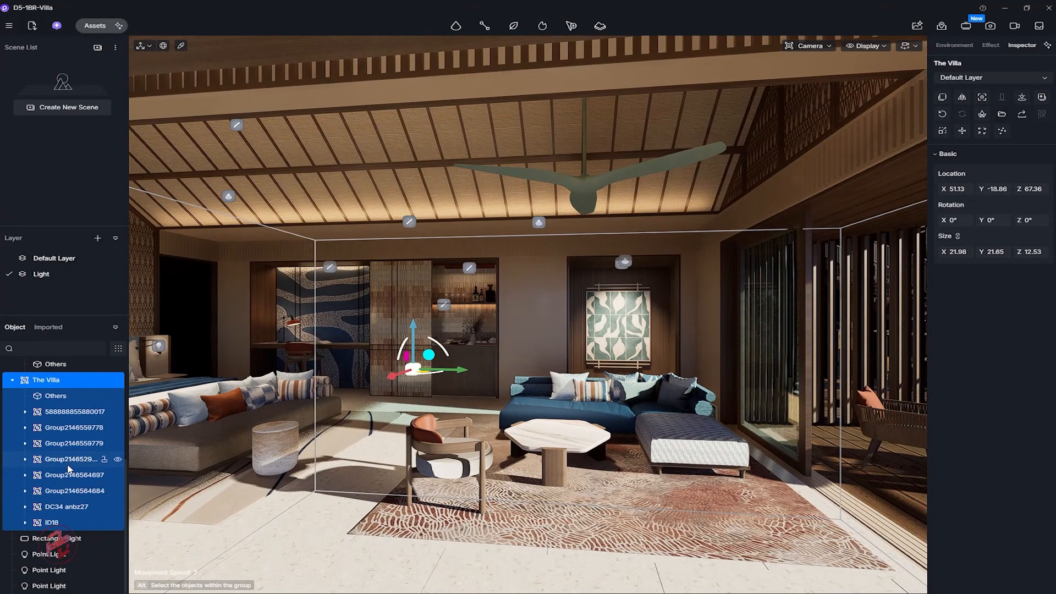
{"action": "scroll", "coordinate": [68, 468], "scroll_direction": "up", "scroll_amount": 2}
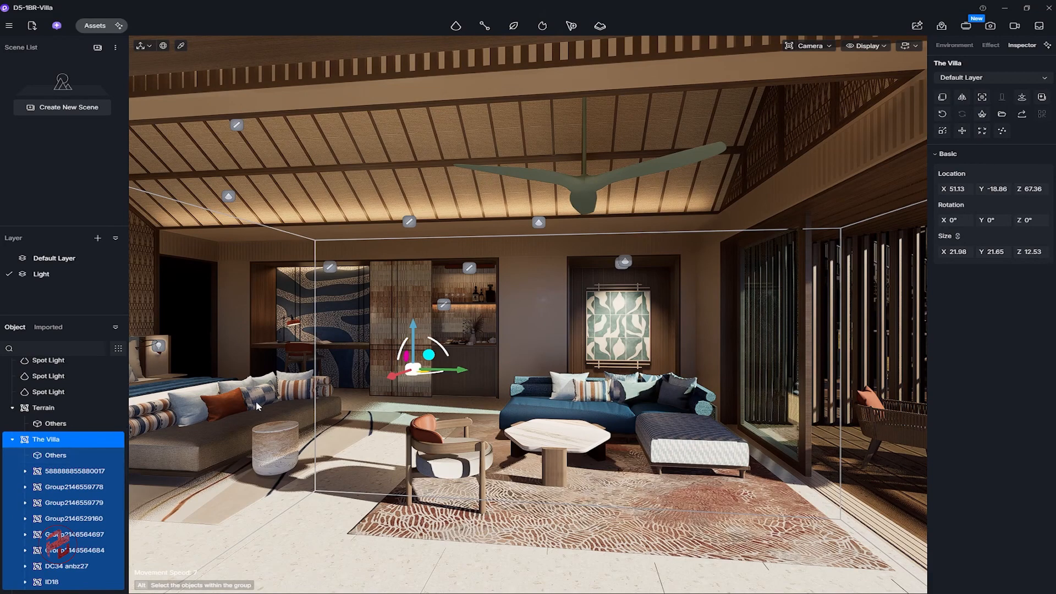
{"action": "key", "text": "s"}
{"action": "right_click_drag", "start_coordinate": [439, 348], "coordinate": [435, 345]}
{"action": "key", "text": "s"}
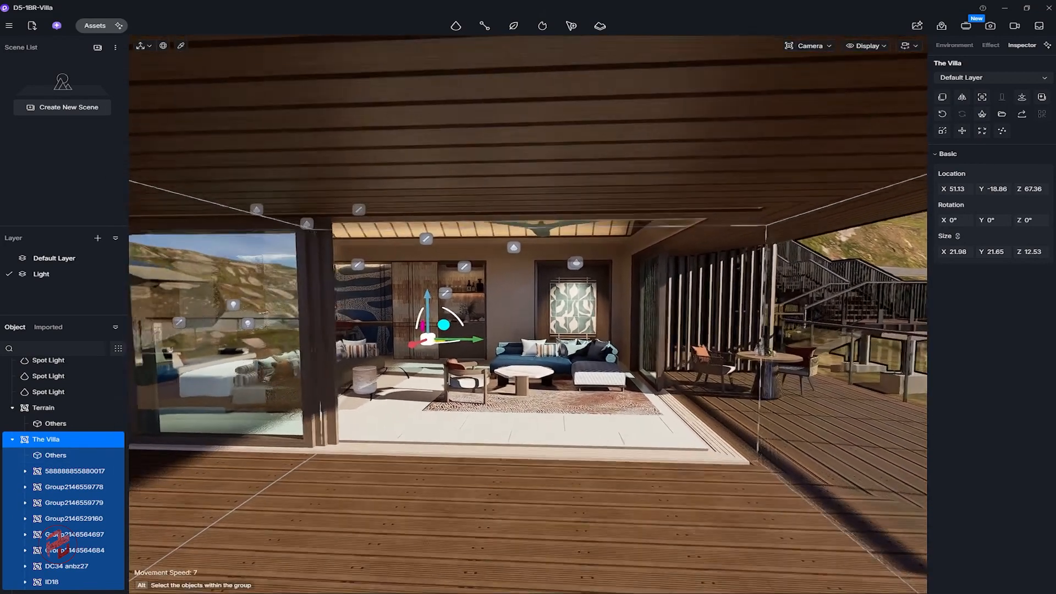
{"action": "left_click", "coordinate": [1022, 115]}
{"action": "left_click", "coordinate": [812, 8]}
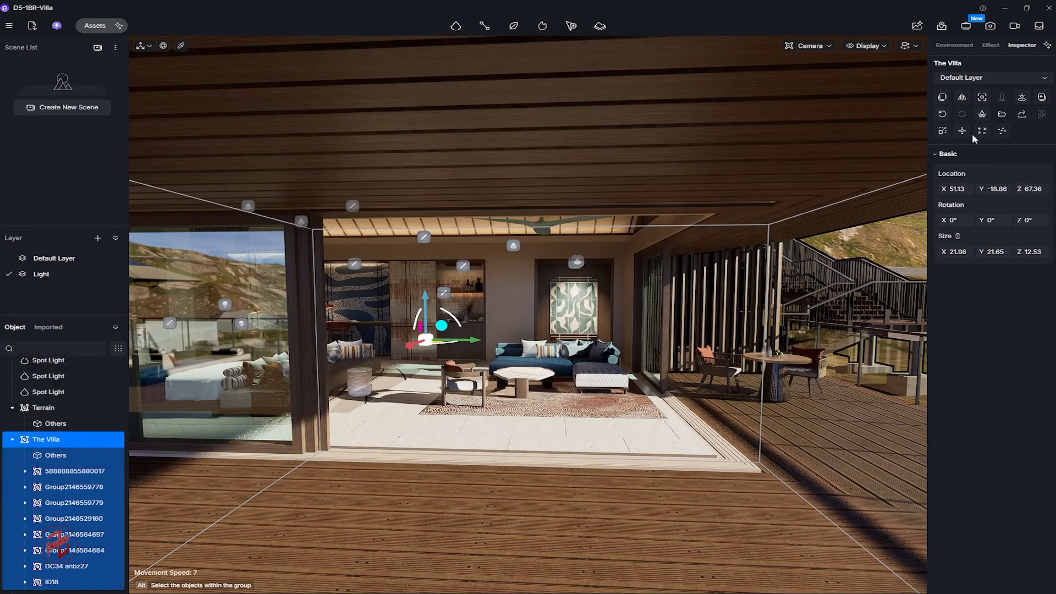
{"action": "left_click", "coordinate": [1001, 115]}
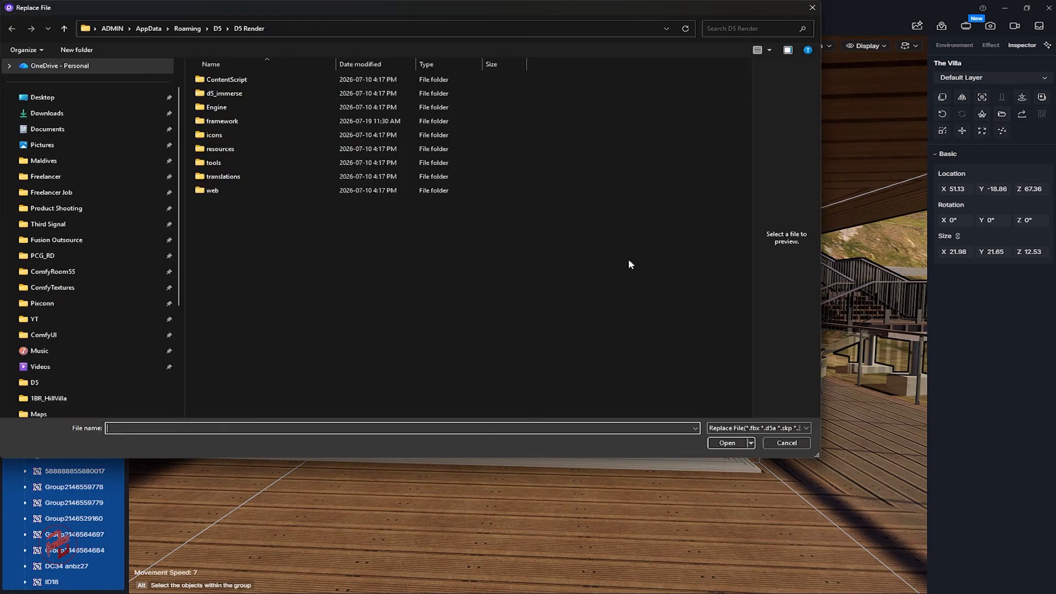
{"action": "left_click", "coordinate": [72, 378]}
{"action": "double_click", "coordinate": [242, 80]}
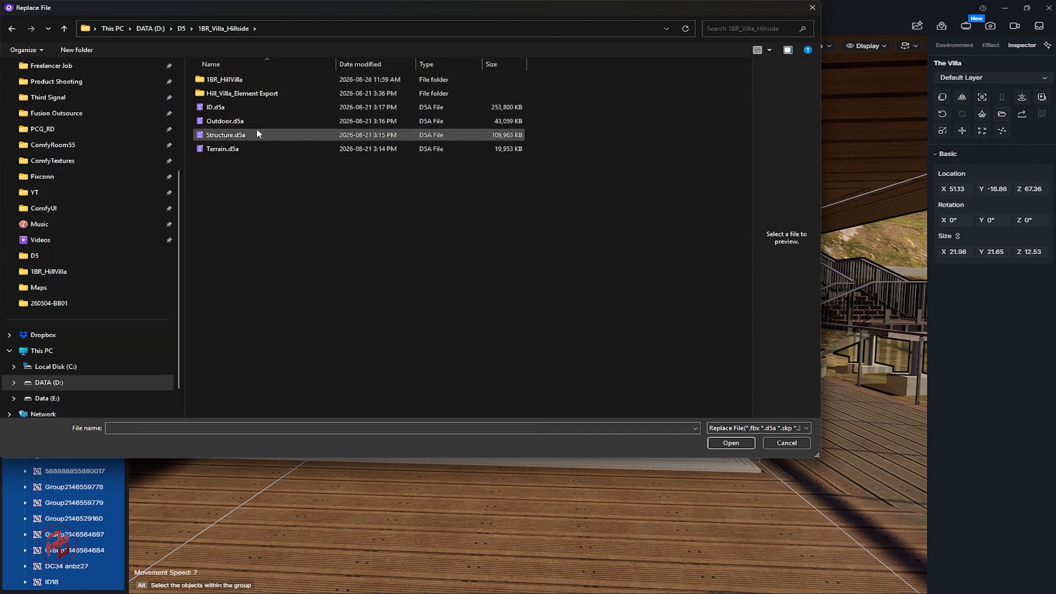
{"action": "double_click", "coordinate": [249, 79]}
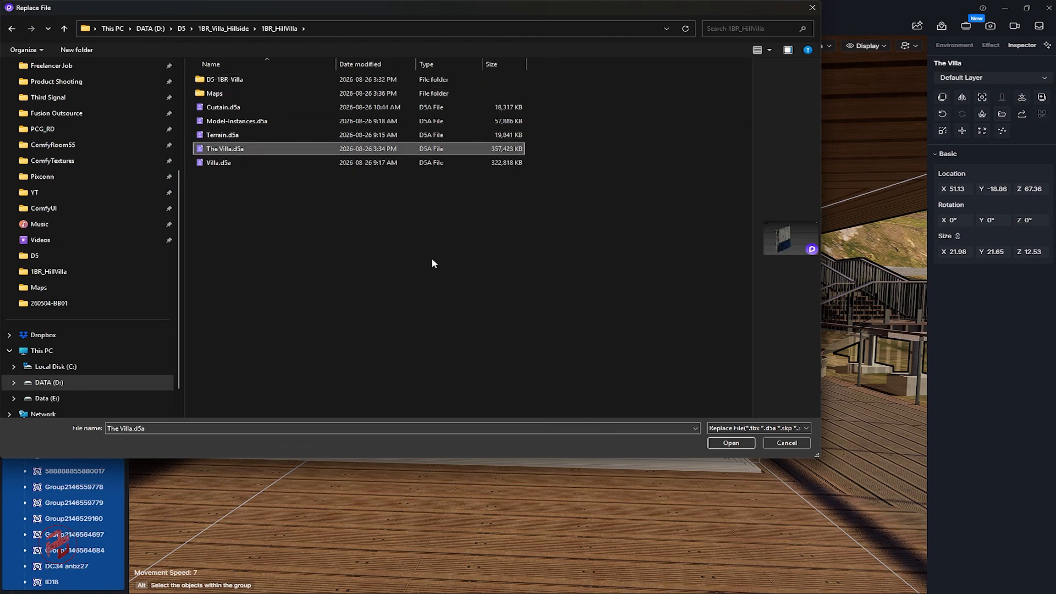
{"action": "left_click", "coordinate": [726, 441]}
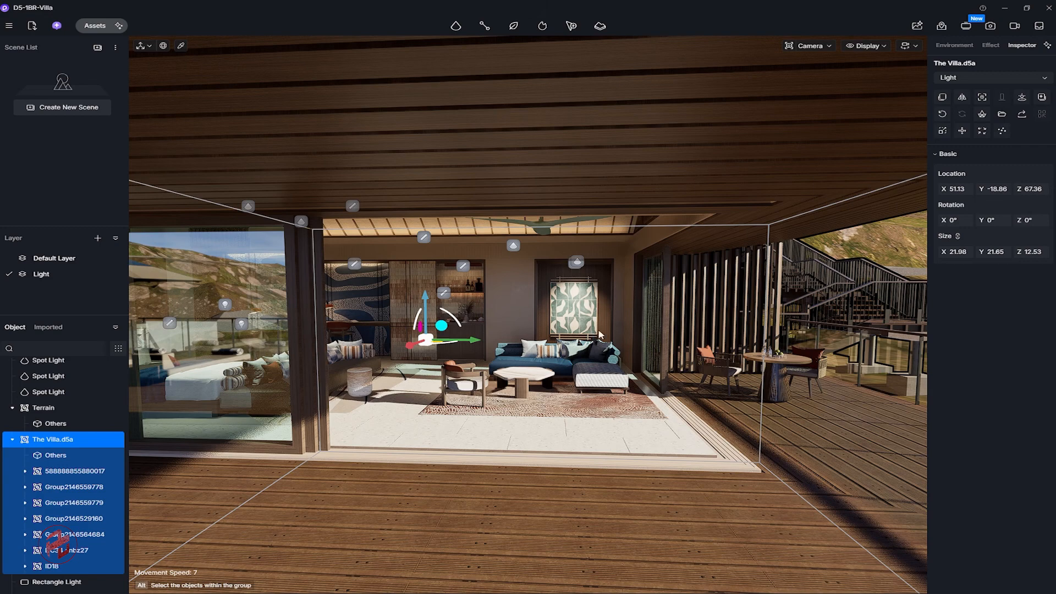
Clear the selection and examine the bed, its pillows, the side doors and the headboard wall of the replaced villa model.
{"action": "key", "text": "w"}
{"action": "right_click_drag", "start_coordinate": [604, 318], "coordinate": [473, 343]}
{"action": "key", "text": "Escape"}
{"action": "key", "text": "w"}
{"action": "key", "text": "w"}
{"action": "key", "text": "a"}
{"action": "key", "text": "w"}
{"action": "key", "text": "a"}
{"action": "key", "text": "d"}
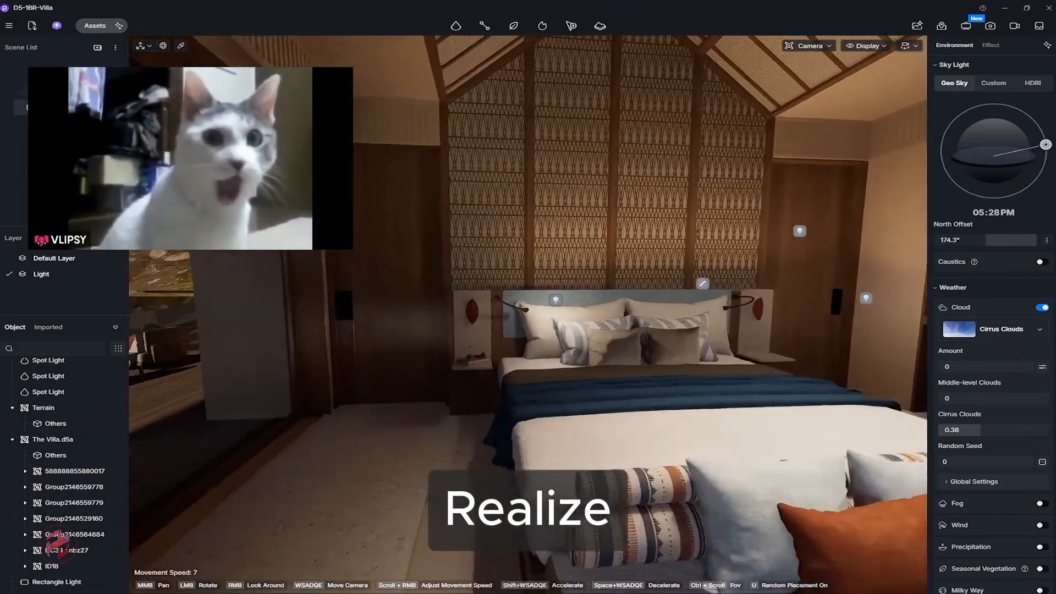
{"action": "key", "text": "s"}
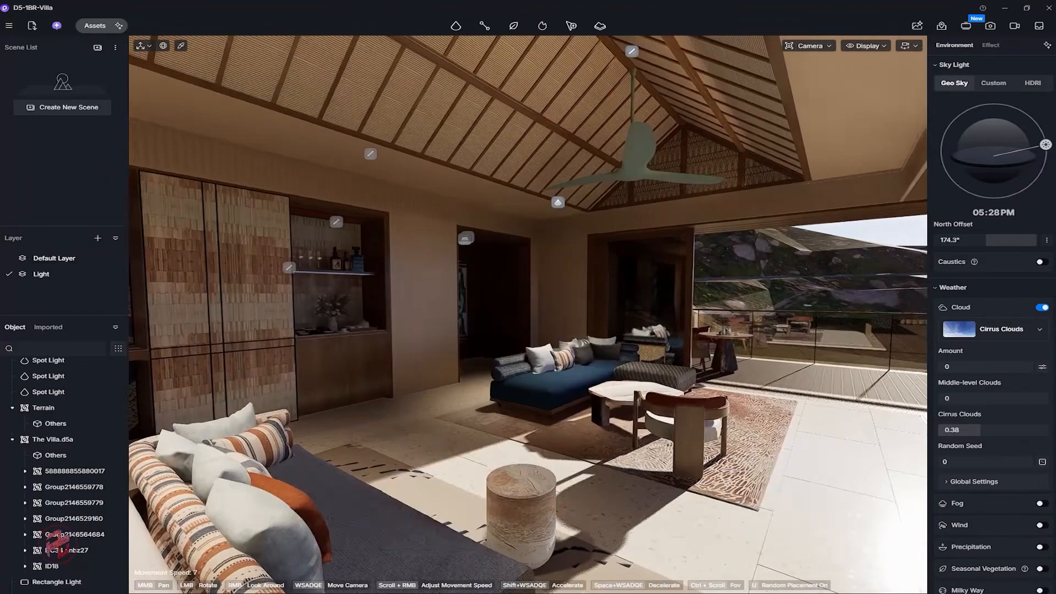
Select the rectangle light and spot light above the artwork in the sofa niche and reposition them to illuminate it.
{"action": "key", "text": "d"}
{"action": "right_click_drag", "start_coordinate": [528, 315], "coordinate": [484, 314]}
{"action": "key", "text": "s"}
{"action": "key", "text": "d"}
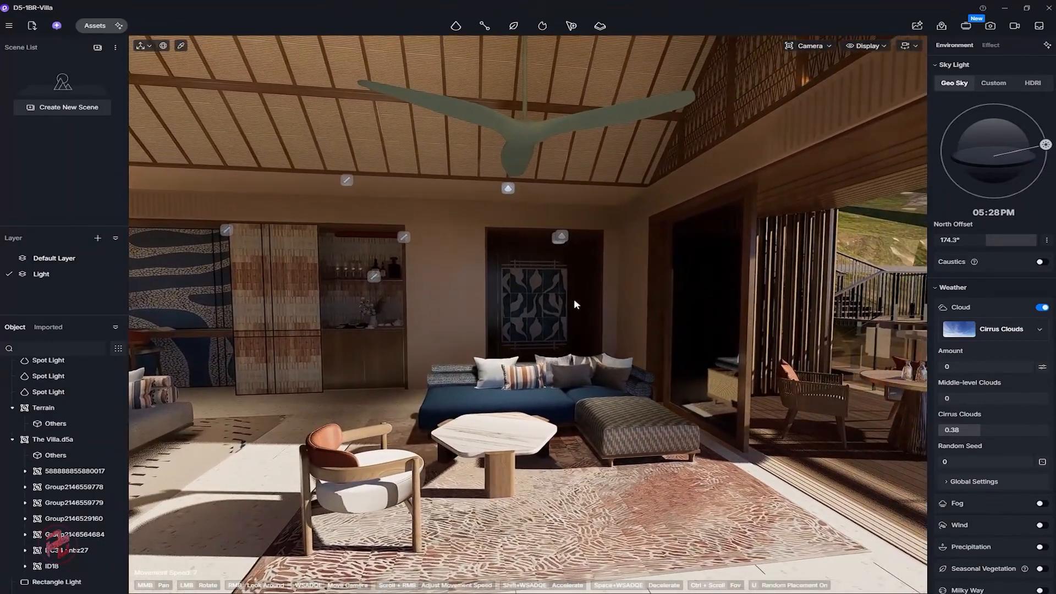
{"action": "key", "text": "w"}
{"action": "right_click_drag", "start_coordinate": [575, 299], "coordinate": [550, 266]}
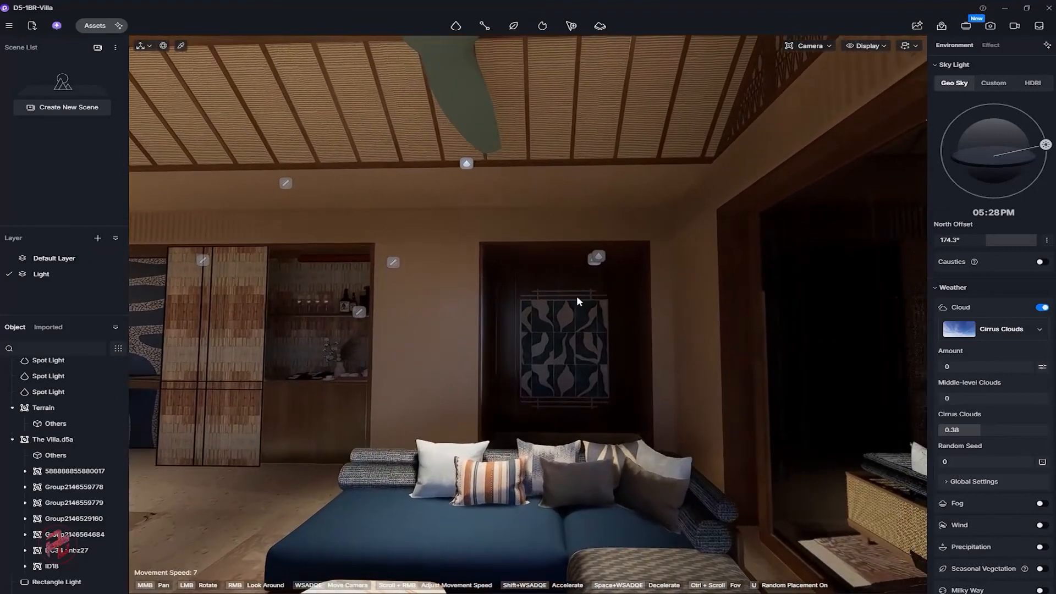
{"action": "left_click", "coordinate": [596, 257]}
{"action": "left_click", "coordinate": [604, 260], "text": "ctrl"}
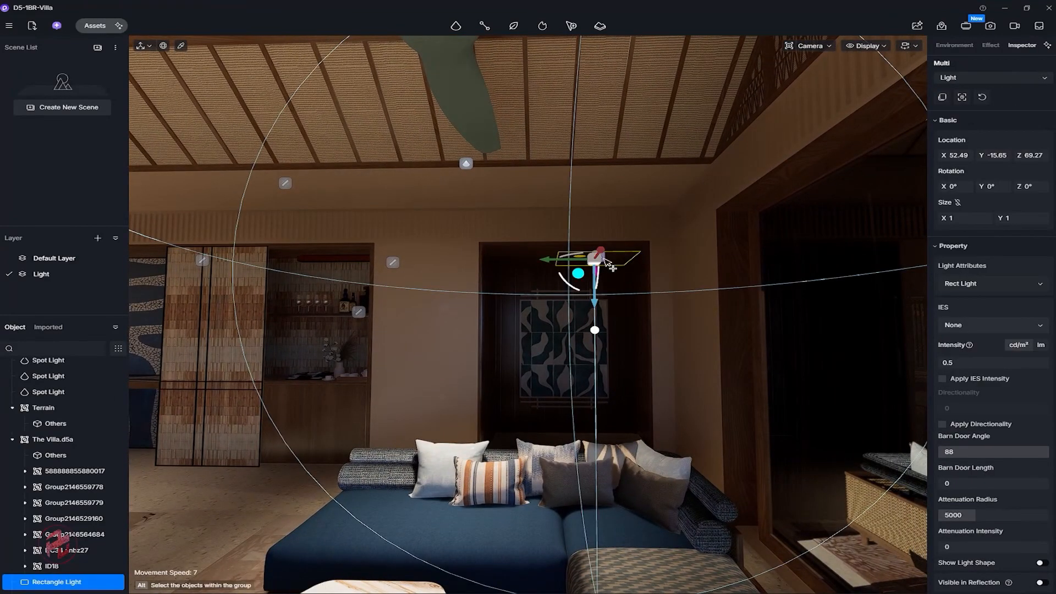
{"action": "left_click_drag", "start_coordinate": [576, 254], "coordinate": [570, 301]}
{"action": "right_click_drag", "start_coordinate": [538, 311], "coordinate": [591, 297]}
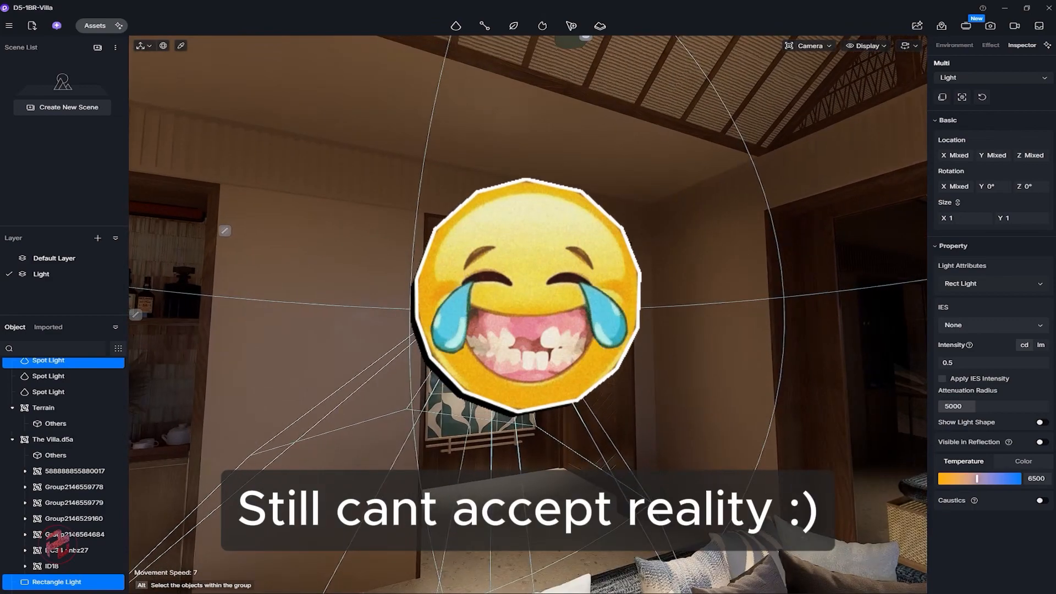
{"action": "left_click_drag", "start_coordinate": [538, 282], "coordinate": [555, 286]}
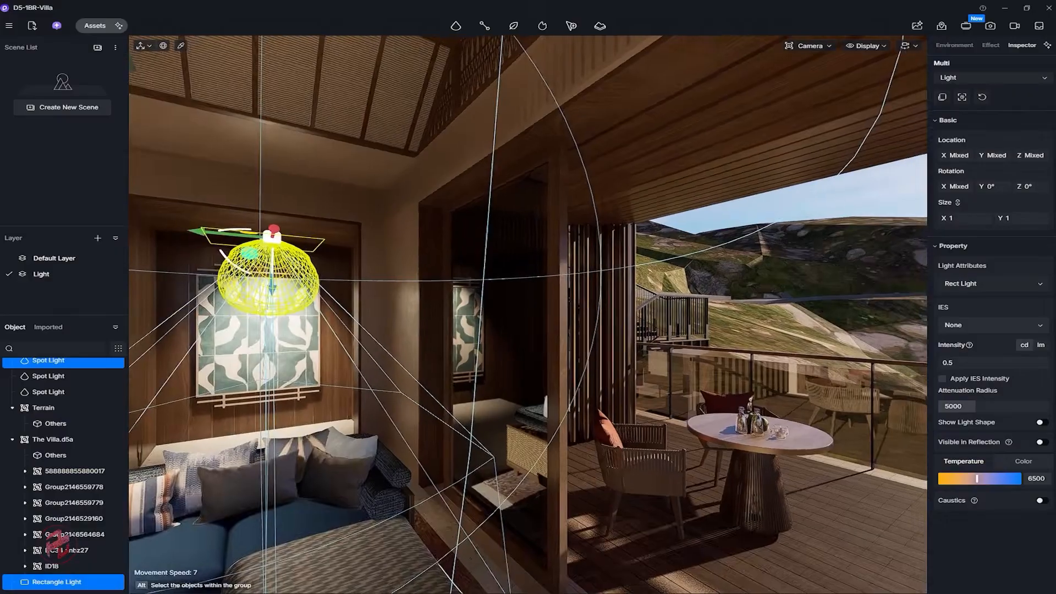
Examine the terrace, the pool edge and the living area's armchair and rug up close.
{"action": "right_click_drag", "start_coordinate": [528, 297], "coordinate": [423, 264]}
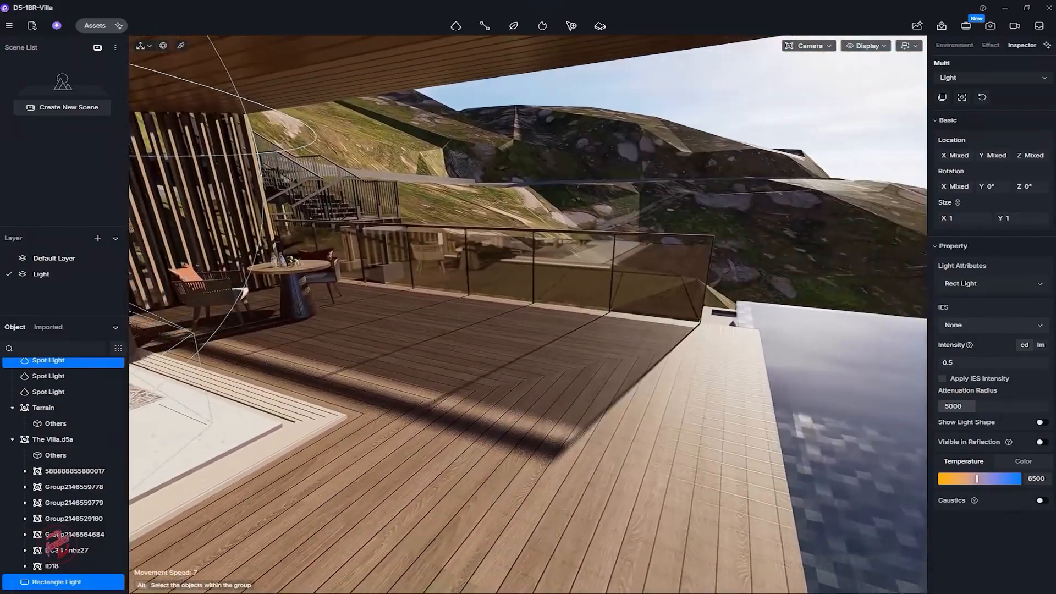
{"action": "right_click_drag", "start_coordinate": [528, 297], "coordinate": [616, 352]}
{"action": "key", "text": "w"}
{"action": "key", "text": "s"}
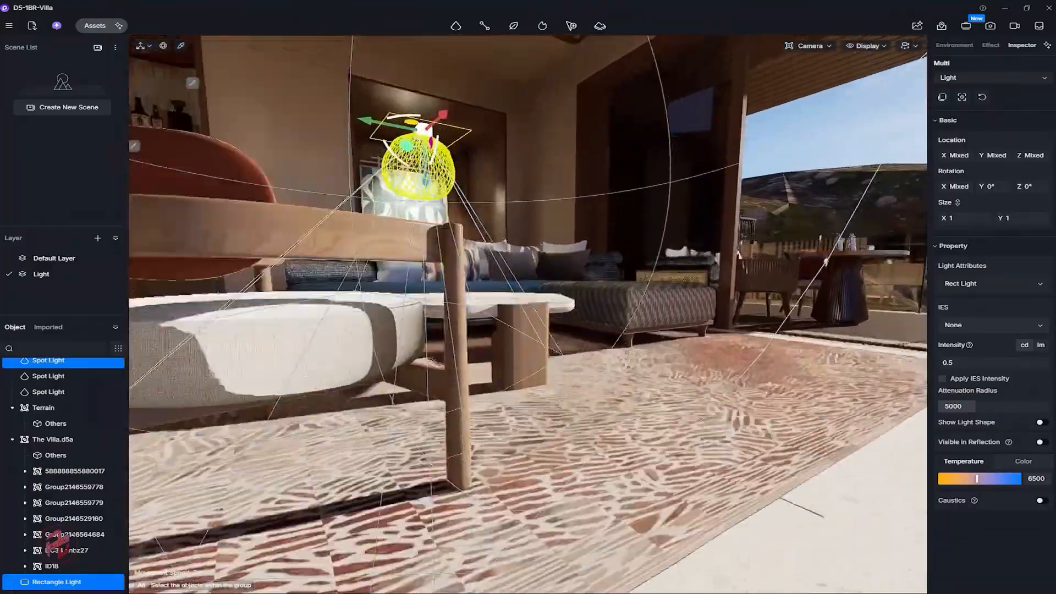
{"action": "key", "text": "e"}
{"action": "right_click_drag", "start_coordinate": [558, 315], "coordinate": [669, 318]}
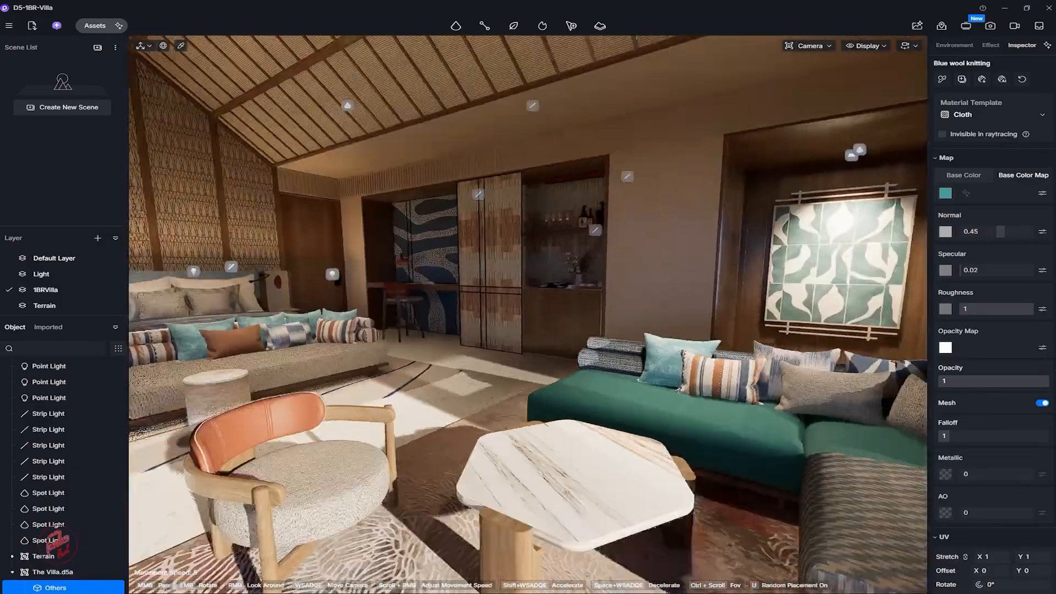
Pick the sofa seat's fabric material and try 5_blue velvet fabric texture-seamless.jpg as its base color map.
{"action": "right_click_drag", "start_coordinate": [528, 314], "coordinate": [693, 308]}
{"action": "right_click_drag", "start_coordinate": [594, 358], "coordinate": [493, 411]}
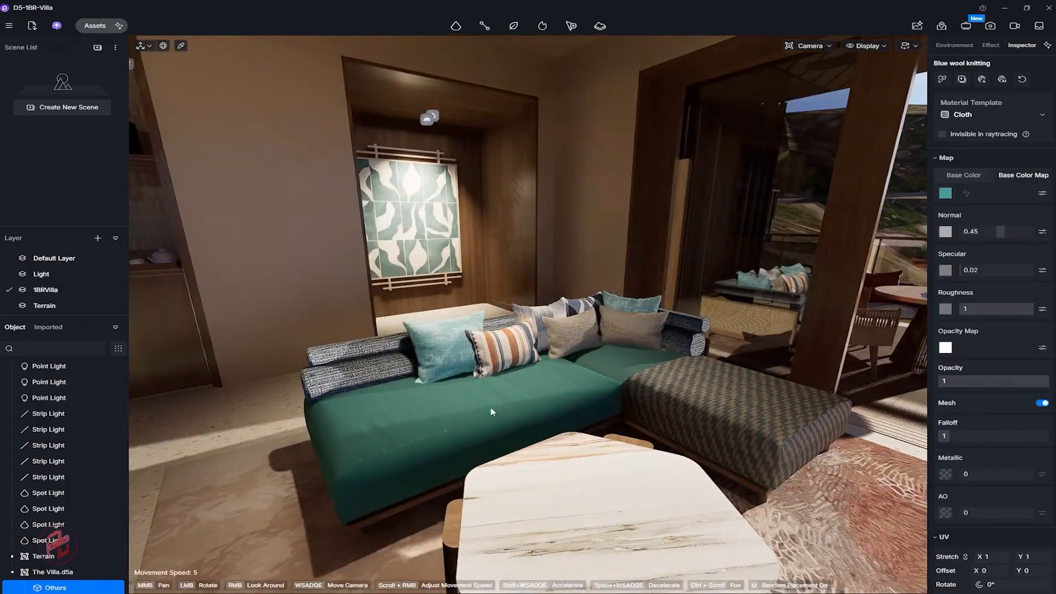
{"action": "left_click", "coordinate": [181, 46]}
{"action": "left_click", "coordinate": [438, 420]}
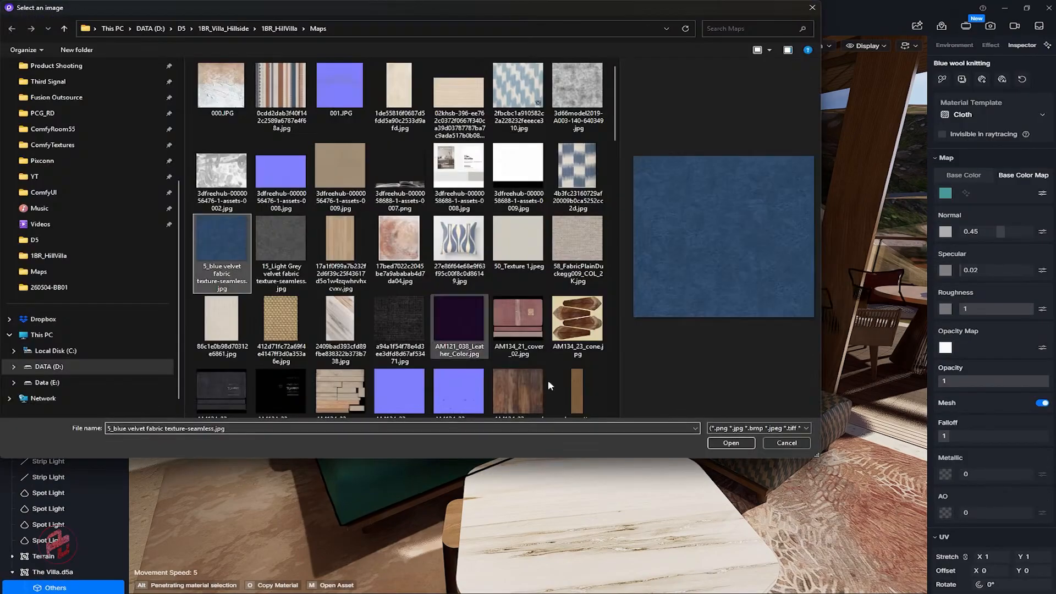
{"action": "double_click", "coordinate": [548, 379]}
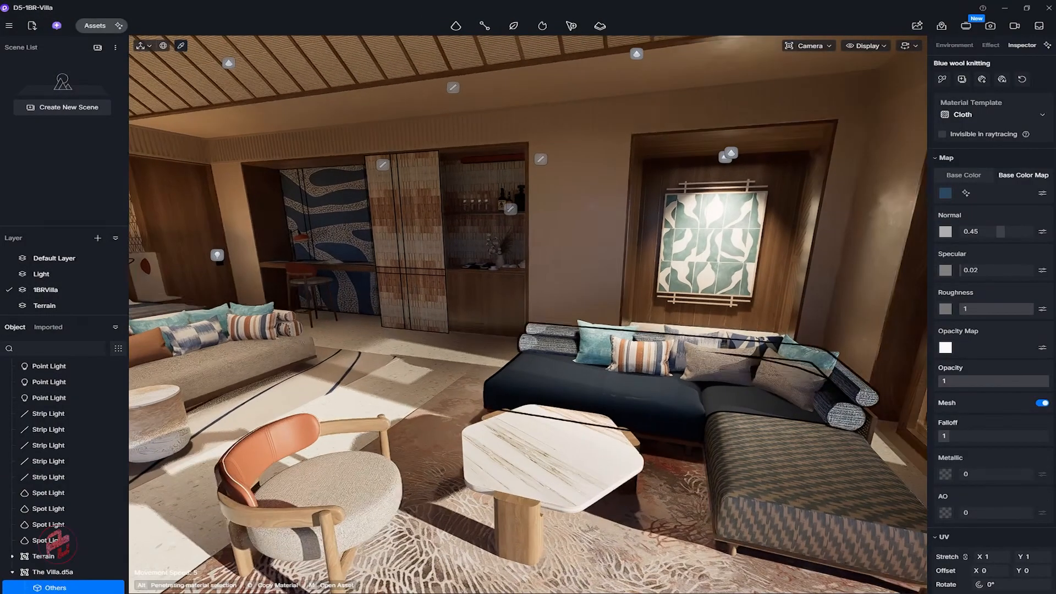
Recolor the sofa seat fabric's base color map with hue 38, saturation 39 and brightness 6.
{"action": "left_click", "coordinate": [1043, 193]}
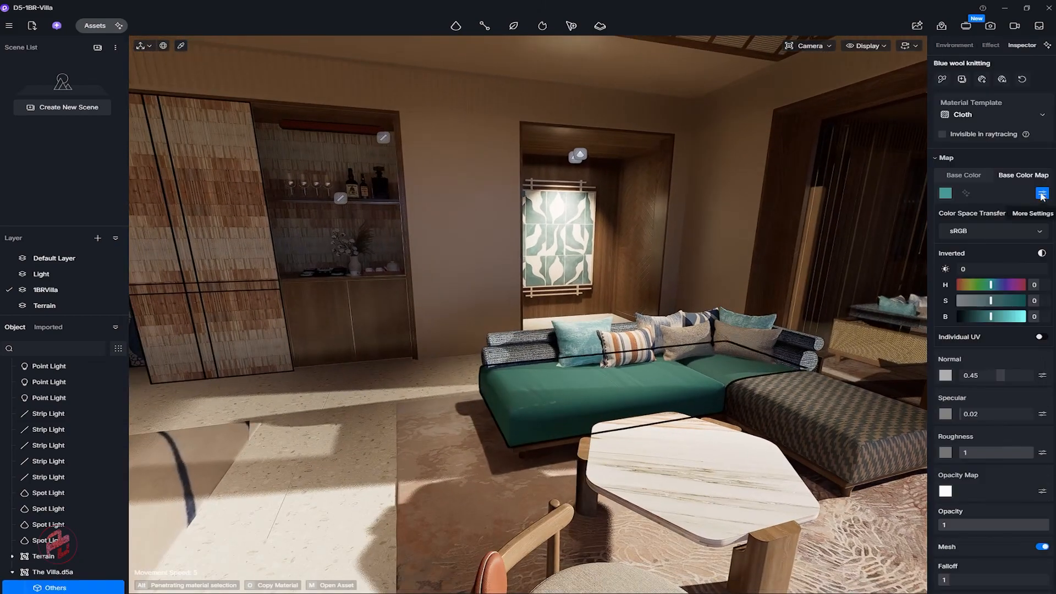
{"action": "left_click", "coordinate": [966, 193]}
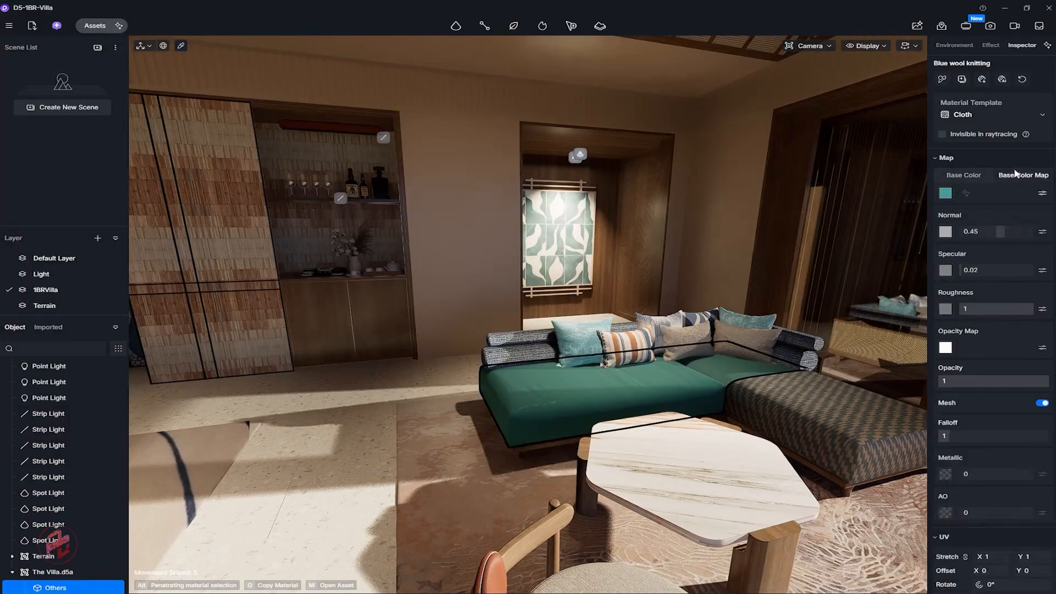
{"action": "left_click", "coordinate": [1043, 193]}
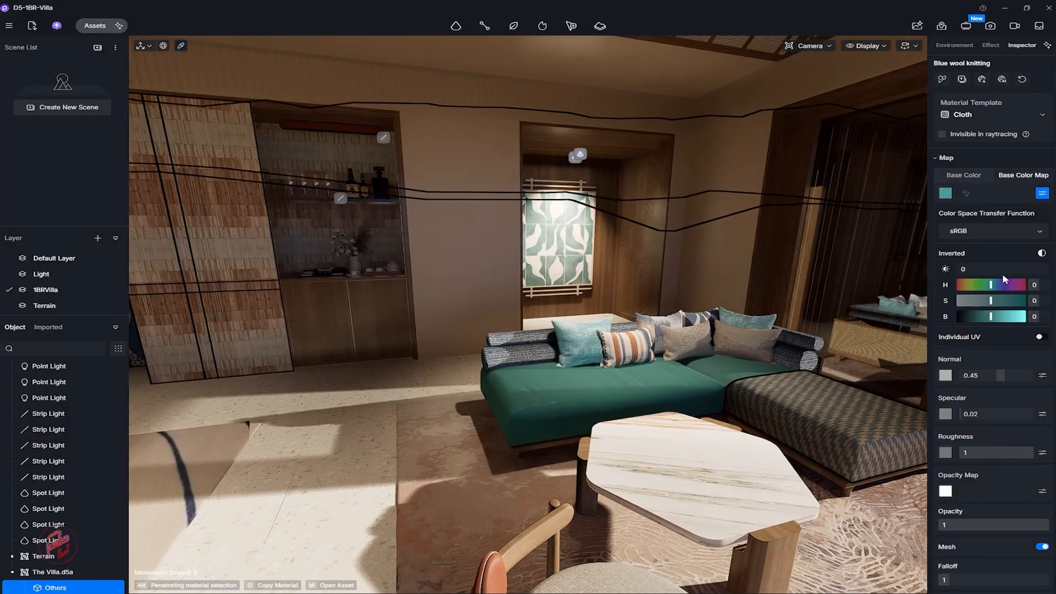
{"action": "left_click_drag", "start_coordinate": [991, 284], "coordinate": [998, 284]}
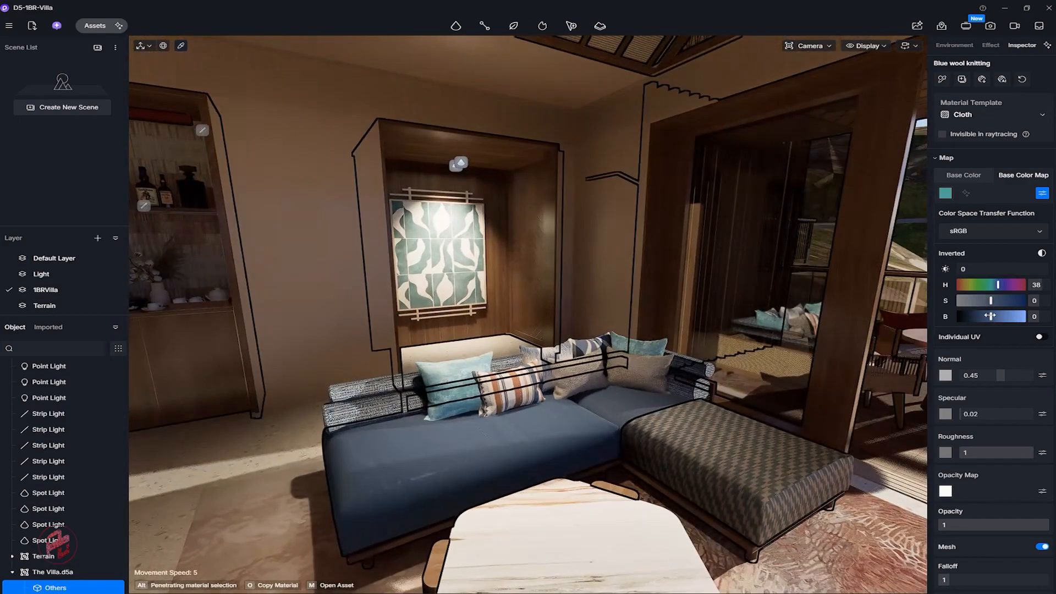
{"action": "mouse_move", "coordinate": [991, 316]}
{"action": "left_mouse_down"}
{"action": "mouse_move", "coordinate": [1002, 302]}
{"action": "mouse_move", "coordinate": [1026, 302]}
{"action": "mouse_move", "coordinate": [1004, 301]}
{"action": "mouse_move", "coordinate": [993, 317]}
{"action": "left_mouse_up"}
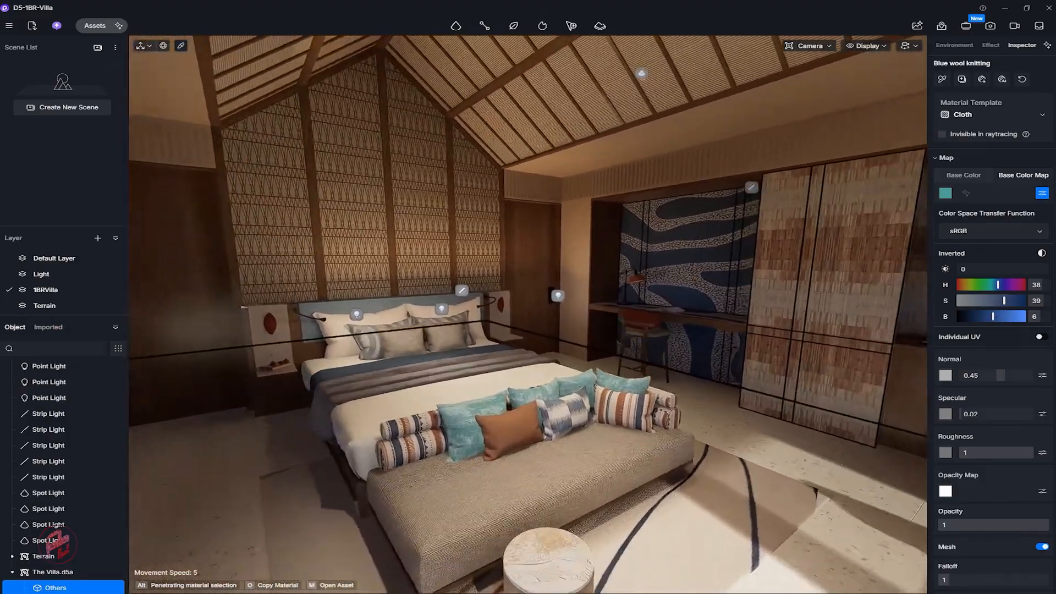
Give the sofa's rear pillow the Blue And White Check Cloth material with a different base color map image, and save the project.
{"action": "right_click_drag", "start_coordinate": [495, 341], "coordinate": [589, 366]}
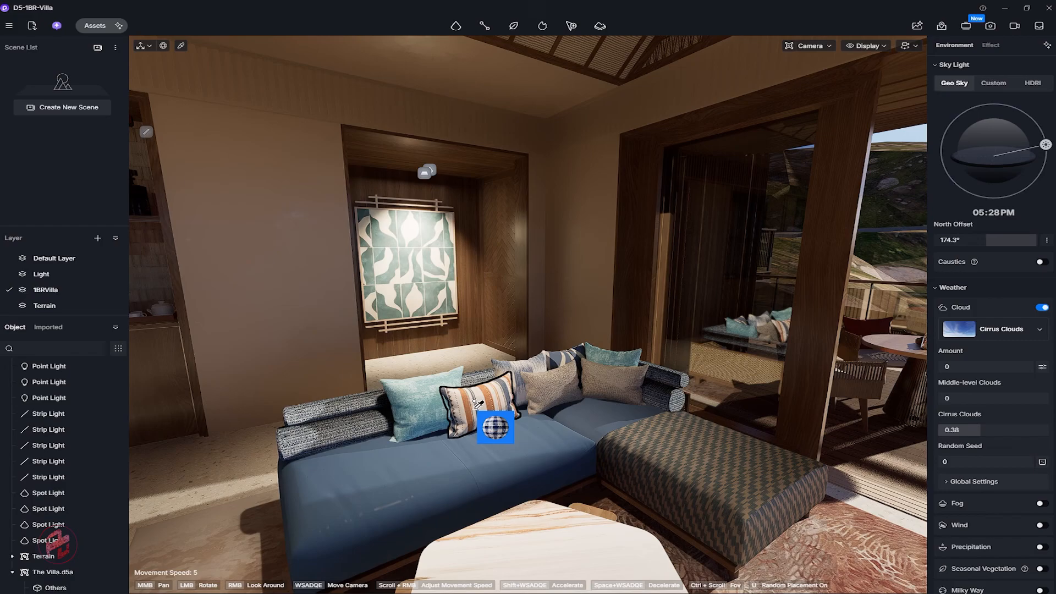
{"action": "left_click", "coordinate": [498, 429]}
{"action": "left_click", "coordinate": [945, 193]}
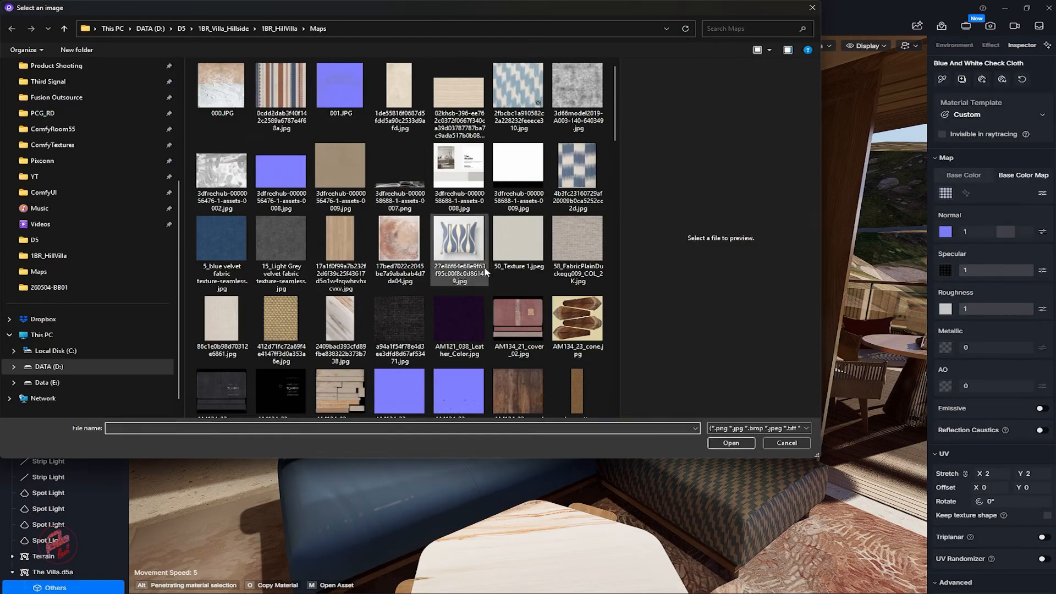
{"action": "key", "text": "Return"}
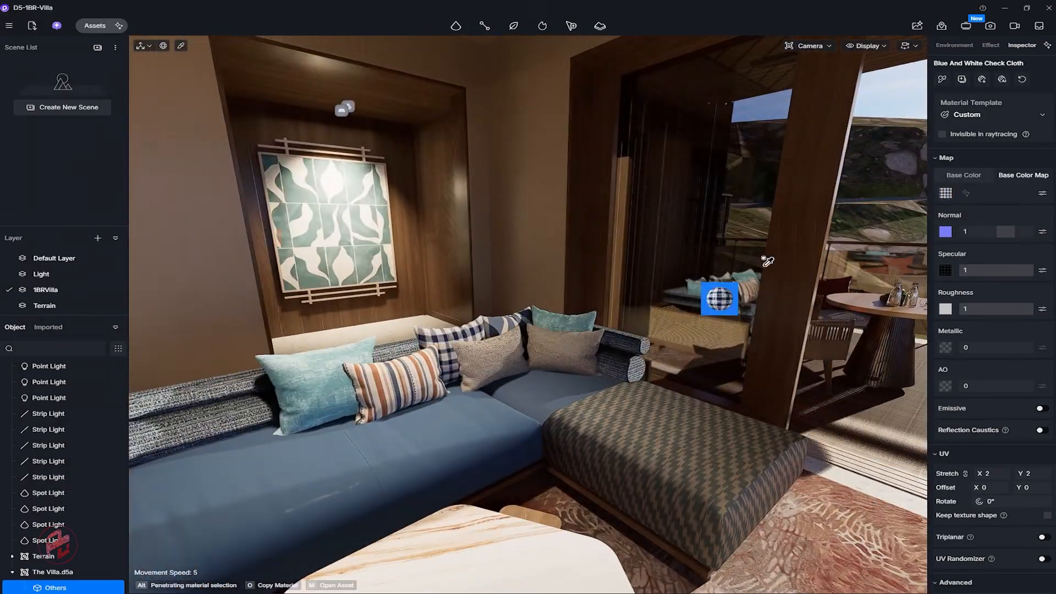
{"action": "left_click", "coordinate": [945, 193]}
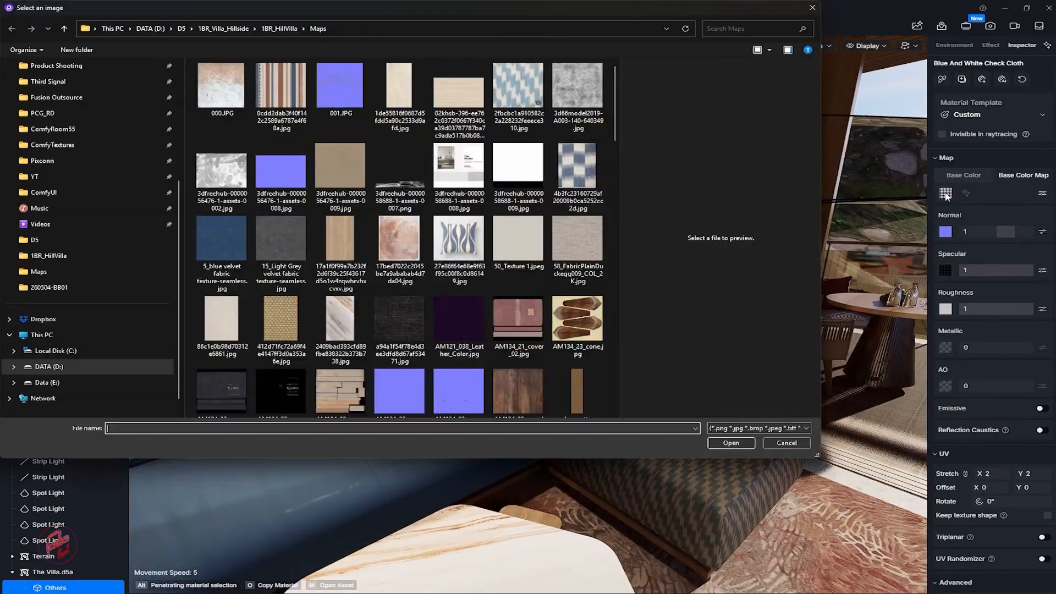
{"action": "left_click", "coordinate": [724, 444]}
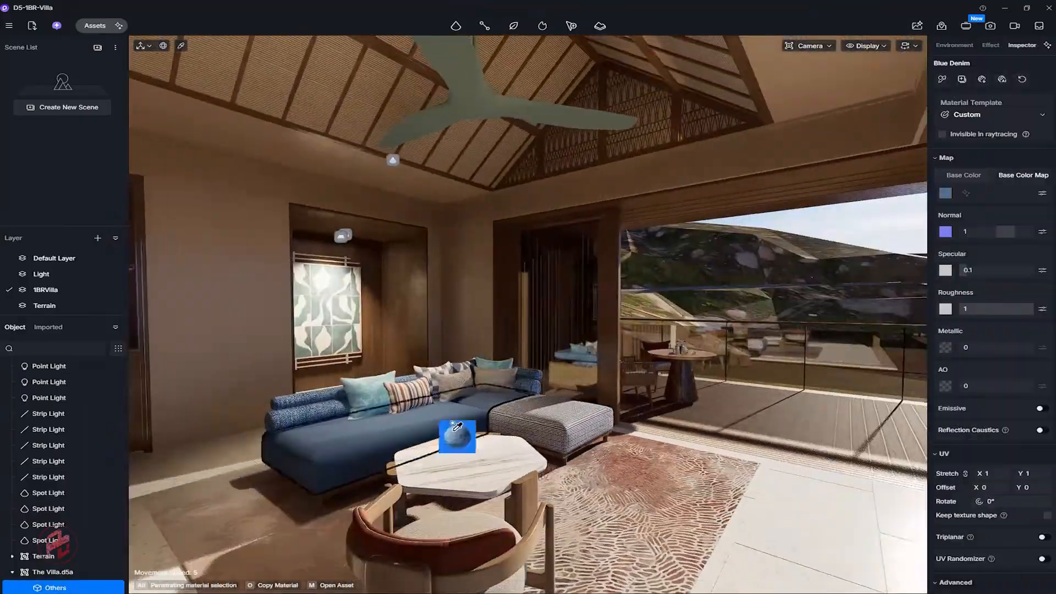
{"action": "key", "text": "w"}
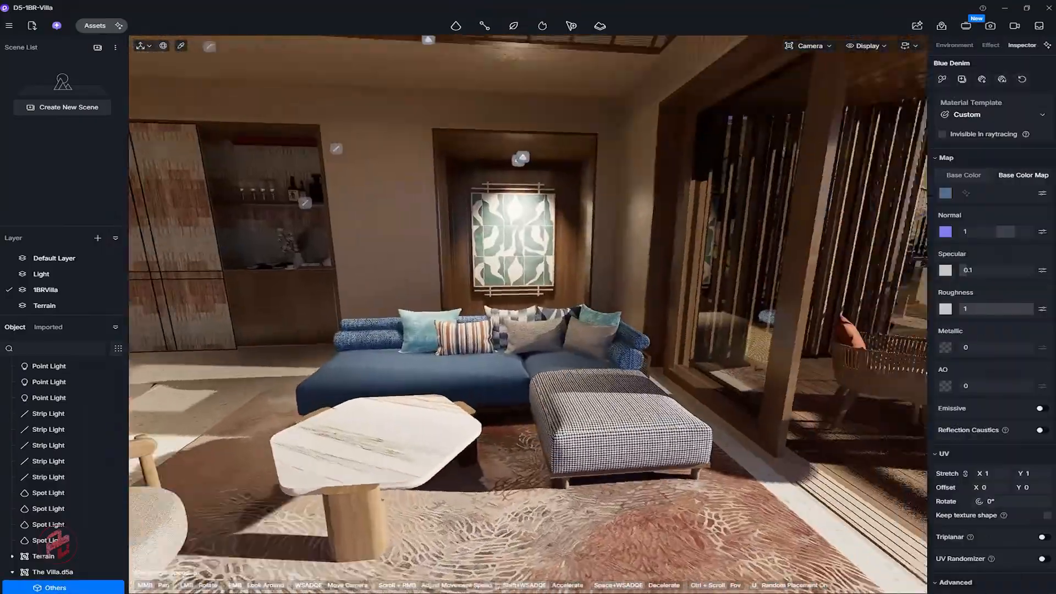
{"action": "key", "text": "ctrl+s"}
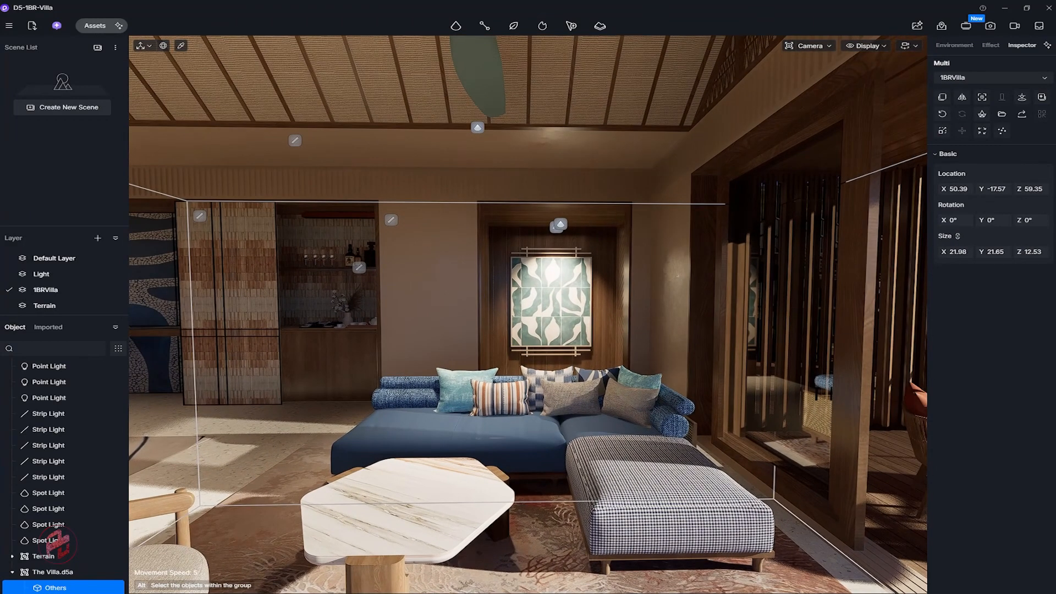
Apply the Light Brown Maple material to the woodwork beside the sofa and Normal Glass to the sliding door's glass.
{"action": "key", "text": "i"}
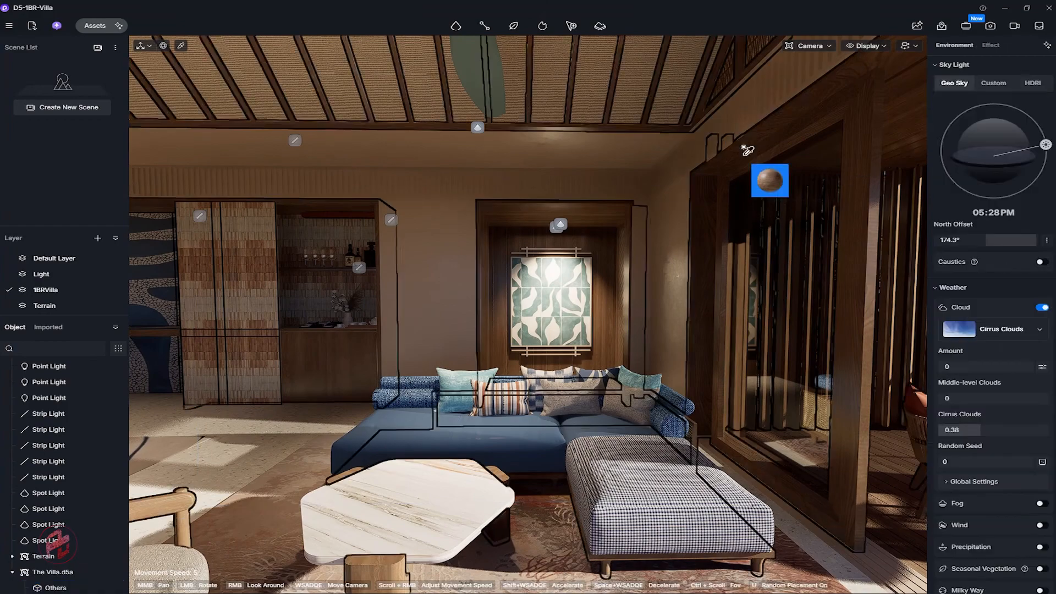
{"action": "left_click", "coordinate": [711, 329]}
{"action": "right_click_drag", "start_coordinate": [710, 329], "coordinate": [798, 330]}
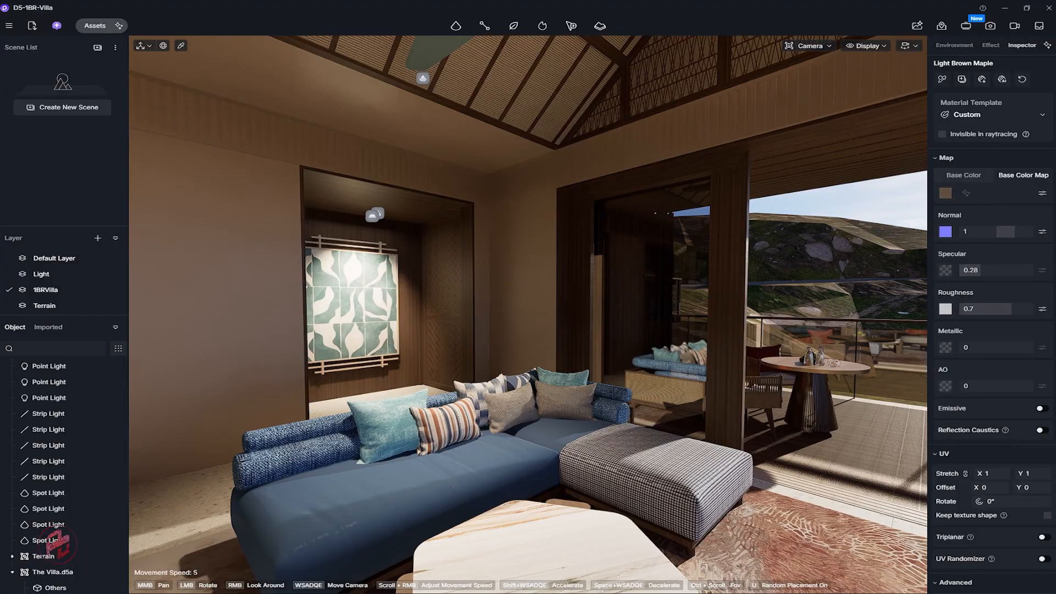
{"action": "left_click", "coordinate": [692, 305]}
{"action": "right_click_drag", "start_coordinate": [692, 304], "coordinate": [908, 303]}
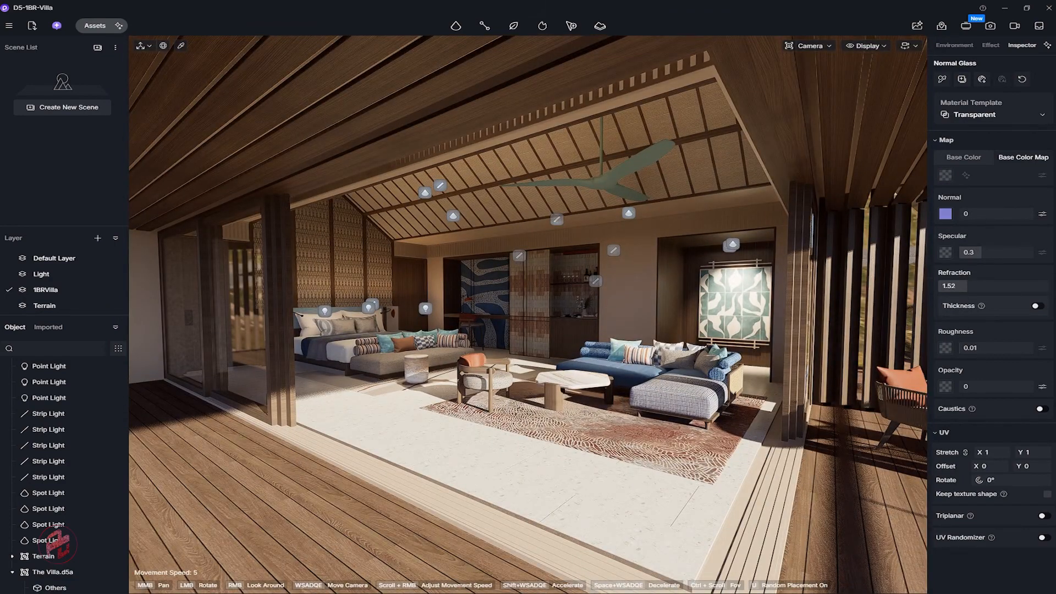
Pick the terrace ceiling's Light Brown Maple material and set its roughness to 0.42 and specular to 0.39.
{"action": "key", "text": "i"}
{"action": "left_click", "coordinate": [827, 467]}
{"action": "right_click_drag", "start_coordinate": [827, 467], "coordinate": [770, 434]}
{"action": "left_click", "coordinate": [181, 46]}
{"action": "left_click", "coordinate": [660, 237]}
{"action": "left_click_drag", "start_coordinate": [1010, 310], "coordinate": [990, 312]}
{"action": "left_click_drag", "start_coordinate": [982, 271], "coordinate": [988, 274]}
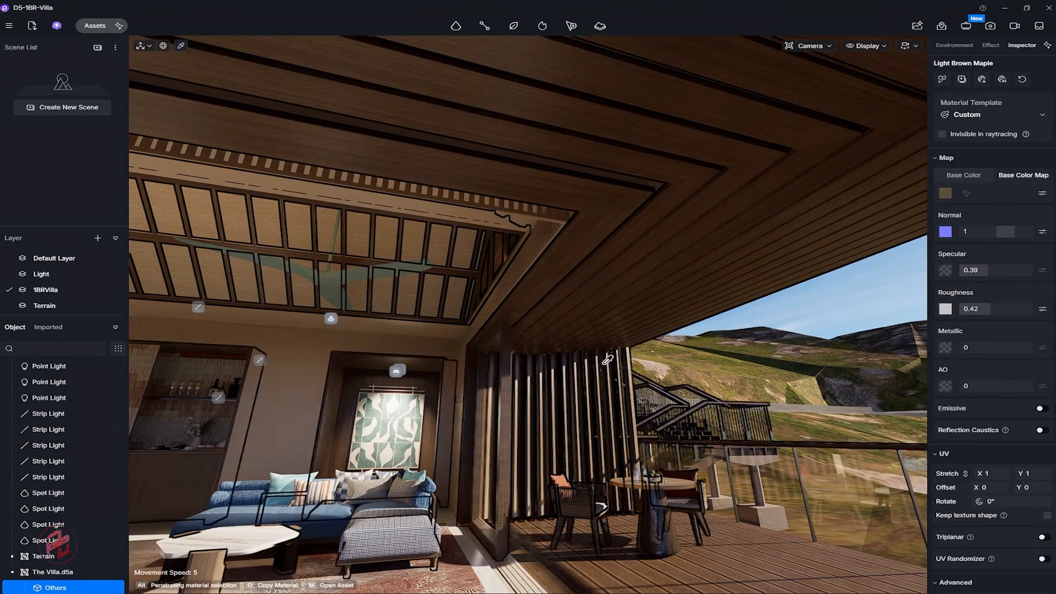
Try a dark striped rug material on the living area's rug.
{"action": "right_click_drag", "start_coordinate": [607, 359], "coordinate": [407, 358]}
{"action": "key", "text": "a"}
{"action": "right_click_drag", "start_coordinate": [563, 325], "coordinate": [804, 332]}
{"action": "key", "text": "d"}
{"action": "key", "text": "w"}
{"action": "key", "text": "a"}
{"action": "key", "text": "d"}
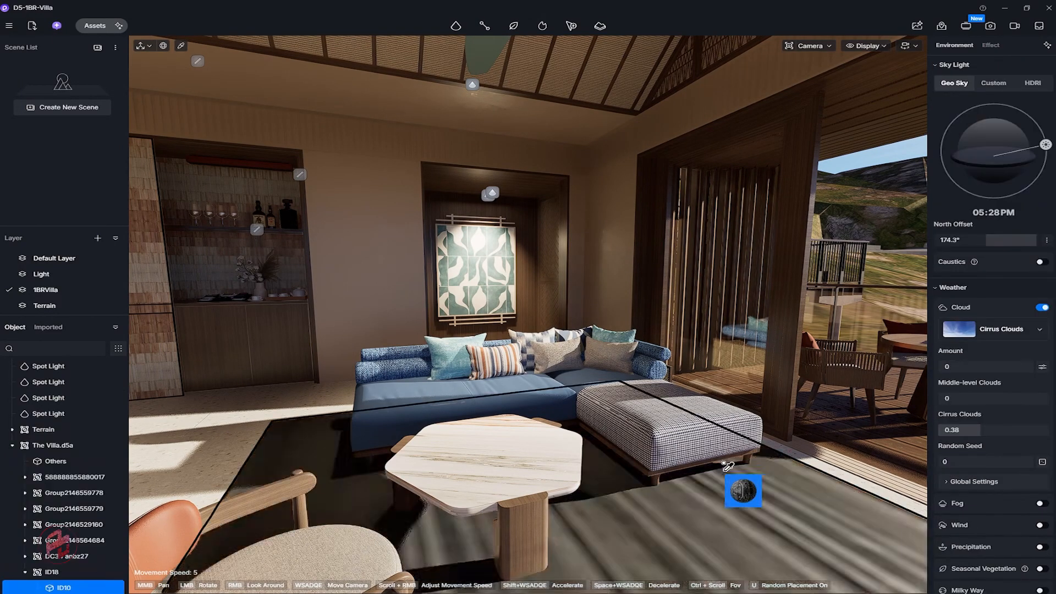
{"action": "left_click", "coordinate": [739, 486]}
{"action": "key", "text": "s"}
{"action": "mouse_move", "coordinate": [740, 485]}
{"action": "right_mouse_down"}
{"action": "mouse_move", "coordinate": [638, 484]}
{"action": "mouse_move", "coordinate": [748, 492]}
{"action": "right_mouse_up"}
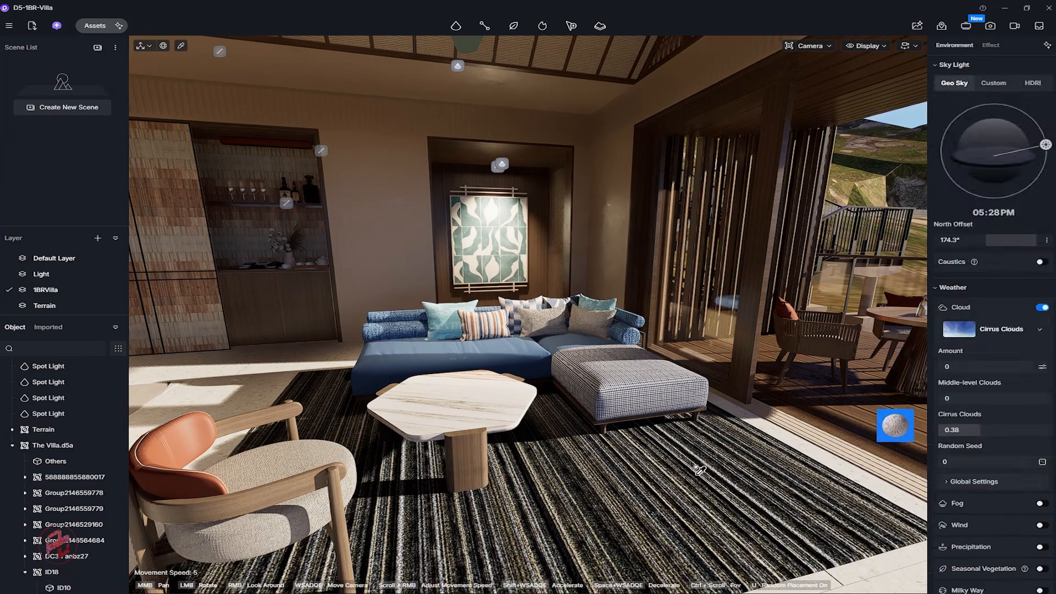
Use the Light Grey Striped Rug material on the living area's rug, with 17bed7022c2045be7a9ababab4d7da04.jpg as its base color map.
{"action": "left_click", "coordinate": [180, 48]}
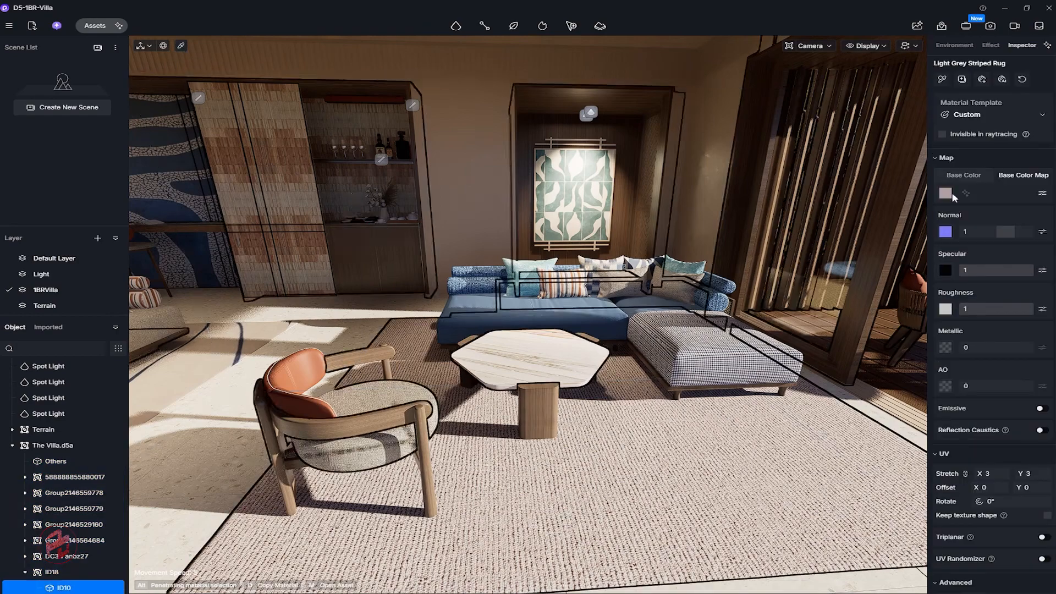
{"action": "left_click", "coordinate": [947, 195]}
{"action": "scroll", "coordinate": [527, 246], "scroll_direction": "down", "scroll_amount": 3}
{"action": "scroll", "coordinate": [526, 245], "scroll_direction": "down", "scroll_amount": 15}
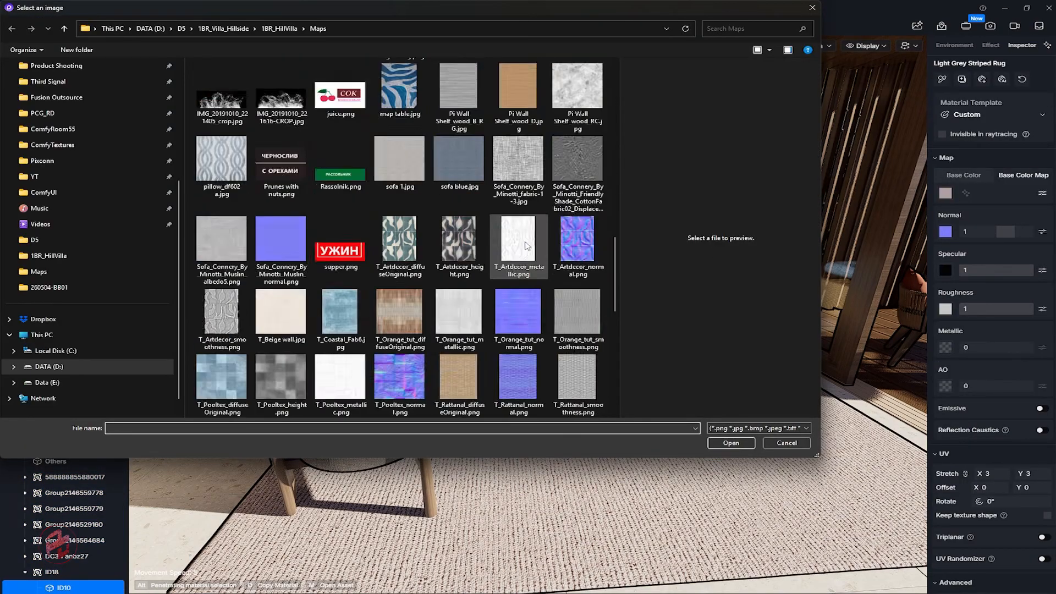
{"action": "left_click", "coordinate": [399, 239]}
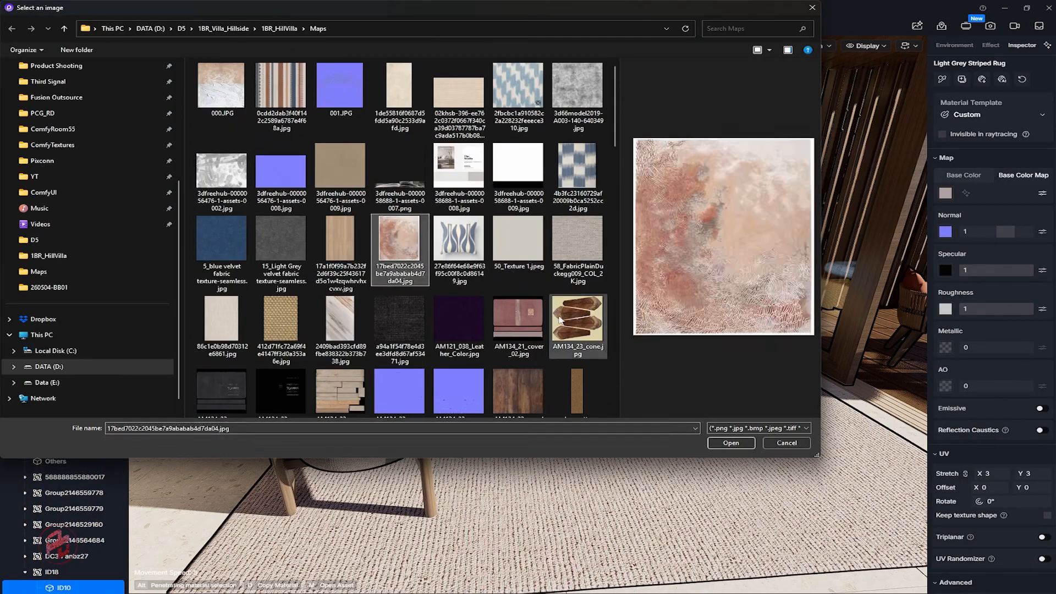
{"action": "left_click", "coordinate": [731, 442]}
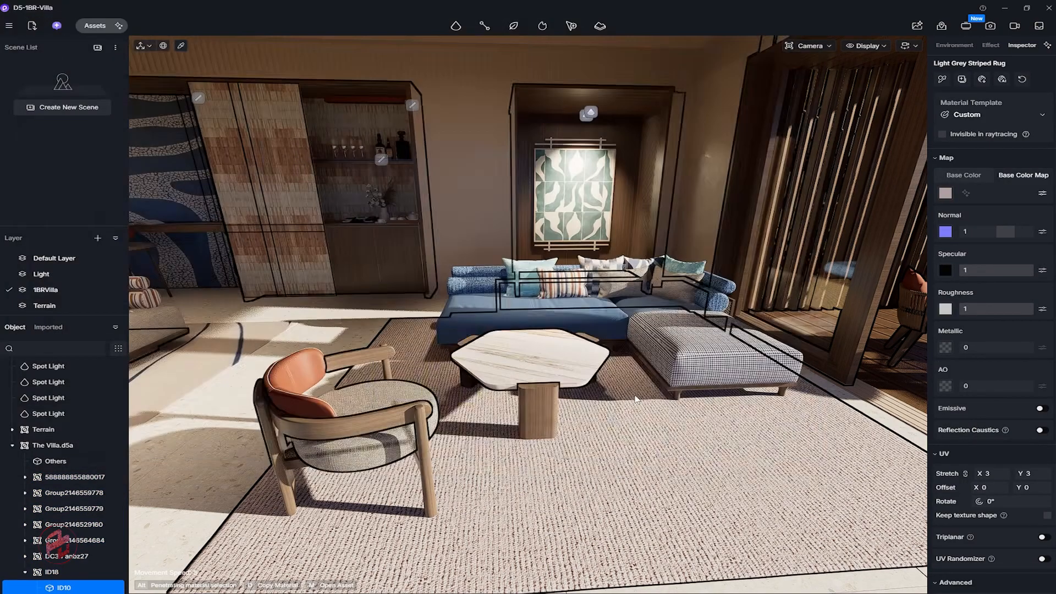
Set the rug texture's UV stretch to 1, try an X offset of 0.1 and reset the offset to 0.
{"action": "right_click_drag", "start_coordinate": [539, 410], "coordinate": [561, 440]}
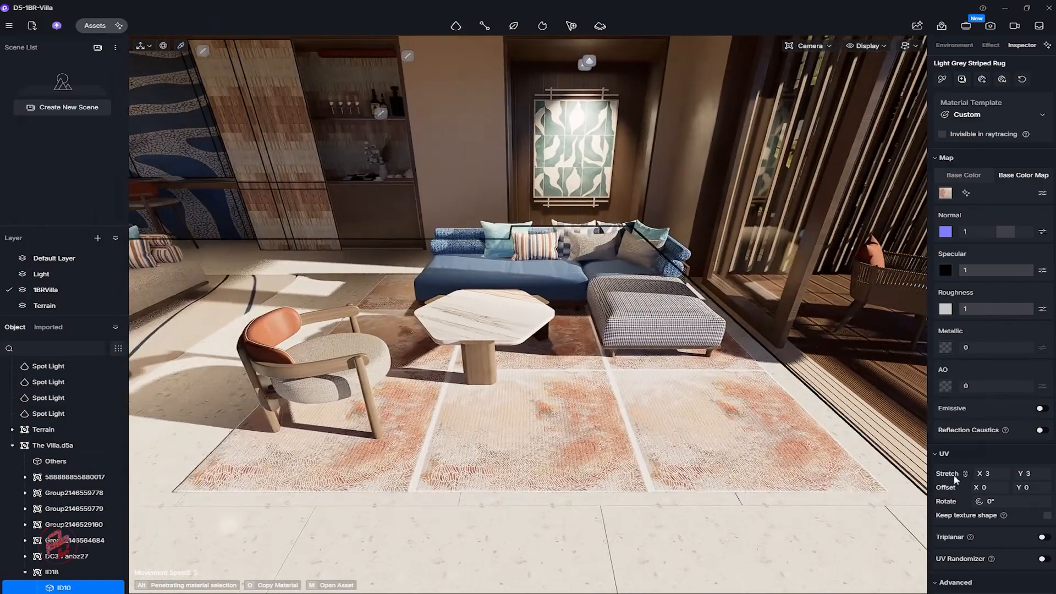
{"action": "type", "text": "1"}
{"action": "key", "text": "Return"}
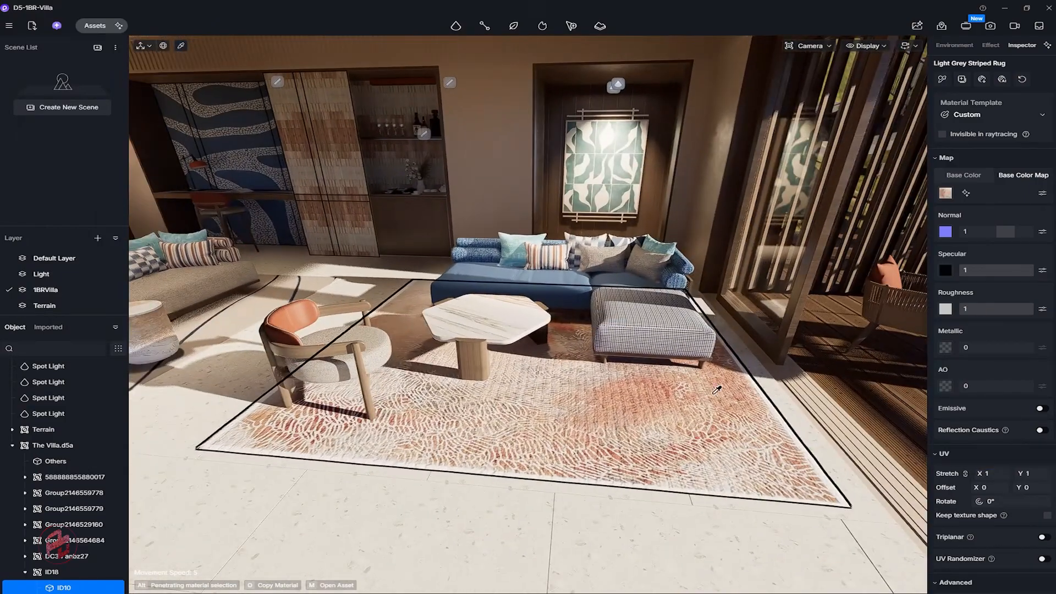
{"action": "left_click", "coordinate": [981, 487]}
{"action": "type", "text": "0.1"}
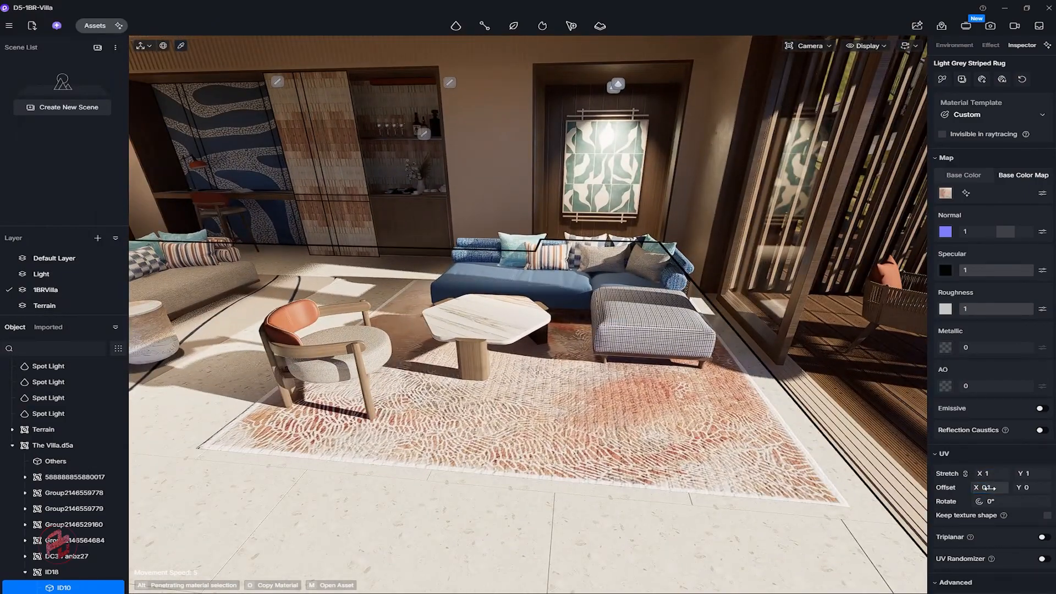
{"action": "key", "text": "Return"}
{"action": "type", "text": "0"}
Set the rug texture's UV stretch to 0.9 in X and Y, and save the project.
{"action": "left_click", "coordinate": [988, 474]}
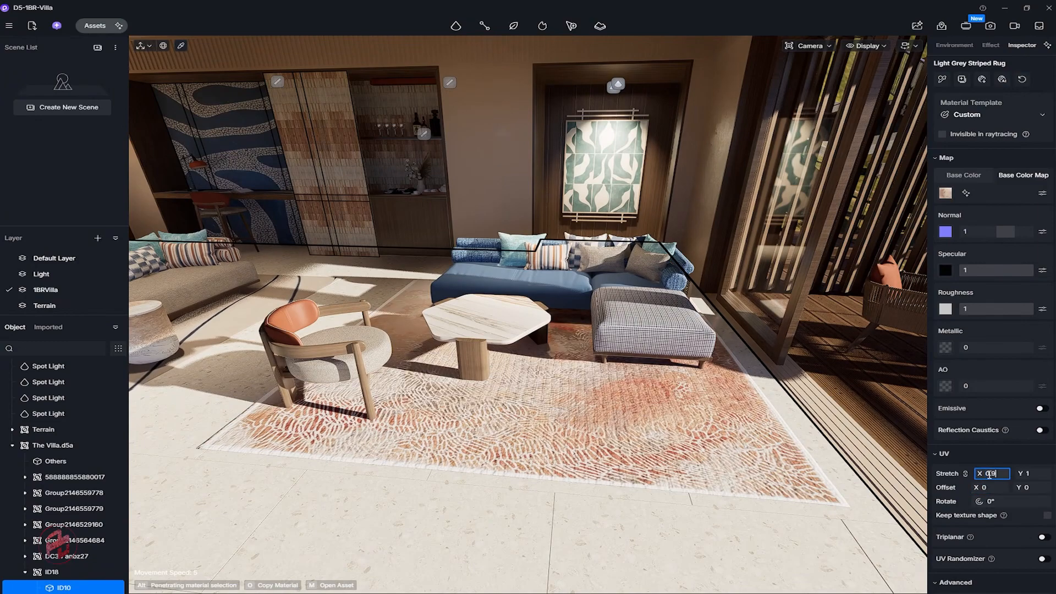
{"action": "key", "text": "Tab"}
{"action": "type", "text": "0.9"}
{"action": "key", "text": "Return"}
{"action": "key", "text": "w"}
{"action": "right_click_drag", "start_coordinate": [632, 358], "coordinate": [688, 352]}
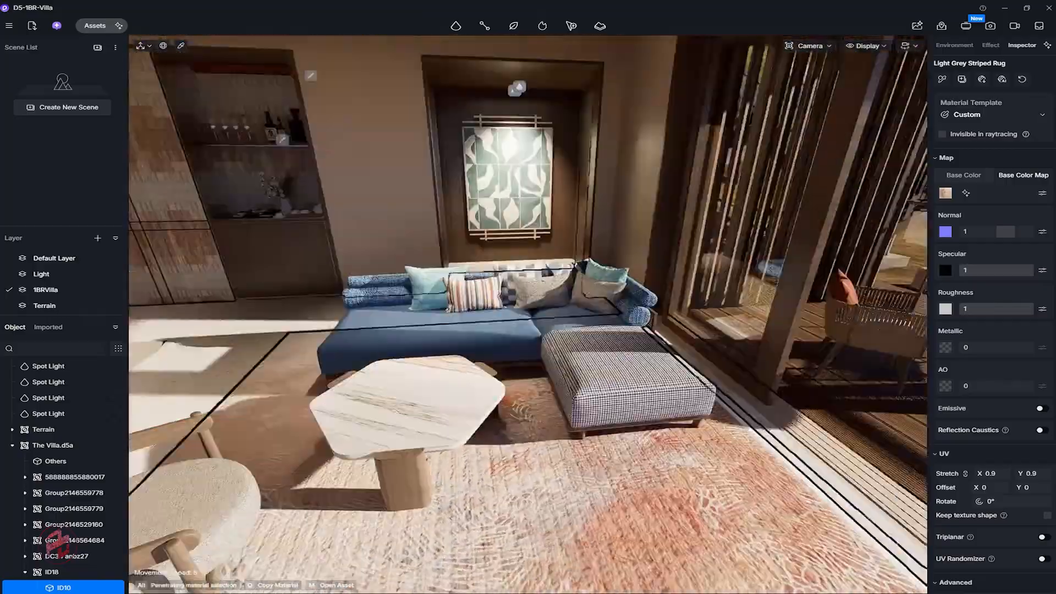
{"action": "right_click_drag", "start_coordinate": [687, 352], "coordinate": [699, 352]}
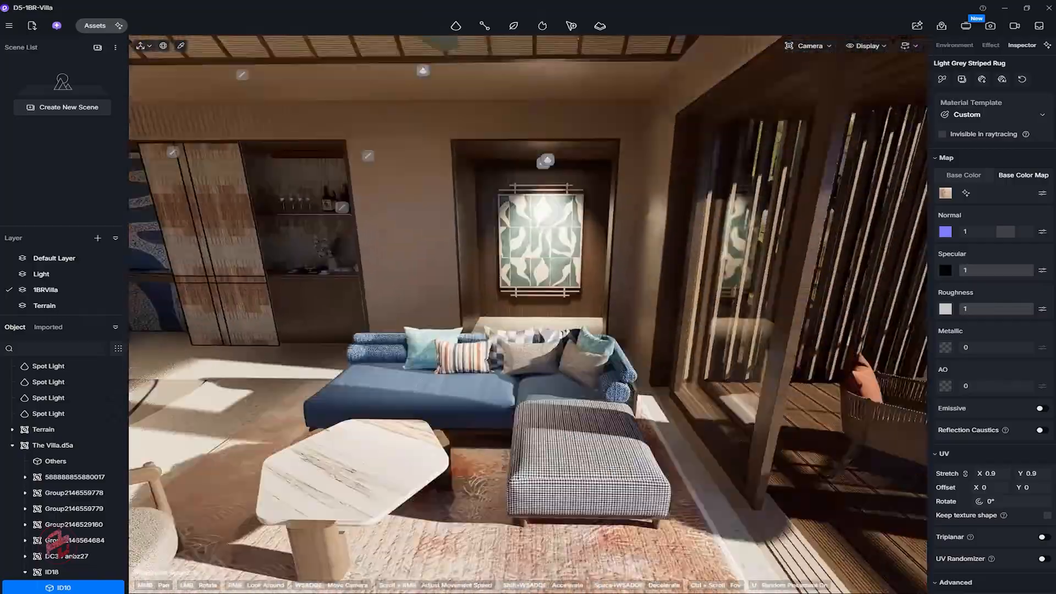
{"action": "key", "text": "s"}
{"action": "left_click", "coordinate": [635, 398]}
{"action": "key", "text": "ctrl+s"}
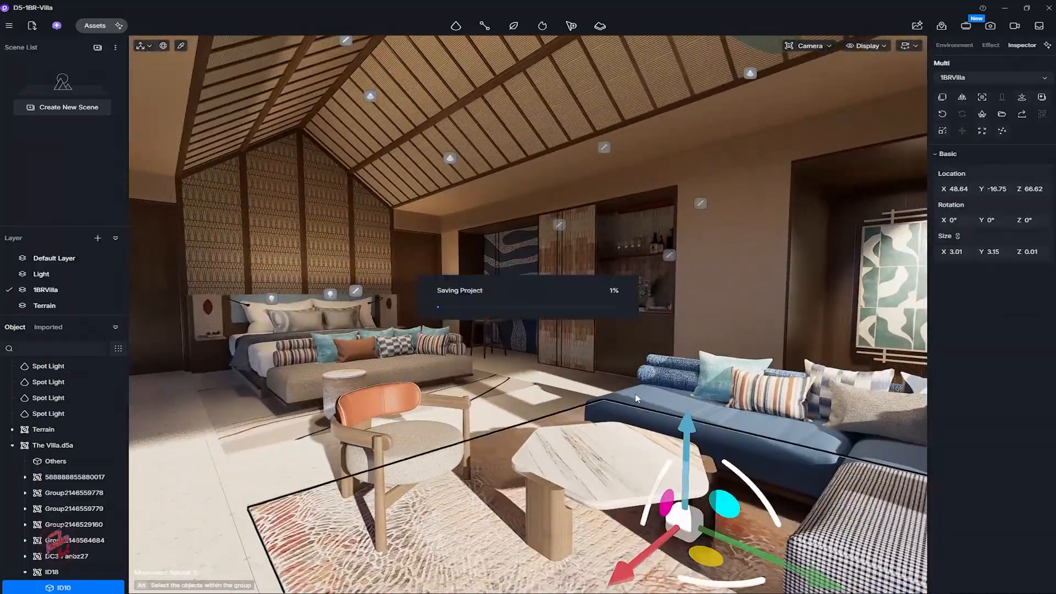
Make the coffee table's marble top glossier with normal strength 0.07, specular 0.86 and a lower roughness.
{"action": "right_click_drag", "start_coordinate": [635, 398], "coordinate": [864, 410]}
{"action": "key", "text": "a"}
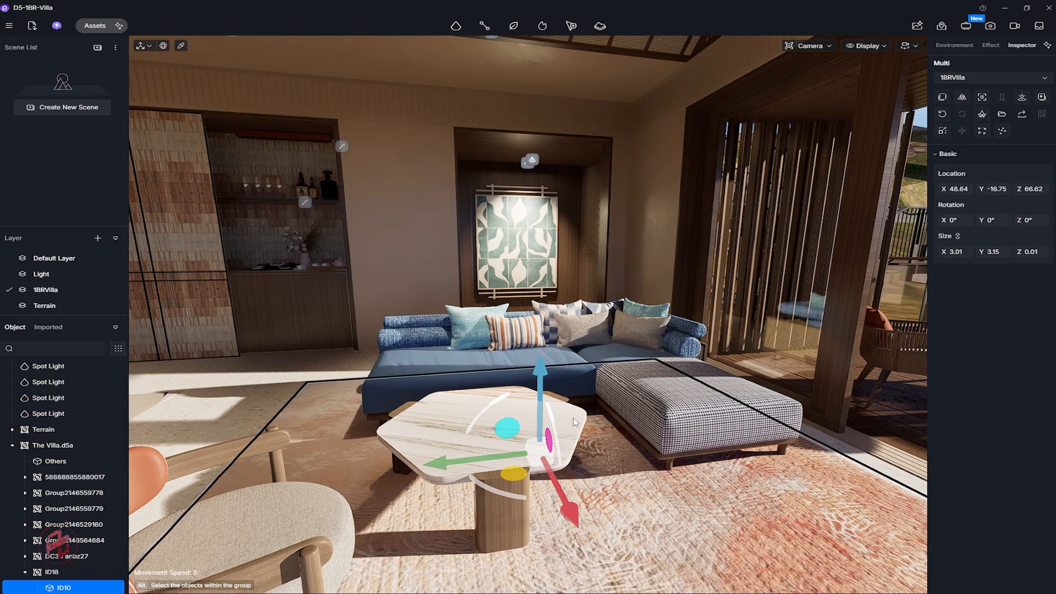
{"action": "key", "text": "i"}
{"action": "left_click", "coordinate": [480, 420]}
{"action": "key", "text": "a"}
{"action": "right_click_drag", "start_coordinate": [480, 420], "coordinate": [770, 423]}
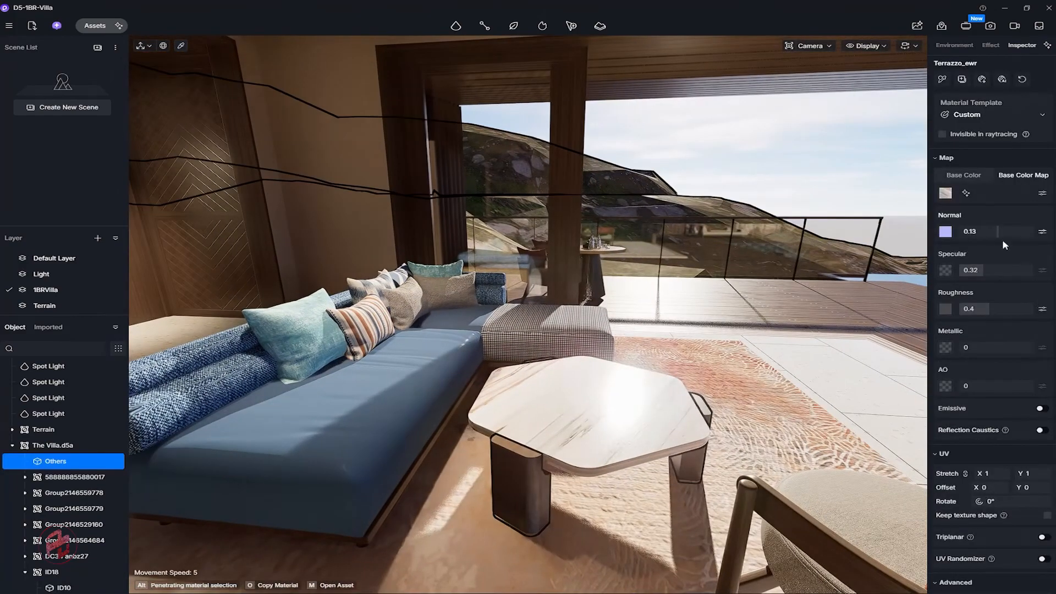
{"action": "left_click_drag", "start_coordinate": [1002, 234], "coordinate": [997, 234]}
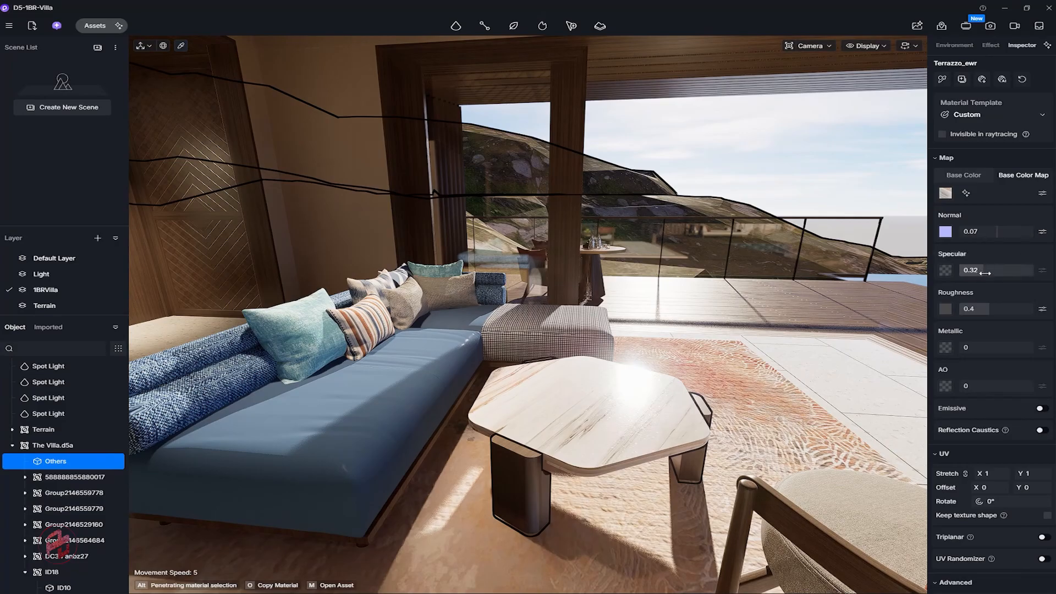
{"action": "left_click_drag", "start_coordinate": [988, 310], "coordinate": [980, 309]}
{"action": "left_click_drag", "start_coordinate": [983, 270], "coordinate": [1023, 270]}
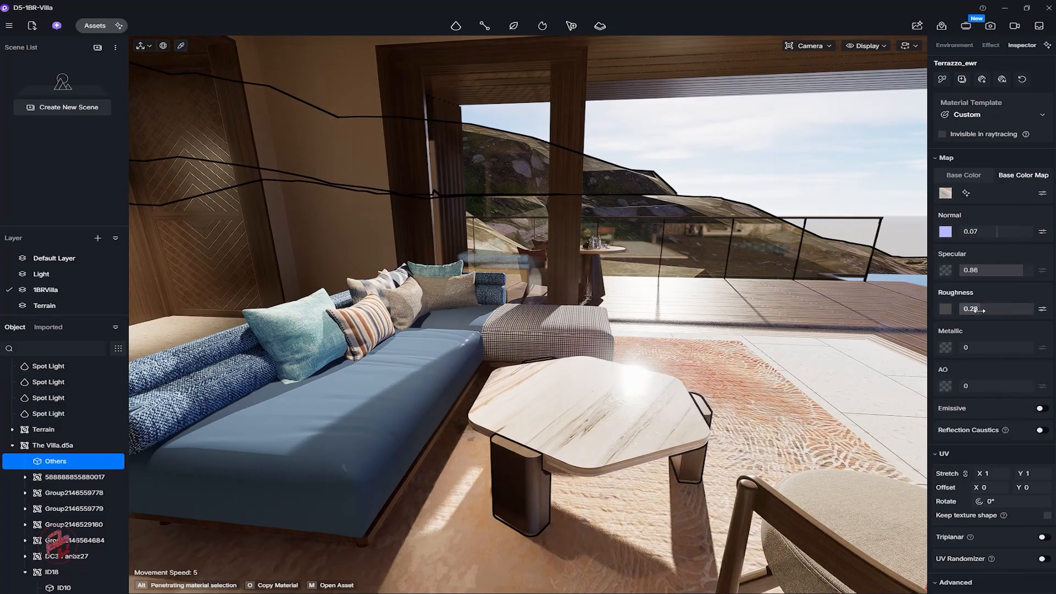
{"action": "left_click_drag", "start_coordinate": [979, 311], "coordinate": [976, 311]}
Apply the Green Flannel material to the armchair's backrest and shift its base color map's hue to -81.
{"action": "right_click_drag", "start_coordinate": [715, 330], "coordinate": [418, 335]}
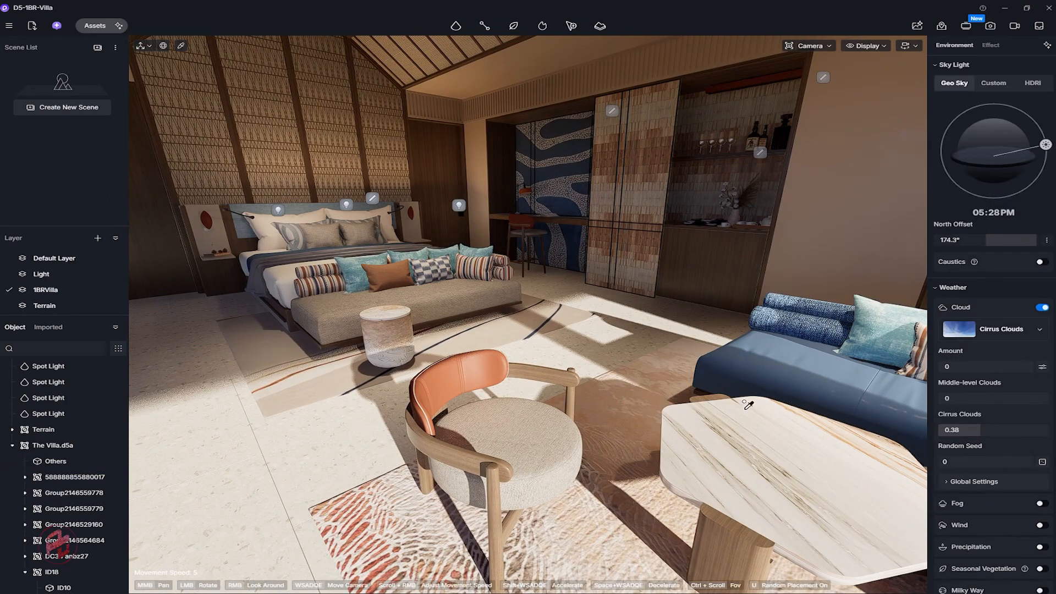
{"action": "left_click", "coordinate": [487, 371]}
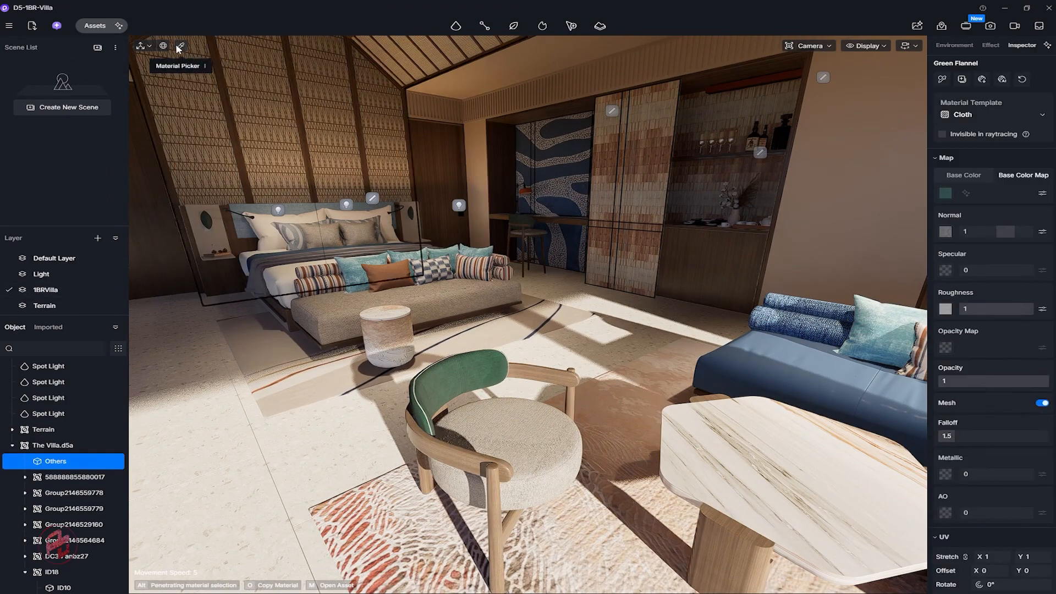
{"action": "left_click", "coordinate": [1041, 193]}
{"action": "mouse_move", "coordinate": [991, 284]}
{"action": "left_mouse_down"}
{"action": "mouse_move", "coordinate": [963, 287]}
{"action": "mouse_move", "coordinate": [1020, 287]}
{"action": "mouse_move", "coordinate": [976, 286]}
{"action": "left_mouse_up"}
Load TexturesCom_Fabric_Knitted_1K_albedo.tif as the base color map of the armchair's backrest fabric.
{"action": "left_click", "coordinate": [946, 195]}
{"action": "scroll", "coordinate": [427, 239], "scroll_direction": "down", "scroll_amount": 15}
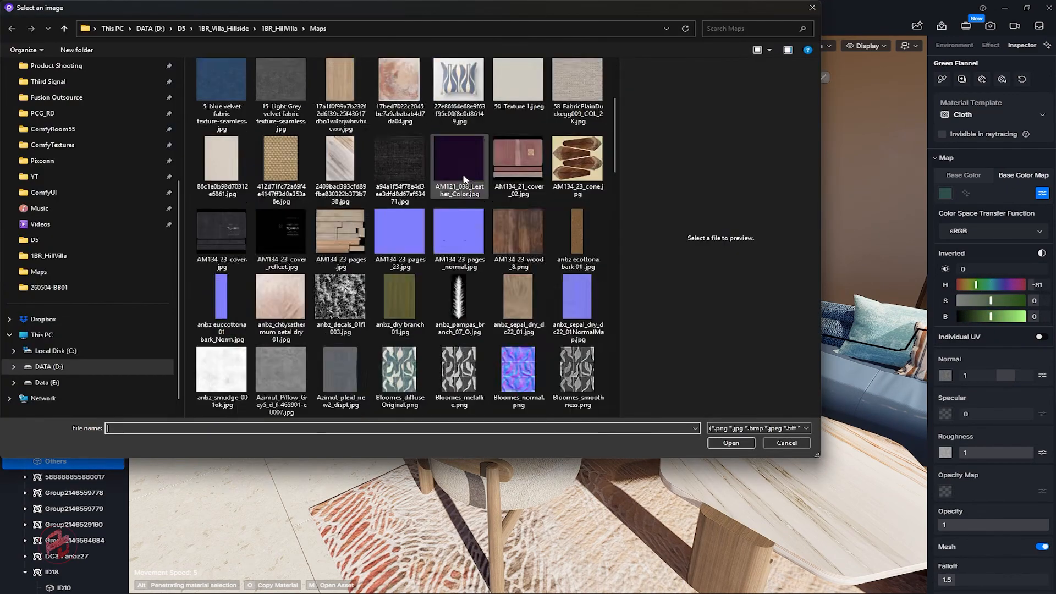
{"action": "left_click", "coordinate": [281, 368]}
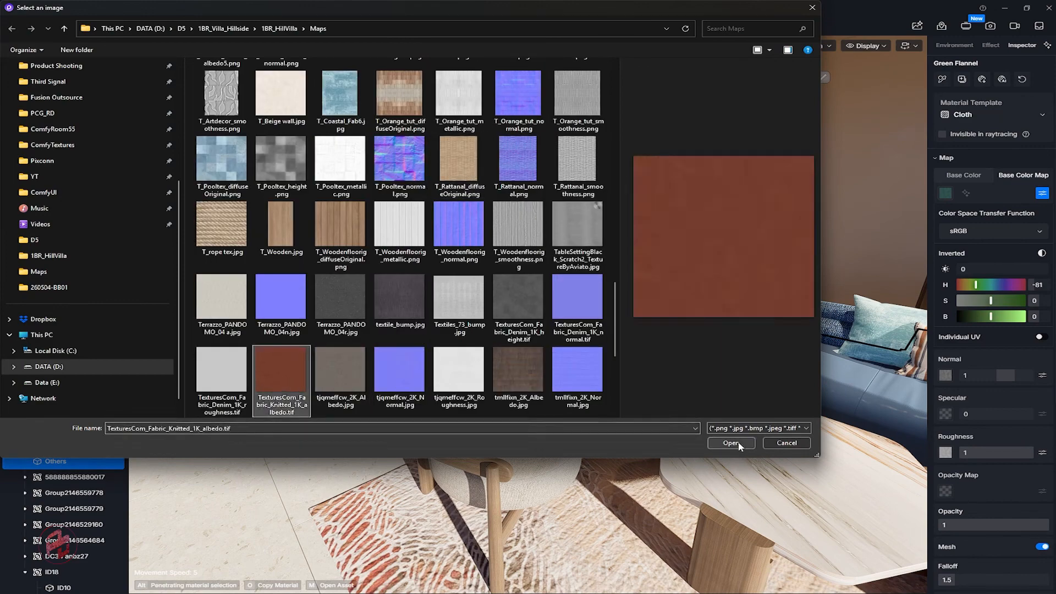
{"action": "left_click", "coordinate": [731, 443]}
Tint the armchair backrest's base color to hue 28, saturation 22 and value 57.
{"action": "left_click", "coordinate": [963, 175]}
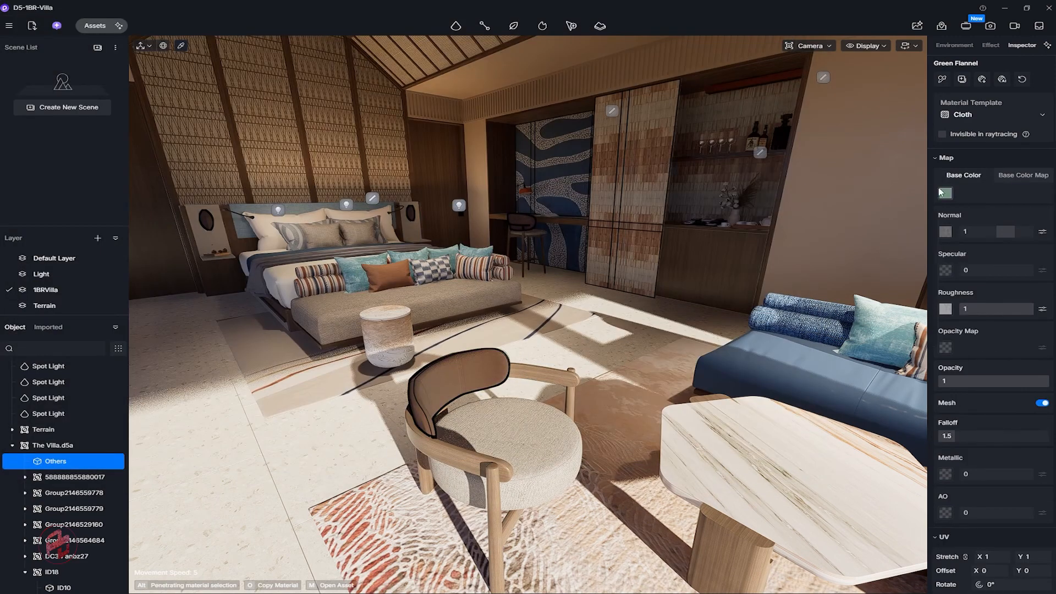
{"action": "left_click", "coordinate": [945, 193]}
{"action": "left_click_drag", "start_coordinate": [854, 286], "coordinate": [834, 285]}
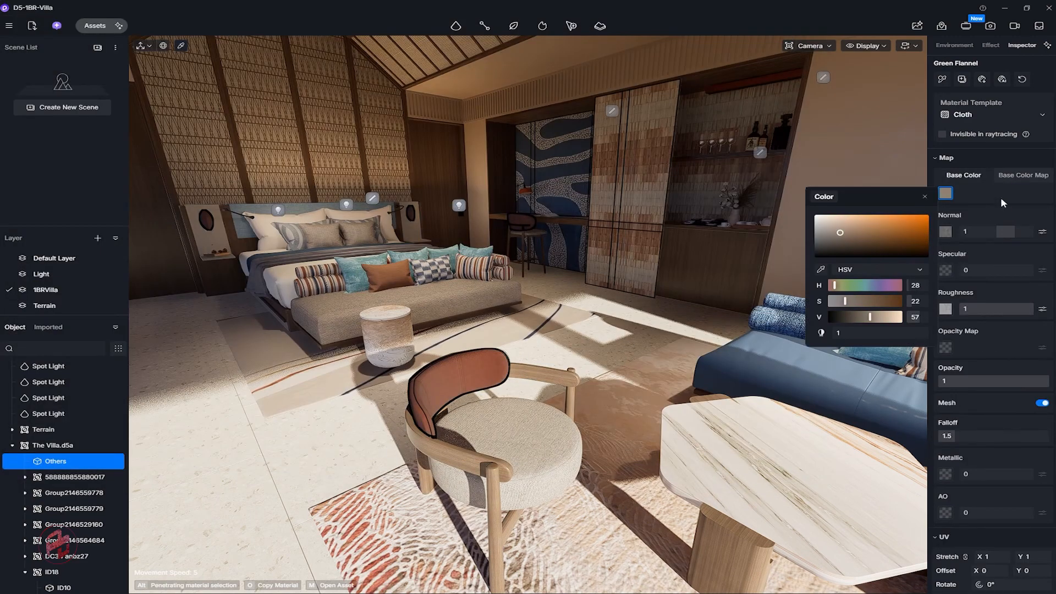
{"action": "left_click", "coordinate": [945, 194]}
{"action": "scroll", "coordinate": [1006, 272], "scroll_direction": "down", "scroll_amount": 5}
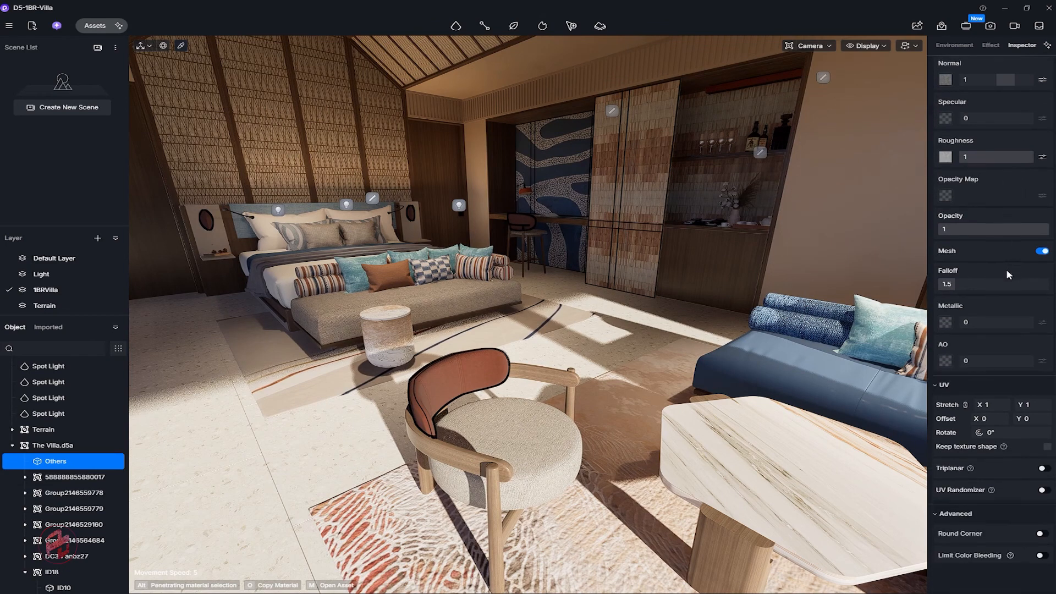
Tint the base color of the wall beside the bar niche to hue 44, saturation 8 and value 91.
{"action": "scroll", "coordinate": [1007, 272], "scroll_direction": "up", "scroll_amount": 5}
{"action": "scroll", "coordinate": [1008, 270], "scroll_direction": "down", "scroll_amount": 5}
{"action": "right_click_drag", "start_coordinate": [616, 281], "coordinate": [682, 285]}
{"action": "left_click", "coordinate": [682, 284]}
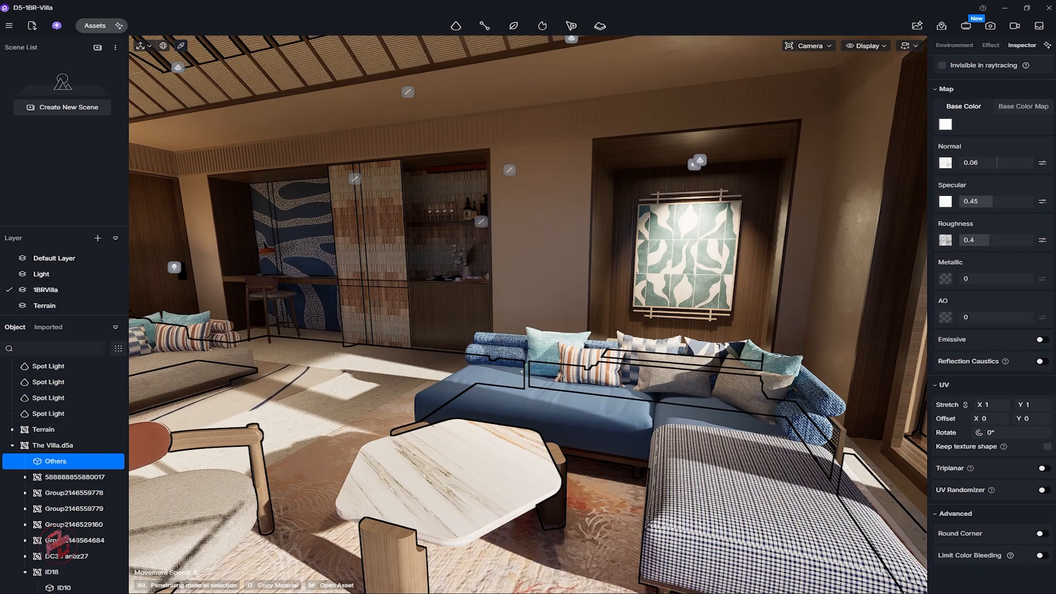
{"action": "key", "text": "o"}
{"action": "left_click", "coordinate": [561, 283]}
{"action": "right_click_drag", "start_coordinate": [561, 283], "coordinate": [605, 264]}
{"action": "left_click", "coordinate": [181, 46]}
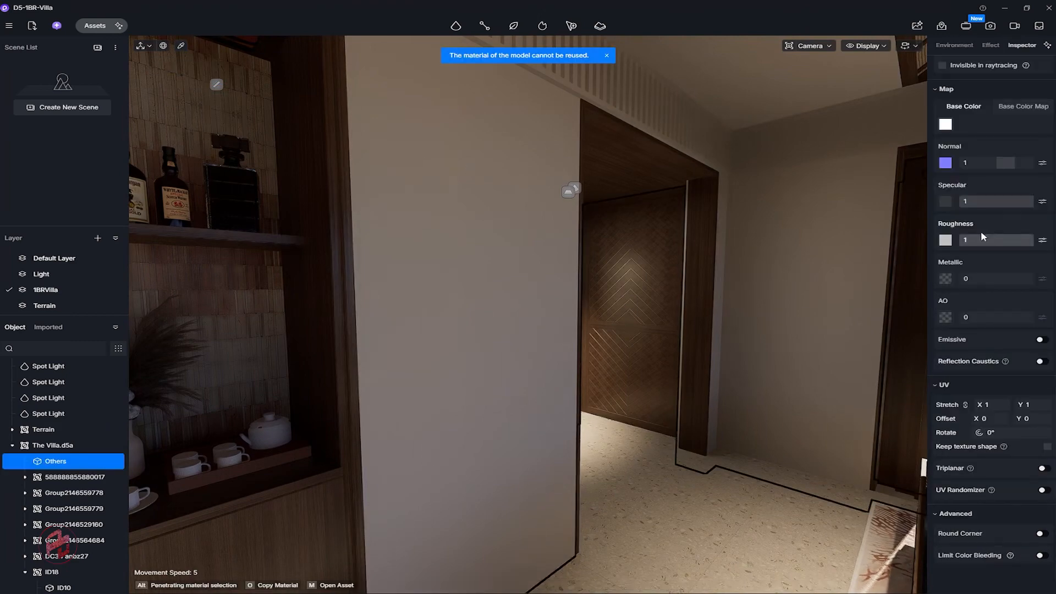
{"action": "left_click", "coordinate": [946, 125]}
{"action": "left_click", "coordinate": [846, 285]}
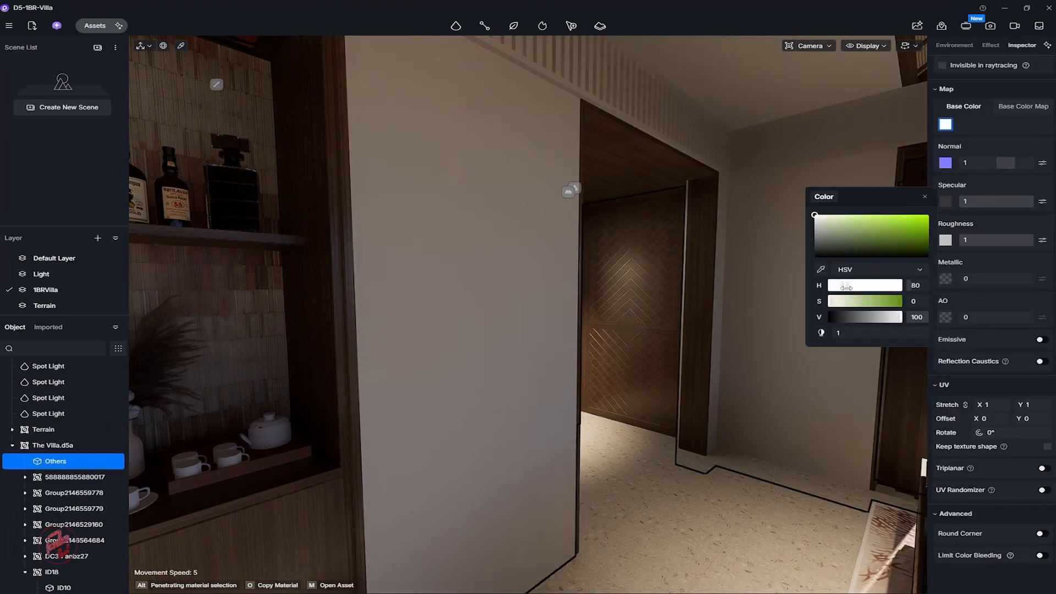
{"action": "left_click_drag", "start_coordinate": [846, 287], "coordinate": [837, 286]}
{"action": "left_click_drag", "start_coordinate": [829, 222], "coordinate": [824, 219]}
{"action": "right_click_drag", "start_coordinate": [715, 264], "coordinate": [724, 264]}
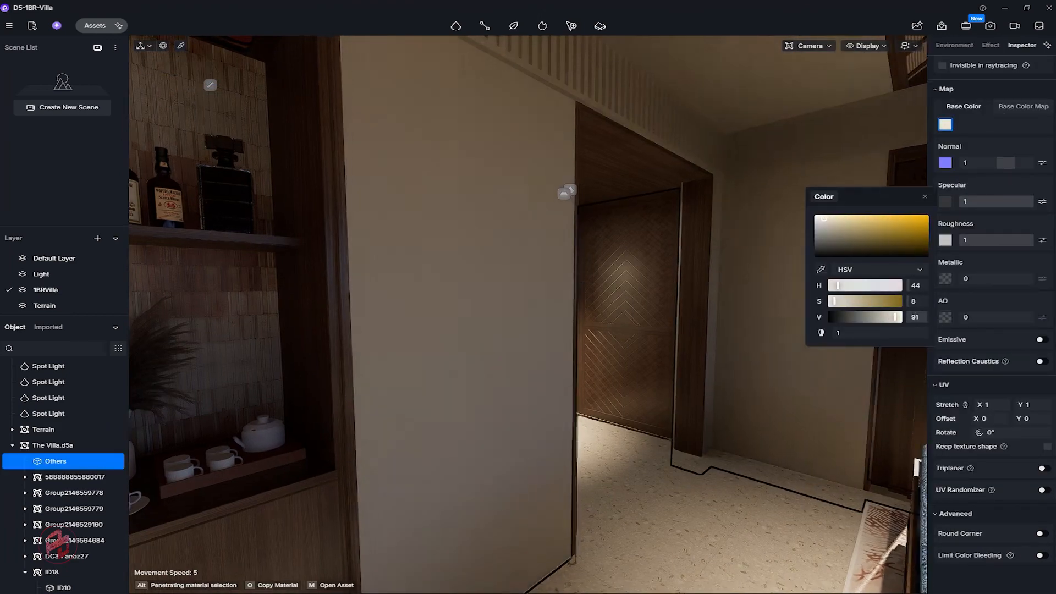
Load anbz_smudge_001ok.jpg from the Maps folder as the wall material's specular map.
{"action": "key", "text": "s"}
{"action": "mouse_move", "coordinate": [528, 308]}
{"action": "right_mouse_down"}
{"action": "mouse_move", "coordinate": [715, 292]}
{"action": "mouse_move", "coordinate": [467, 297]}
{"action": "mouse_move", "coordinate": [462, 314]}
{"action": "mouse_move", "coordinate": [715, 308]}
{"action": "mouse_move", "coordinate": [517, 316]}
{"action": "right_mouse_up"}
{"action": "key", "text": "w"}
{"action": "key", "text": "s"}
{"action": "key", "text": "w"}
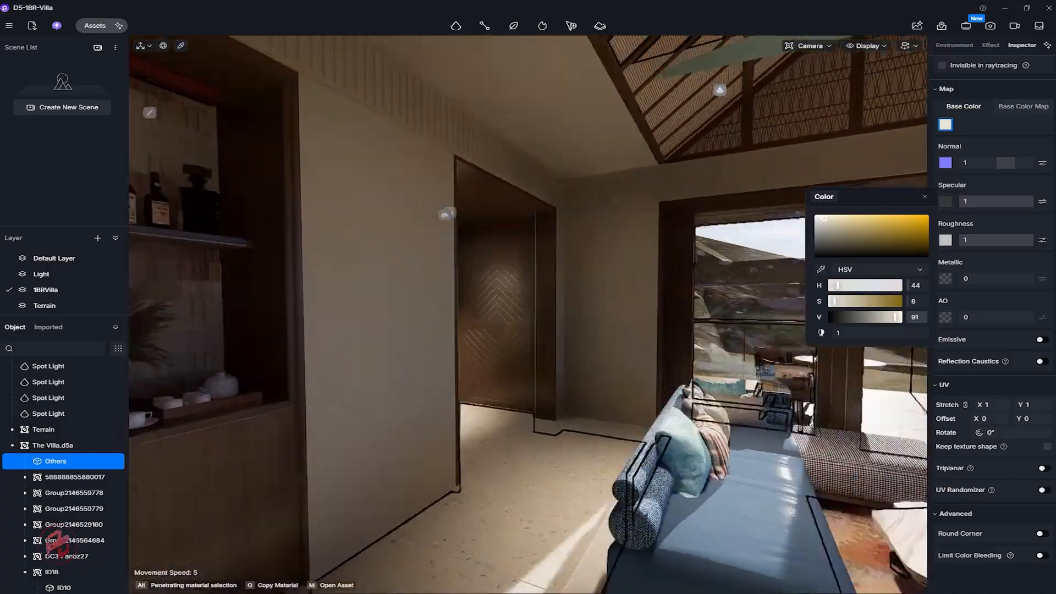
{"action": "left_click", "coordinate": [947, 202]}
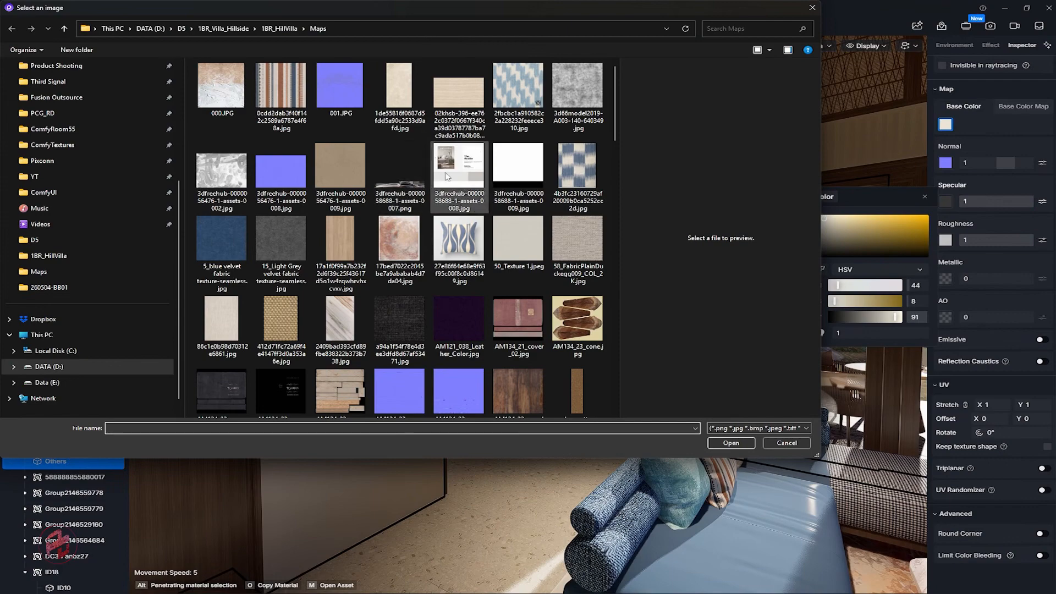
{"action": "left_click", "coordinate": [578, 91]}
{"action": "scroll", "coordinate": [498, 335], "scroll_direction": "down", "scroll_amount": 3}
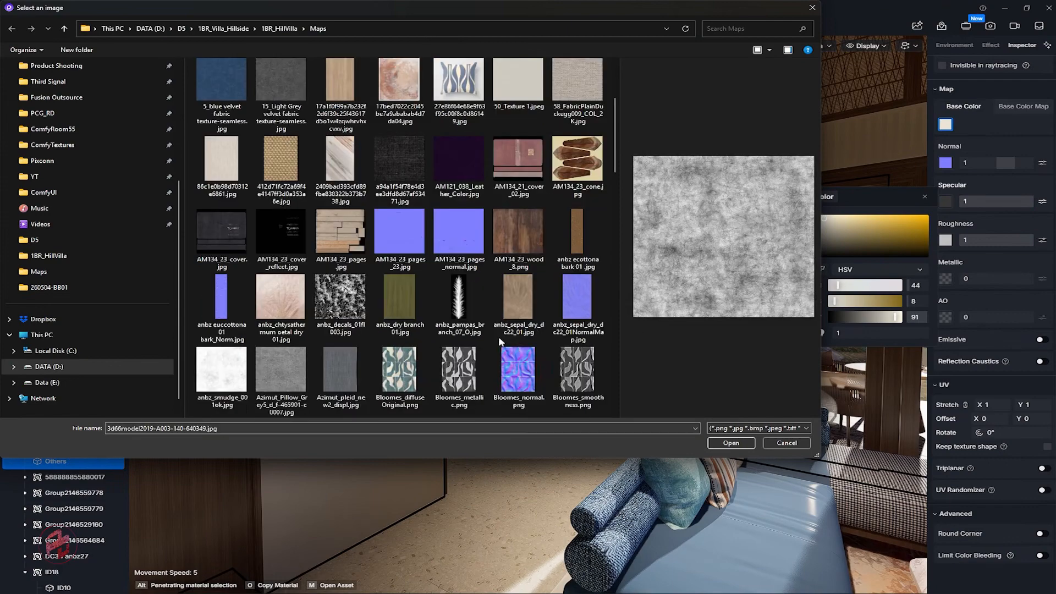
{"action": "left_click", "coordinate": [222, 371]}
{"action": "left_click", "coordinate": [731, 443]}
{"action": "right_click_drag", "start_coordinate": [504, 346], "coordinate": [531, 344]}
{"action": "key", "text": "a"}
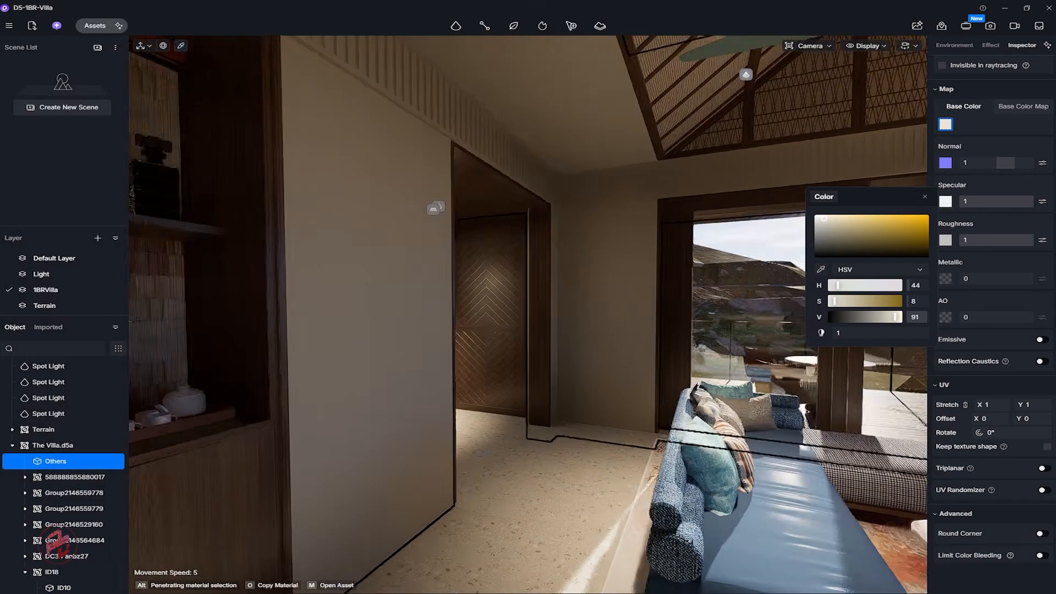
Replace the wall material's roughness map with a darker grey texture from the Maps folder.
{"action": "left_click", "coordinate": [945, 244]}
{"action": "scroll", "coordinate": [424, 302], "scroll_direction": "down", "scroll_amount": 9}
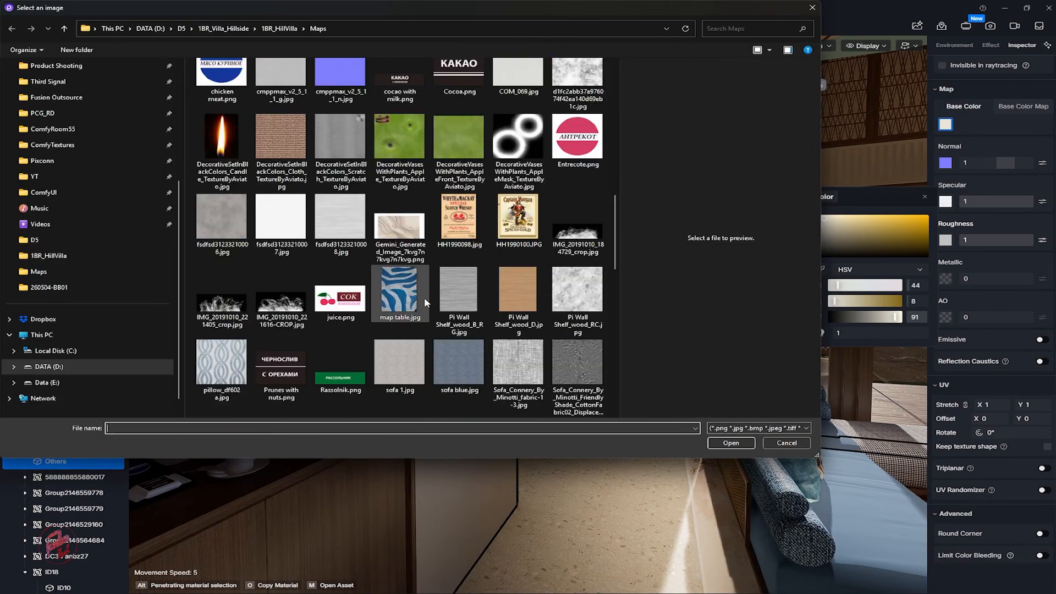
{"action": "scroll", "coordinate": [425, 301], "scroll_direction": "down", "scroll_amount": 3}
{"action": "scroll", "coordinate": [425, 301], "scroll_direction": "up", "scroll_amount": 6}
{"action": "double_click", "coordinate": [282, 157]}
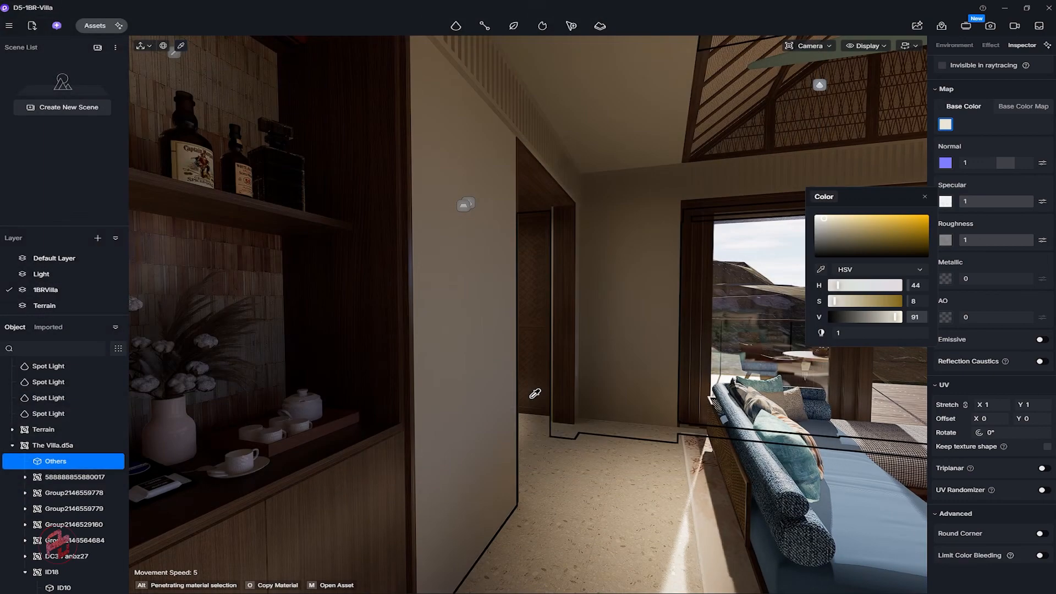
{"action": "key", "text": "d"}
{"action": "mouse_move", "coordinate": [535, 394]}
{"action": "right_mouse_down"}
{"action": "mouse_move", "coordinate": [503, 392]}
{"action": "mouse_move", "coordinate": [520, 391]}
{"action": "right_mouse_up"}
{"action": "key", "text": "a"}
{"action": "key", "text": "d"}
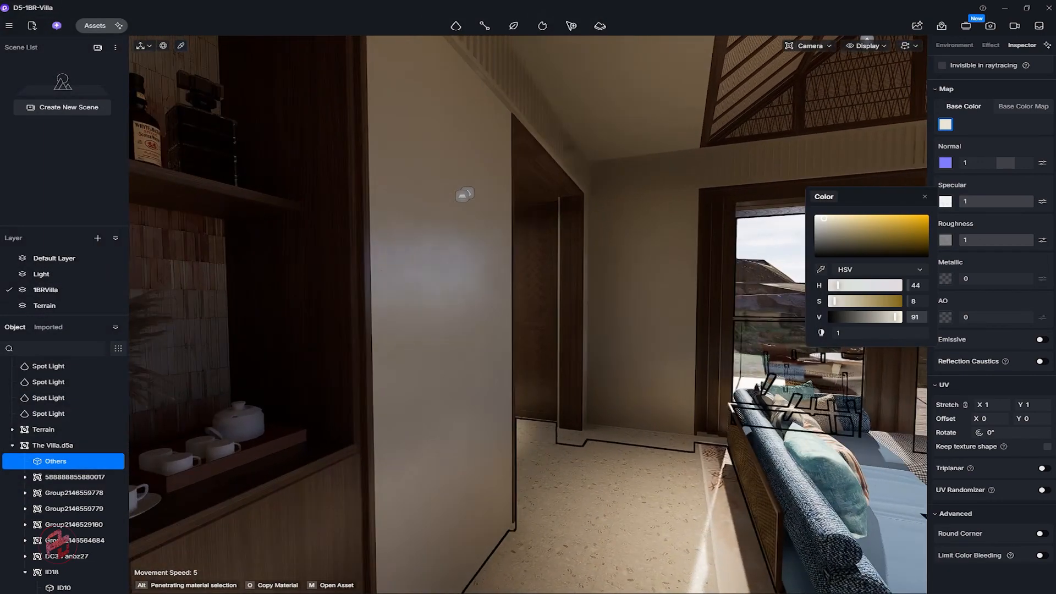
Reduce the wall material's normal strength to 0.82 and deselect it.
{"action": "left_click_drag", "start_coordinate": [1015, 165], "coordinate": [1011, 165]}
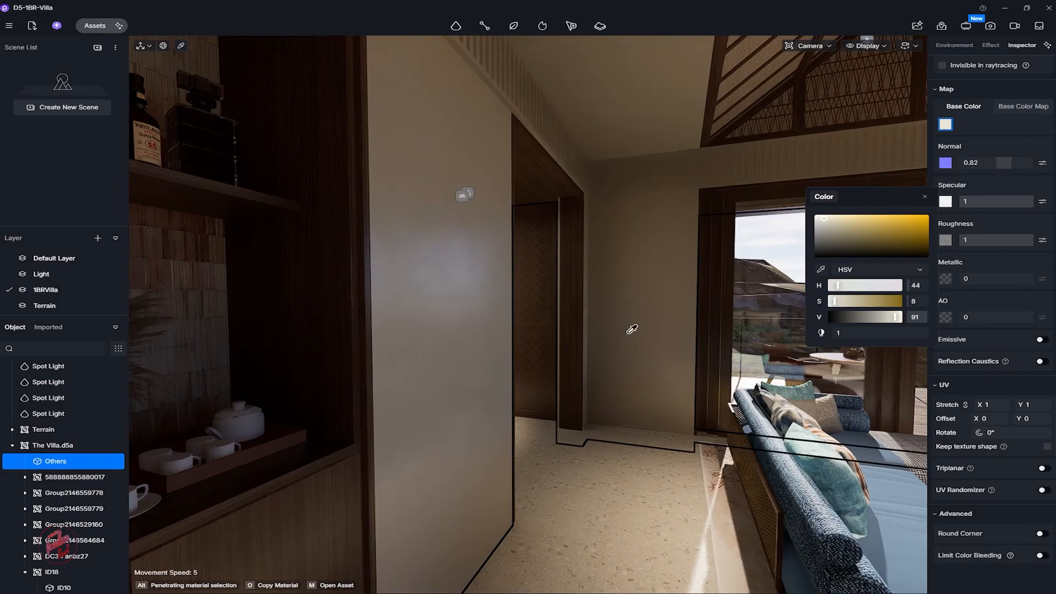
{"action": "scroll", "coordinate": [632, 329], "scroll_direction": "down", "scroll_amount": 3}
{"action": "left_click_drag", "start_coordinate": [605, 361], "coordinate": [599, 330]}
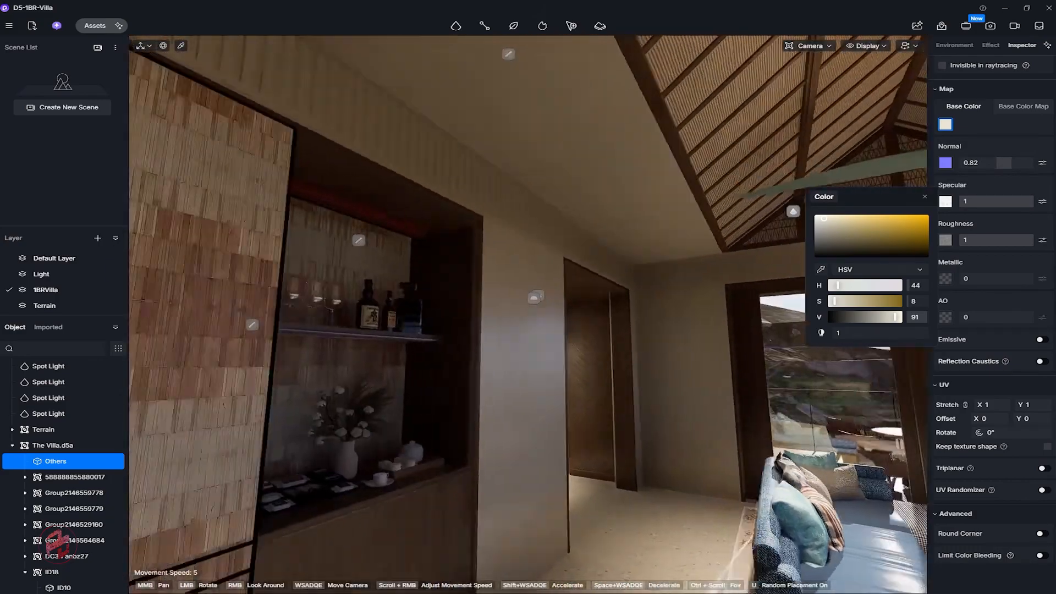
{"action": "key", "text": "s"}
{"action": "right_click_drag", "start_coordinate": [550, 308], "coordinate": [495, 391]}
{"action": "key", "text": "Escape"}
Review the lounge furniture, bed area and terrace from several viewpoints, and save the project.
{"action": "key", "text": "s"}
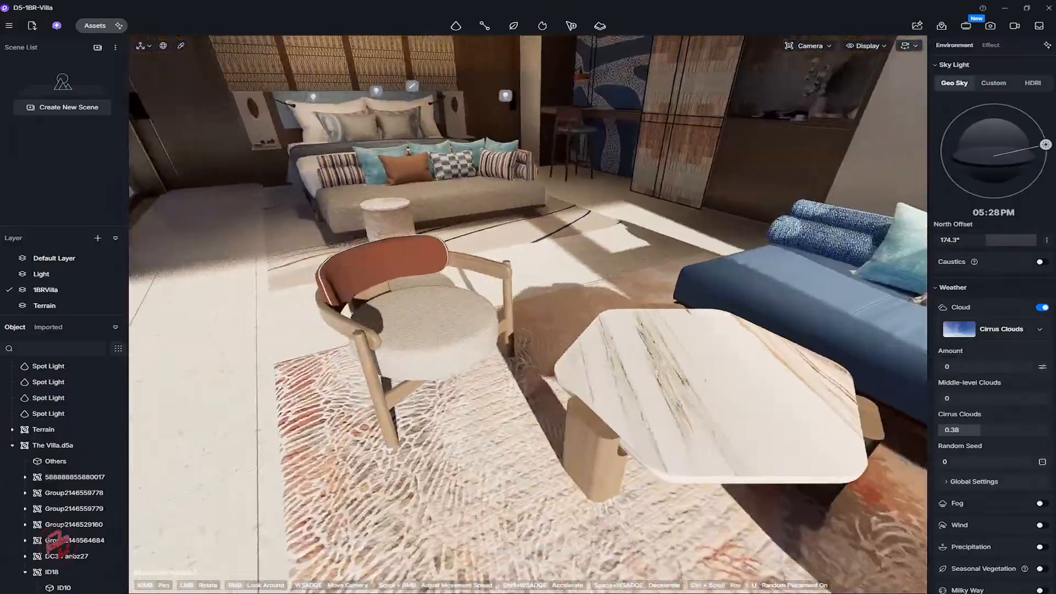
{"action": "scroll", "coordinate": [495, 352], "scroll_direction": "up", "scroll_amount": 3}
{"action": "scroll", "coordinate": [495, 352], "scroll_direction": "down", "scroll_amount": 3}
{"action": "left_click_drag", "start_coordinate": [495, 352], "coordinate": [594, 330]}
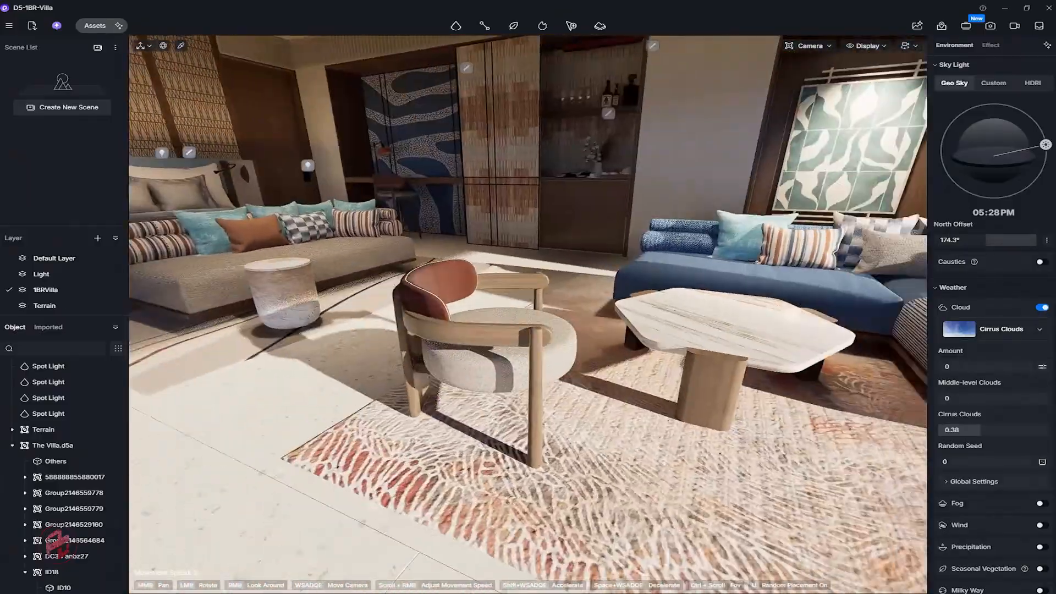
{"action": "right_click_drag", "start_coordinate": [484, 330], "coordinate": [388, 234]}
{"action": "key", "text": "s"}
{"action": "key", "text": "w"}
{"action": "key", "text": "ctrl+s"}
{"action": "key", "text": "s"}
{"action": "key", "text": "w"}
{"action": "key", "text": "s"}
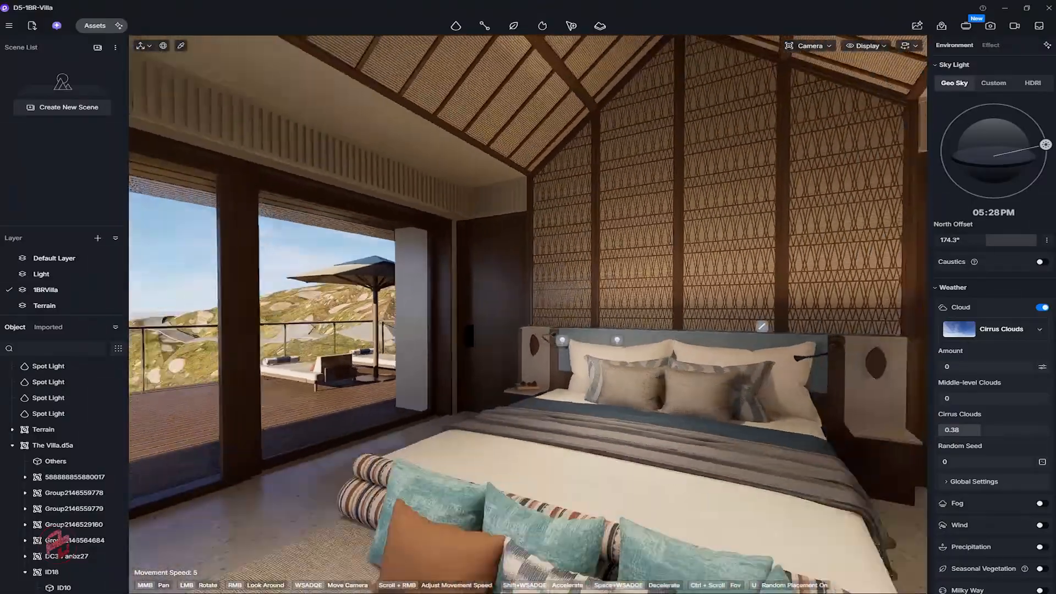
{"action": "right_click_drag", "start_coordinate": [762, 327], "coordinate": [746, 49]}
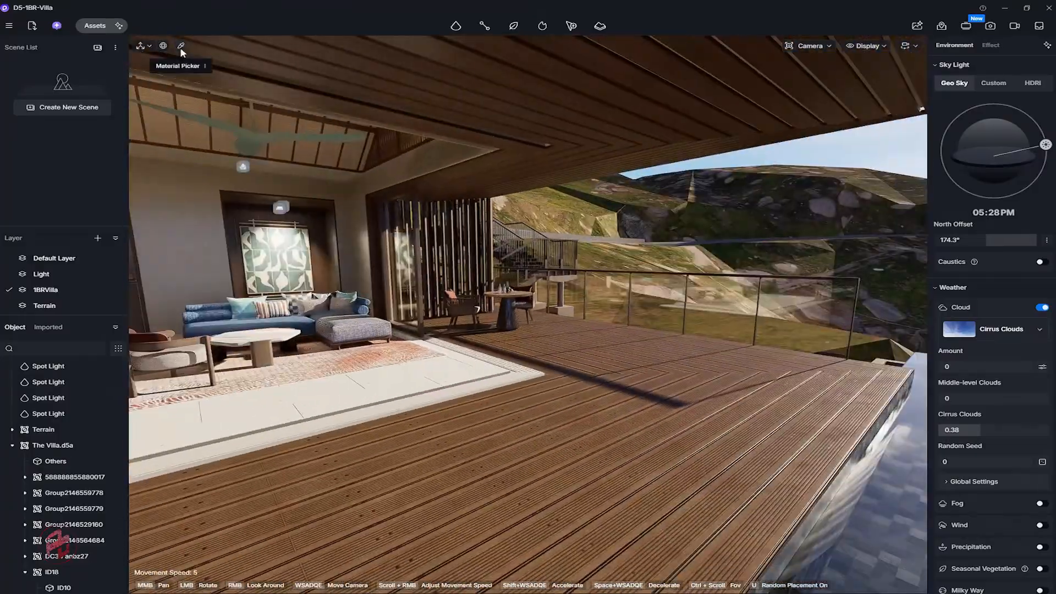
Set the UV stretch of the terrace's wood decking material to 0.8.
{"action": "left_click", "coordinate": [181, 46]}
{"action": "left_click", "coordinate": [683, 412]}
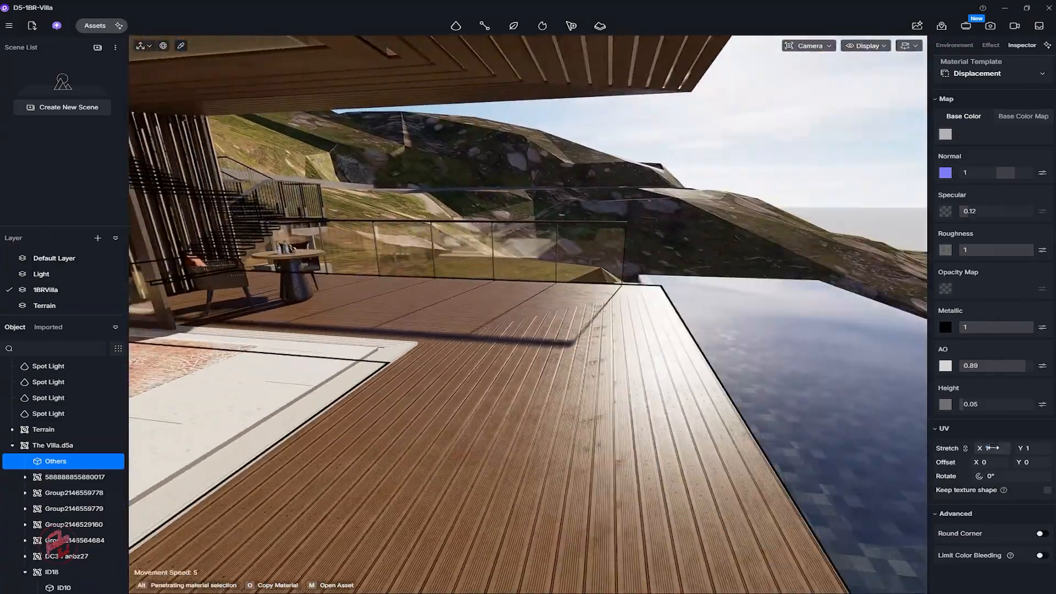
{"action": "type", "text": "0.8"}
{"action": "key", "text": "Return"}
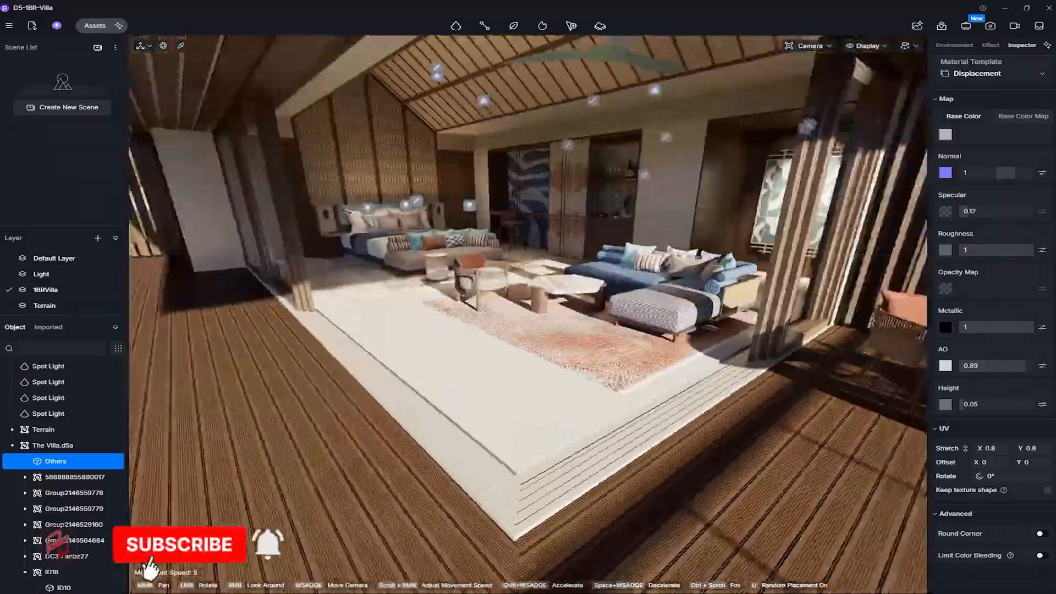
Pick the orange tiled sliding-door material beside the bar niche and raise its normal strength to 1.67.
{"action": "right_click_drag", "start_coordinate": [528, 314], "coordinate": [589, 286]}
{"action": "key", "text": "a"}
{"action": "key", "text": "d"}
{"action": "key", "text": "a"}
{"action": "key", "text": "w"}
{"action": "key", "text": "w"}
{"action": "left_click", "coordinate": [181, 46]}
{"action": "left_click", "coordinate": [352, 220]}
{"action": "right_click_drag", "start_coordinate": [495, 264], "coordinate": [429, 264]}
{"action": "key", "text": "a"}
{"action": "left_click_drag", "start_coordinate": [997, 190], "coordinate": [1019, 191]}
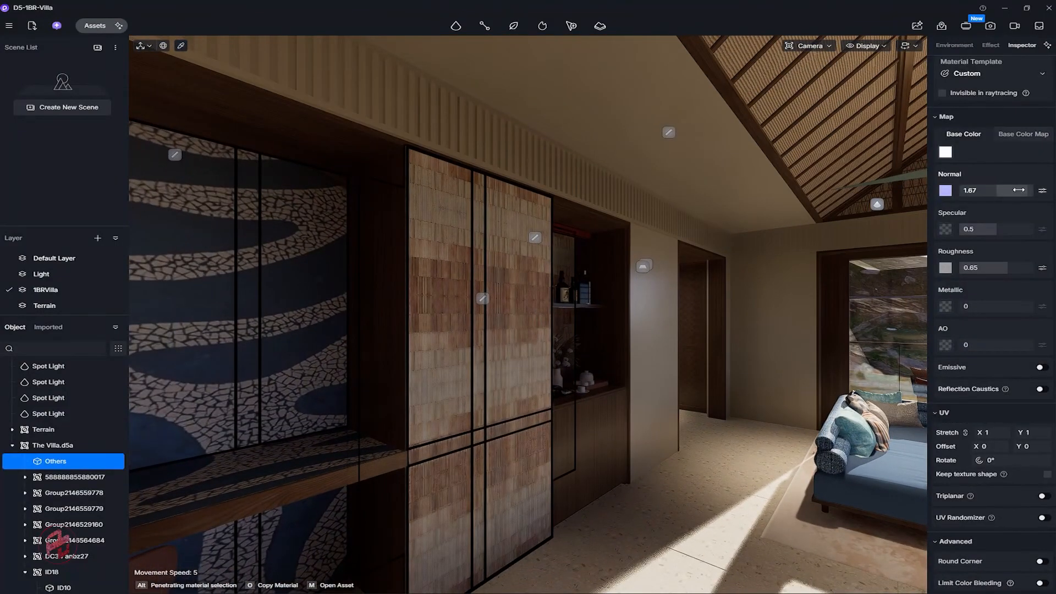
Load T_Orange_tut_normal.png as the tiled door's normal map and T_Orange_tut_metallic.png as its specular map.
{"action": "left_click", "coordinate": [950, 196]}
{"action": "scroll", "coordinate": [453, 300], "scroll_direction": "down", "scroll_amount": 10}
{"action": "left_click", "coordinate": [507, 324]}
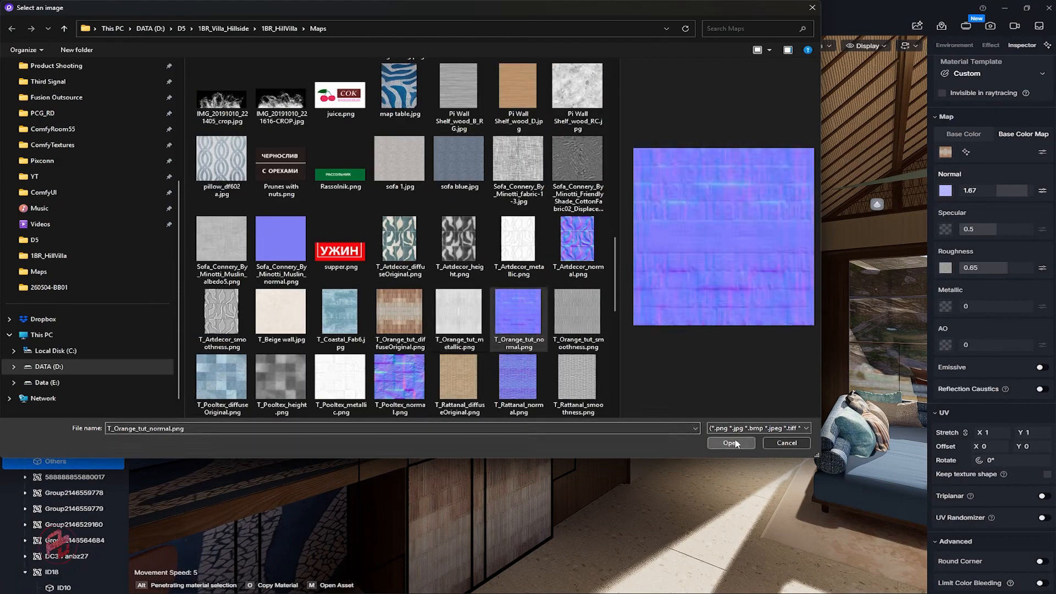
{"action": "left_click", "coordinate": [732, 443]}
{"action": "left_click", "coordinate": [946, 268]}
{"action": "scroll", "coordinate": [483, 336], "scroll_direction": "down", "scroll_amount": 15}
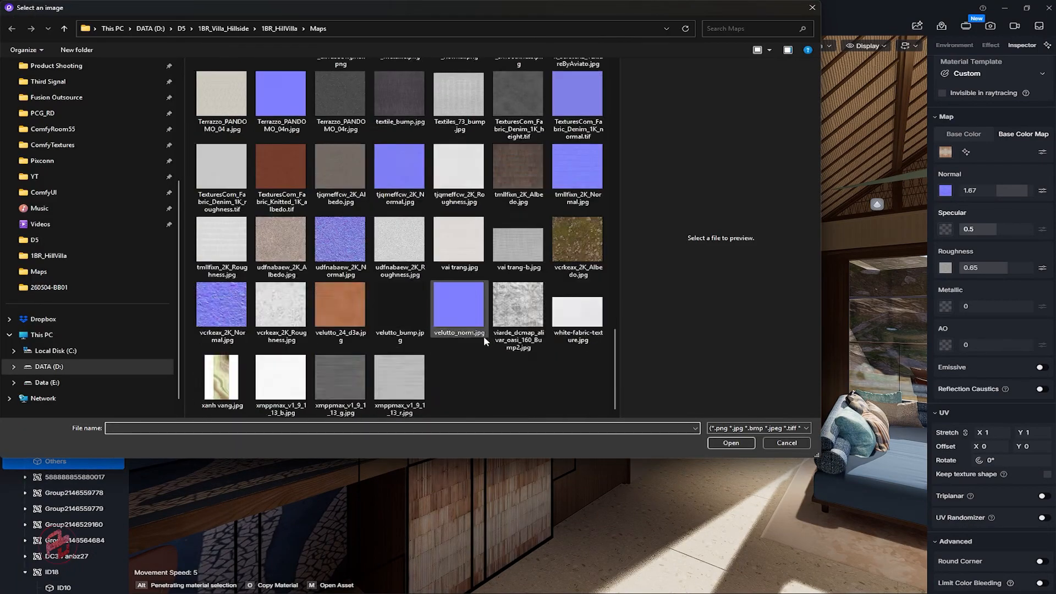
{"action": "scroll", "coordinate": [483, 336], "scroll_direction": "up", "scroll_amount": 6}
{"action": "left_click", "coordinate": [459, 314]}
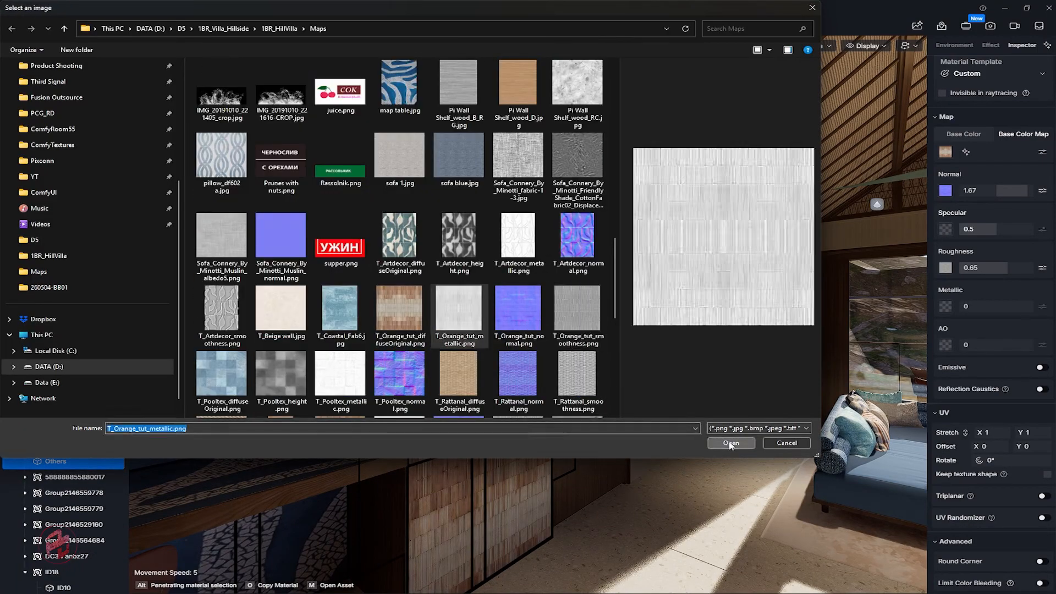
{"action": "left_click", "coordinate": [731, 443]}
Load T_Orange_tut_smoothness.png as the tiled door's roughness map.
{"action": "left_click", "coordinate": [946, 268]}
{"action": "scroll", "coordinate": [533, 301], "scroll_direction": "down", "scroll_amount": 15}
{"action": "scroll", "coordinate": [498, 302], "scroll_direction": "up", "scroll_amount": 1}
{"action": "scroll", "coordinate": [496, 301], "scroll_direction": "up", "scroll_amount": 4}
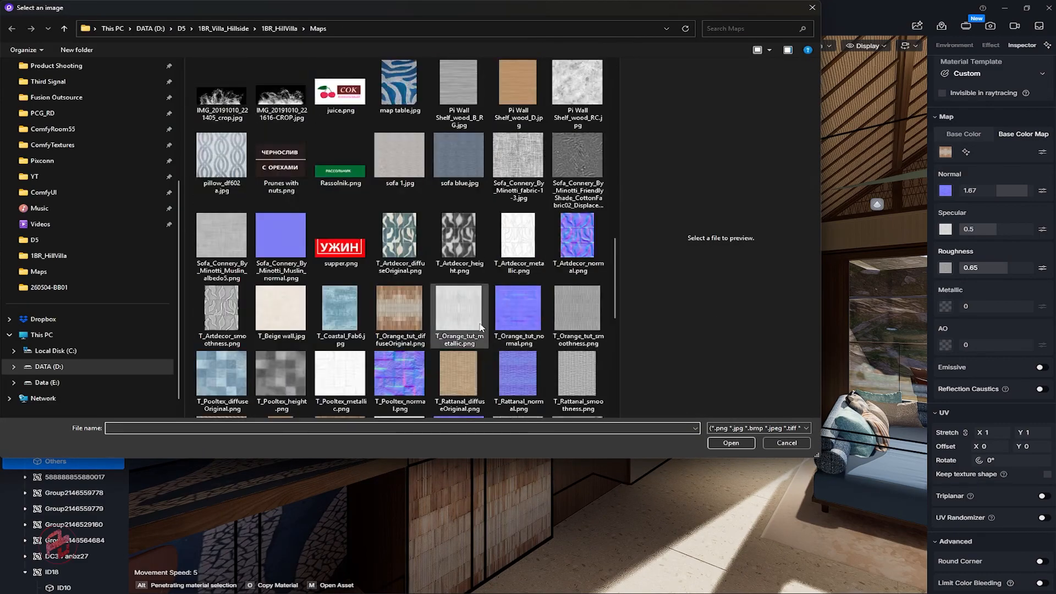
{"action": "left_click", "coordinate": [576, 318]}
{"action": "left_click", "coordinate": [732, 443]}
Make the tiled door glossier with specular 0.87, roughness 0.11 and normal strength 0.48.
{"action": "right_click_drag", "start_coordinate": [715, 407], "coordinate": [770, 399]}
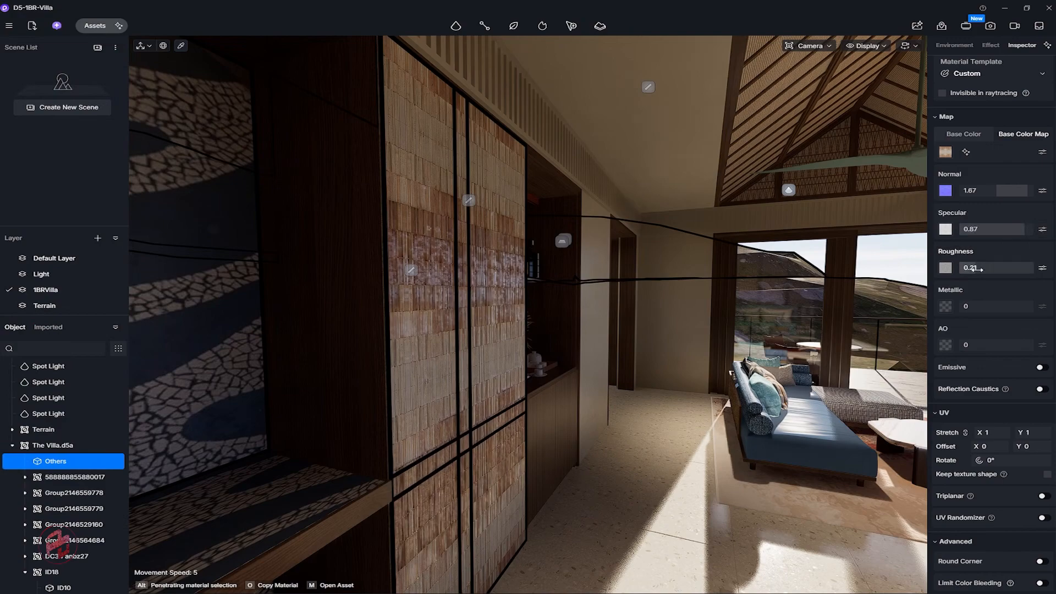
{"action": "left_click_drag", "start_coordinate": [973, 268], "coordinate": [1043, 277]}
{"action": "key", "text": "d"}
{"action": "mouse_move", "coordinate": [620, 318]}
{"action": "right_mouse_down"}
{"action": "mouse_move", "coordinate": [493, 317]}
{"action": "mouse_move", "coordinate": [611, 317]}
{"action": "right_mouse_up"}
{"action": "key", "text": "a"}
{"action": "left_click_drag", "start_coordinate": [1027, 192], "coordinate": [984, 195]}
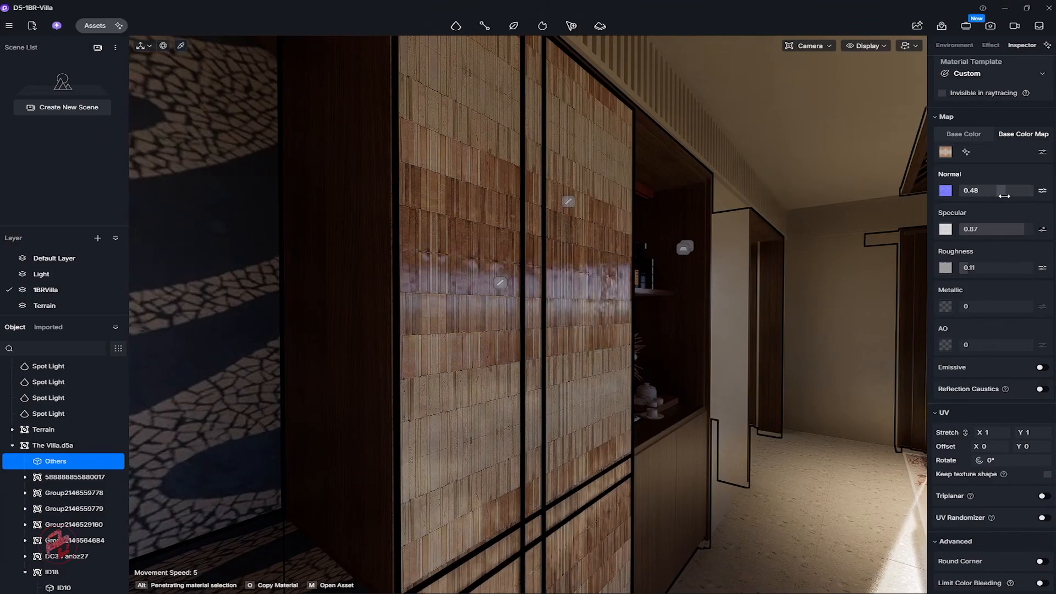
Examine the tiled doors, the bed and the rug area from farther back in the room.
{"action": "key", "text": "d"}
{"action": "right_click_drag", "start_coordinate": [638, 330], "coordinate": [579, 330]}
{"action": "key", "text": "s"}
{"action": "key", "text": "w"}
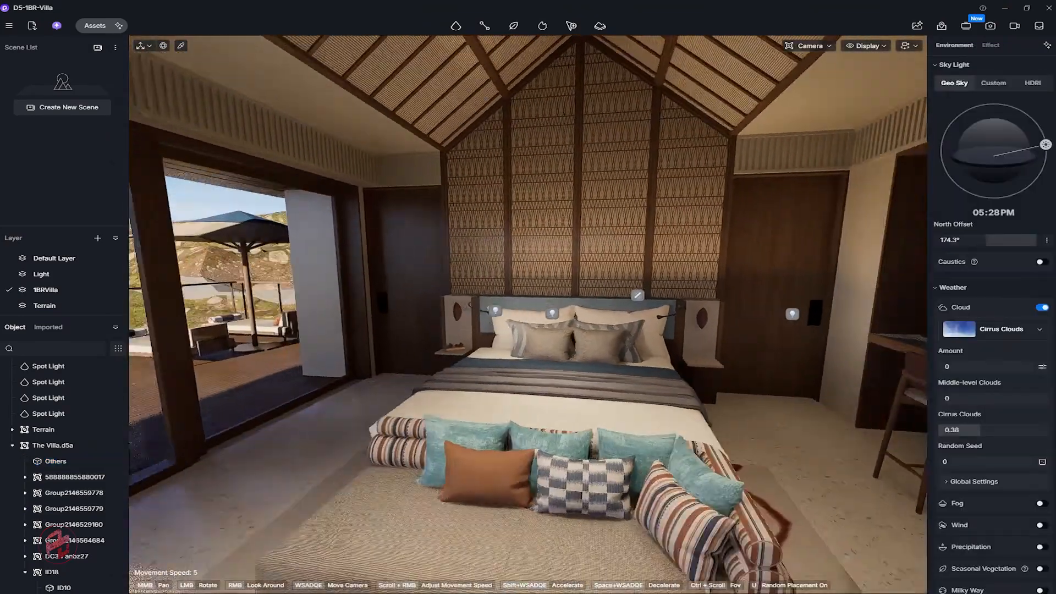
{"action": "right_click_drag", "start_coordinate": [528, 315], "coordinate": [555, 300]}
{"action": "key", "text": "w"}
{"action": "key", "text": "s"}
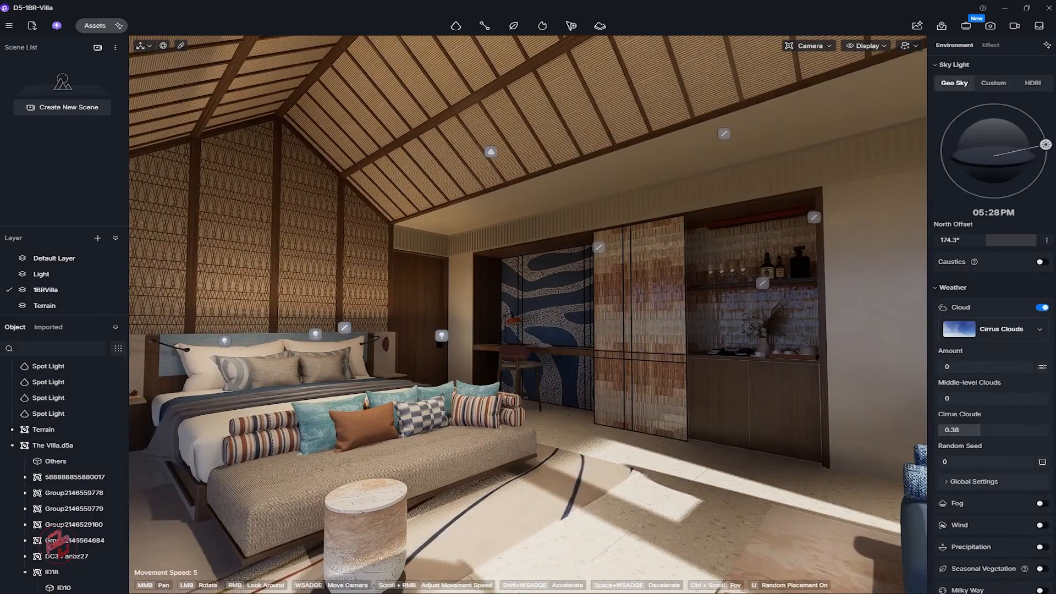
{"action": "left_click", "coordinate": [541, 497]}
{"action": "right_click_drag", "start_coordinate": [541, 496], "coordinate": [603, 420]}
{"action": "key", "text": "Escape"}
Pick the rug material and load the cream, line-patterned rug image from the Maps folder as its base color map.
{"action": "left_click", "coordinate": [181, 46]}
{"action": "left_click", "coordinate": [600, 431]}
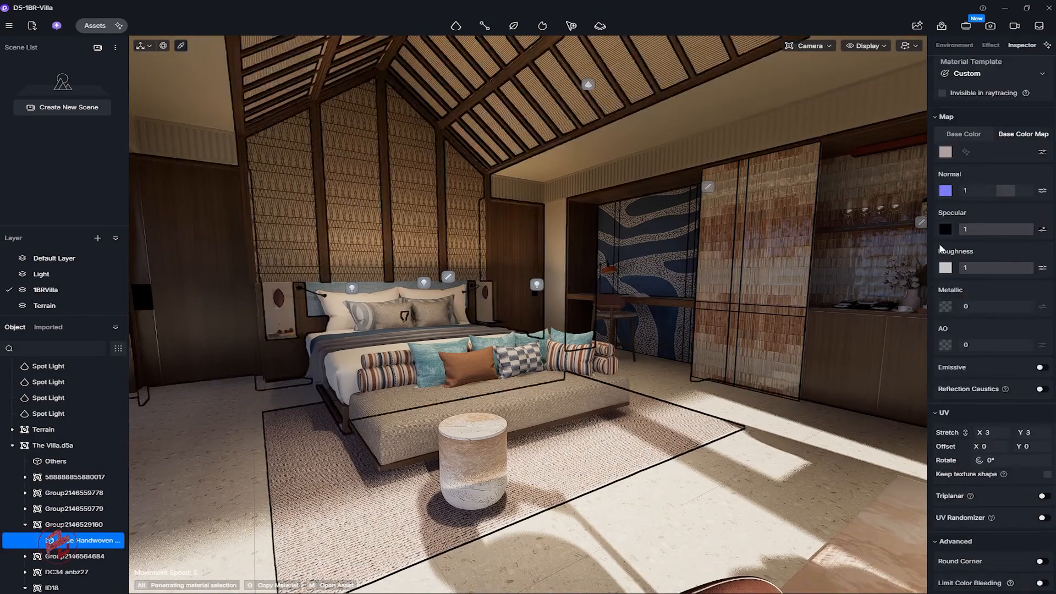
{"action": "left_click", "coordinate": [945, 268]}
{"action": "scroll", "coordinate": [467, 257], "scroll_direction": "down", "scroll_amount": 20}
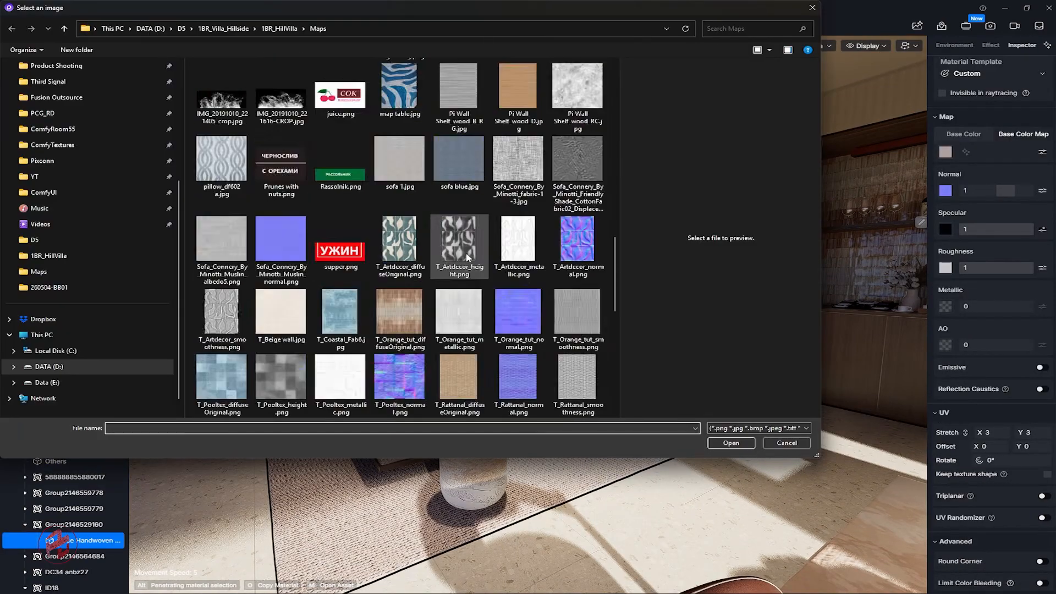
{"action": "scroll", "coordinate": [467, 259], "scroll_direction": "up", "scroll_amount": 15}
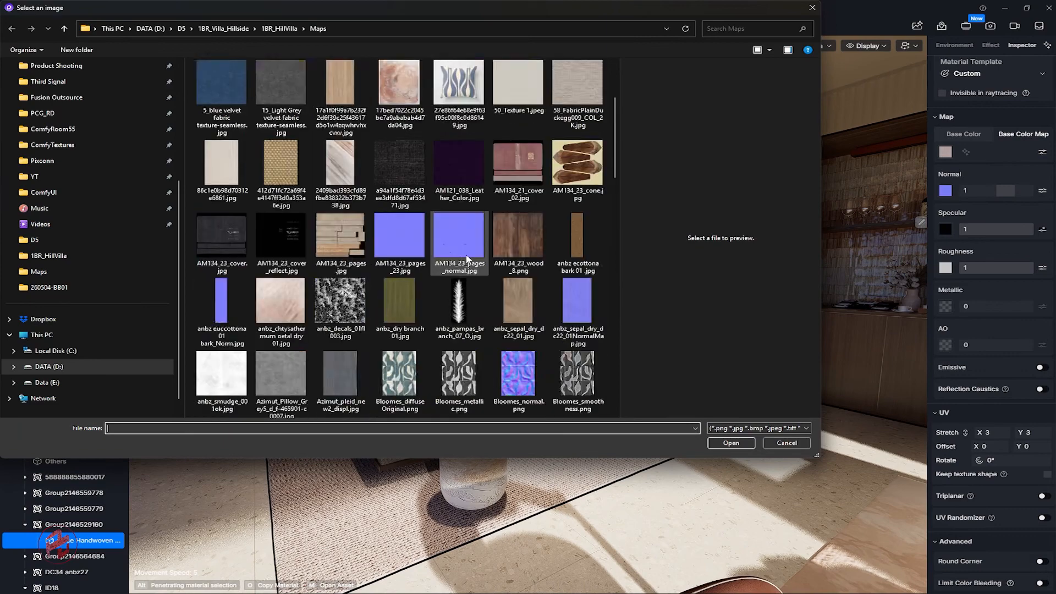
{"action": "scroll", "coordinate": [466, 258], "scroll_direction": "up", "scroll_amount": 3}
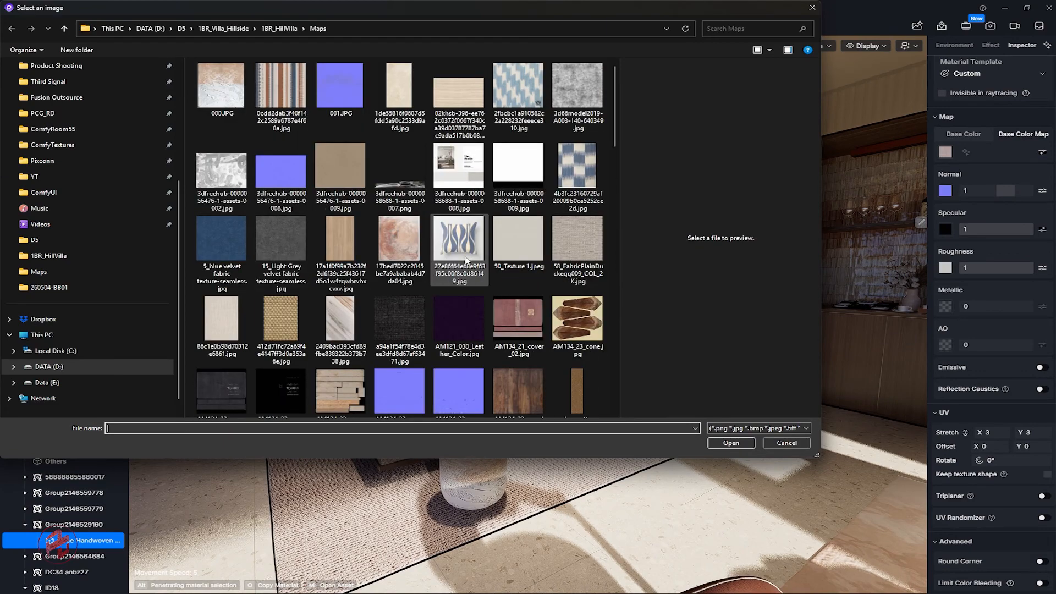
{"action": "scroll", "coordinate": [466, 258], "scroll_direction": "down", "scroll_amount": 12}
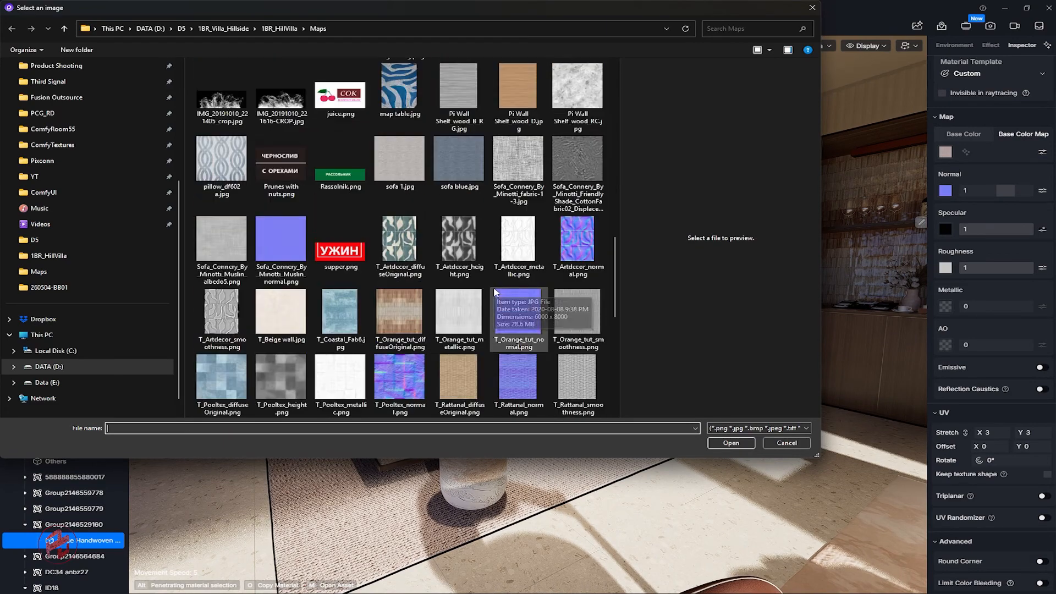
{"action": "scroll", "coordinate": [495, 292], "scroll_direction": "down", "scroll_amount": 10}
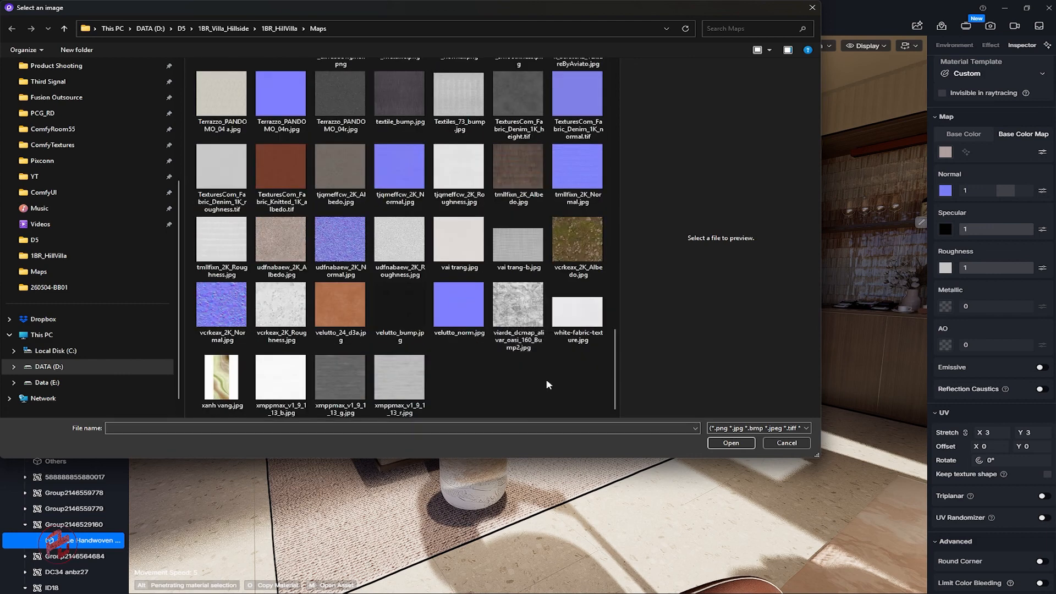
{"action": "left_click", "coordinate": [221, 378]}
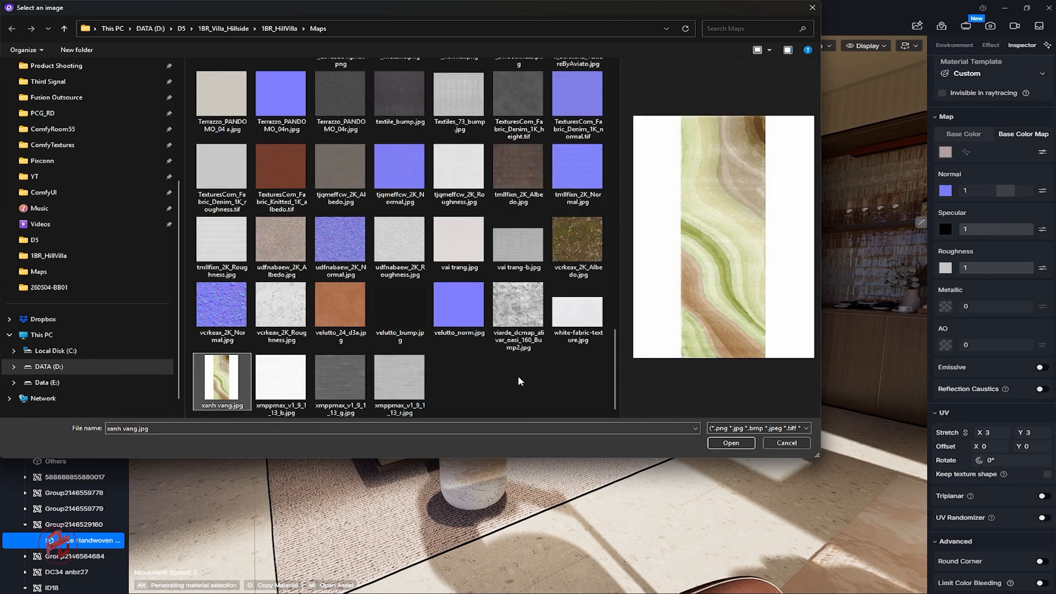
{"action": "scroll", "coordinate": [506, 377], "scroll_direction": "up", "scroll_amount": 10}
{"action": "left_click", "coordinate": [400, 249]}
{"action": "left_click", "coordinate": [730, 442]}
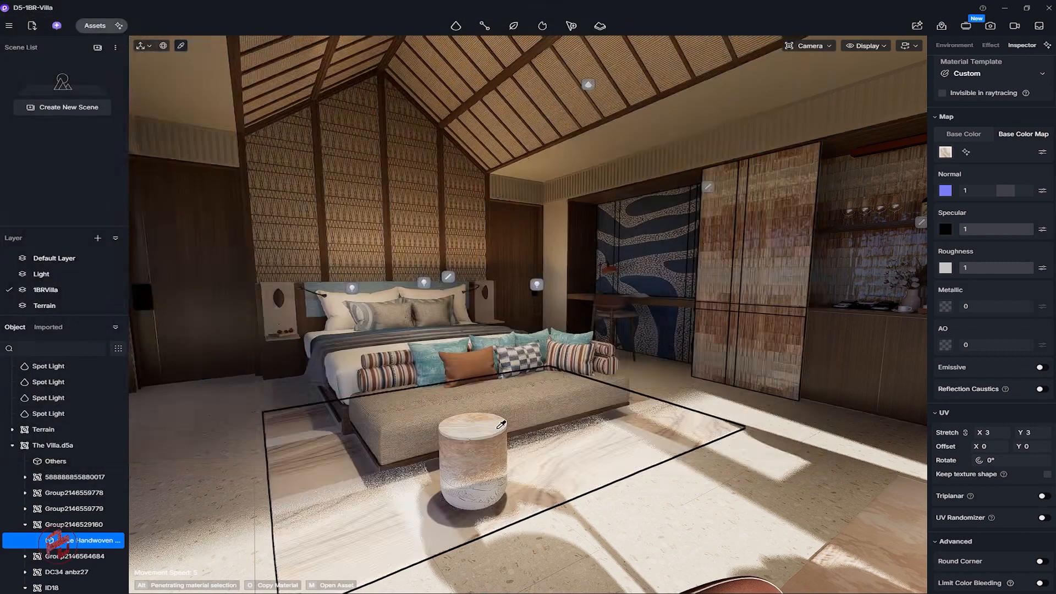
Check the tiled pattern on the rug and open the material's UV stretch X value for editing.
{"action": "right_click_drag", "start_coordinate": [616, 409], "coordinate": [539, 408]}
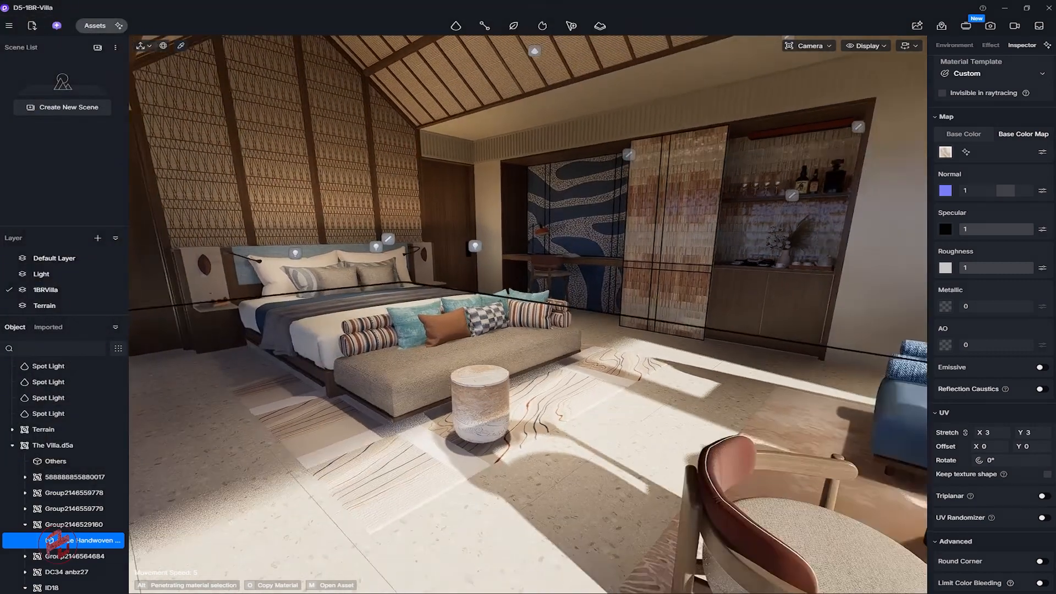
{"action": "right_click_drag", "start_coordinate": [616, 385], "coordinate": [544, 384]}
{"action": "left_click", "coordinate": [996, 431]}
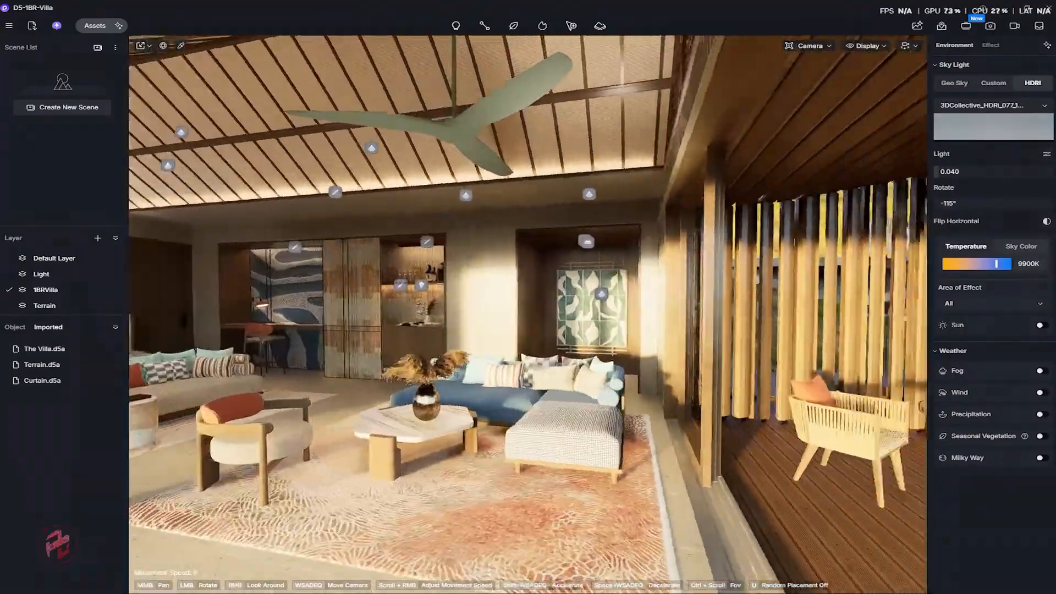
Examine the living area, bedroom and dining terrace from the deck under the HDRI lighting.
{"action": "right_click_drag", "start_coordinate": [528, 314], "coordinate": [418, 285]}
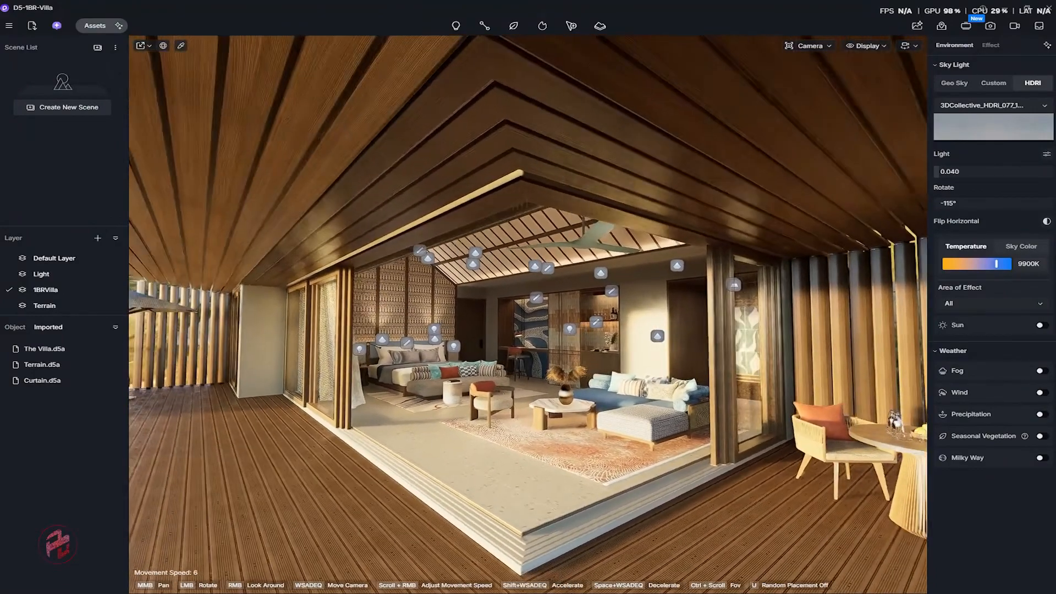
{"action": "left_click_drag", "start_coordinate": [528, 314], "coordinate": [693, 314]}
{"action": "key", "text": "w"}
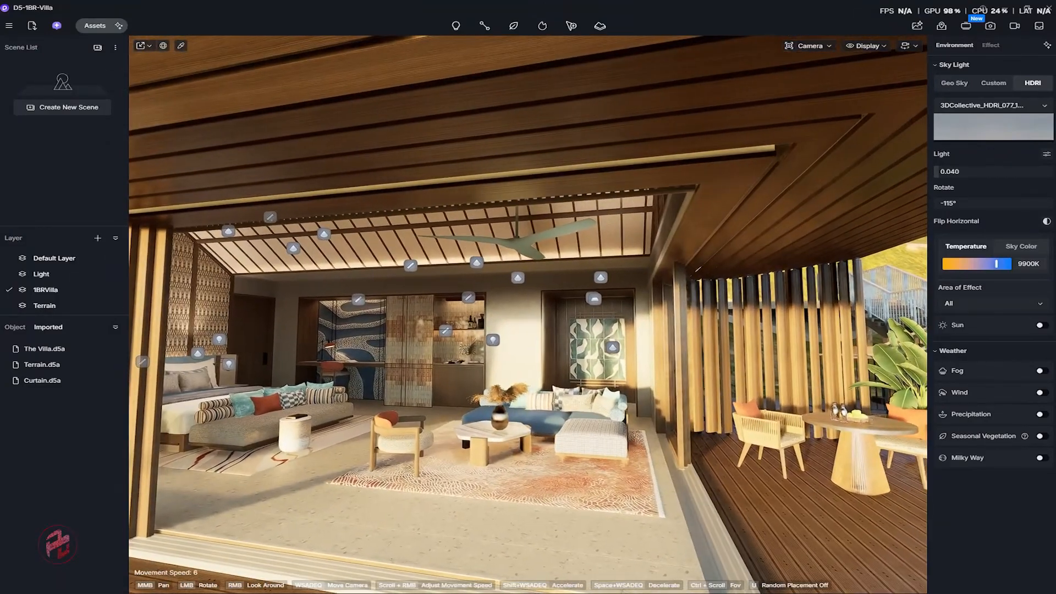
{"action": "right_click_drag", "start_coordinate": [528, 315], "coordinate": [388, 326]}
{"action": "key", "text": "d"}
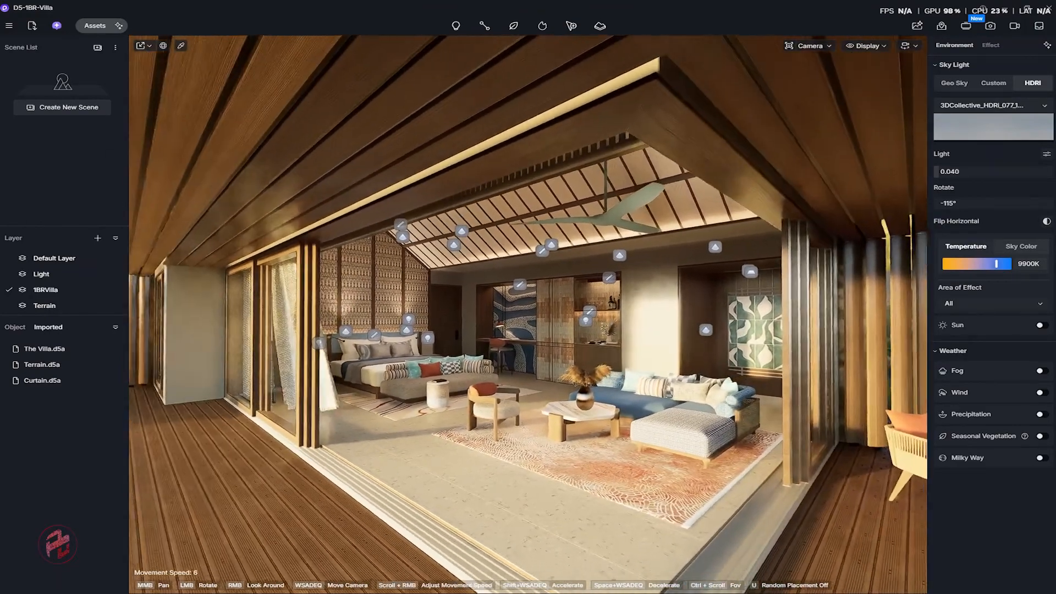
{"action": "key", "text": "d"}
{"action": "right_click_drag", "start_coordinate": [480, 324], "coordinate": [489, 316]}
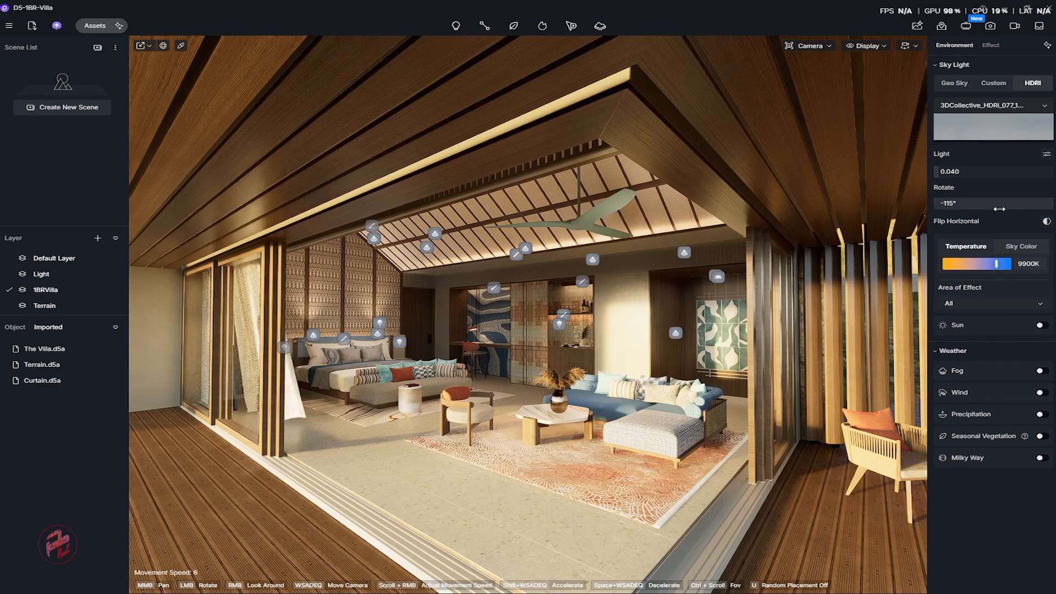
{"action": "mouse_move", "coordinate": [616, 366]}
{"action": "right_mouse_down"}
{"action": "mouse_move", "coordinate": [825, 363]}
{"action": "mouse_move", "coordinate": [478, 361]}
{"action": "mouse_move", "coordinate": [630, 361]}
{"action": "mouse_move", "coordinate": [481, 360]}
{"action": "mouse_move", "coordinate": [606, 364]}
{"action": "right_mouse_up"}
{"action": "key", "text": "w"}
{"action": "key", "text": "a"}
{"action": "key", "text": "s"}
{"action": "key", "text": "d"}
{"action": "key", "text": "s"}
{"action": "key", "text": "w"}
{"action": "key", "text": "s"}
{"action": "key", "text": "d"}
{"action": "key", "text": "d"}
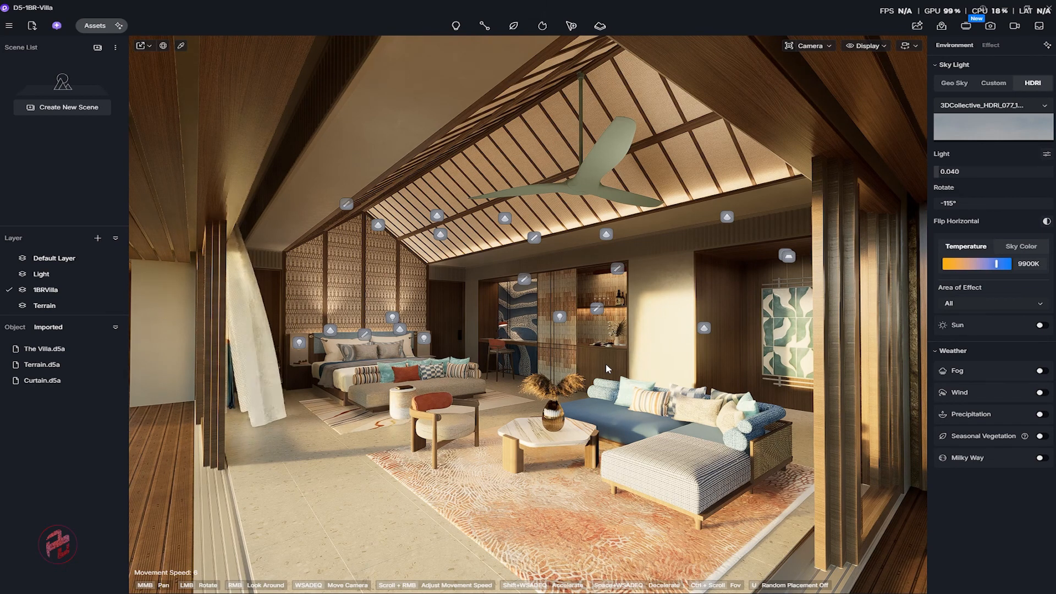
{"action": "right_click_drag", "start_coordinate": [589, 364], "coordinate": [660, 356]}
{"action": "key", "text": "d"}
{"action": "key", "text": "s"}
{"action": "key", "text": "s"}
{"action": "key", "text": "a"}
{"action": "key", "text": "s"}
{"action": "key", "text": "d"}
{"action": "key", "text": "d"}
{"action": "key", "text": "a"}
{"action": "key", "text": "w"}
{"action": "key", "text": "w"}
{"action": "left_click_drag", "start_coordinate": [555, 355], "coordinate": [681, 361]}
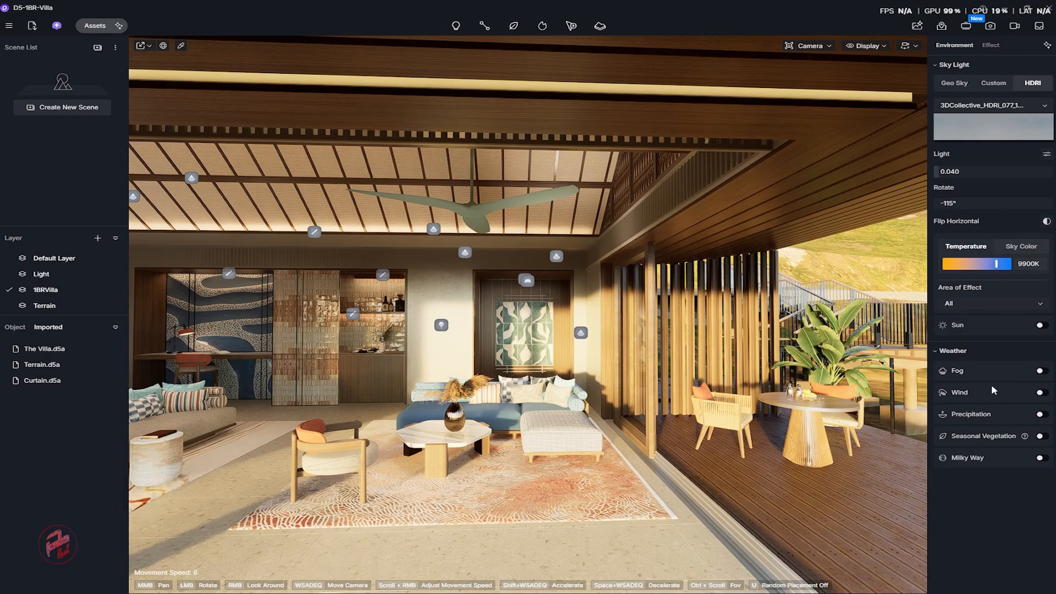
Create a scene that frames the villa's exterior and the raised infinity pool from the hillside.
{"action": "key", "text": "d"}
{"action": "right_click_drag", "start_coordinate": [698, 340], "coordinate": [502, 324]}
{"action": "key", "text": "s"}
{"action": "key", "text": "w"}
{"action": "key", "text": "s"}
{"action": "key", "text": "s"}
{"action": "key", "text": "s"}
{"action": "key", "text": "s"}
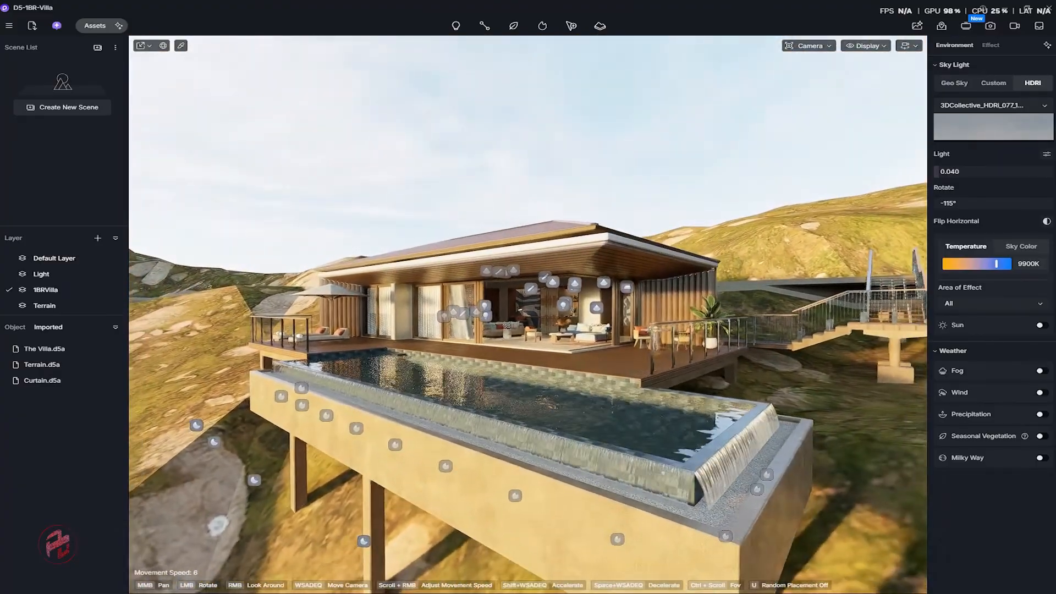
{"action": "key", "text": "w"}
{"action": "key", "text": "q"}
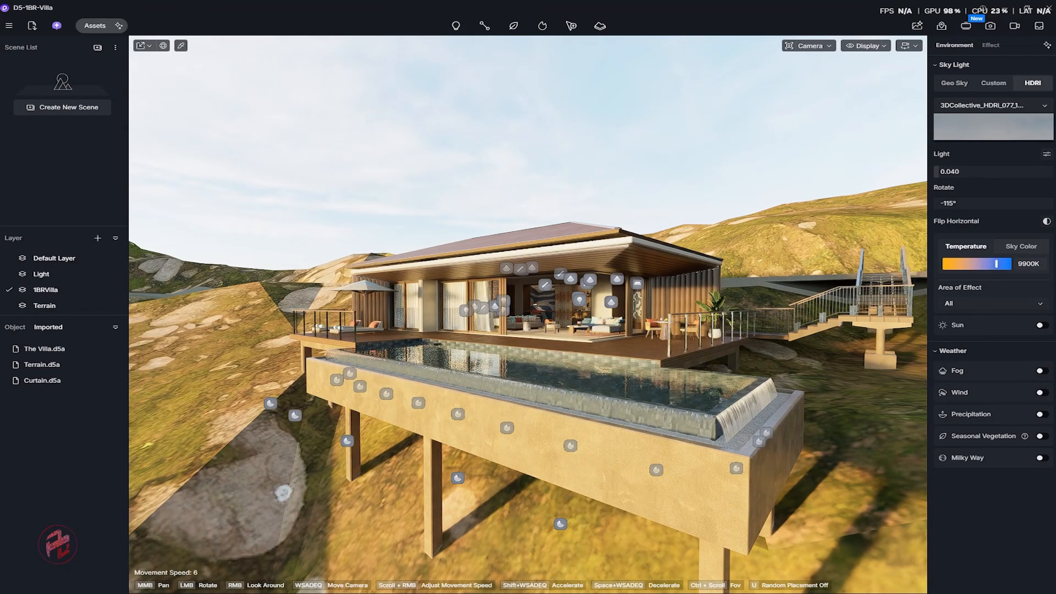
{"action": "left_click", "coordinate": [73, 108]}
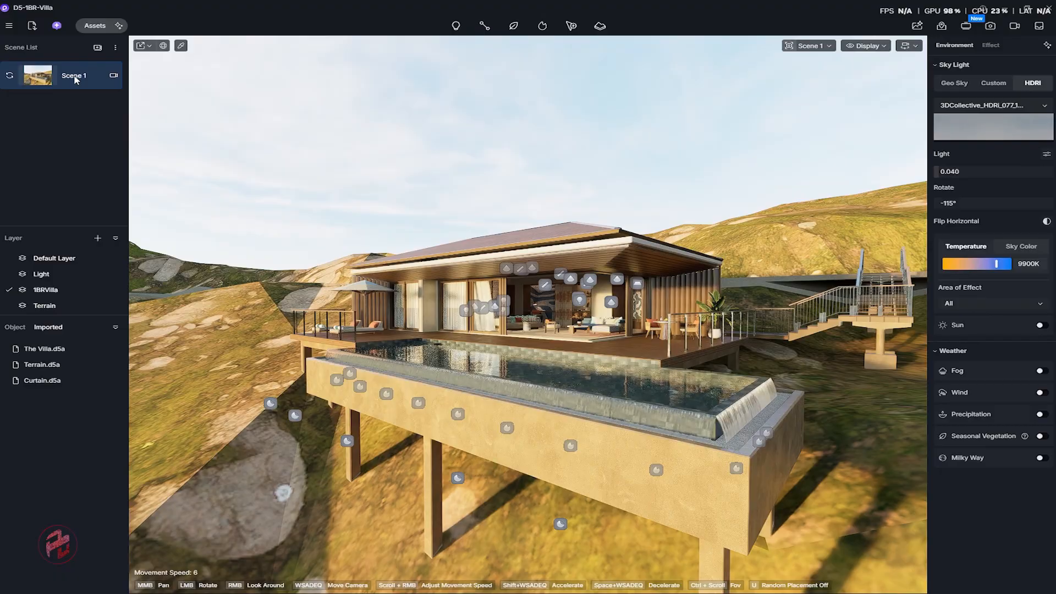
Create a second scene inside the villa, looking over the blue sofa and coffee table toward the bed and pool deck.
{"action": "key", "text": "w"}
{"action": "right_click_drag", "start_coordinate": [495, 308], "coordinate": [616, 308]}
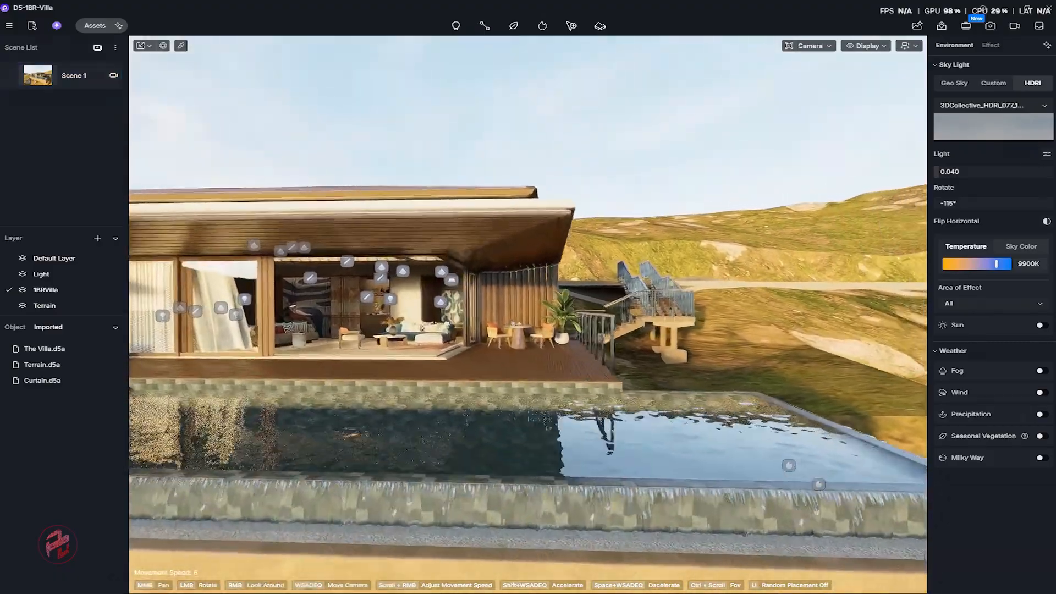
{"action": "key", "text": "w"}
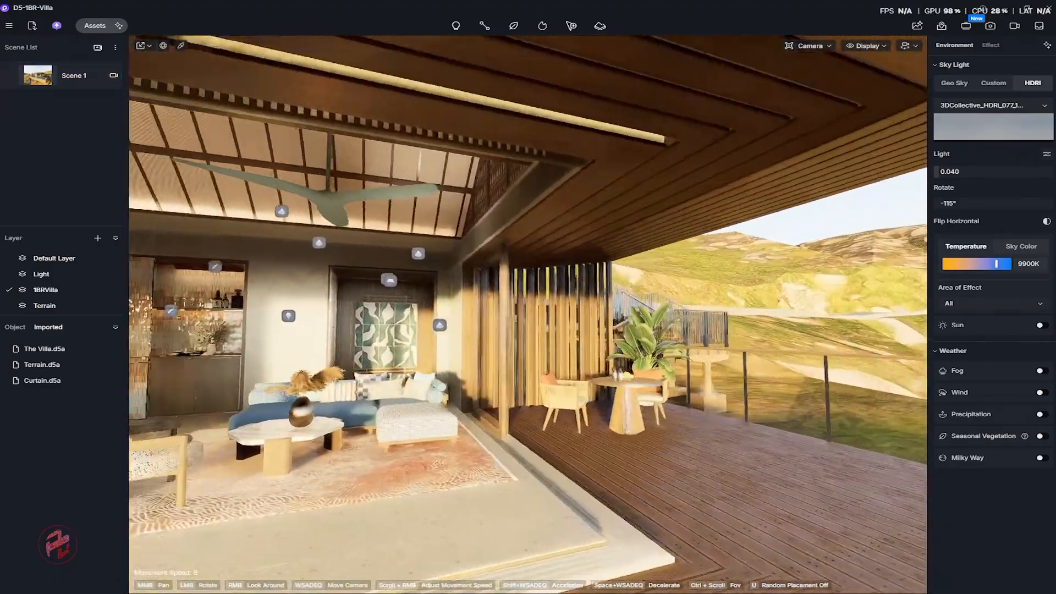
{"action": "right_click_drag", "start_coordinate": [528, 308], "coordinate": [308, 308]}
{"action": "key", "text": "s"}
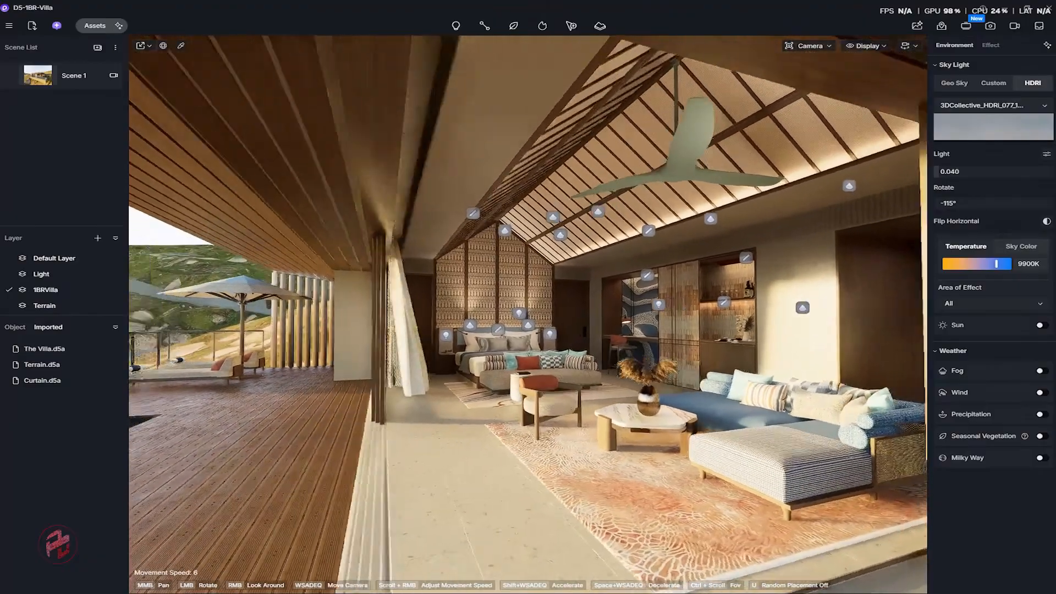
{"action": "key", "text": "d"}
{"action": "right_click_drag", "start_coordinate": [528, 308], "coordinate": [407, 308]}
{"action": "key", "text": "w"}
{"action": "key", "text": "s"}
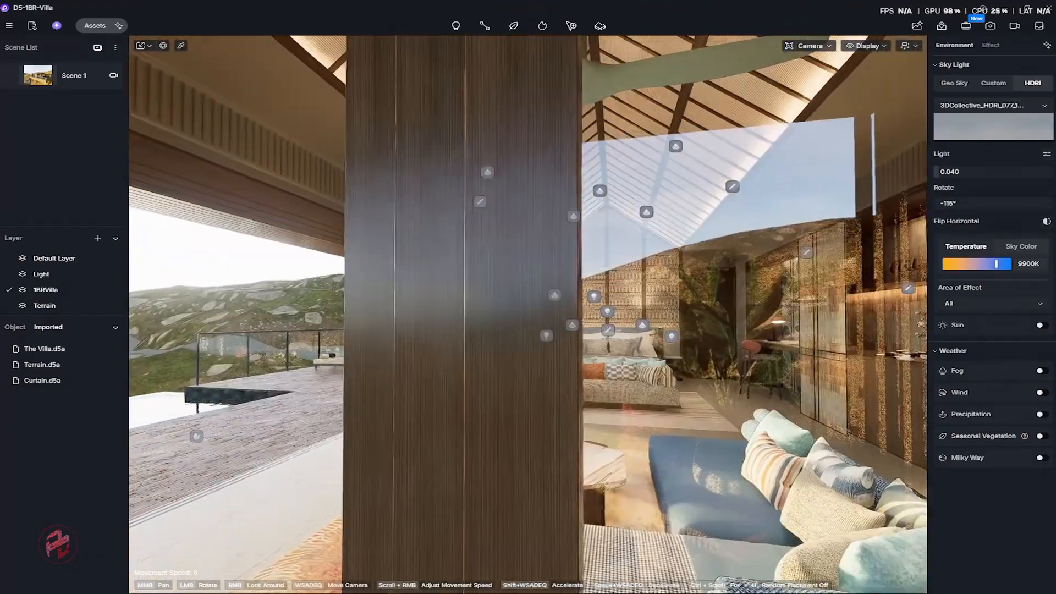
{"action": "key", "text": "d"}
{"action": "key", "text": "w"}
{"action": "key", "text": "d"}
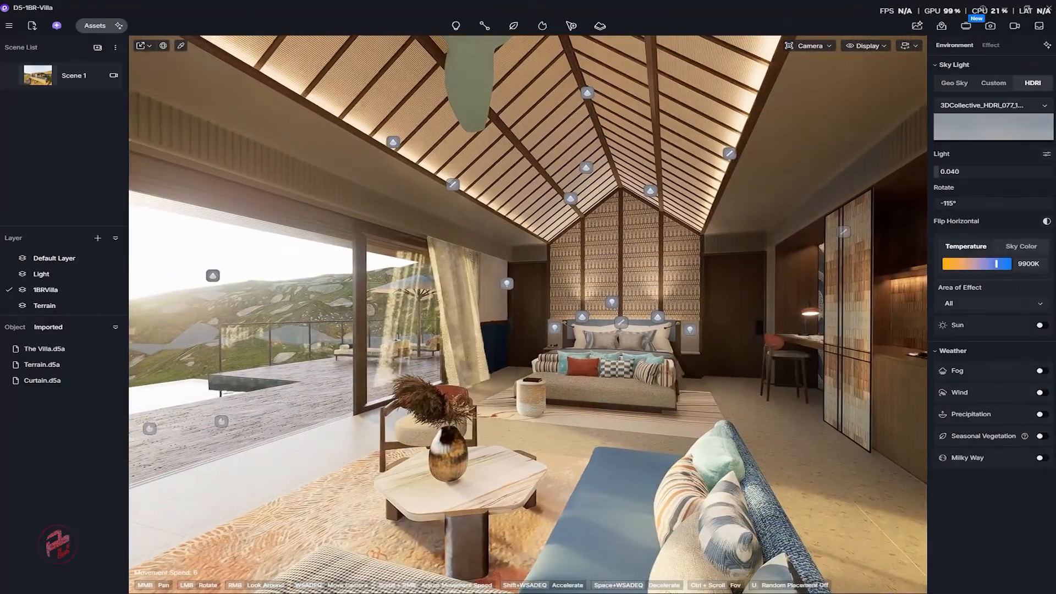
{"action": "key", "text": "s"}
{"action": "key", "text": "d"}
{"action": "key", "text": "w"}
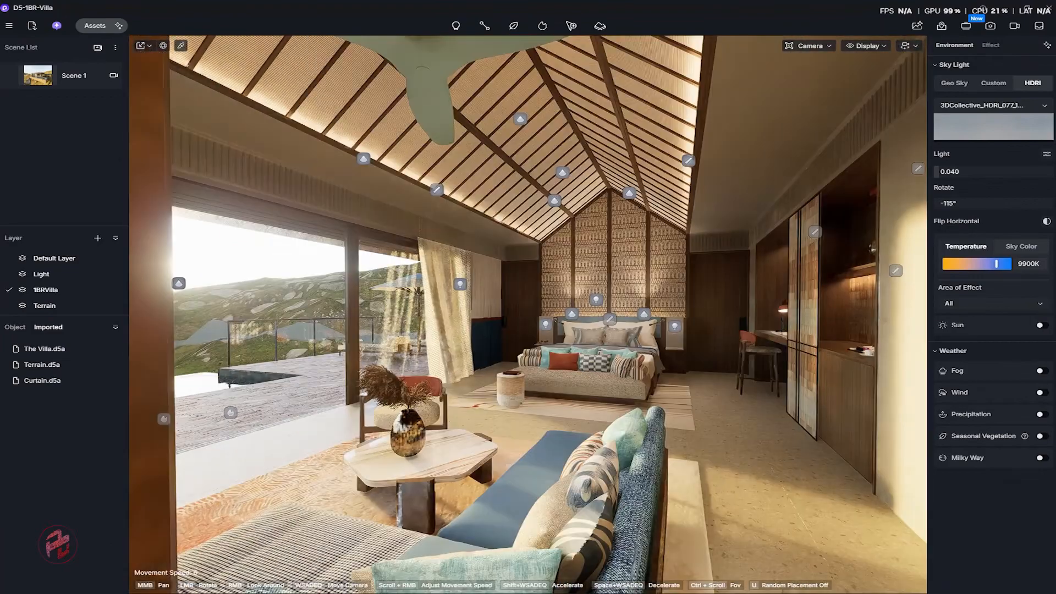
{"action": "key", "text": "w"}
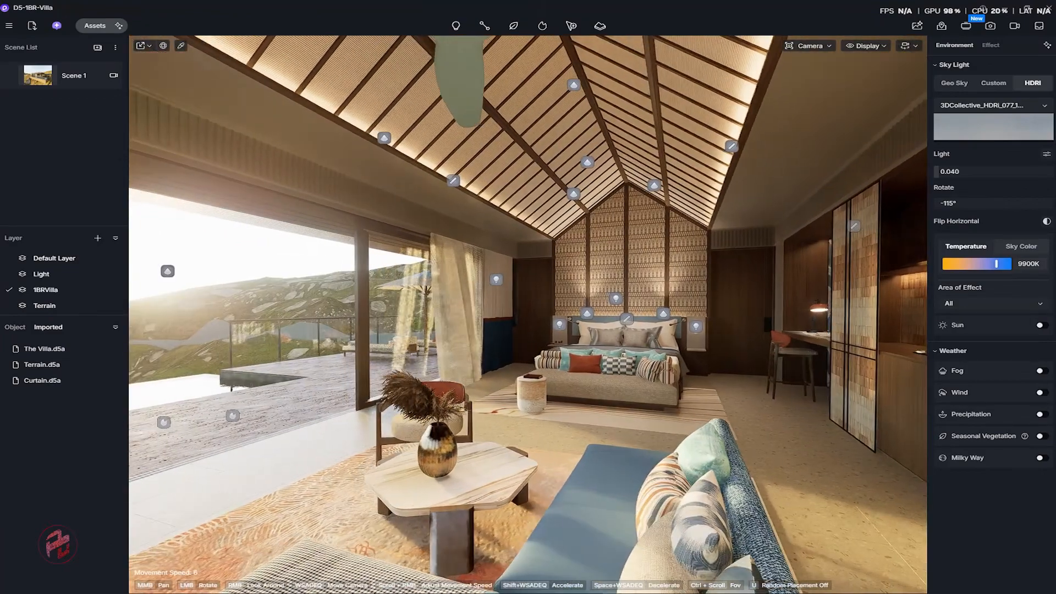
{"action": "key", "text": "s"}
{"action": "key", "text": "w"}
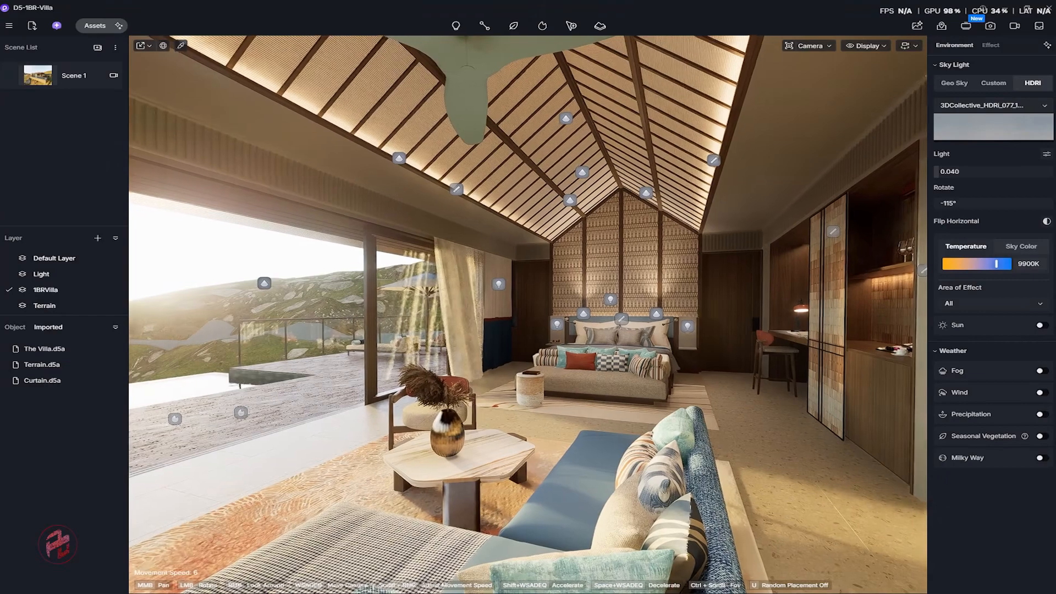
{"action": "right_click_drag", "start_coordinate": [528, 314], "coordinate": [534, 312]}
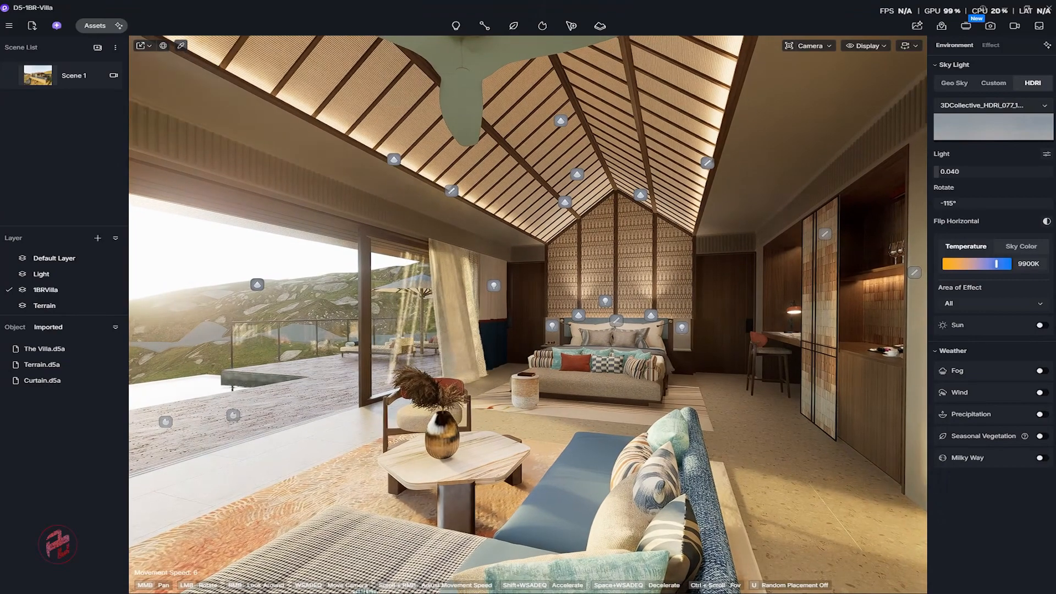
{"action": "right_click_drag", "start_coordinate": [528, 314], "coordinate": [503, 322]}
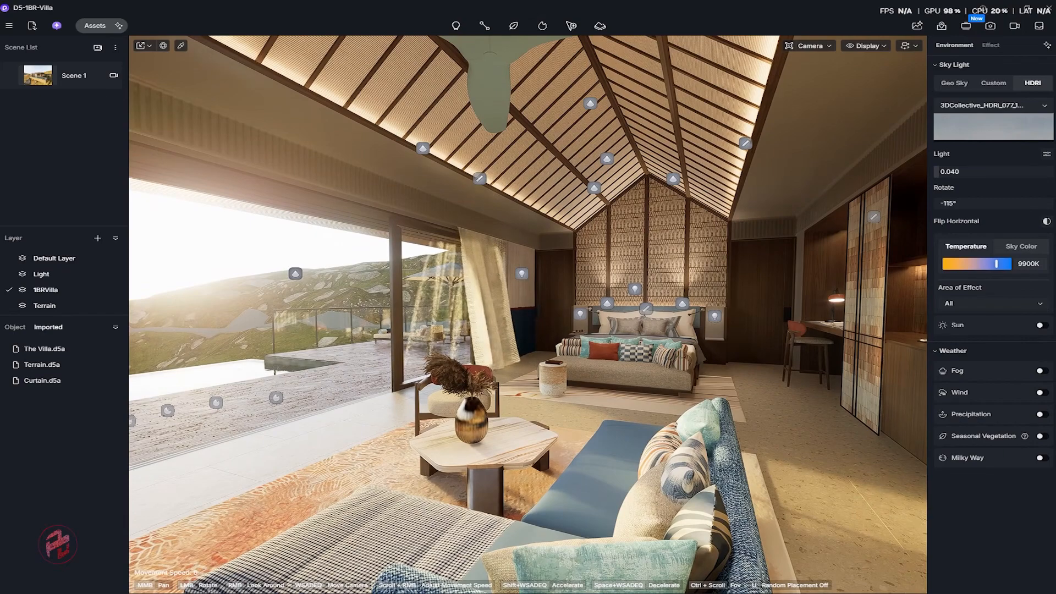
{"action": "right_click_drag", "start_coordinate": [588, 257], "coordinate": [593, 240]}
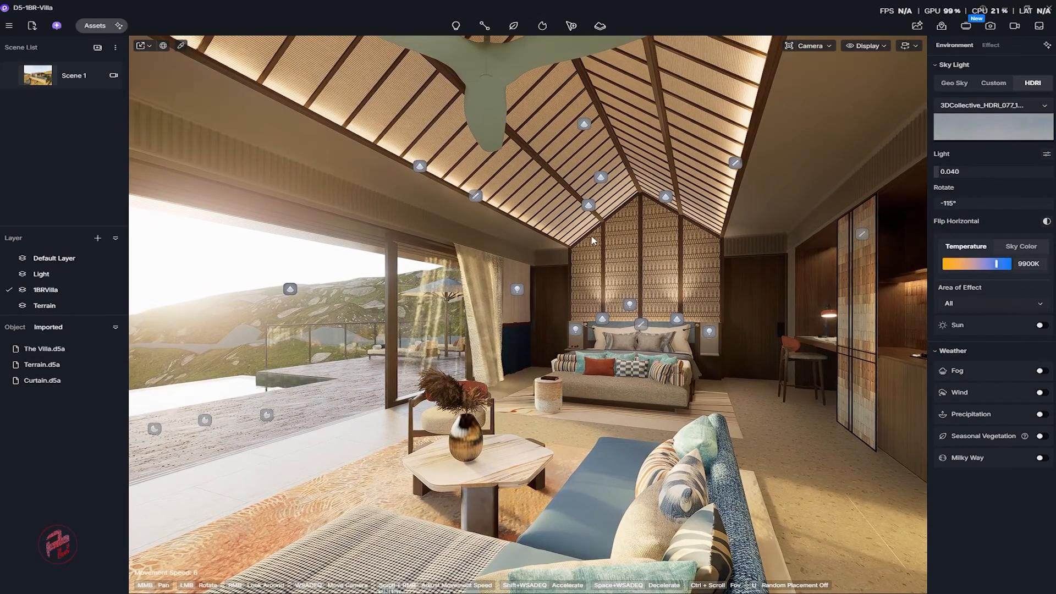
{"action": "mouse_move", "coordinate": [592, 240]}
{"action": "middle_mouse_down"}
{"action": "mouse_move", "coordinate": [594, 261]}
{"action": "mouse_move", "coordinate": [587, 242]}
{"action": "middle_mouse_up"}
{"action": "scroll", "coordinate": [592, 252], "scroll_direction": "up", "scroll_amount": 1}
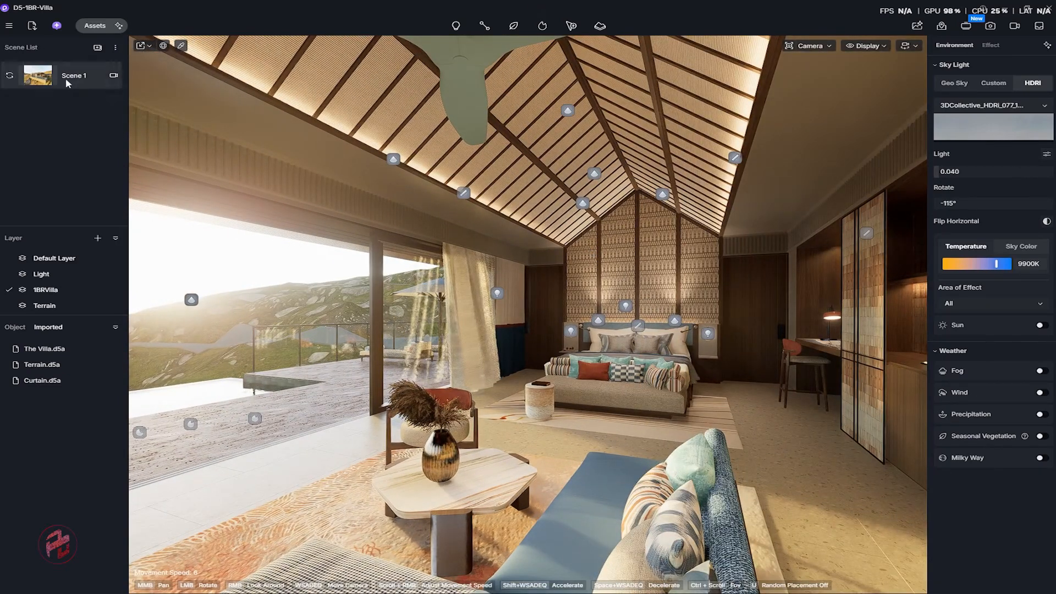
{"action": "left_click", "coordinate": [97, 48]}
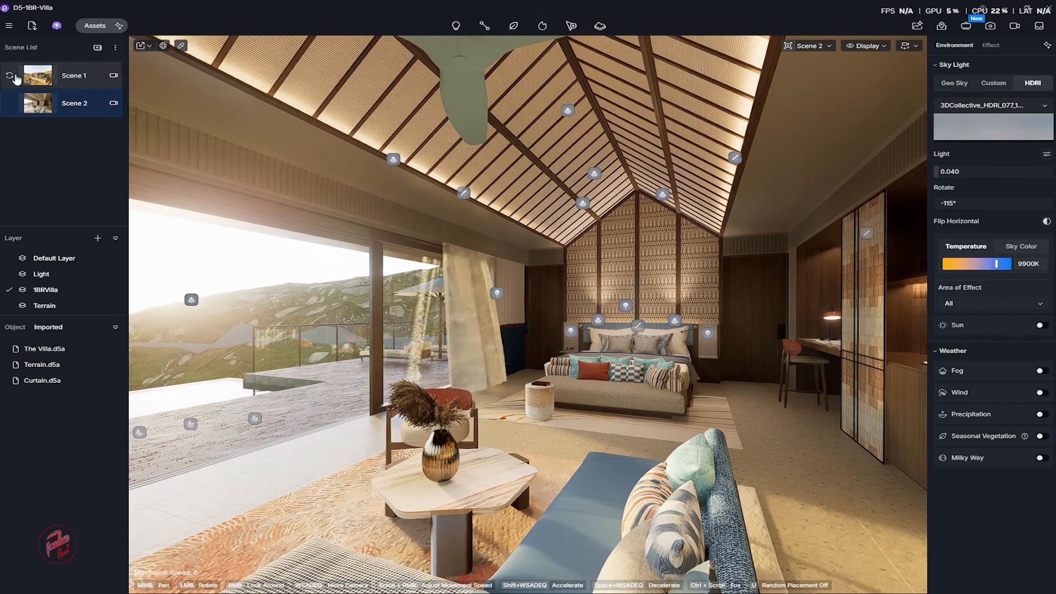
Set Scene 1's camera to Two-point Perspective projection with a 16:9 aspect ratio.
{"action": "left_click", "coordinate": [55, 76]}
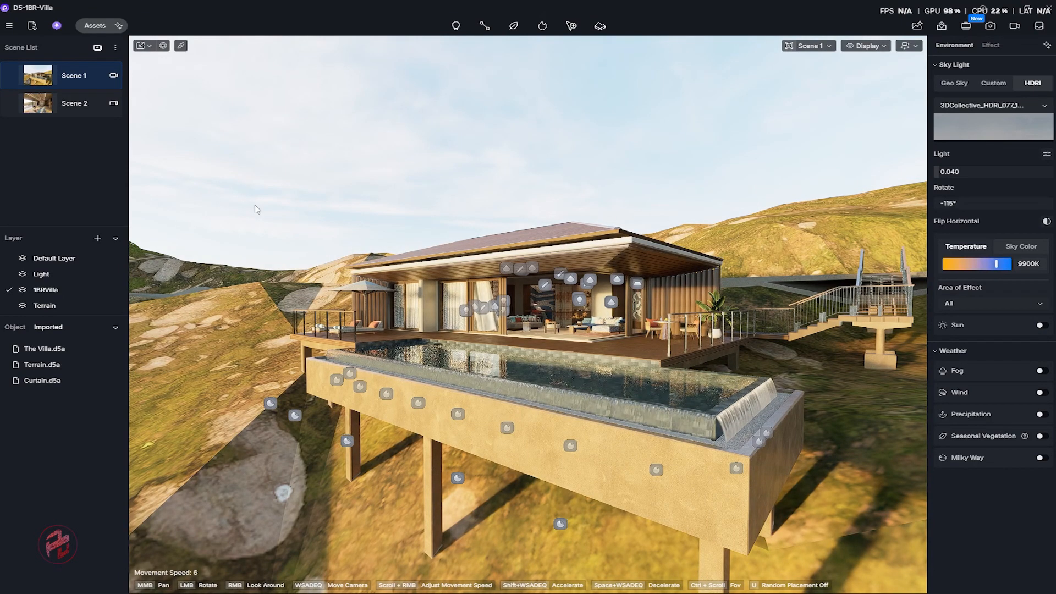
{"action": "left_click", "coordinate": [113, 75]}
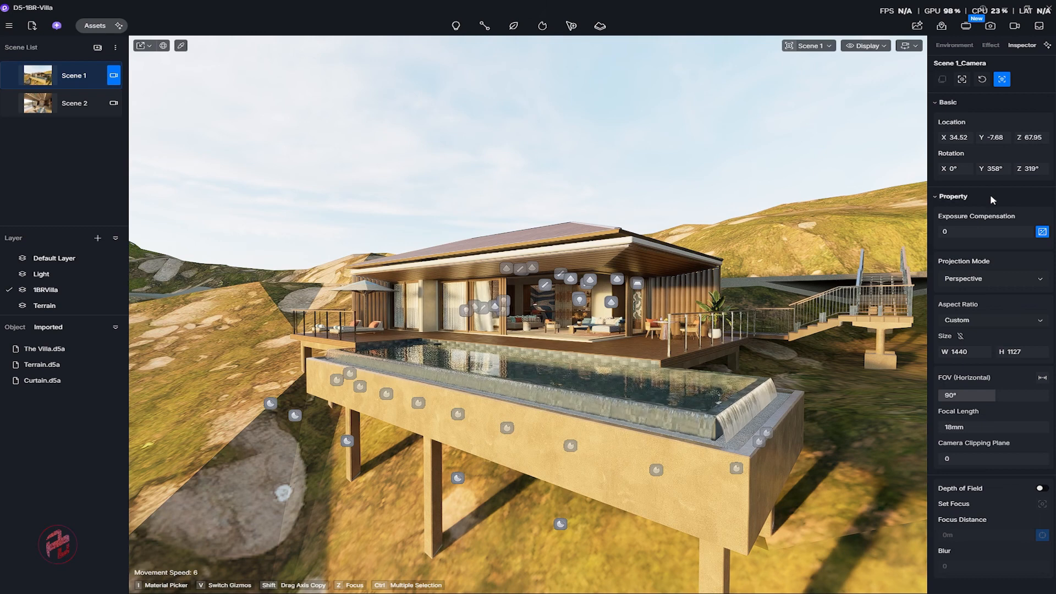
{"action": "left_click", "coordinate": [1001, 279]}
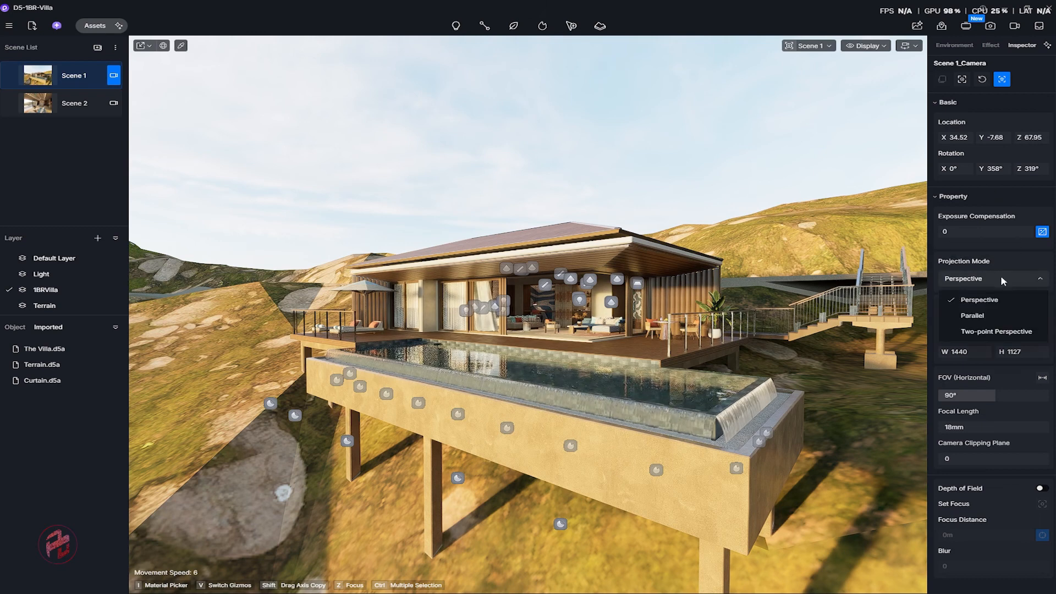
{"action": "left_click", "coordinate": [1012, 331]}
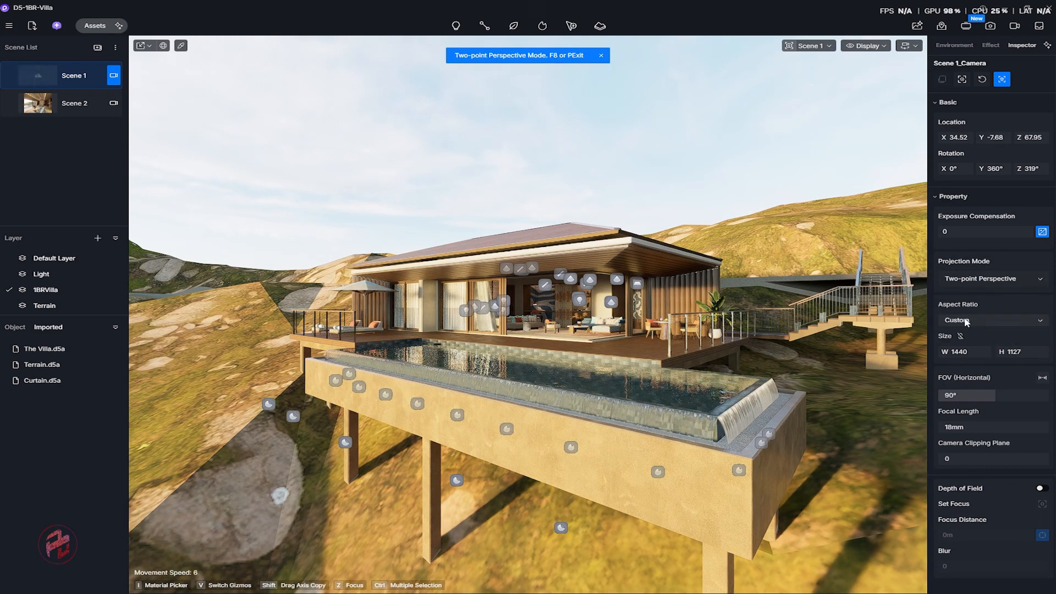
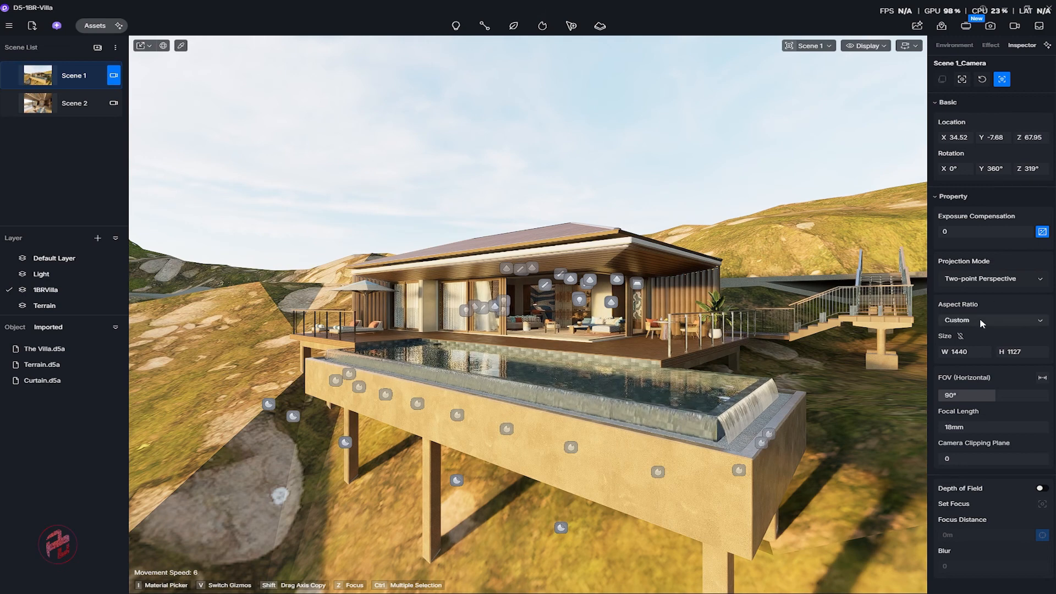
{"action": "left_click", "coordinate": [980, 320]}
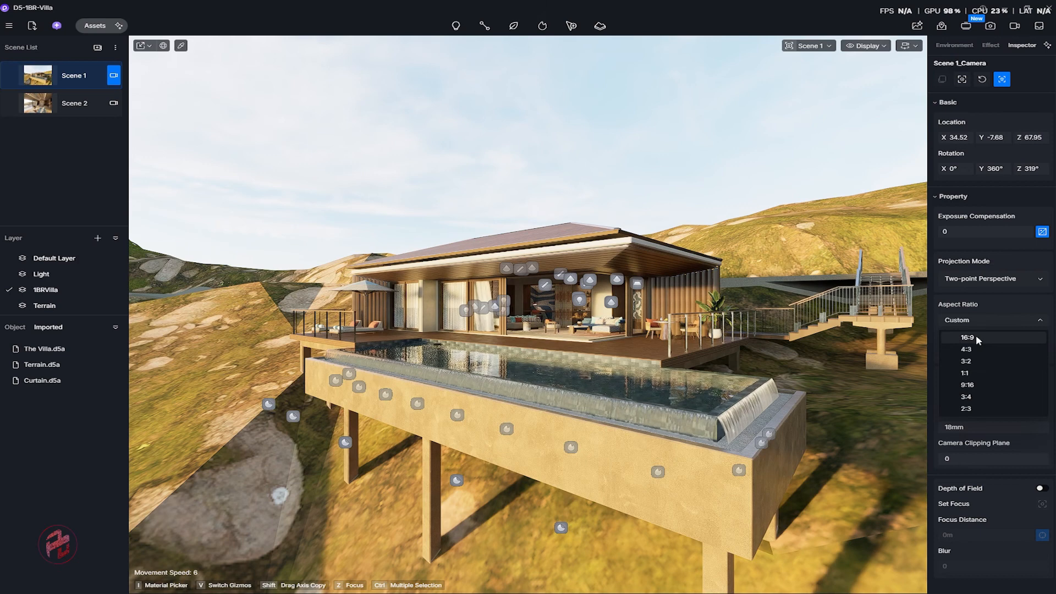
{"action": "left_click", "coordinate": [976, 335]}
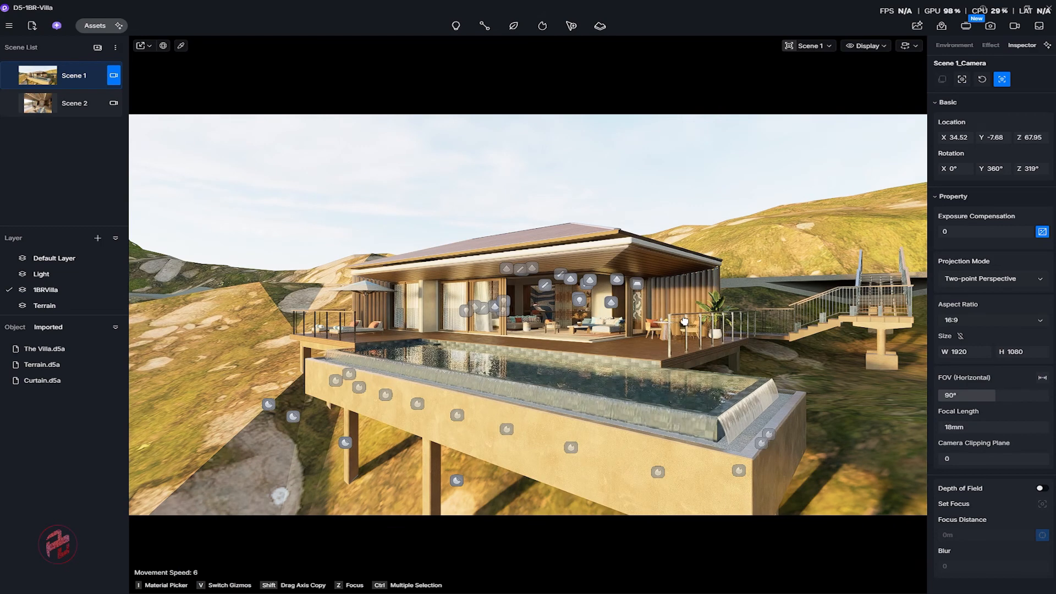
Set Scene 1's focal length to 35 mm and move the camera back and upward to frame the villa and raised pool.
{"action": "middle_click_drag", "start_coordinate": [685, 321], "coordinate": [673, 310]}
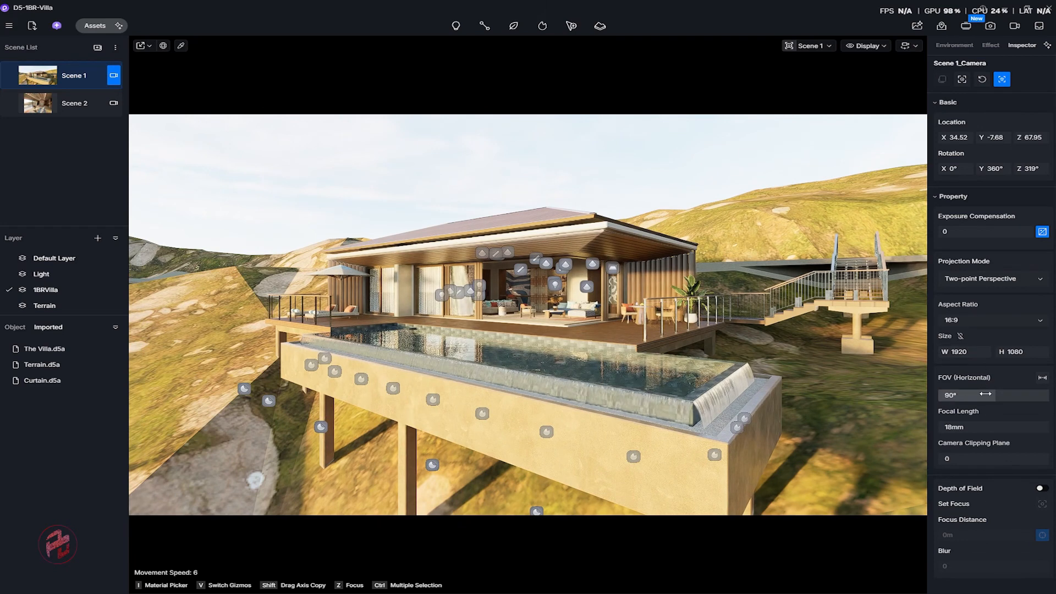
{"action": "left_click", "coordinate": [965, 428]}
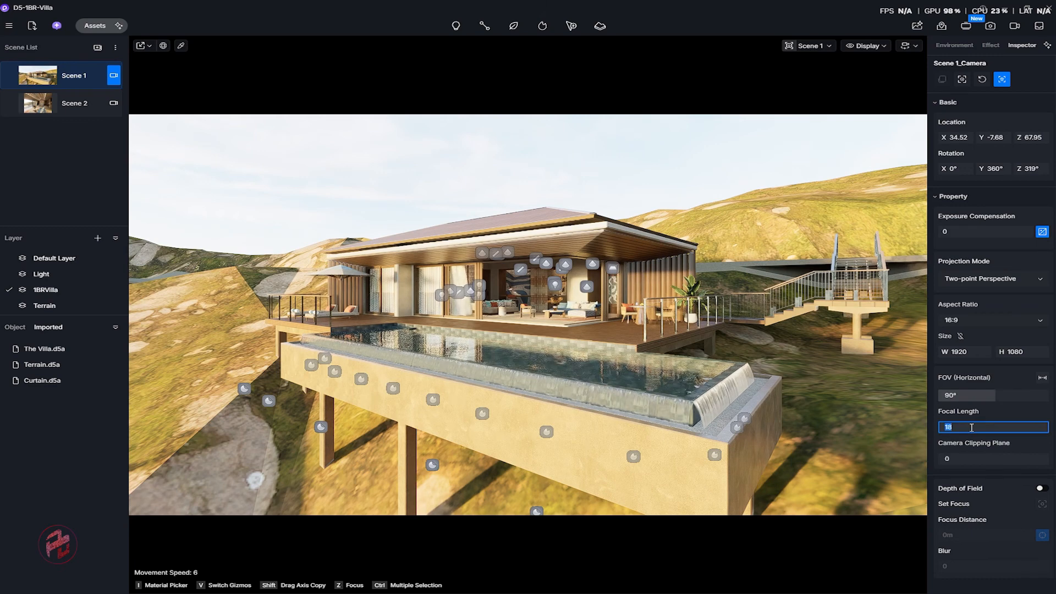
{"action": "key", "text": "Return"}
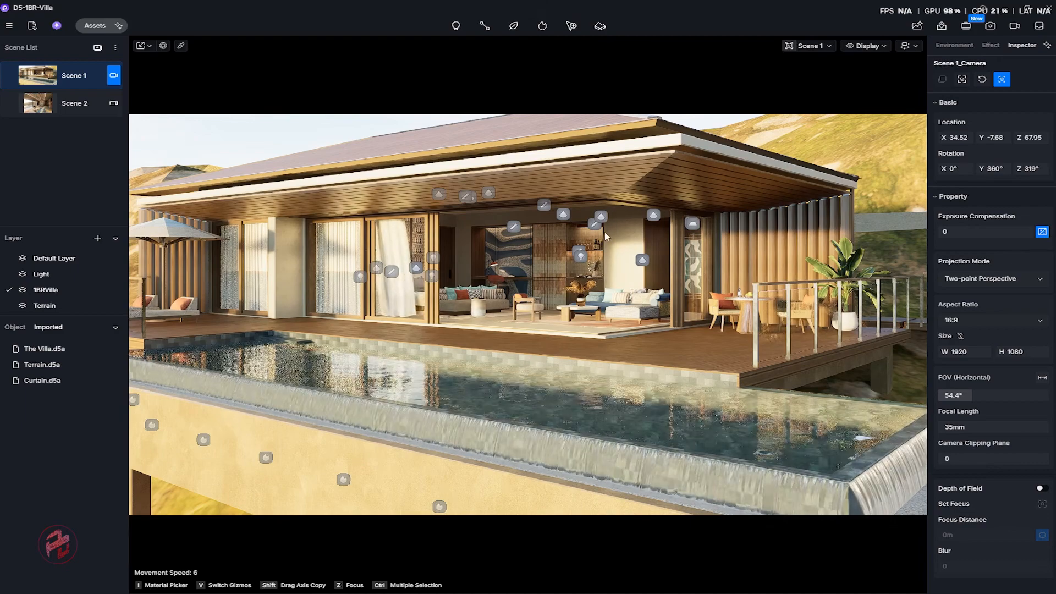
{"action": "scroll", "coordinate": [606, 236], "scroll_direction": "down", "scroll_amount": 8}
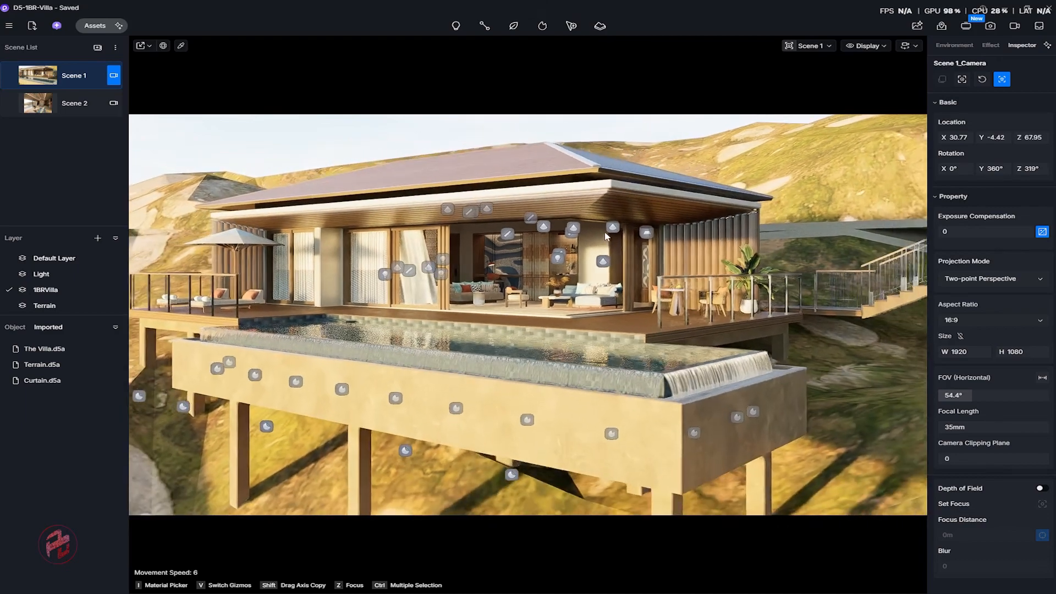
{"action": "scroll", "coordinate": [605, 236], "scroll_direction": "down", "scroll_amount": 4}
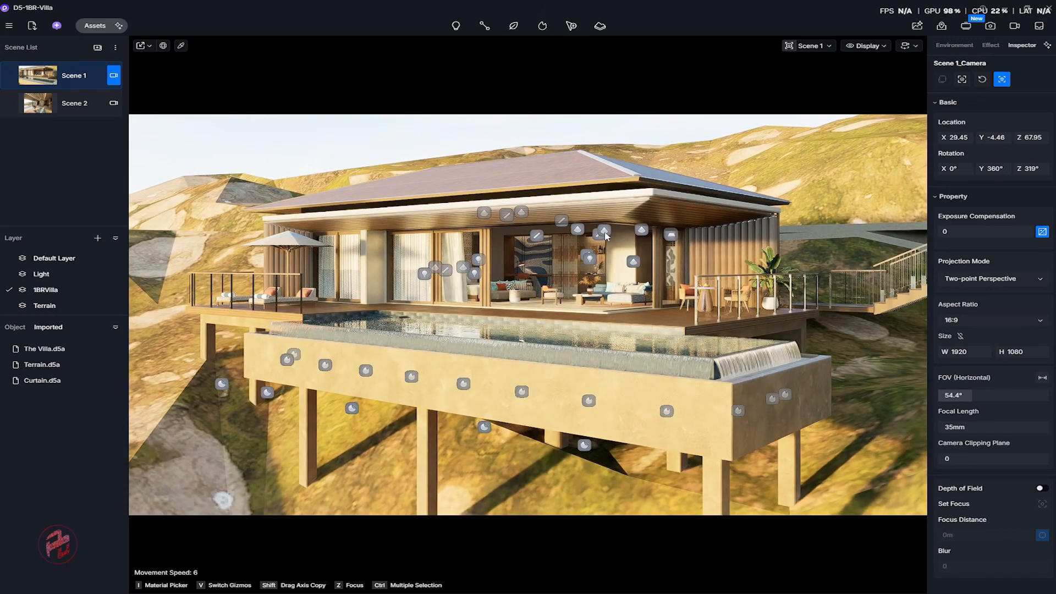
{"action": "key", "text": "w"}
{"action": "key", "text": "e"}
{"action": "key", "text": "a"}
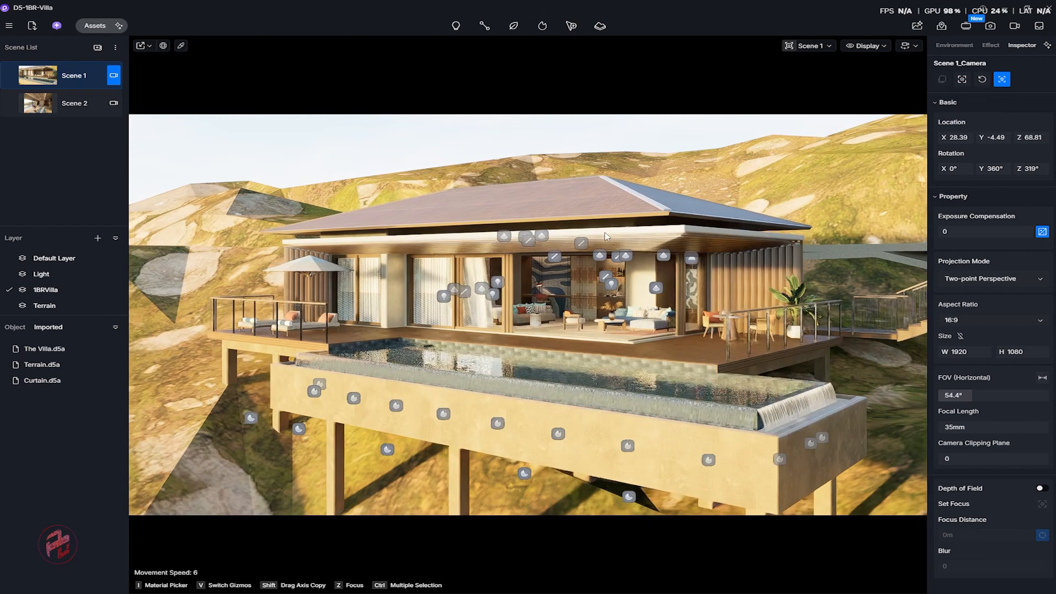
{"action": "key", "text": "s"}
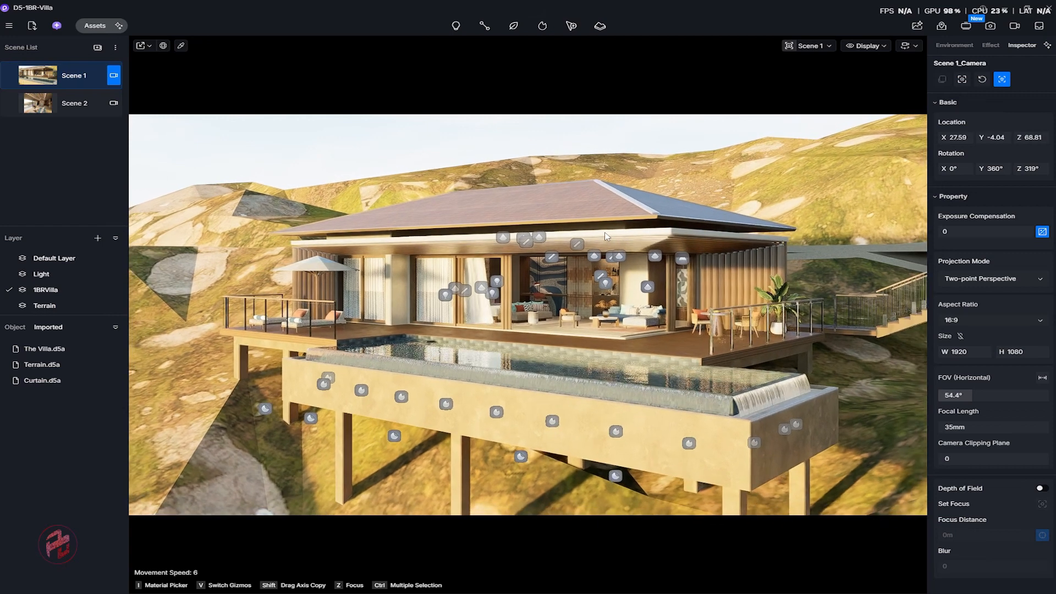
{"action": "key", "text": "q"}
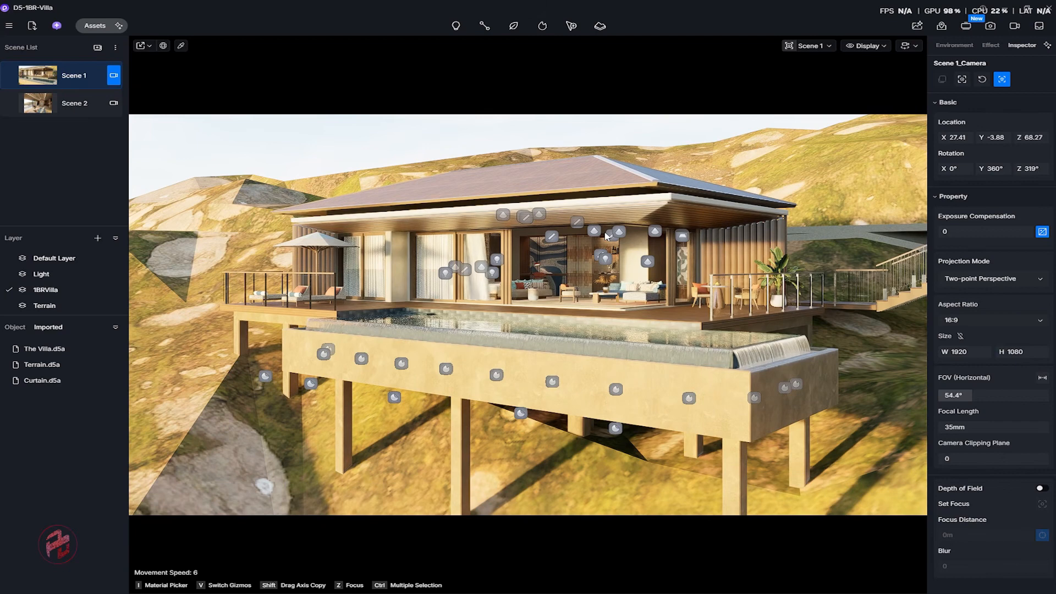
Set the focal length to 24 mm and reposition the camera closer so the villa, pool and stairs sit centred in the frame.
{"action": "left_click", "coordinate": [972, 428]}
{"action": "type", "text": "2"}
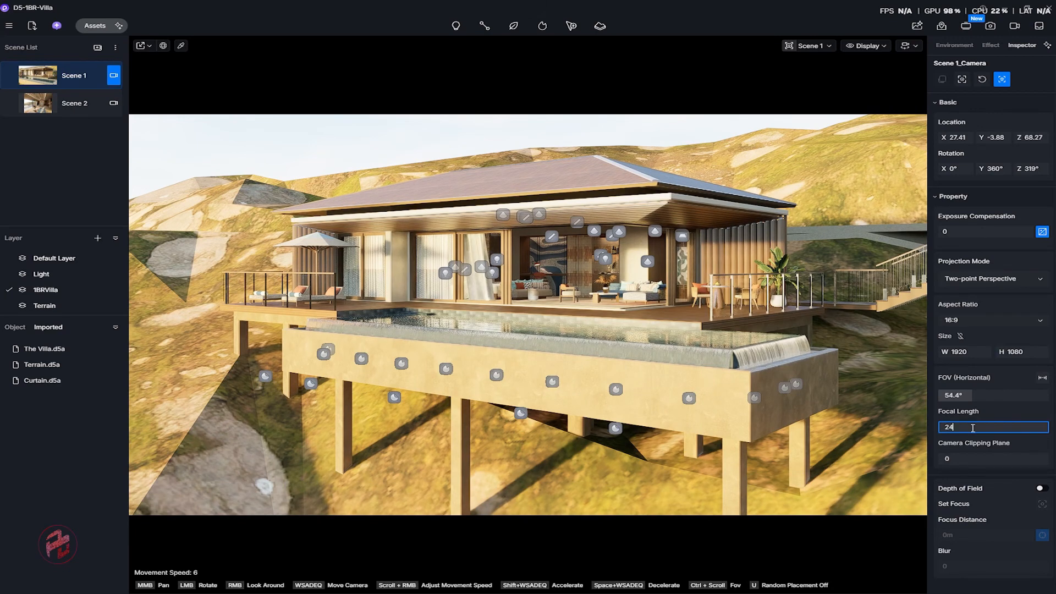
{"action": "type", "text": "4"}
{"action": "key", "text": "Return"}
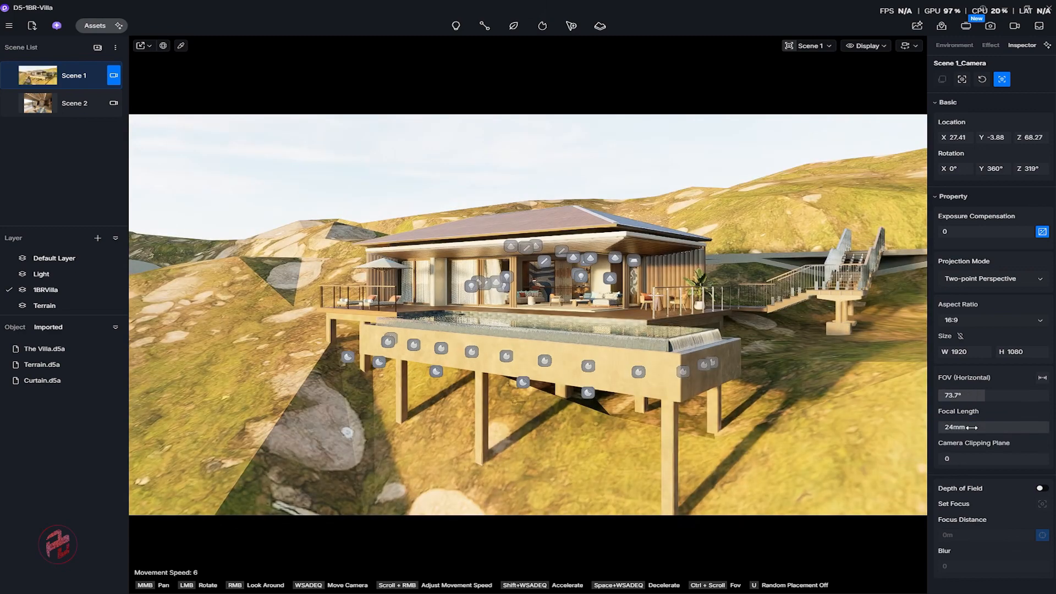
{"action": "scroll", "coordinate": [757, 321], "scroll_direction": "up", "scroll_amount": 5}
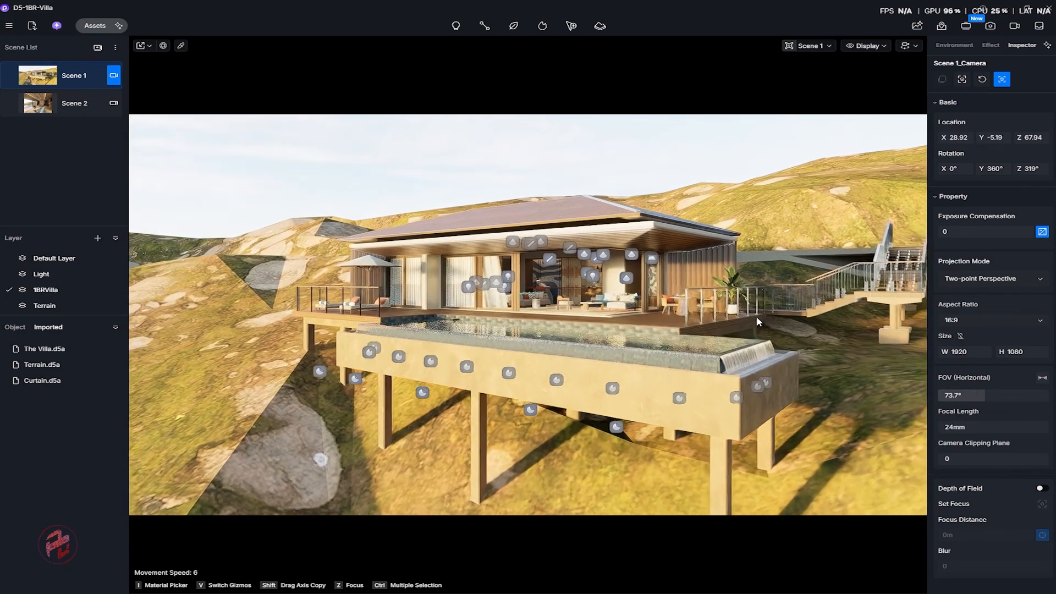
{"action": "key", "text": "d"}
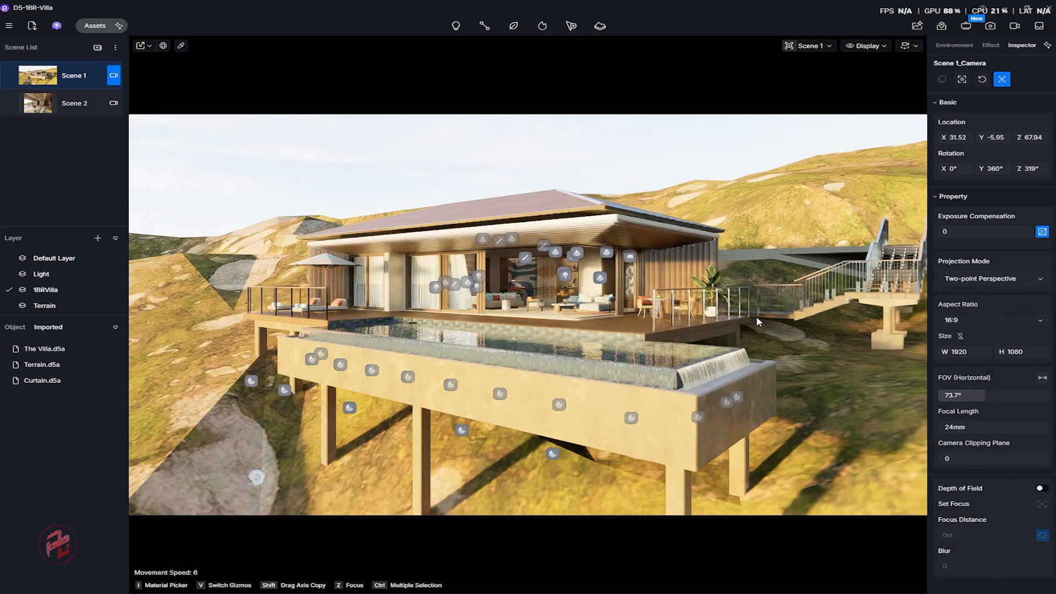
{"action": "key", "text": "s"}
{"action": "key", "text": "a"}
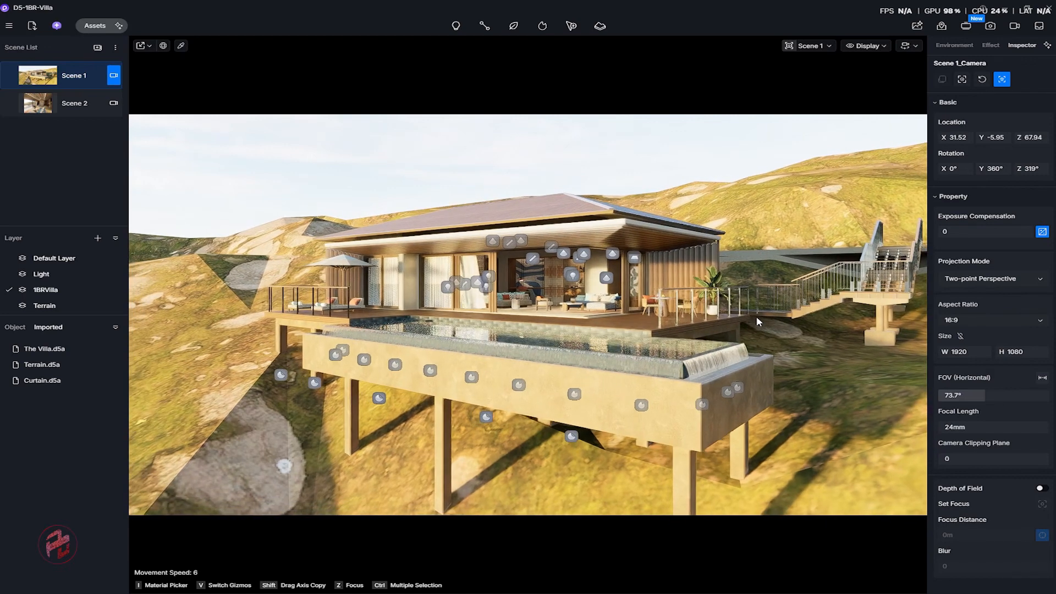
{"action": "key", "text": "a"}
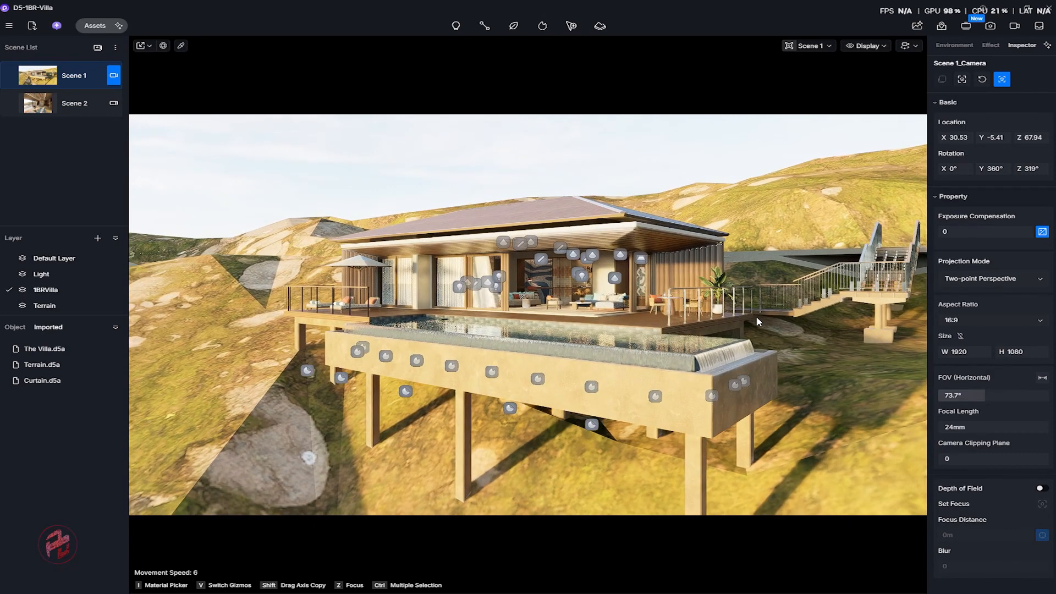
{"action": "key", "text": "e"}
{"action": "key", "text": "q"}
{"action": "key", "text": "q"}
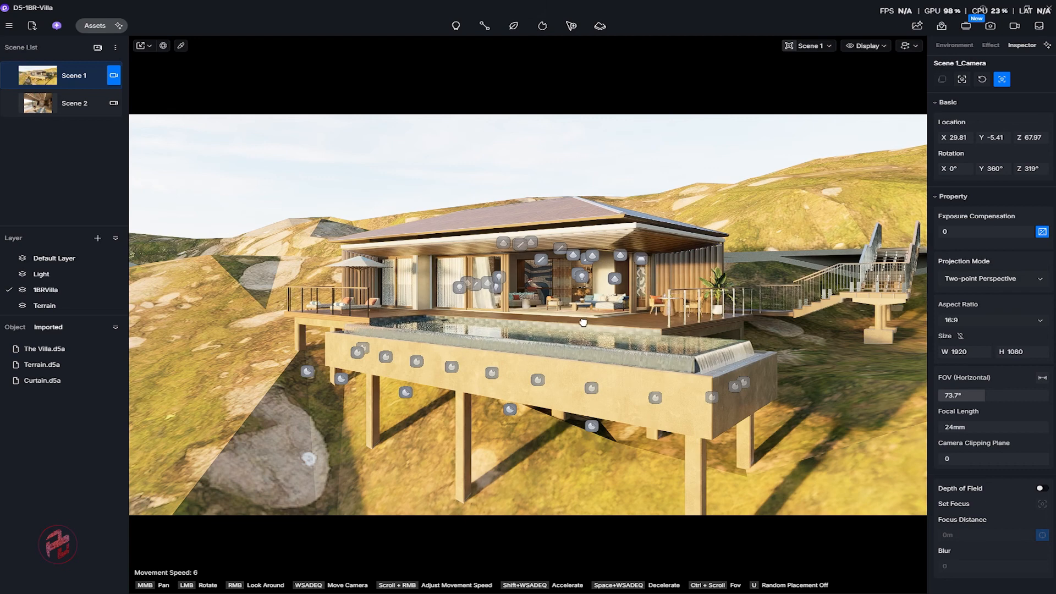
{"action": "mouse_move", "coordinate": [583, 323]}
{"action": "middle_mouse_down"}
{"action": "mouse_move", "coordinate": [598, 324]}
{"action": "mouse_move", "coordinate": [589, 318]}
{"action": "mouse_move", "coordinate": [587, 329]}
{"action": "middle_mouse_up"}
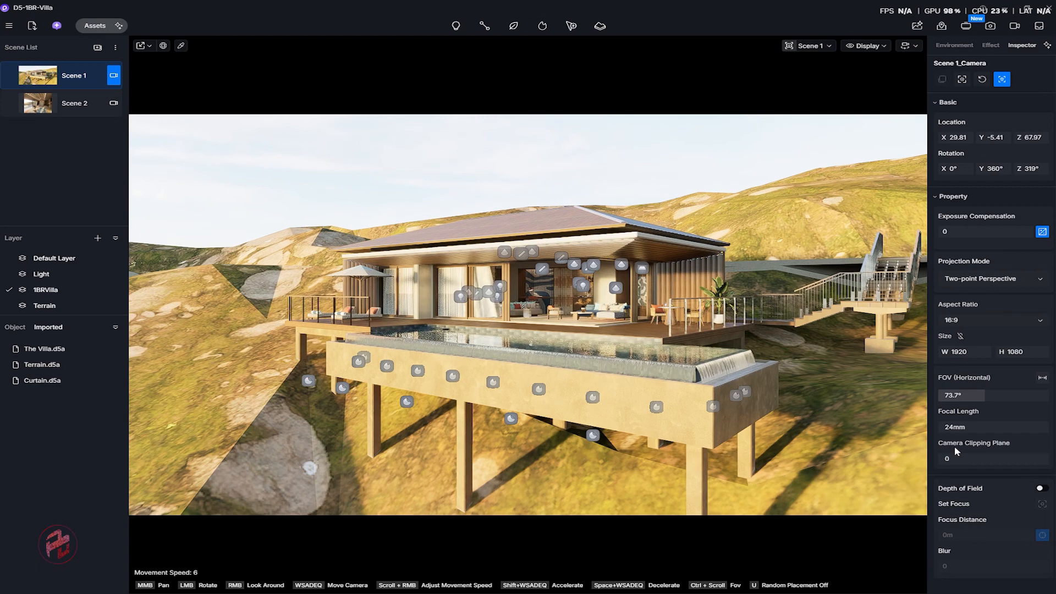
Enable depth of field for Scene 1's camera and set the focus point on the villa's open living area.
{"action": "scroll", "coordinate": [971, 445], "scroll_direction": "down", "scroll_amount": 1}
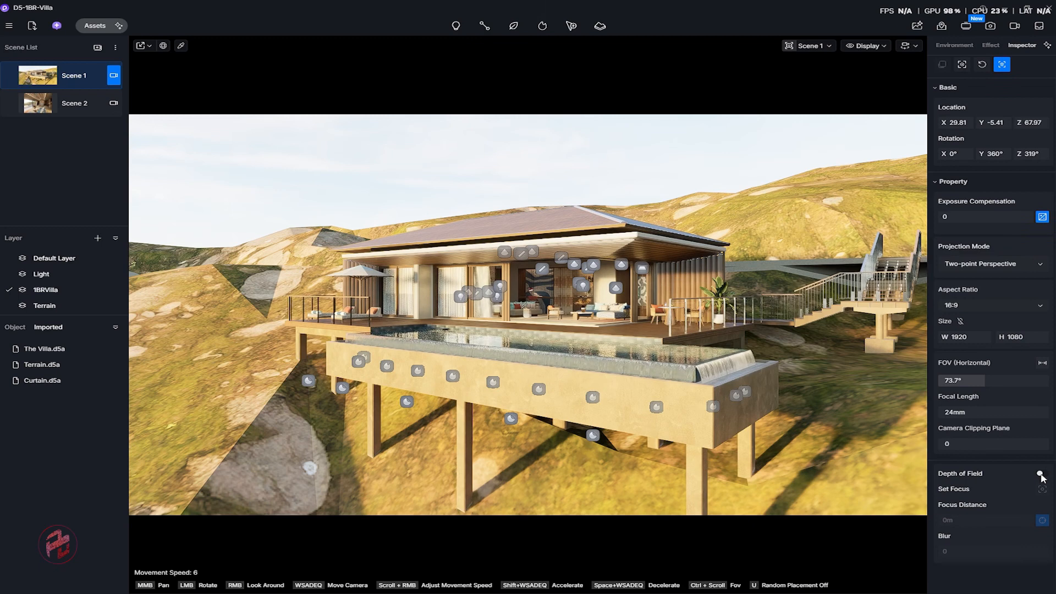
{"action": "left_click", "coordinate": [1040, 473]}
{"action": "left_click", "coordinate": [1041, 489]}
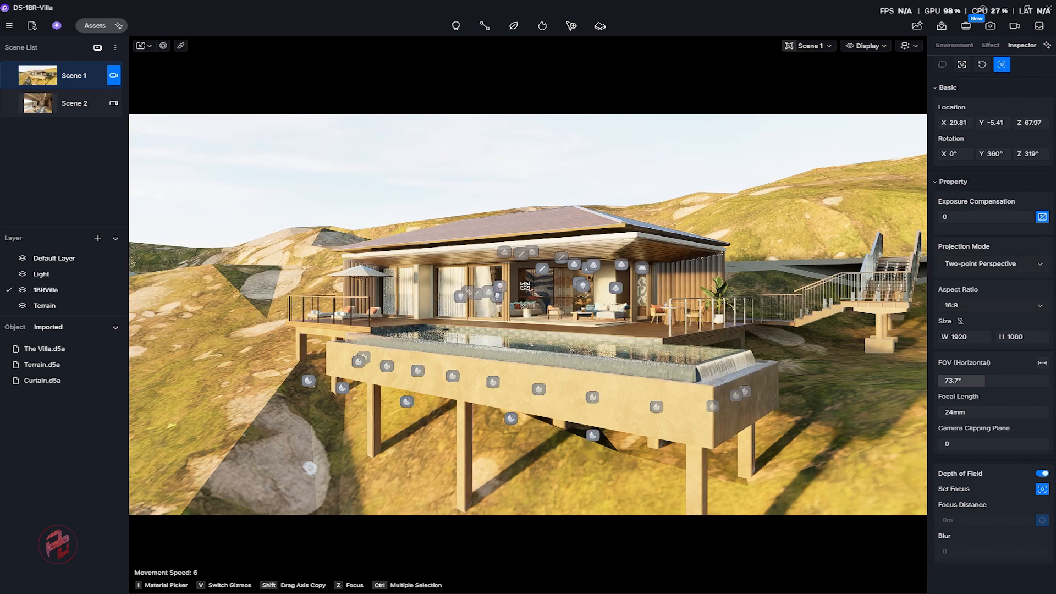
{"action": "left_click", "coordinate": [529, 313]}
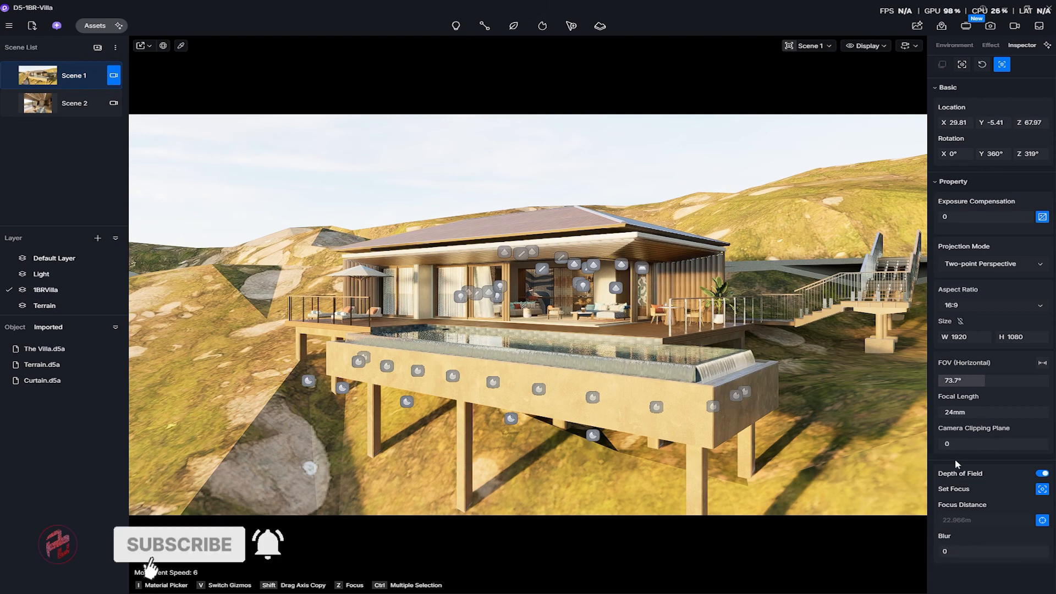
Apply the custom LUT Adanmq_Fuji_Vivid_8543.cube to the scene with an intensity of 0.5.
{"action": "left_click", "coordinate": [990, 46]}
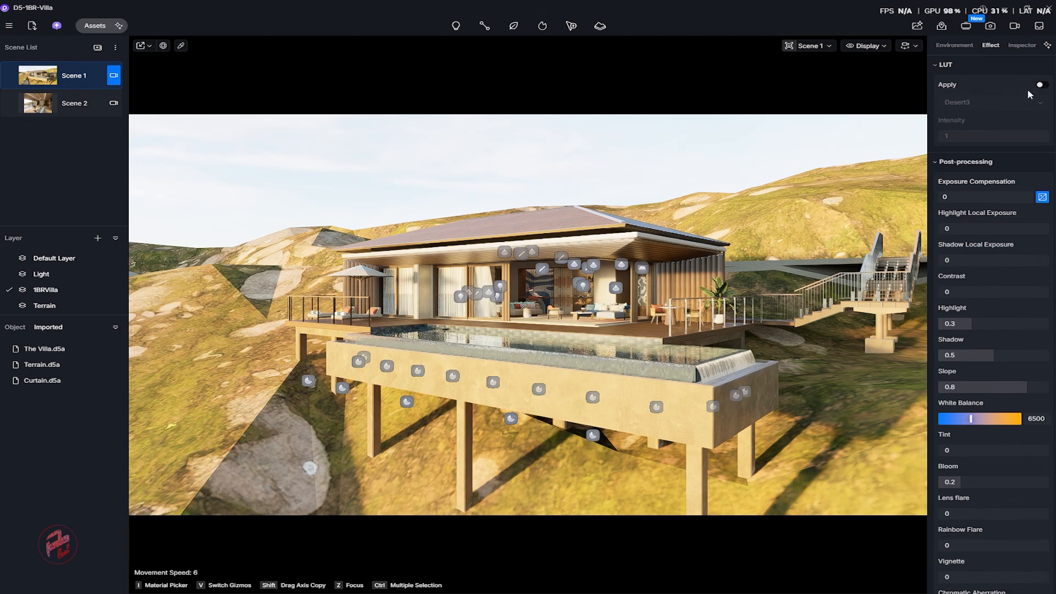
{"action": "left_click", "coordinate": [1042, 86]}
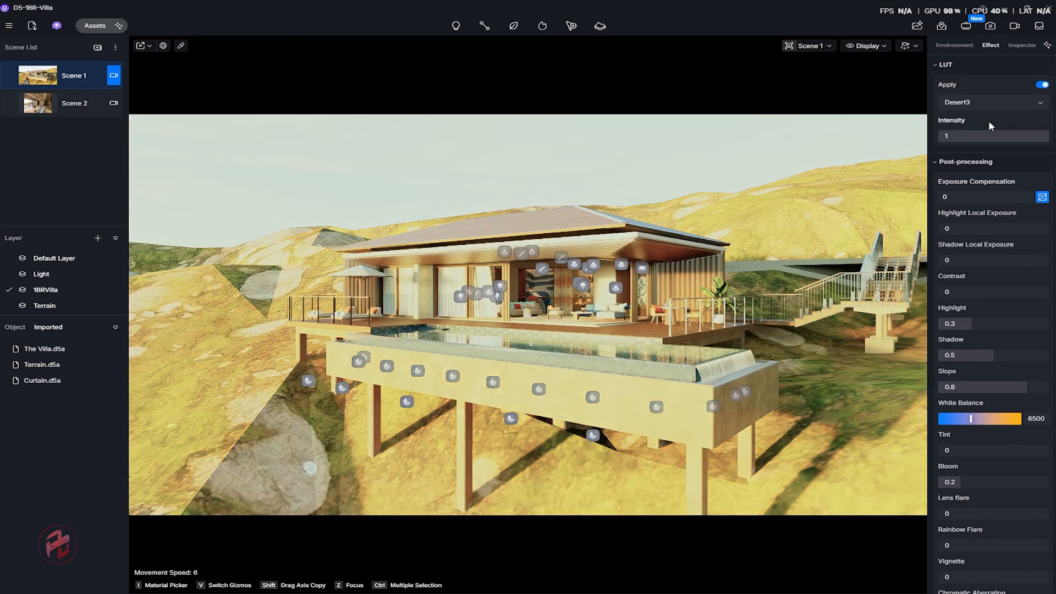
{"action": "left_click", "coordinate": [1011, 104]}
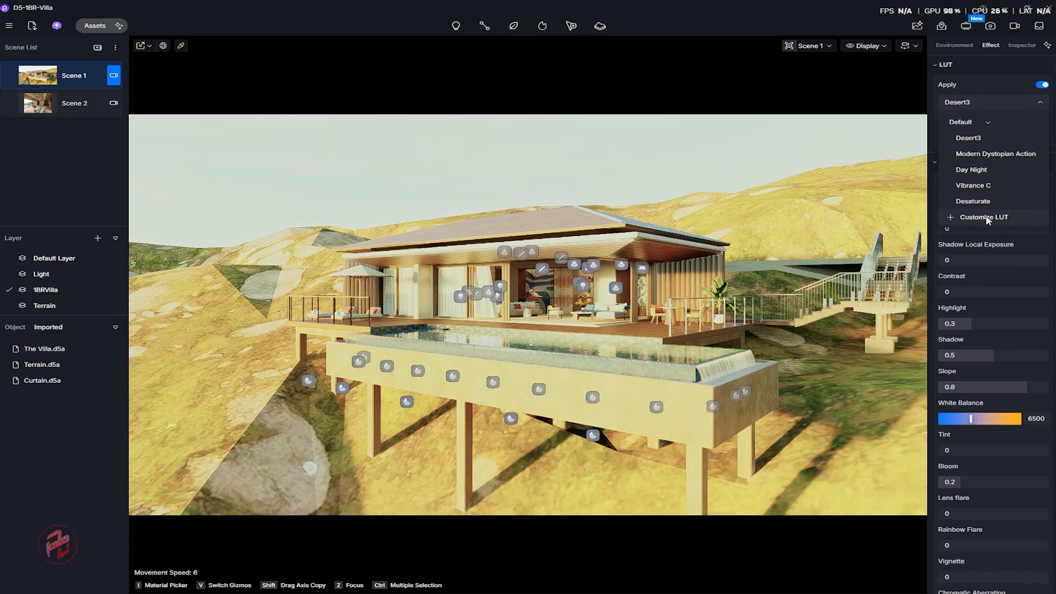
{"action": "left_click", "coordinate": [984, 218]}
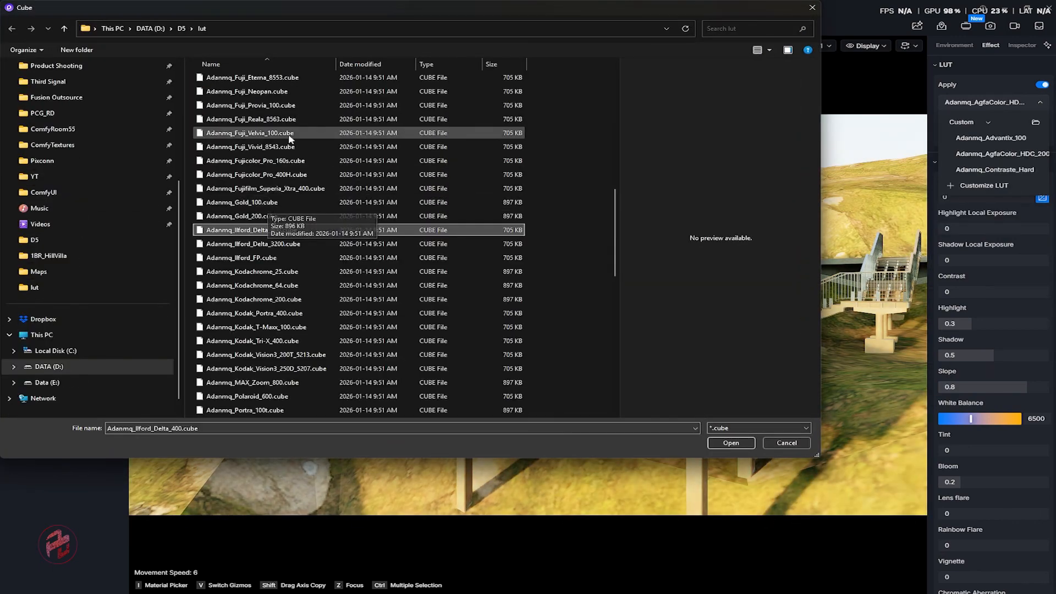
{"action": "left_click", "coordinate": [264, 148]}
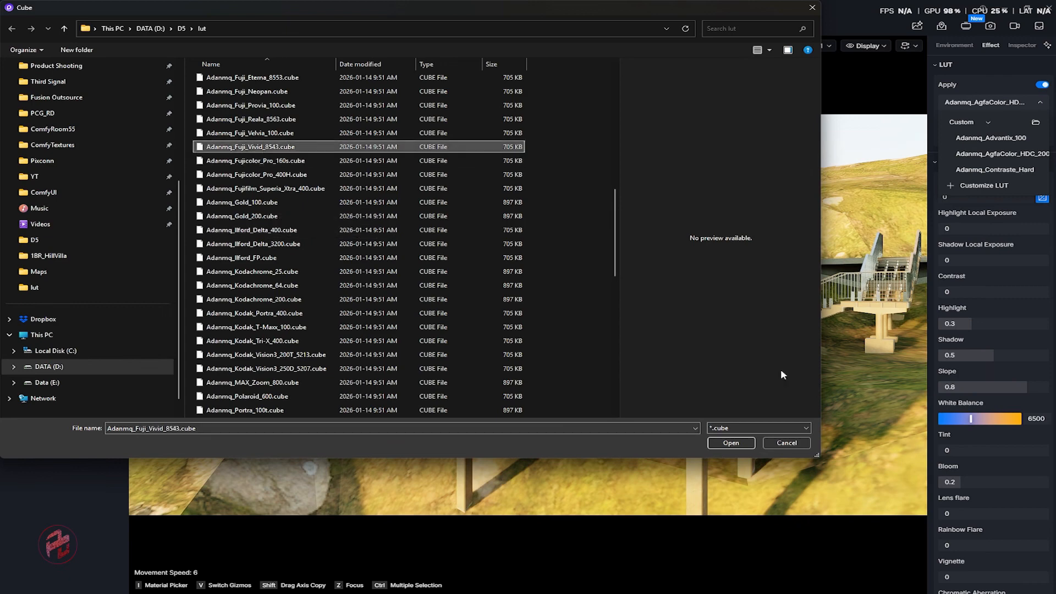
{"action": "left_click", "coordinate": [731, 443]}
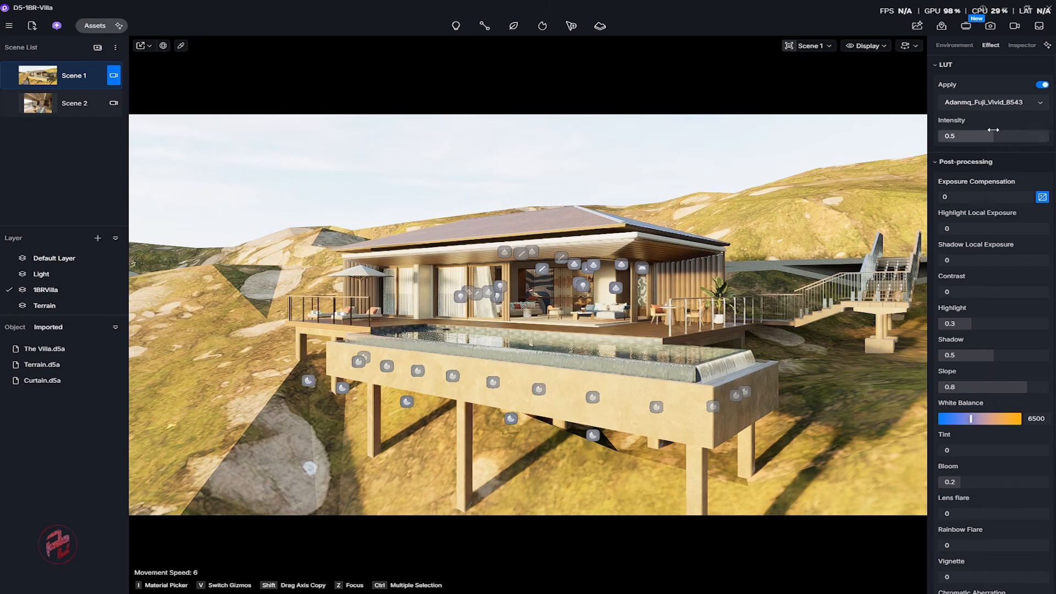
Set the post-processing Exposure Compensation to -0.15.
{"action": "mouse_move", "coordinate": [958, 196]}
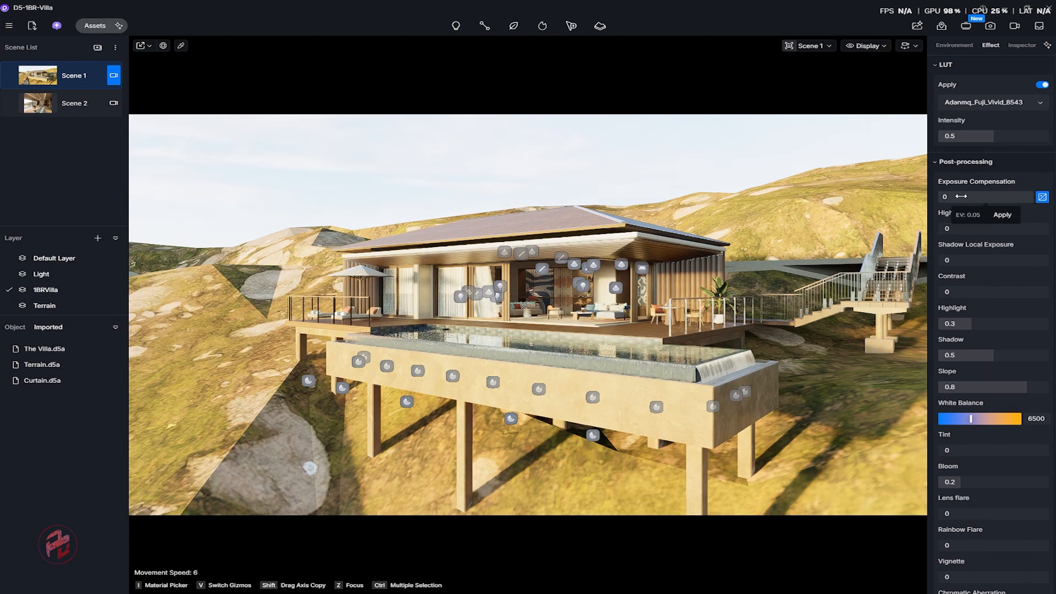
{"action": "mouse_move", "coordinate": [962, 197]}
{"action": "left_mouse_down"}
{"action": "mouse_move", "coordinate": [951, 197]}
{"action": "mouse_move", "coordinate": [961, 199]}
{"action": "left_mouse_up"}
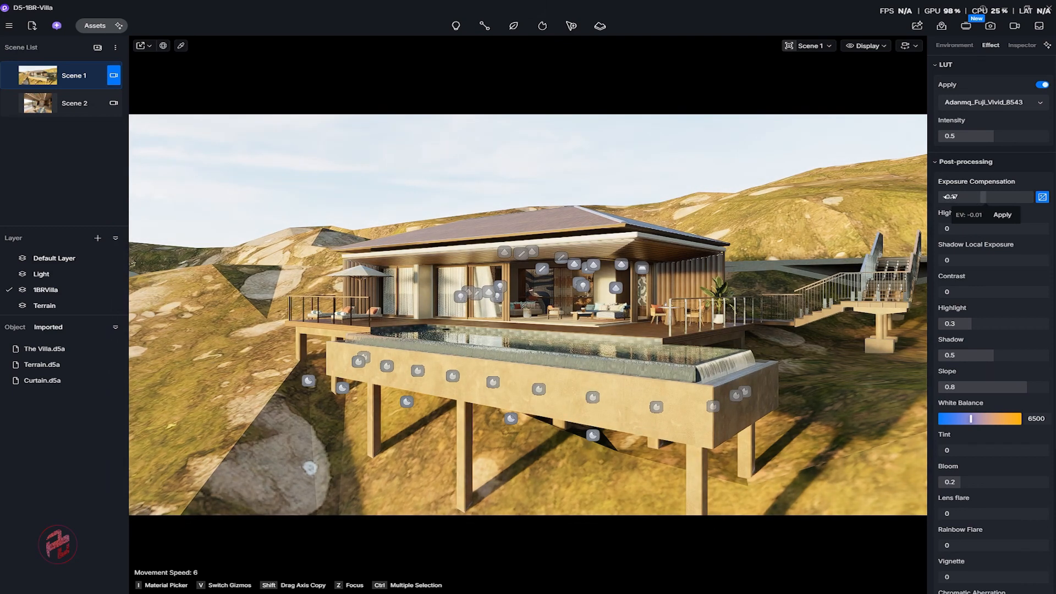
{"action": "left_click", "coordinate": [957, 197]}
{"action": "left_click", "coordinate": [961, 196]}
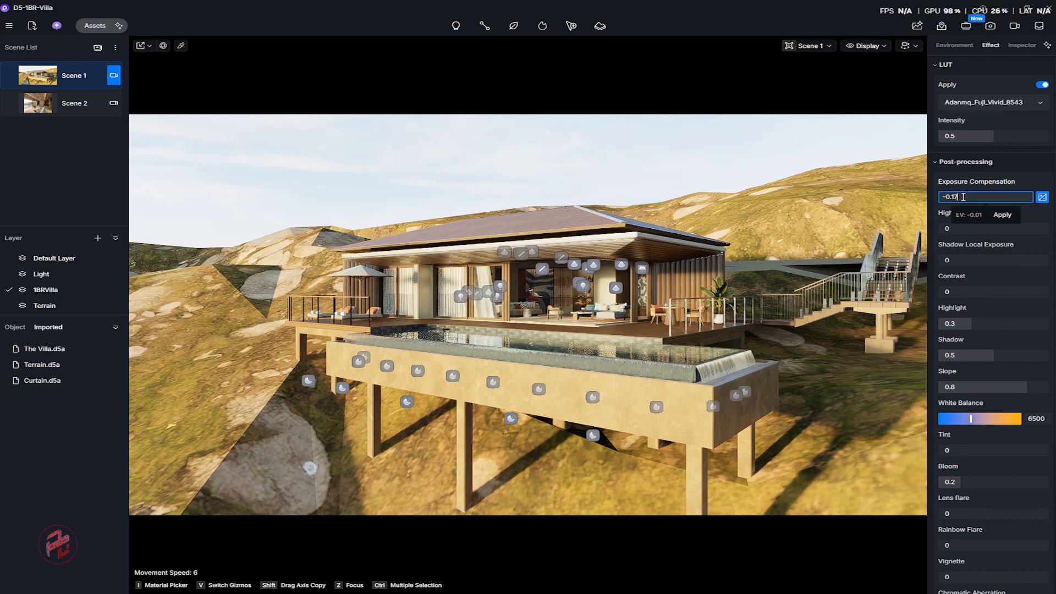
{"action": "key", "text": "BackSpace"}
{"action": "type", "text": "5"}
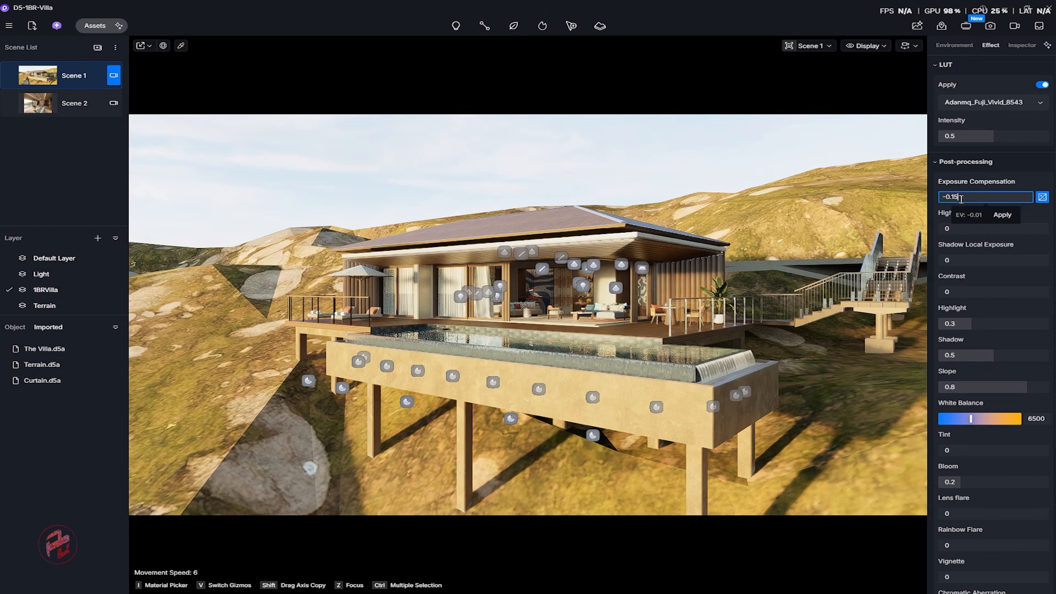
{"action": "key", "text": "Return"}
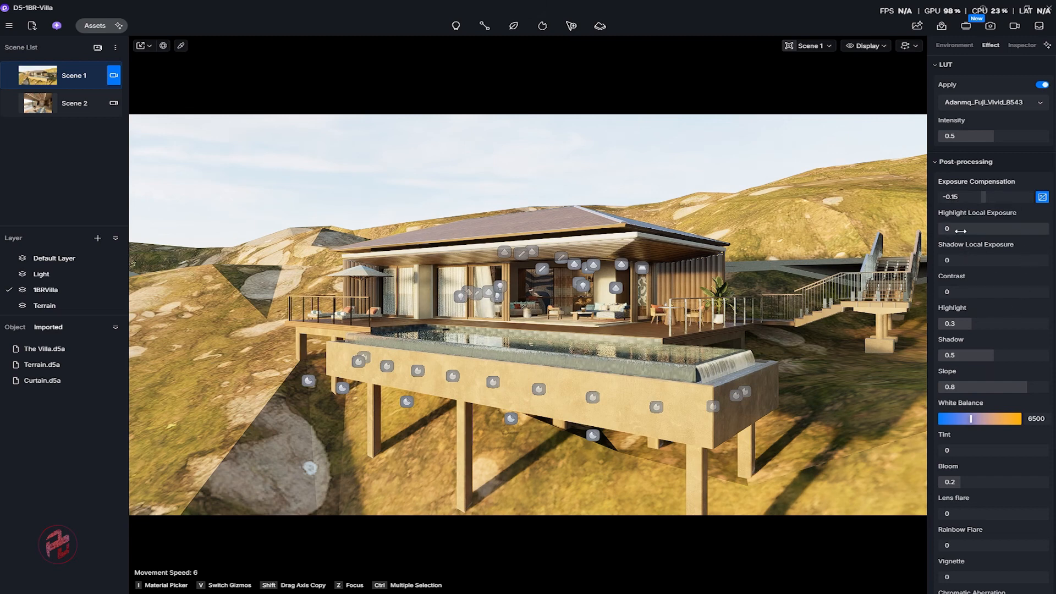
Set Highlight Local Exposure to 0.1 and Shadow Local Exposure to 0.14.
{"action": "mouse_move", "coordinate": [950, 229]}
{"action": "left_mouse_down"}
{"action": "mouse_move", "coordinate": [1019, 228]}
{"action": "mouse_move", "coordinate": [960, 228]}
{"action": "left_mouse_up"}
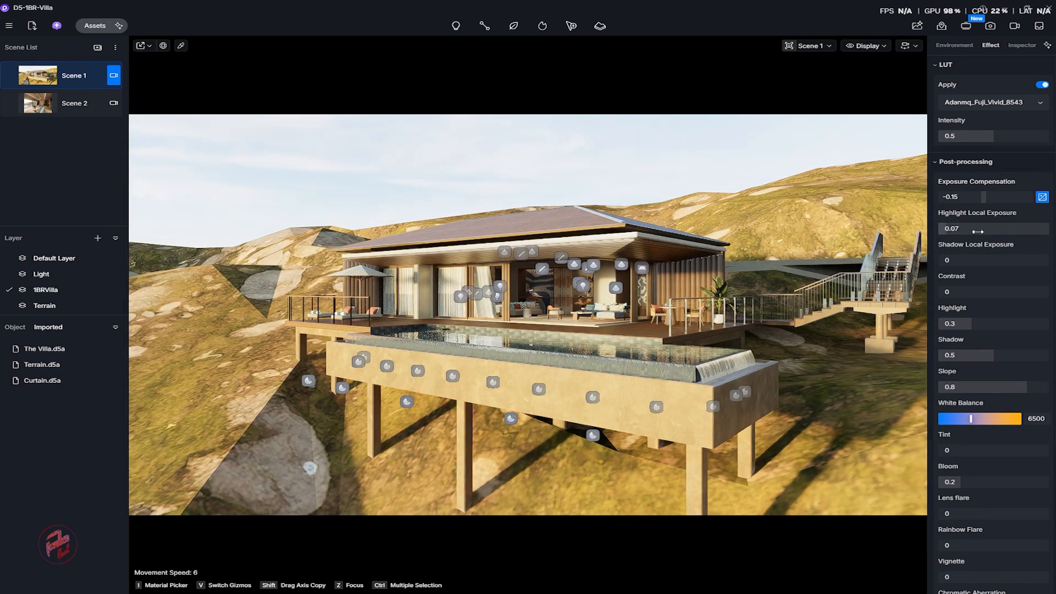
{"action": "left_click", "coordinate": [957, 230]}
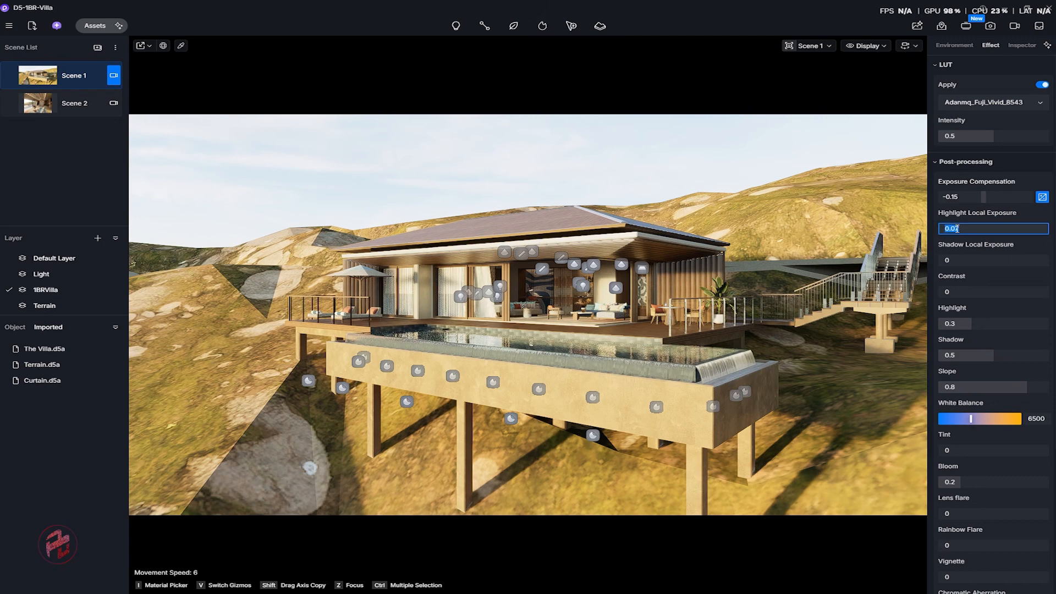
{"action": "type", "text": ".1"}
{"action": "key", "text": "Return"}
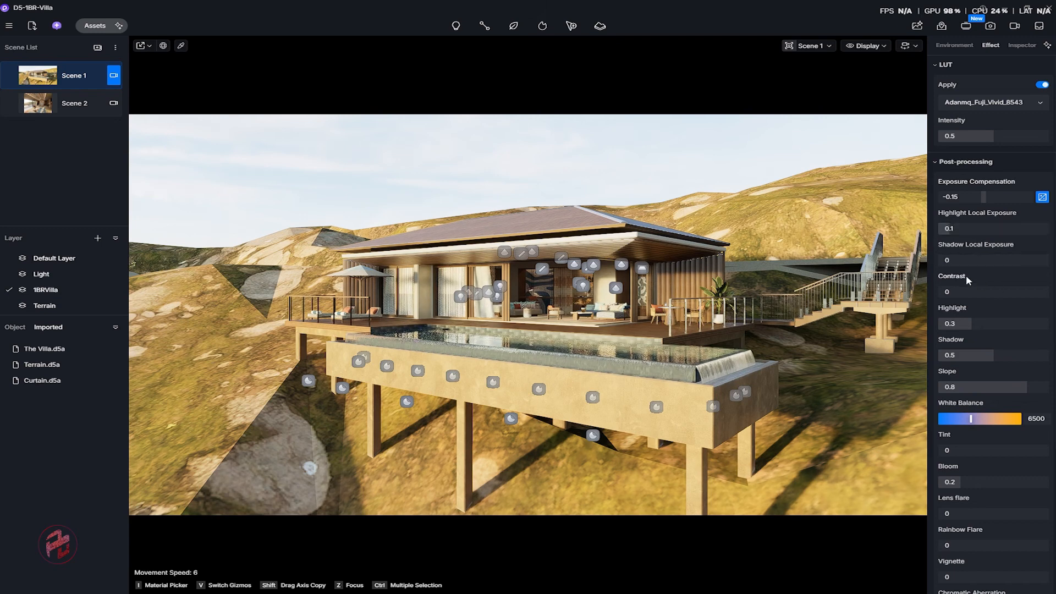
{"action": "mouse_move", "coordinate": [949, 260]}
{"action": "left_mouse_down"}
{"action": "mouse_move", "coordinate": [985, 262]}
{"action": "mouse_move", "coordinate": [963, 265]}
{"action": "left_mouse_up"}
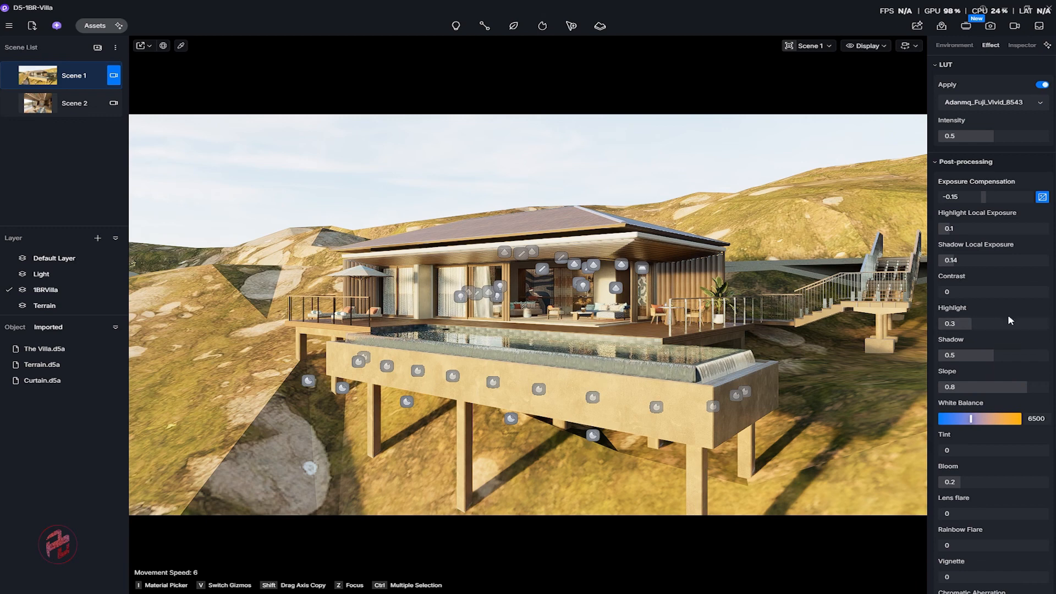
Warm the image by setting White Balance to 7253 and add a Vignette of 0.45.
{"action": "scroll", "coordinate": [1008, 319], "scroll_direction": "down", "scroll_amount": 1}
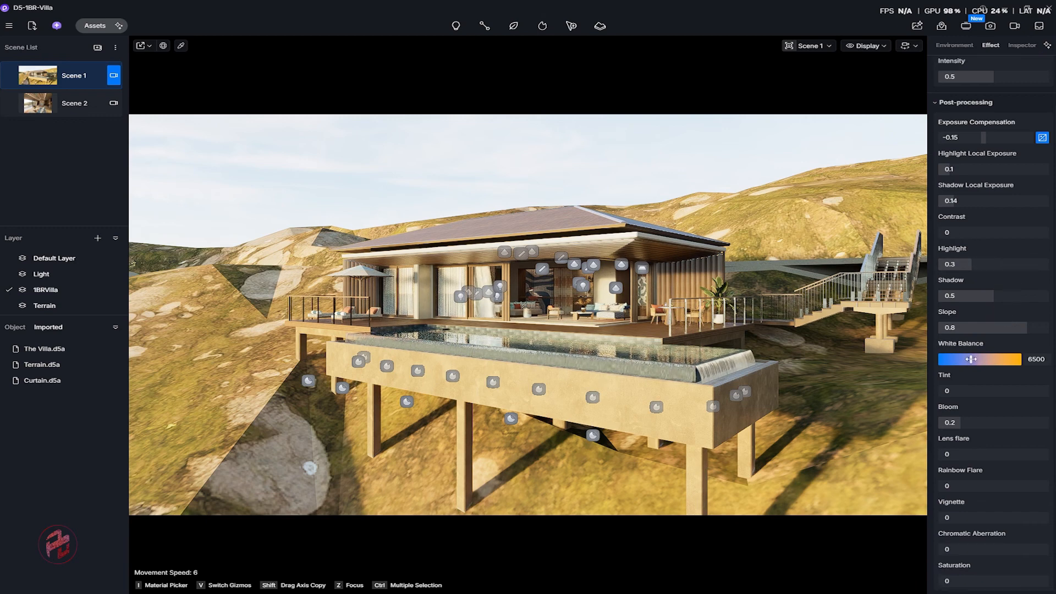
{"action": "mouse_move", "coordinate": [971, 359]}
{"action": "left_mouse_down"}
{"action": "mouse_move", "coordinate": [994, 359]}
{"action": "mouse_move", "coordinate": [978, 359]}
{"action": "left_mouse_up"}
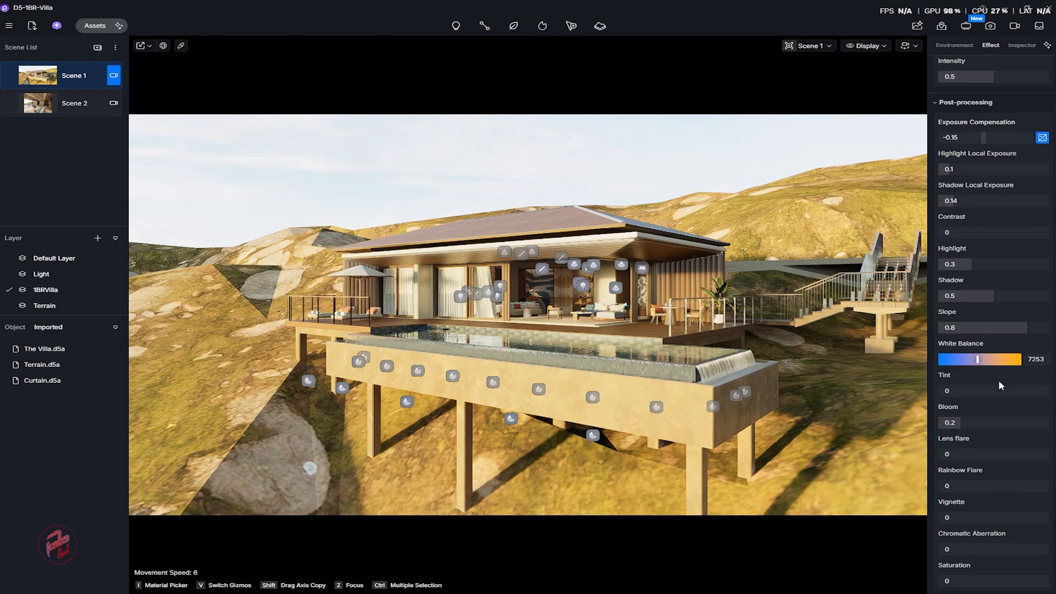
{"action": "scroll", "coordinate": [1002, 375], "scroll_direction": "down", "scroll_amount": 1}
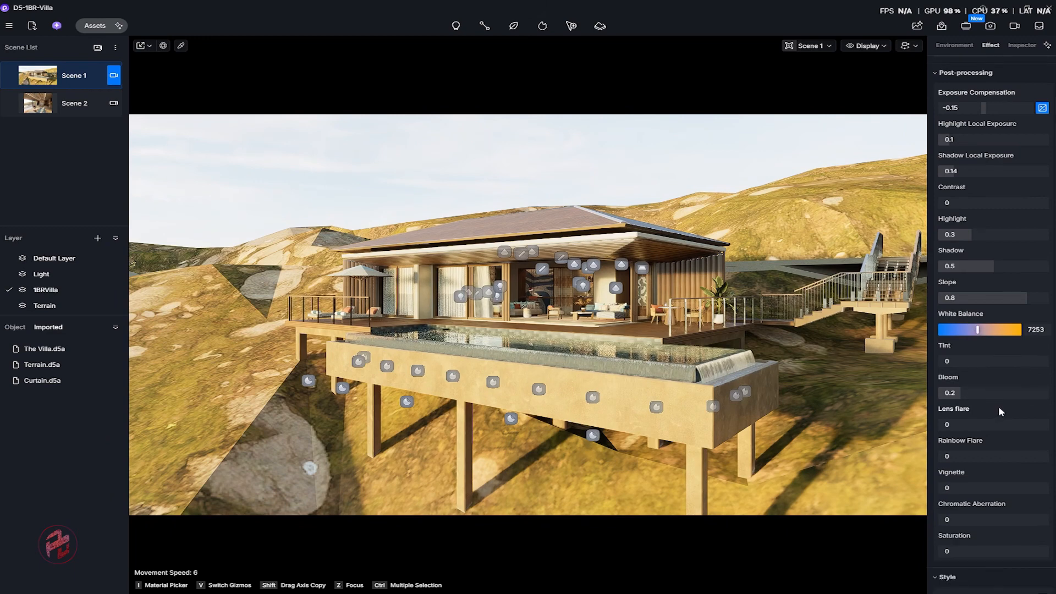
{"action": "scroll", "coordinate": [998, 406], "scroll_direction": "down", "scroll_amount": 1}
{"action": "left_click_drag", "start_coordinate": [946, 425], "coordinate": [996, 401]}
{"action": "scroll", "coordinate": [1007, 405], "scroll_direction": "down", "scroll_amount": 2}
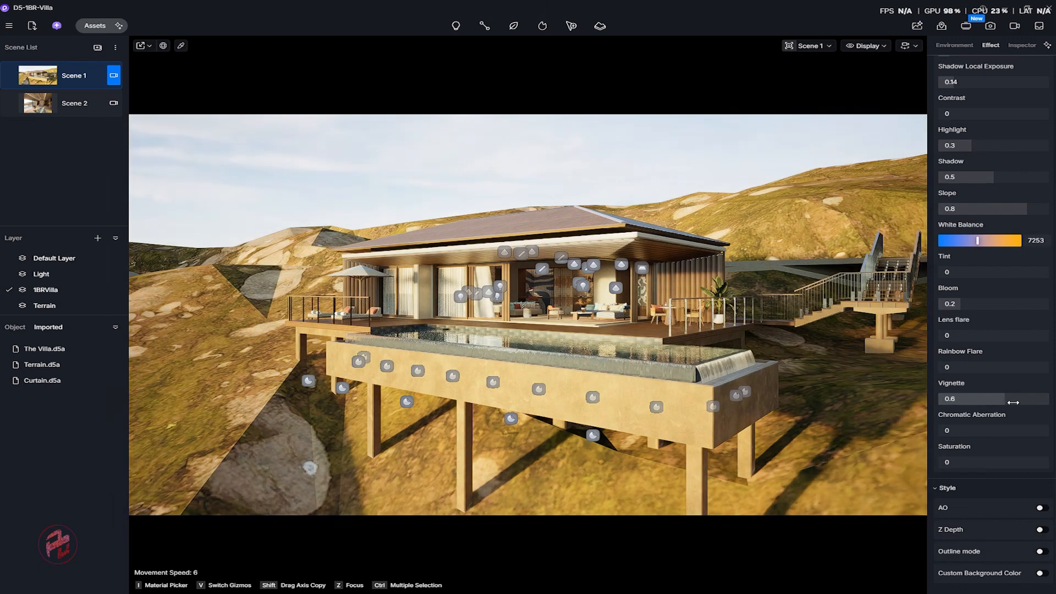
Set the post-processing Chromatic Aberration to 0.3.
{"action": "left_click_drag", "start_coordinate": [946, 430], "coordinate": [960, 430]}
{"action": "left_click", "coordinate": [954, 432]}
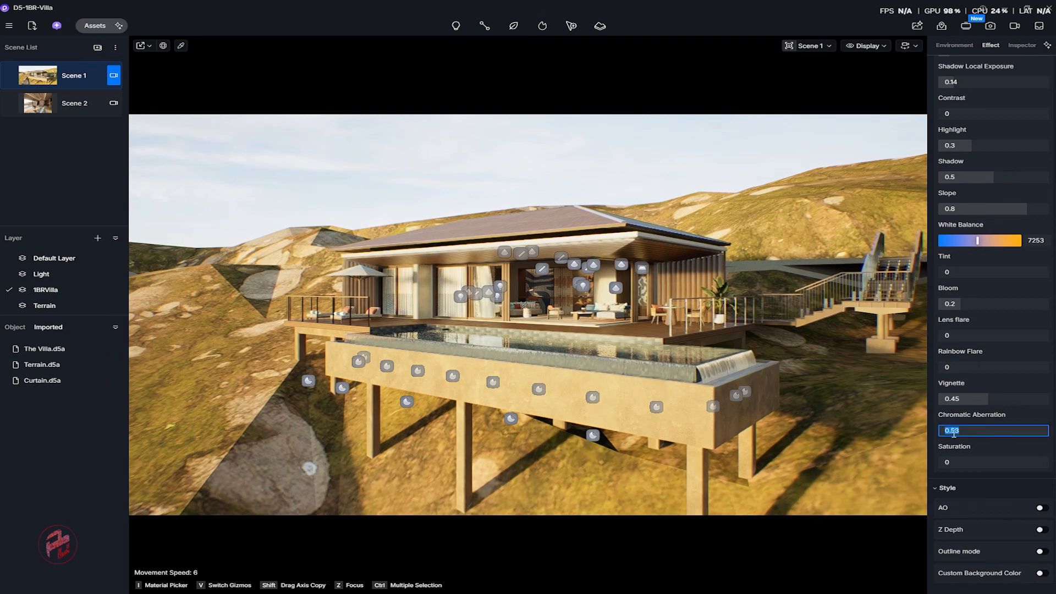
{"action": "key", "text": "BackSpace"}
{"action": "type", "text": ".3"}
{"action": "key", "text": "Return"}
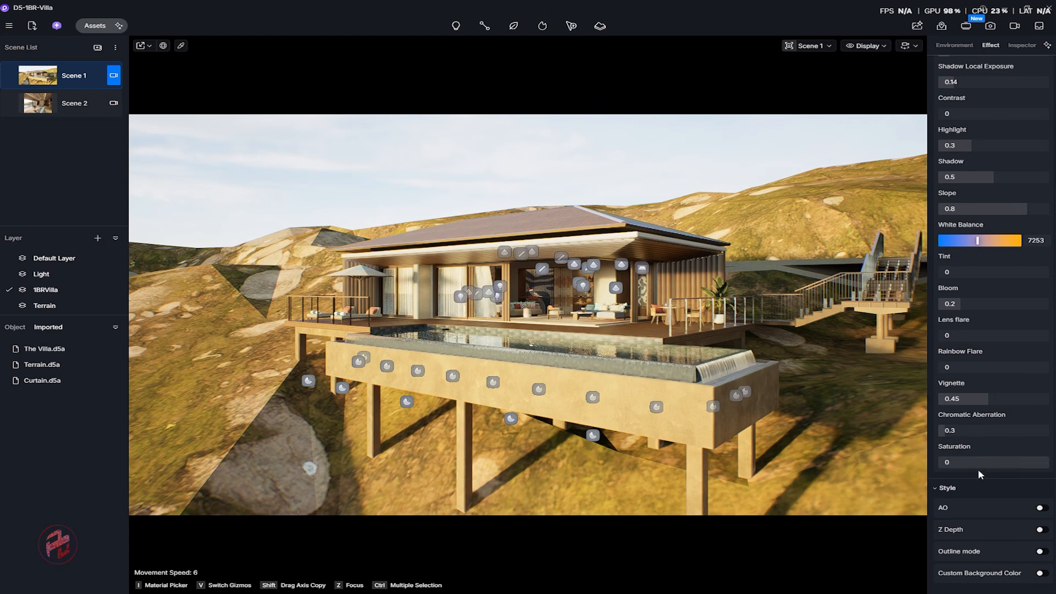
Enable the AO style with a radius of 210 and try an AO overlay strength of 7.4 in the preview.
{"action": "left_click", "coordinate": [1045, 509]}
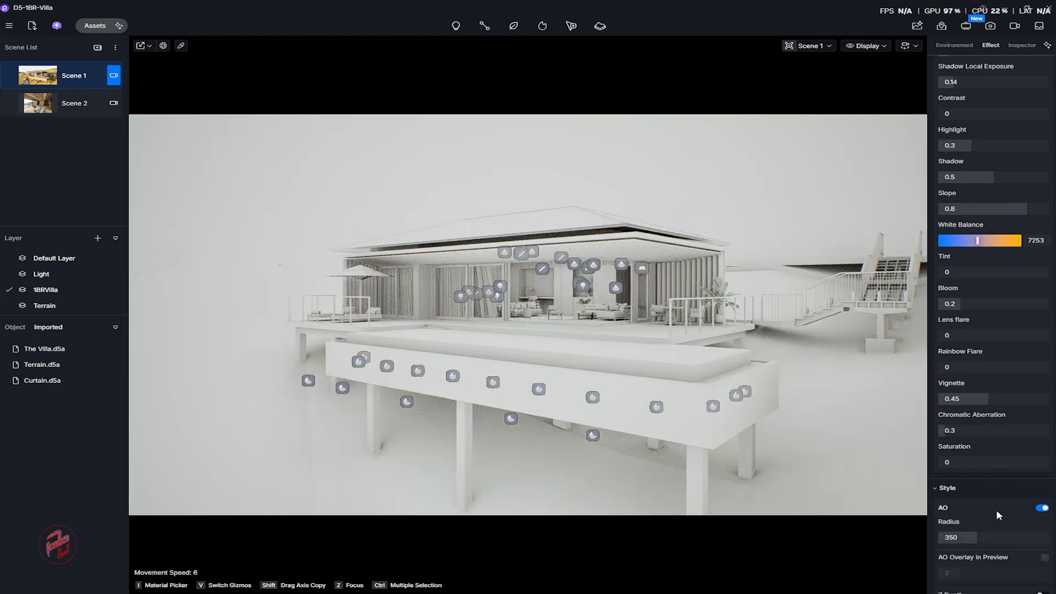
{"action": "scroll", "coordinate": [973, 496], "scroll_direction": "down", "scroll_amount": 2}
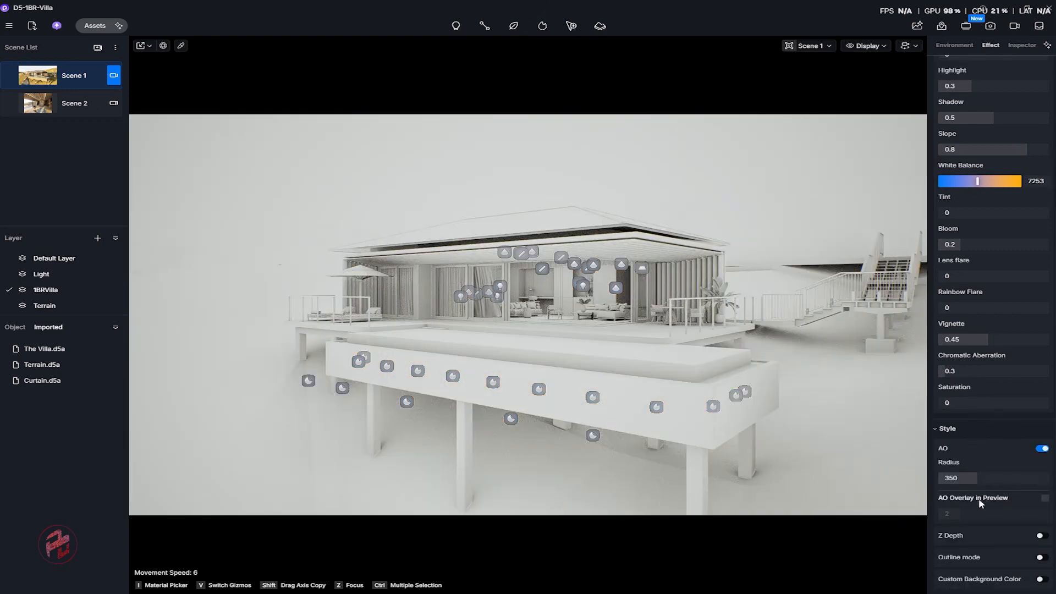
{"action": "mouse_move", "coordinate": [977, 478]}
{"action": "left_mouse_down"}
{"action": "mouse_move", "coordinate": [929, 472]}
{"action": "mouse_move", "coordinate": [1052, 471]}
{"action": "left_mouse_up"}
{"action": "mouse_move", "coordinate": [975, 461]}
{"action": "left_mouse_down"}
{"action": "mouse_move", "coordinate": [929, 452]}
{"action": "mouse_move", "coordinate": [963, 458]}
{"action": "left_mouse_up"}
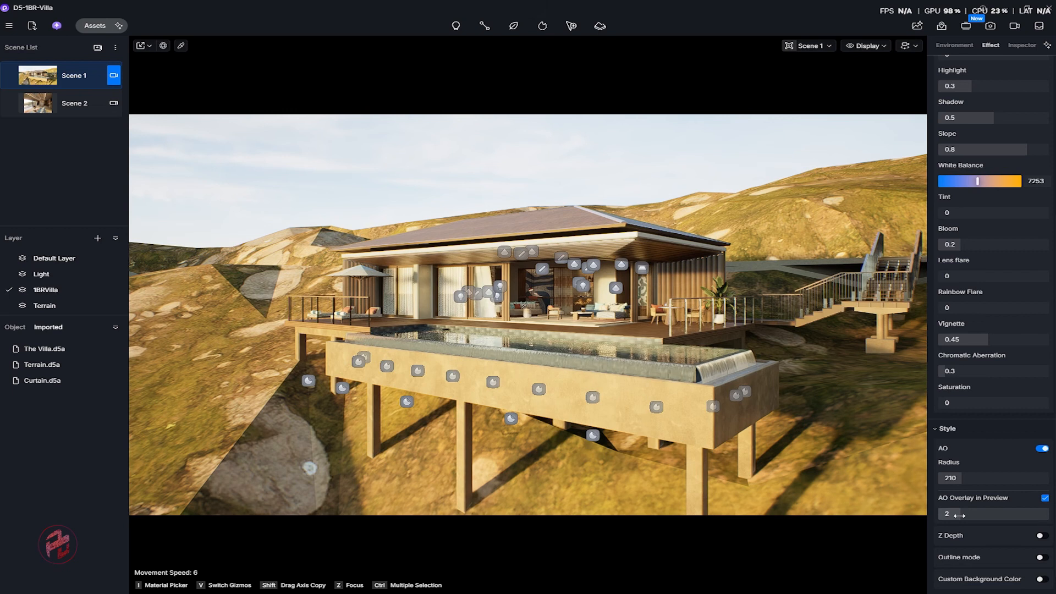
{"action": "left_click_drag", "start_coordinate": [988, 517], "coordinate": [1048, 514]}
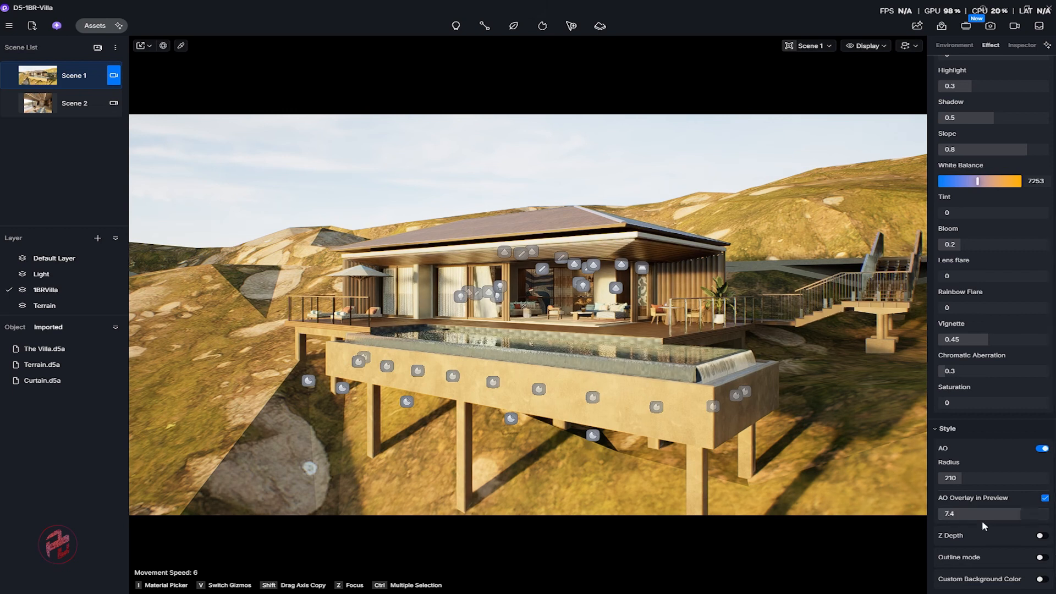
{"action": "left_click_drag", "start_coordinate": [983, 517], "coordinate": [1048, 514]}
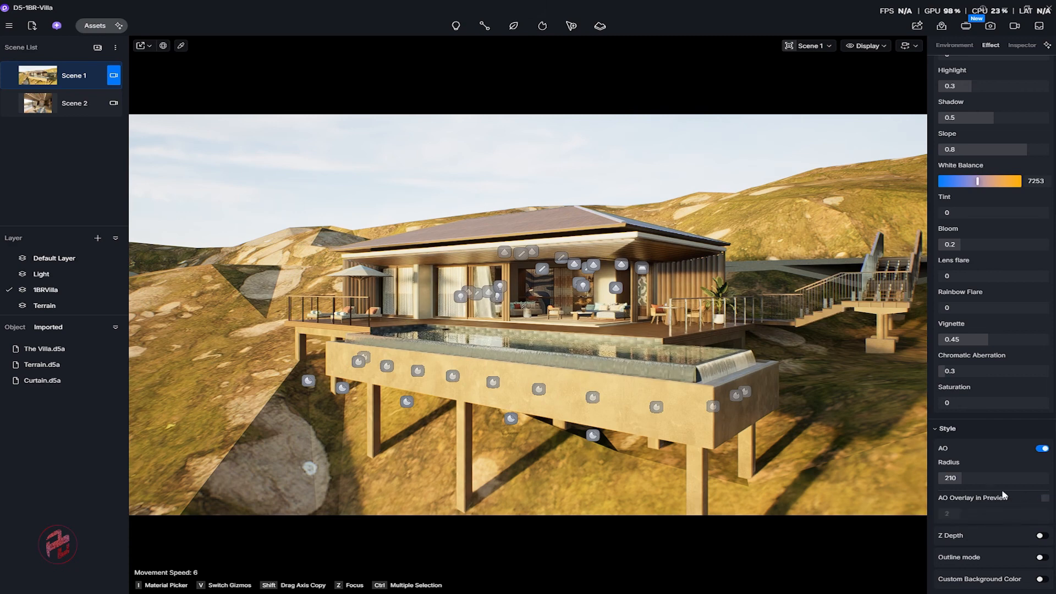
Raise the AO radius to 655 and turn on AO Overlay in Preview.
{"action": "mouse_move", "coordinate": [955, 477]}
{"action": "left_click_drag", "start_coordinate": [965, 477], "coordinate": [1005, 477]}
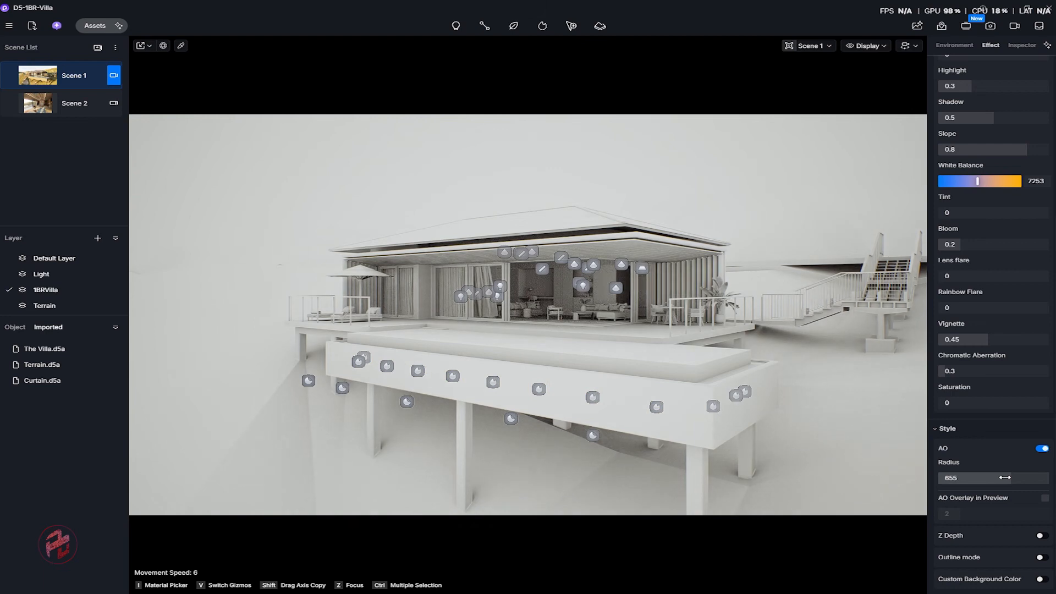
{"action": "left_click", "coordinate": [1044, 497]}
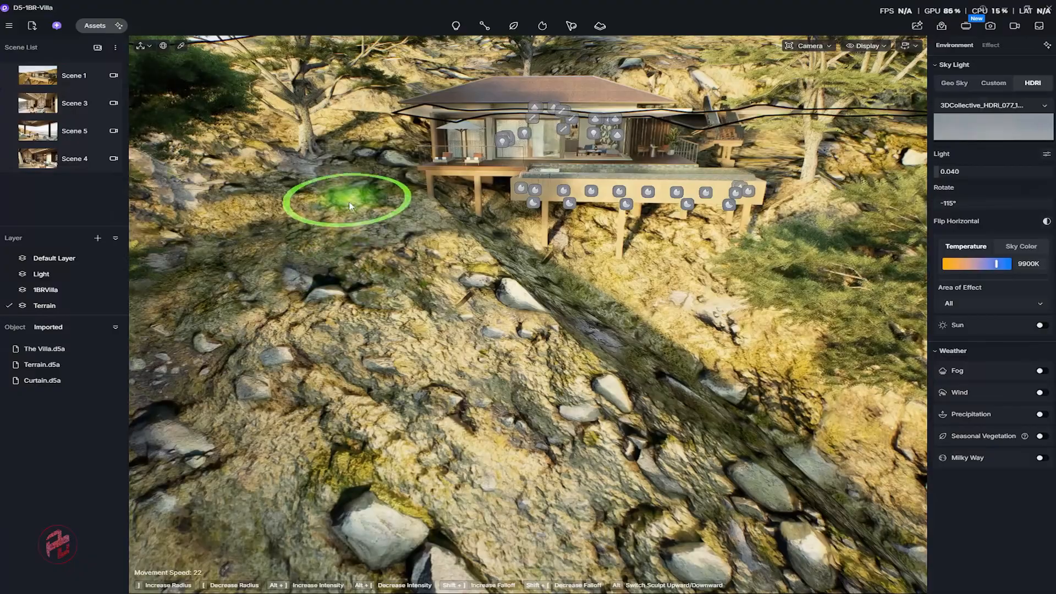
Cover the rocky slope below and beside the villa's pool with brushed-on shrubs and trees.
{"action": "mouse_move", "coordinate": [350, 206]}
{"action": "left_mouse_down"}
{"action": "mouse_move", "coordinate": [329, 263]}
{"action": "mouse_move", "coordinate": [523, 319]}
{"action": "mouse_move", "coordinate": [146, 225]}
{"action": "mouse_move", "coordinate": [319, 131]}
{"action": "mouse_move", "coordinate": [354, 236]}
{"action": "mouse_move", "coordinate": [453, 370]}
{"action": "mouse_move", "coordinate": [660, 368]}
{"action": "mouse_move", "coordinate": [784, 481]}
{"action": "mouse_move", "coordinate": [660, 424]}
{"action": "left_mouse_up"}
{"action": "mouse_move", "coordinate": [660, 425]}
{"action": "right_mouse_down"}
{"action": "mouse_move", "coordinate": [561, 412]}
{"action": "mouse_move", "coordinate": [552, 358]}
{"action": "mouse_move", "coordinate": [789, 332]}
{"action": "right_mouse_up"}
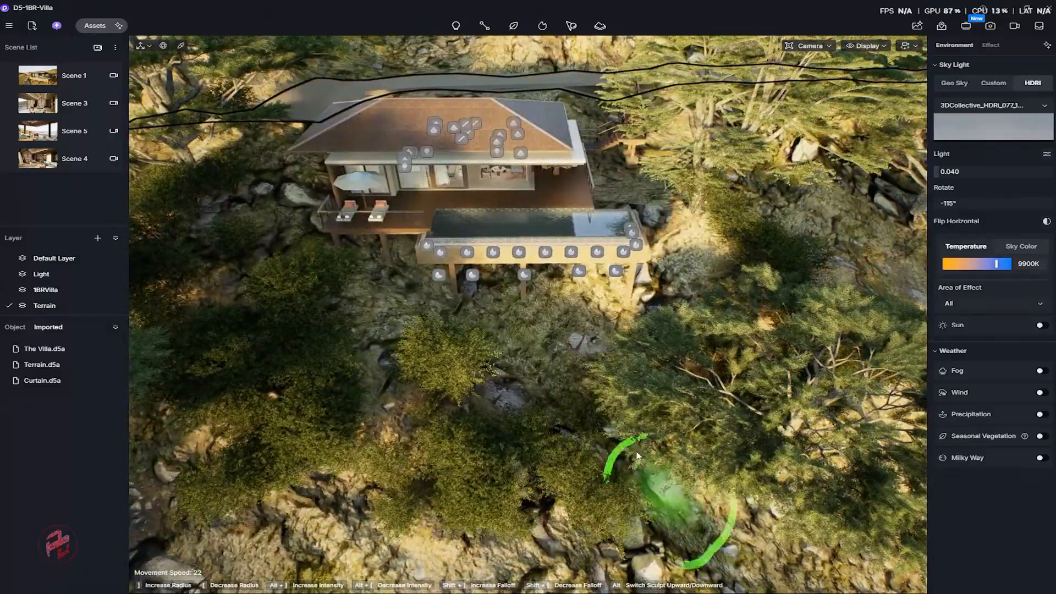
{"action": "right_click_drag", "start_coordinate": [761, 459], "coordinate": [634, 434]}
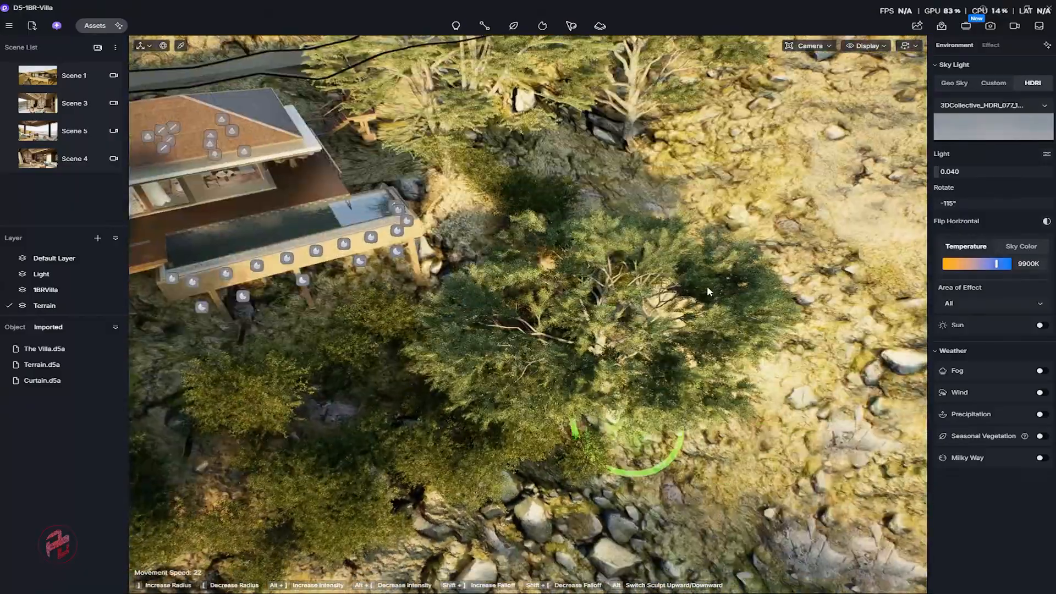
{"action": "mouse_move", "coordinate": [580, 179]}
{"action": "left_mouse_down"}
{"action": "mouse_move", "coordinate": [544, 147]}
{"action": "mouse_move", "coordinate": [850, 388]}
{"action": "mouse_move", "coordinate": [621, 83]}
{"action": "mouse_move", "coordinate": [446, 137]}
{"action": "left_mouse_up"}
Review the new vegetation from Scenes 1, 3 and 5 and return to Scene 1.
{"action": "left_click", "coordinate": [80, 82]}
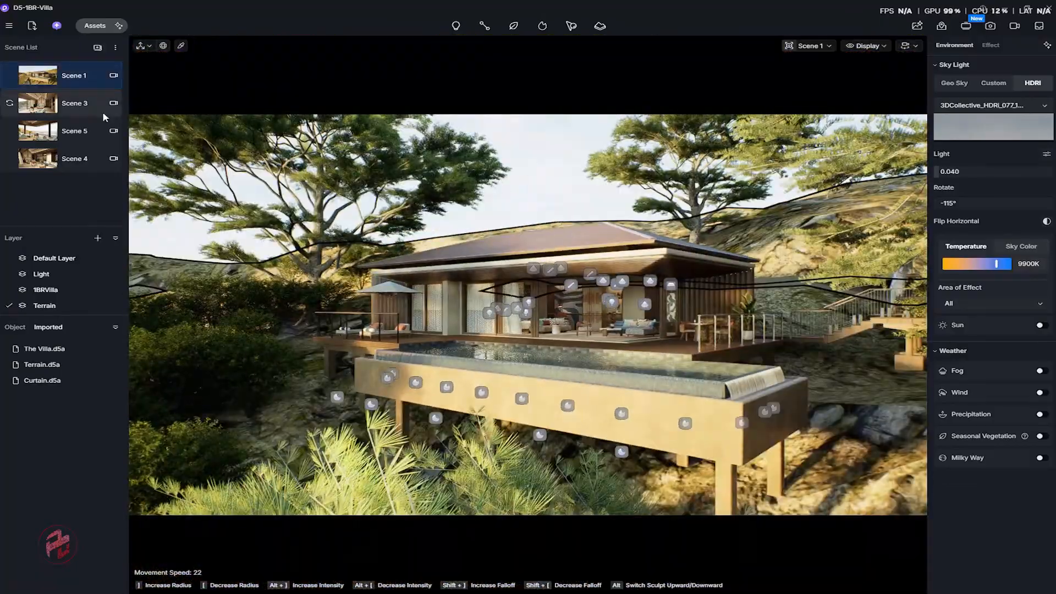
{"action": "left_click", "coordinate": [102, 112]}
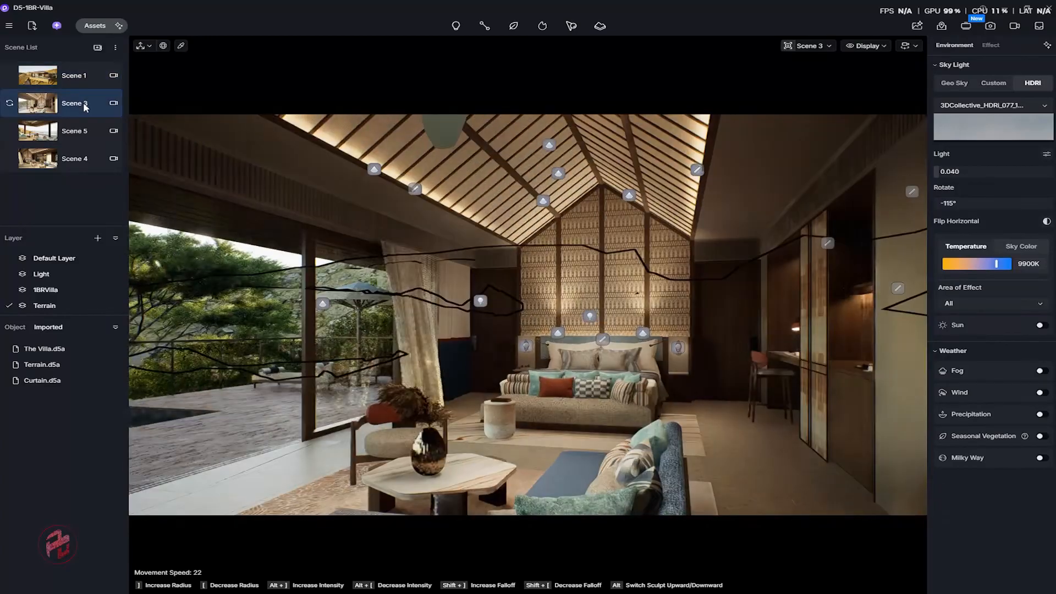
{"action": "left_click", "coordinate": [74, 140]}
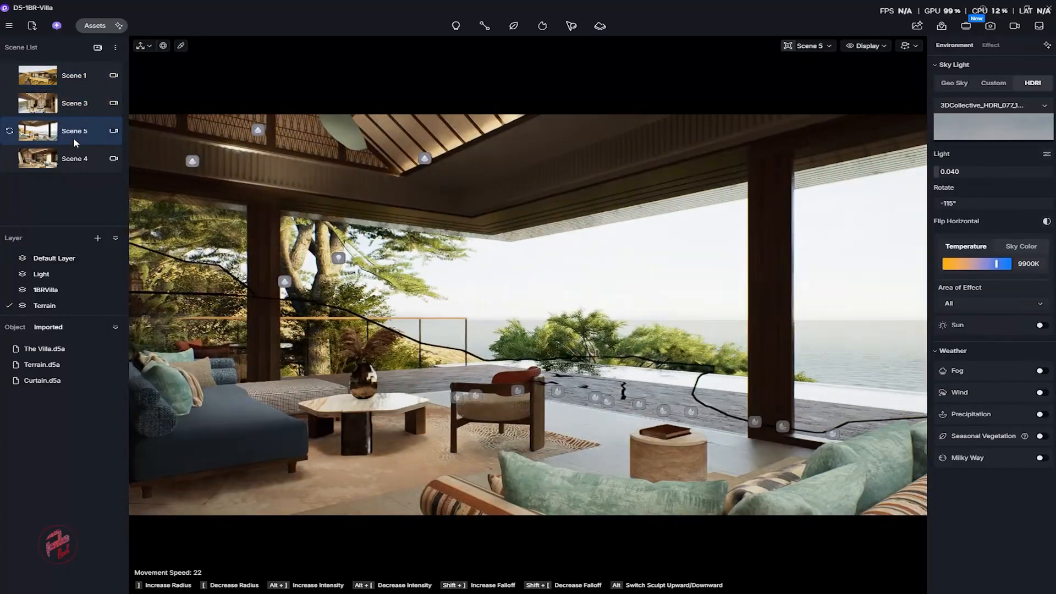
{"action": "left_click", "coordinate": [76, 80]}
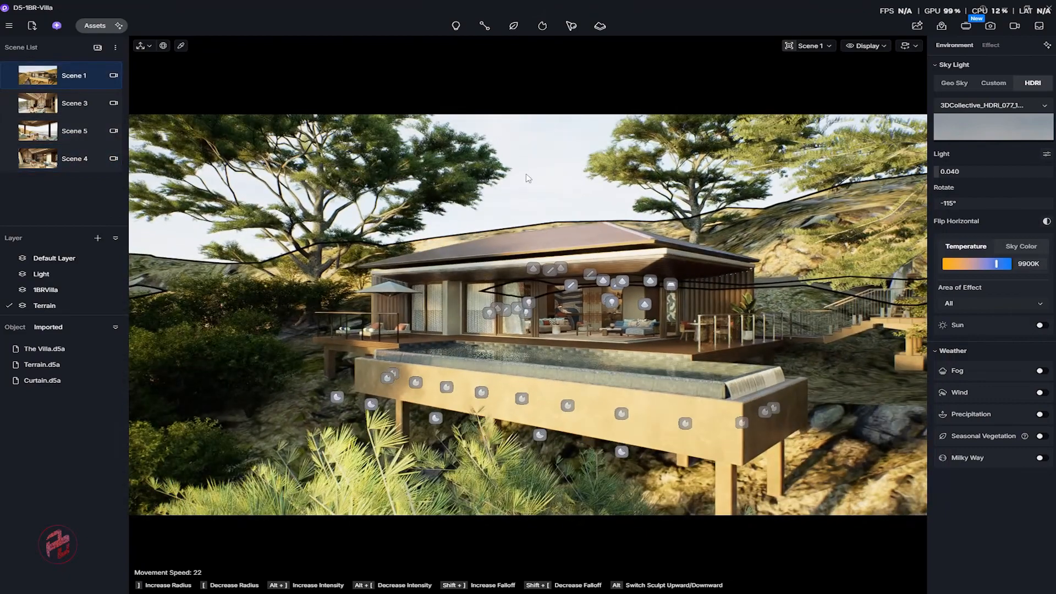
Move the large cedar beside the umbrella terrace farther back behind the villa and check the composition in Scene 1.
{"action": "left_click", "coordinate": [373, 190]}
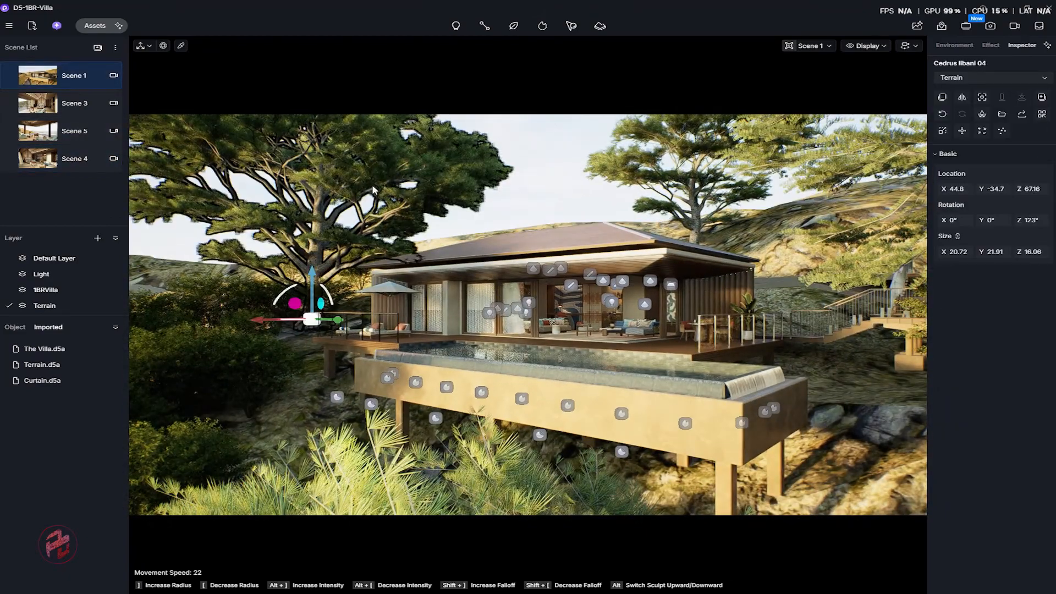
{"action": "left_click_drag", "start_coordinate": [312, 322], "coordinate": [288, 318]}
{"action": "left_click", "coordinate": [419, 516]}
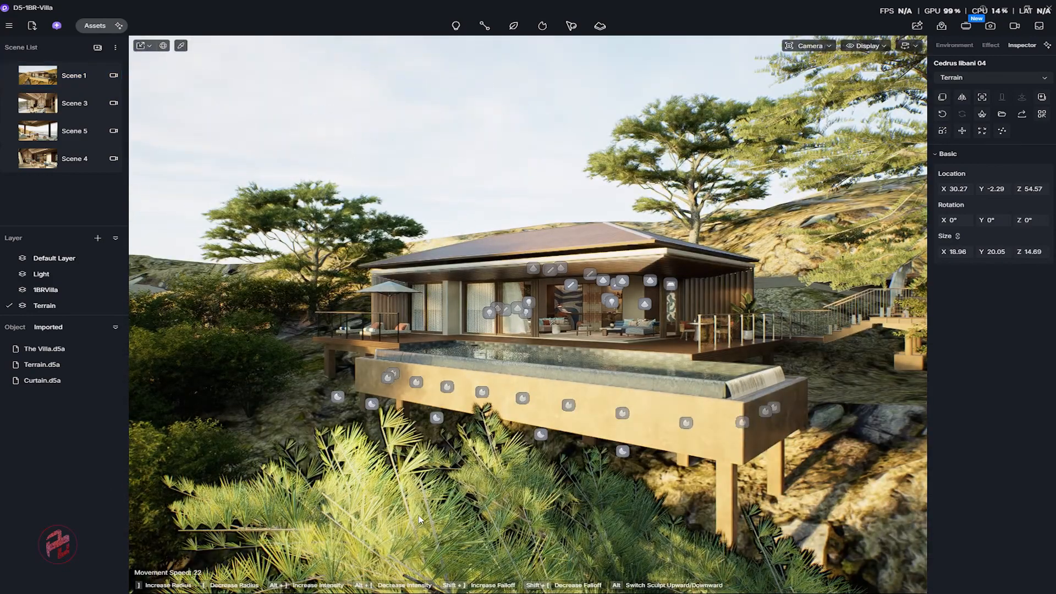
{"action": "left_click", "coordinate": [77, 77]}
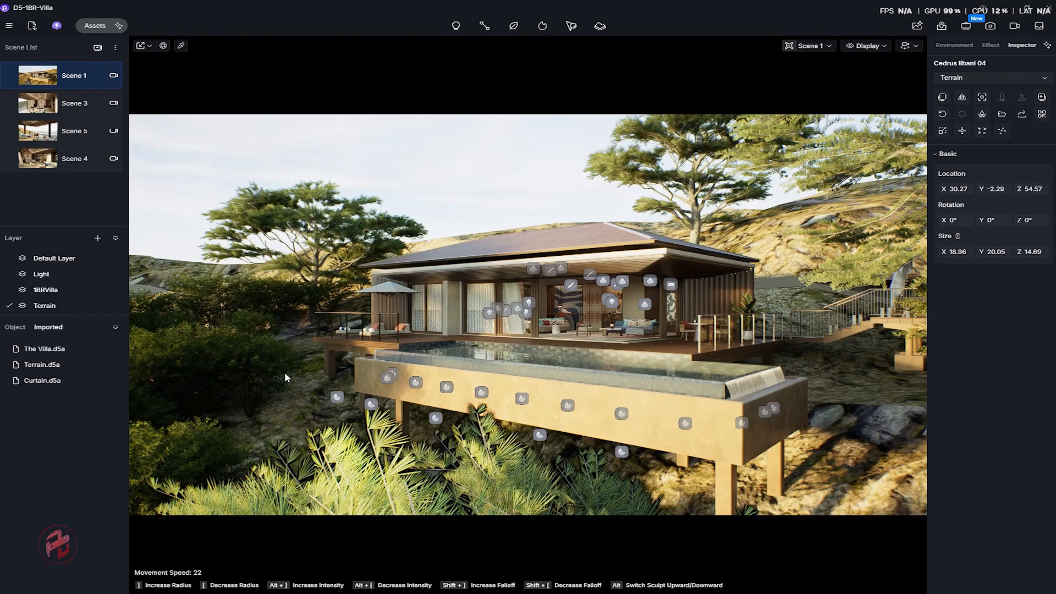
Check the vegetation in Scene 5, then examine the trees on the hillside from outside, facing the villa.
{"action": "left_click", "coordinate": [77, 131]}
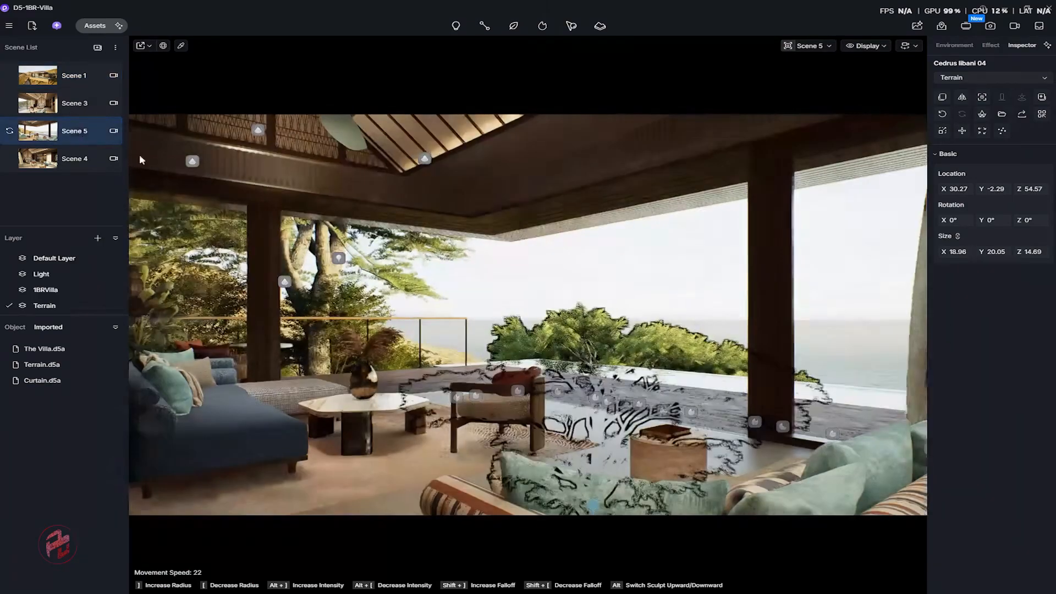
{"action": "left_click", "coordinate": [598, 274]}
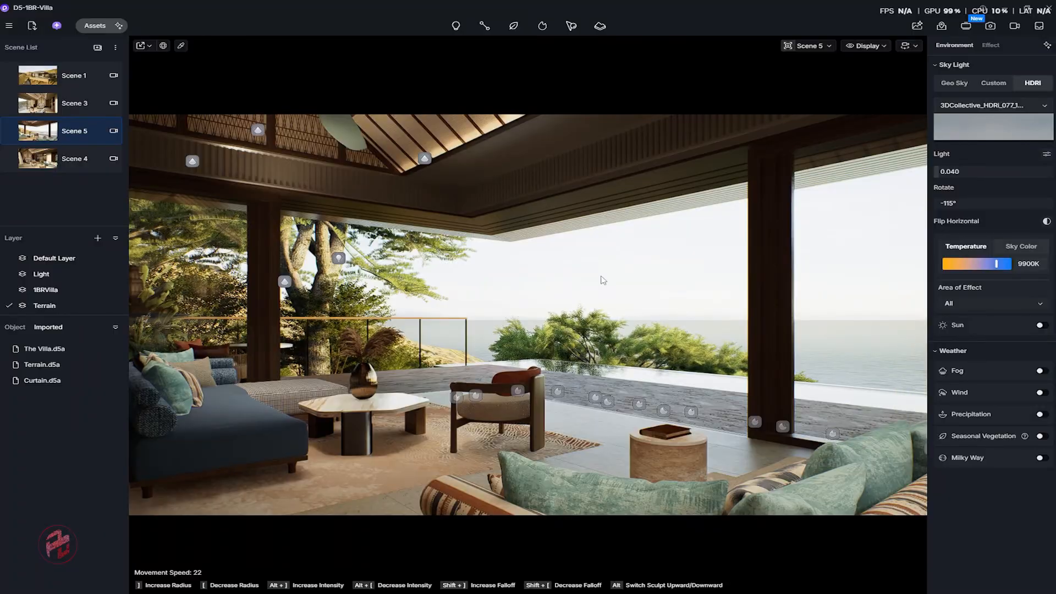
{"action": "key", "text": "w"}
{"action": "scroll", "coordinate": [620, 275], "scroll_direction": "up", "scroll_amount": 2}
{"action": "right_click_drag", "start_coordinate": [620, 275], "coordinate": [429, 316]}
{"action": "key", "text": "s"}
{"action": "scroll", "coordinate": [429, 295], "scroll_direction": "up", "scroll_amount": 1}
{"action": "key", "text": "w"}
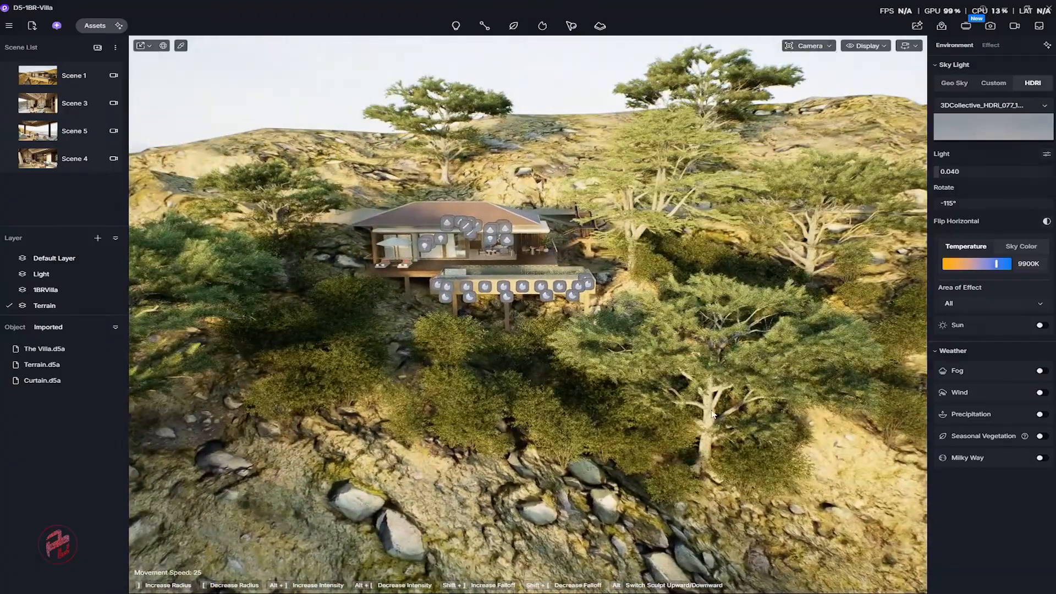
Randomize the size of the cedars around the villa, including those on the ridge and the one below the pool.
{"action": "left_click", "coordinate": [820, 306]}
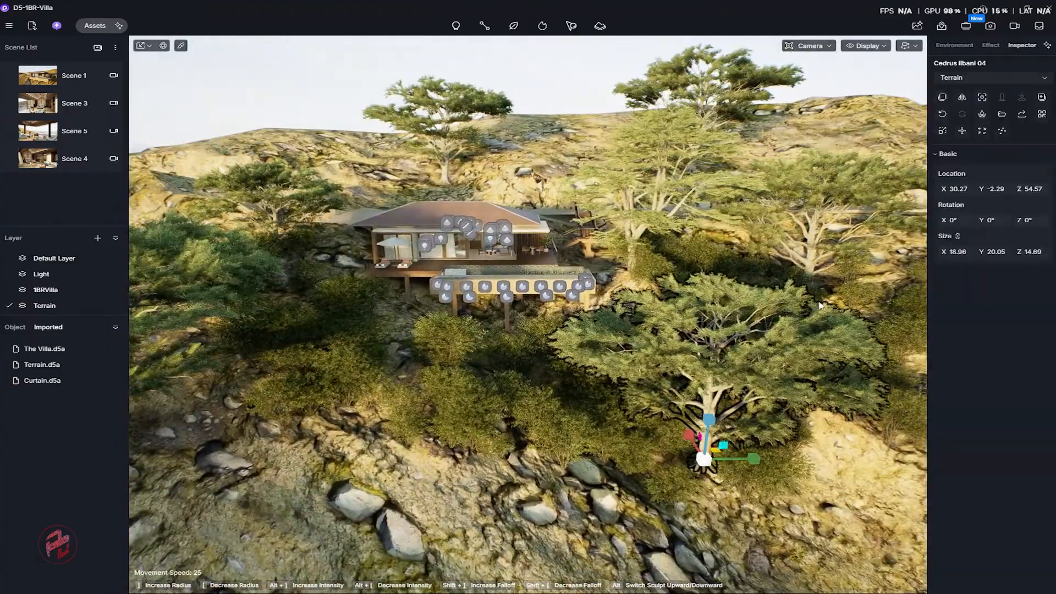
{"action": "left_click", "coordinate": [942, 131]}
{"action": "left_click", "coordinate": [825, 204]}
{"action": "left_click", "coordinate": [944, 131]}
{"action": "left_click", "coordinate": [663, 182]}
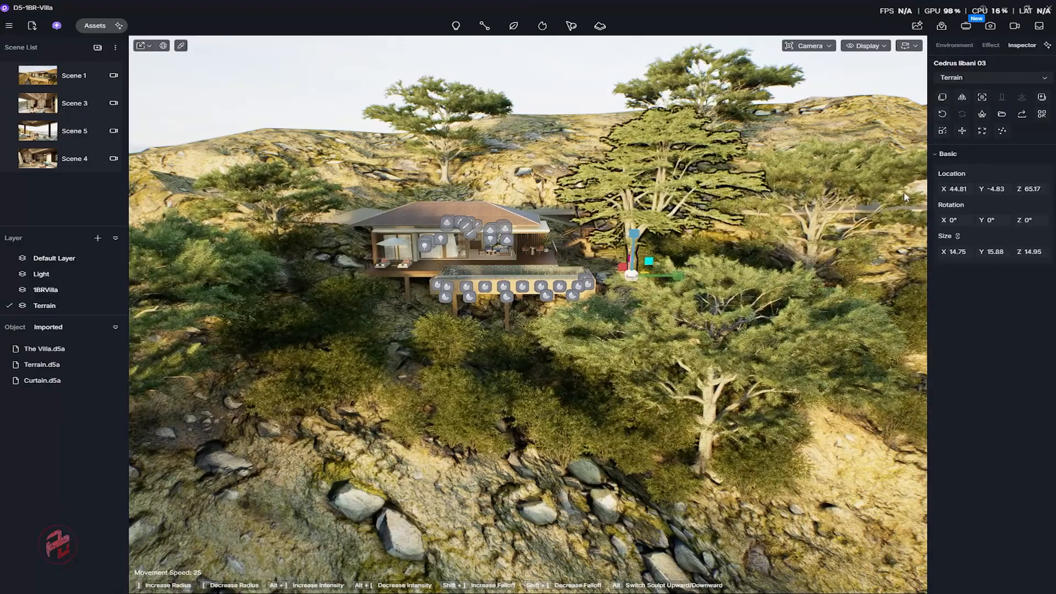
{"action": "left_click", "coordinate": [944, 131]}
{"action": "left_click", "coordinate": [720, 77]}
{"action": "left_click", "coordinate": [946, 131]}
{"action": "left_click", "coordinate": [435, 94]}
{"action": "left_click", "coordinate": [943, 131]}
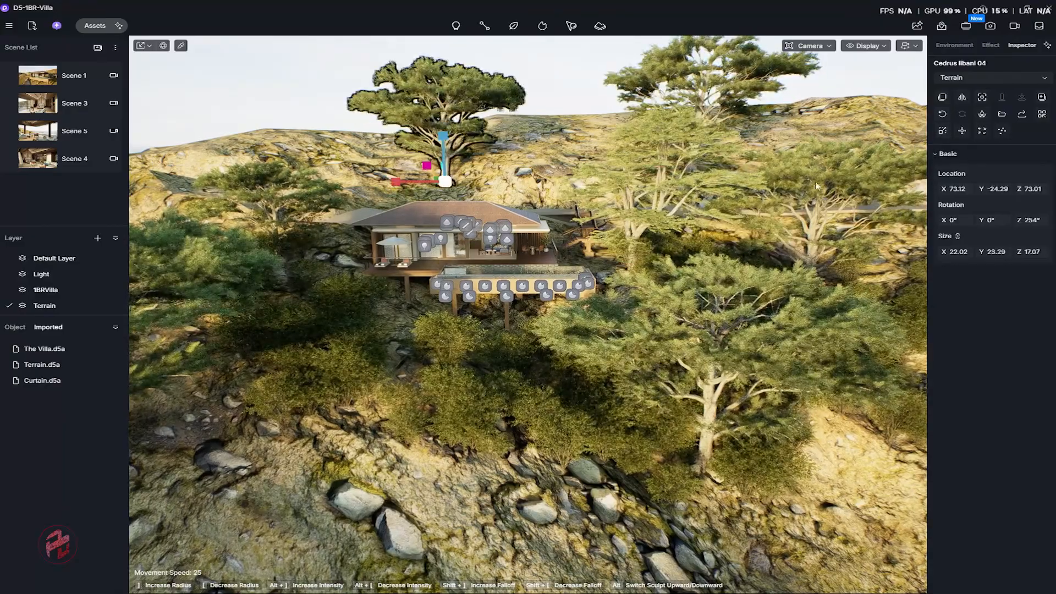
{"action": "left_click", "coordinate": [943, 131]}
Randomize the rotation of the cedar on the ridge behind the villa and the large cedar below the pool.
{"action": "left_click", "coordinate": [983, 132]}
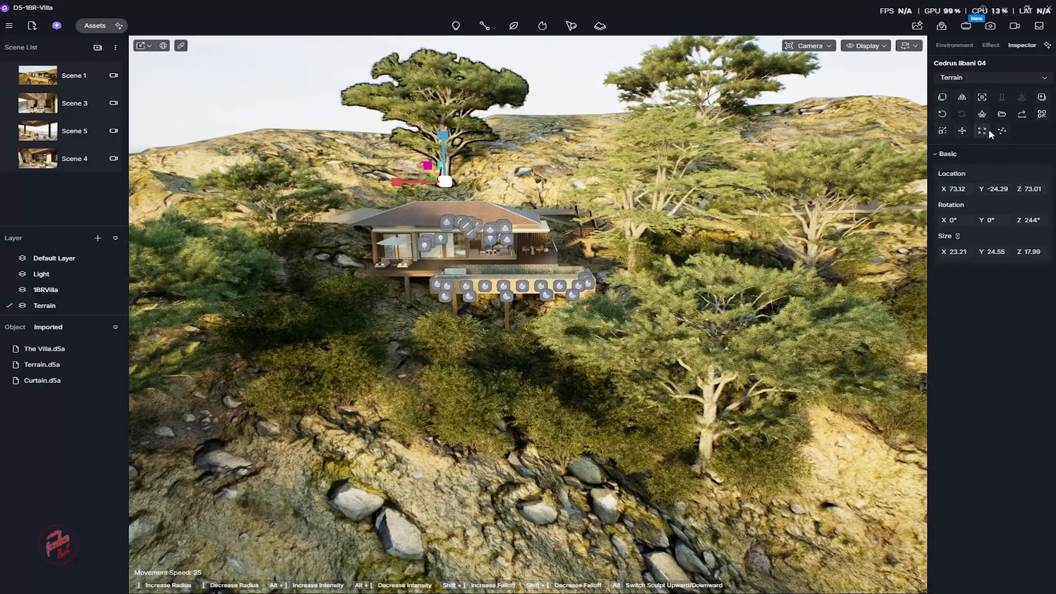
{"action": "left_click", "coordinate": [734, 82]}
{"action": "left_click", "coordinate": [715, 330]}
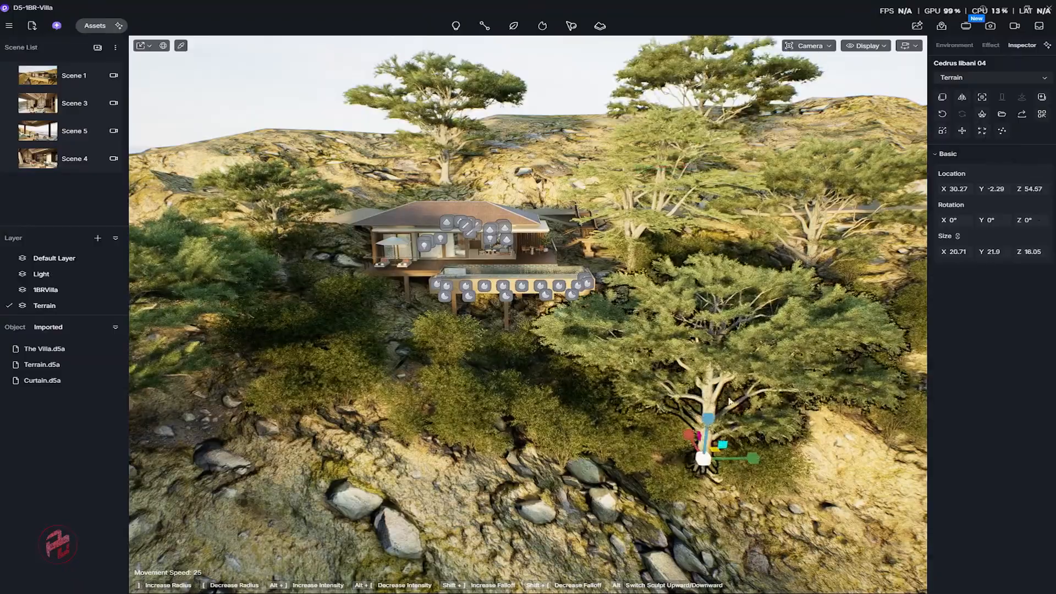
{"action": "left_click", "coordinate": [982, 131]}
{"action": "left_click", "coordinate": [981, 134]}
{"action": "left_click", "coordinate": [981, 134]}
{"action": "left_click", "coordinate": [981, 134]}
{"action": "left_click", "coordinate": [981, 134]}
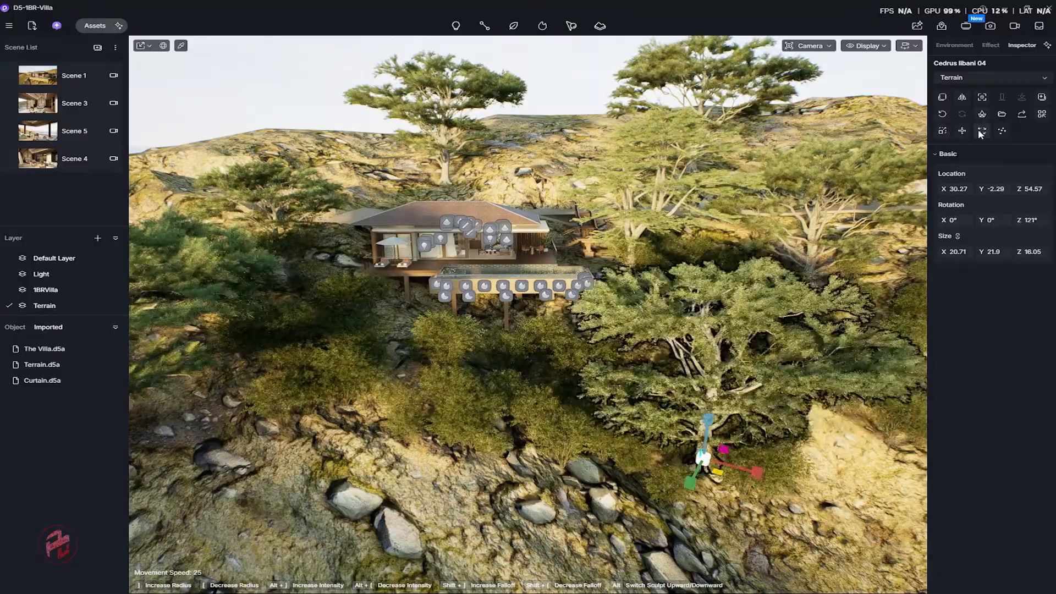
{"action": "left_click", "coordinate": [981, 133]}
Deselect the cedar and rotate the sky HDRI to -91° for an exterior view of the villa and pool.
{"action": "right_click_drag", "start_coordinate": [615, 287], "coordinate": [352, 335]}
{"action": "key", "text": "Escape"}
{"action": "key", "text": "w"}
{"action": "key", "text": "s"}
{"action": "key", "text": "d"}
{"action": "key", "text": "w"}
{"action": "right_click_drag", "start_coordinate": [550, 327], "coordinate": [511, 312]}
{"action": "key", "text": "s"}
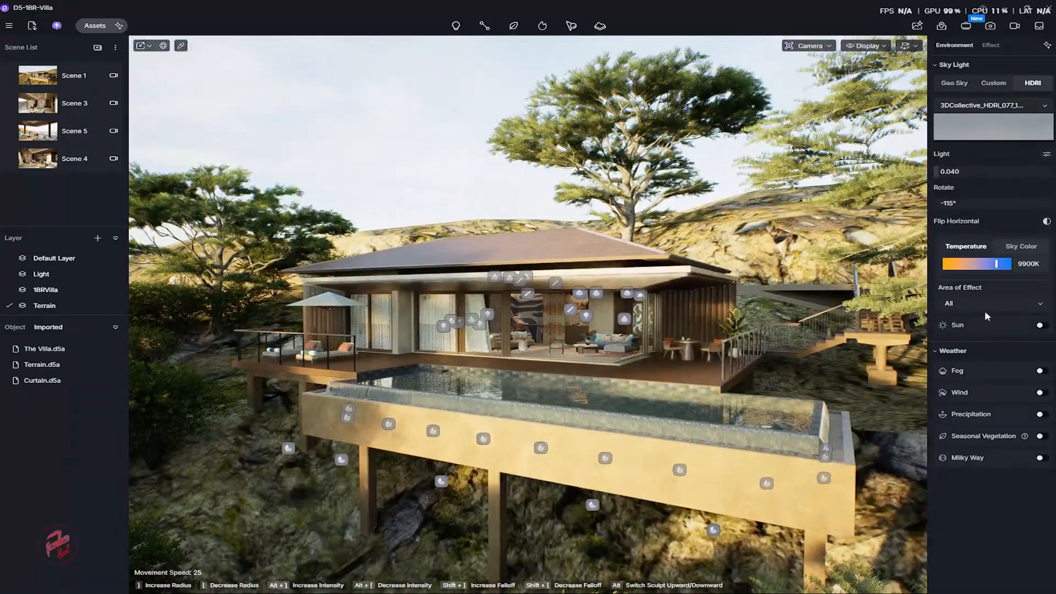
{"action": "left_click_drag", "start_coordinate": [985, 203], "coordinate": [994, 204]}
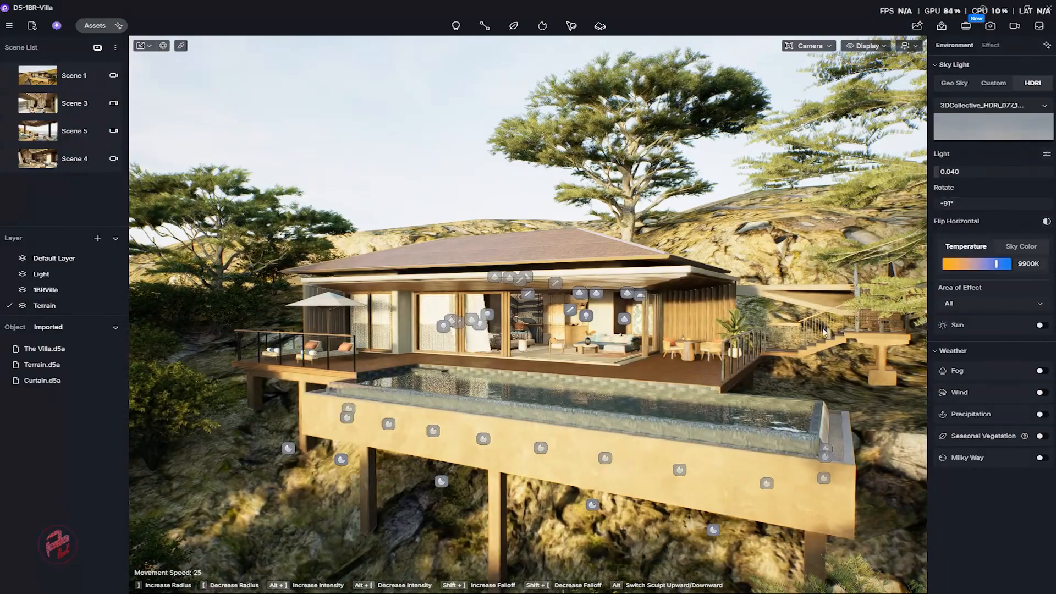
Update Scene 1 with a corner view of the villa and undo the accidental update of Scene 3.
{"action": "right_click_drag", "start_coordinate": [550, 313], "coordinate": [484, 313]}
{"action": "key", "text": "d"}
{"action": "left_click", "coordinate": [9, 77]}
{"action": "left_click", "coordinate": [9, 104]}
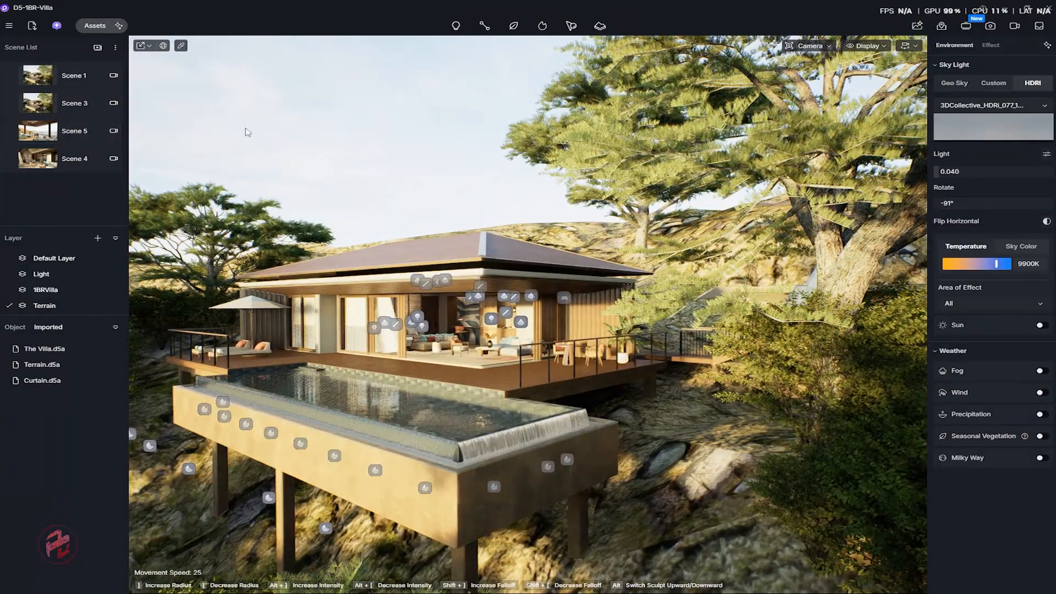
{"action": "key", "text": "ctrl+z"}
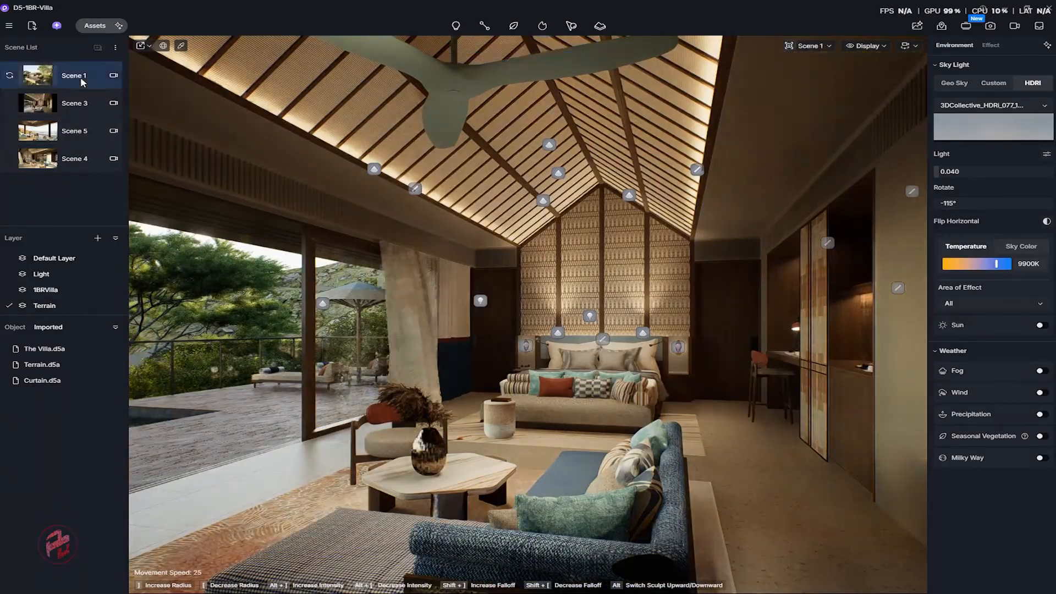
Compare alternative exterior framings of the villa and pool with the saved Scene 1 view.
{"action": "left_click", "coordinate": [81, 80]}
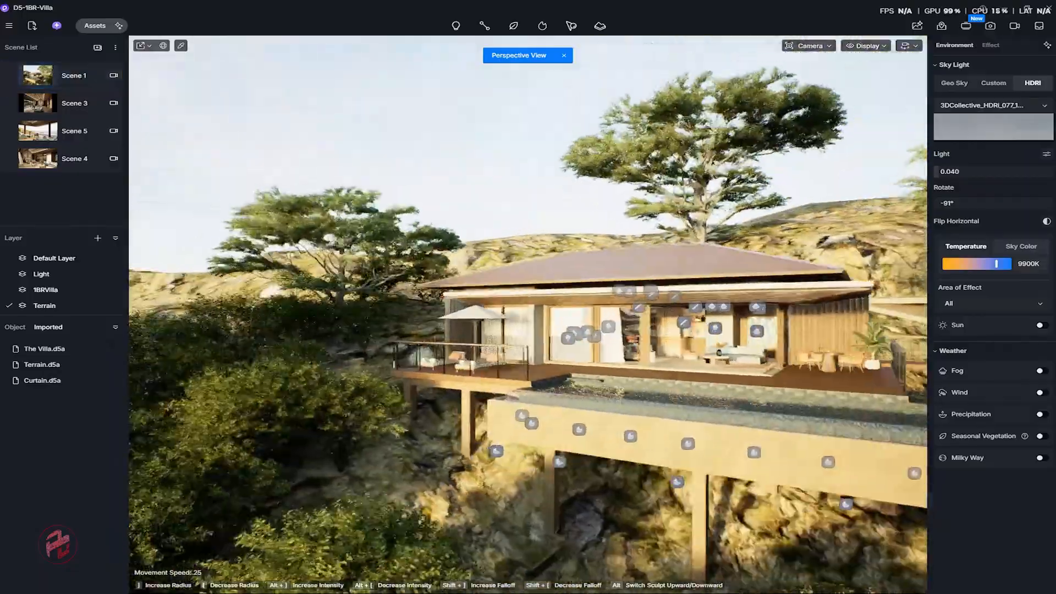
{"action": "key", "text": "d"}
{"action": "key", "text": "s"}
{"action": "key", "text": "w"}
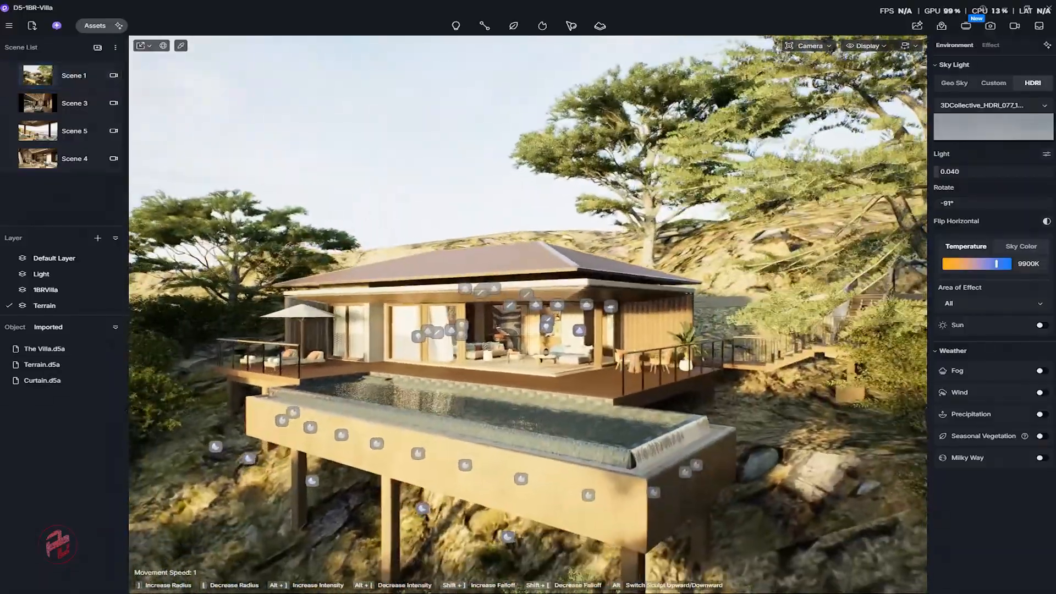
{"action": "key", "text": "s"}
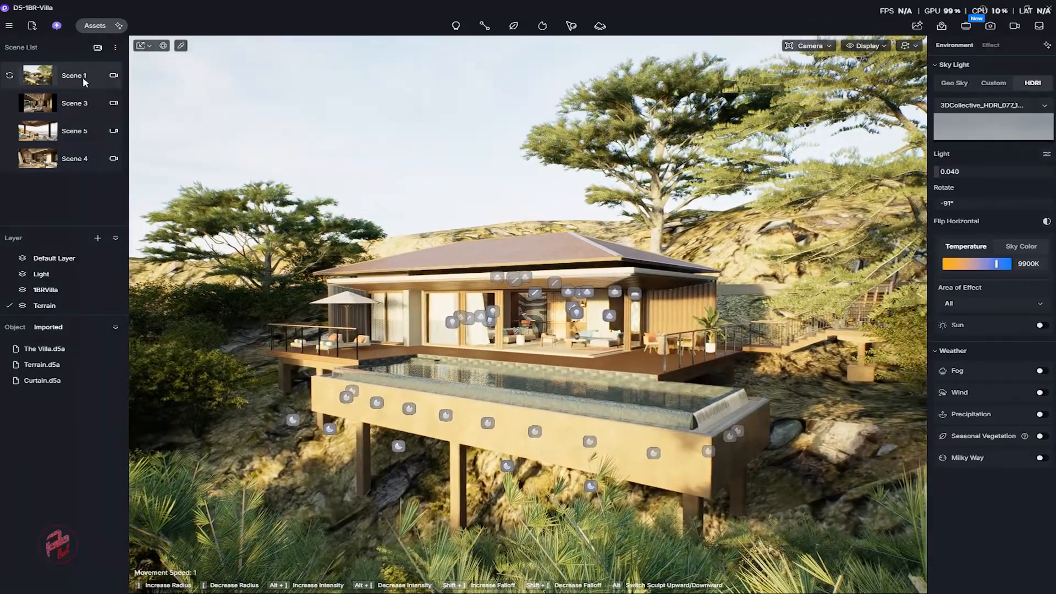
{"action": "left_click", "coordinate": [83, 82]}
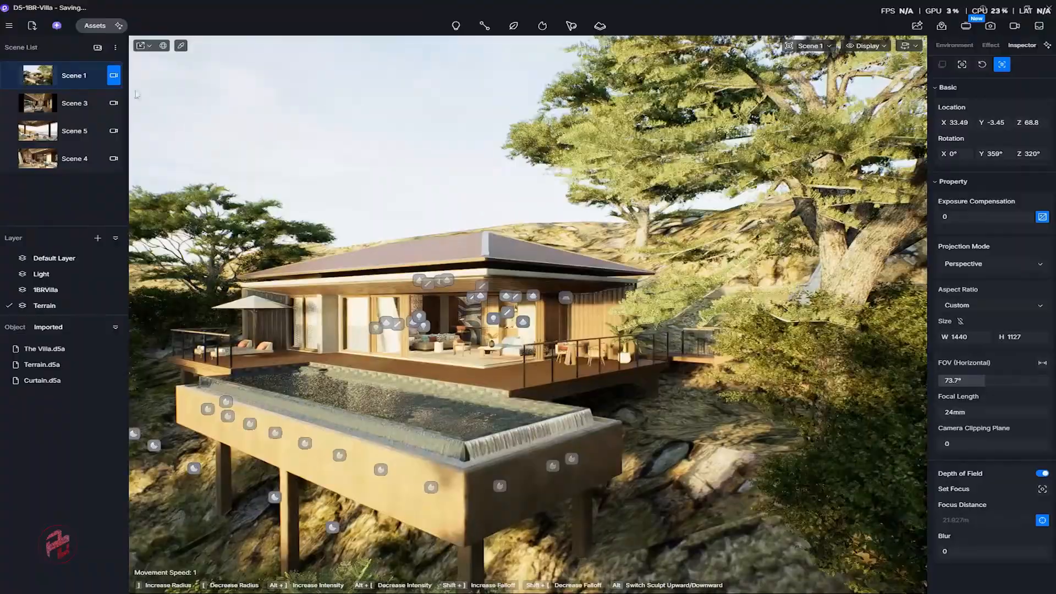
{"action": "left_click", "coordinate": [231, 129]}
{"action": "key", "text": "s"}
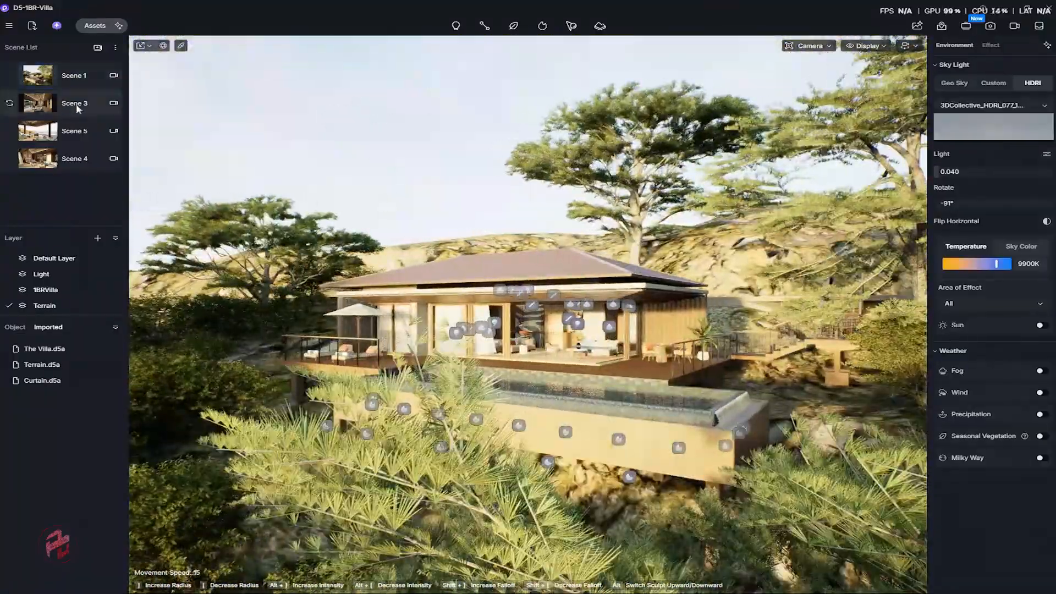
Copy Scene 3's environment settings to Scene 1 and open Scene 1.
{"action": "left_click", "coordinate": [77, 105]}
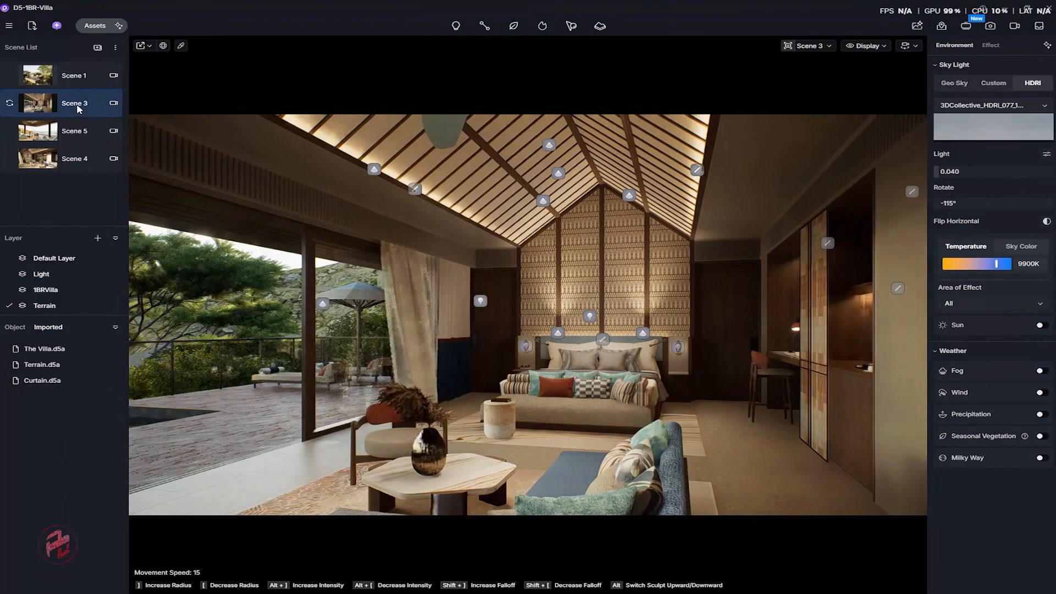
{"action": "right_click", "coordinate": [73, 106]}
{"action": "left_click", "coordinate": [97, 165]}
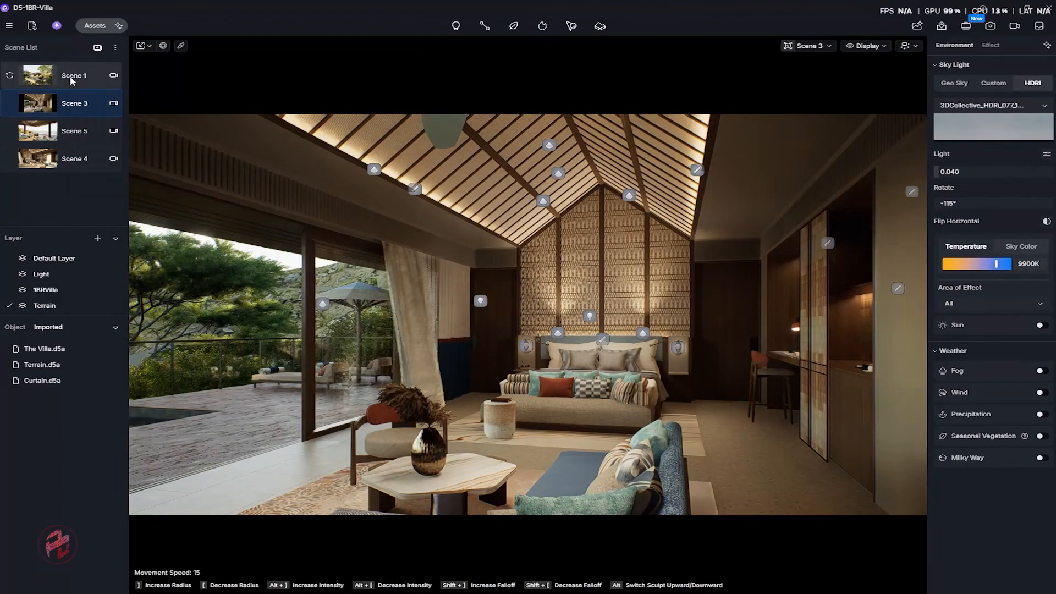
{"action": "right_click", "coordinate": [70, 77]}
{"action": "left_click", "coordinate": [93, 148]}
{"action": "left_click", "coordinate": [75, 84]}
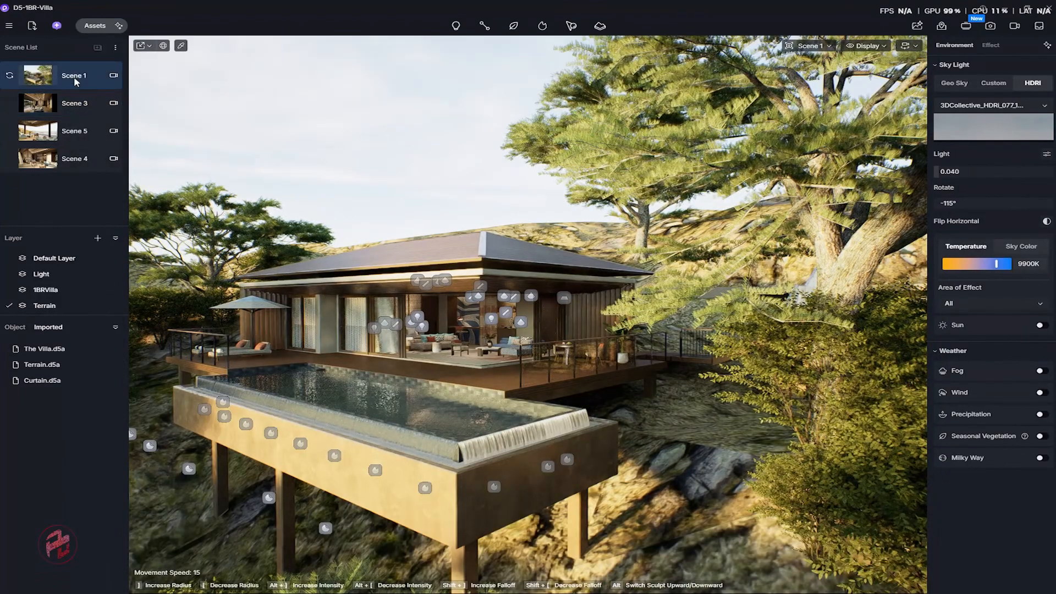
Set the exterior camera's aspect ratio to 16:9.
{"action": "left_click", "coordinate": [117, 81]}
{"action": "left_click", "coordinate": [116, 79]}
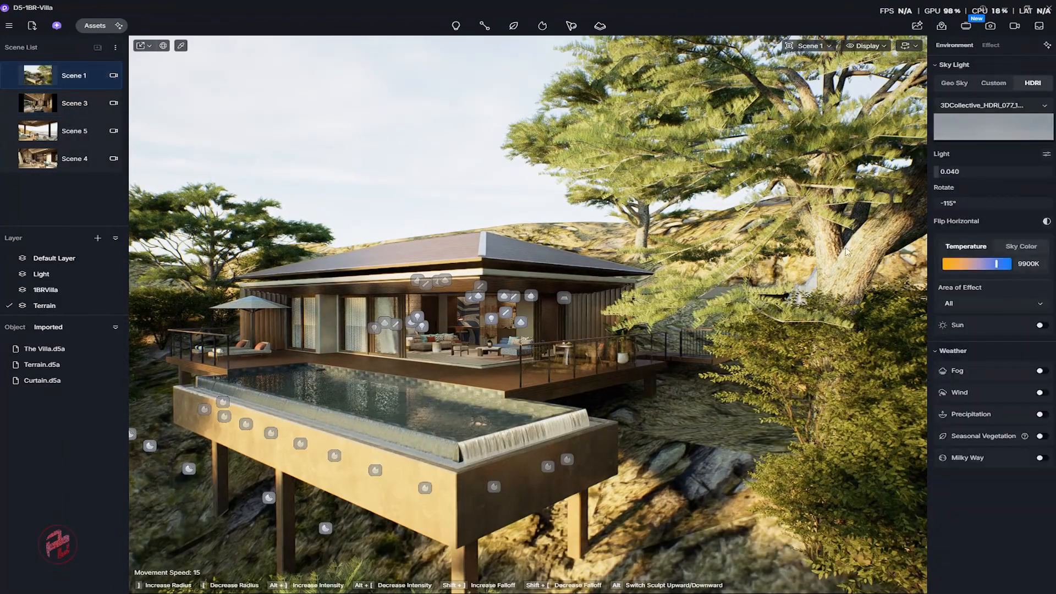
{"action": "middle_click_drag", "start_coordinate": [363, 292], "coordinate": [489, 280]}
{"action": "left_click", "coordinate": [113, 75]}
{"action": "left_click", "coordinate": [990, 304]}
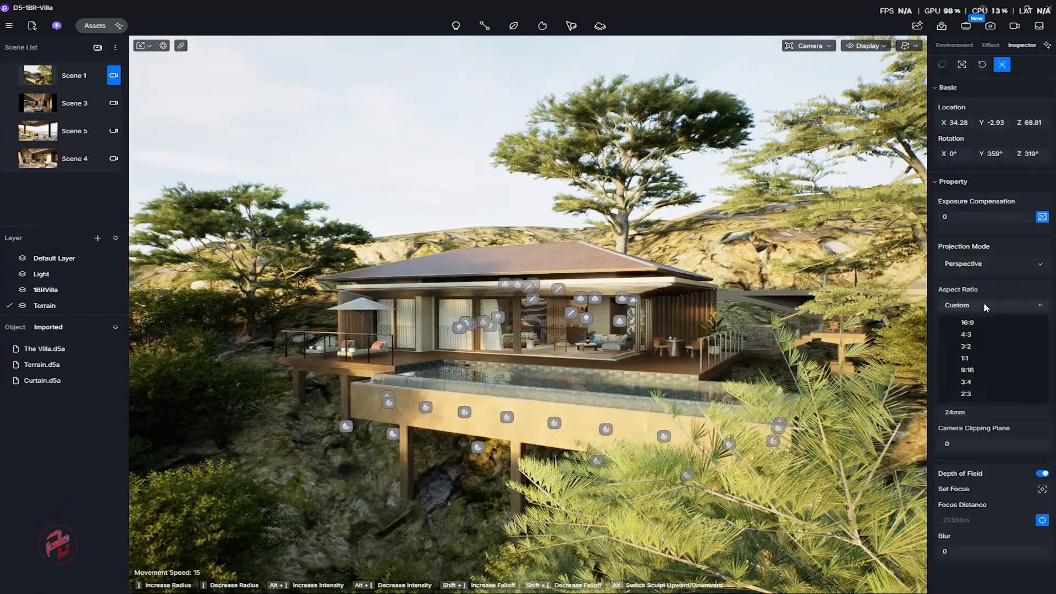
{"action": "left_click", "coordinate": [984, 324]}
Frame the villa and pool between foreground branches with the rule-of-thirds grid on, and update Scene 1 with this view.
{"action": "mouse_move", "coordinate": [550, 314]}
{"action": "right_mouse_down"}
{"action": "mouse_move", "coordinate": [478, 297]}
{"action": "mouse_move", "coordinate": [509, 314]}
{"action": "mouse_move", "coordinate": [473, 313]}
{"action": "mouse_move", "coordinate": [541, 320]}
{"action": "right_mouse_up"}
{"action": "scroll", "coordinate": [528, 315], "scroll_direction": "down", "scroll_amount": 1}
{"action": "key", "text": "d"}
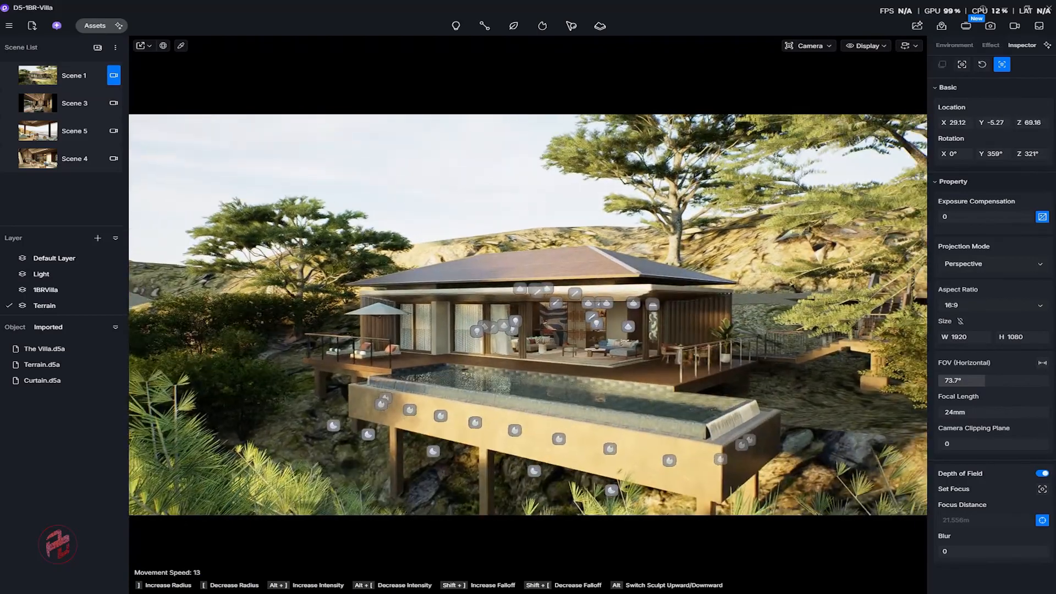
{"action": "key", "text": "q"}
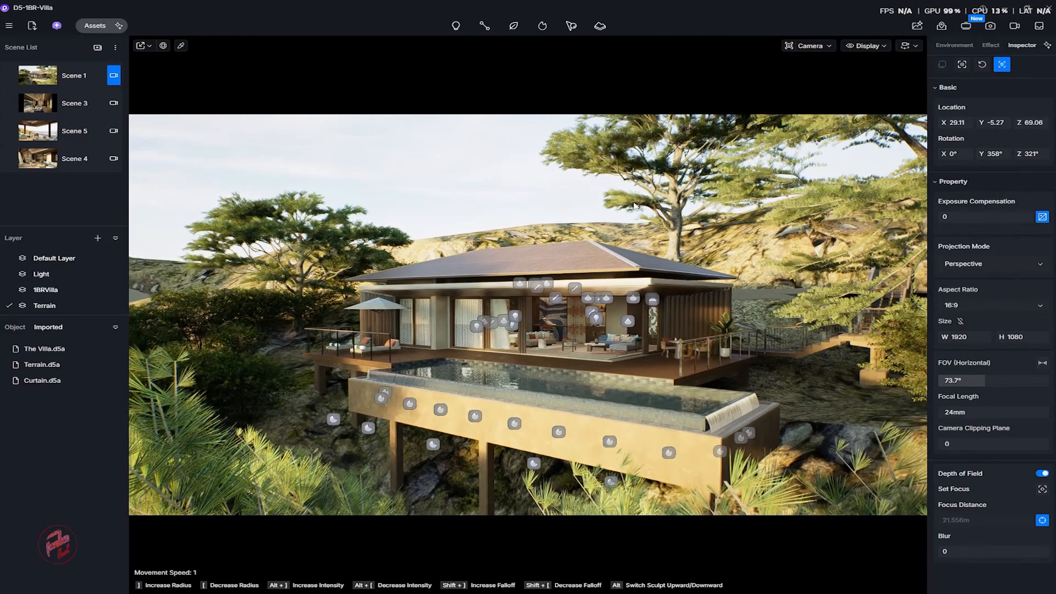
{"action": "left_click", "coordinate": [867, 48]}
{"action": "right_click_drag", "start_coordinate": [607, 250], "coordinate": [606, 264]}
{"action": "left_click", "coordinate": [9, 75]}
Check Scene 3, then rotate the sky HDRI to -96° in Scene 5.
{"action": "left_click", "coordinate": [69, 108]}
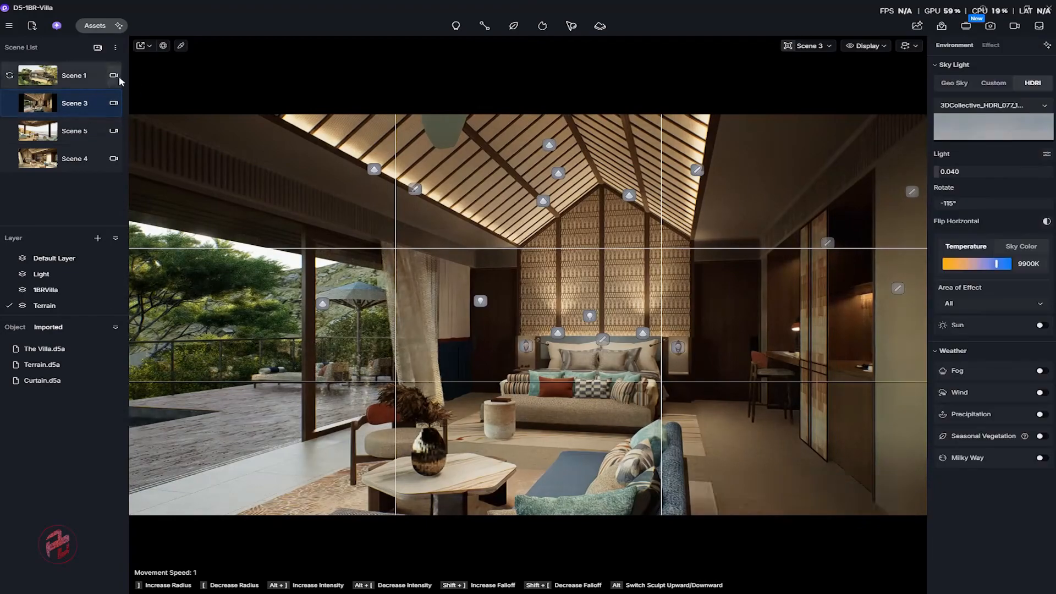
{"action": "left_click", "coordinate": [77, 131]}
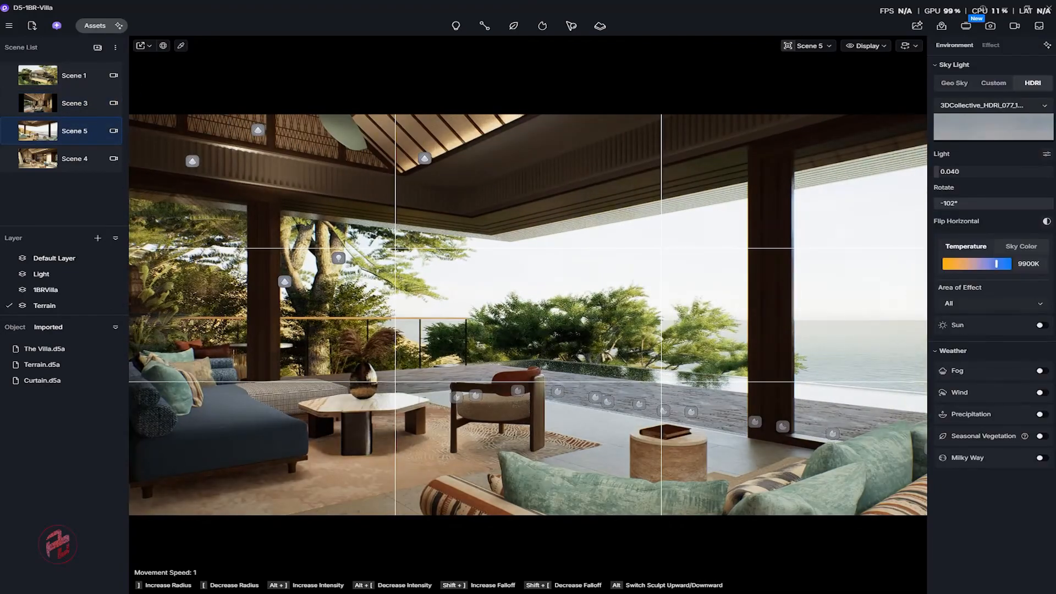
{"action": "mouse_move", "coordinate": [979, 203]}
{"action": "left_mouse_down"}
{"action": "mouse_move", "coordinate": [1012, 203]}
{"action": "mouse_move", "coordinate": [959, 203]}
{"action": "left_mouse_up"}
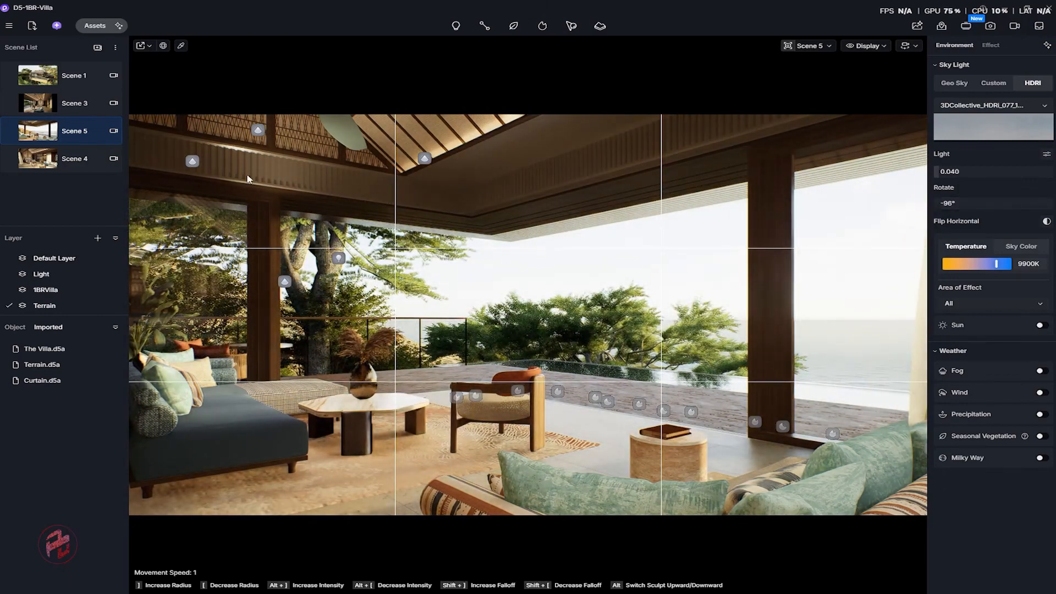
Rotate the sky HDRI to -73° in Scene 3 and to -104° in Scene 1.
{"action": "left_click", "coordinate": [73, 105]}
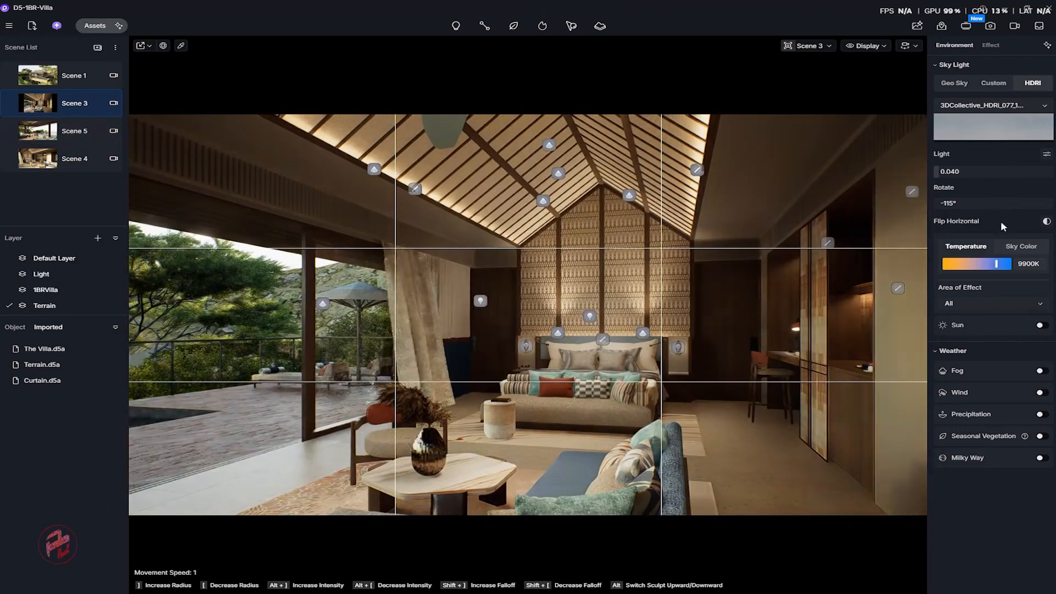
{"action": "left_click_drag", "start_coordinate": [973, 203], "coordinate": [979, 202]}
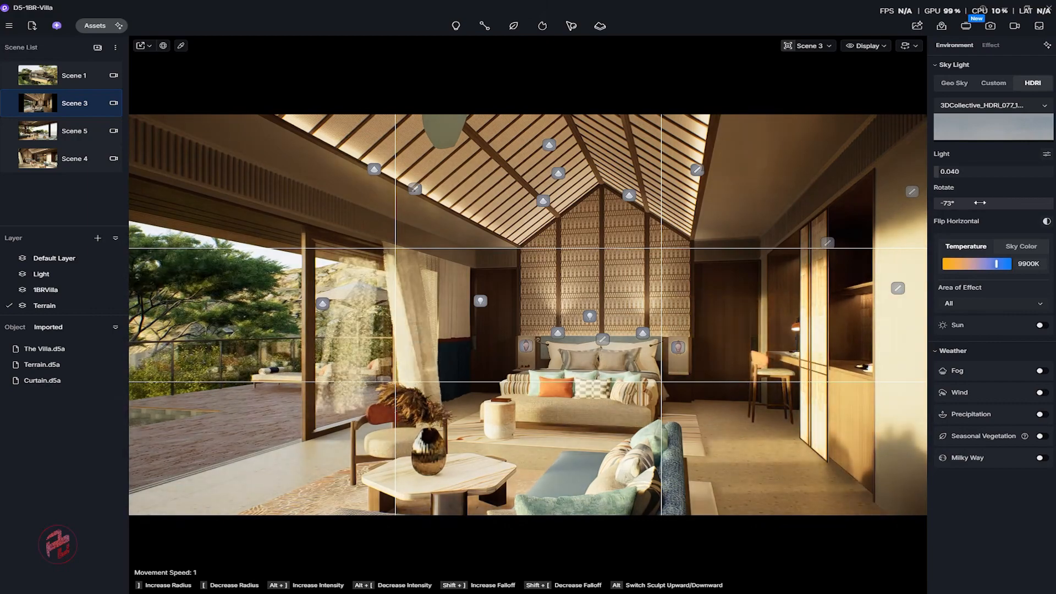
{"action": "left_click", "coordinate": [33, 74]}
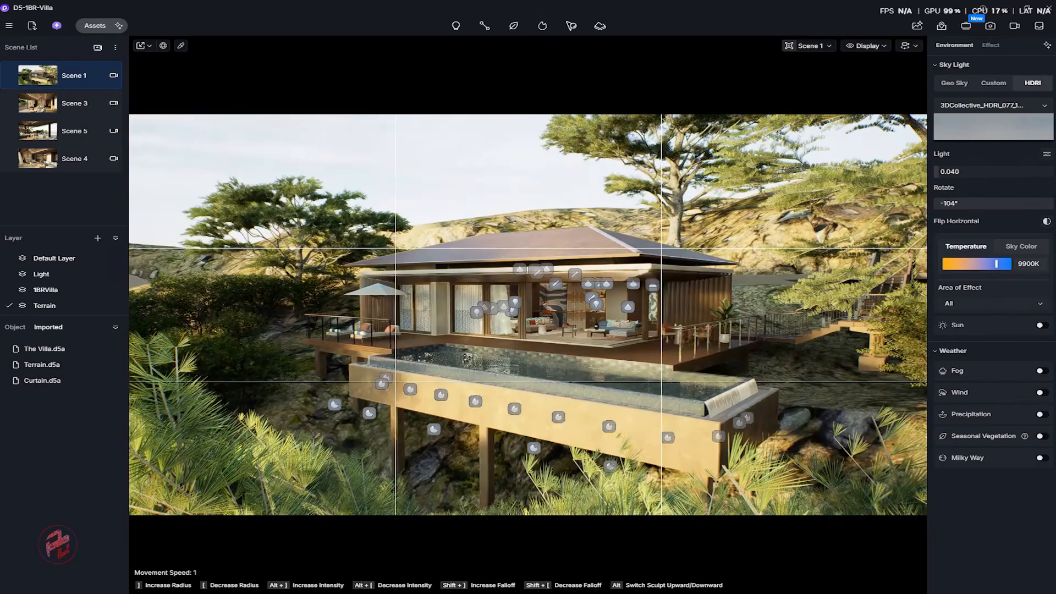
{"action": "mouse_move", "coordinate": [968, 203]}
{"action": "left_mouse_down"}
{"action": "mouse_move", "coordinate": [1020, 203]}
{"action": "mouse_move", "coordinate": [951, 203]}
{"action": "mouse_move", "coordinate": [970, 204]}
{"action": "left_mouse_up"}
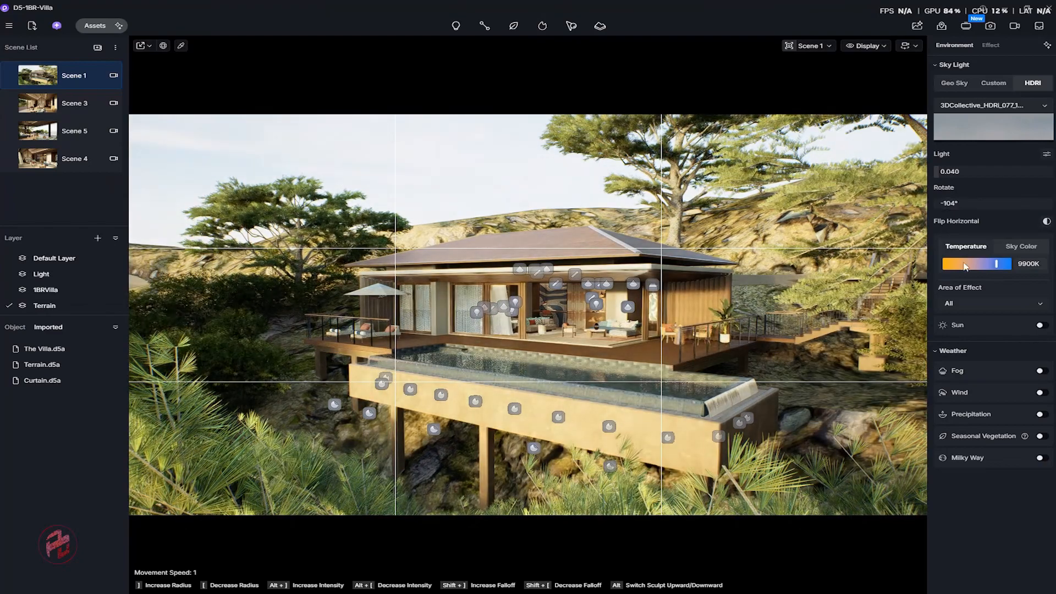
Rotate the sky HDRI to -18° in Scene 4 to change the sunlight entering the bedroom.
{"action": "left_click", "coordinate": [74, 158]}
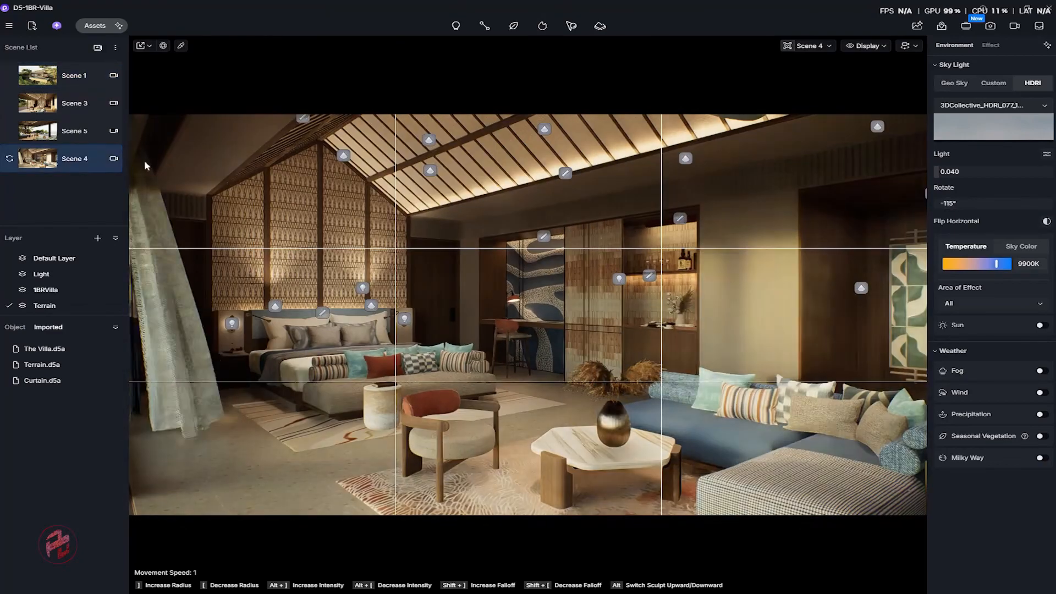
{"action": "mouse_move", "coordinate": [979, 204]}
{"action": "left_mouse_down"}
{"action": "mouse_move", "coordinate": [949, 204]}
{"action": "mouse_move", "coordinate": [963, 203]}
{"action": "left_mouse_up"}
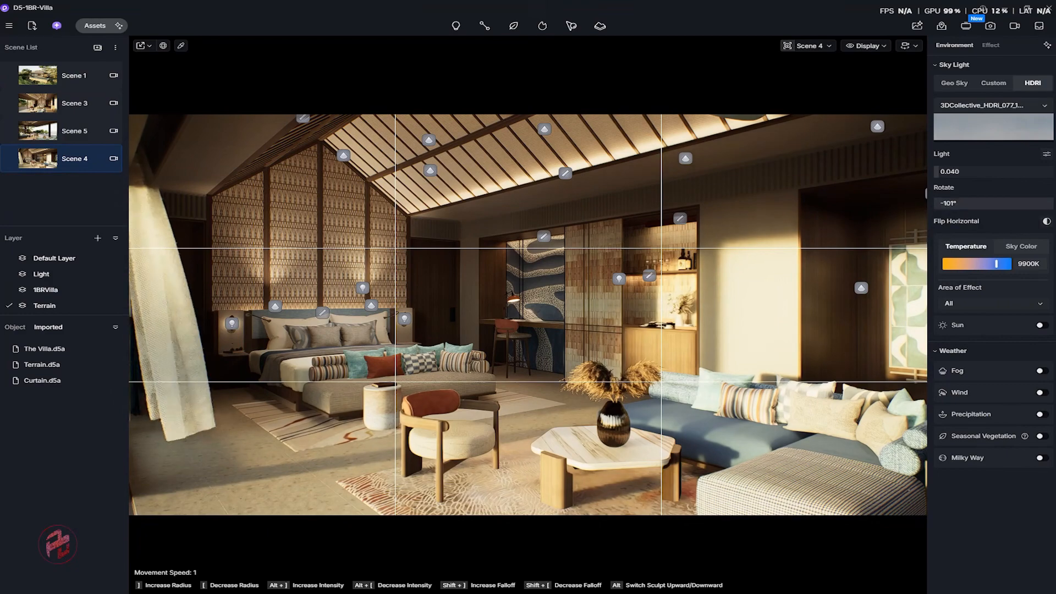
{"action": "mouse_move", "coordinate": [966, 203]}
{"action": "left_mouse_down"}
{"action": "mouse_move", "coordinate": [1014, 203]}
{"action": "mouse_move", "coordinate": [957, 204]}
{"action": "left_mouse_up"}
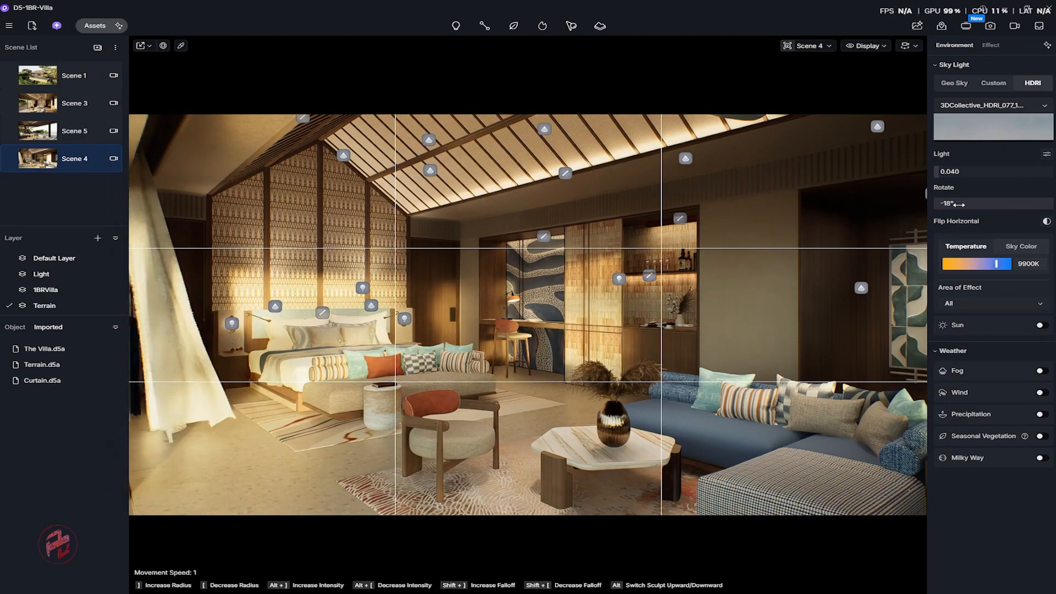
{"action": "mouse_move", "coordinate": [6, 168]}
Review the sunlight in Scene 5, Scene 3 and Scene 1 in turn.
{"action": "left_click", "coordinate": [75, 134]}
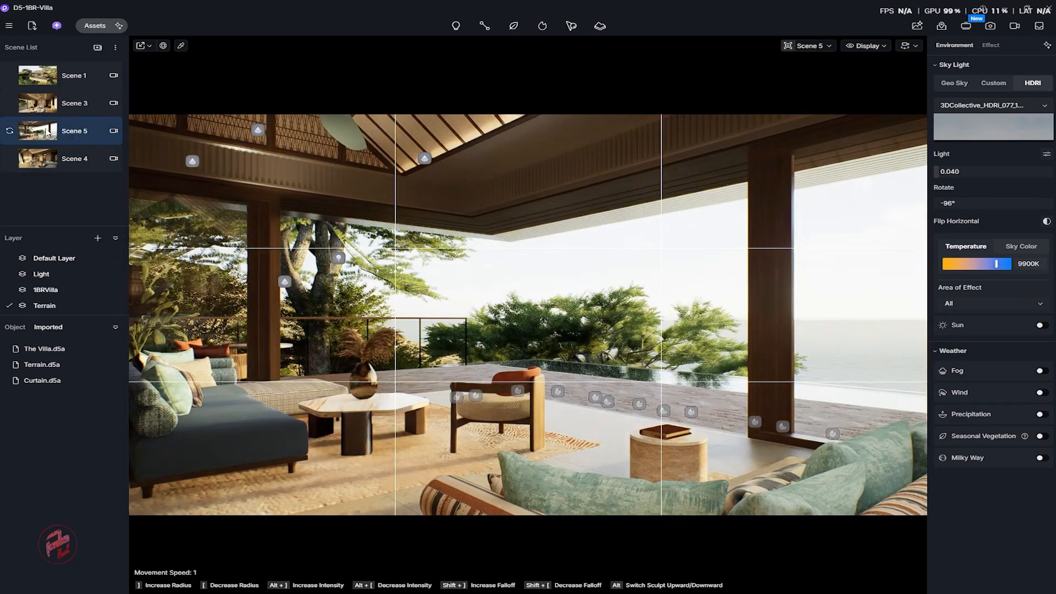
{"action": "left_click", "coordinate": [74, 105]}
{"action": "left_click", "coordinate": [74, 82]}
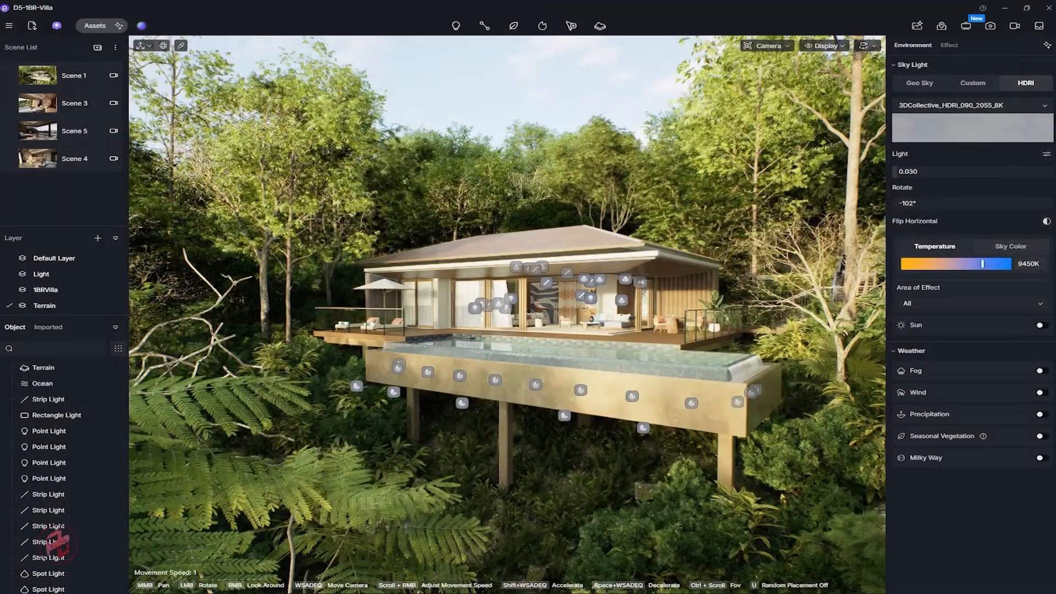
Open the Nature models in the online asset library, download Ophiopogon bodinieri 03 and bring up the brush settings.
{"action": "left_click_drag", "start_coordinate": [646, 269], "coordinate": [440, 268]}
{"action": "left_click_drag", "start_coordinate": [528, 267], "coordinate": [447, 265]}
{"action": "right_click_drag", "start_coordinate": [550, 279], "coordinate": [508, 280]}
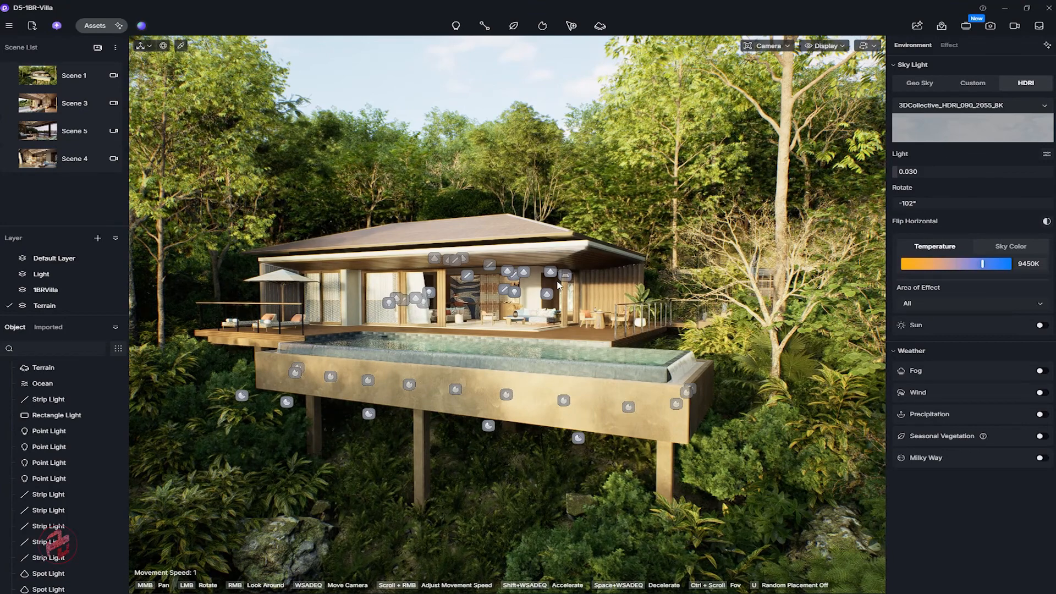
{"action": "left_click", "coordinate": [93, 26]}
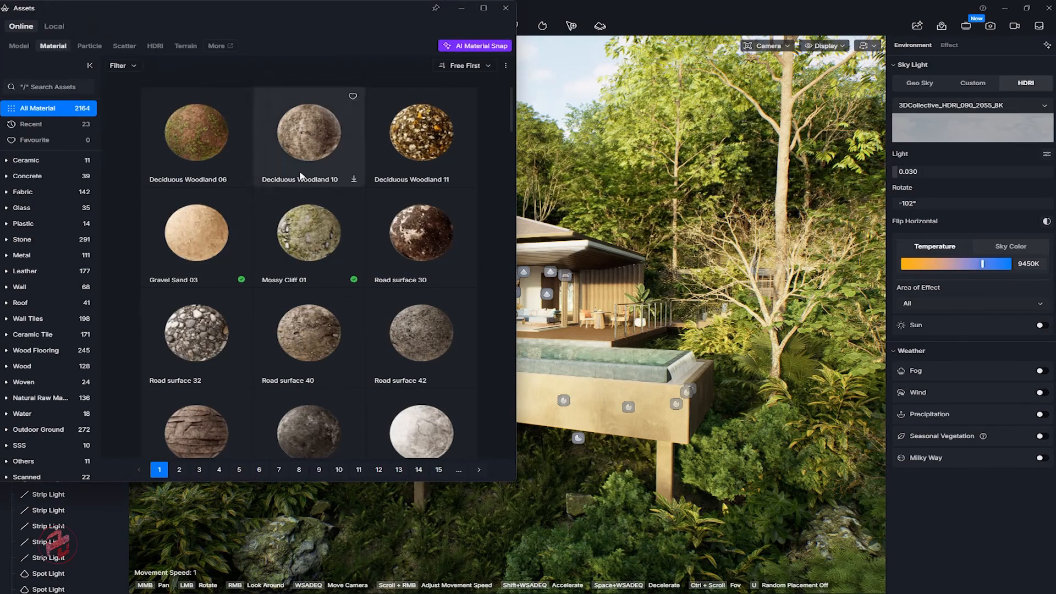
{"action": "left_click", "coordinate": [20, 46]}
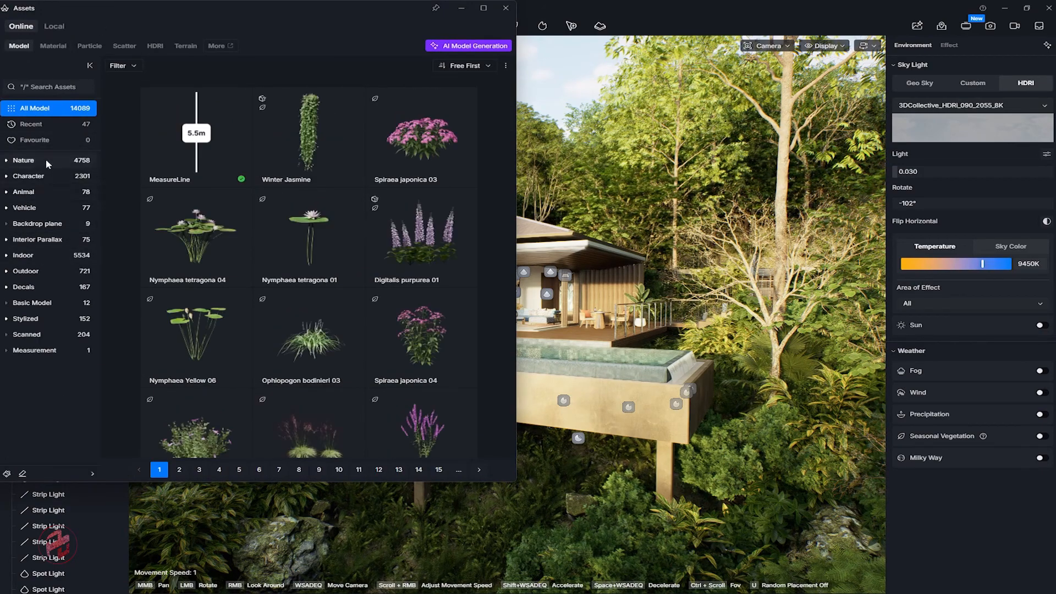
{"action": "left_click", "coordinate": [23, 160]}
{"action": "left_click", "coordinate": [212, 336]}
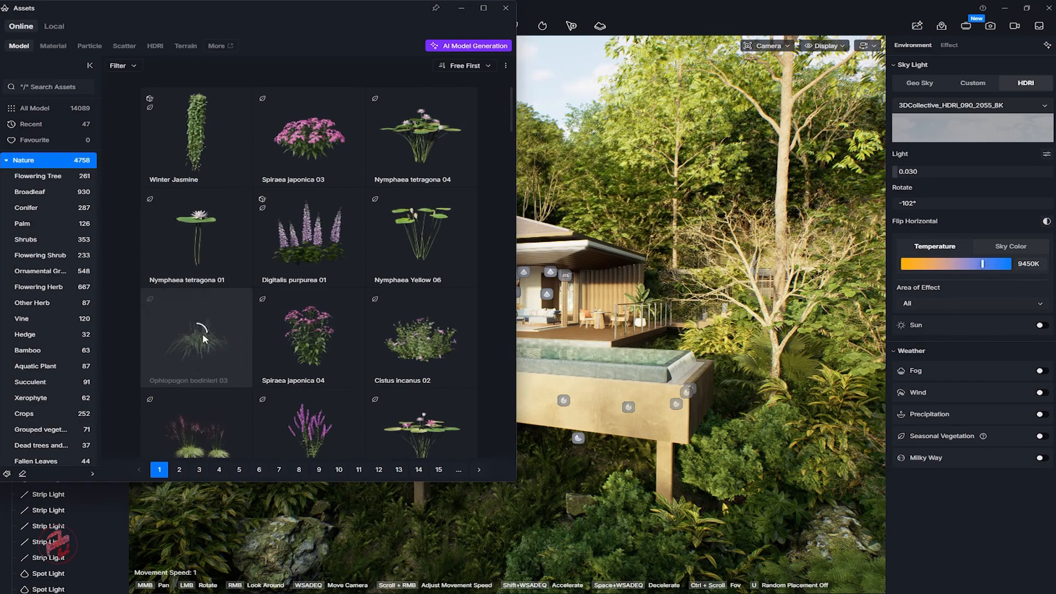
{"action": "scroll", "coordinate": [95, 376], "scroll_direction": "down", "scroll_amount": 4}
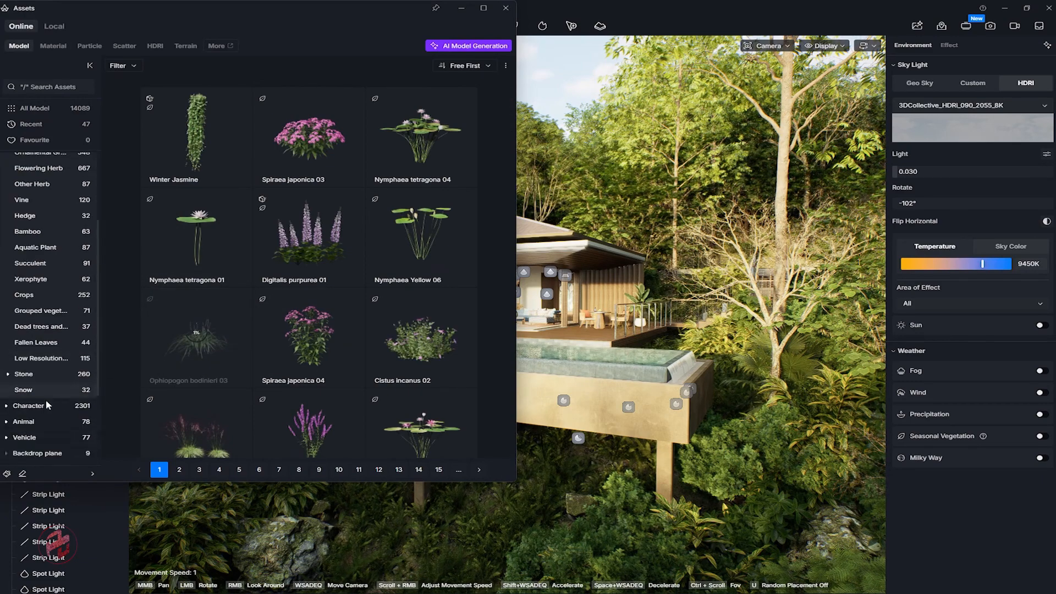
{"action": "left_click", "coordinate": [7, 474]}
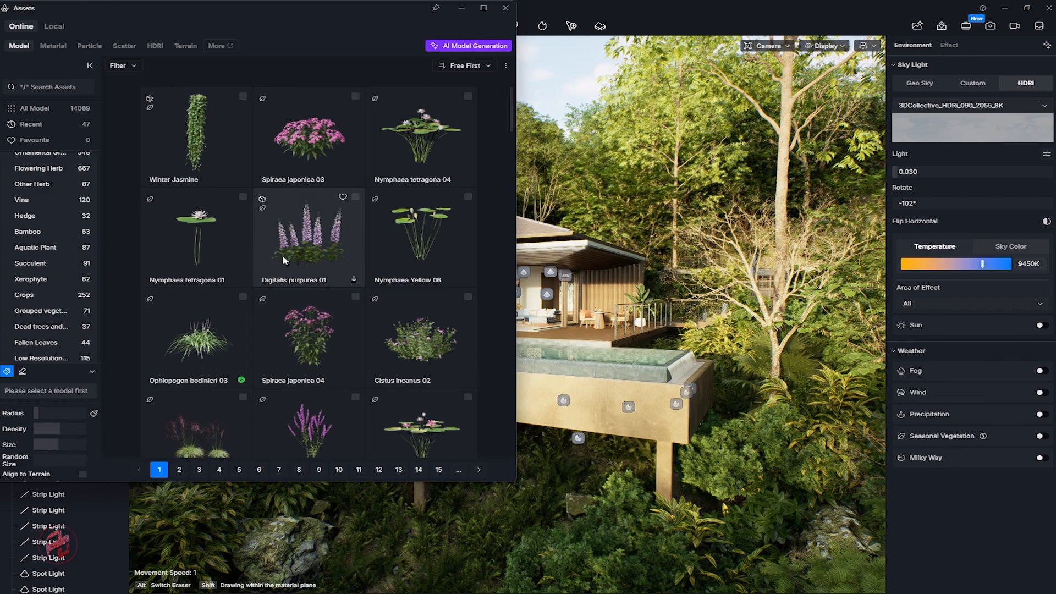
Browse the Nature models for plants suited to the forest hillside, then close the asset library.
{"action": "scroll", "coordinate": [282, 256], "scroll_direction": "down", "scroll_amount": 3}
{"action": "scroll", "coordinate": [282, 255], "scroll_direction": "down", "scroll_amount": 10}
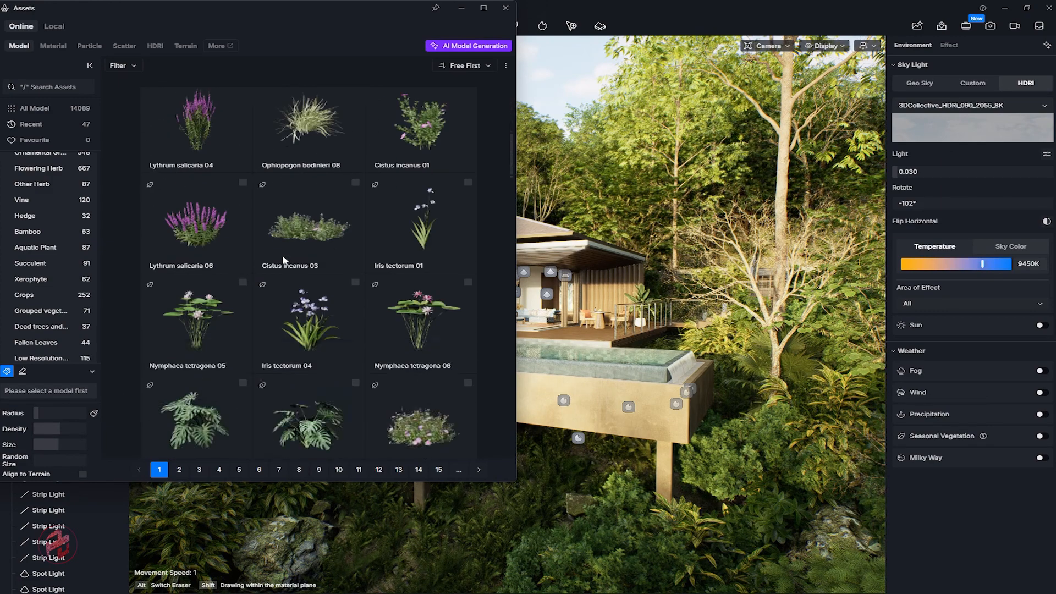
{"action": "scroll", "coordinate": [284, 256], "scroll_direction": "down", "scroll_amount": 8}
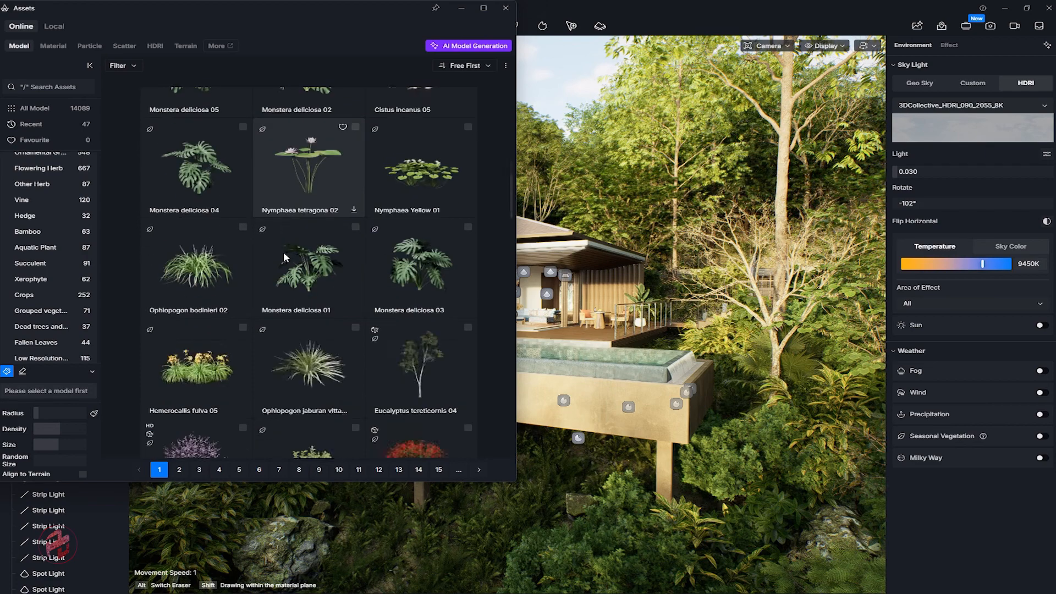
{"action": "scroll", "coordinate": [283, 254], "scroll_direction": "down", "scroll_amount": 4}
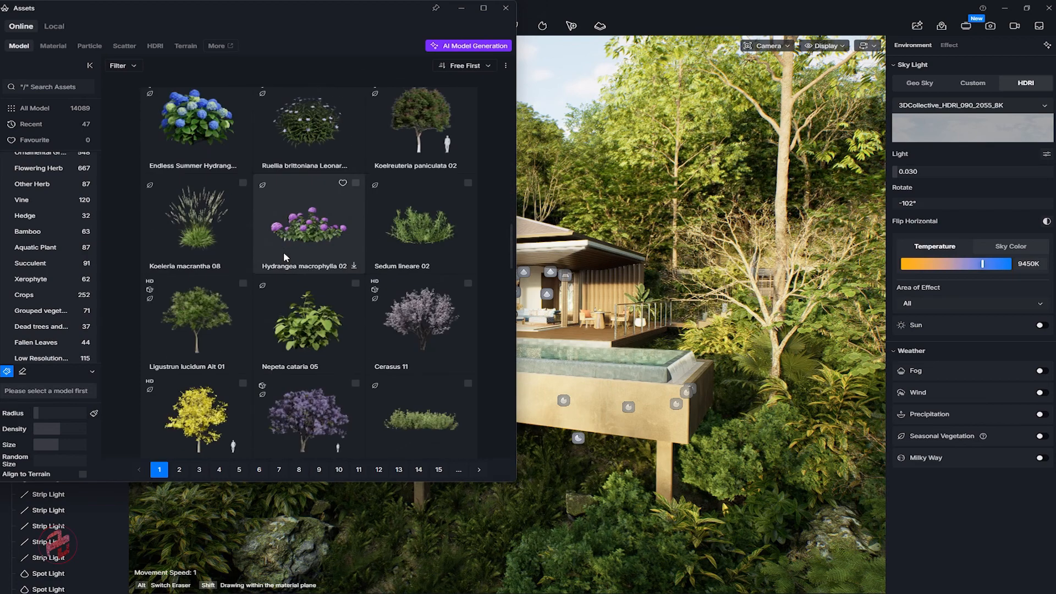
{"action": "scroll", "coordinate": [284, 254], "scroll_direction": "down", "scroll_amount": 4}
{"action": "scroll", "coordinate": [283, 252], "scroll_direction": "down", "scroll_amount": 6}
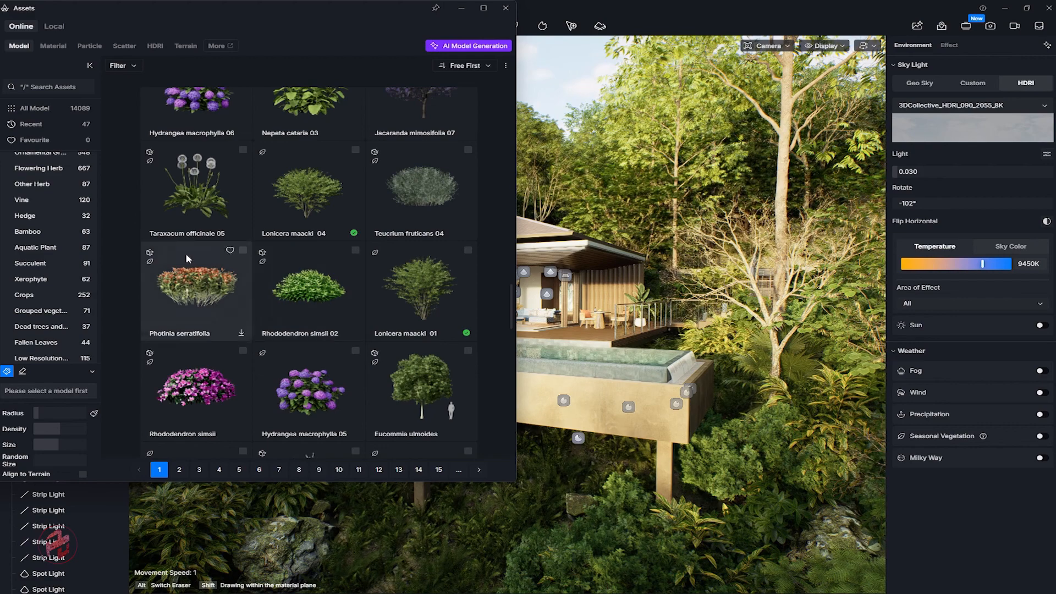
{"action": "scroll", "coordinate": [87, 223], "scroll_direction": "up", "scroll_amount": 5}
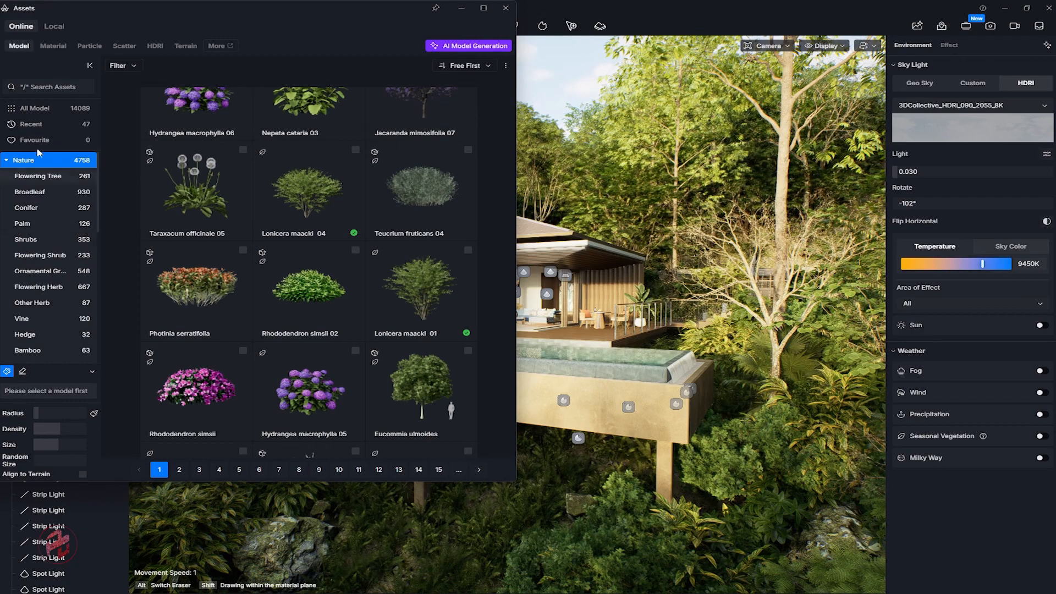
{"action": "left_click", "coordinate": [506, 8]}
Select the terrain below the villa and inspect the models used in Brush History 6 through Brush History 2.
{"action": "right_click_drag", "start_coordinate": [543, 346], "coordinate": [547, 424]}
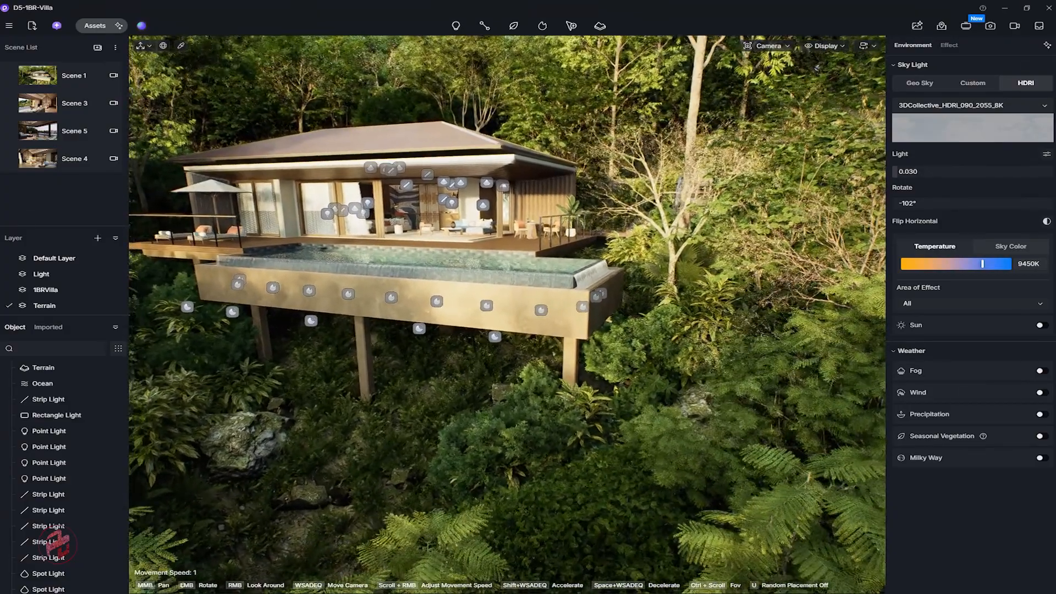
{"action": "left_click", "coordinate": [662, 334]}
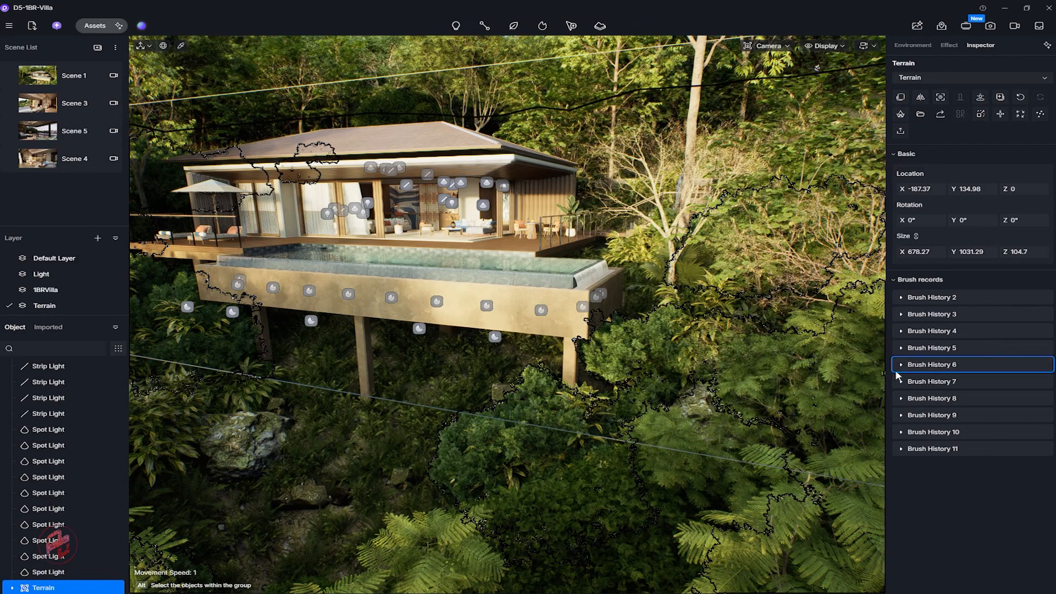
{"action": "left_click", "coordinate": [924, 365]}
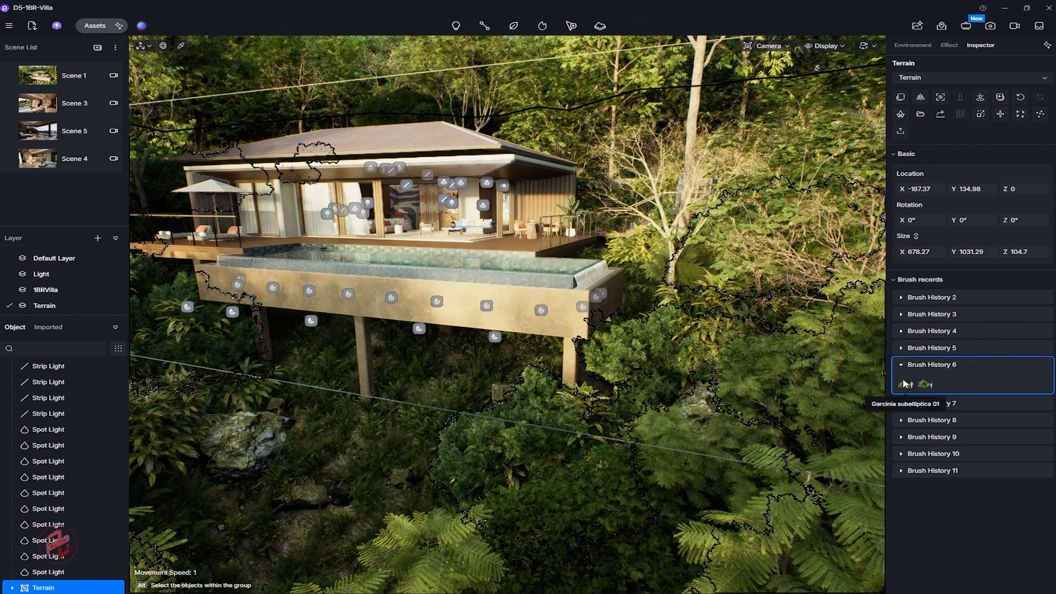
{"action": "left_click", "coordinate": [903, 348]}
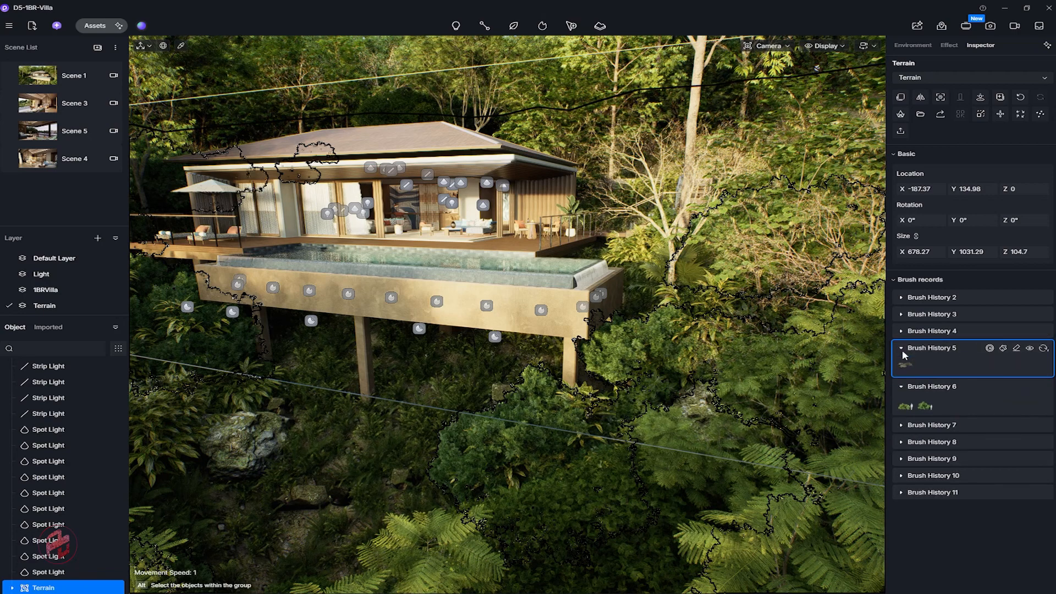
{"action": "left_click", "coordinate": [903, 331]}
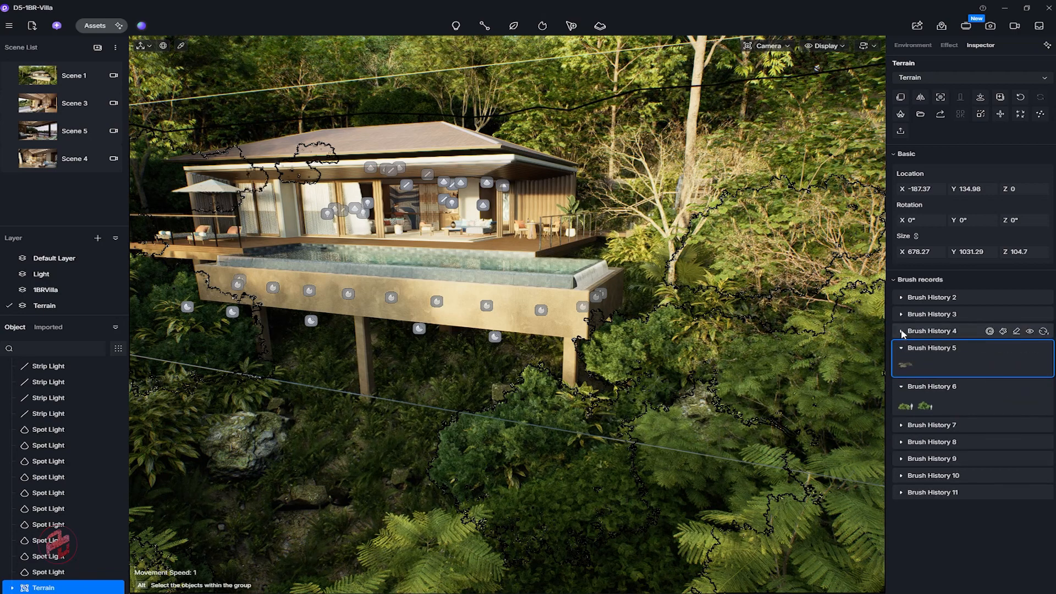
{"action": "left_click", "coordinate": [901, 315]}
{"action": "left_click", "coordinate": [901, 297]}
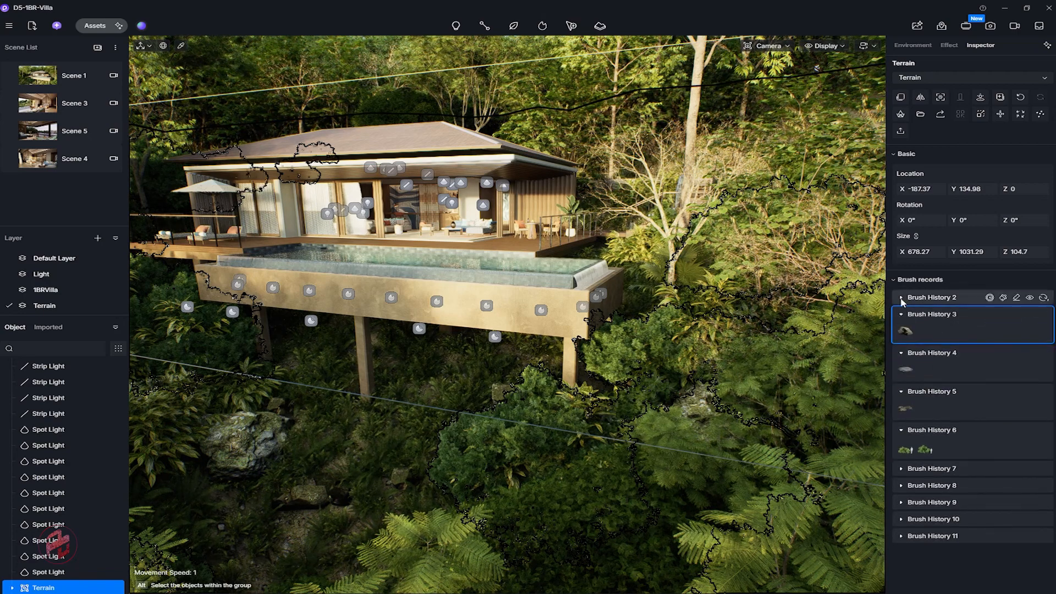